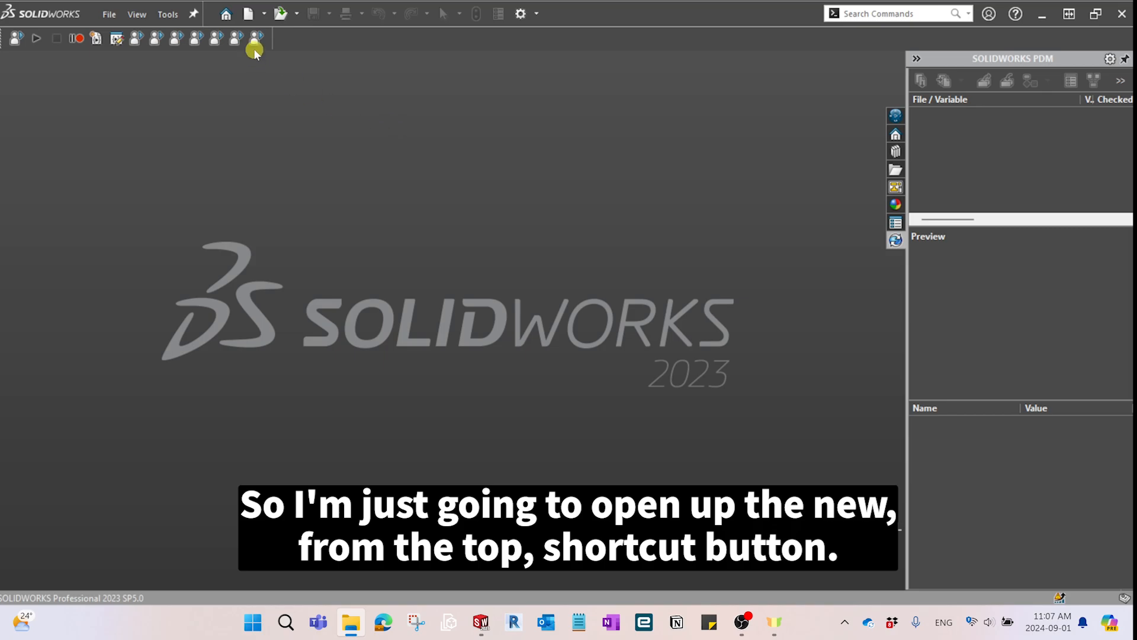
# Review the document templates available for a new document, including the drawing templates, and dismiss the selection.
pyautogui.click(250, 16)
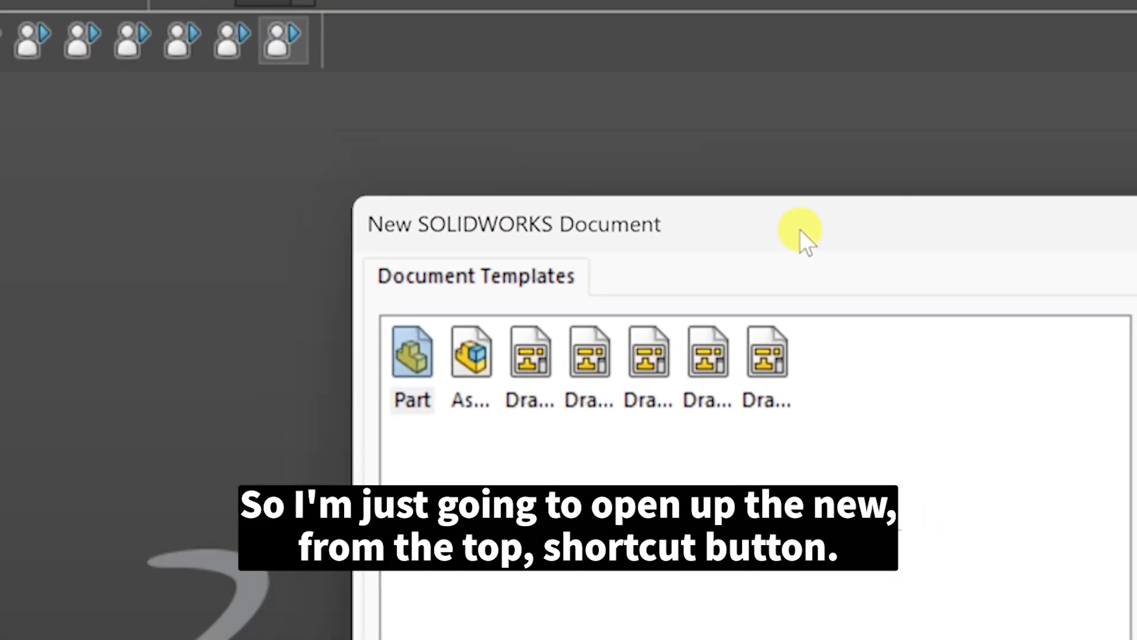
pyautogui.click(542, 386)
pyautogui.click(596, 388)
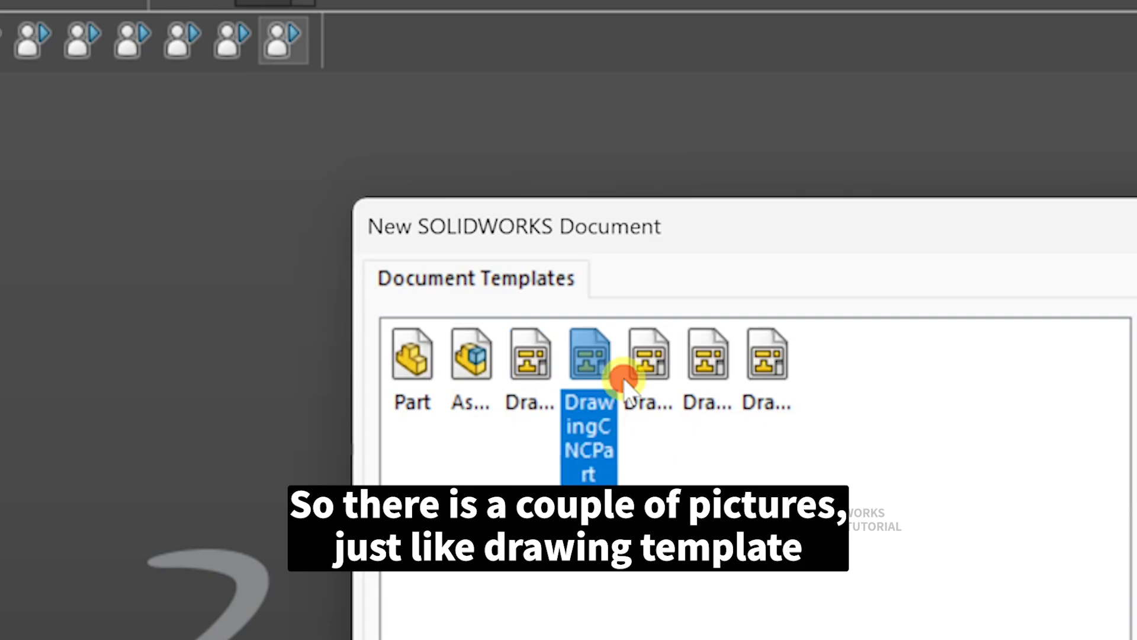
pyautogui.click(663, 382)
pyautogui.click(728, 382)
pyautogui.click(791, 379)
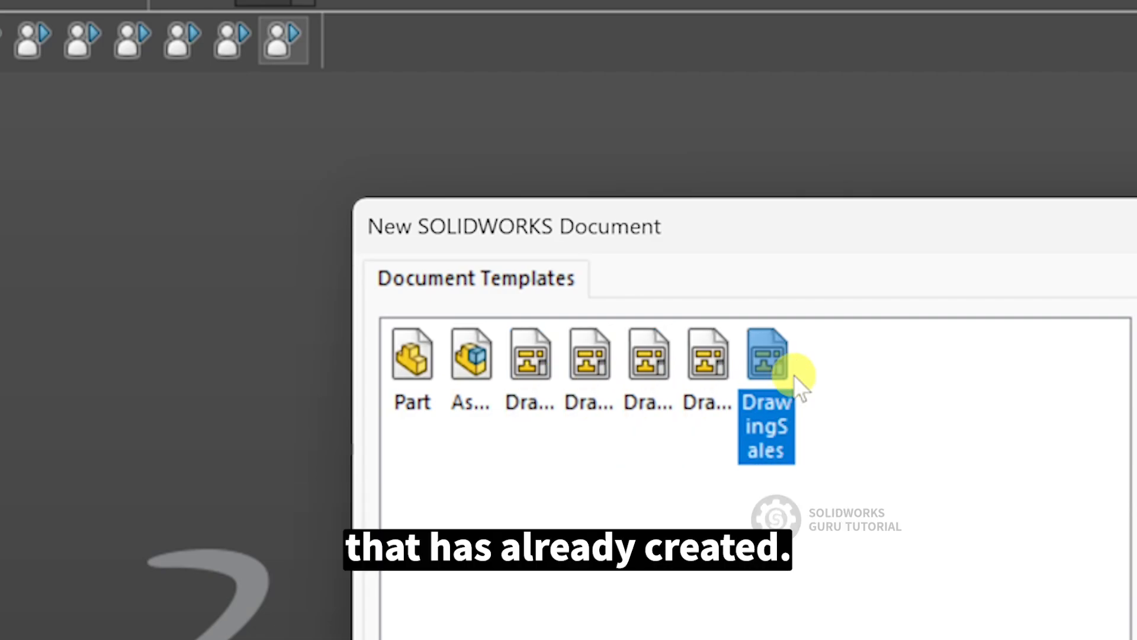
pyautogui.click(705, 383)
pyautogui.click(570, 382)
pyautogui.click(423, 370)
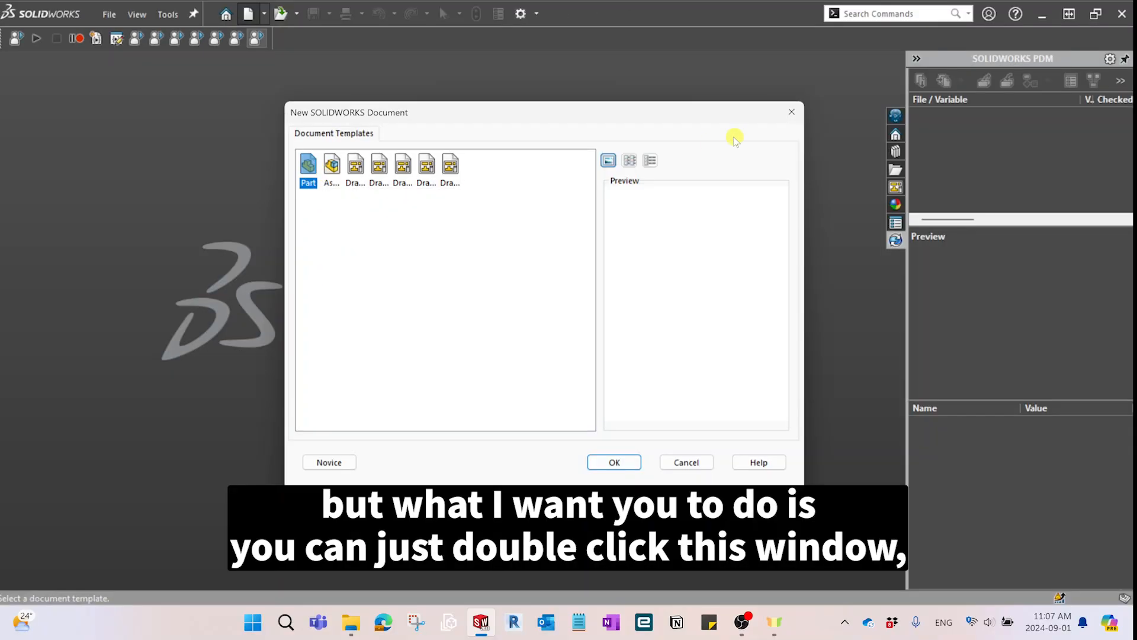
pyautogui.click(787, 112)
# Create a new drawing from the Welcome window and continue with a blank template.
pyautogui.doubleClick(568, 165)
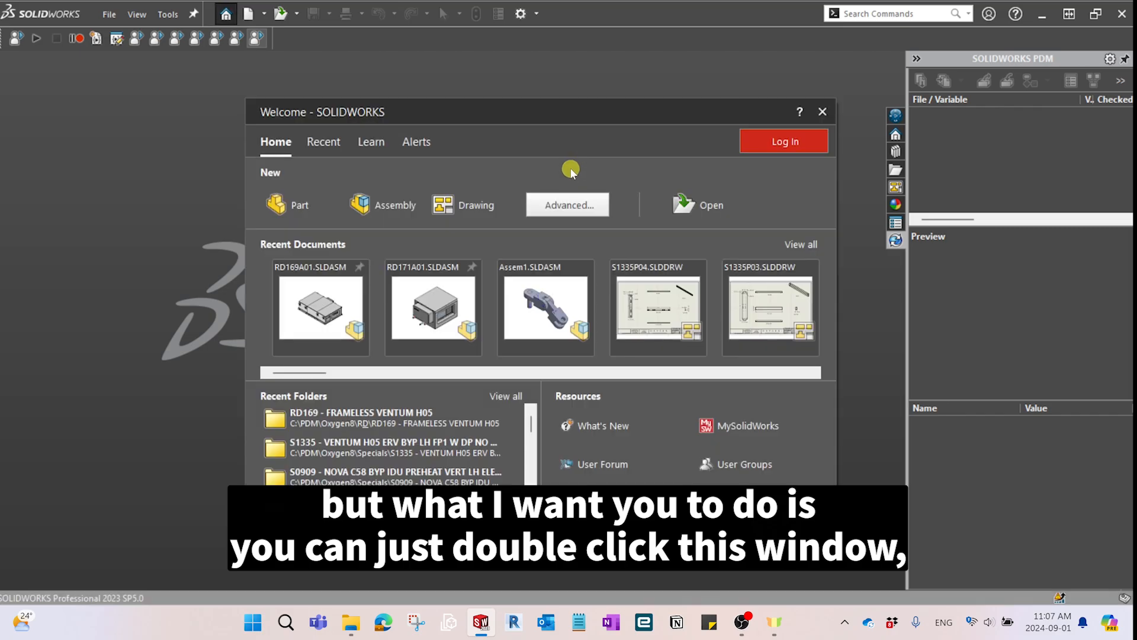
pyautogui.click(471, 222)
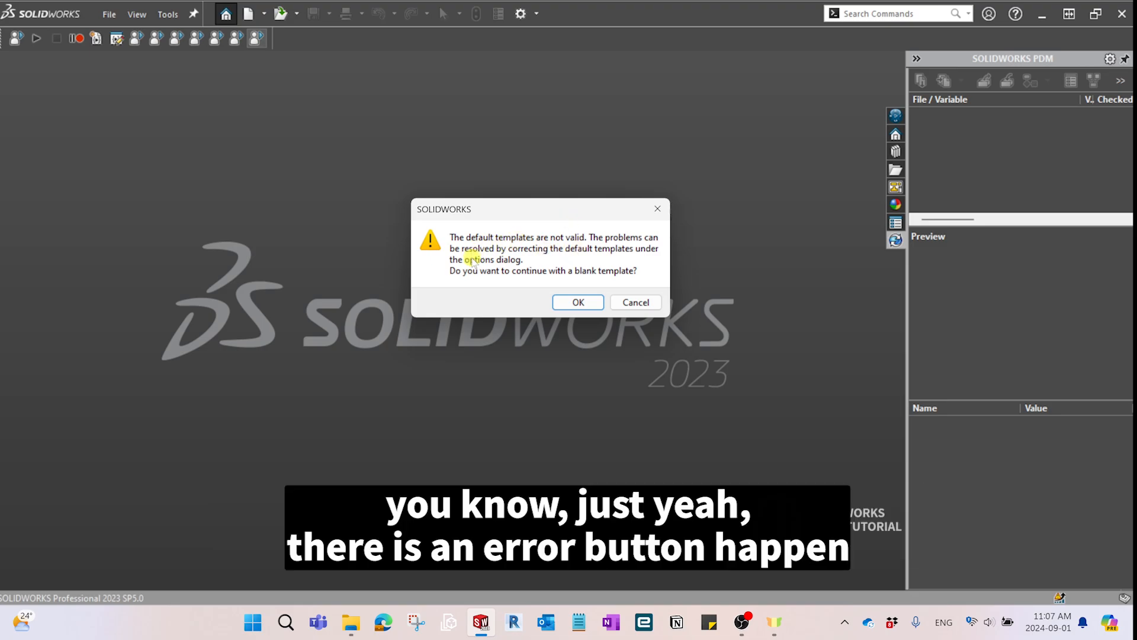
pyautogui.moveTo(531, 209); pyautogui.dragTo(529, 213)
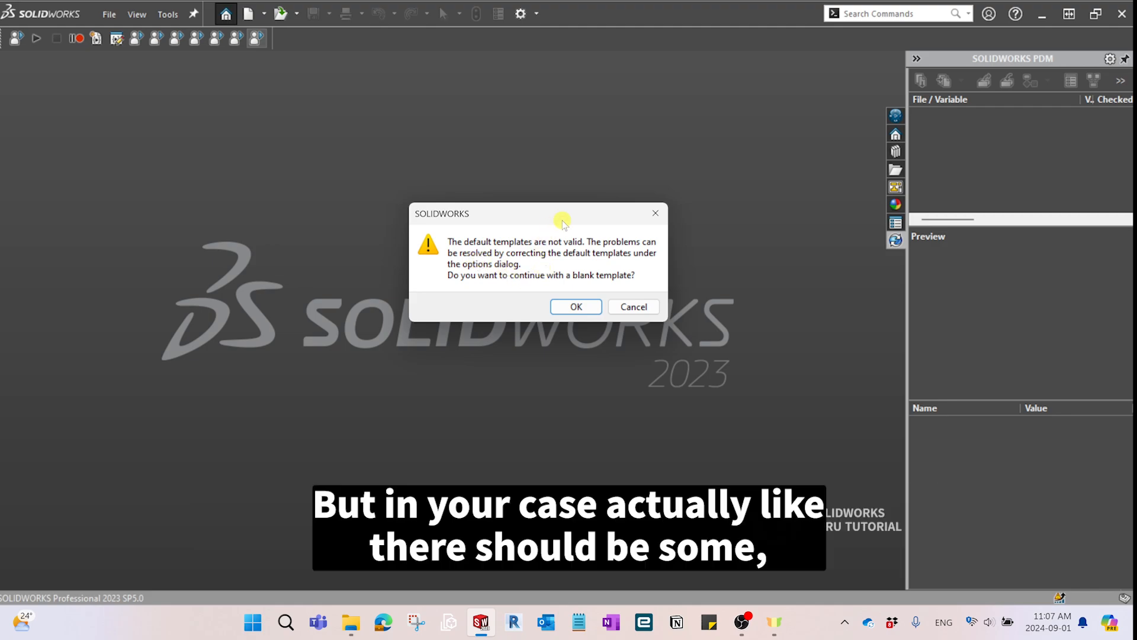
pyautogui.moveTo(563, 220); pyautogui.dragTo(568, 212)
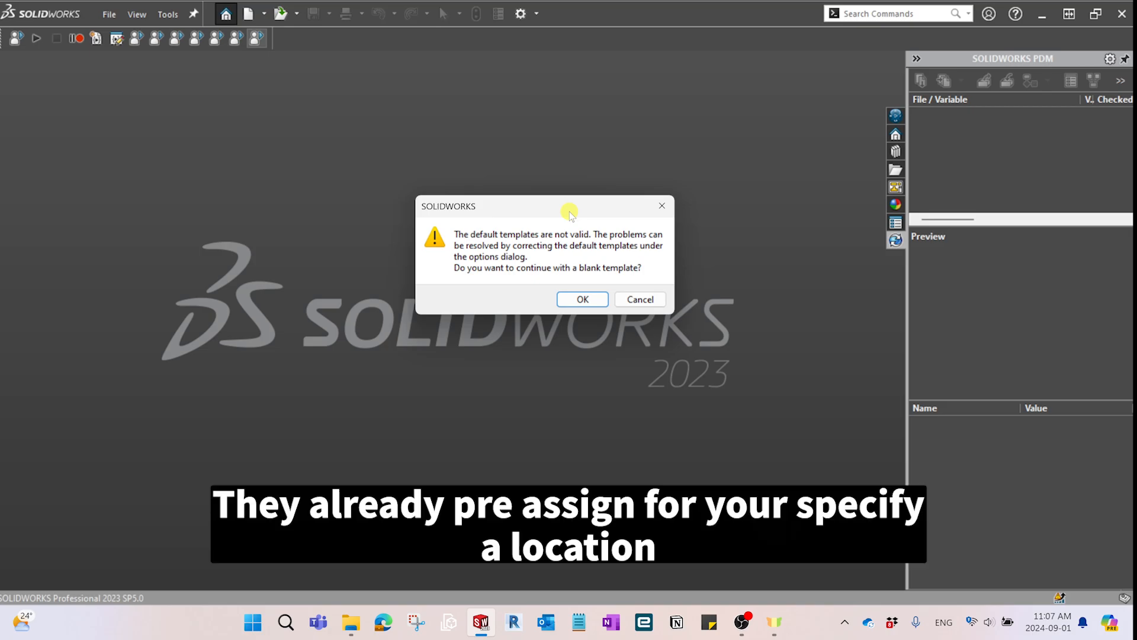
pyautogui.moveTo(572, 217); pyautogui.dragTo(573, 226)
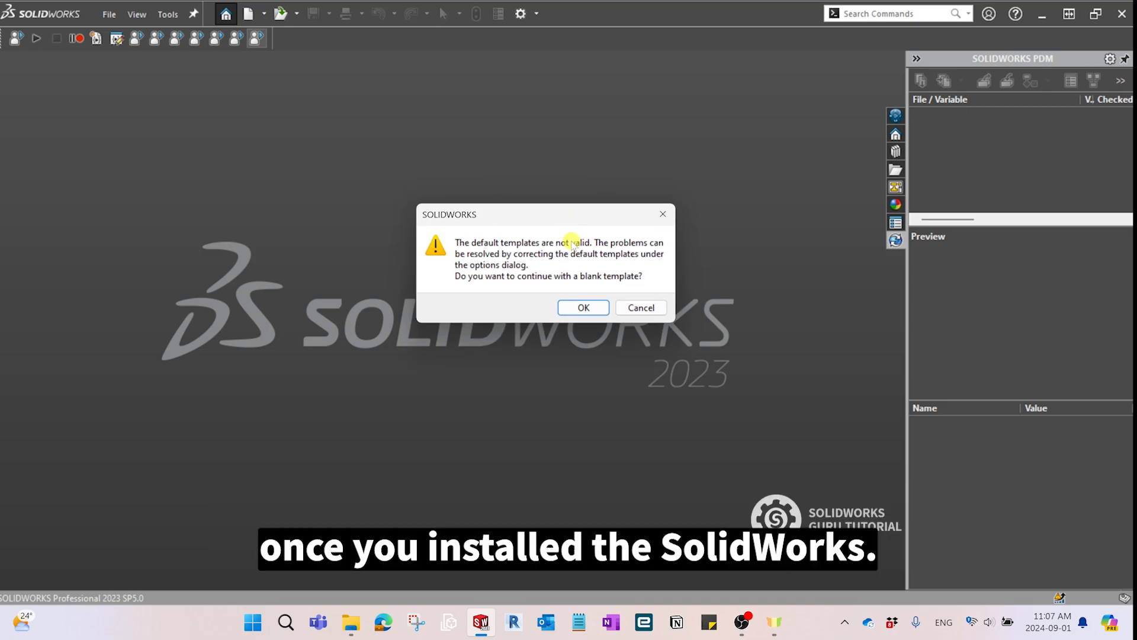
pyautogui.click(578, 308)
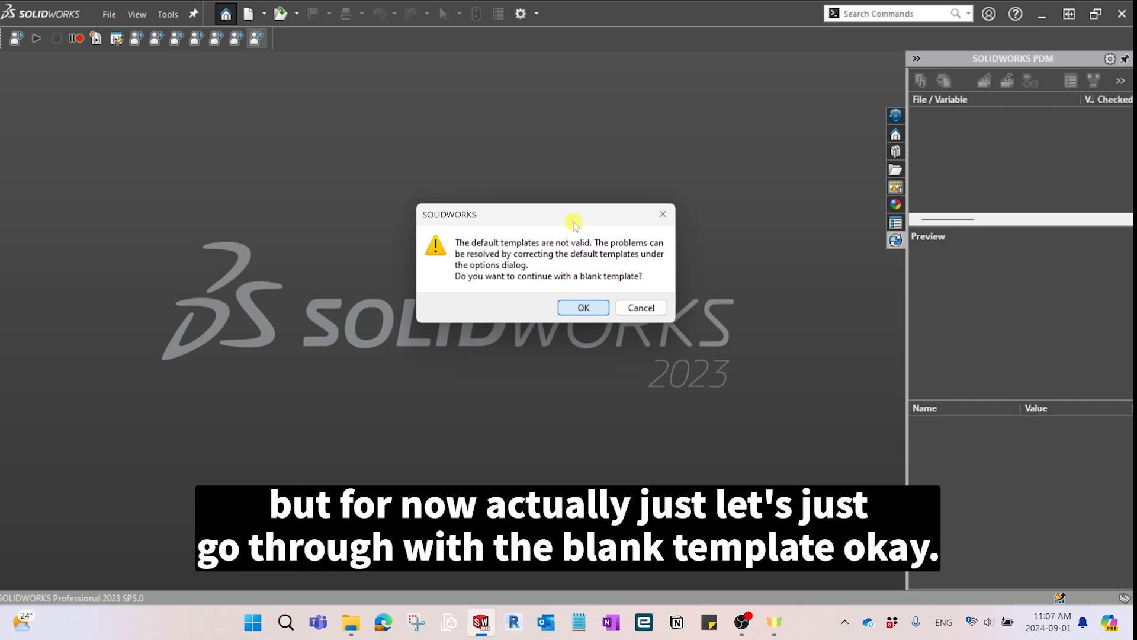
pyautogui.click(585, 308)
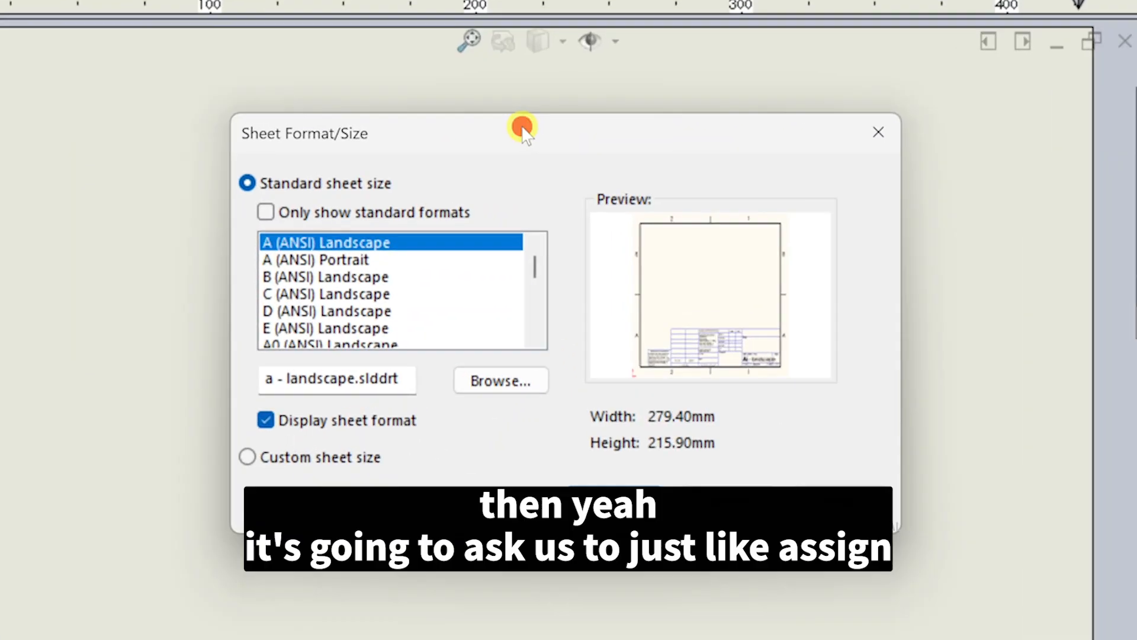
# Set the drawing sheet to the standard B (ANSI) Landscape format and accept it.
pyautogui.moveTo(523, 128); pyautogui.dragTo(500, 69)
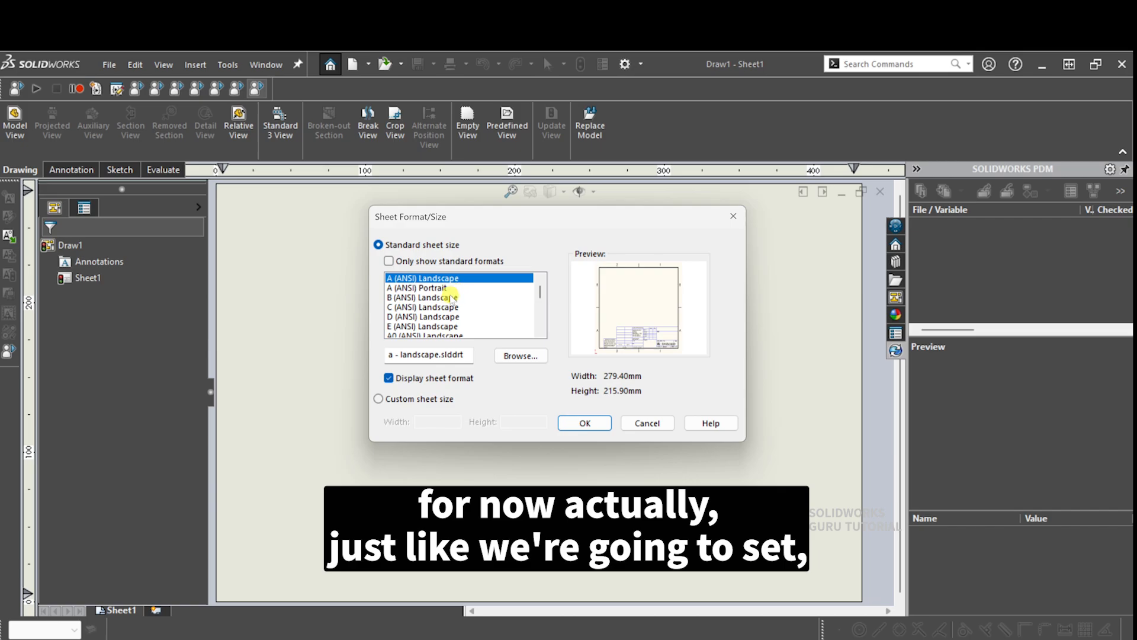
pyautogui.click(449, 297)
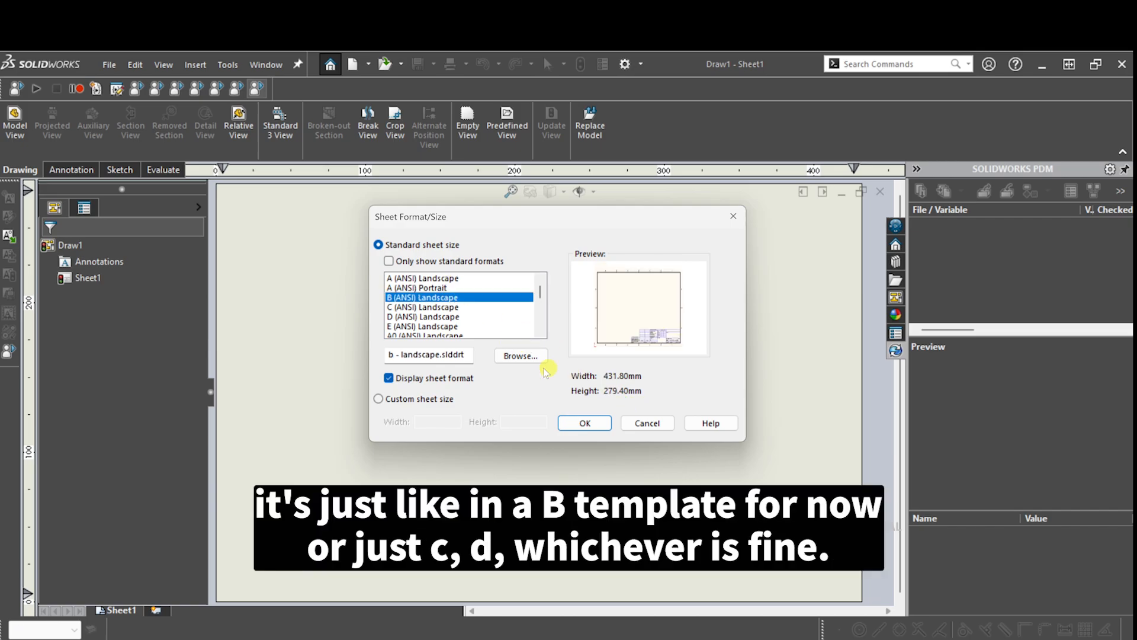
pyautogui.click(446, 307)
pyautogui.click(433, 317)
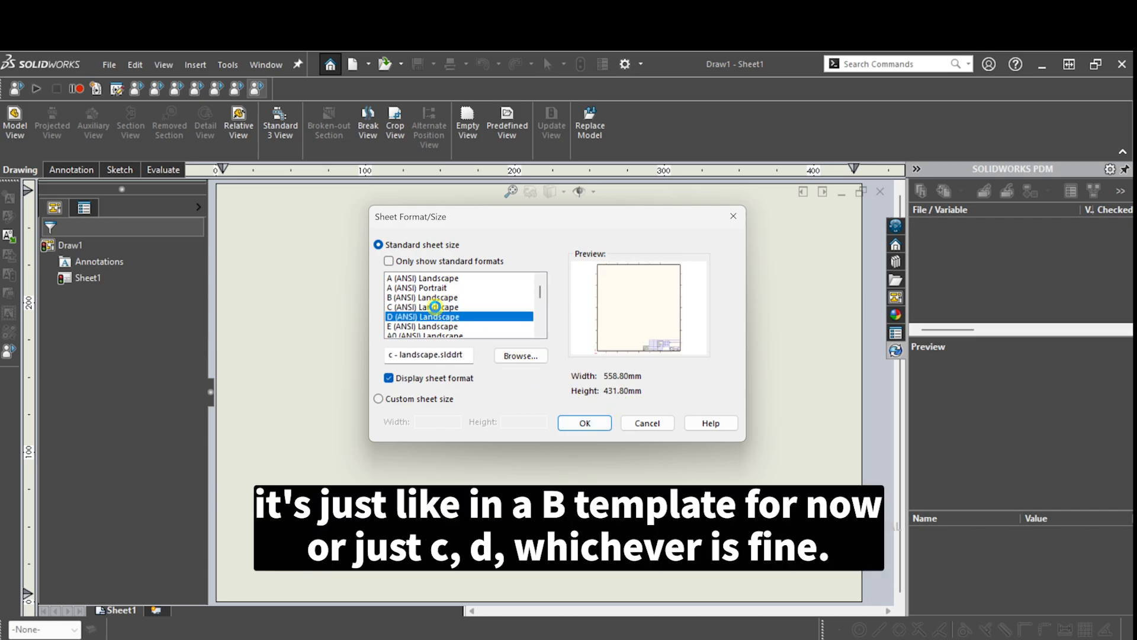
pyautogui.click(434, 307)
pyautogui.click(435, 297)
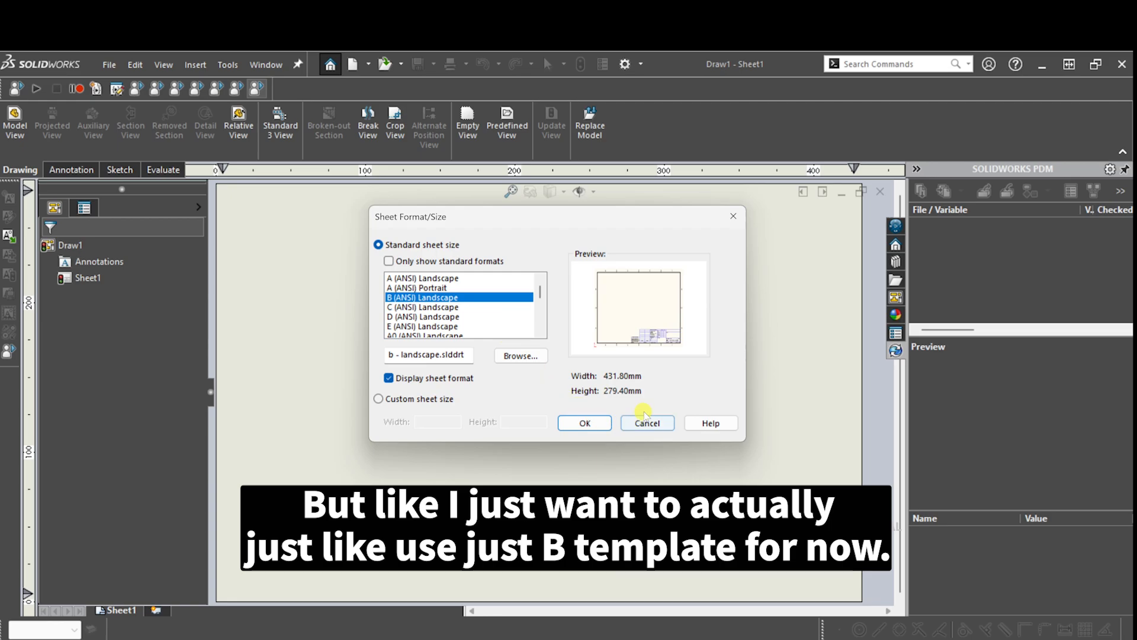
pyautogui.click(583, 423)
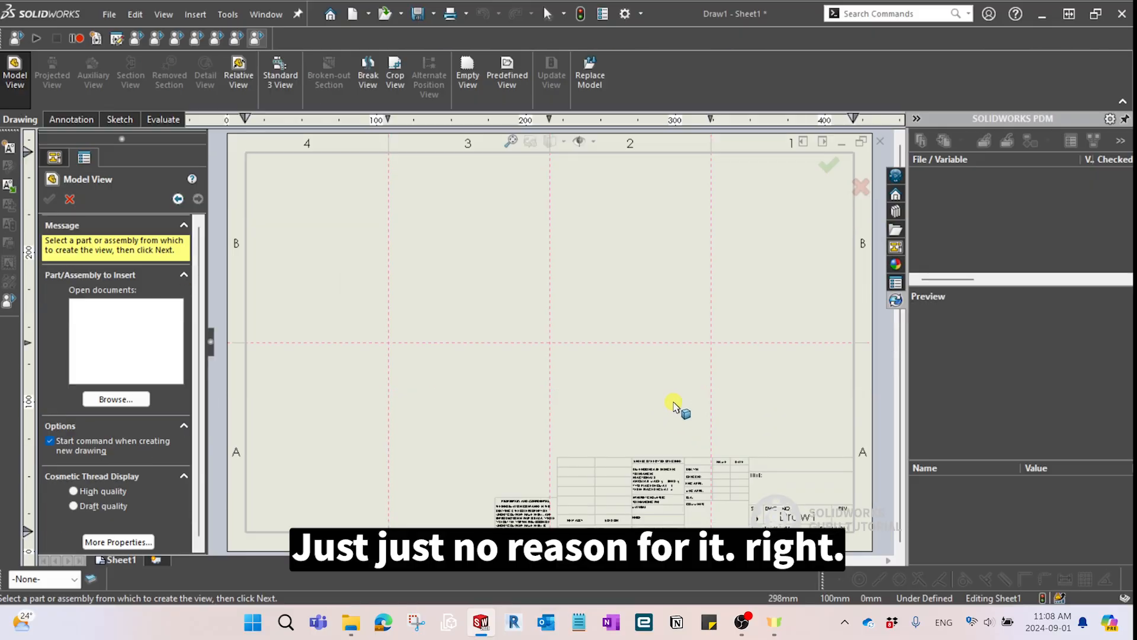
# Examine the blank sheet's overall layout, including its border and the lettered and numbered zones around it.
pyautogui.moveTo(681, 430)
pyautogui.mouseDown(button='middle')
pyautogui.moveTo(640, 366)
pyautogui.moveTo(652, 398)
pyautogui.moveTo(697, 426)
pyautogui.moveTo(594, 317)
pyautogui.moveTo(543, 292)
pyautogui.mouseUp(button='middle')
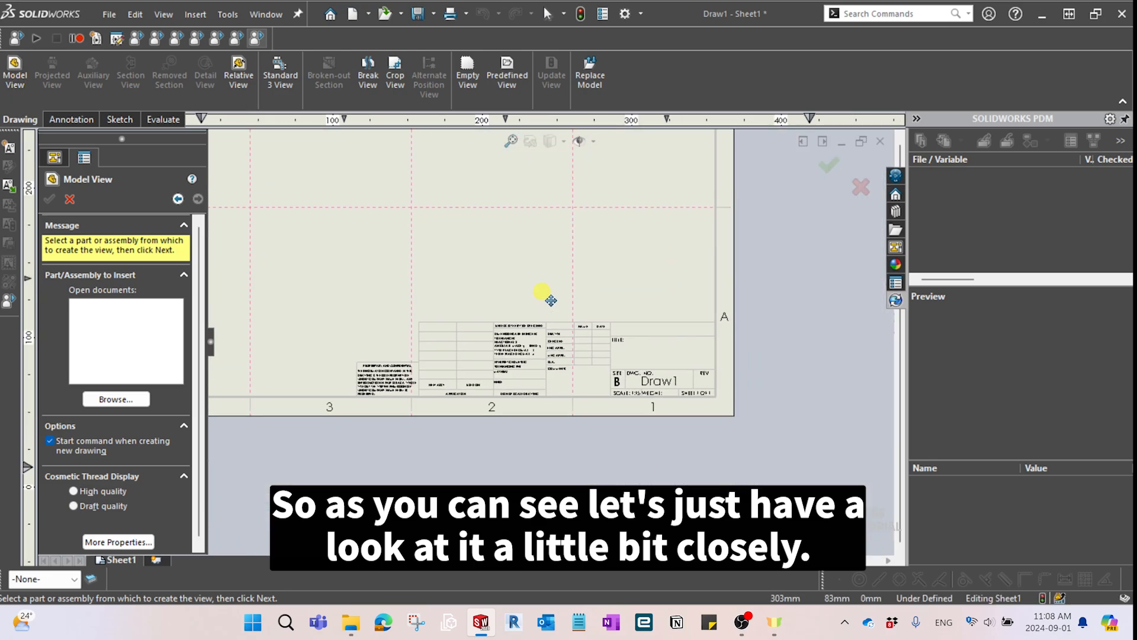
pyautogui.scroll(-3, 502, 360)
pyautogui.scroll(3, 533, 367)
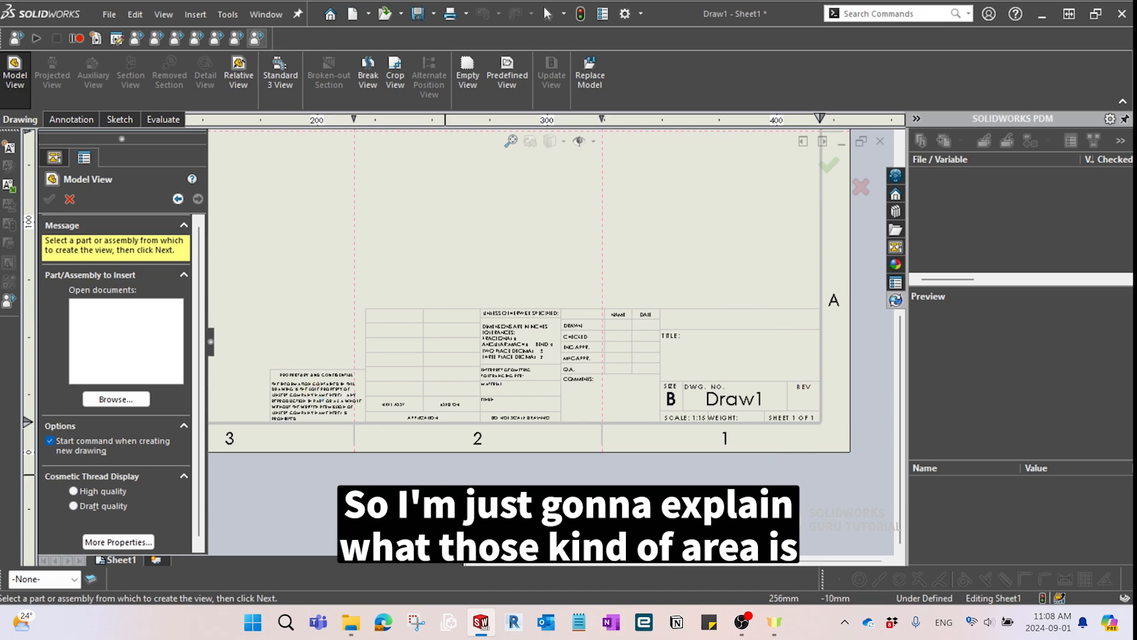
pyautogui.scroll(5, 479, 287)
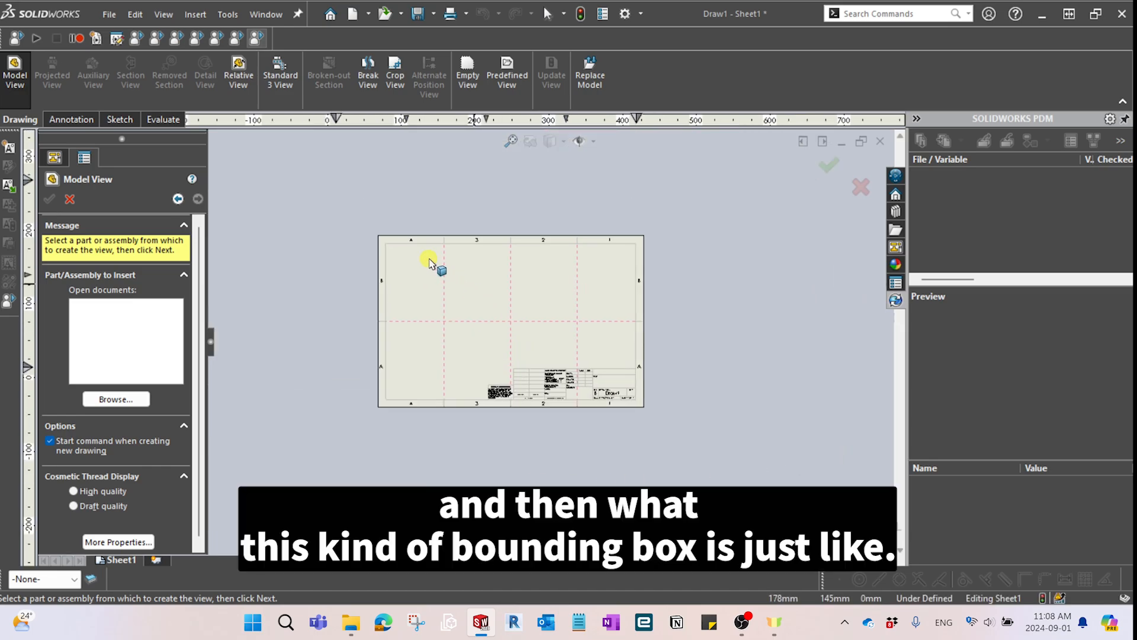
pyautogui.scroll(-2, 414, 259)
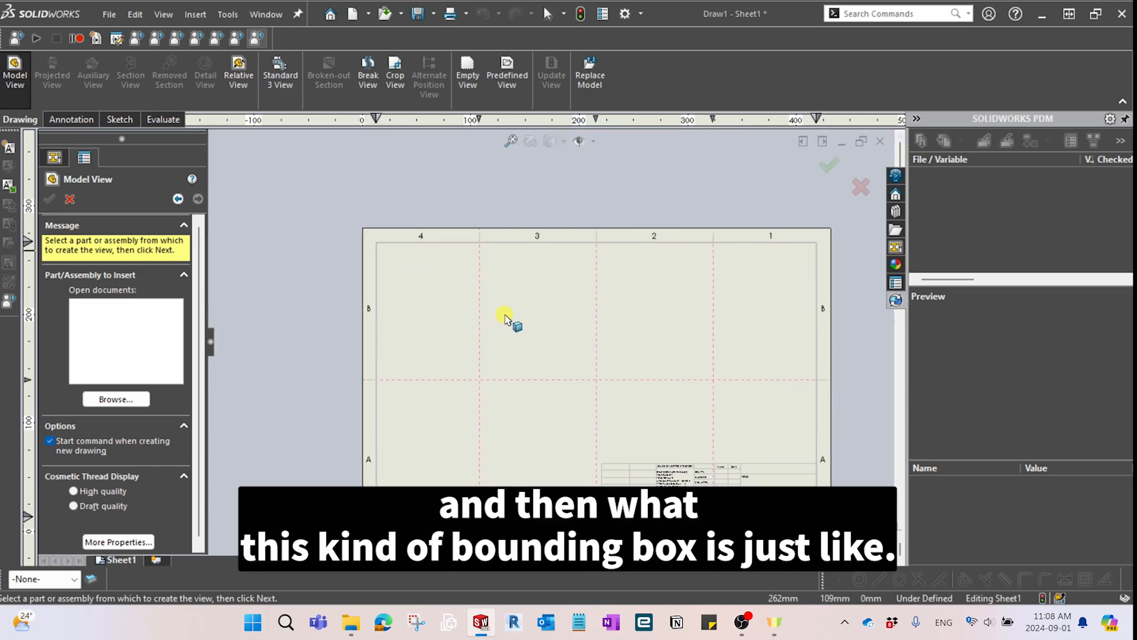
pyautogui.scroll(3, 462, 320)
pyautogui.scroll(-2, 594, 391)
pyautogui.moveTo(594, 391); pyautogui.dragTo(570, 365, button='middle')
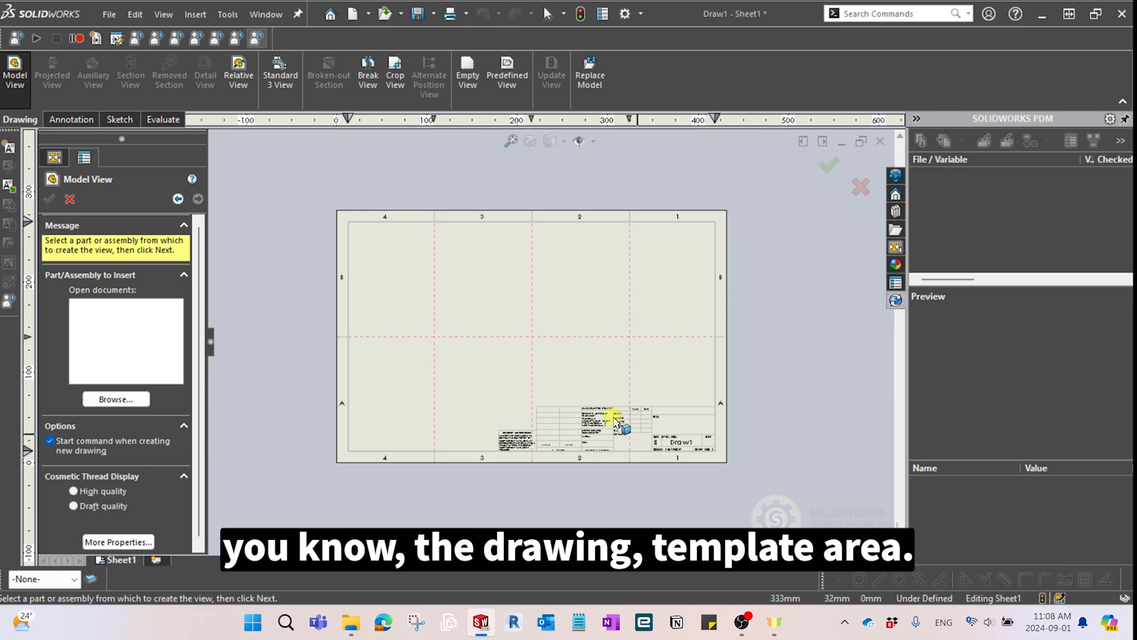
pyautogui.moveTo(619, 421); pyautogui.dragTo(569, 378, button='middle')
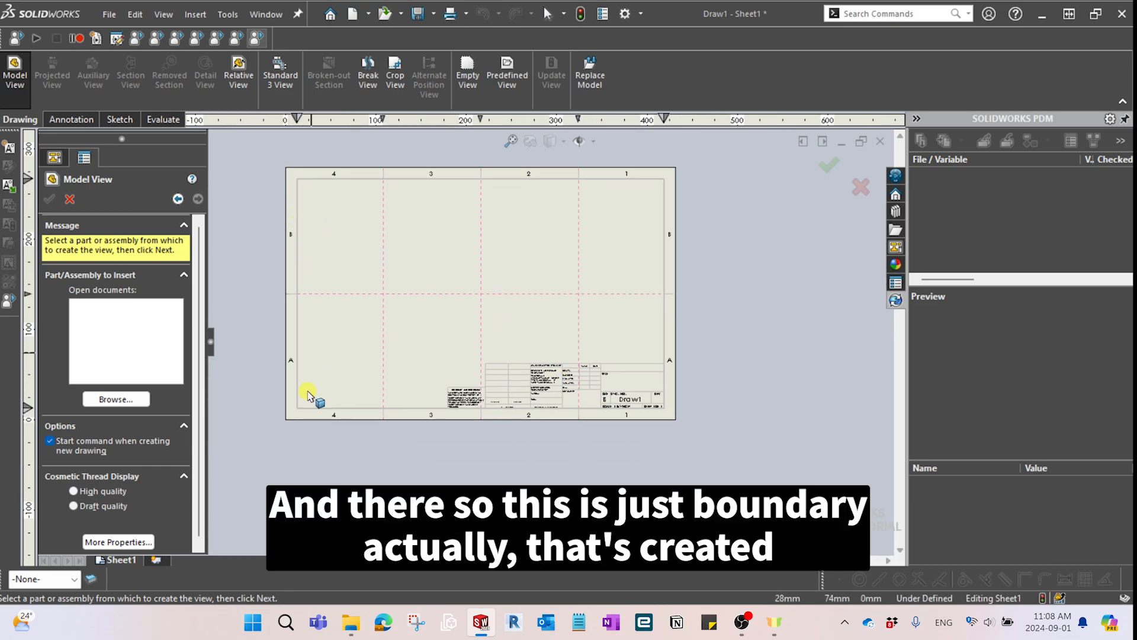
pyautogui.scroll(3, 669, 237)
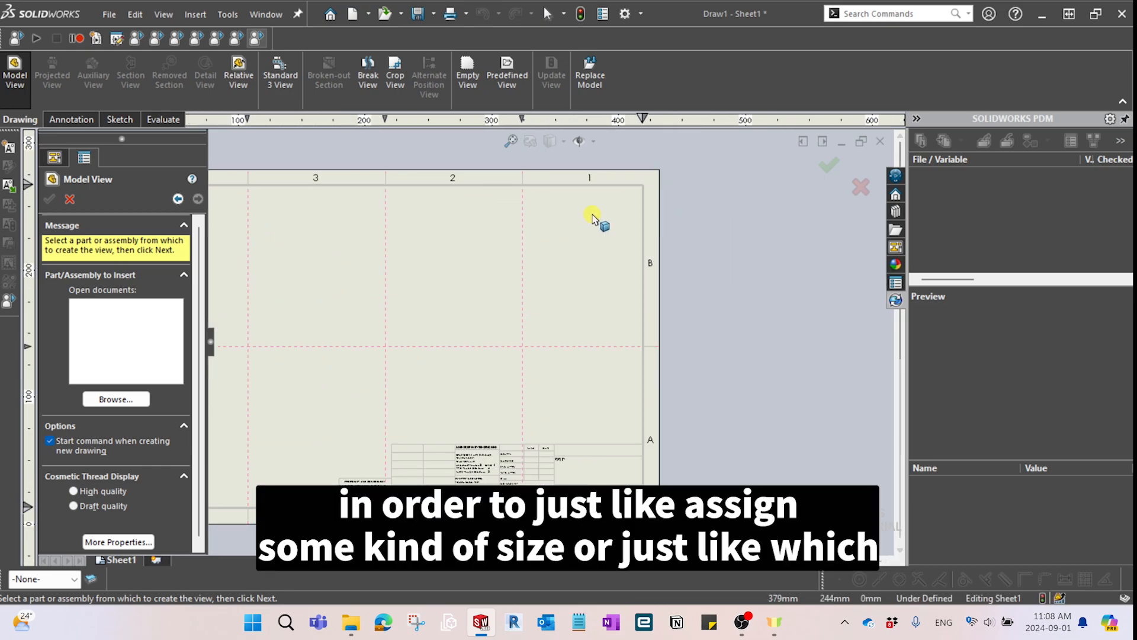
pyautogui.scroll(-2, 589, 270)
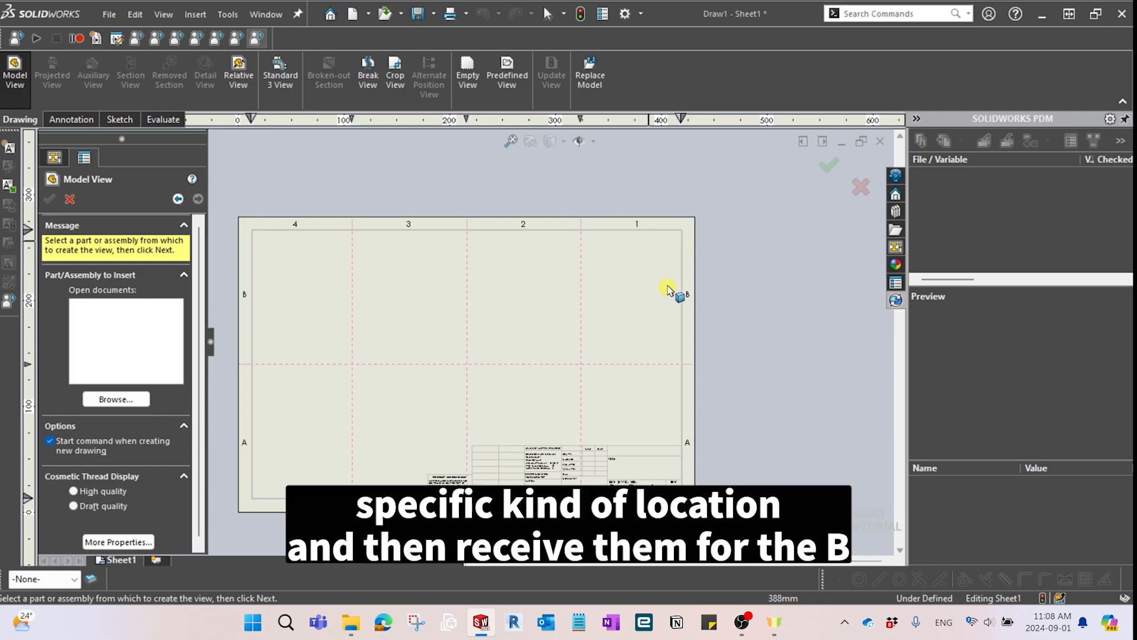
pyautogui.moveTo(633, 404); pyautogui.dragTo(578, 360, button='middle')
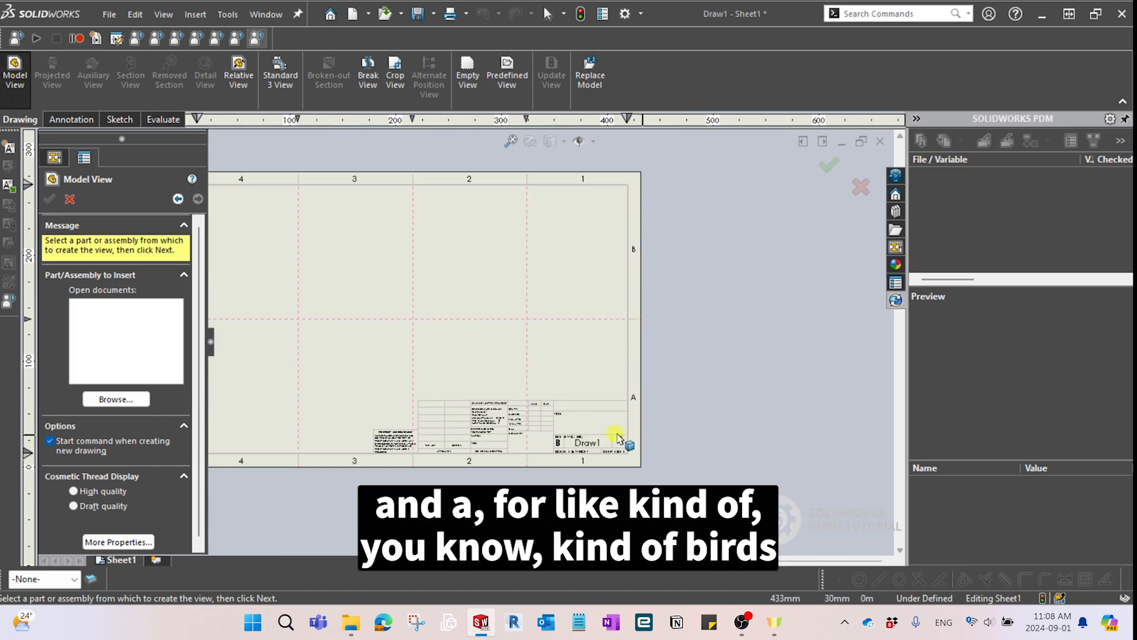
pyautogui.scroll(1, 545, 391)
pyautogui.moveTo(543, 398); pyautogui.dragTo(579, 327, button='middle')
pyautogui.scroll(-3, 584, 331)
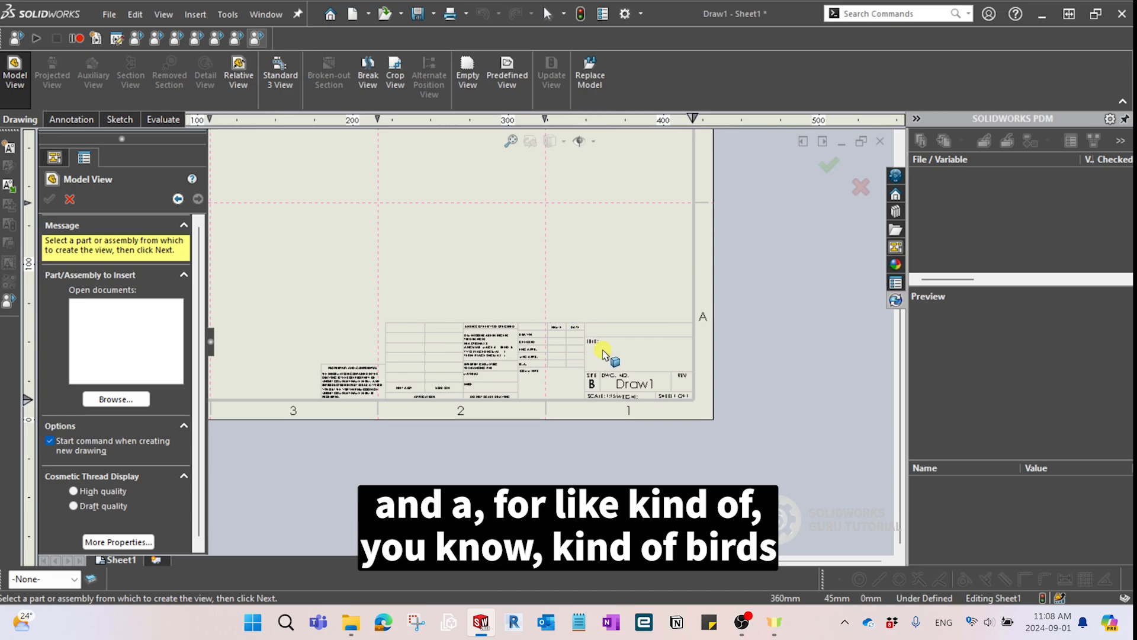
pyautogui.scroll(1, 571, 369)
pyautogui.scroll(1, 635, 248)
pyautogui.scroll(3, 593, 280)
pyautogui.scroll(-2, 468, 253)
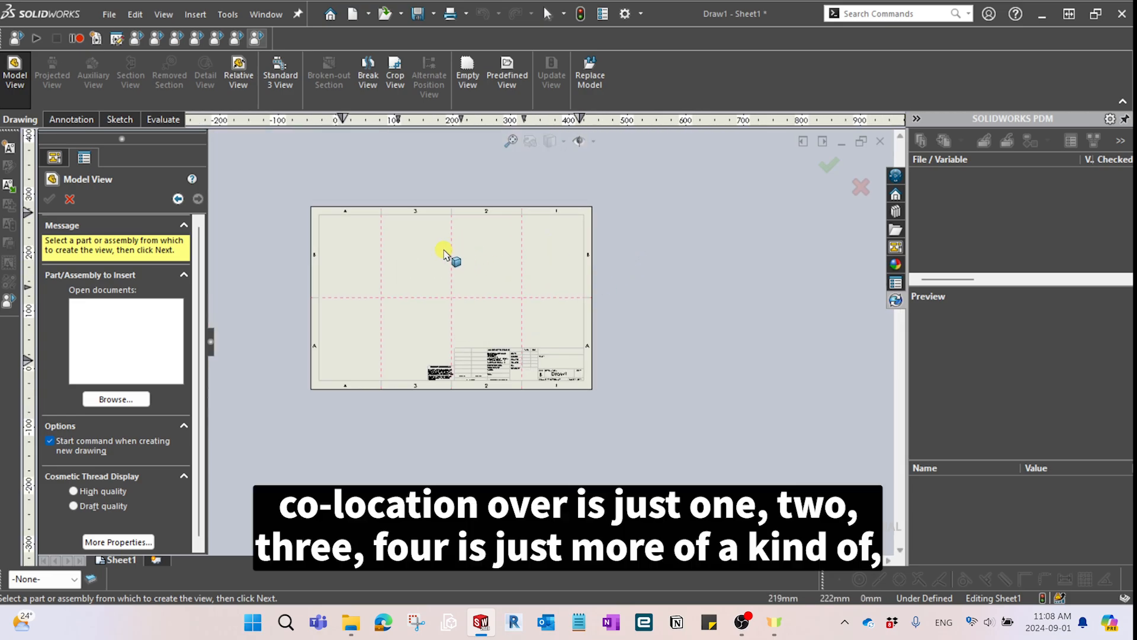
pyautogui.moveTo(566, 351); pyautogui.dragTo(563, 320, button='middle')
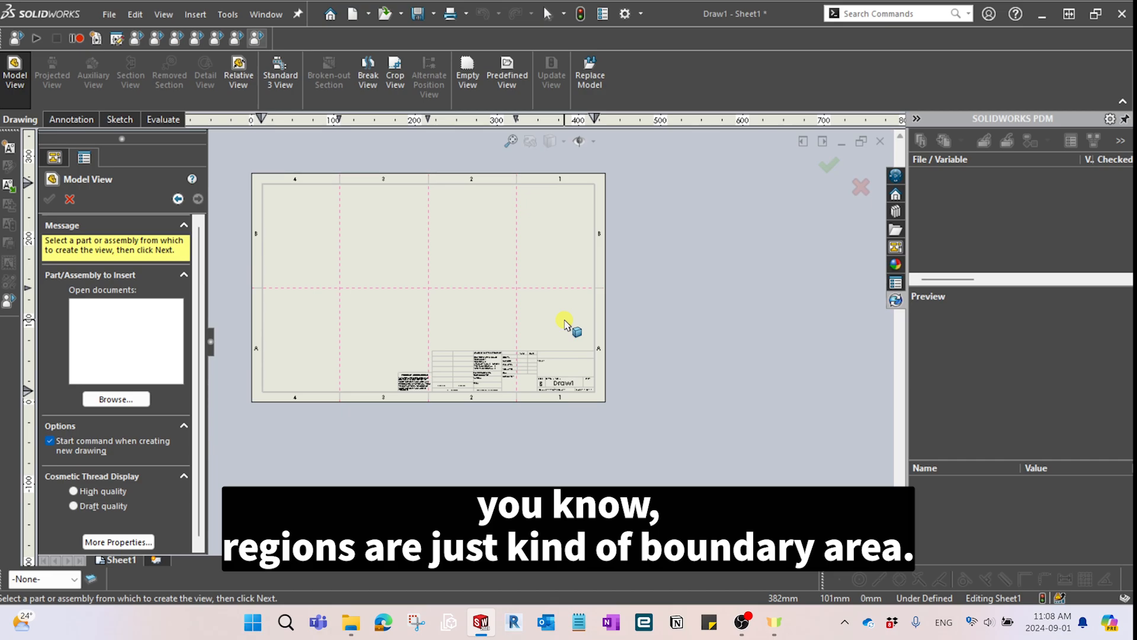
# Examine the title block up close, including the notes, tolerances, approvals, title, drawing number and revision fields.
pyautogui.scroll(-3, 541, 343)
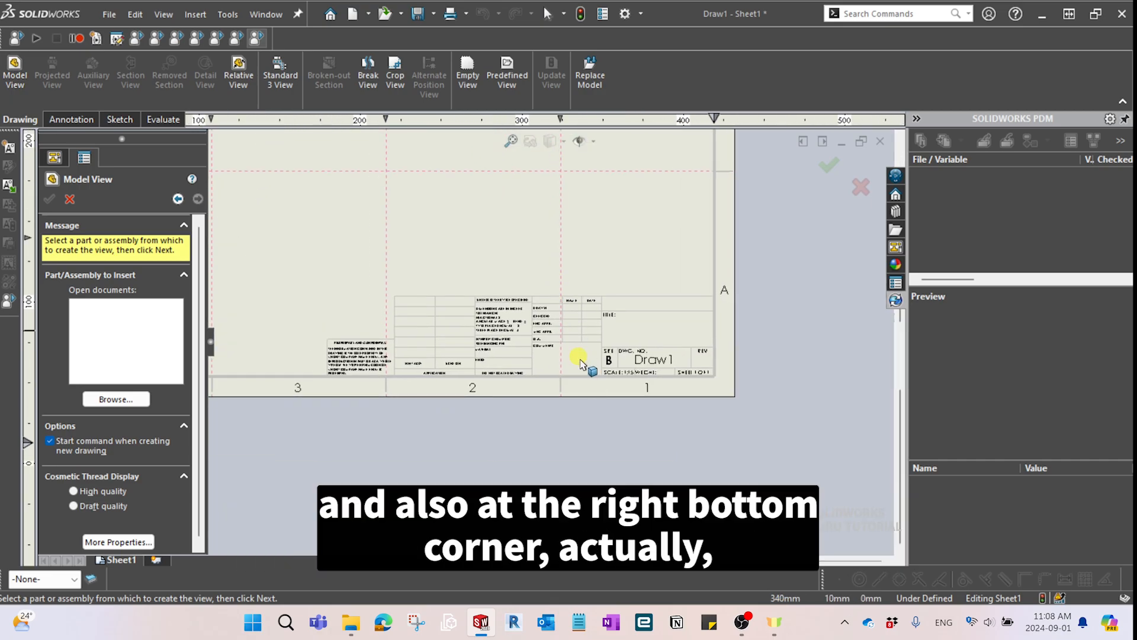
pyautogui.scroll(-1, 578, 356)
pyautogui.scroll(-2, 482, 332)
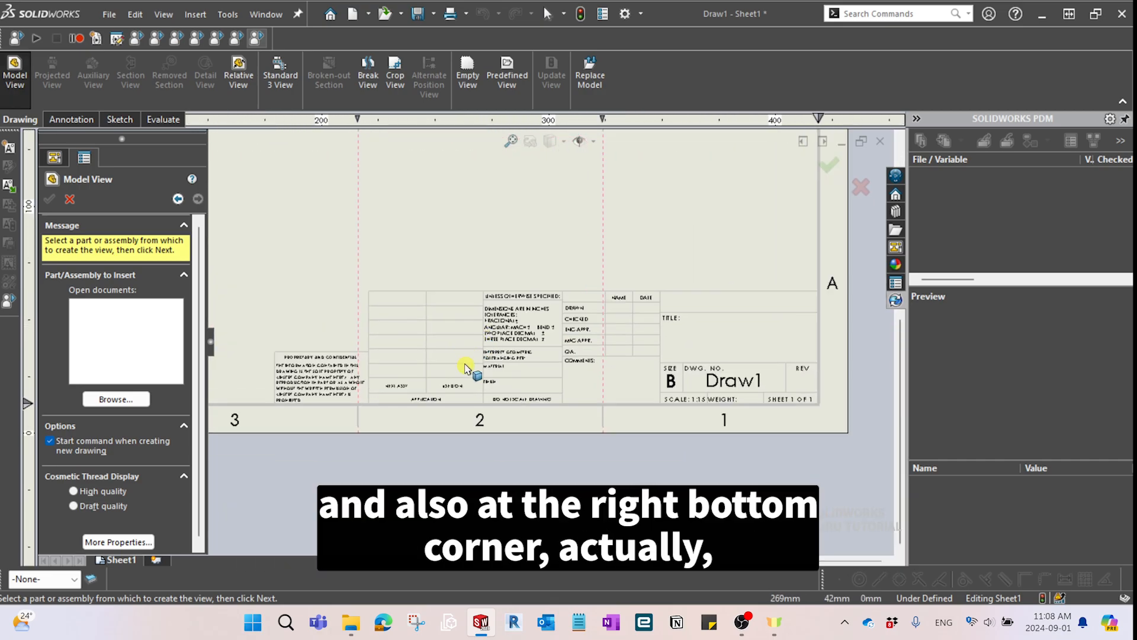
pyautogui.scroll(-3, 468, 368)
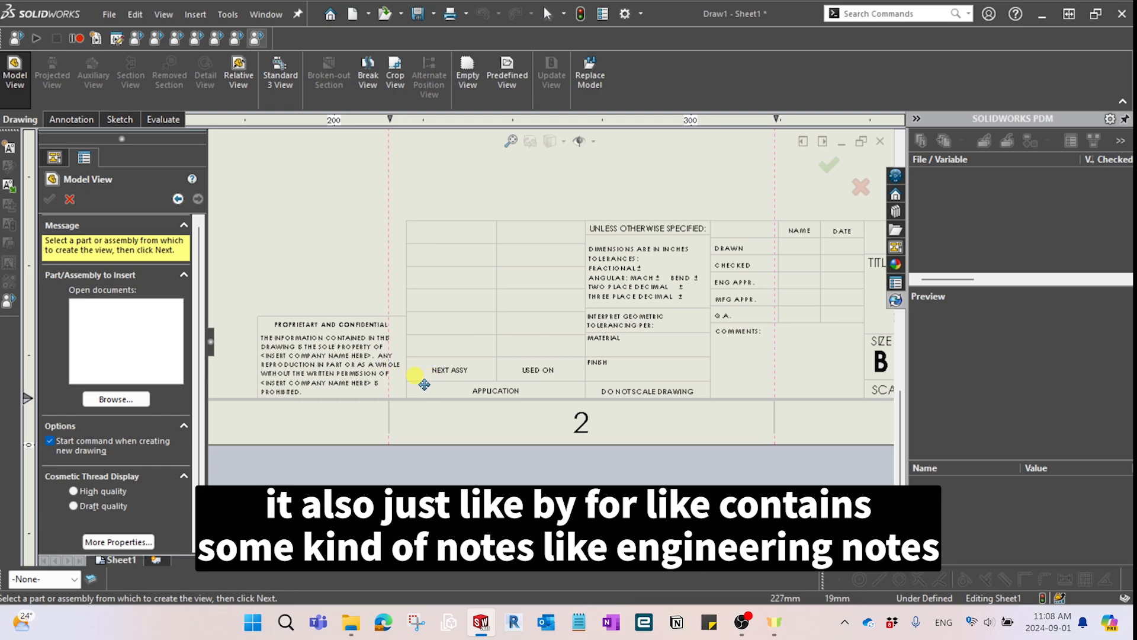
pyautogui.scroll(2, 487, 360)
pyautogui.scroll(-2, 403, 350)
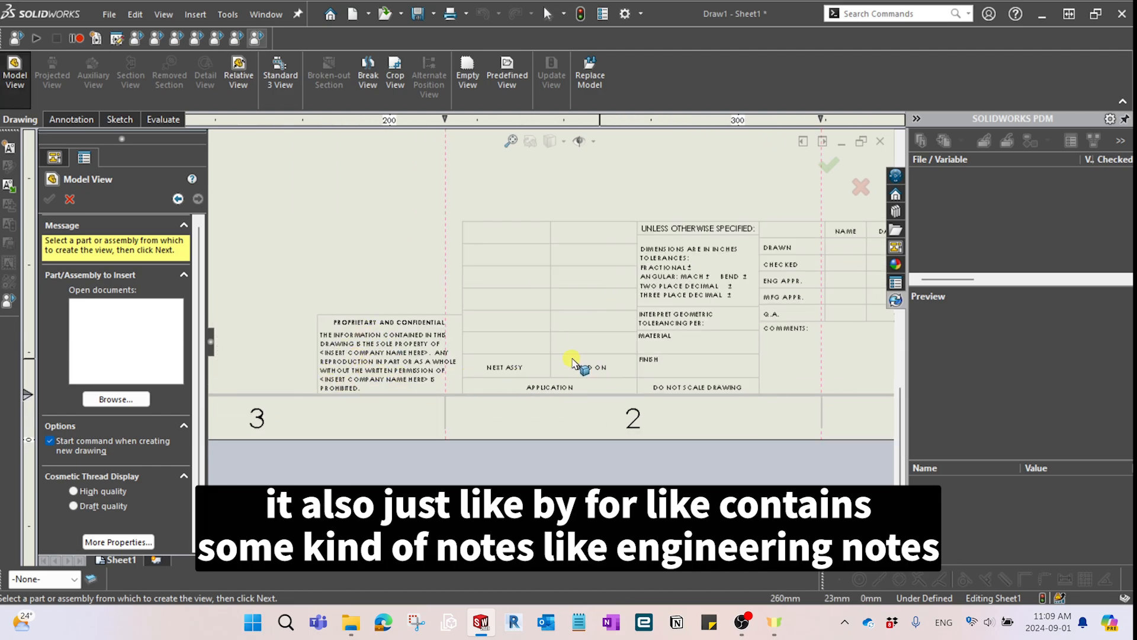
pyautogui.scroll(2, 439, 368)
pyautogui.scroll(-2, 426, 343)
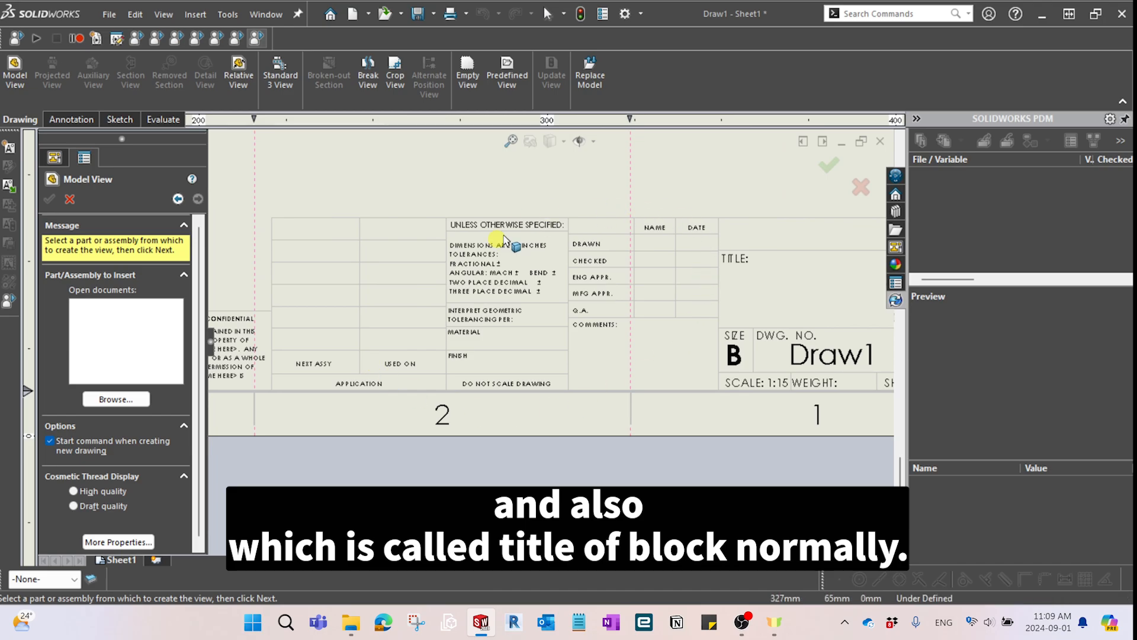
pyautogui.moveTo(712, 383); pyautogui.dragTo(483, 388, button='middle')
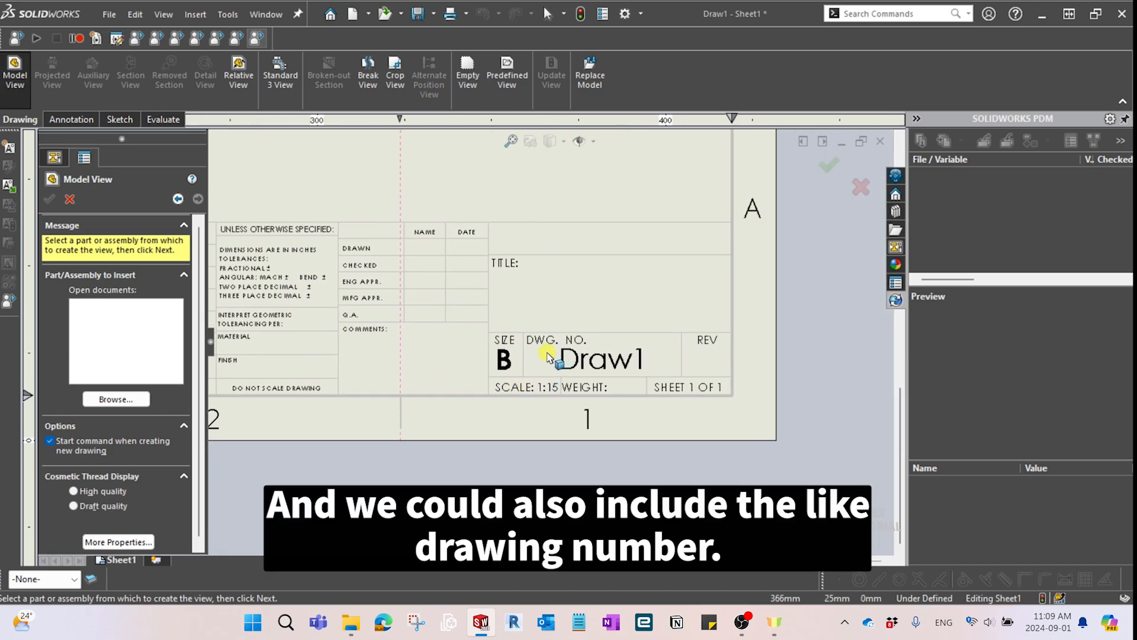
pyautogui.moveTo(562, 360); pyautogui.dragTo(600, 386, button='middle')
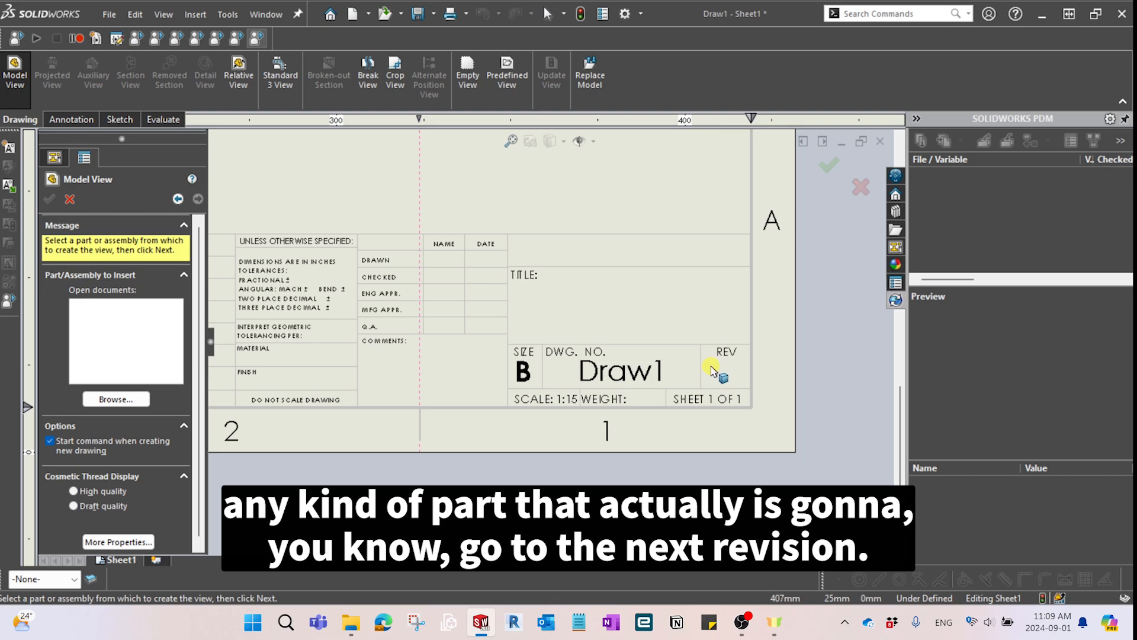
# Examine the title block's revision, size, scale, weight and sheet number fields up close.
pyautogui.moveTo(716, 370); pyautogui.dragTo(724, 378, button='middle')
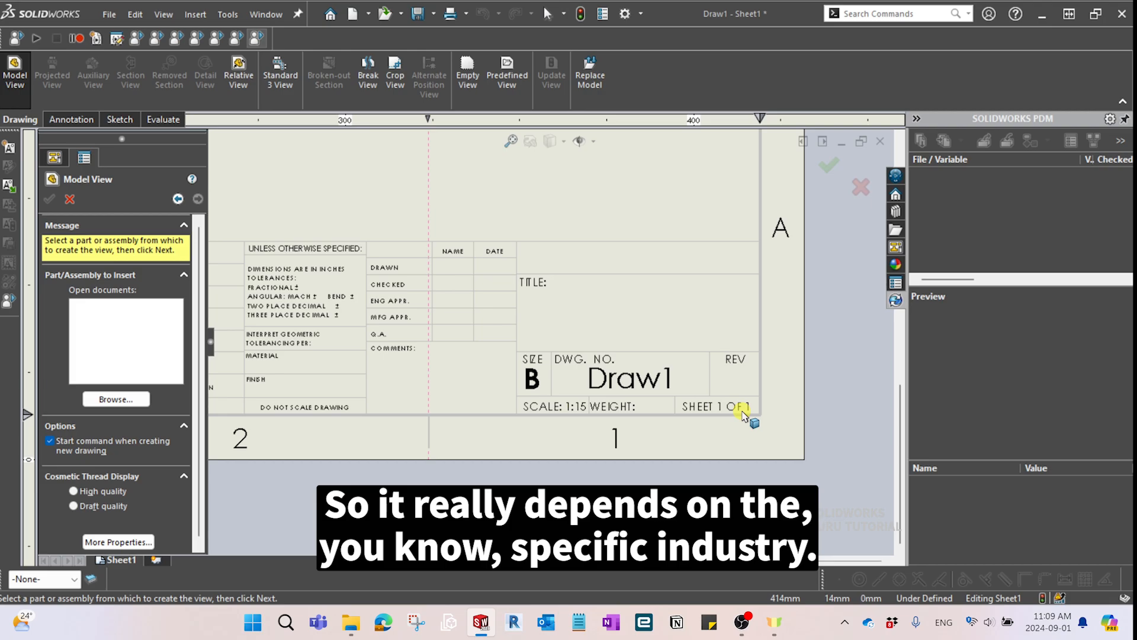
pyautogui.moveTo(740, 409); pyautogui.dragTo(744, 425, button='middle')
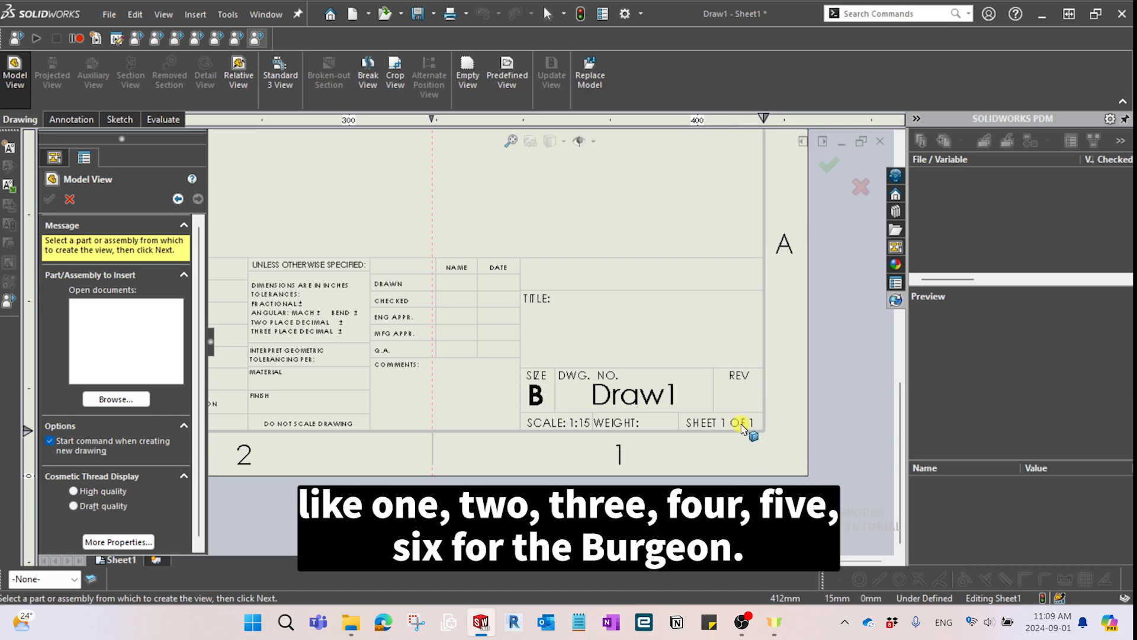
pyautogui.moveTo(694, 335); pyautogui.dragTo(688, 342, button='middle')
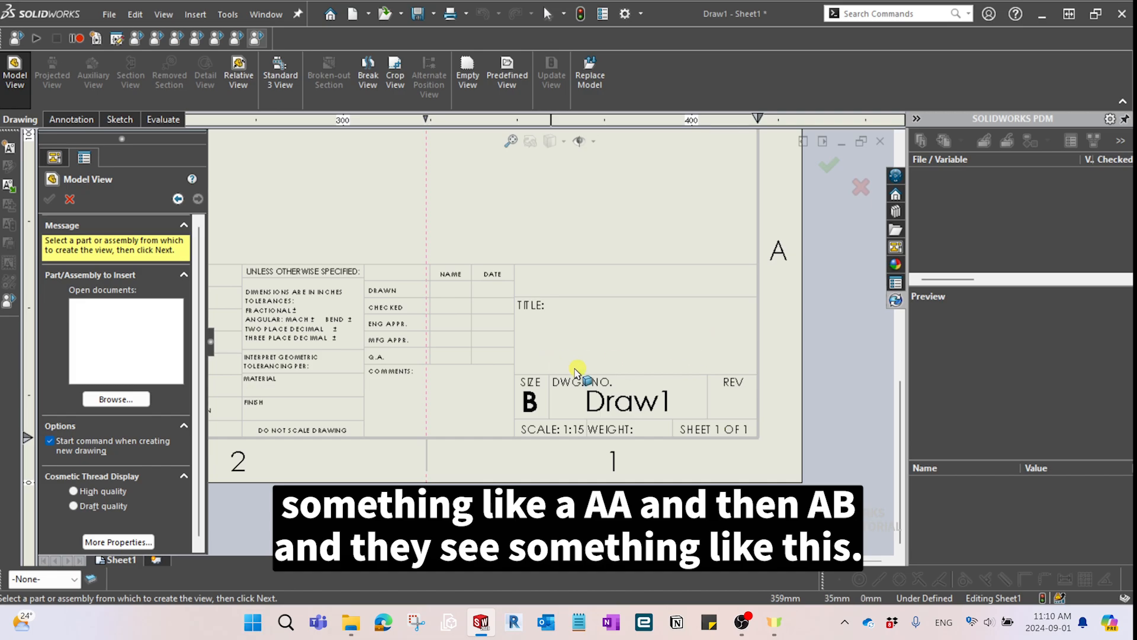
pyautogui.scroll(-3, 578, 379)
pyautogui.moveTo(580, 427); pyautogui.dragTo(558, 447, button='middle')
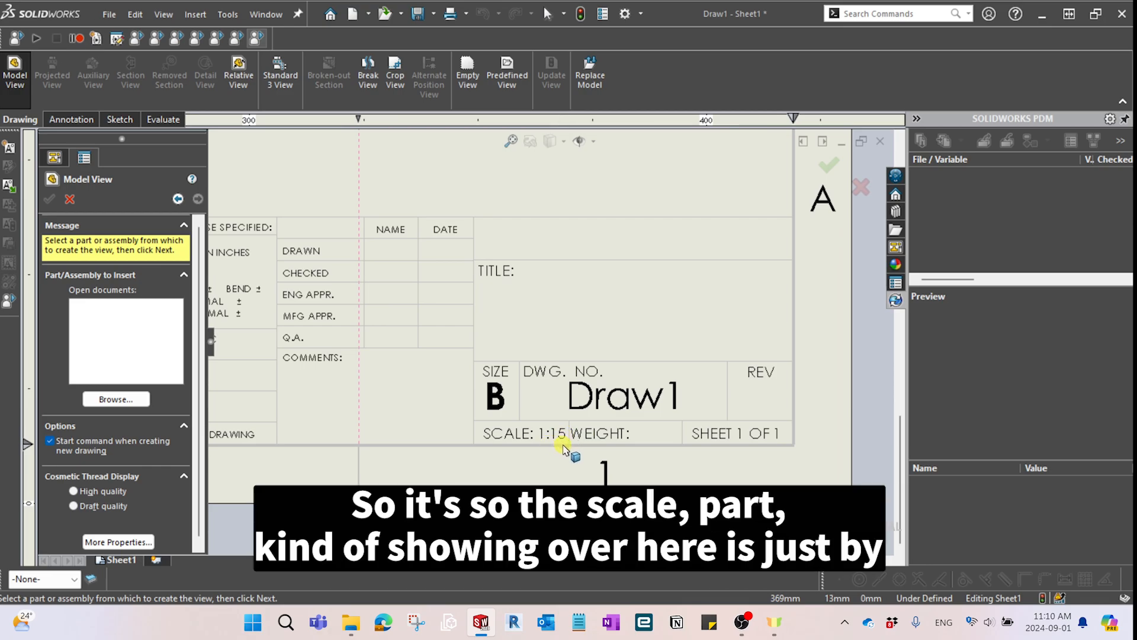
pyautogui.scroll(2, 569, 450)
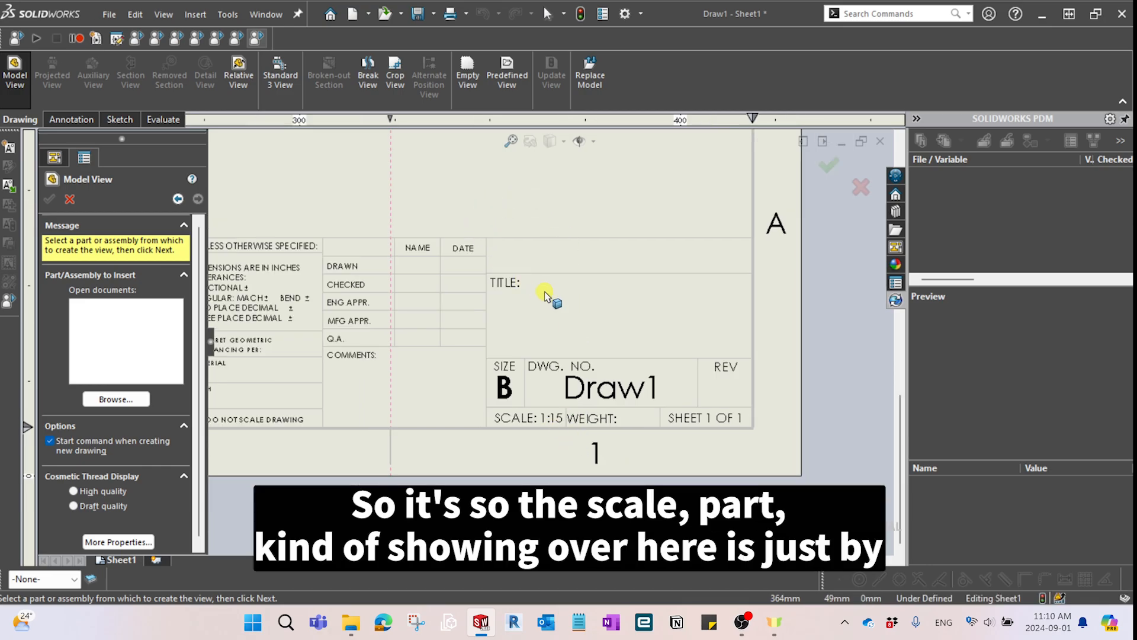
pyautogui.scroll(2, 548, 297)
pyautogui.moveTo(518, 229)
pyautogui.mouseDown(button='middle')
pyautogui.moveTo(510, 332)
pyautogui.moveTo(455, 182)
pyautogui.mouseUp(button='middle')
pyautogui.scroll(-3, 494, 373)
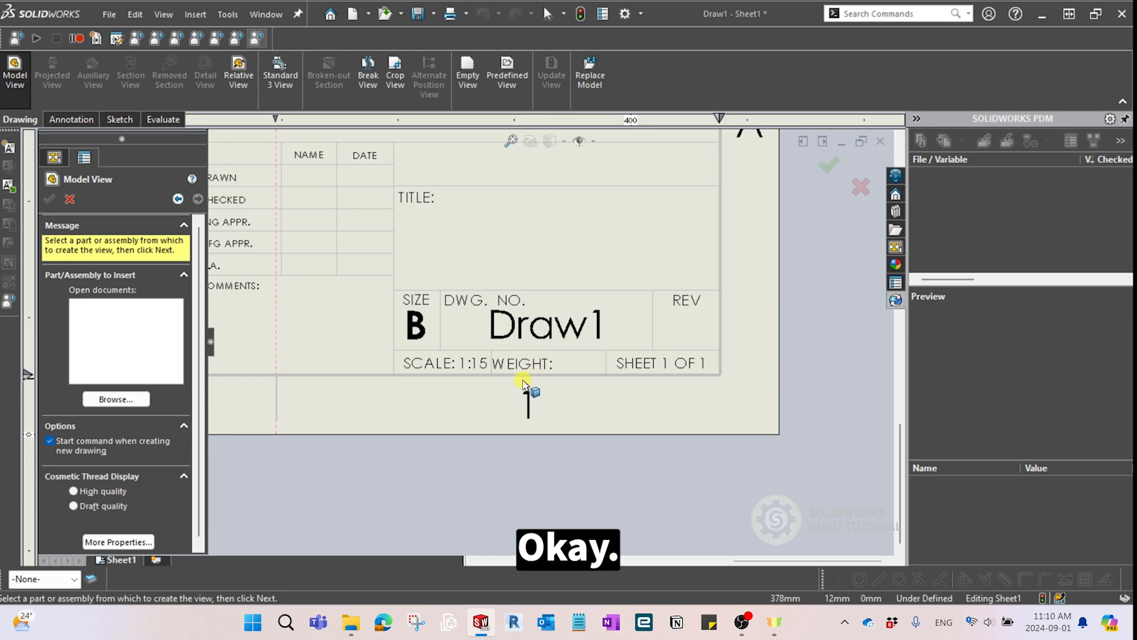
pyautogui.moveTo(524, 381); pyautogui.dragTo(566, 418, button='middle')
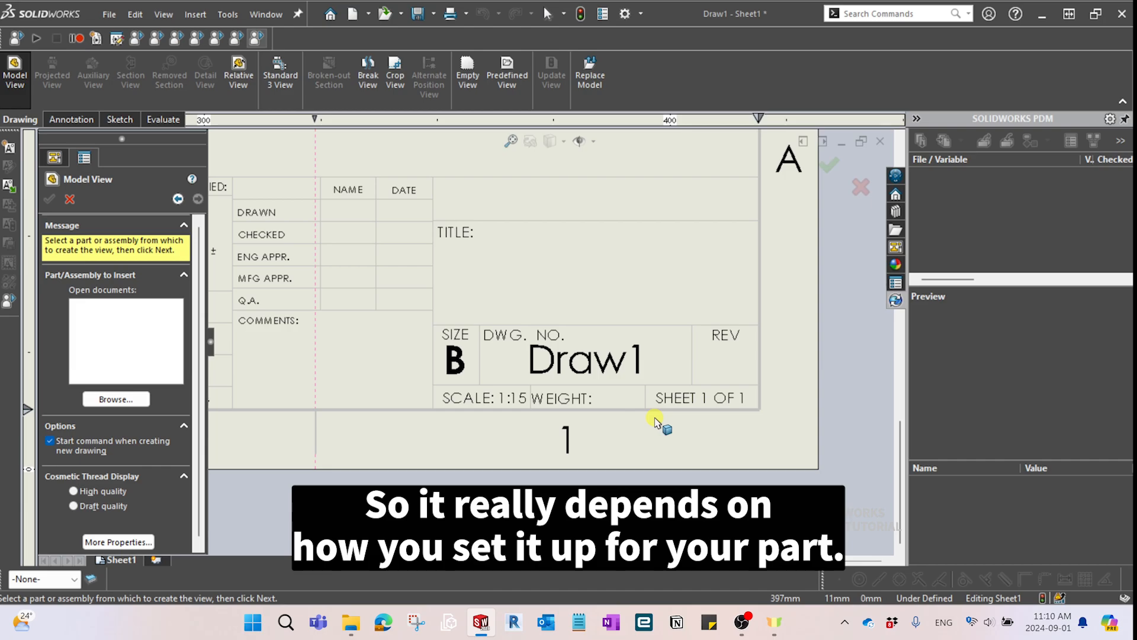
pyautogui.scroll(-3, 655, 417)
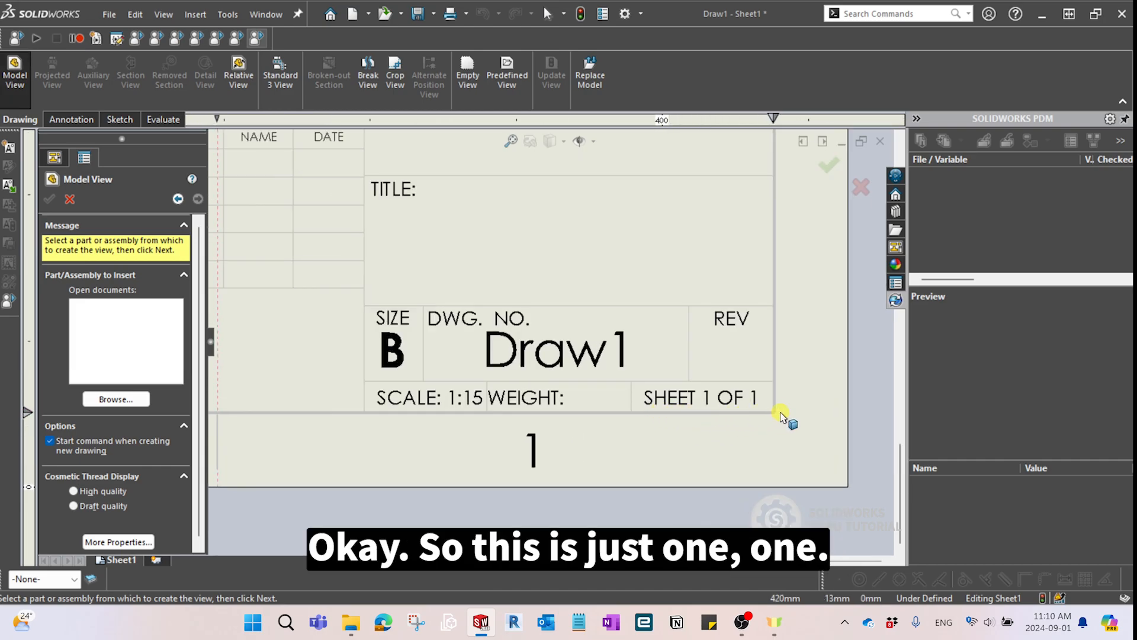
pyautogui.moveTo(684, 429); pyautogui.dragTo(668, 442, button='middle')
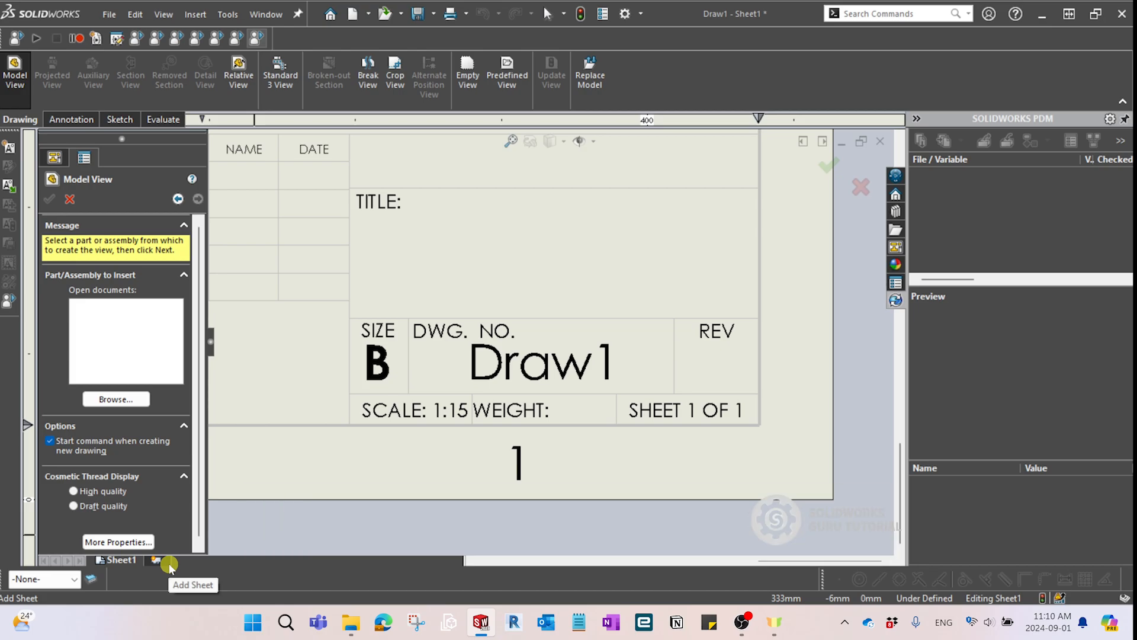
# Duplicate Sheet1 by copying it and pasting the copy after the selected sheet.
pyautogui.rightClick(118, 563)
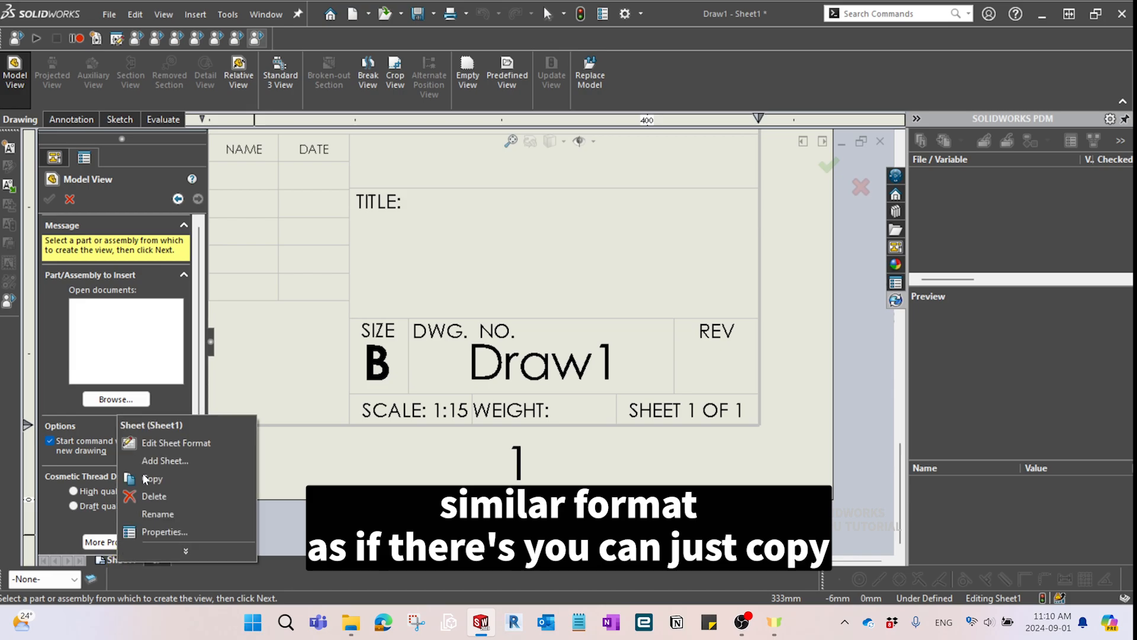
pyautogui.click(148, 478)
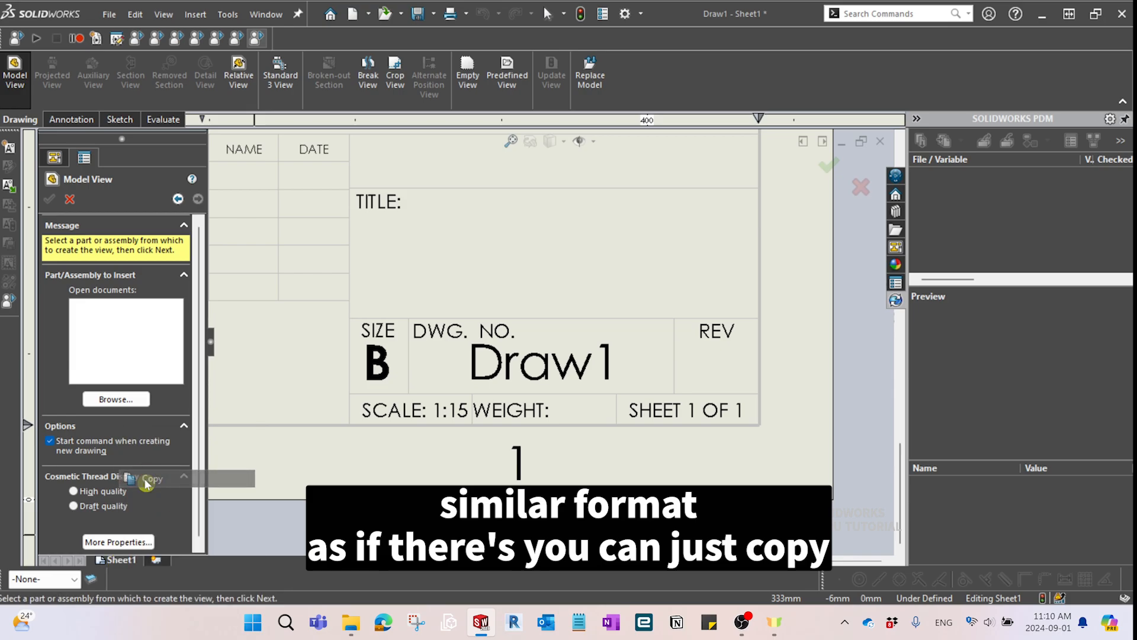
pyautogui.rightClick(131, 563)
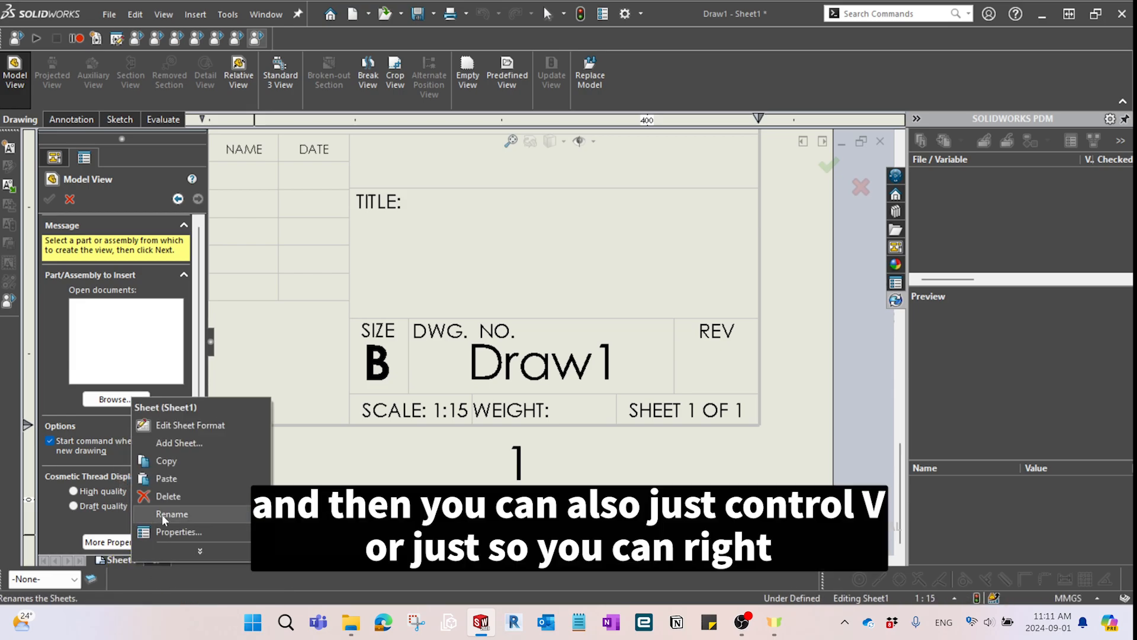
pyautogui.click(175, 478)
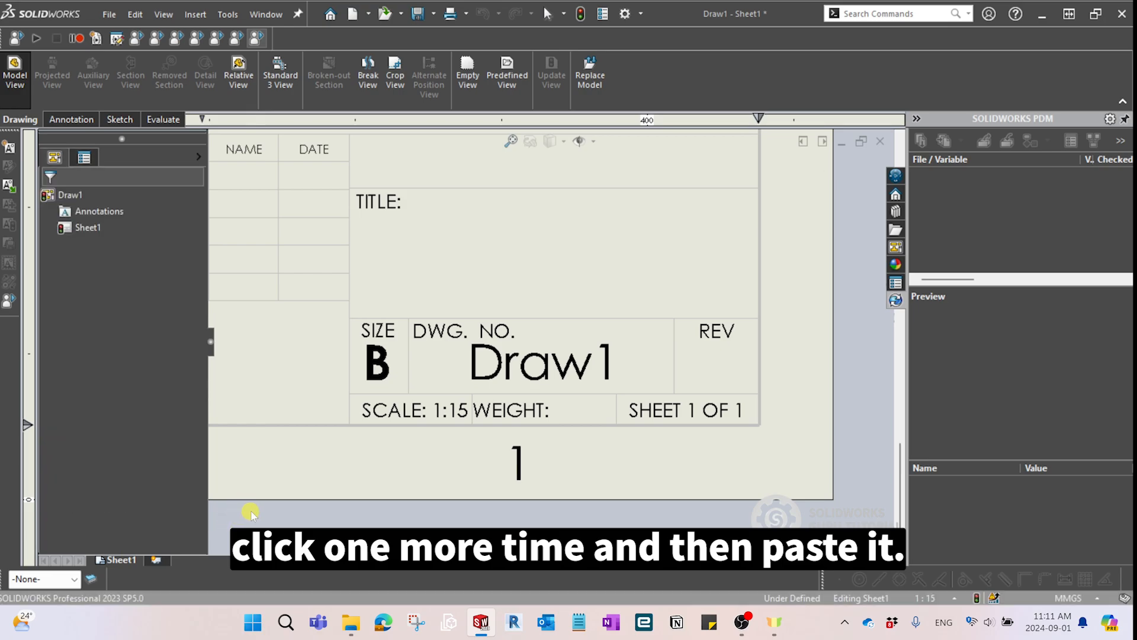
pyautogui.moveTo(566, 250); pyautogui.dragTo(554, 251)
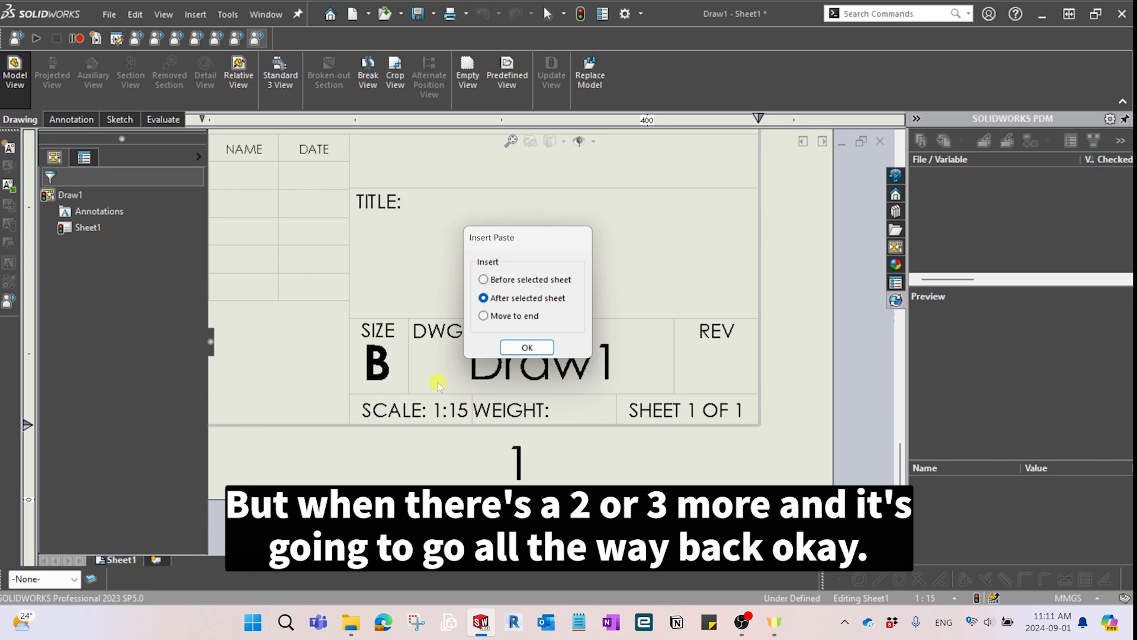
pyautogui.click(527, 348)
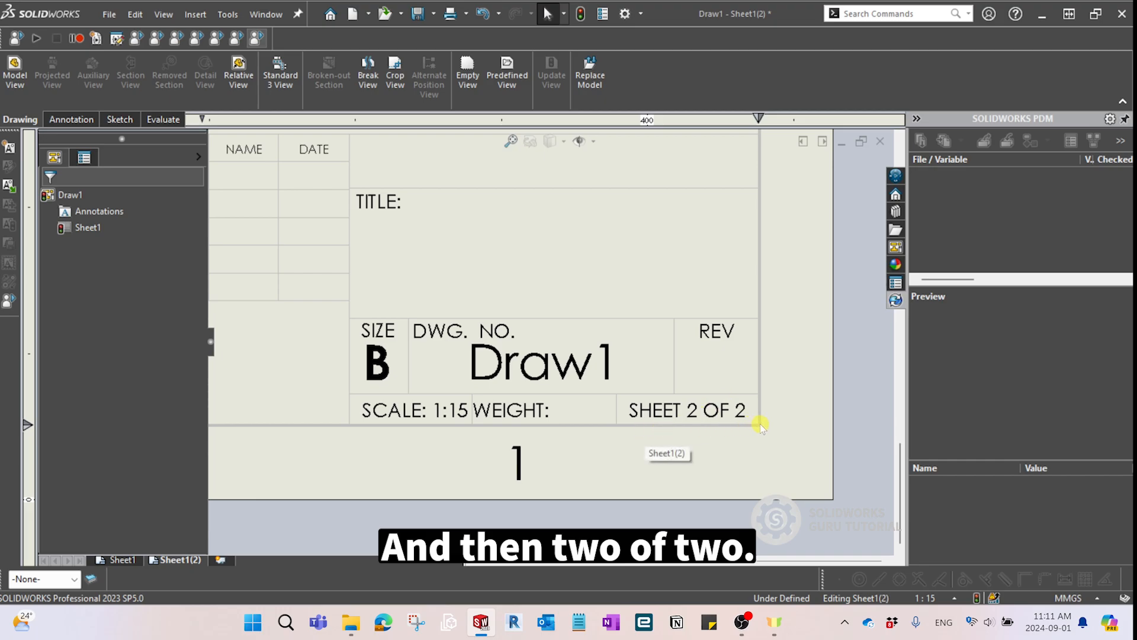
# Return to the first sheet and check the sheet number field in its title block.
pyautogui.click(122, 560)
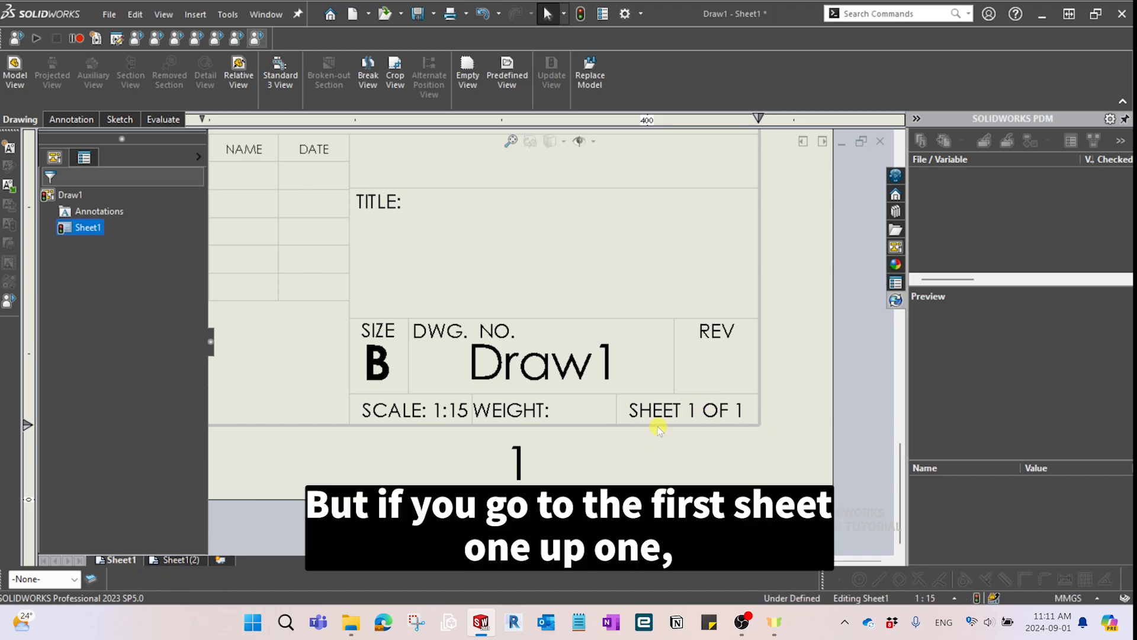
pyautogui.press('f')
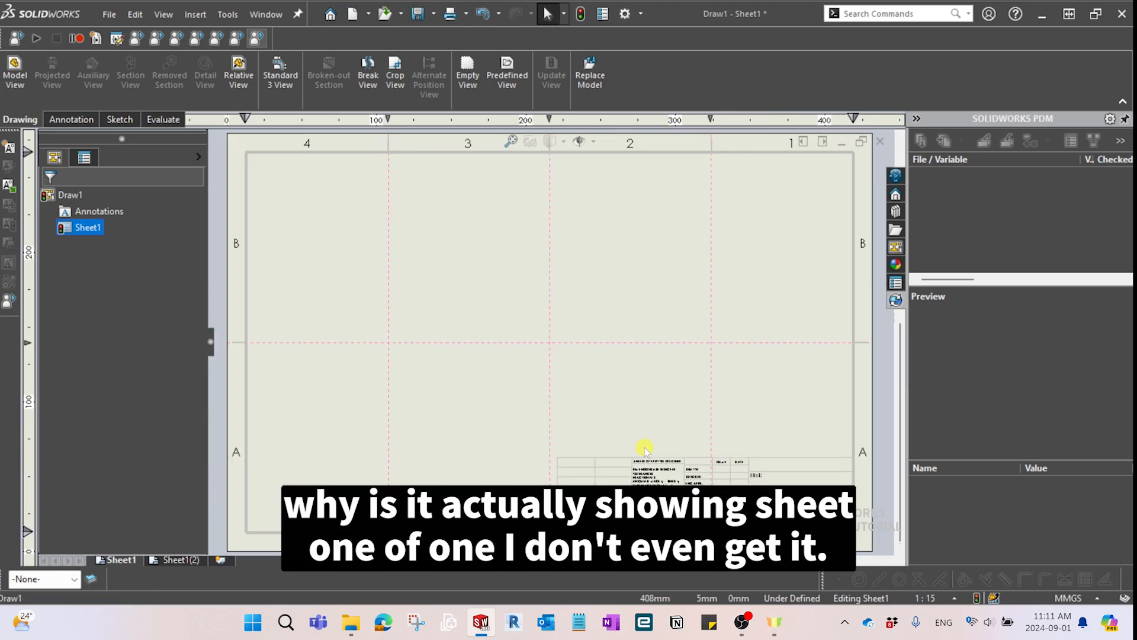
pyautogui.moveTo(847, 553); pyautogui.dragTo(629, 435, button='middle')
pyautogui.scroll(-2, 624, 432)
pyautogui.scroll(-4, 642, 385)
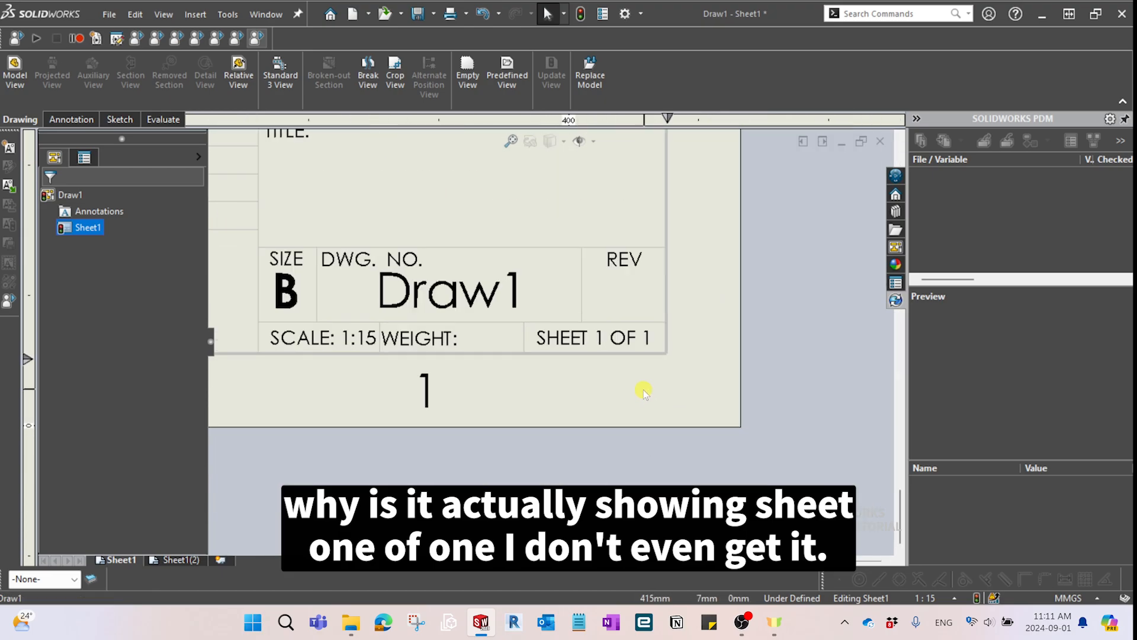
pyautogui.scroll(1, 633, 409)
# Rebuild the drawing to refresh the sheet numbering, and check the first sheet's title block again.
pyautogui.press('f')
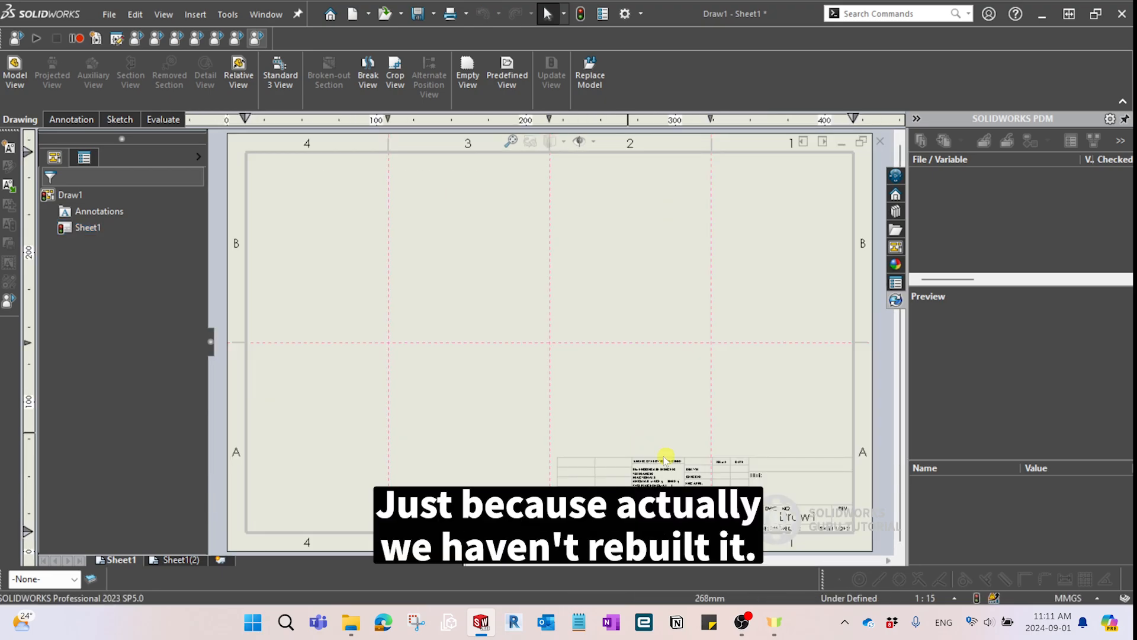
pyautogui.scroll(-5, 599, 392)
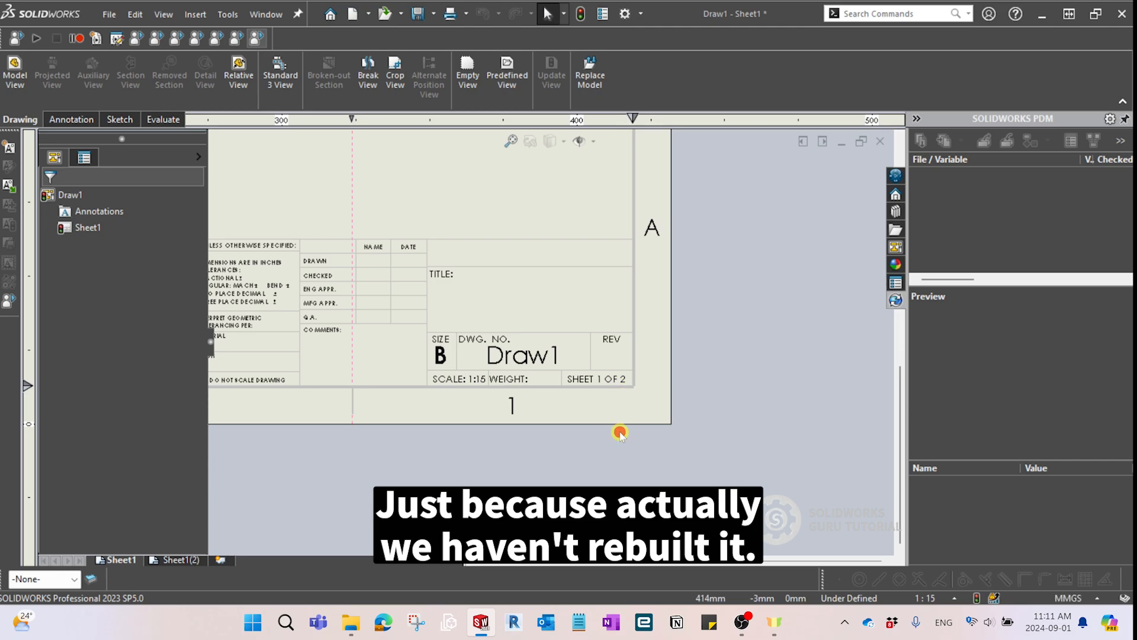
pyautogui.scroll(-3, 627, 386)
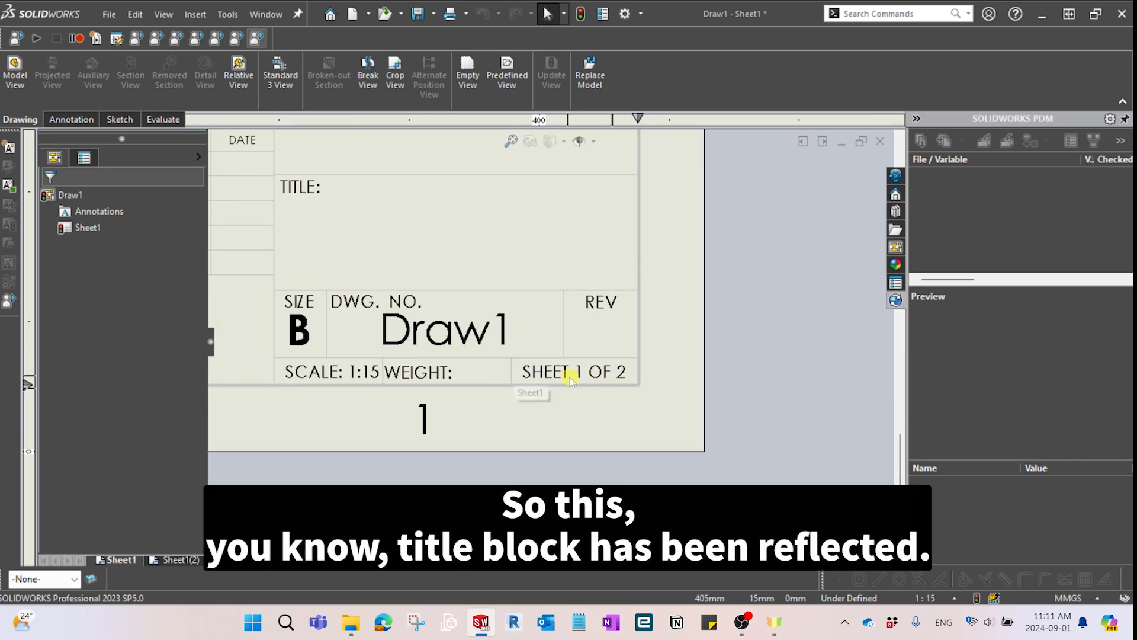
pyautogui.scroll(-3, 599, 396)
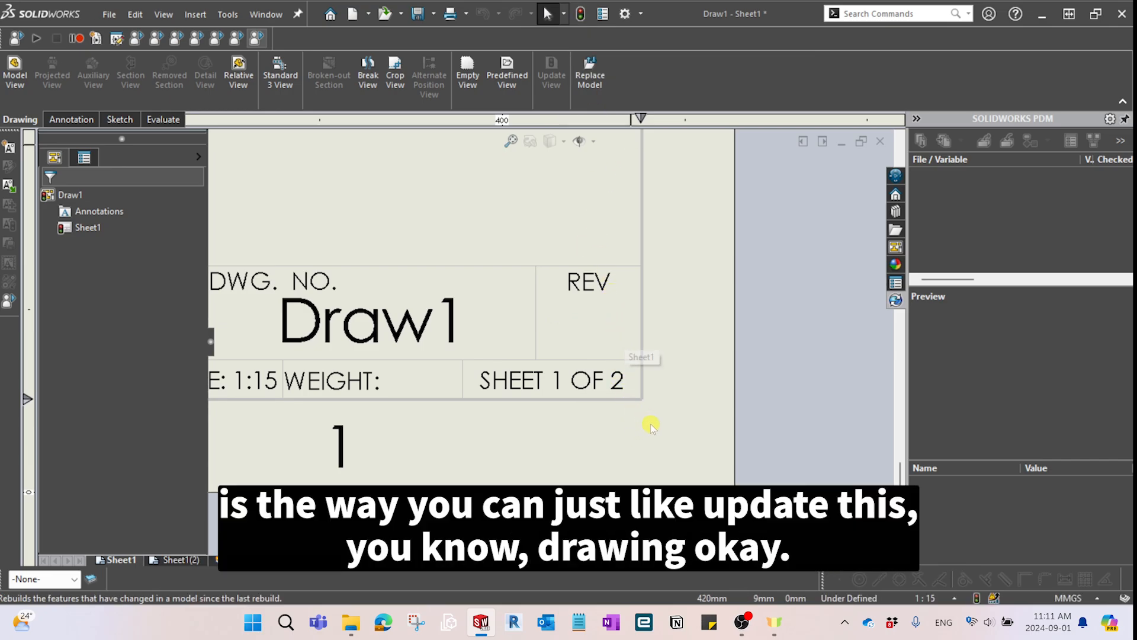
pyautogui.scroll(6, 628, 439)
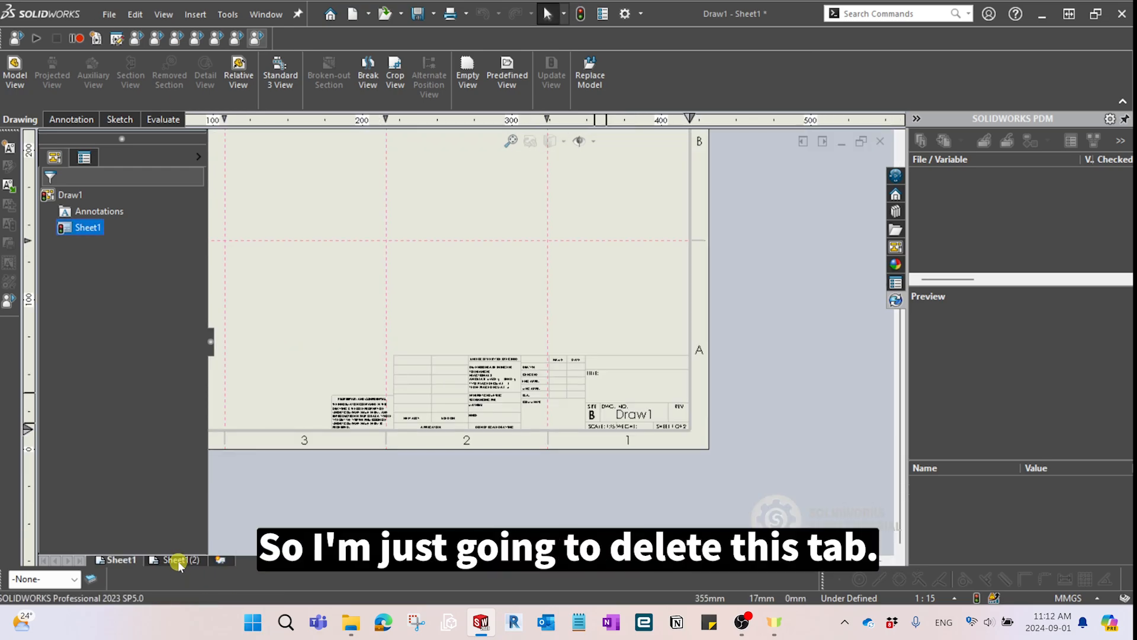
# Delete the copied sheet, Sheet1(2), from the drawing.
pyautogui.rightClick(177, 560)
pyautogui.click(216, 495)
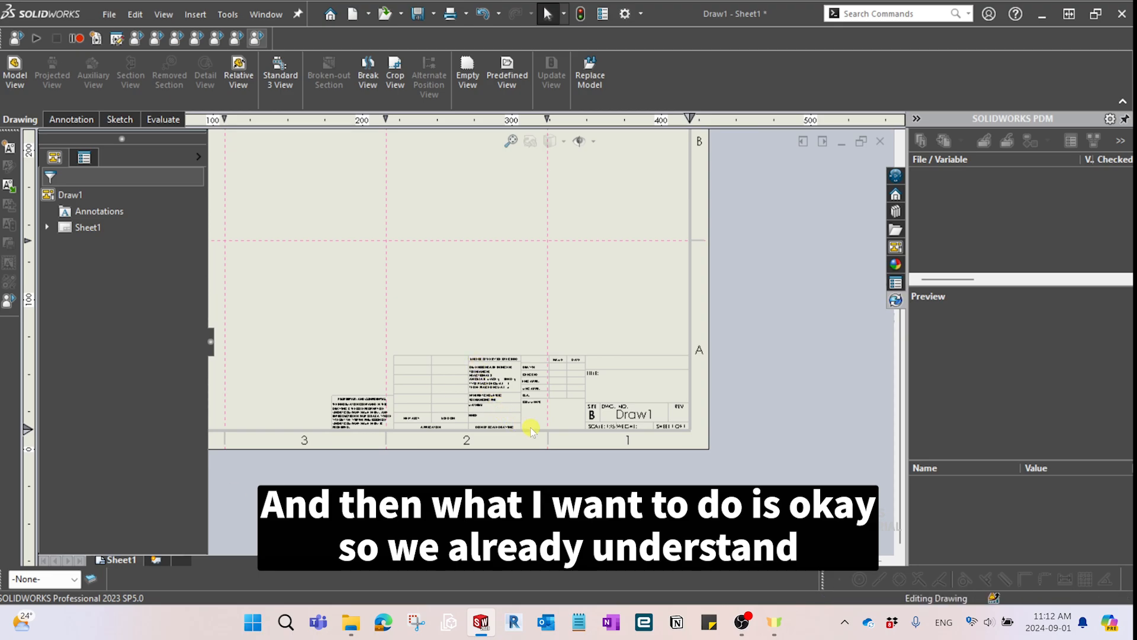
pyautogui.click(517, 388)
# Examine the title block's approval rows from Drawn to Q.A., their Name and Date columns, and the Comments field.
pyautogui.moveTo(503, 392)
pyautogui.mouseDown(button='middle')
pyautogui.moveTo(578, 408)
pyautogui.moveTo(650, 398)
pyautogui.moveTo(623, 448)
pyautogui.mouseUp(button='middle')
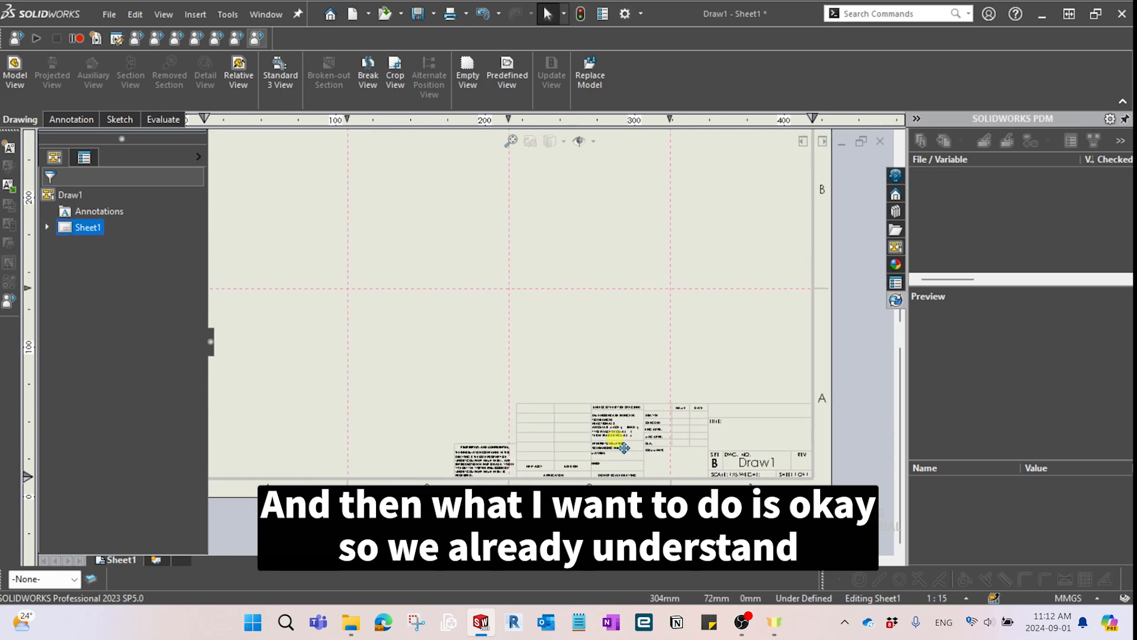
pyautogui.scroll(-3, 623, 448)
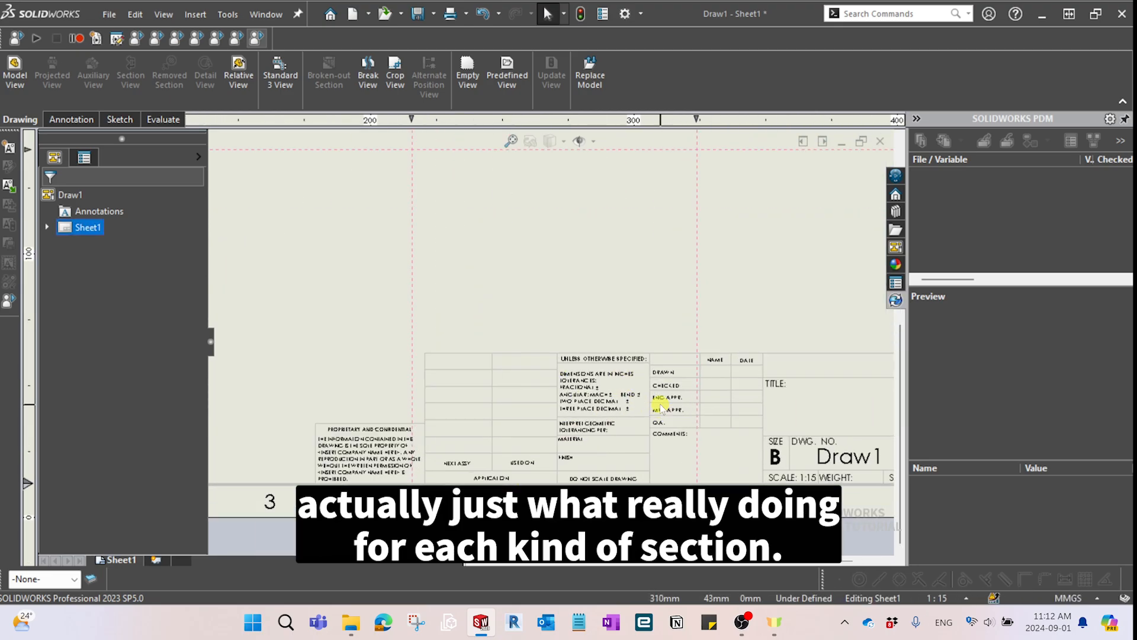
pyautogui.scroll(-5, 681, 375)
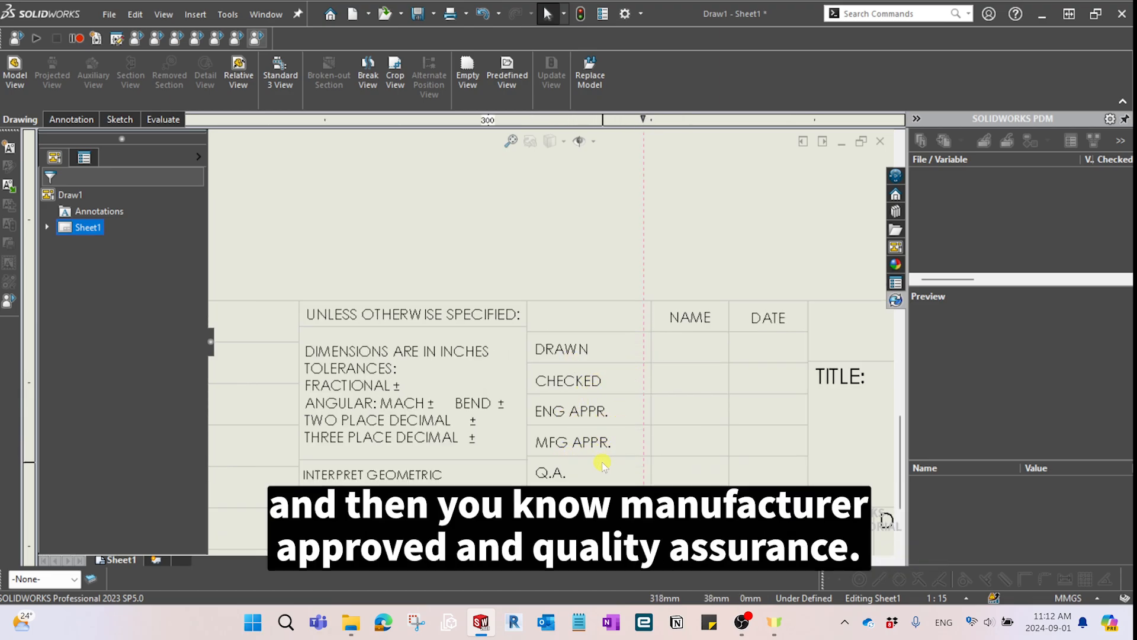
pyautogui.scroll(1, 584, 478)
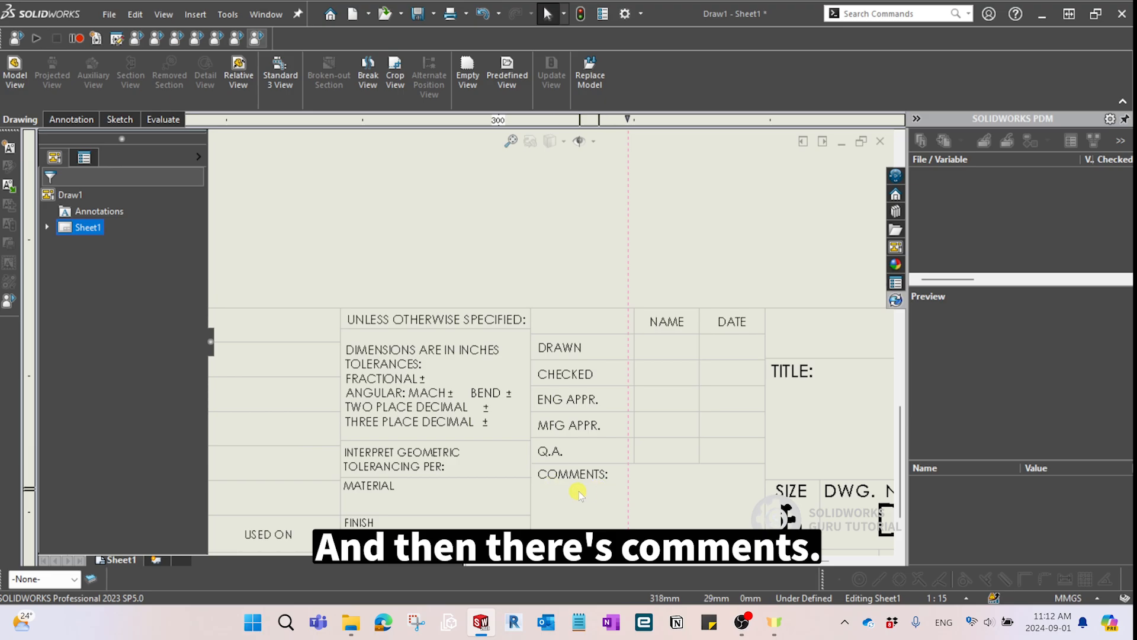
pyautogui.scroll(3, 579, 493)
pyautogui.scroll(-2, 572, 410)
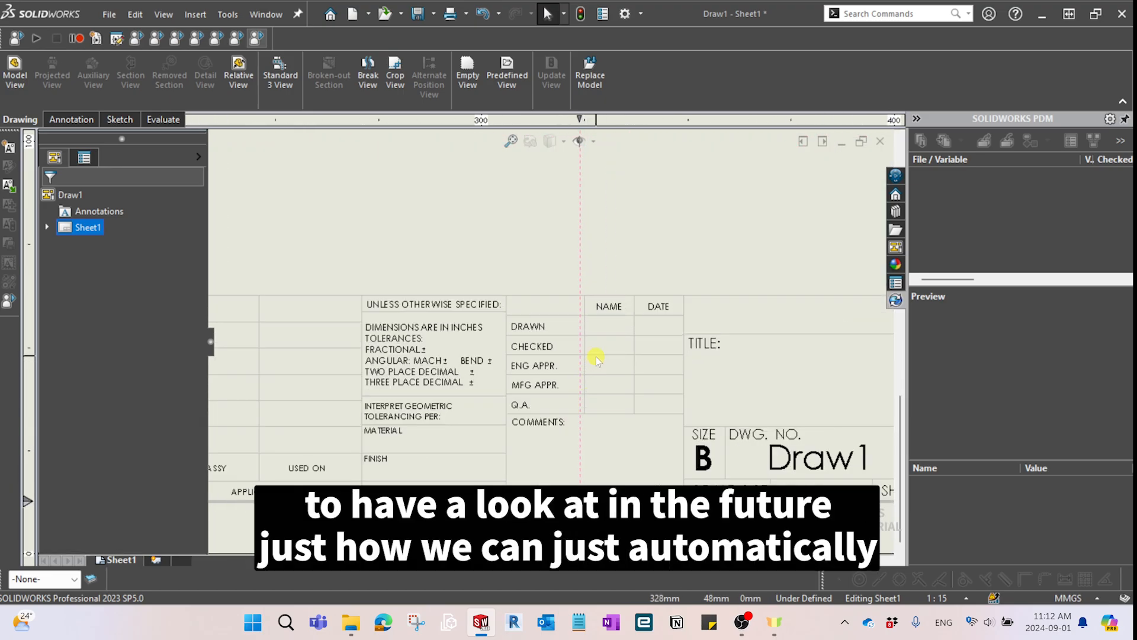
pyautogui.scroll(-1, 617, 325)
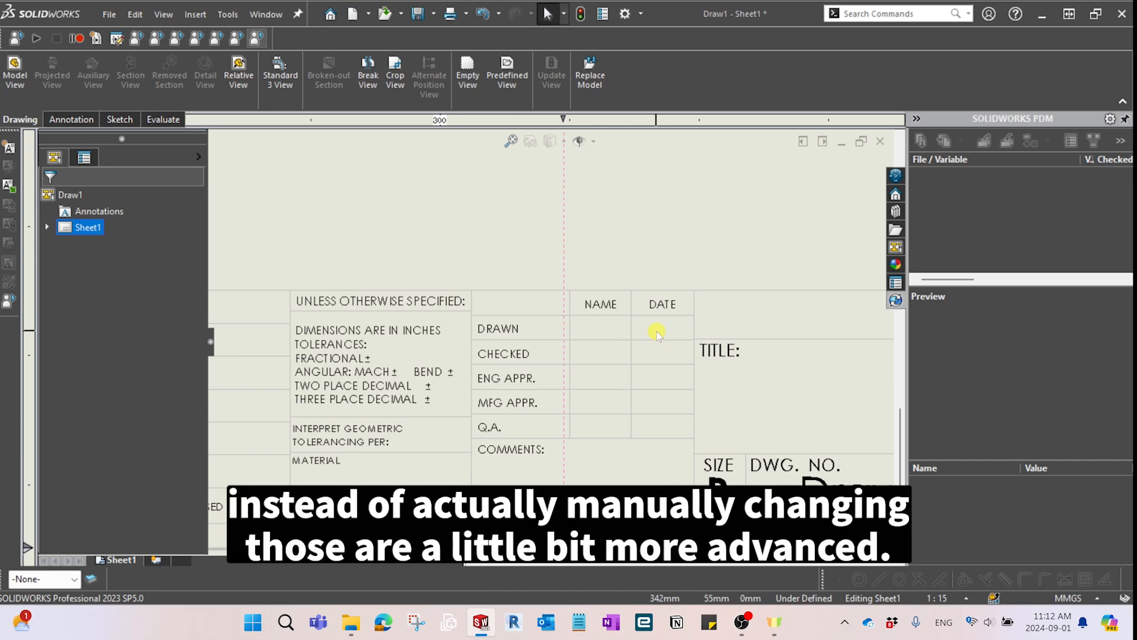
pyautogui.scroll(-2, 624, 341)
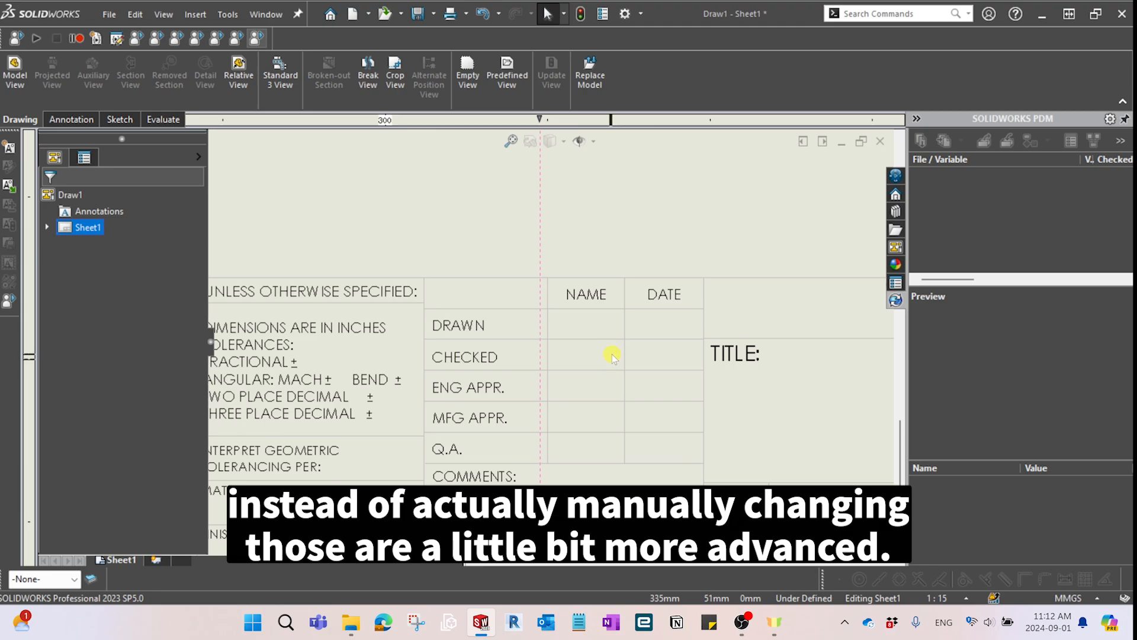
pyautogui.scroll(1, 612, 355)
pyautogui.scroll(2, 613, 354)
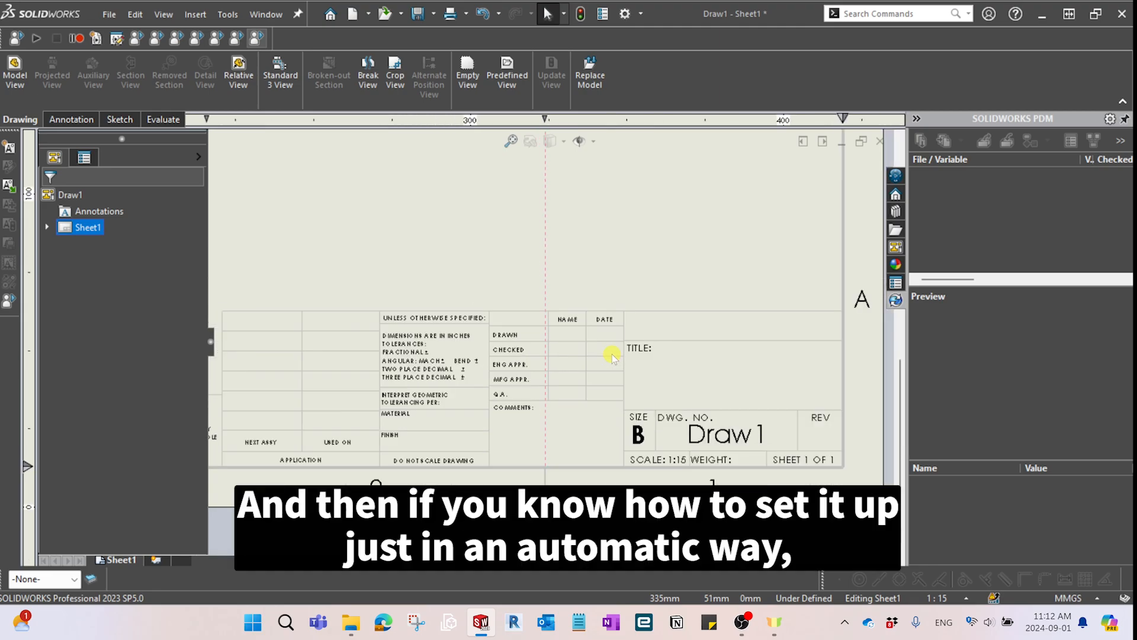
pyautogui.scroll(-2, 587, 342)
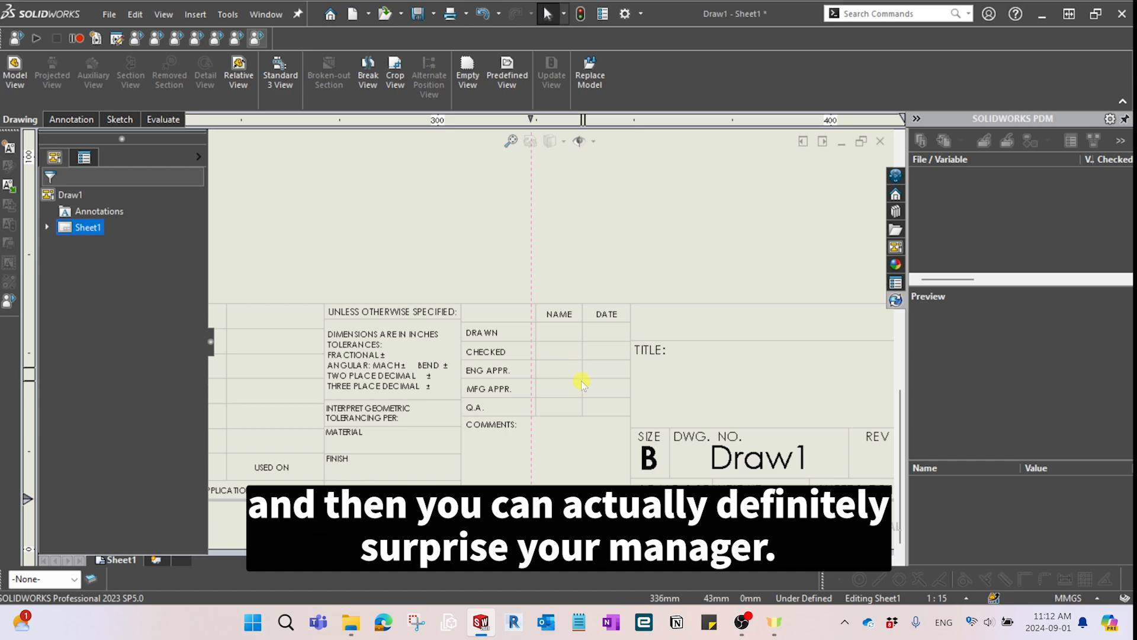
# Load the Part1 part file from the Desktop > PPT > CSWA-Exam Parts folder into the View Palette.
pyautogui.scroll(3, 581, 381)
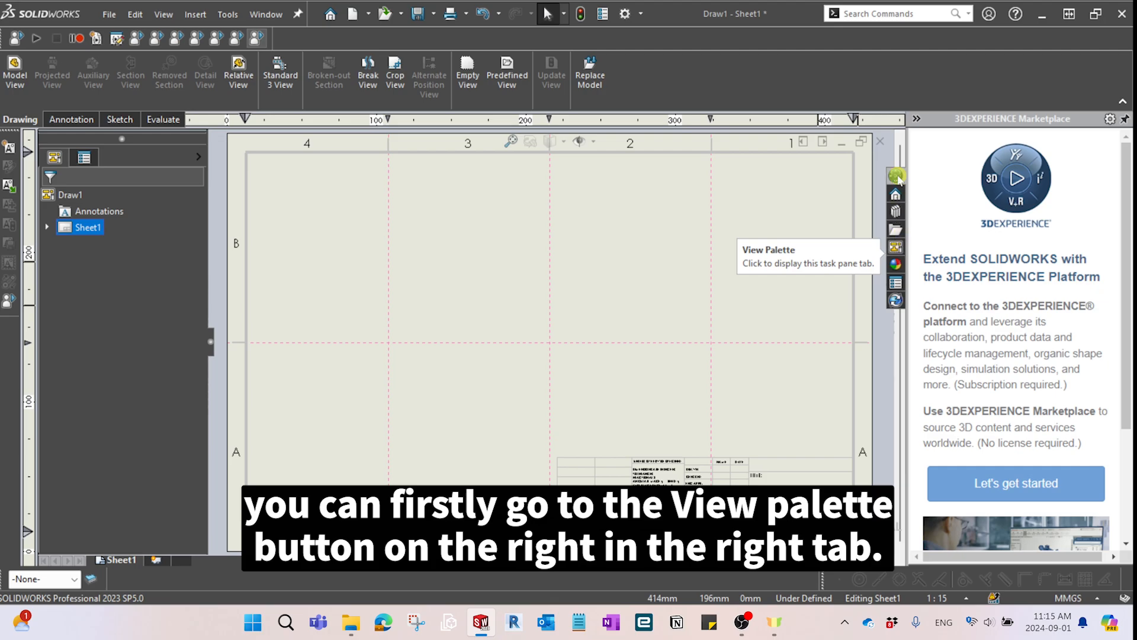
pyautogui.click(897, 247)
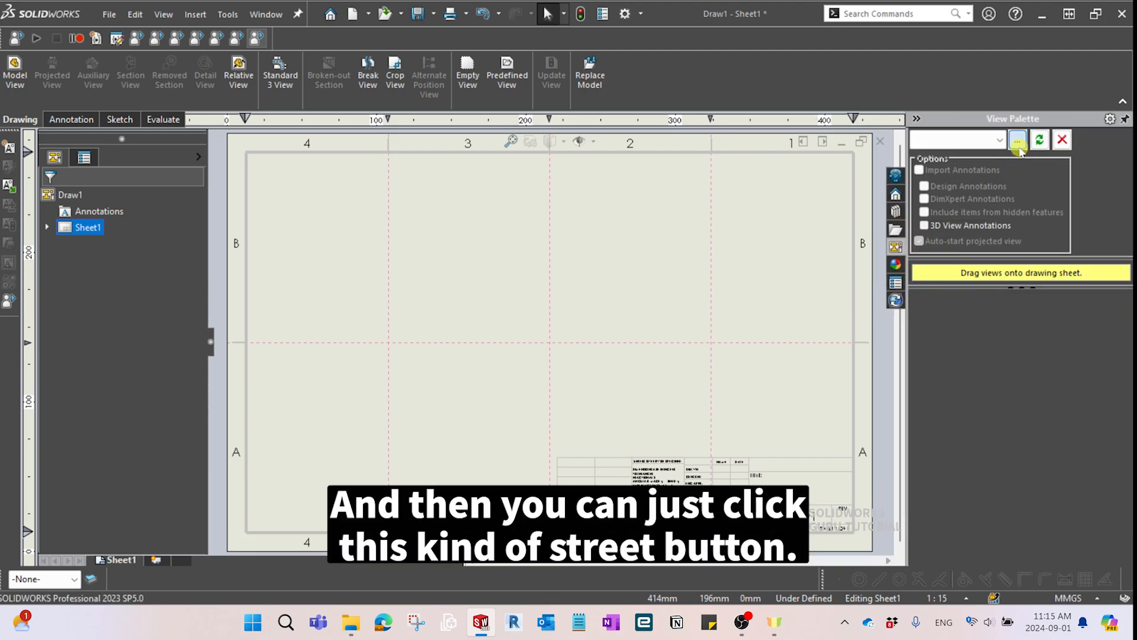
pyautogui.click(1017, 141)
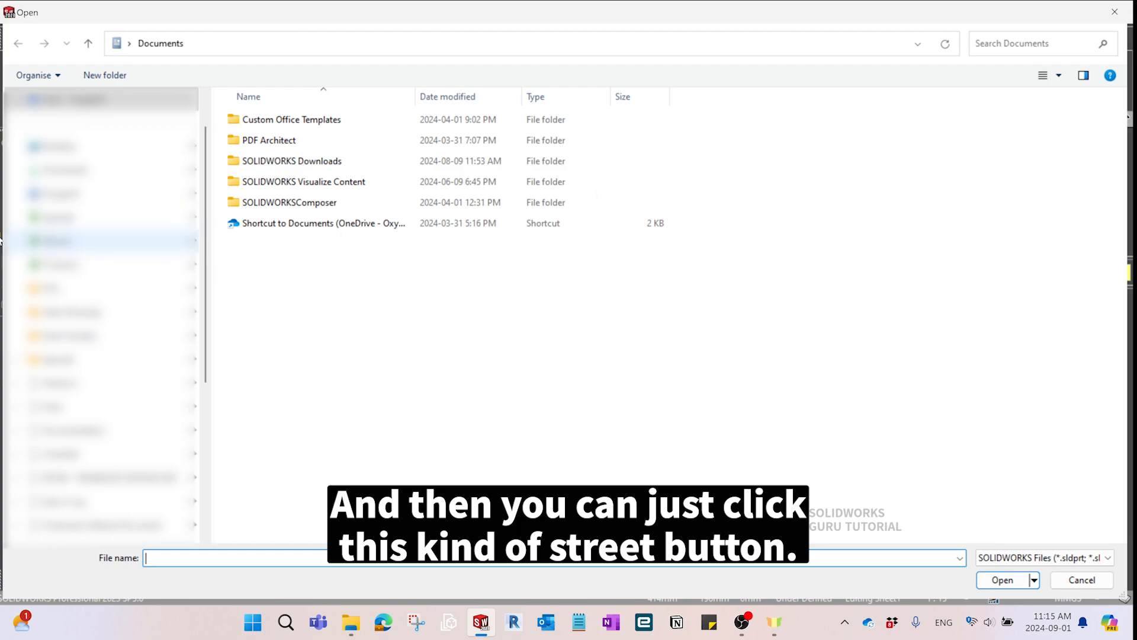
pyautogui.click(59, 145)
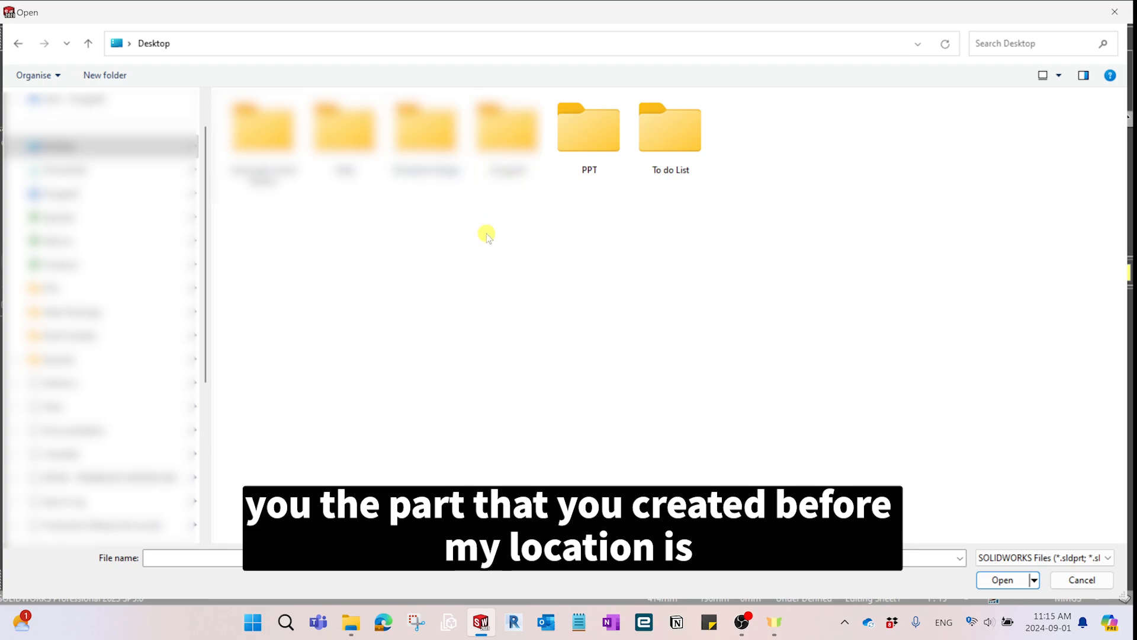
pyautogui.doubleClick(582, 124)
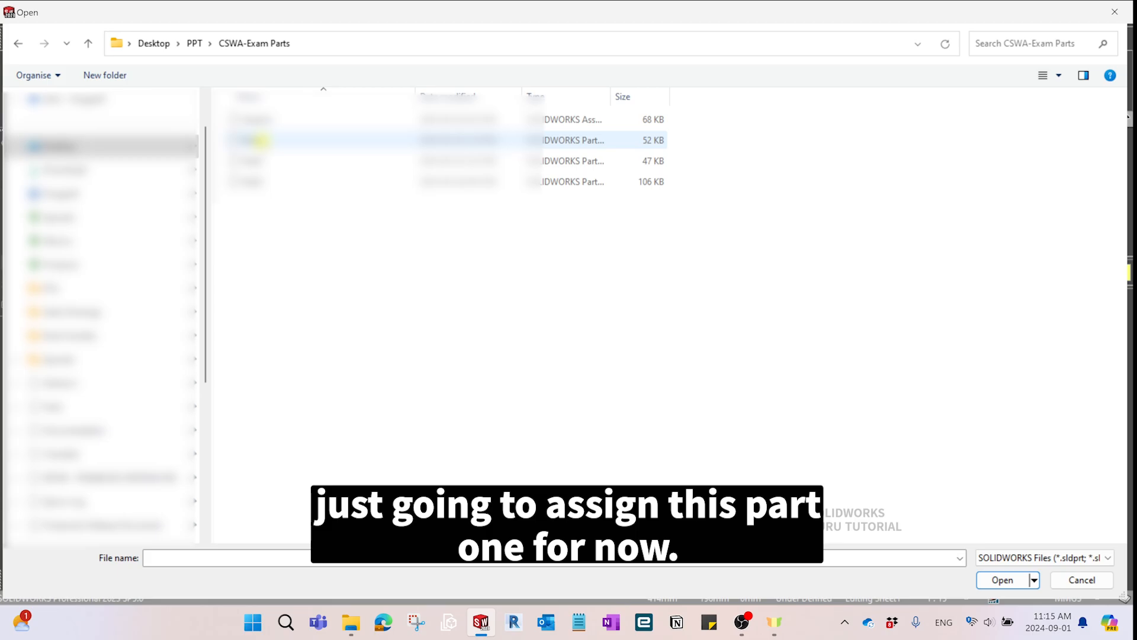
pyautogui.click(261, 140)
pyautogui.doubleClick(261, 140)
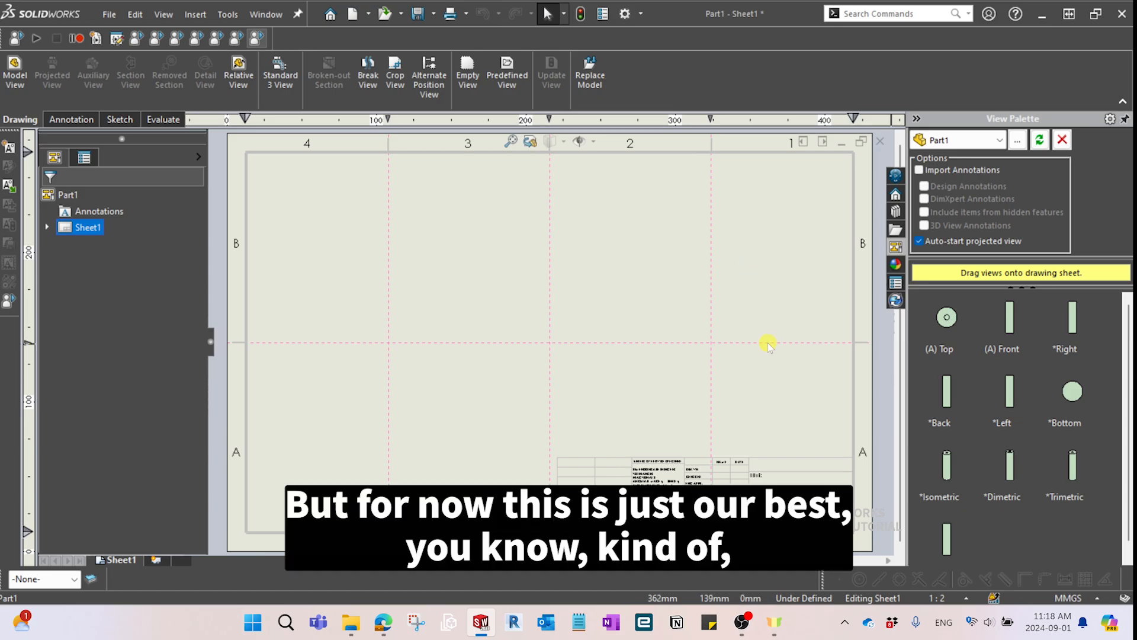
pyautogui.scroll(-1, 741, 351)
pyautogui.scroll(2, 699, 359)
pyautogui.middleClick(670, 358)
pyautogui.middleClick(670, 358)
pyautogui.moveTo(670, 358); pyautogui.dragTo(694, 364, button='middle')
pyautogui.middleClick(695, 361)
pyautogui.middleClick(695, 361)
pyautogui.scroll(1, 694, 355)
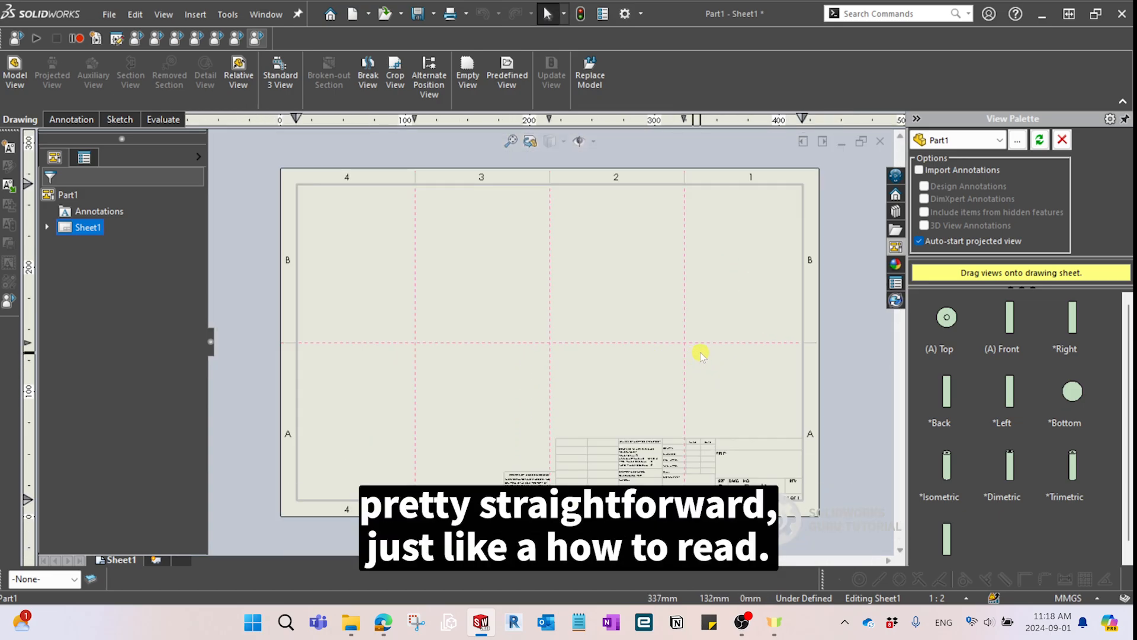
pyautogui.scroll(-1, 691, 378)
pyautogui.moveTo(598, 369)
pyautogui.mouseDown(button='middle')
pyautogui.moveTo(627, 388)
pyautogui.moveTo(620, 335)
pyautogui.mouseUp(button='middle')
pyautogui.scroll(-1, 699, 364)
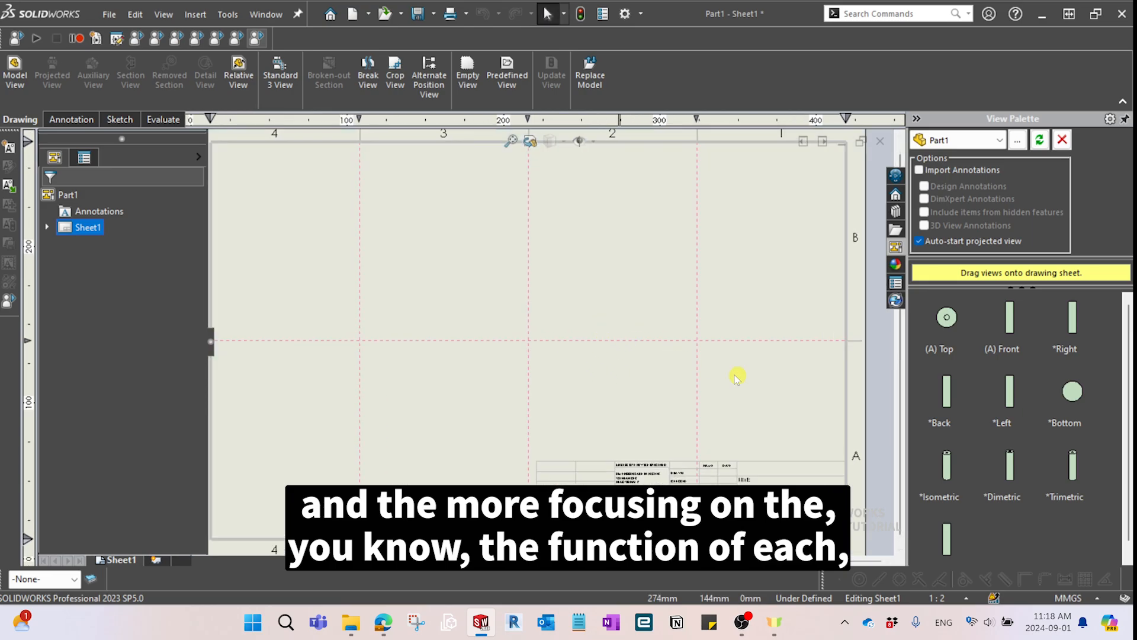
pyautogui.scroll(1, 716, 363)
pyautogui.moveTo(711, 360); pyautogui.dragTo(697, 346, button='middle')
pyautogui.press('f')
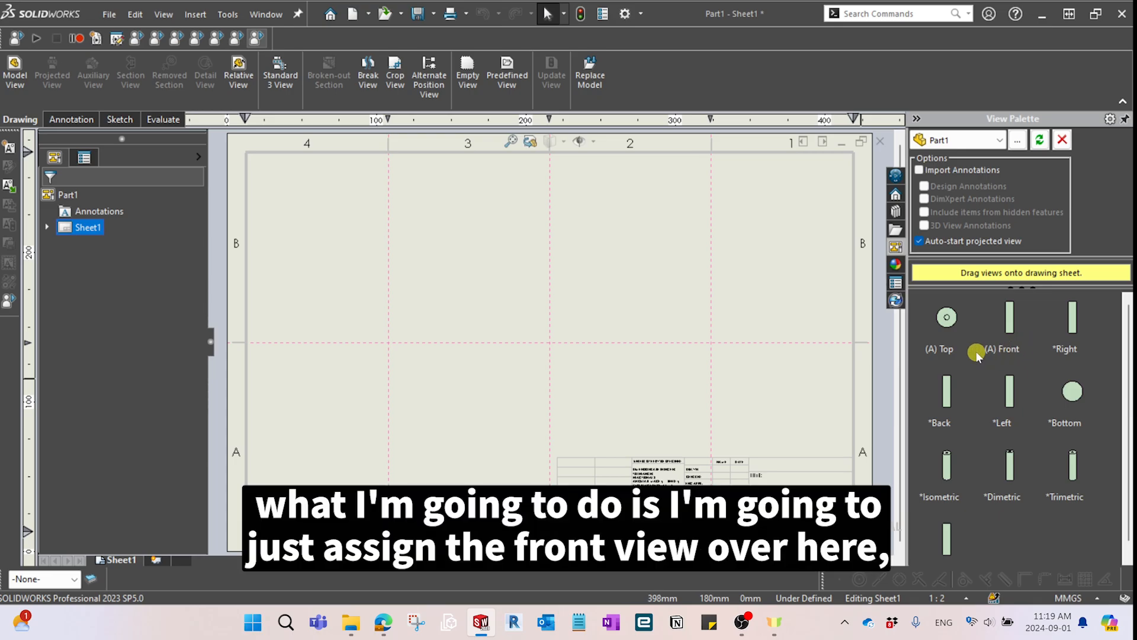
# Place the part's Front view from the View Palette near the middle of the sheet.
pyautogui.moveTo(1008, 329); pyautogui.dragTo(549, 314)
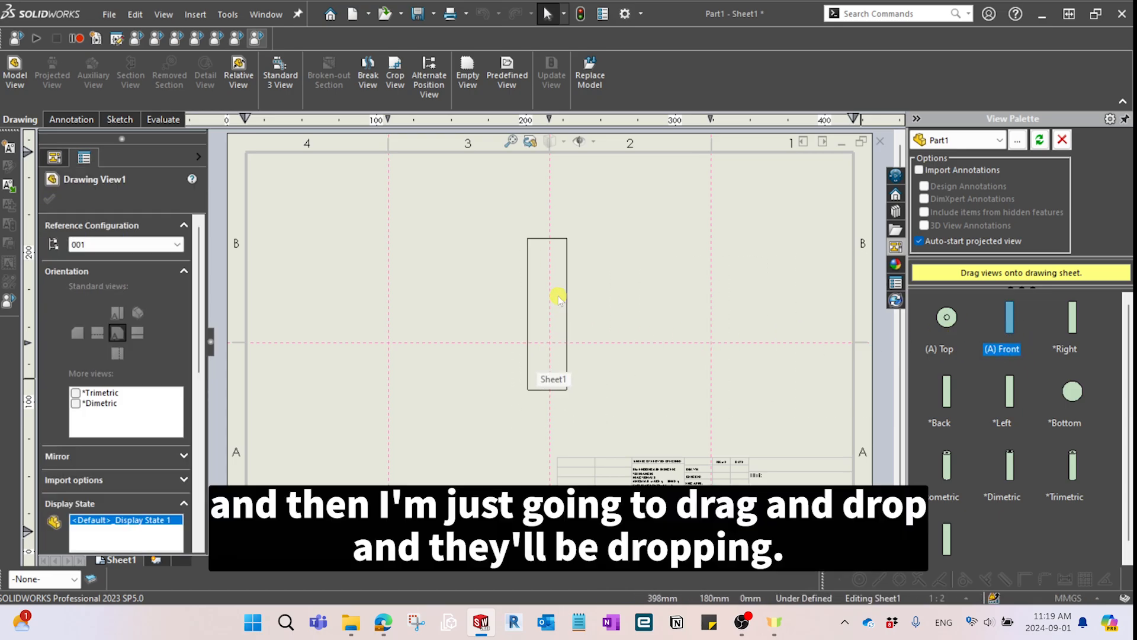
pyautogui.scroll(-2, 557, 296)
pyautogui.scroll(1, 557, 296)
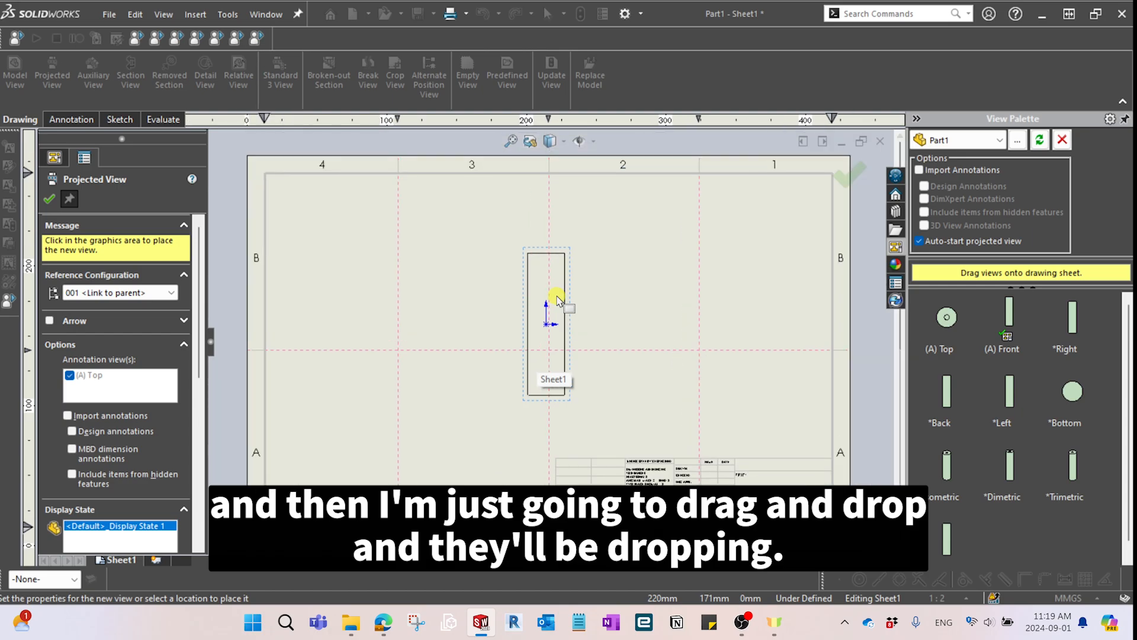
# Place a projected top view directly above the front view, inside the sheet border.
pyautogui.scroll(-1, 547, 305)
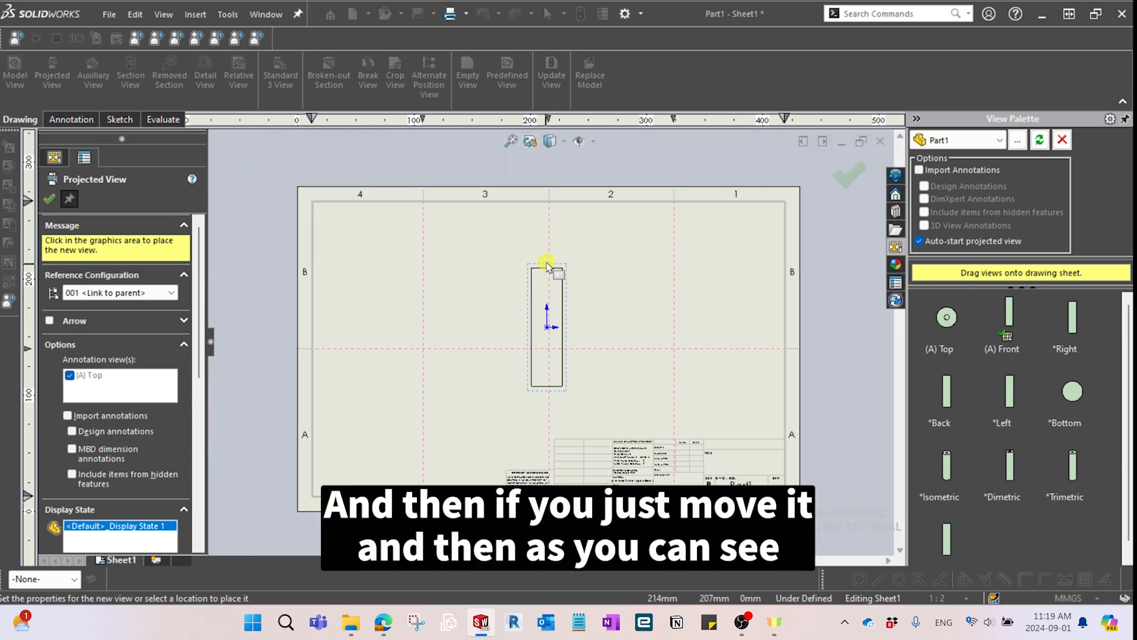
pyautogui.scroll(-1, 551, 198)
pyautogui.scroll(2, 554, 237)
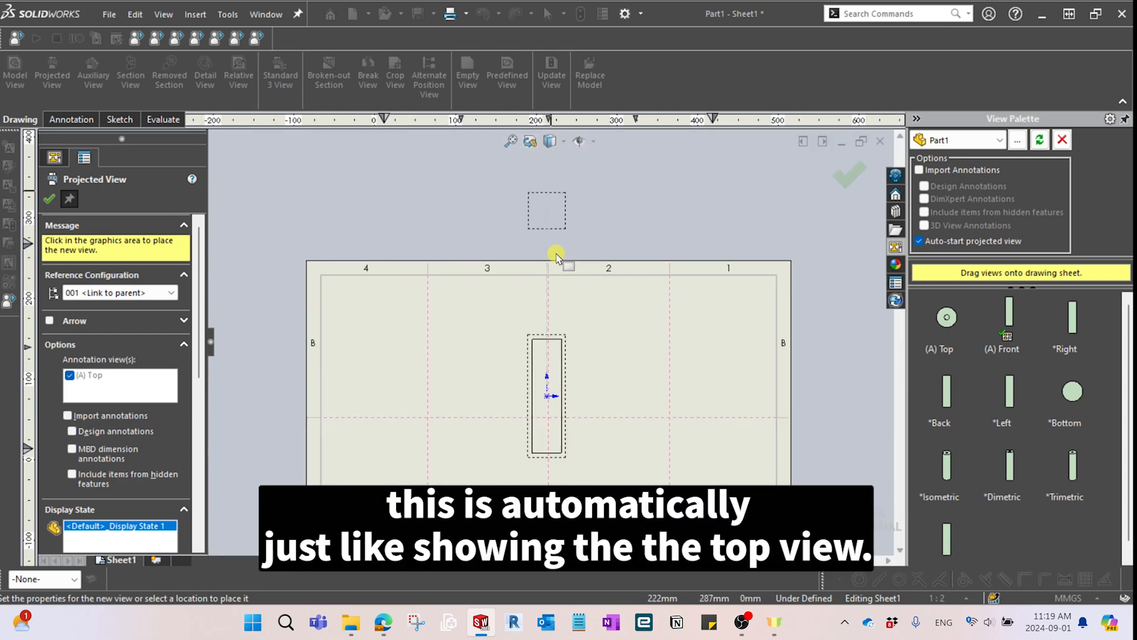
pyautogui.scroll(2, 554, 273)
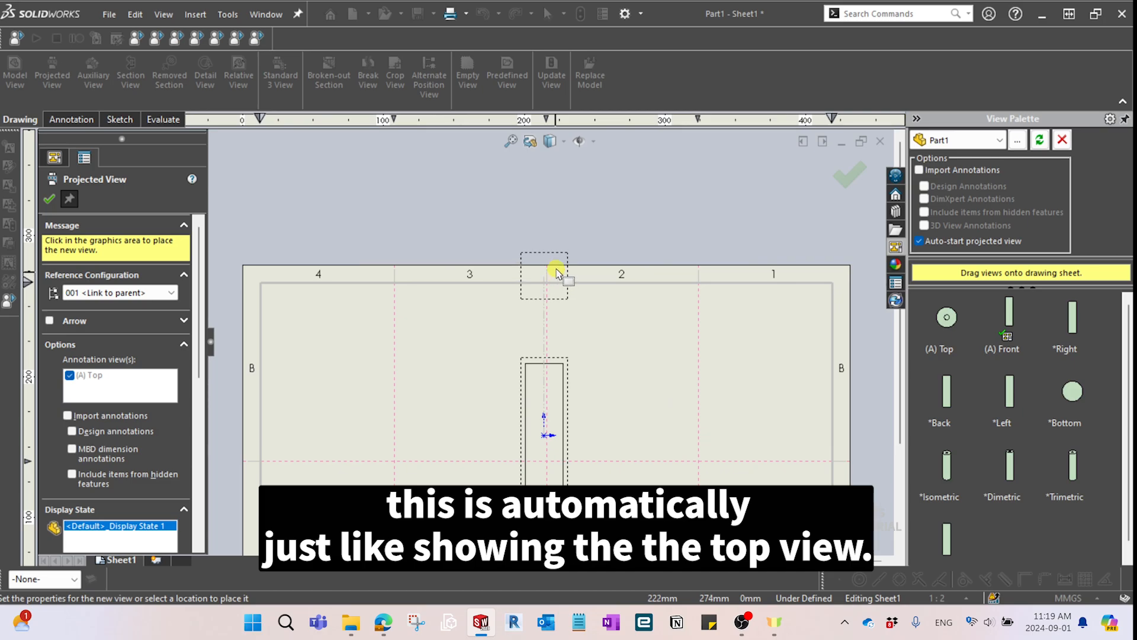
pyautogui.scroll(-1, 548, 349)
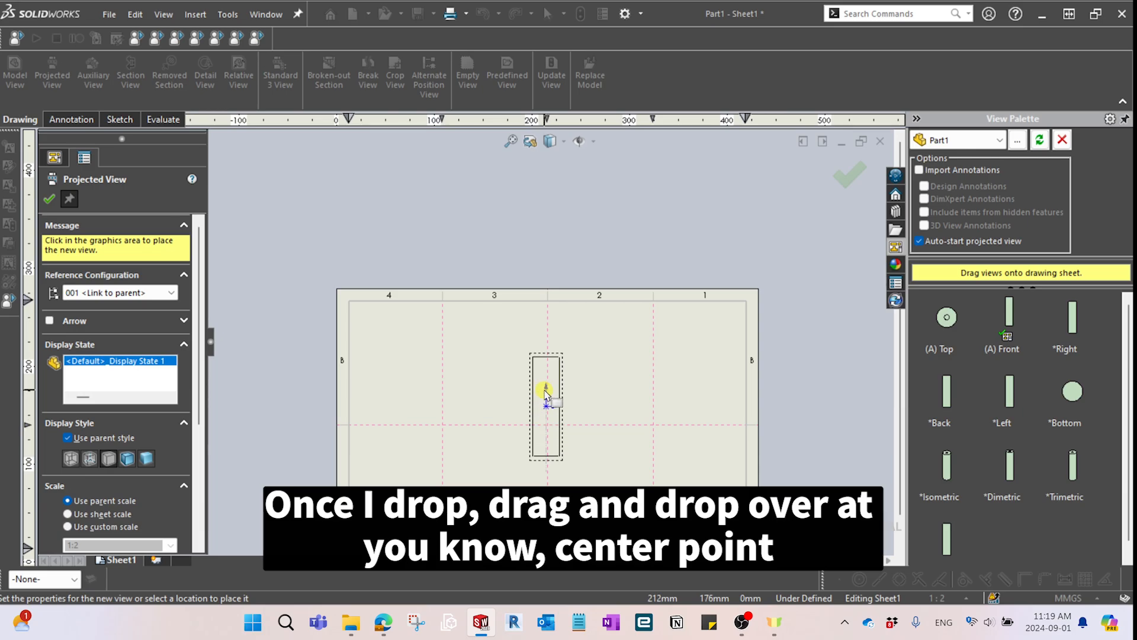
pyautogui.scroll(-3, 553, 428)
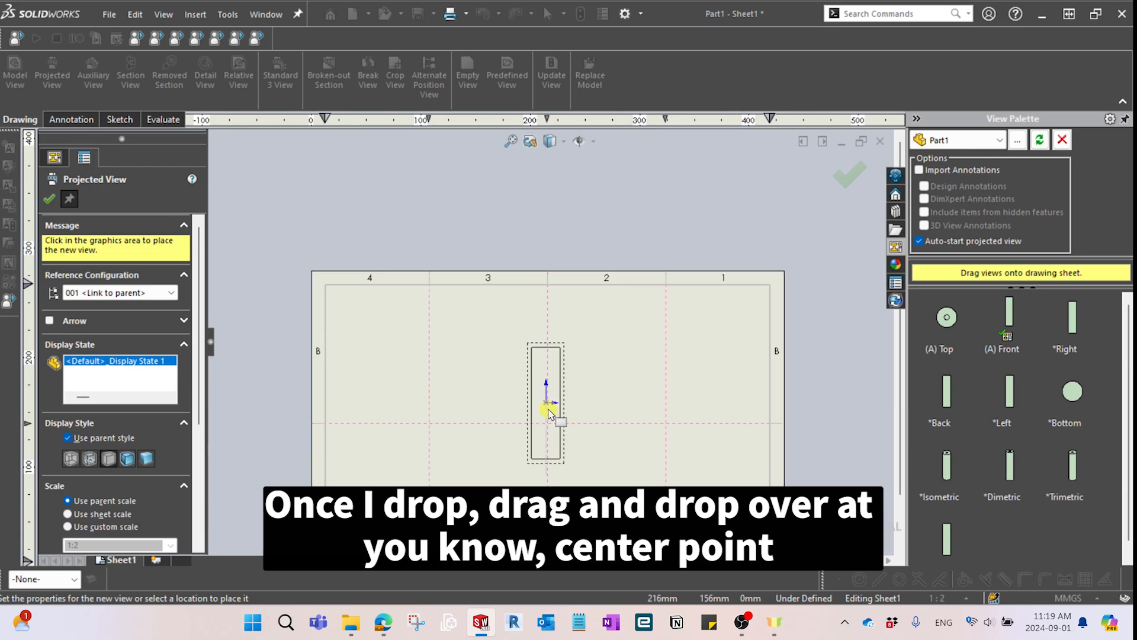
pyautogui.scroll(3, 550, 414)
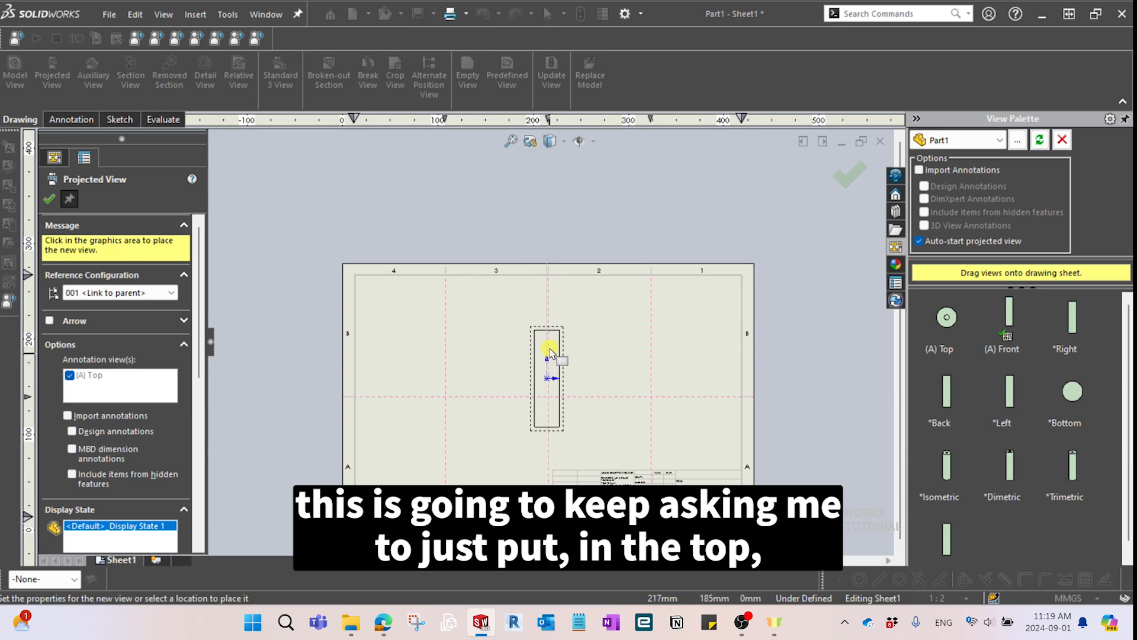
pyautogui.scroll(-2, 546, 246)
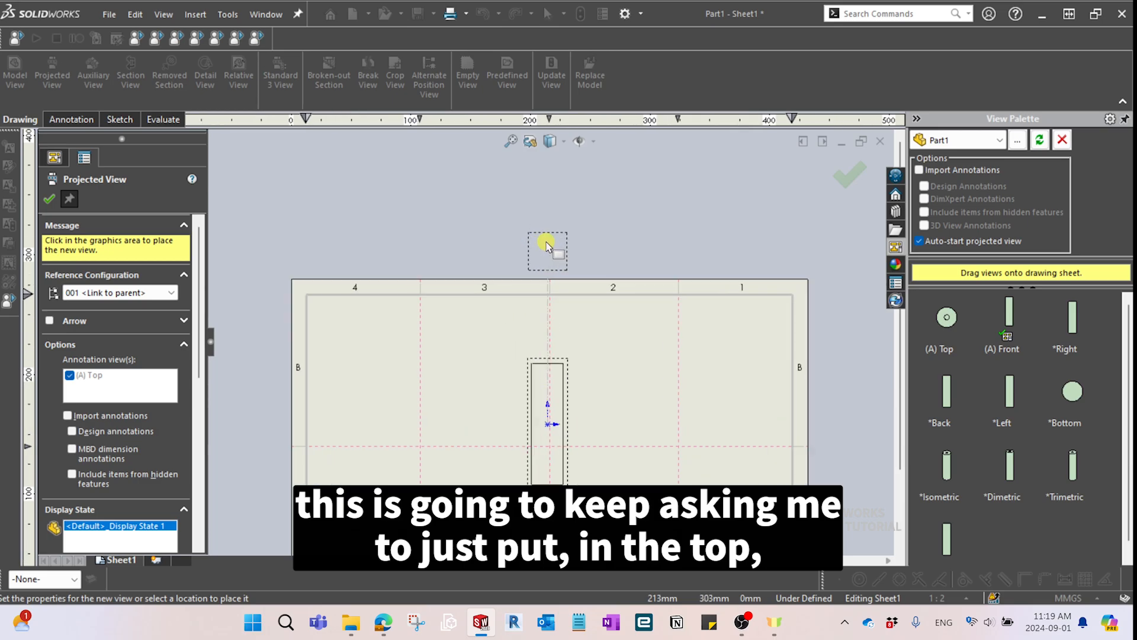
pyautogui.scroll(2, 547, 246)
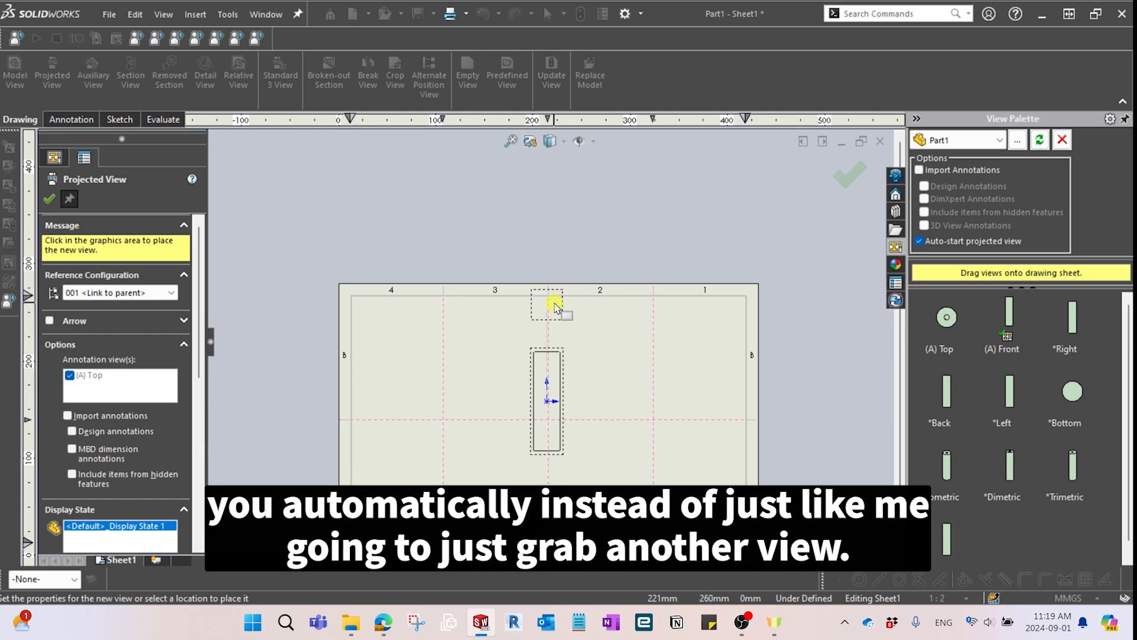
pyautogui.scroll(2, 554, 302)
pyautogui.scroll(-3, 552, 323)
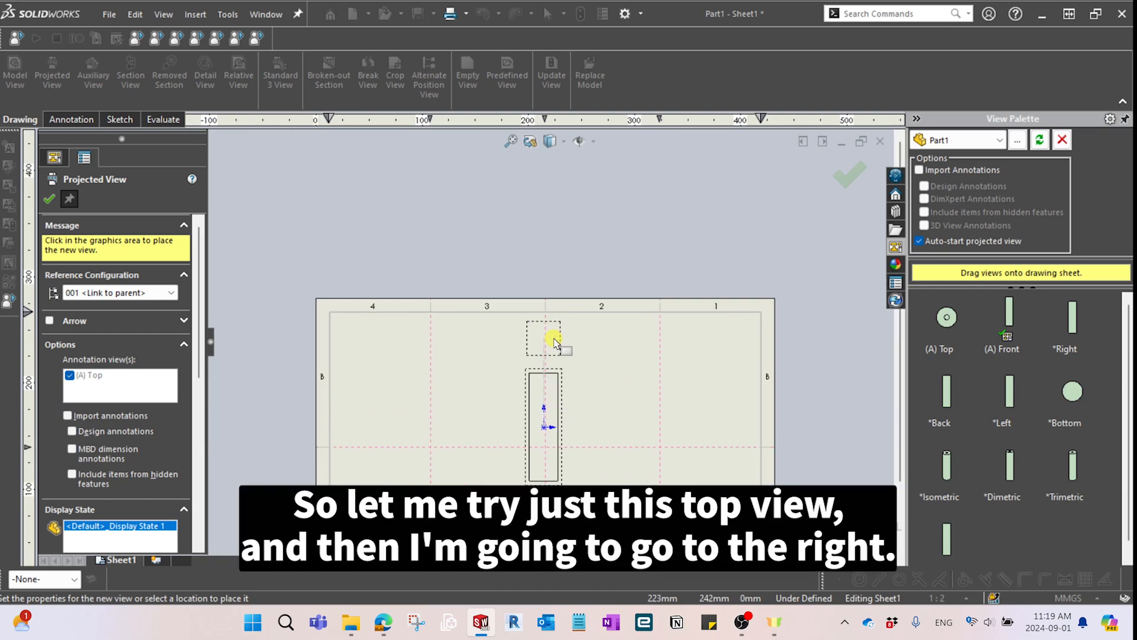
pyautogui.click(554, 341)
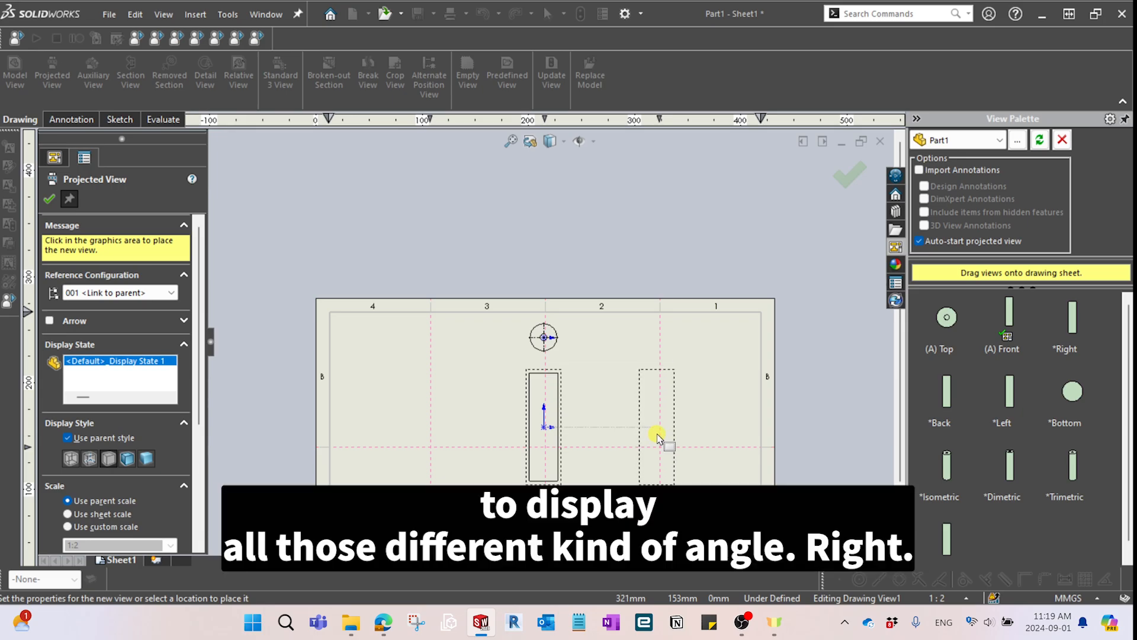
# Place projected side views to the right and left of the front view, and a bottom view directly below it.
pyautogui.scroll(-1, 656, 437)
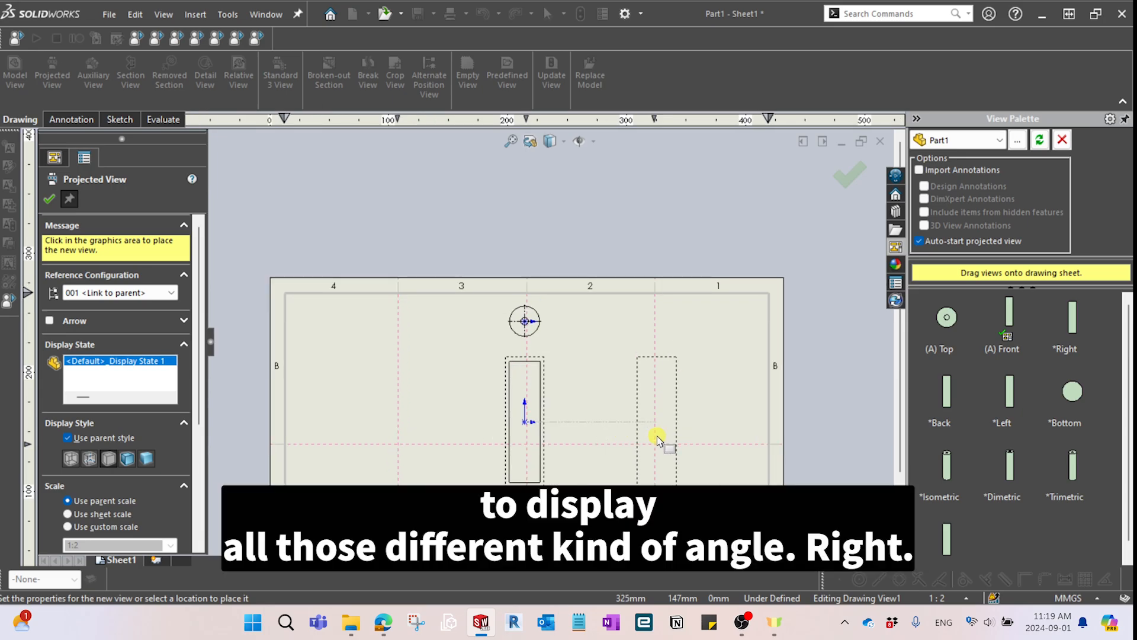
pyautogui.click(658, 438)
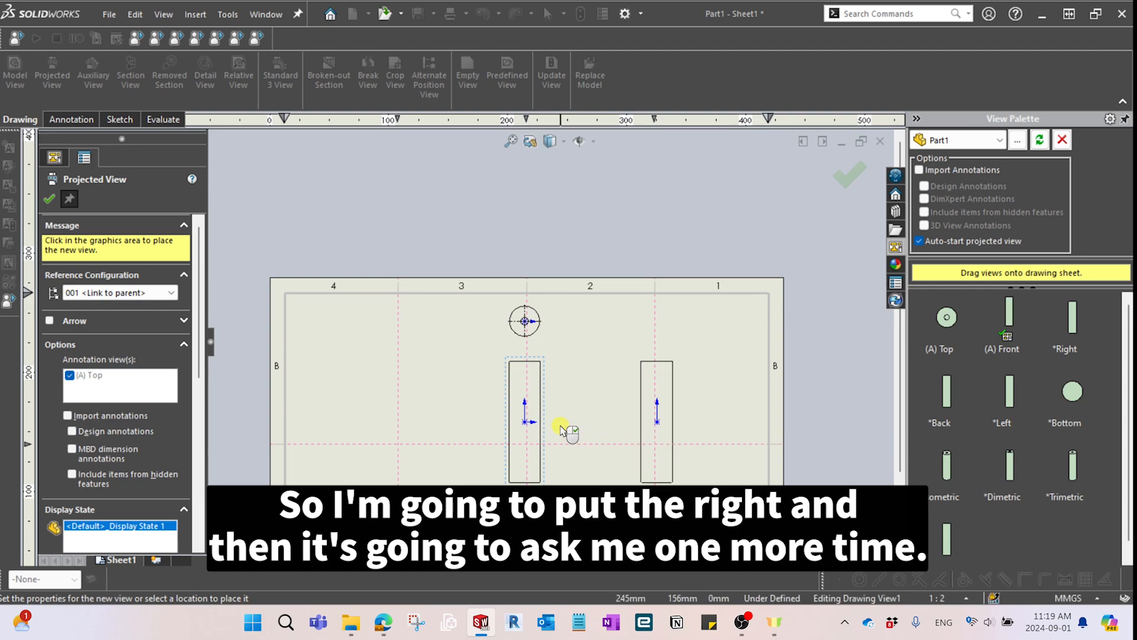
pyautogui.click(388, 421)
pyautogui.scroll(1, 505, 430)
pyautogui.scroll(-3, 531, 436)
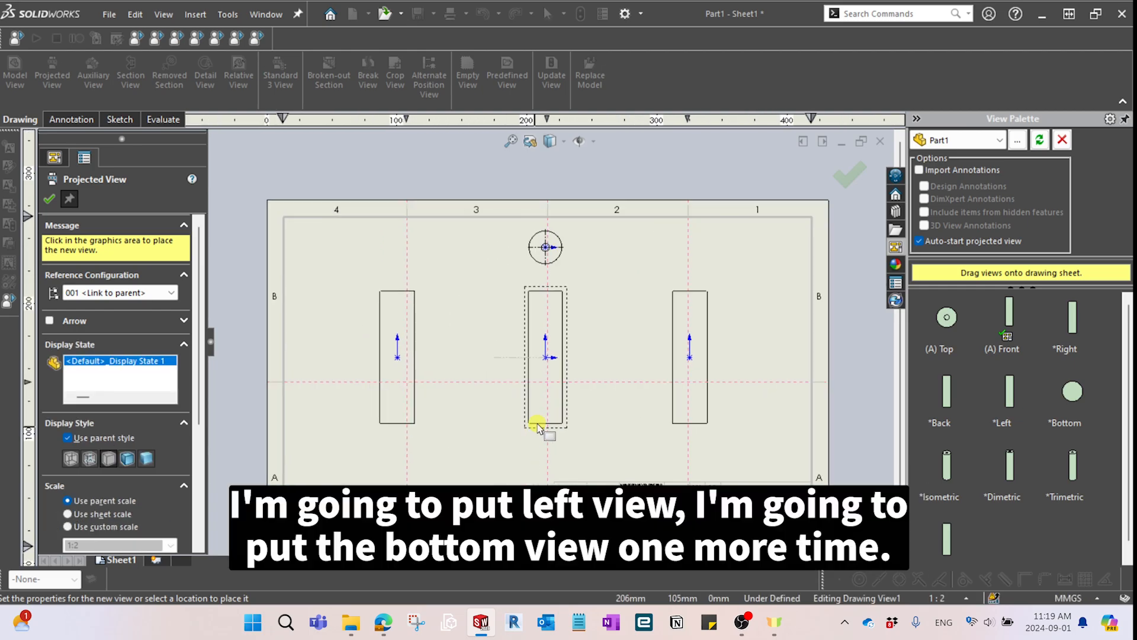
pyautogui.click(547, 437)
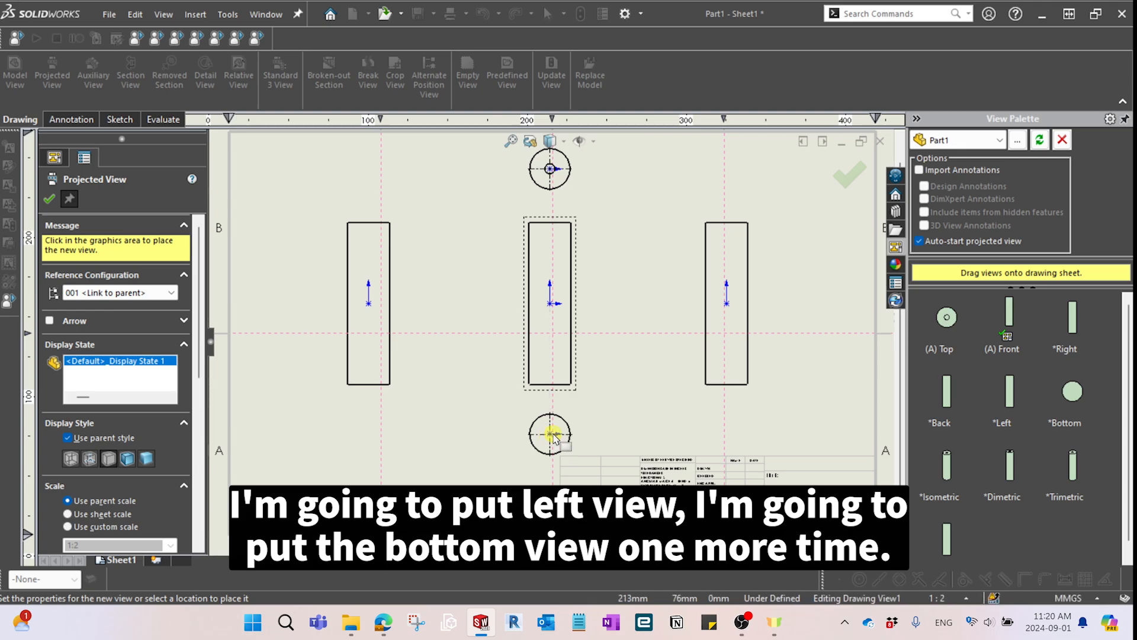
# Place a projected isometric view diagonally up and right of the front view, and finish projecting views.
pyautogui.scroll(3, 617, 371)
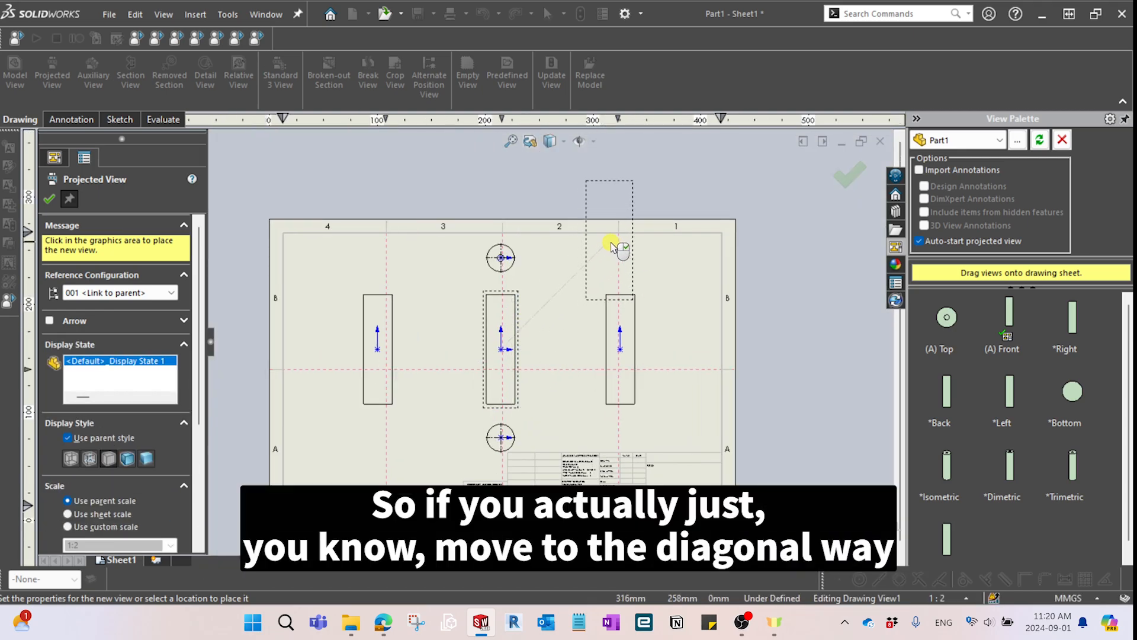
pyautogui.scroll(-2, 615, 246)
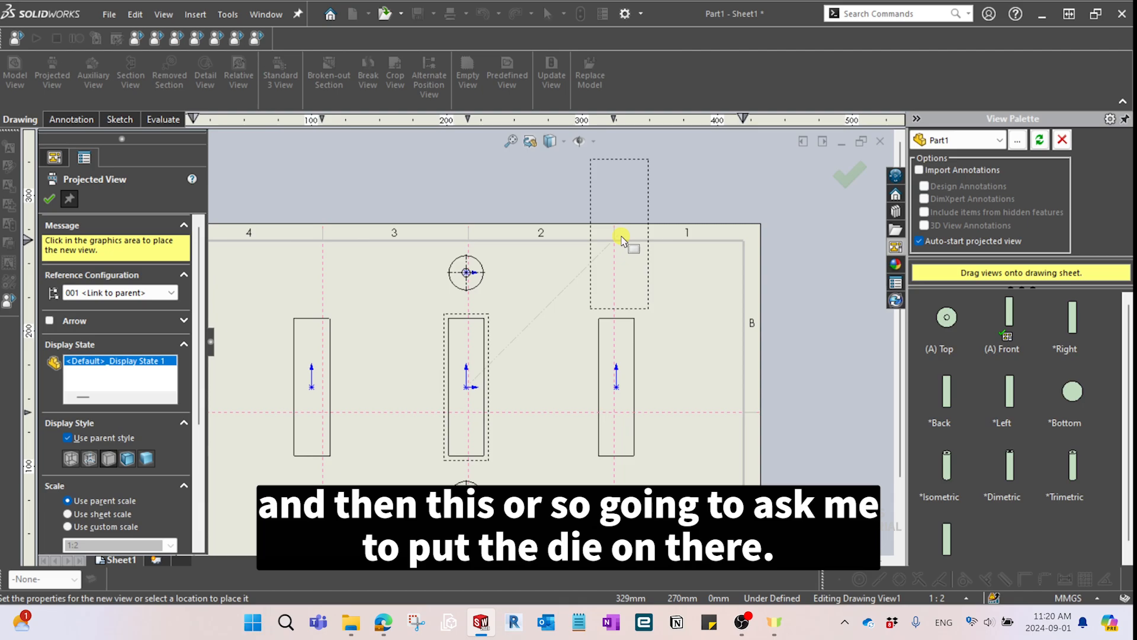
pyautogui.click(620, 240)
pyautogui.scroll(2, 616, 410)
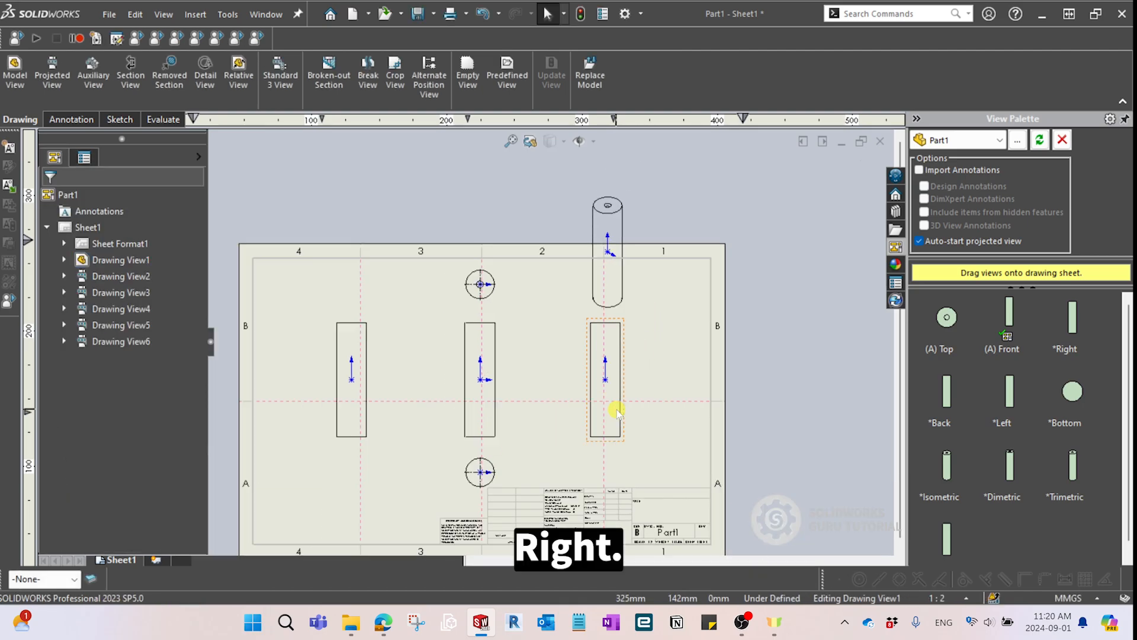
# Examine the sizes of the placed views on the sheet and the Scale field in the title block.
pyautogui.scroll(1, 616, 410)
pyautogui.scroll(-3, 630, 356)
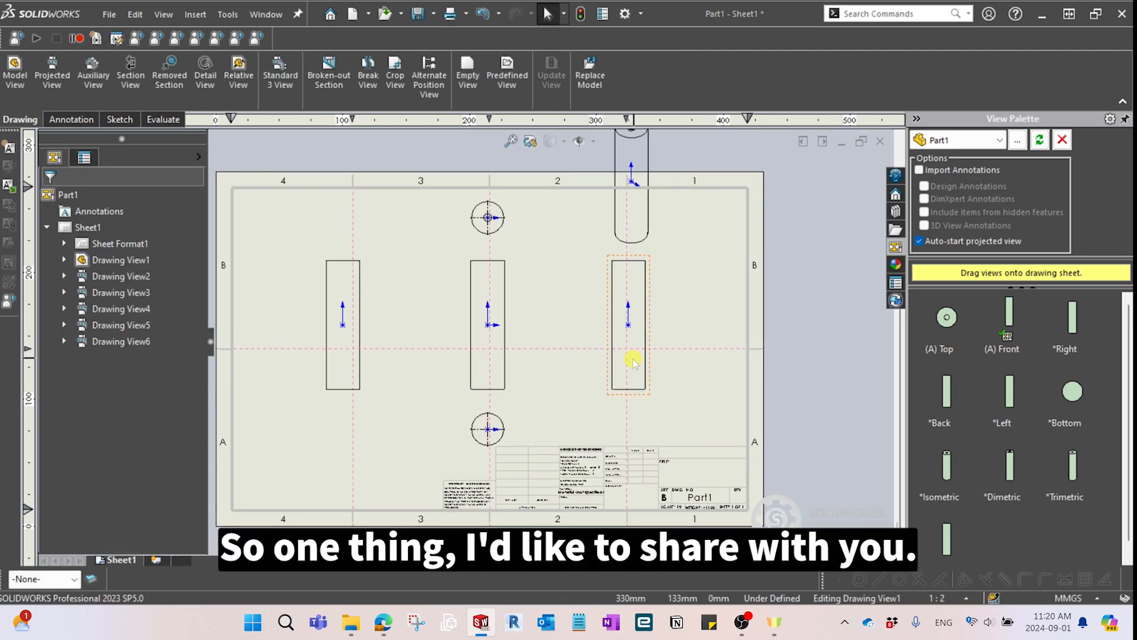
pyautogui.scroll(2, 632, 358)
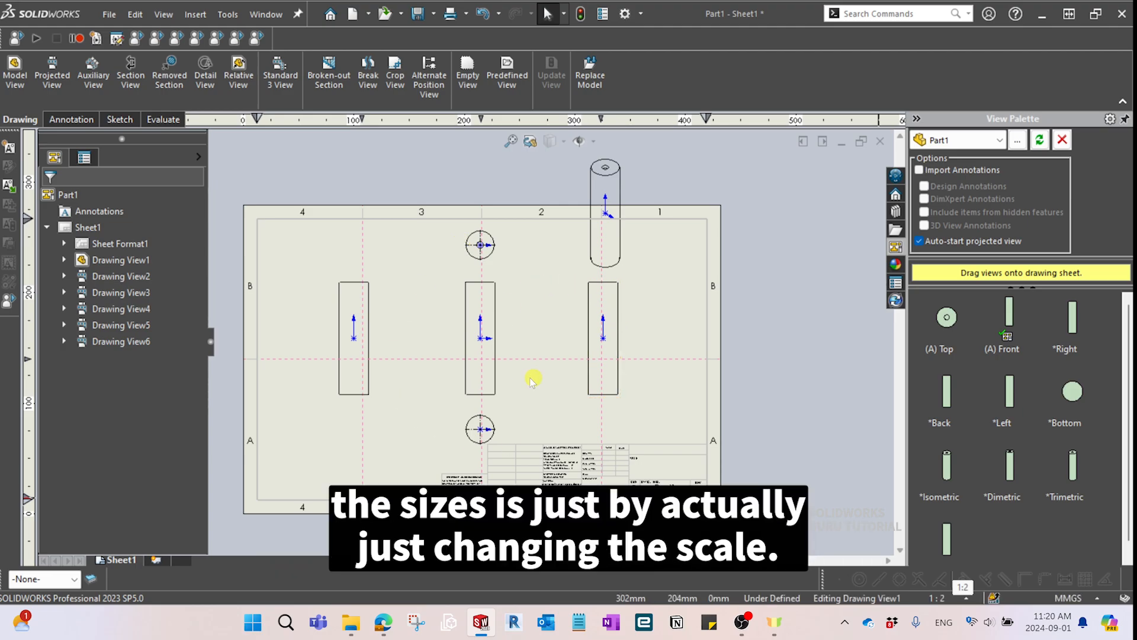
pyautogui.scroll(-3, 627, 436)
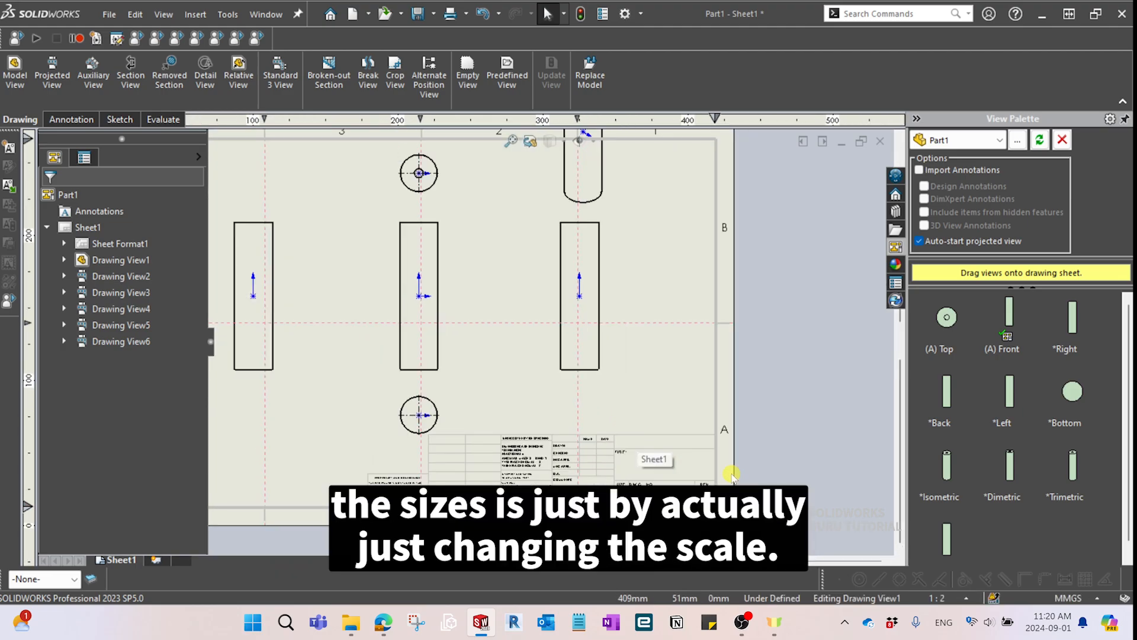
pyautogui.scroll(-4, 732, 474)
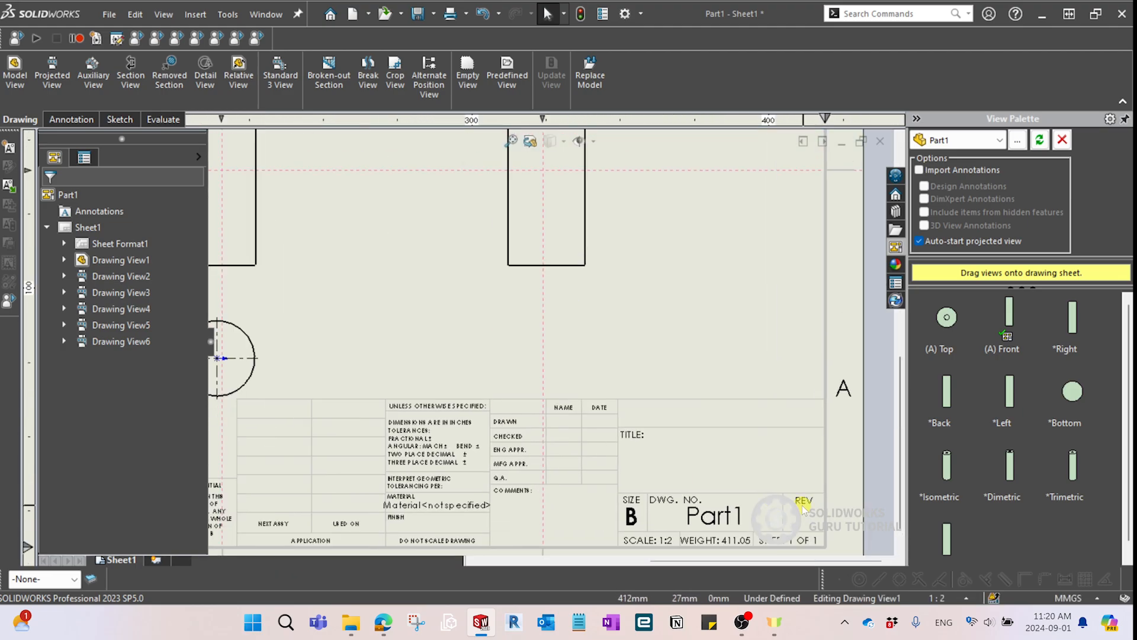
pyautogui.scroll(-1, 770, 521)
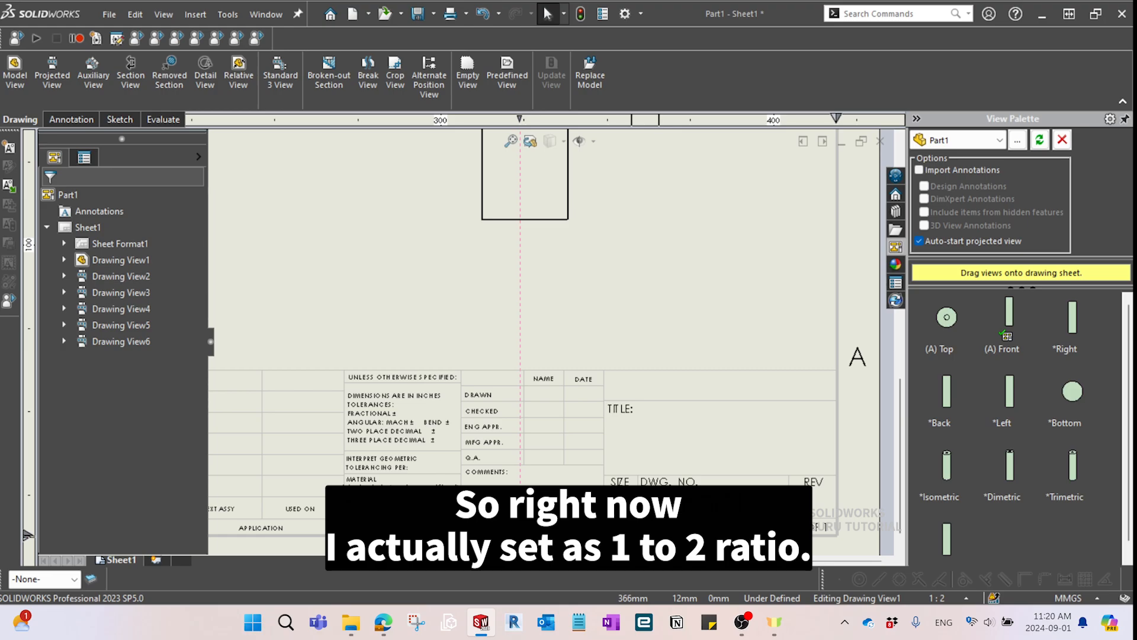
pyautogui.scroll(1, 659, 538)
pyautogui.click(677, 539)
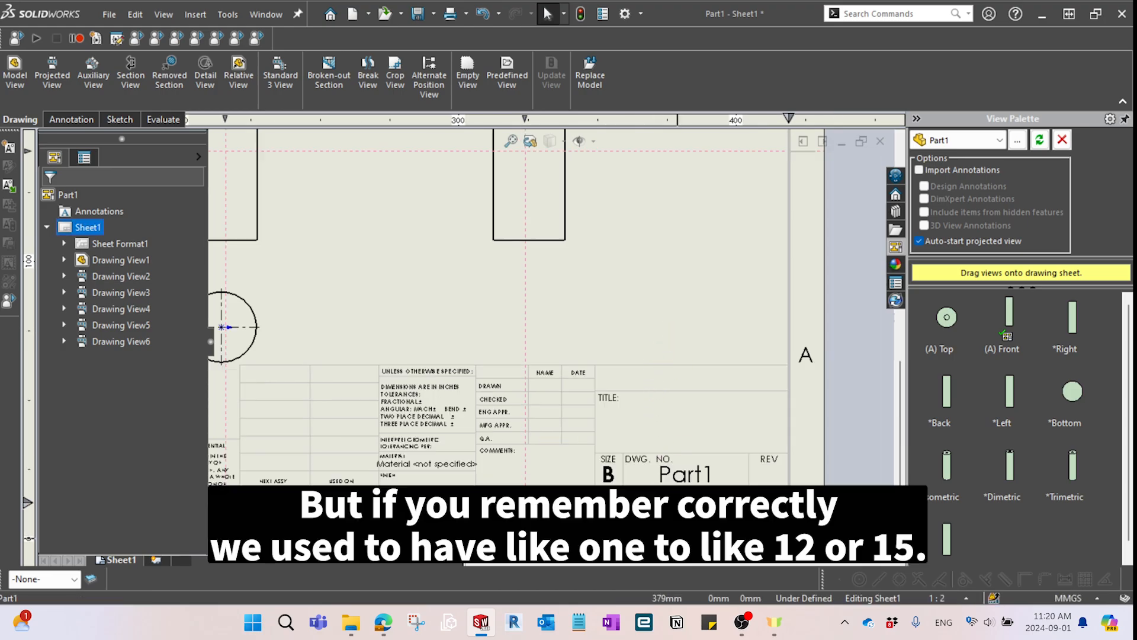
pyautogui.scroll(-1, 675, 551)
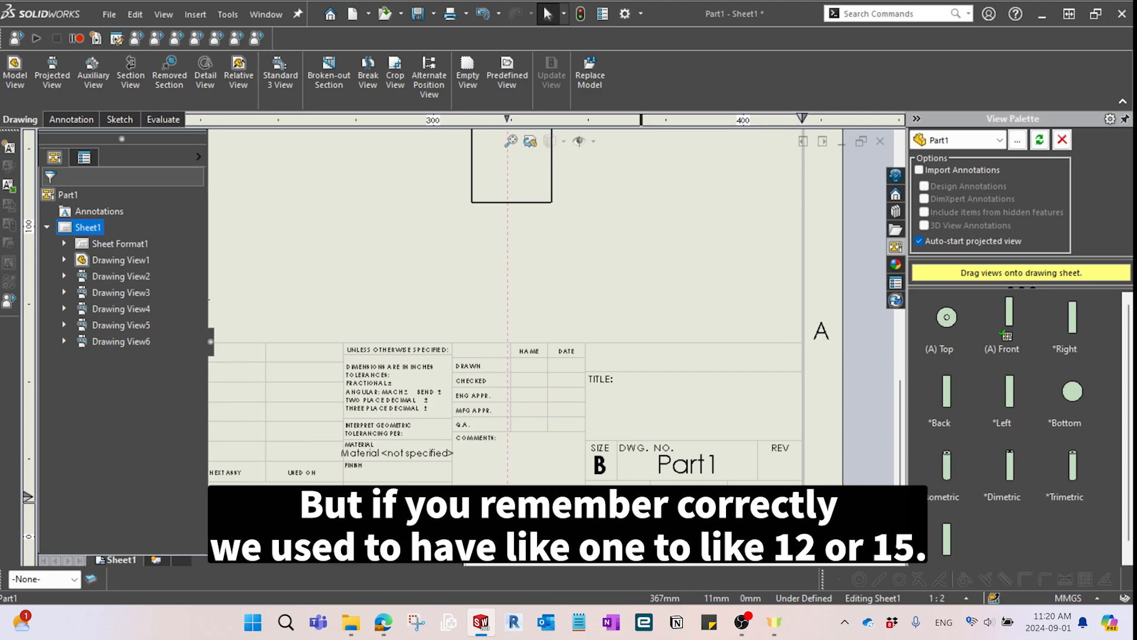
# Set a user-defined sheet scale of 1:3 for Sheet1.
pyautogui.scroll(3, 643, 502)
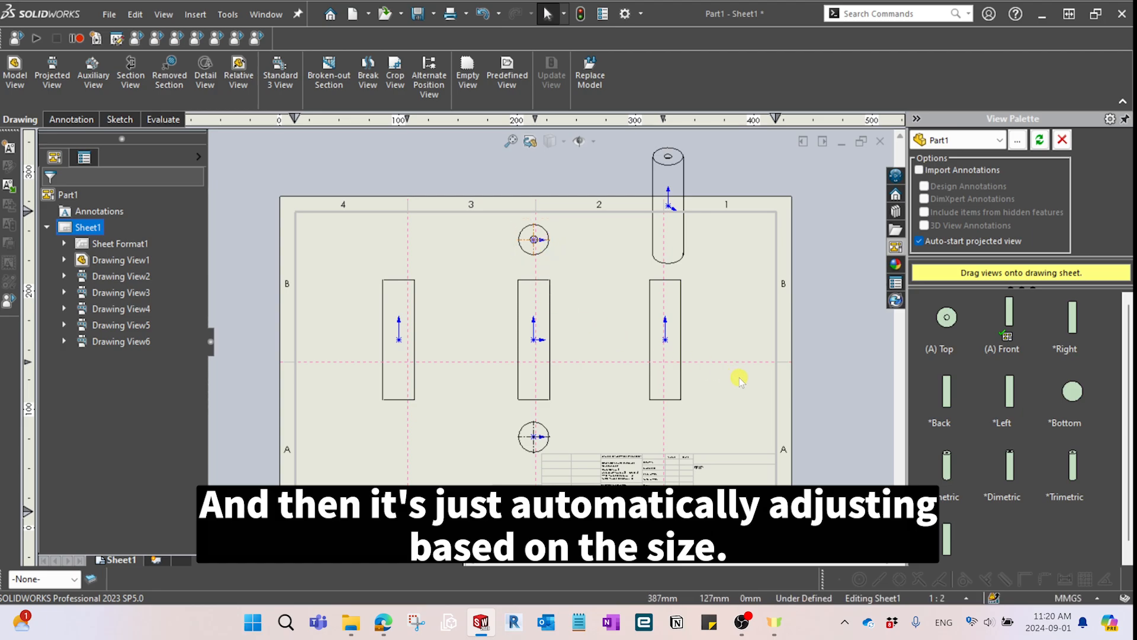
pyautogui.moveTo(736, 383); pyautogui.dragTo(712, 394, button='middle')
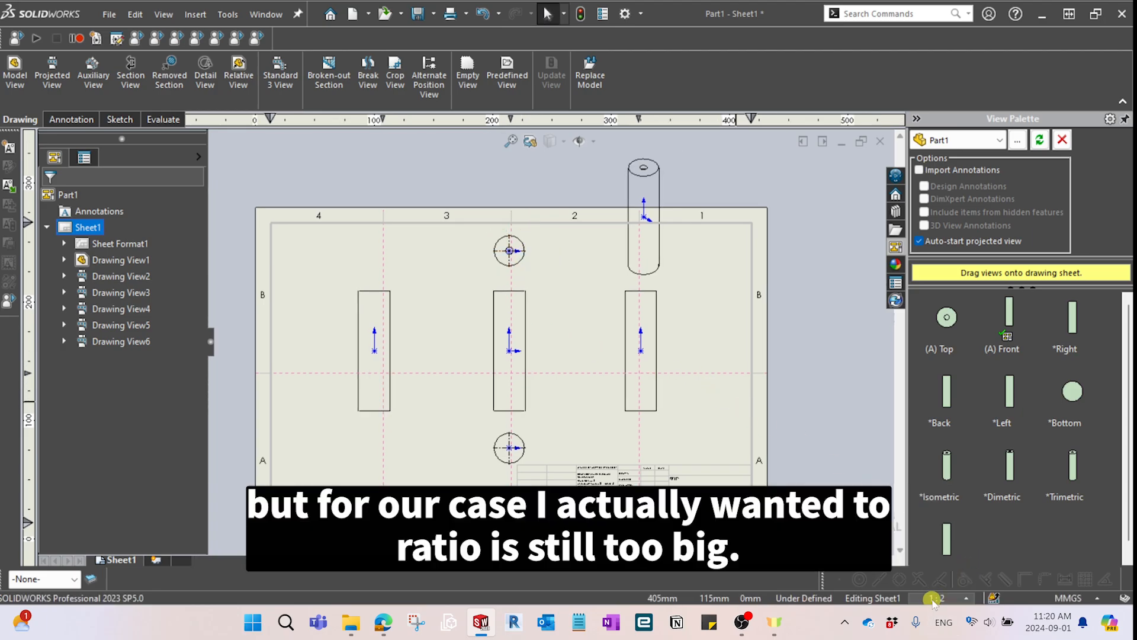
pyautogui.click(955, 598)
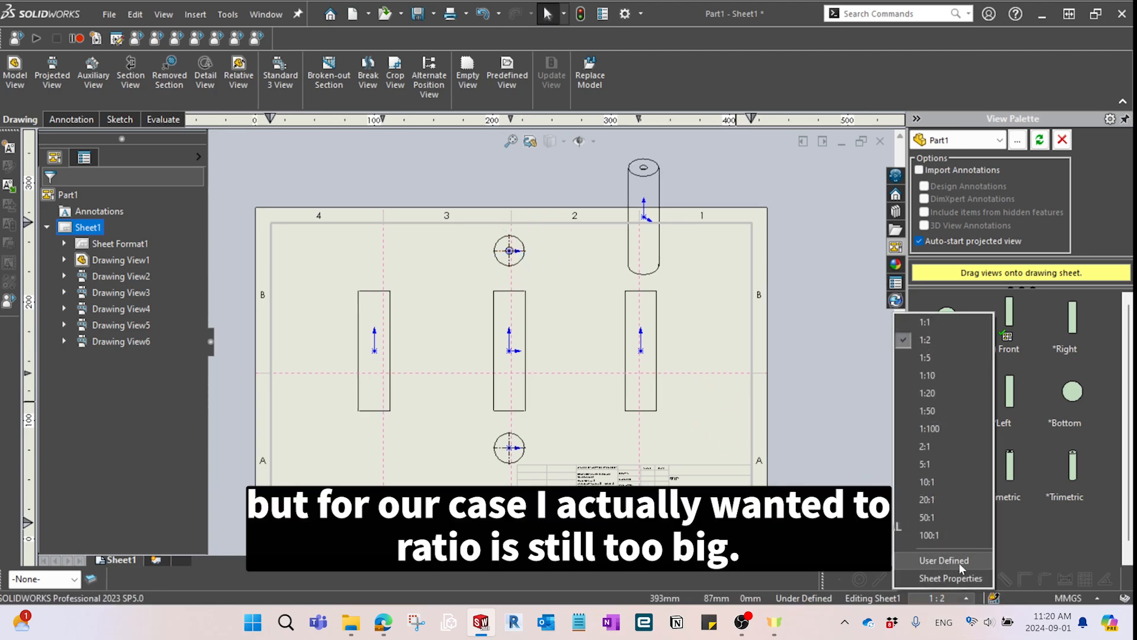
pyautogui.click(959, 563)
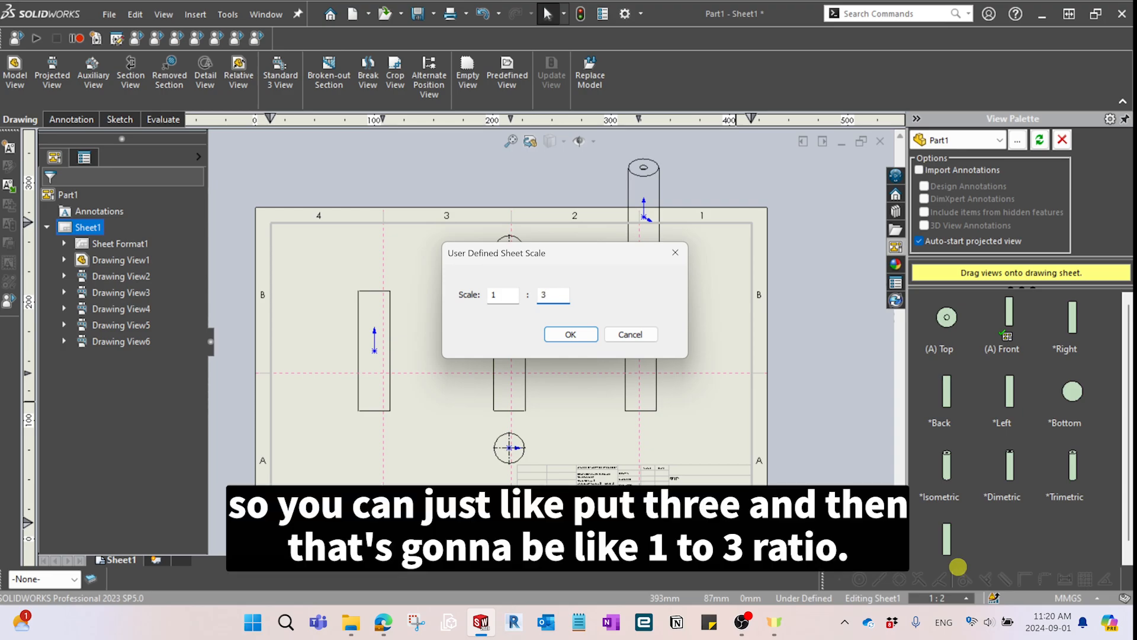
pyautogui.click(571, 335)
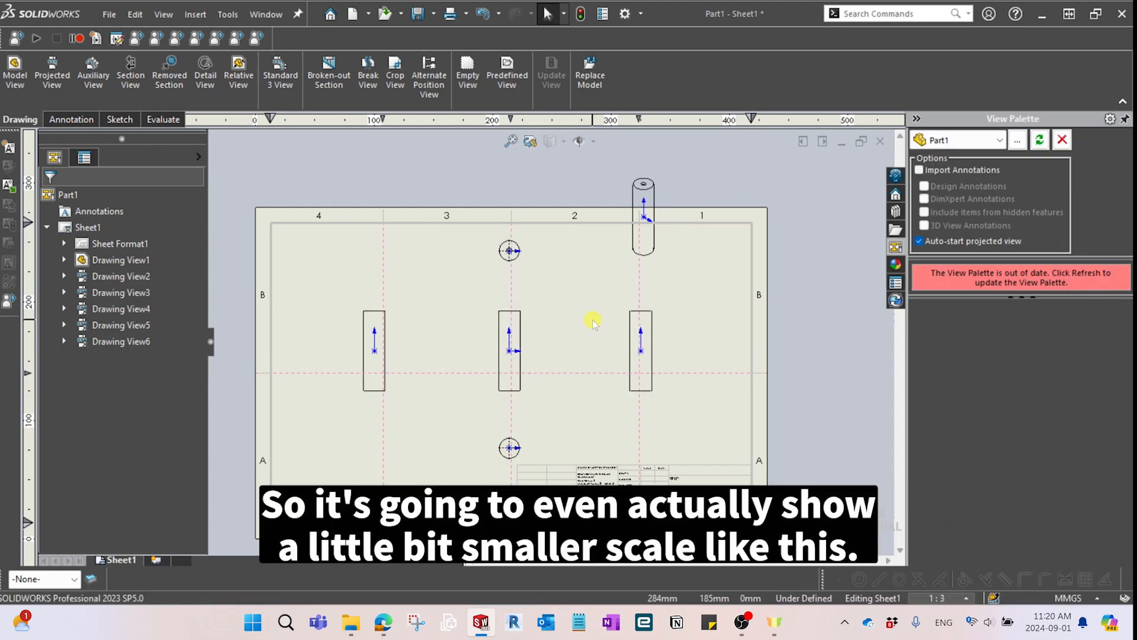
# Move the isometric view down and right so it sits inside the sheet border in the upper-right corner.
pyautogui.scroll(-2, 599, 259)
pyautogui.moveTo(680, 248); pyautogui.dragTo(712, 322)
pyautogui.scroll(1, 634, 393)
pyautogui.scroll(-2, 632, 397)
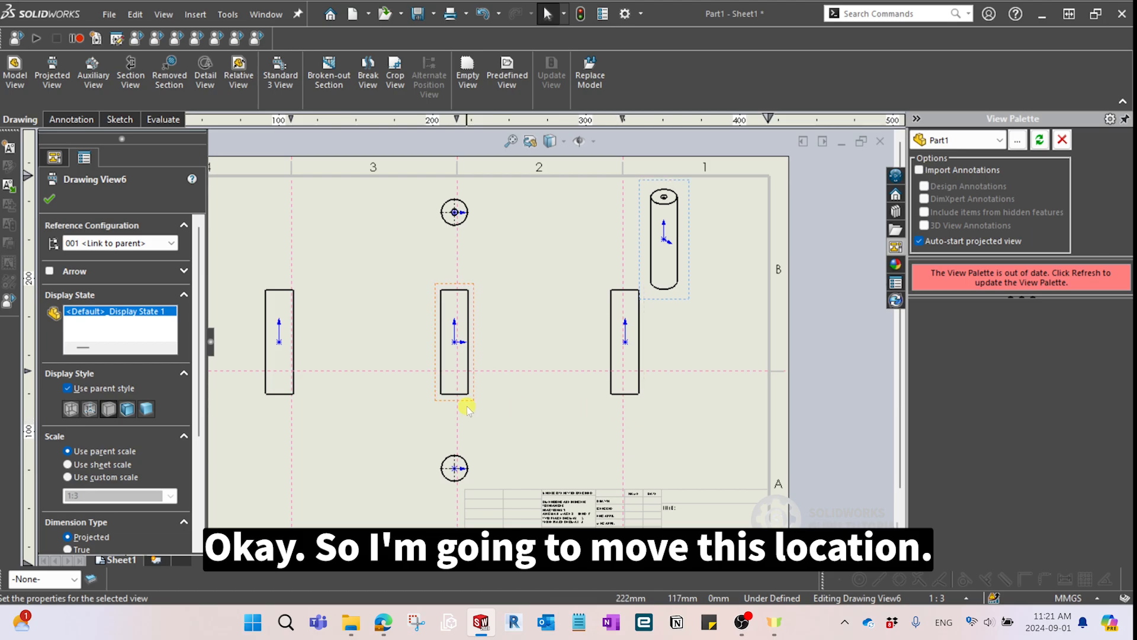
# Slide the right side view horizontally a short distance farther from the front view.
pyautogui.moveTo(649, 400)
pyautogui.mouseDown()
pyautogui.moveTo(681, 406)
pyautogui.moveTo(635, 431)
pyautogui.mouseUp()
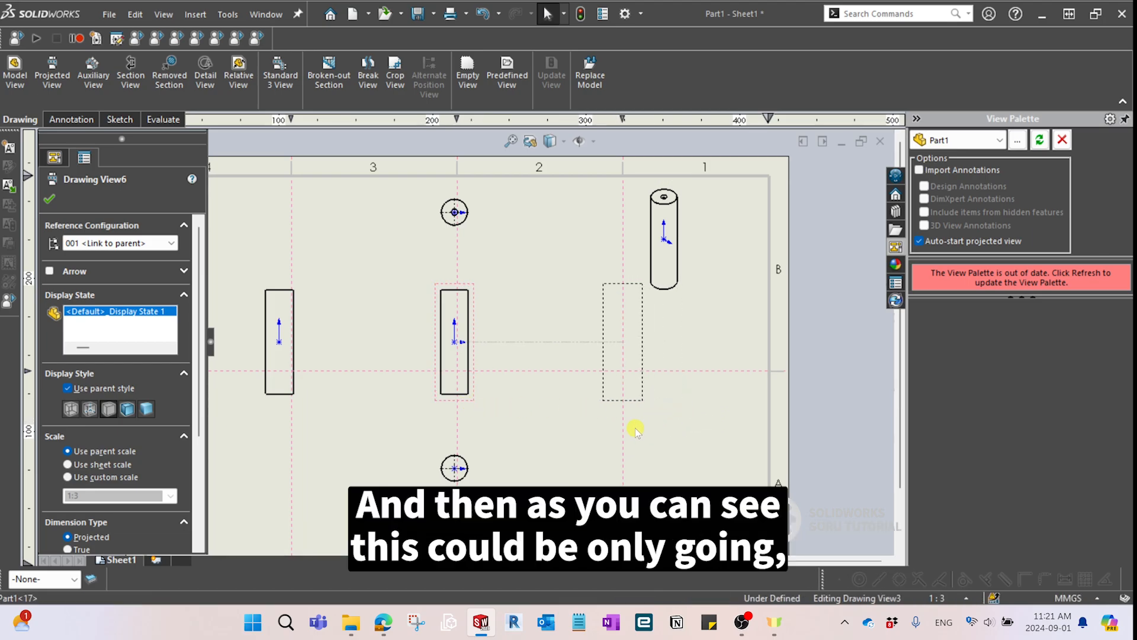
pyautogui.moveTo(707, 405)
pyautogui.mouseDown()
pyautogui.moveTo(673, 394)
pyautogui.moveTo(622, 317)
pyautogui.moveTo(655, 305)
pyautogui.mouseUp()
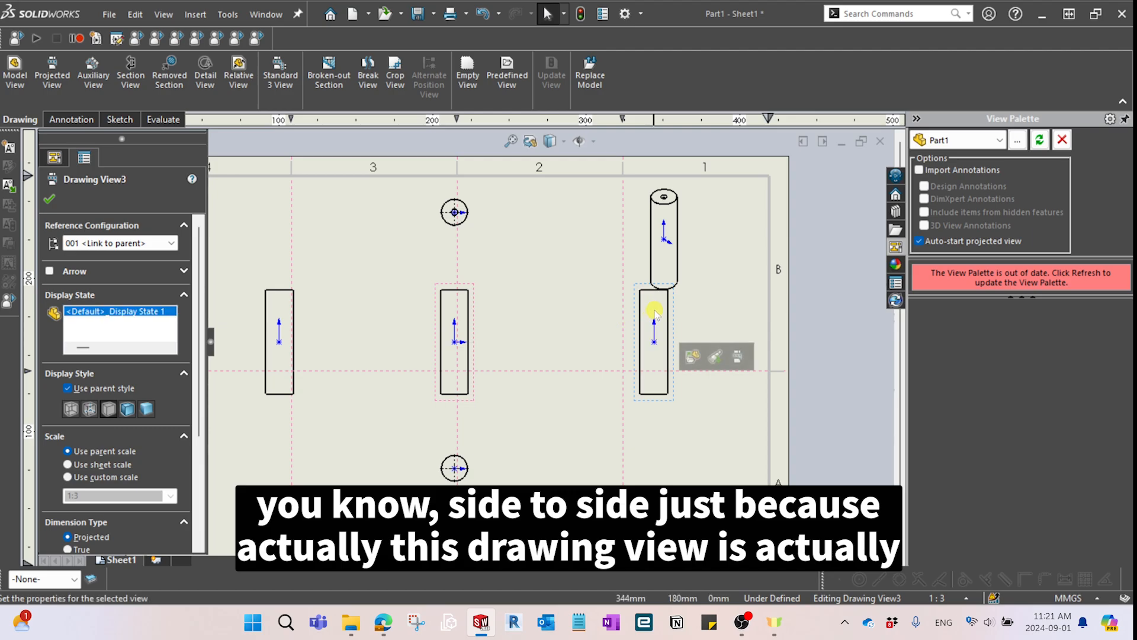
pyautogui.scroll(-1, 669, 319)
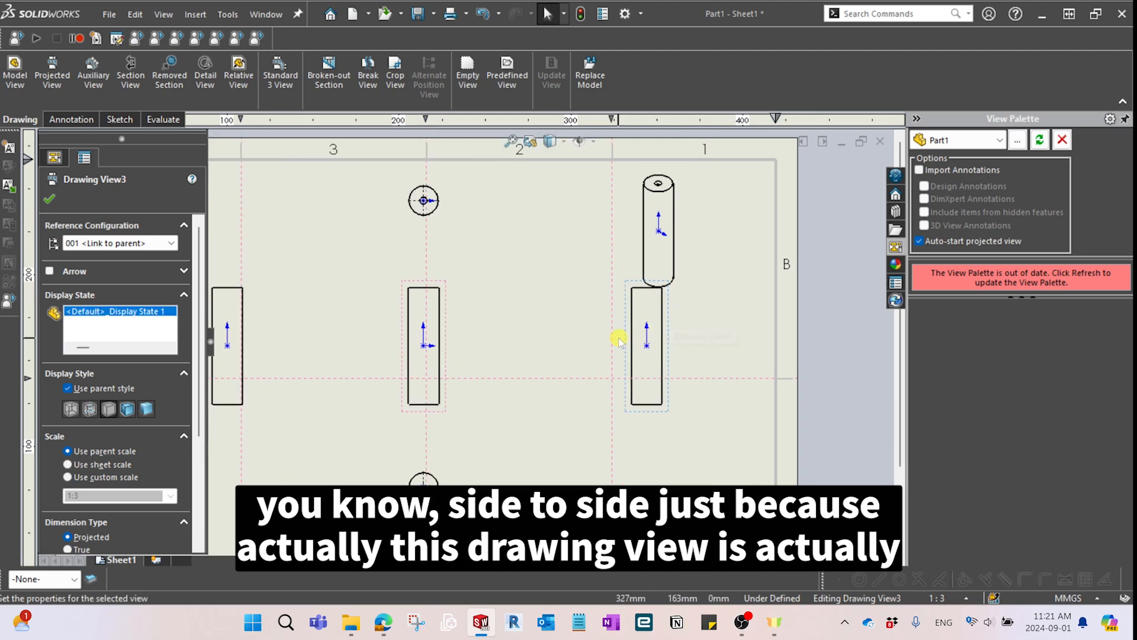
# Examine which view is the base view by comparing Drawing View1 on the sheet and in the tree with the projected views.
pyautogui.click(450, 320)
pyautogui.scroll(2, 477, 353)
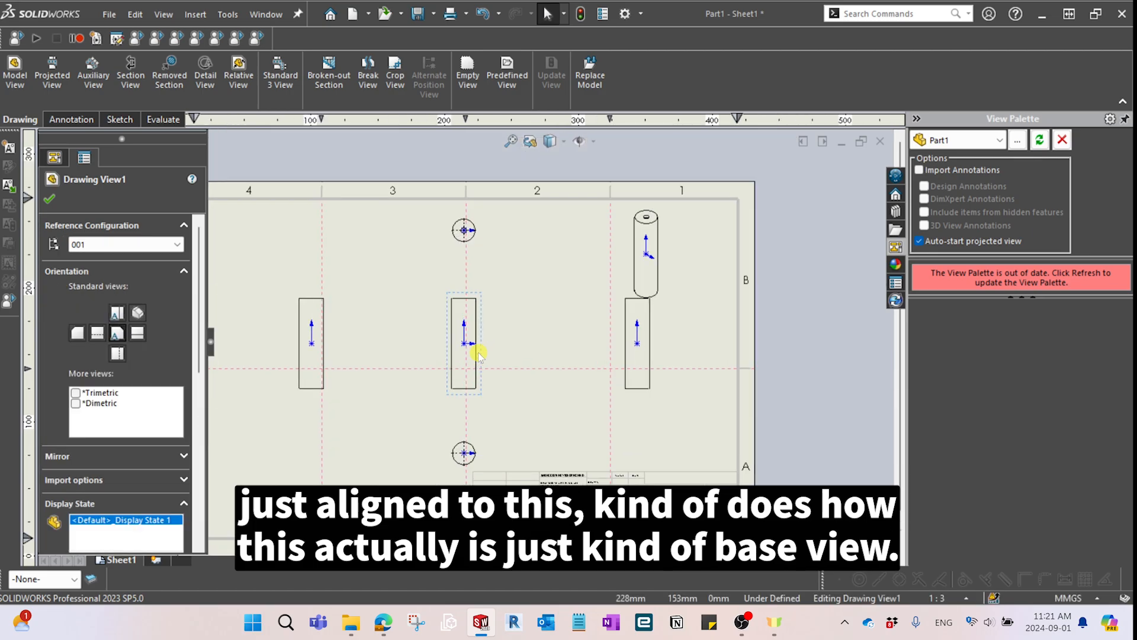
pyautogui.scroll(-3, 469, 323)
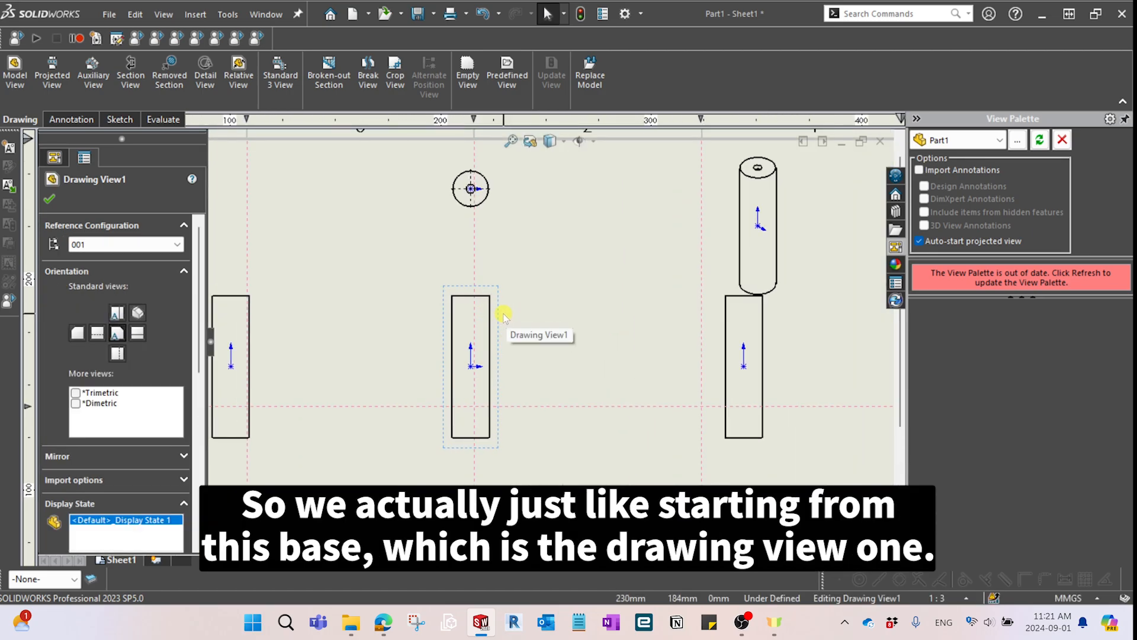
pyautogui.click(502, 312)
pyautogui.scroll(2, 502, 312)
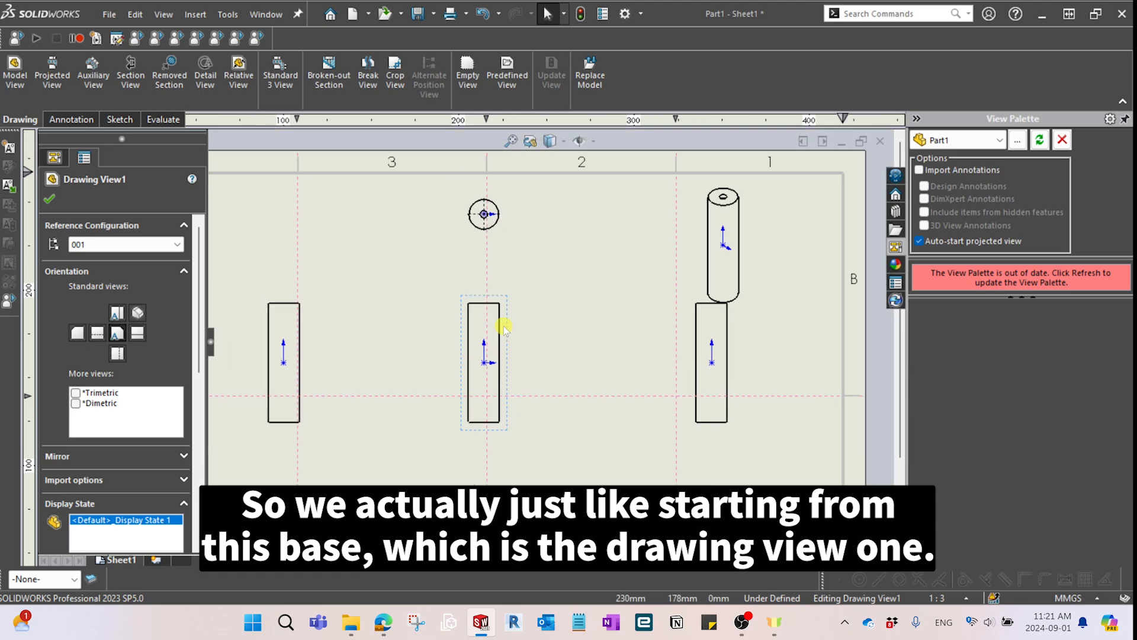
pyautogui.scroll(-3, 504, 326)
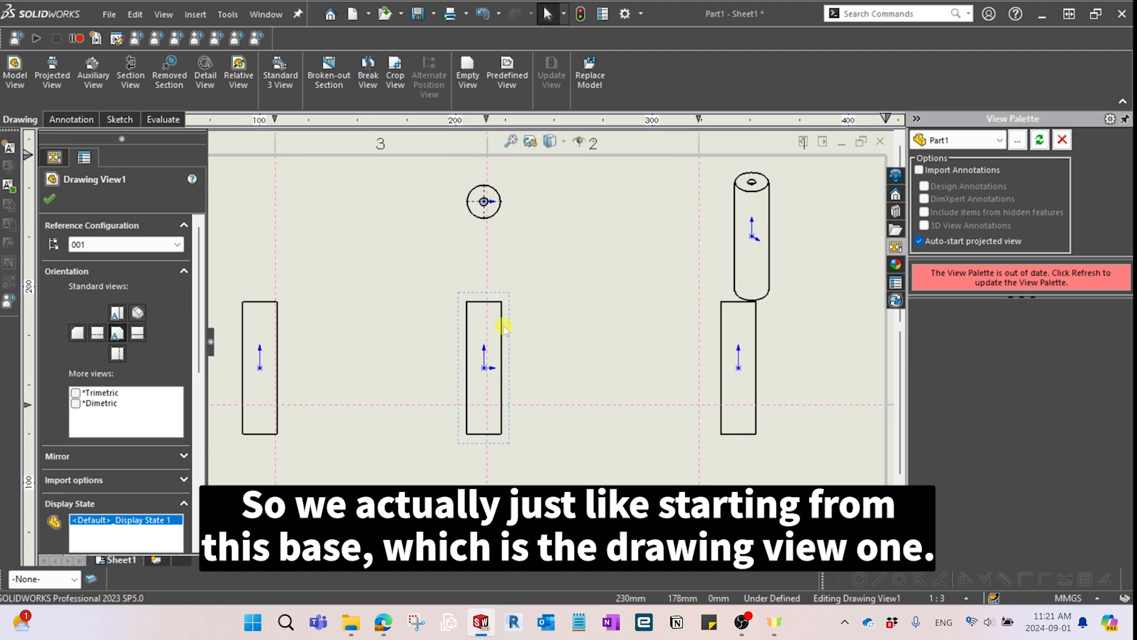
pyautogui.click(54, 157)
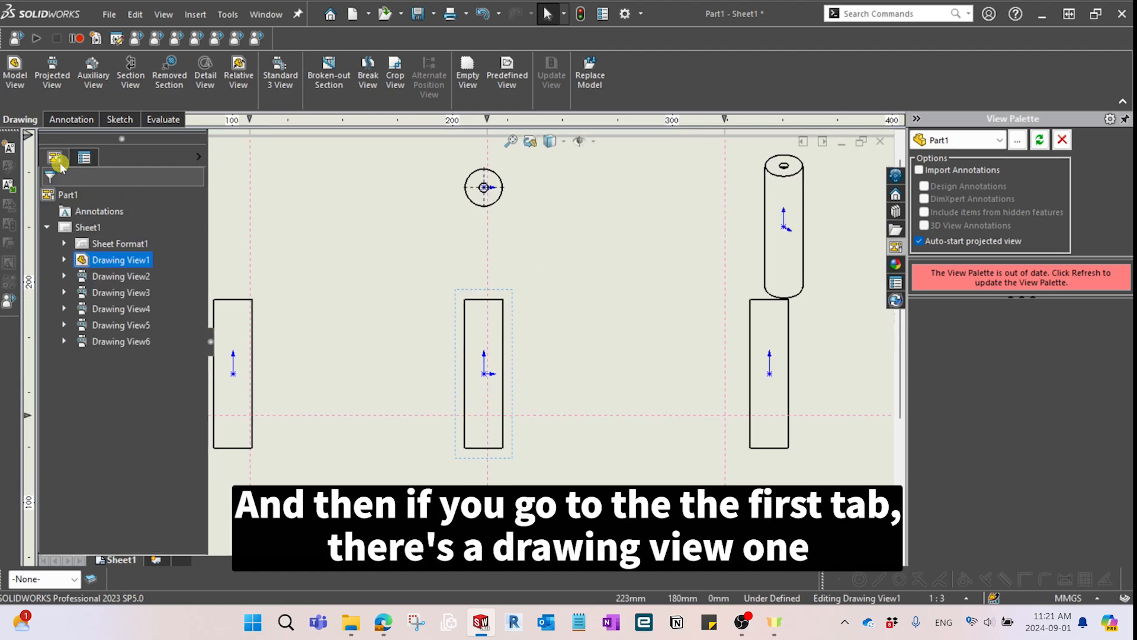
pyautogui.click(142, 276)
pyautogui.click(142, 292)
pyautogui.click(142, 309)
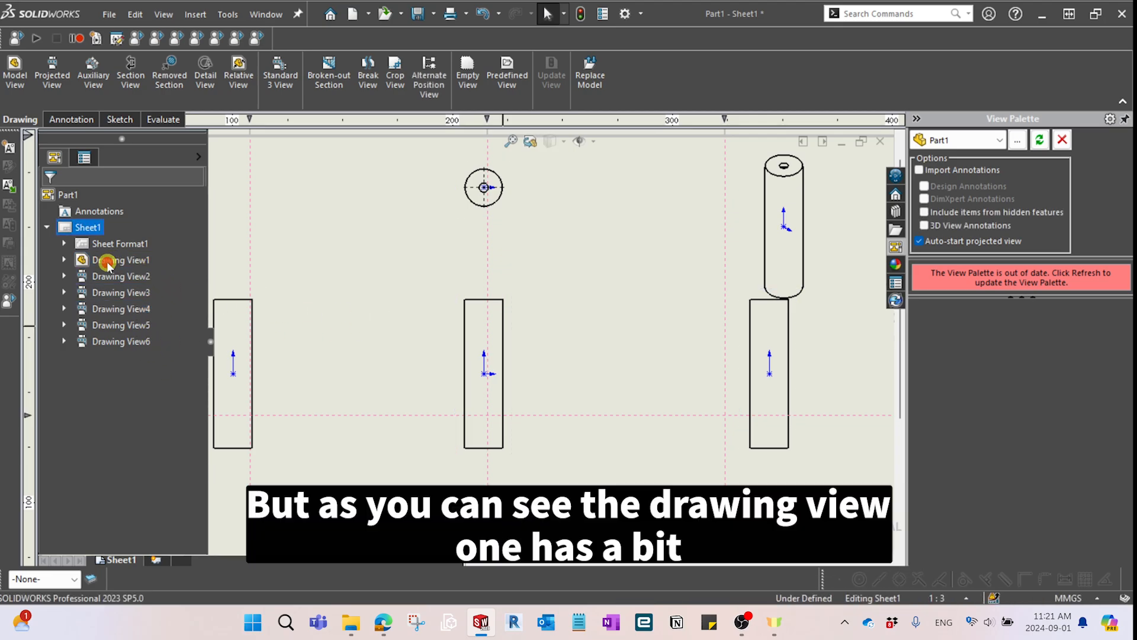
pyautogui.click(83, 261)
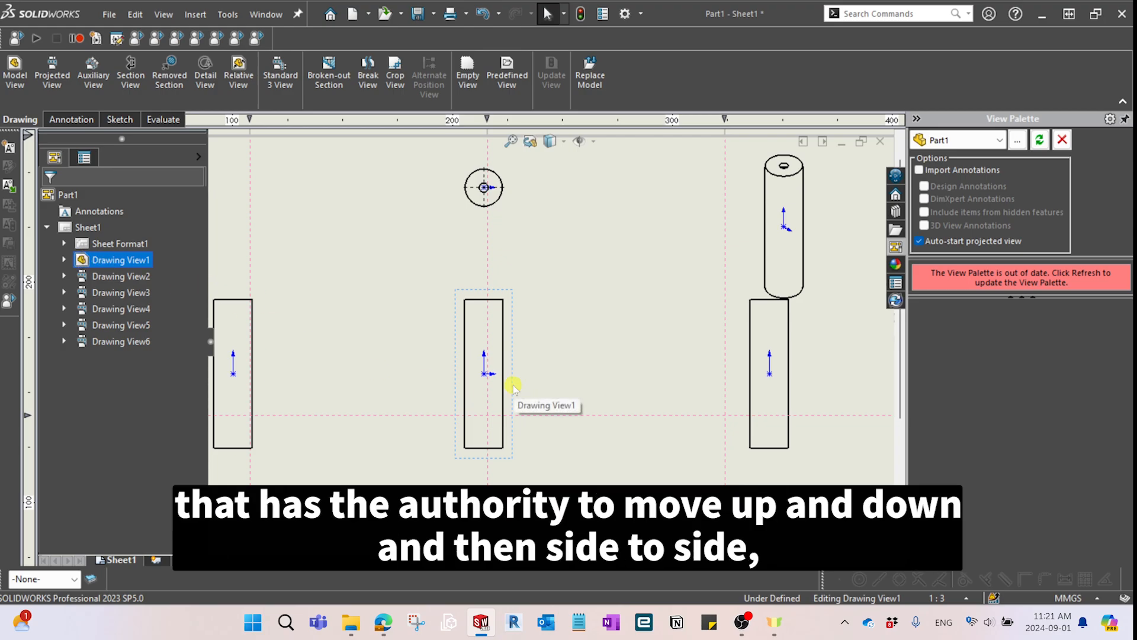
# Shift the front view slightly in several directions to test how the aligned projected views follow it.
pyautogui.moveTo(516, 384)
pyautogui.mouseDown()
pyautogui.moveTo(513, 424)
pyautogui.moveTo(513, 366)
pyautogui.moveTo(586, 422)
pyautogui.moveTo(475, 401)
pyautogui.moveTo(506, 399)
pyautogui.mouseUp()
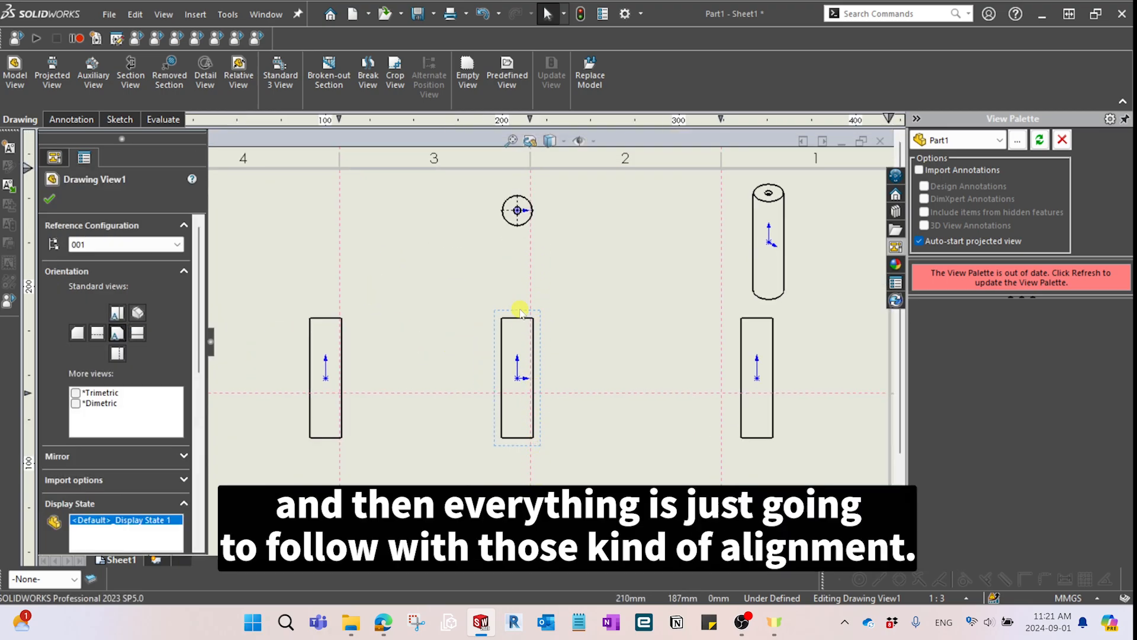
pyautogui.scroll(-1, 533, 290)
pyautogui.scroll(2, 574, 361)
pyautogui.scroll(-1, 542, 252)
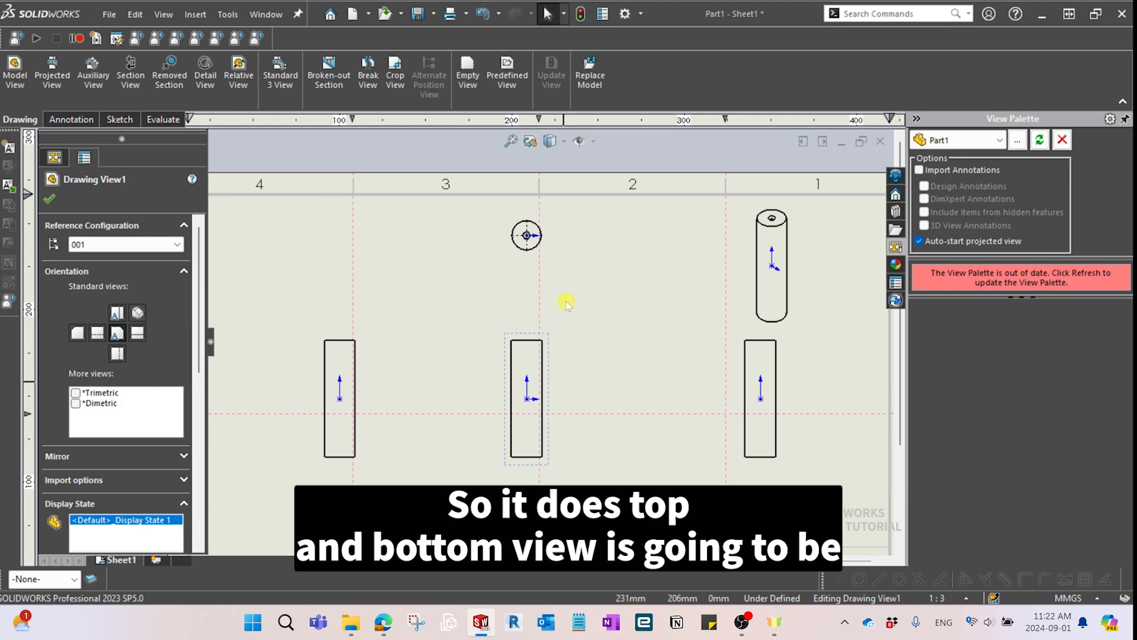
pyautogui.moveTo(548, 335)
pyautogui.mouseDown()
pyautogui.moveTo(507, 337)
pyautogui.moveTo(579, 338)
pyautogui.moveTo(518, 332)
pyautogui.moveTo(554, 334)
pyautogui.mouseUp()
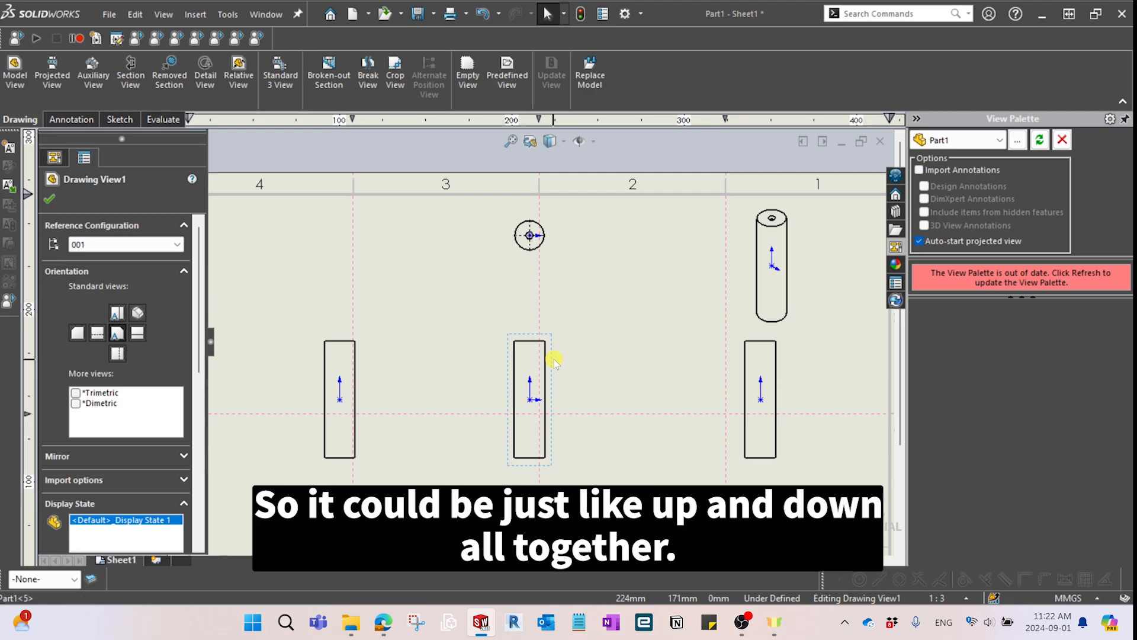
pyautogui.moveTo(554, 362)
pyautogui.mouseDown()
pyautogui.moveTo(564, 386)
pyautogui.moveTo(548, 354)
pyautogui.moveTo(562, 354)
pyautogui.mouseUp()
pyautogui.scroll(2, 729, 337)
pyautogui.click(731, 332)
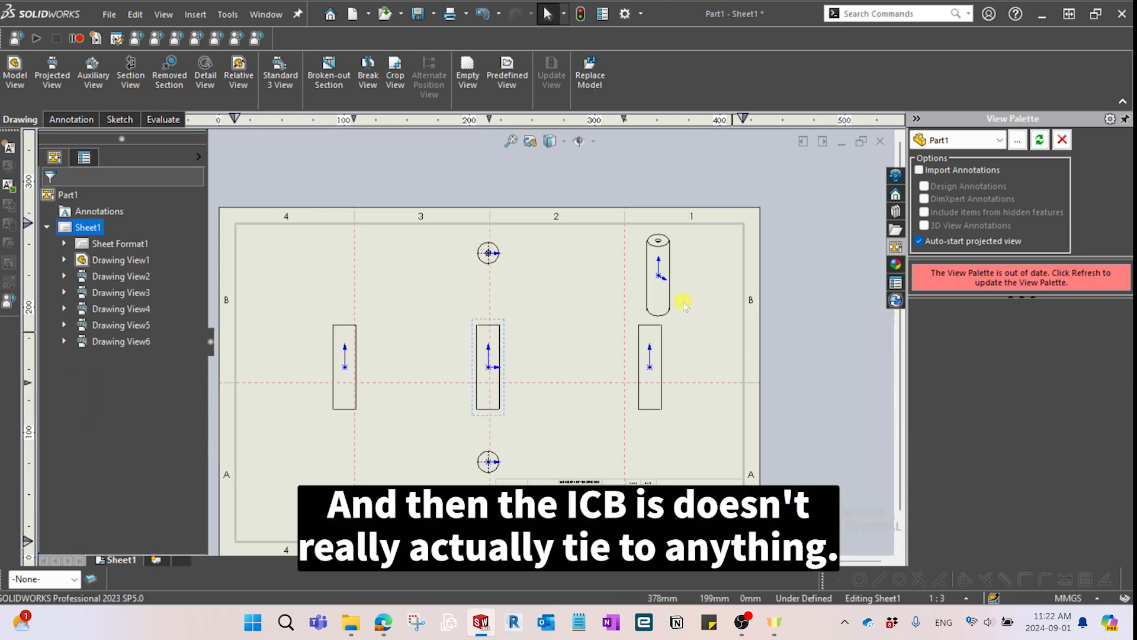
# Try moving the isometric view freely in both directions, leaving it in the upper-right area of the sheet.
pyautogui.moveTo(682, 302); pyautogui.dragTo(735, 363)
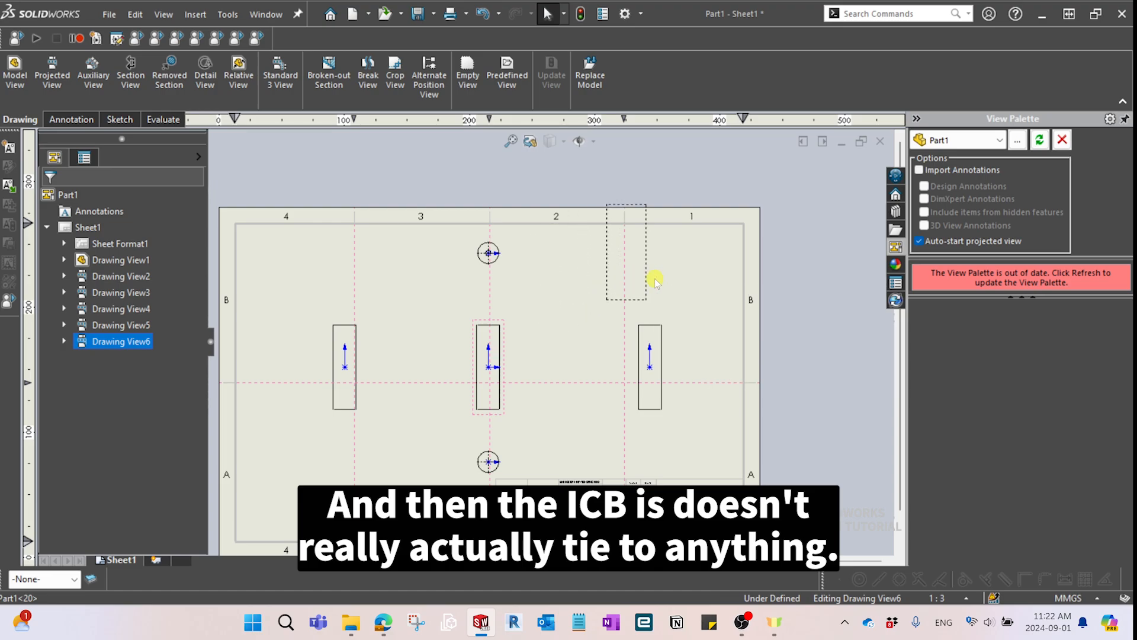
pyautogui.moveTo(655, 280)
pyautogui.mouseDown()
pyautogui.moveTo(707, 287)
pyautogui.moveTo(681, 301)
pyautogui.mouseUp()
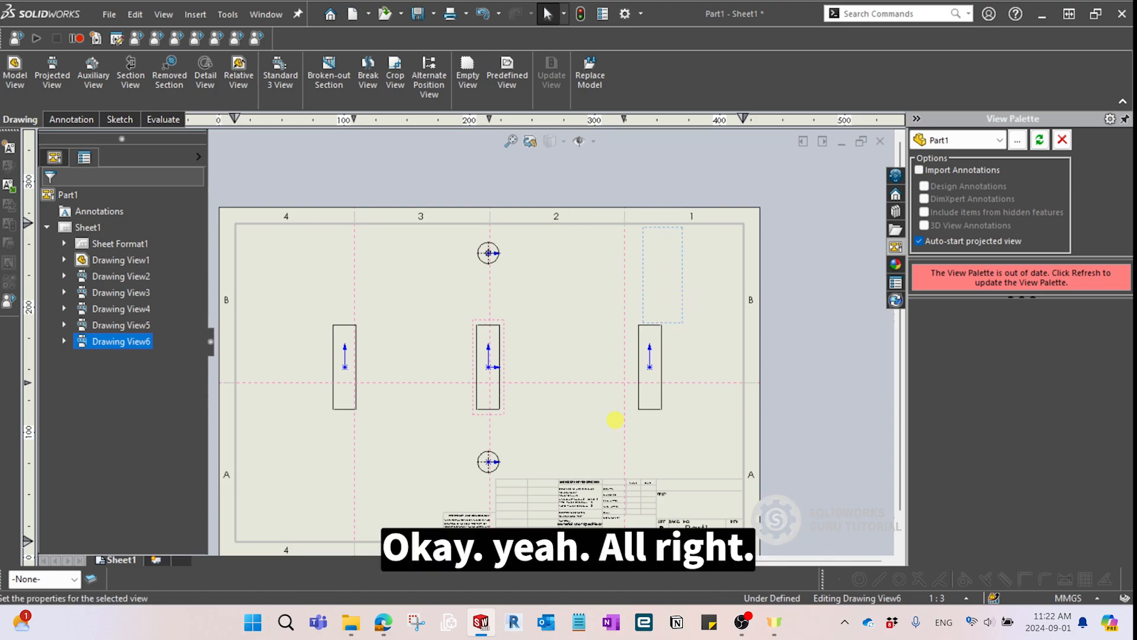
pyautogui.click(615, 421)
pyautogui.scroll(2, 514, 428)
pyautogui.scroll(-2, 514, 426)
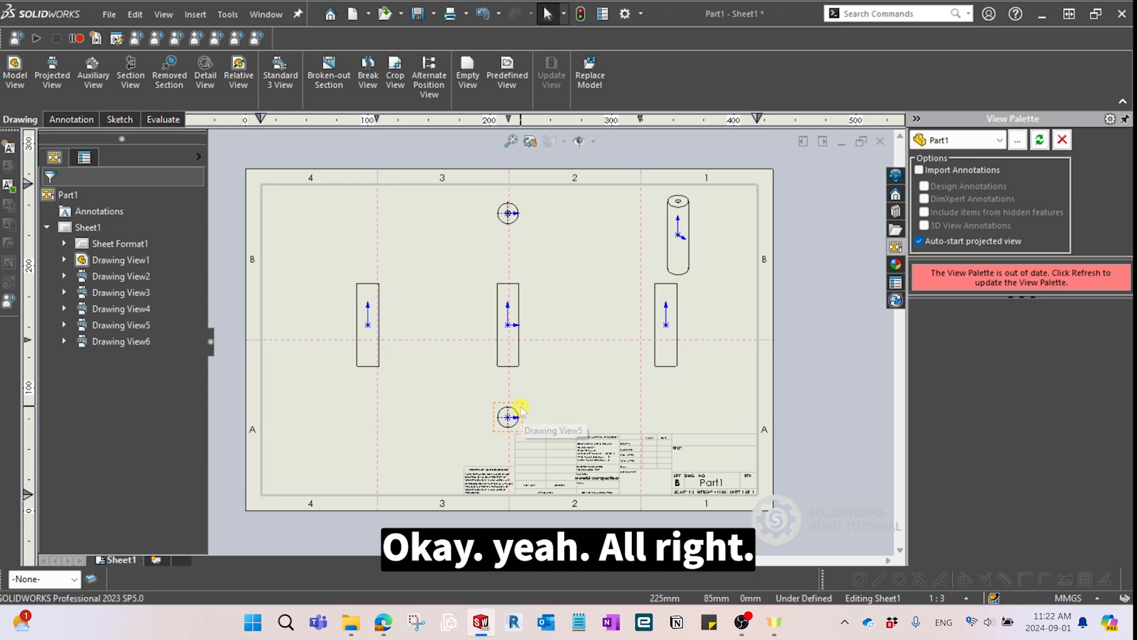
# Move the front view left of the sheet's centre, and shift the left side view toward the left border to make space.
pyautogui.click(515, 359)
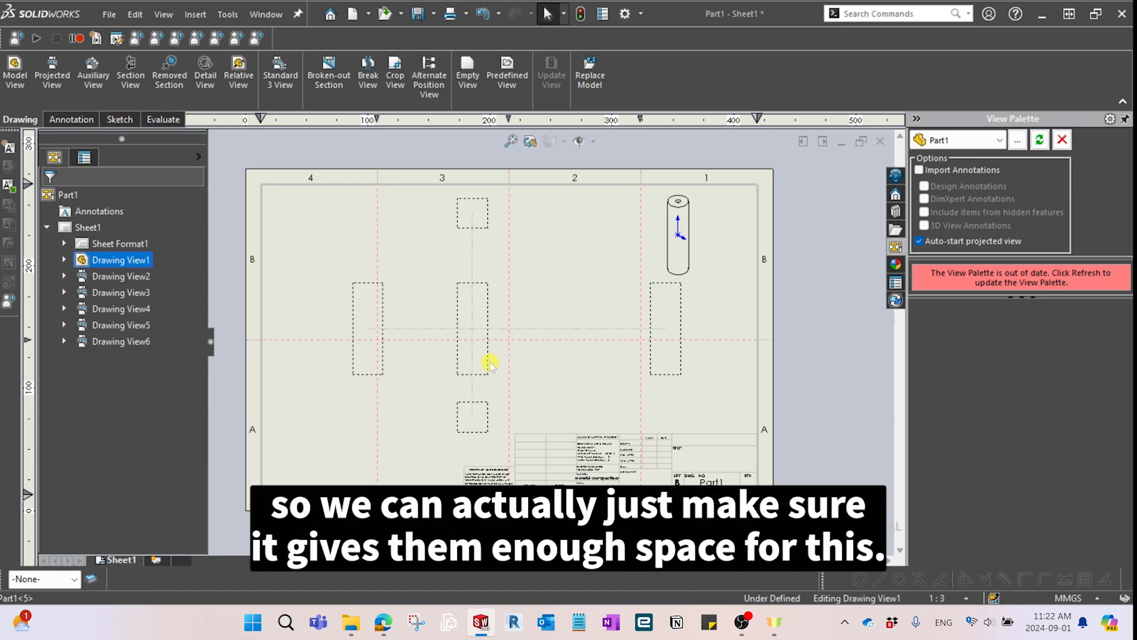
pyautogui.scroll(-2, 499, 427)
pyautogui.moveTo(495, 428); pyautogui.dragTo(478, 453)
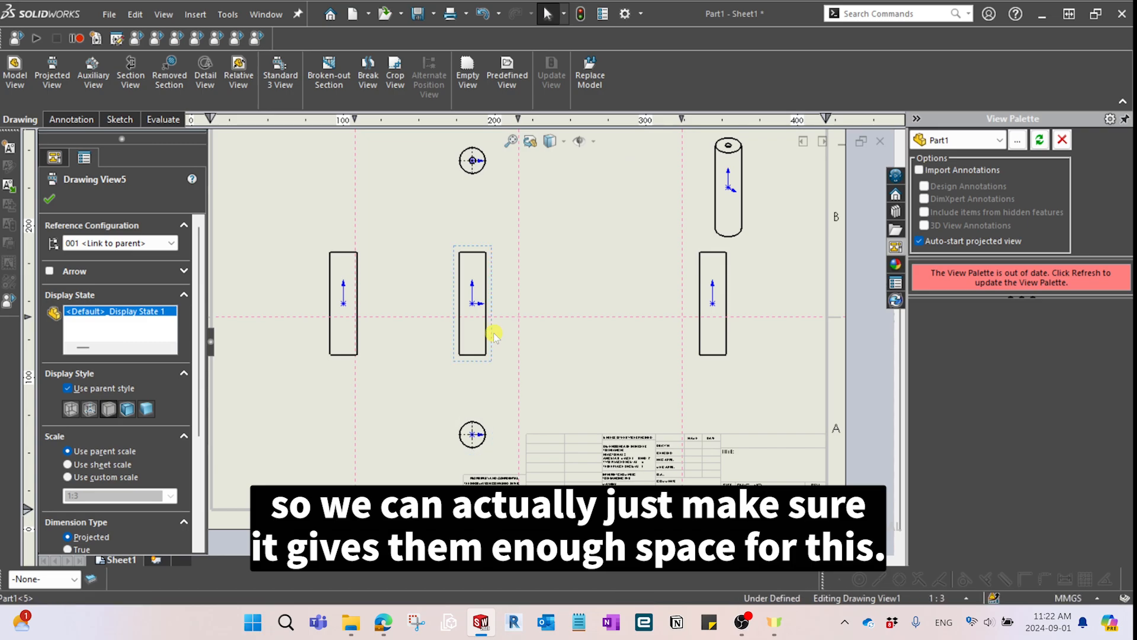
pyautogui.scroll(2, 377, 346)
pyautogui.scroll(-1, 408, 347)
pyautogui.moveTo(449, 341); pyautogui.dragTo(408, 342)
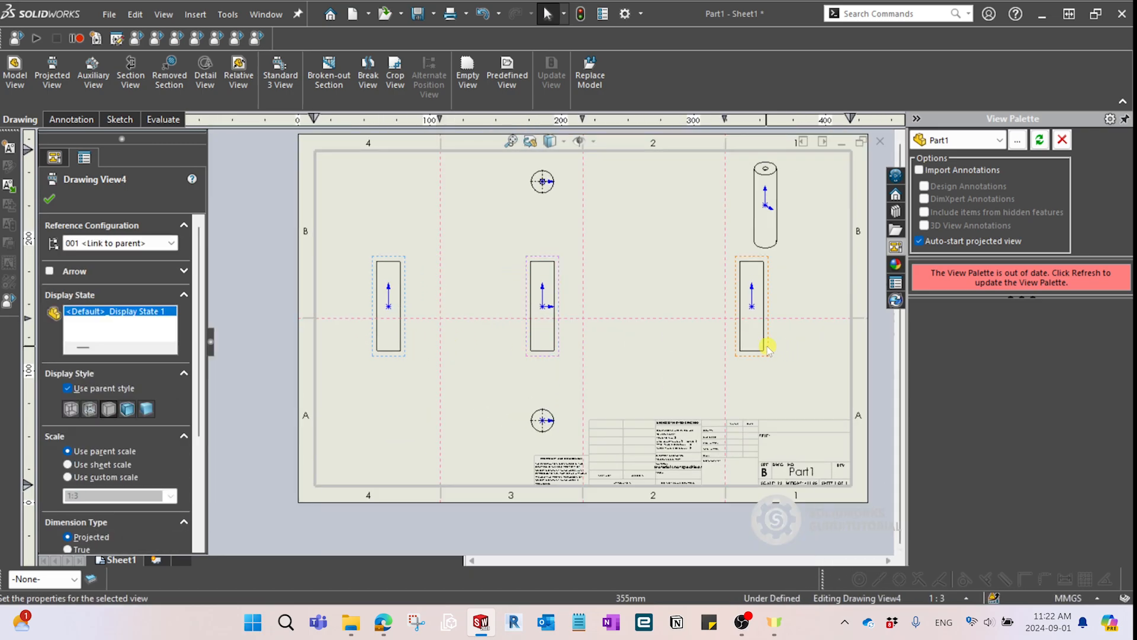
# Lower the front view slightly, bring the left side view closer to it, and reposition the isometric view near the right border.
pyautogui.moveTo(791, 231); pyautogui.dragTo(822, 233)
pyautogui.moveTo(564, 351); pyautogui.dragTo(571, 371)
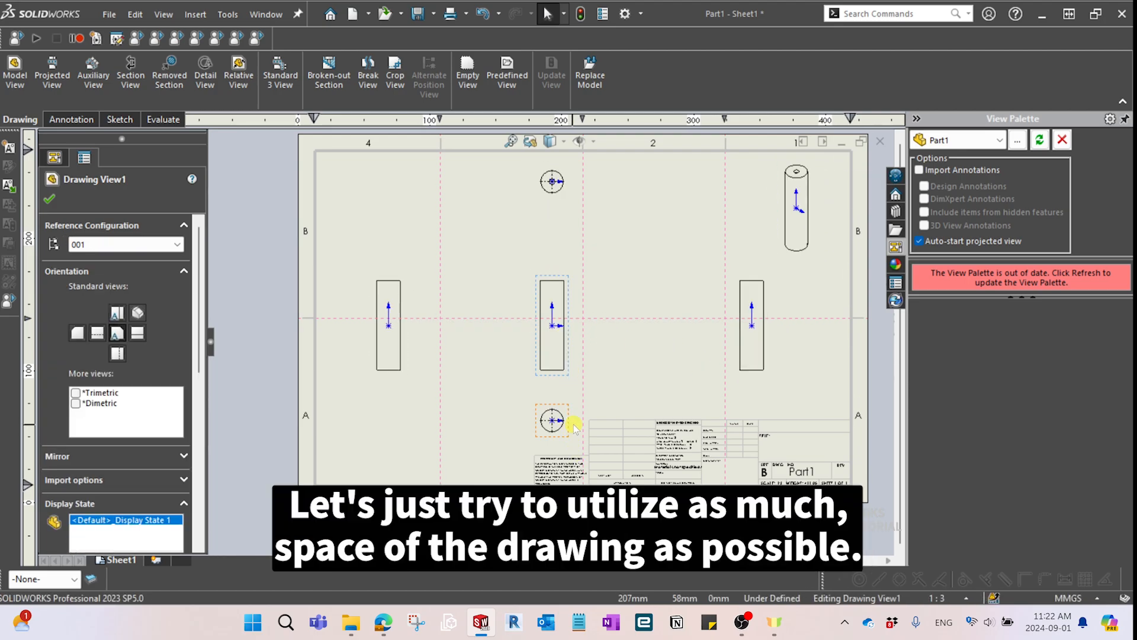
pyautogui.click(567, 423)
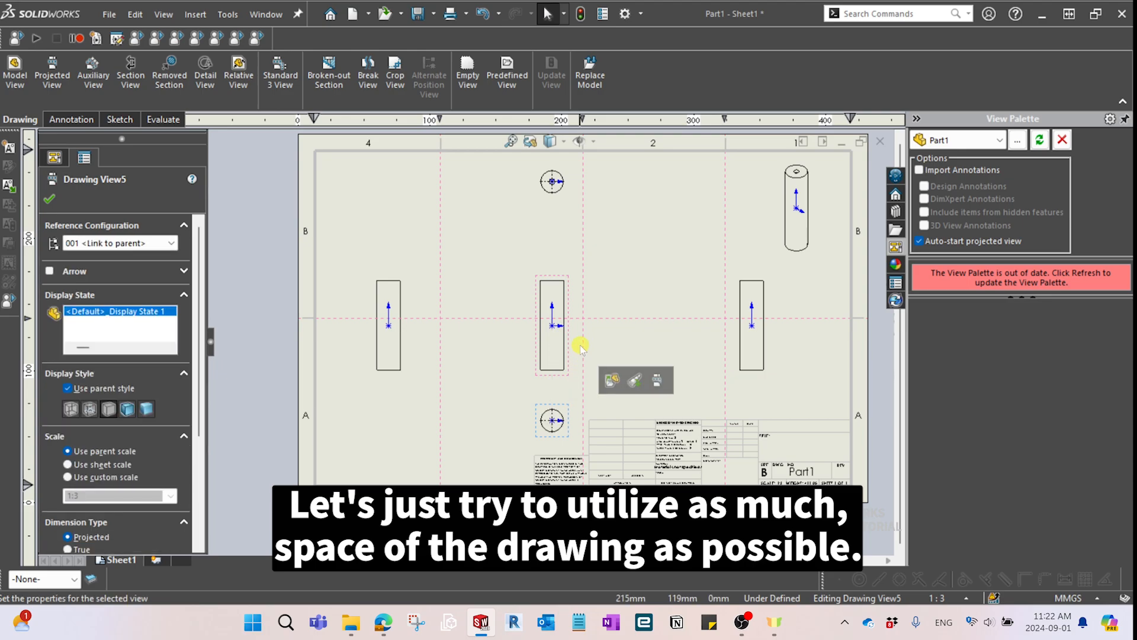
pyautogui.moveTo(571, 339)
pyautogui.mouseDown()
pyautogui.moveTo(413, 347)
pyautogui.moveTo(422, 342)
pyautogui.mouseUp()
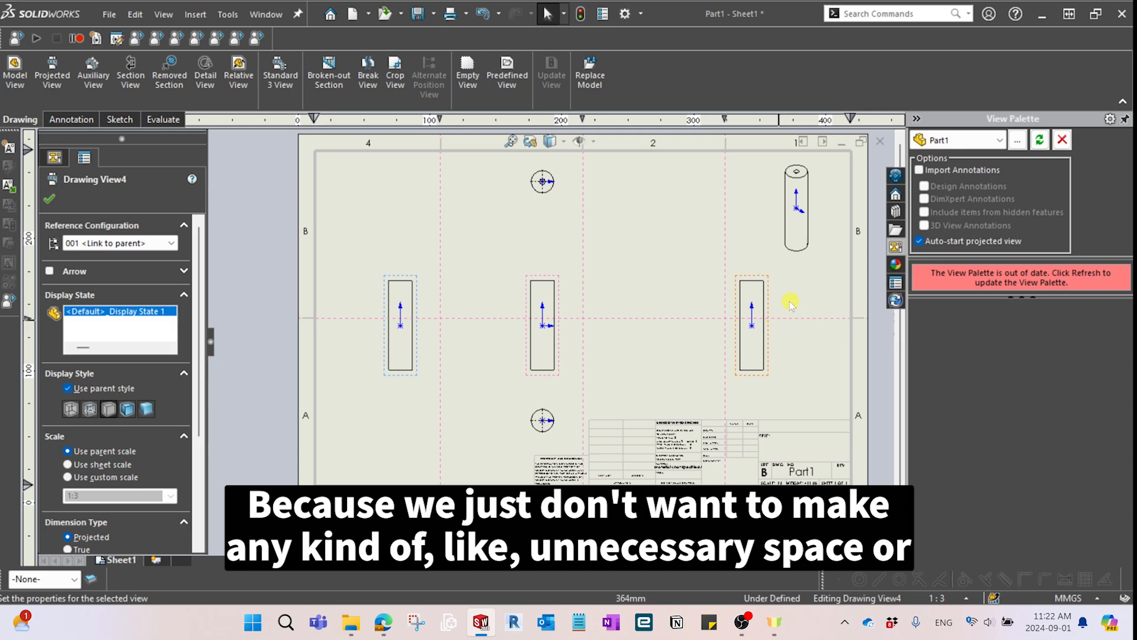
pyautogui.moveTo(804, 261); pyautogui.dragTo(793, 271)
pyautogui.click(698, 405)
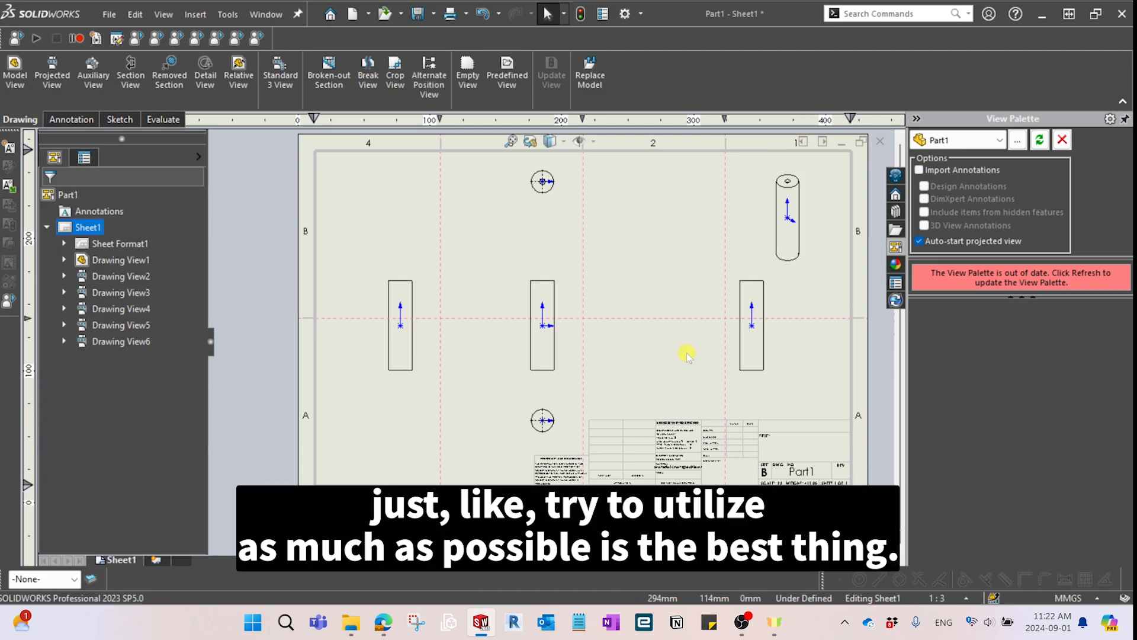
# Slide the right side view toward the front view and nudge the front view slightly right to even out the spacing.
pyautogui.scroll(2, 718, 343)
pyautogui.moveTo(729, 343); pyautogui.dragTo(696, 341)
pyautogui.scroll(-2, 716, 332)
pyautogui.click(652, 332)
pyautogui.moveTo(583, 318); pyautogui.dragTo(598, 315)
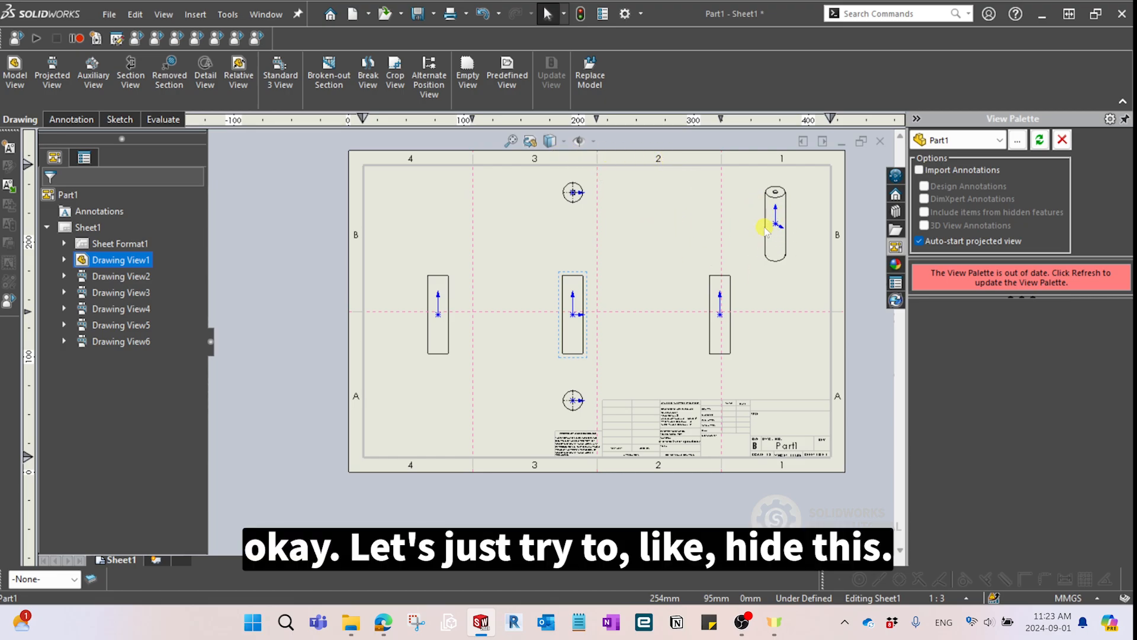
# Hide the origin markers in all drawing views on the sheet.
pyautogui.scroll(3, 779, 228)
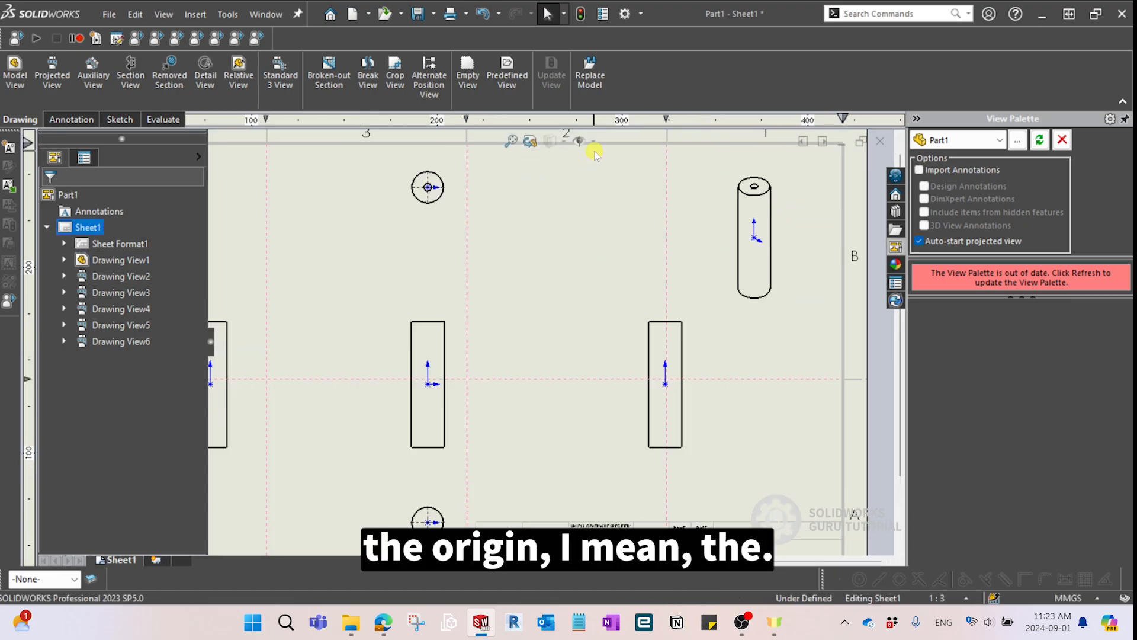
pyautogui.scroll(-5, 584, 309)
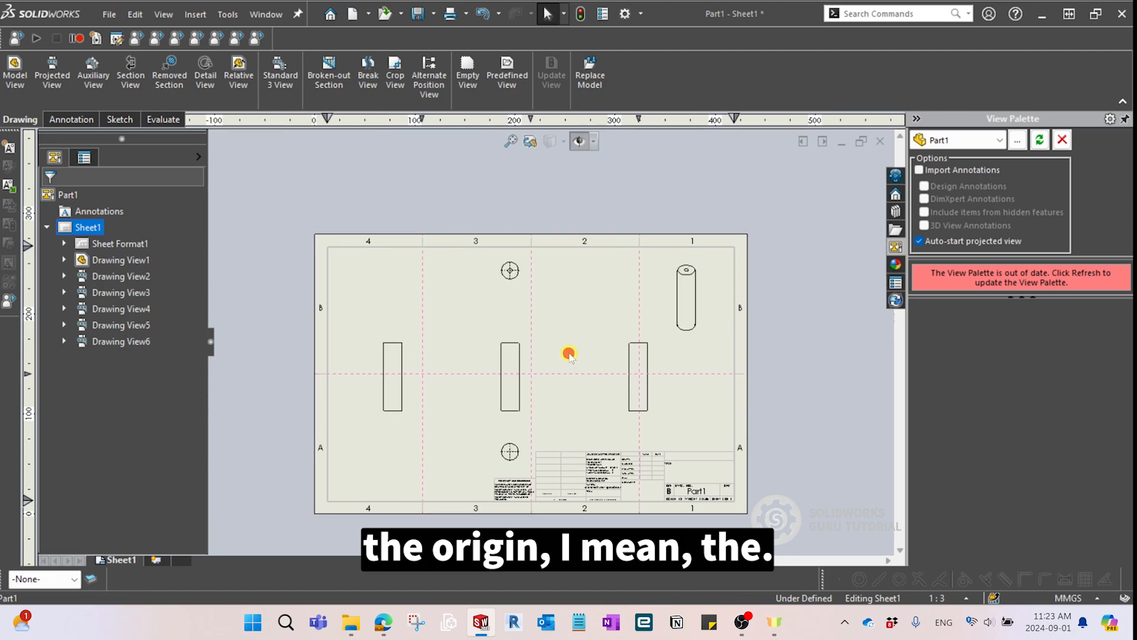
pyautogui.scroll(3, 573, 347)
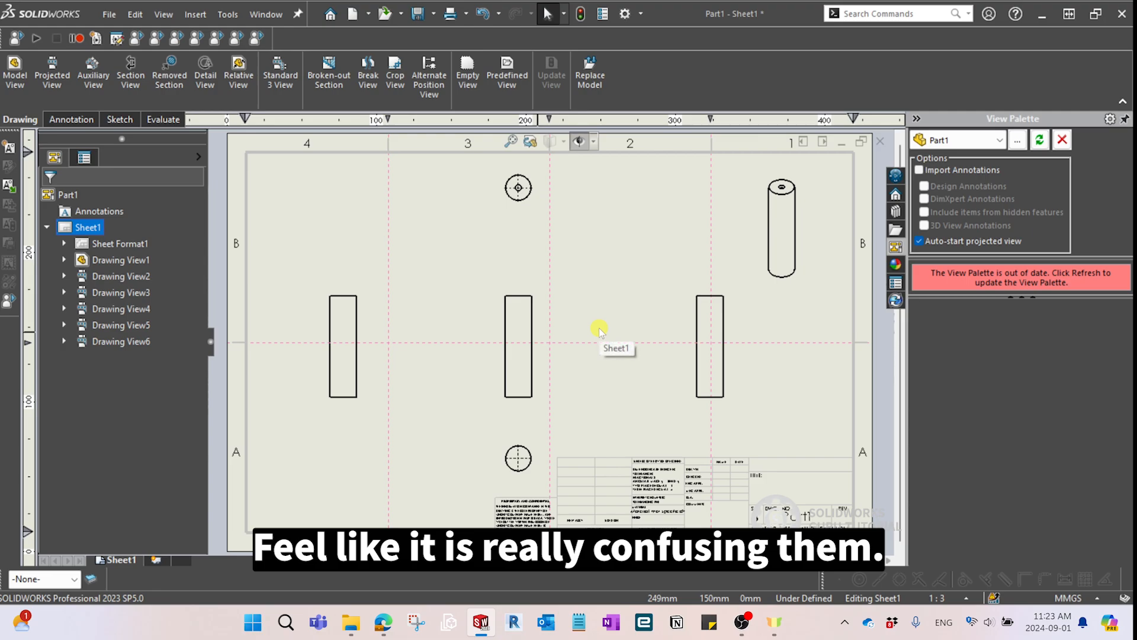
pyautogui.click(592, 380)
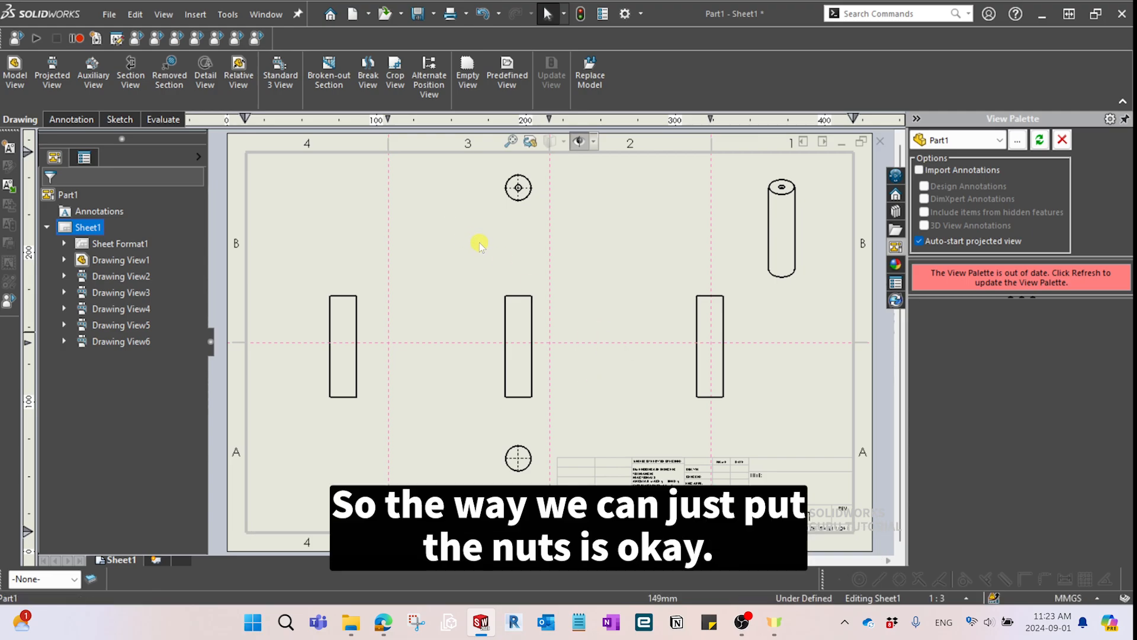
# Move the top view slightly down toward the front view.
pyautogui.moveTo(530, 210); pyautogui.dragTo(528, 225)
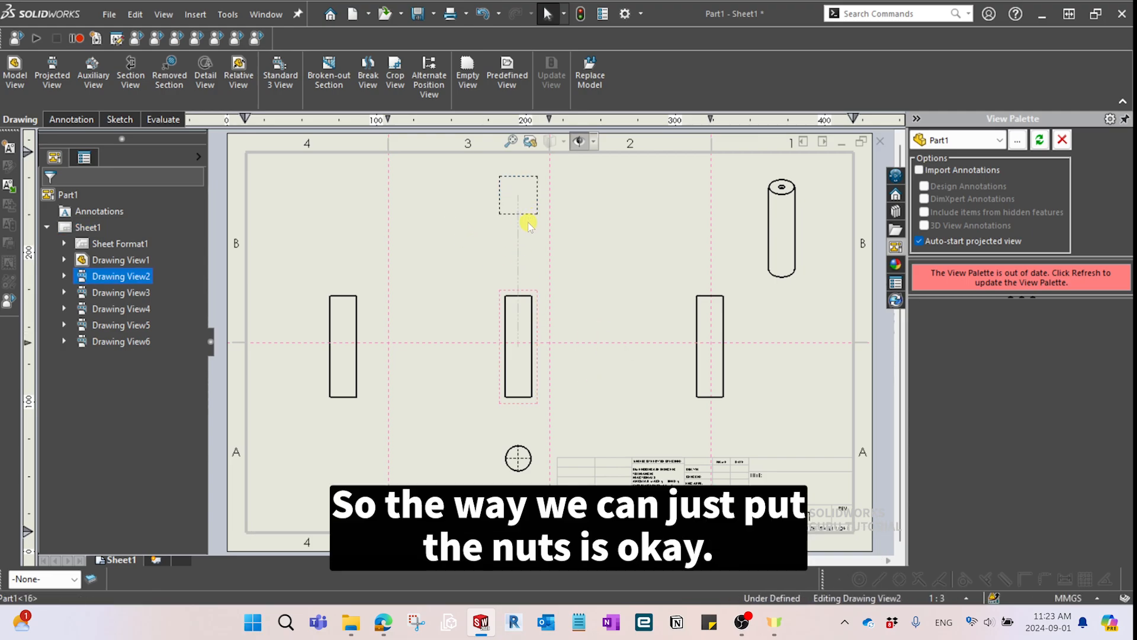
pyautogui.click(610, 347)
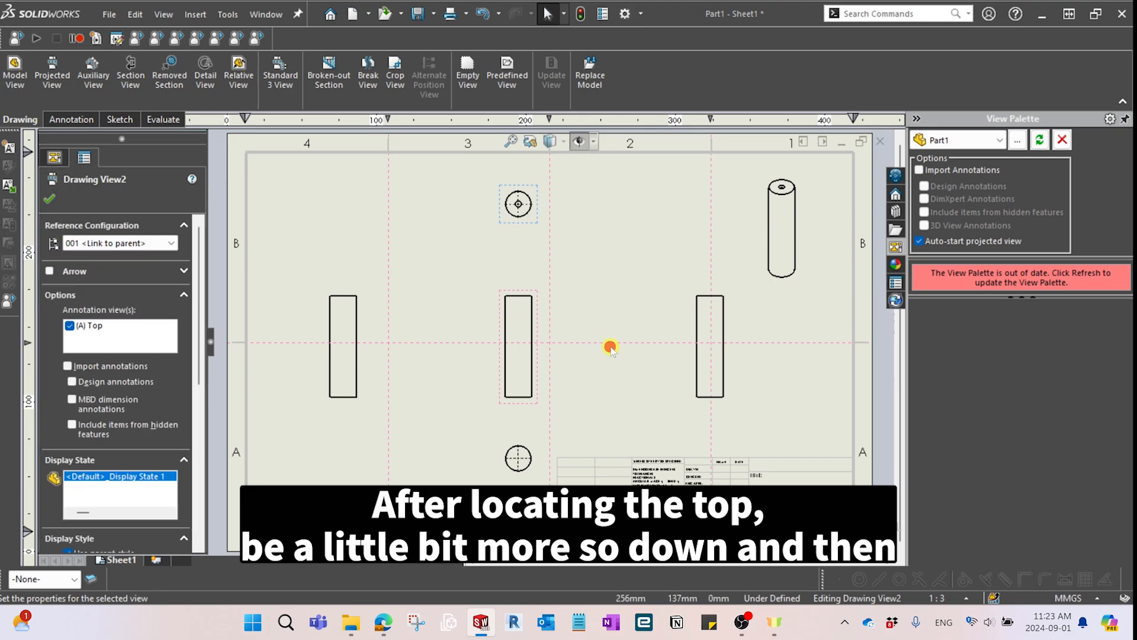
pyautogui.click(422, 261)
pyautogui.press('Escape')
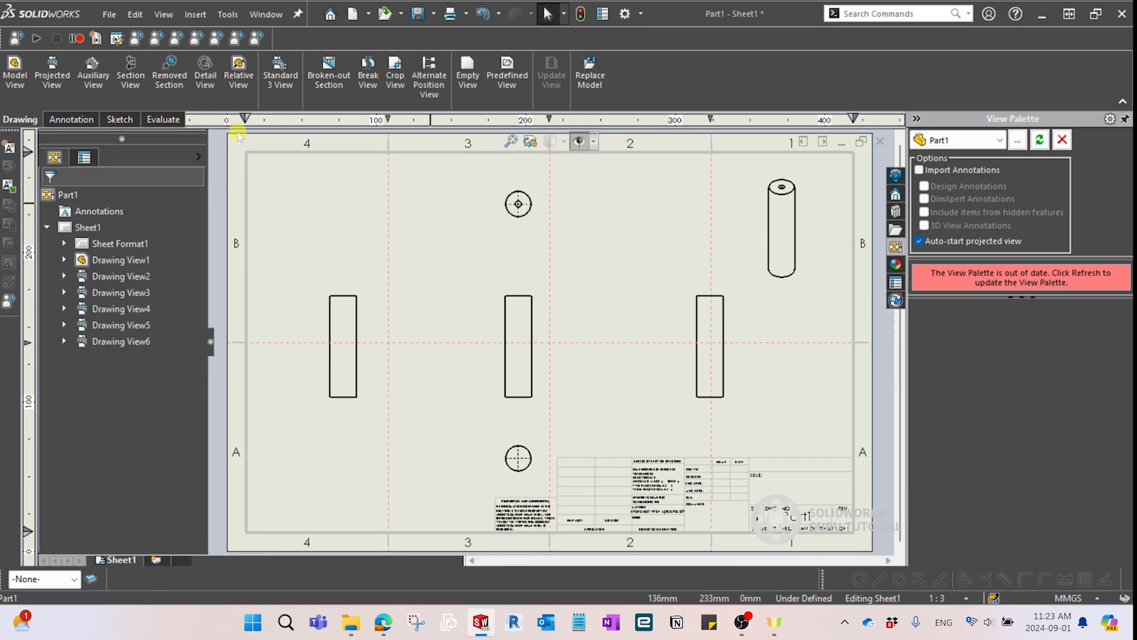
# Add a note reading TOP VIEW directly beneath the top view.
pyautogui.click(85, 119)
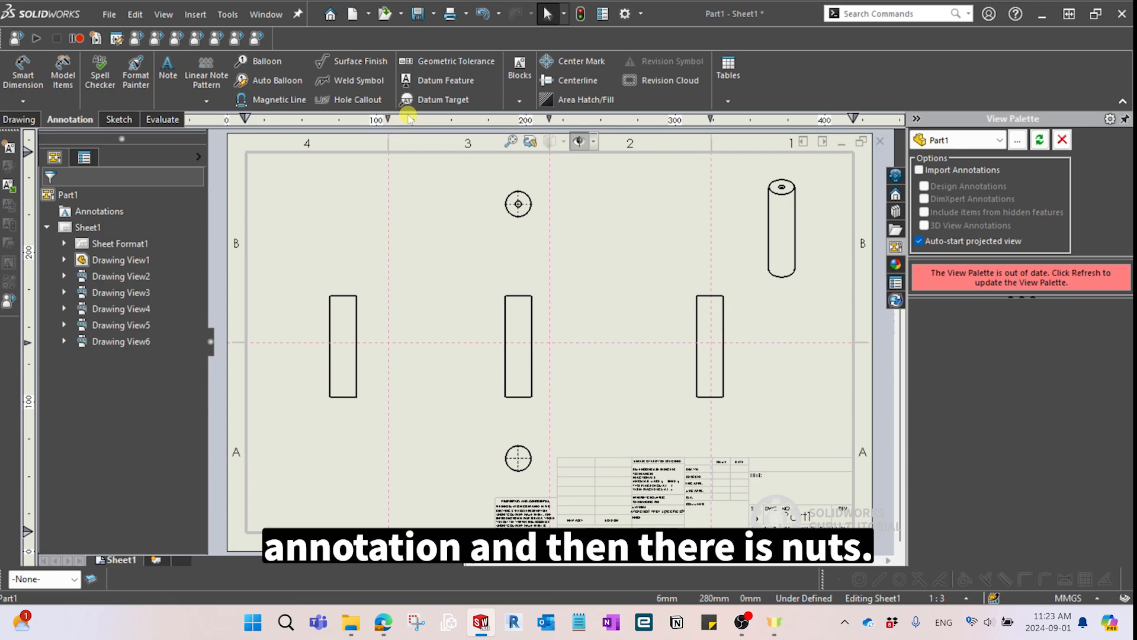
pyautogui.click(167, 68)
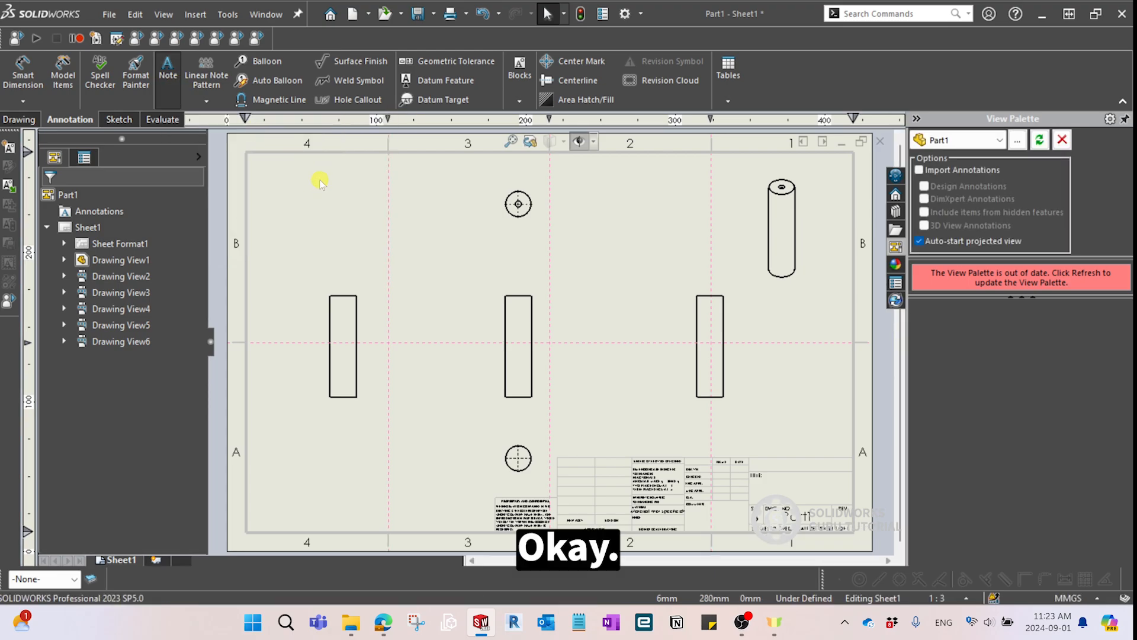
pyautogui.click(514, 241)
pyautogui.scroll(-4, 509, 240)
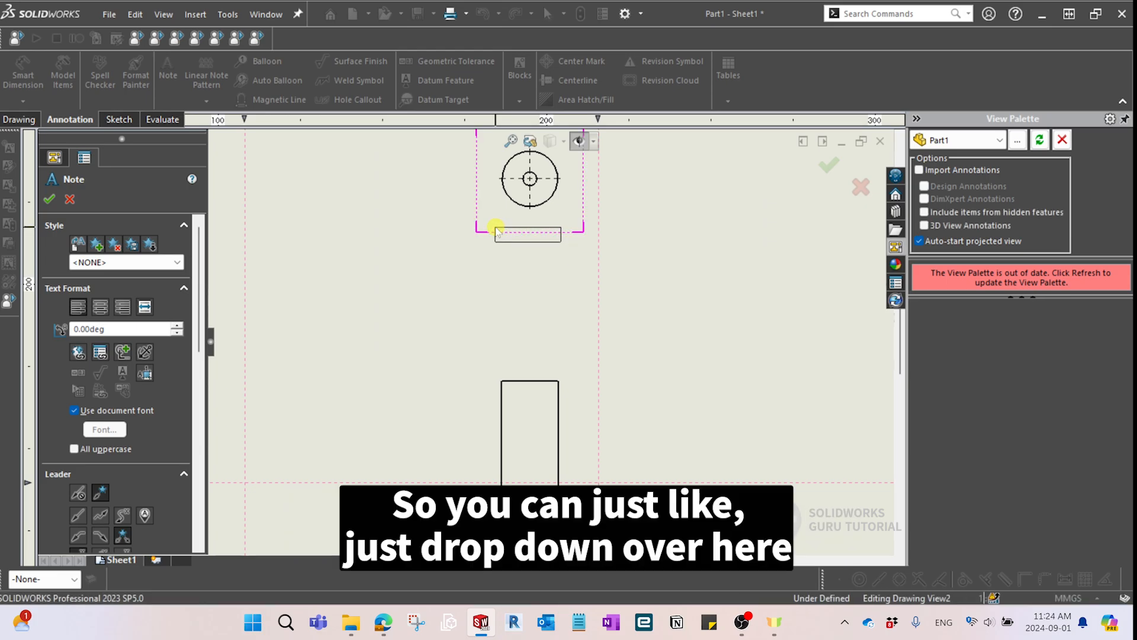
pyautogui.click(498, 230)
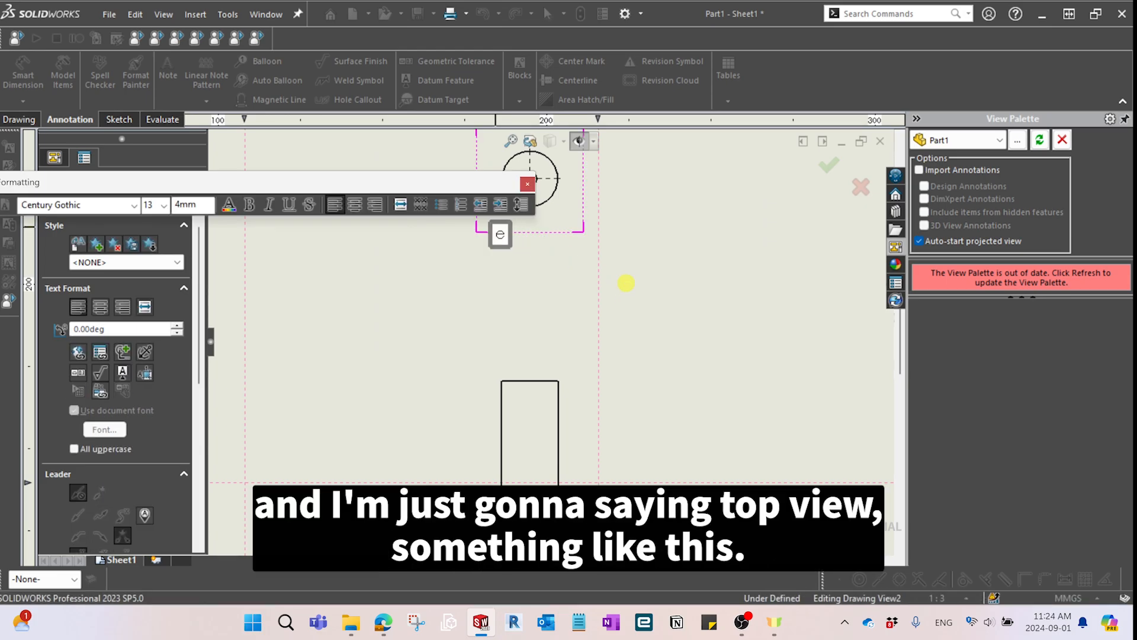
pyautogui.write('TOP VIEW')
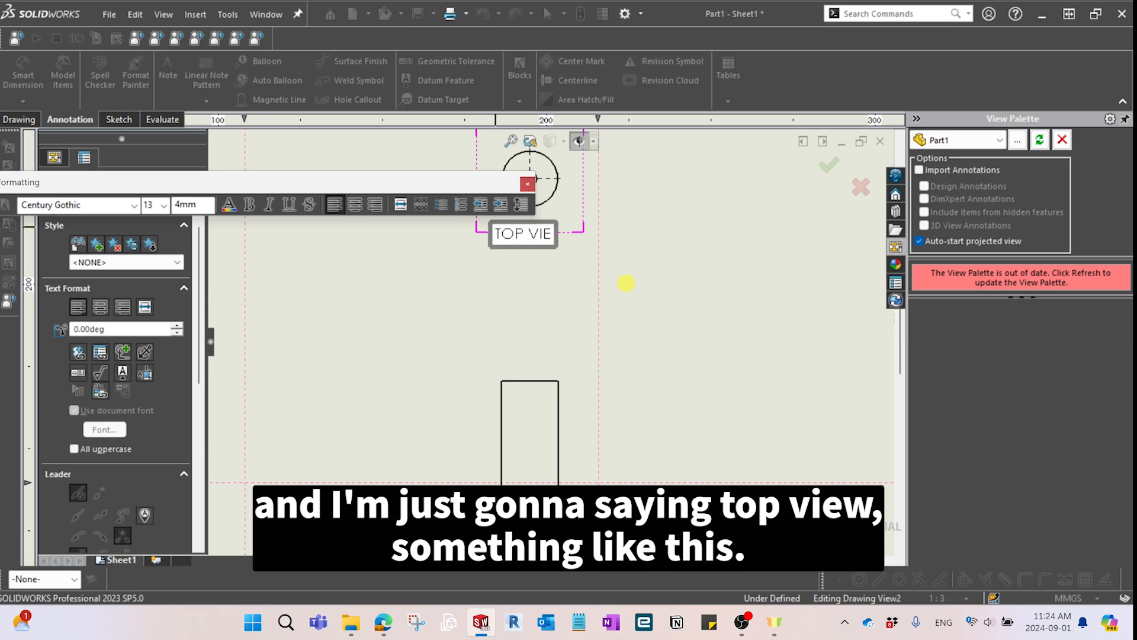
pyautogui.click(622, 284)
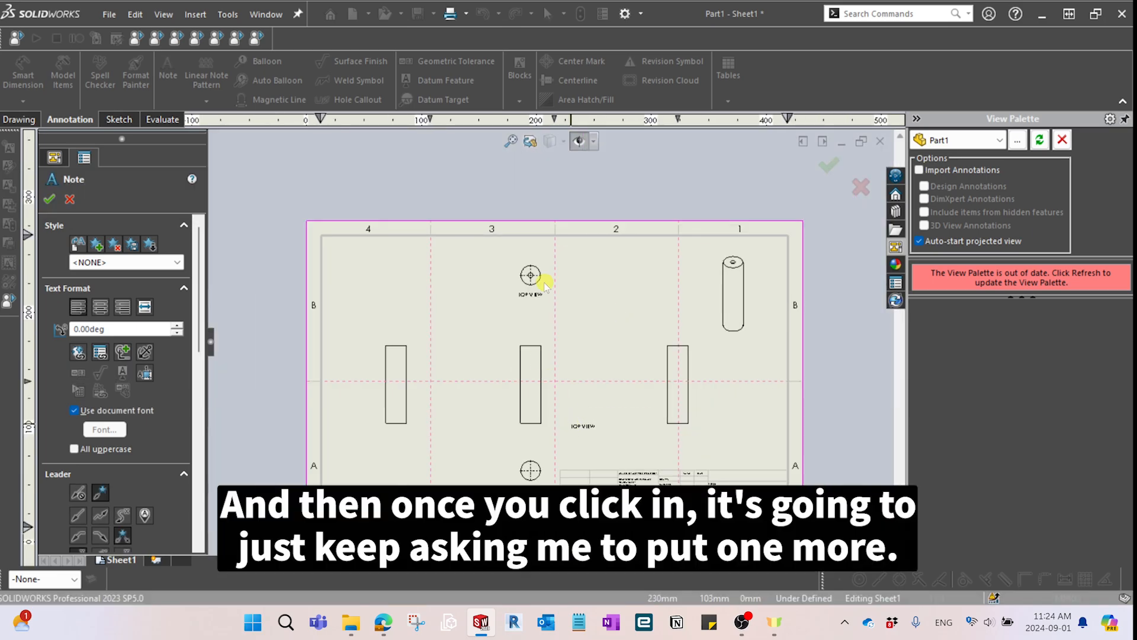
# Place another note beneath the isometric view and change its text to ISO VIEW.
pyautogui.scroll(-4, 551, 272)
pyautogui.scroll(-1, 603, 323)
pyautogui.scroll(2, 602, 324)
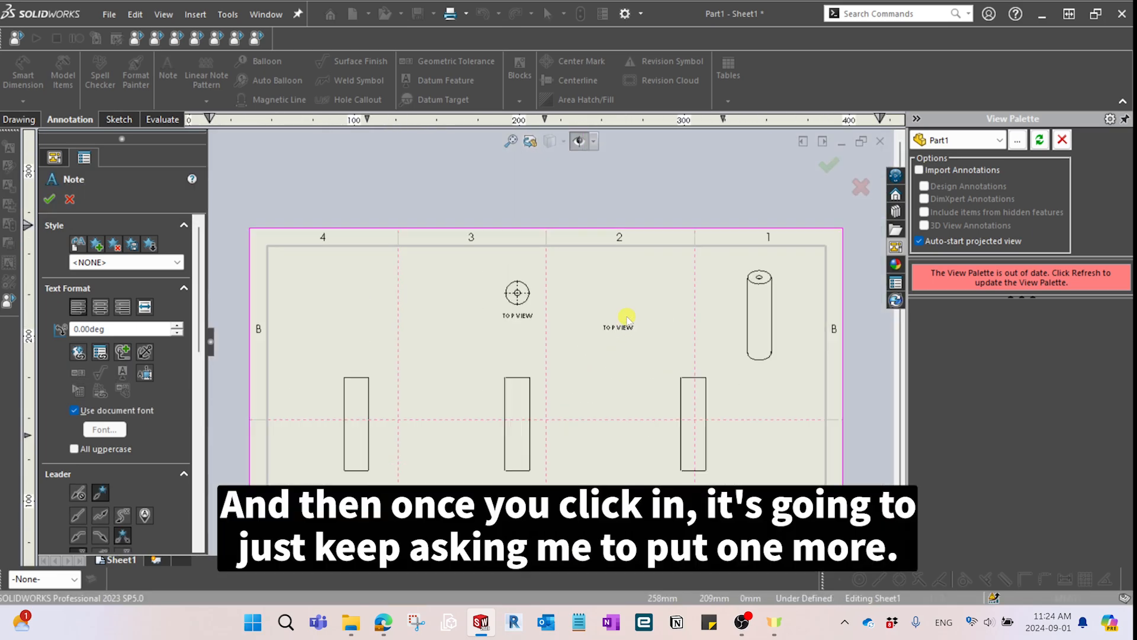
pyautogui.scroll(-1, 593, 337)
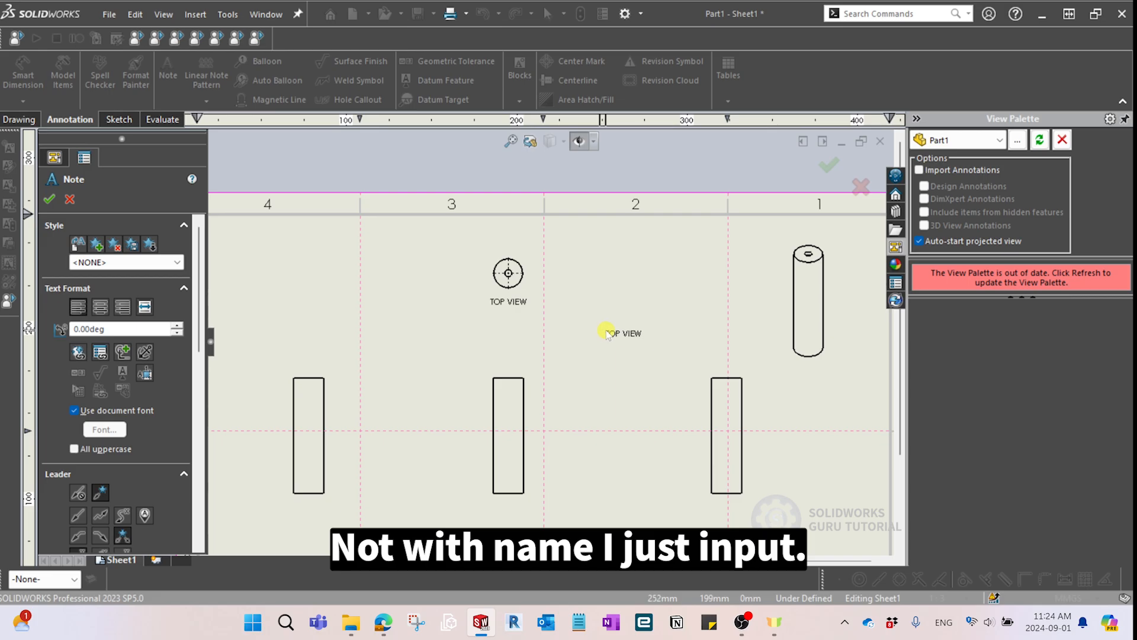
pyautogui.scroll(3, 608, 333)
pyautogui.scroll(-3, 635, 345)
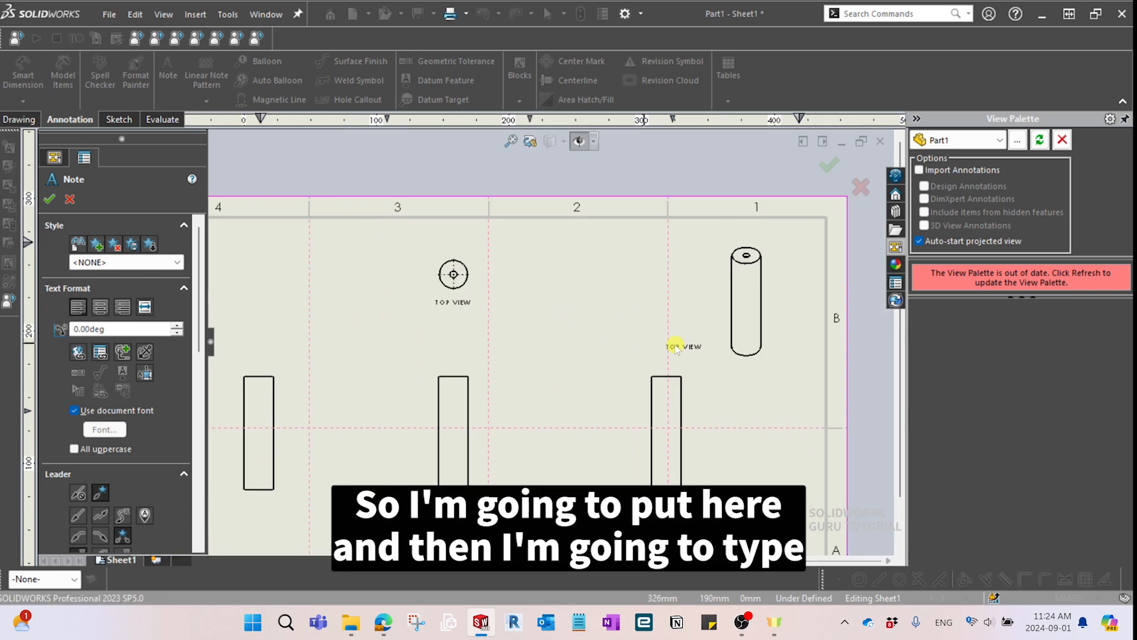
pyautogui.click(730, 372)
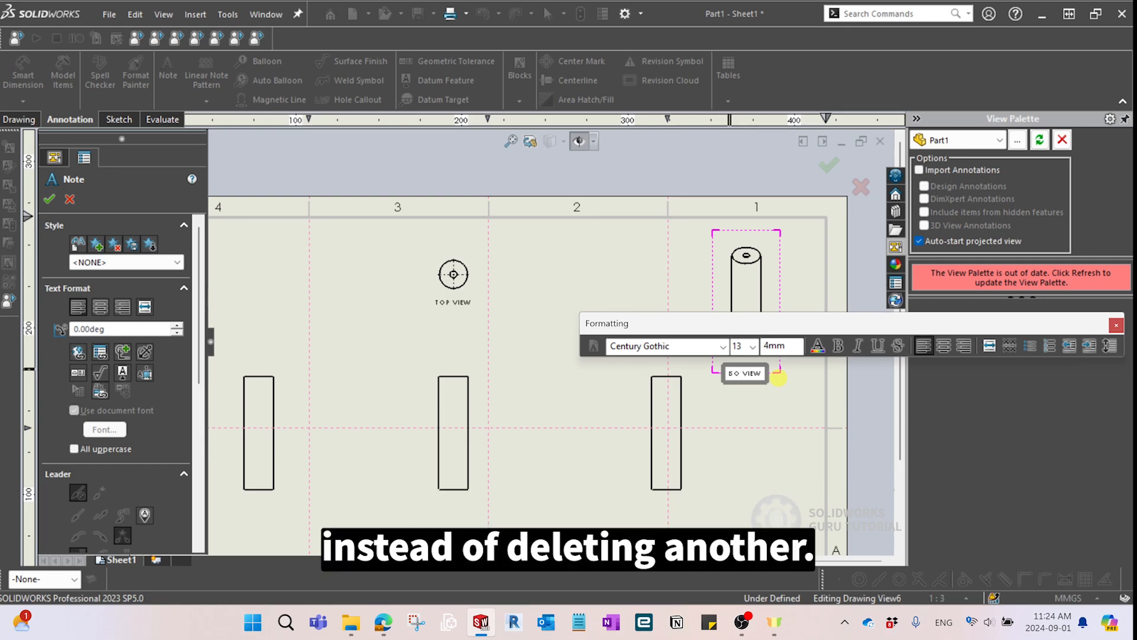
pyautogui.click(792, 450)
# Place the next note beneath the right side view and change its text to RIGHT VIEW.
pyautogui.scroll(3, 735, 452)
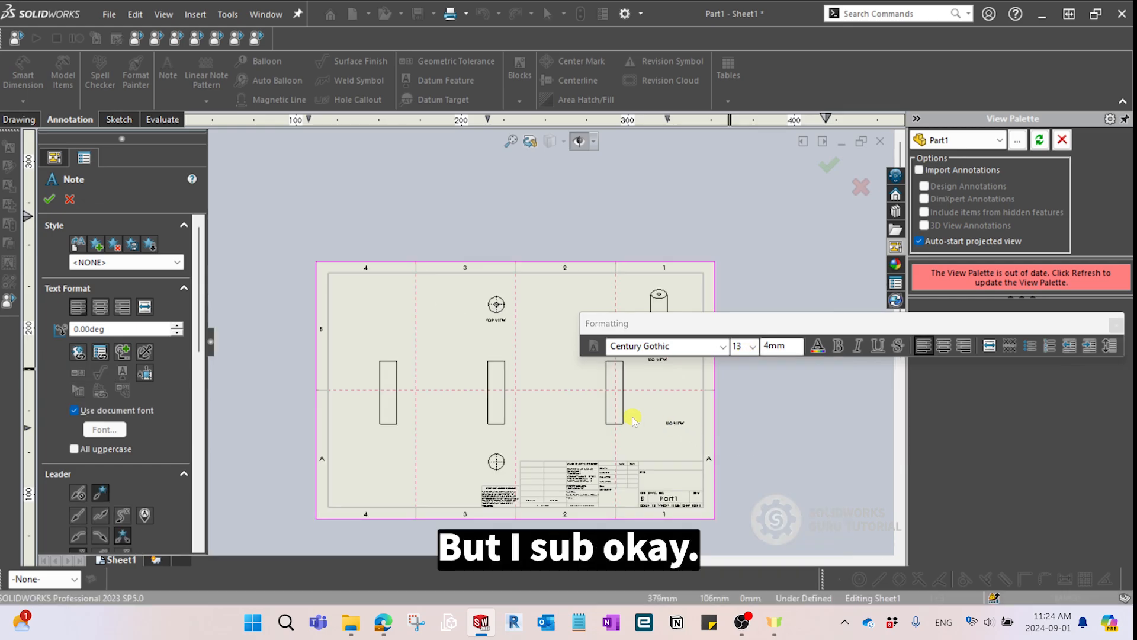
pyautogui.scroll(-2, 631, 417)
pyautogui.scroll(-1, 631, 415)
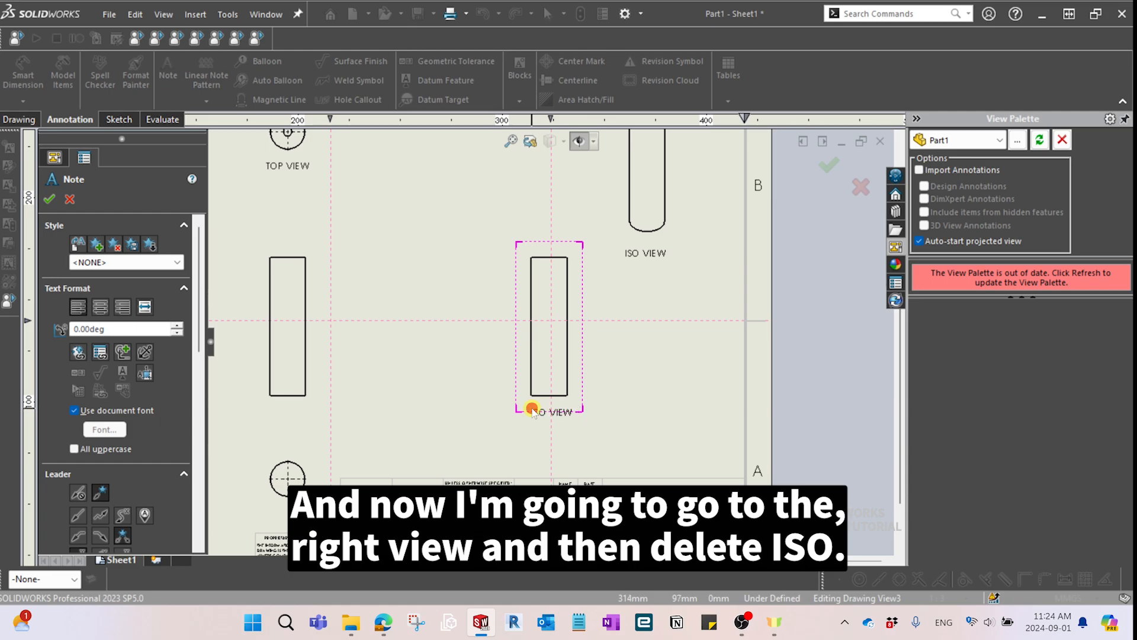
pyautogui.click(554, 414)
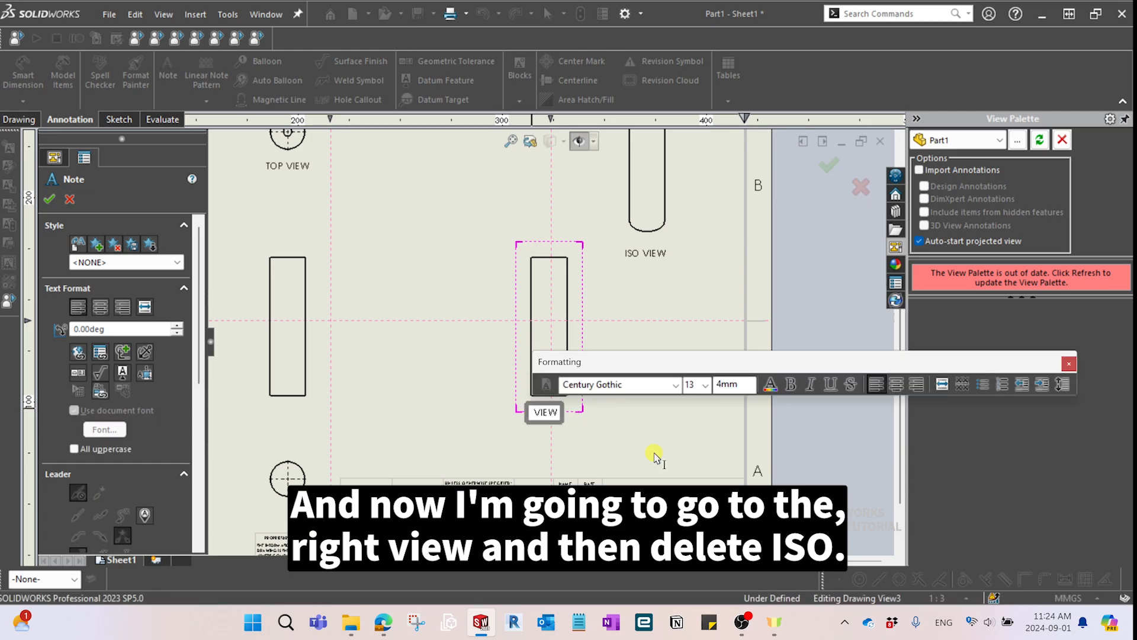
pyautogui.write('RIGHT')
pyautogui.click(656, 453)
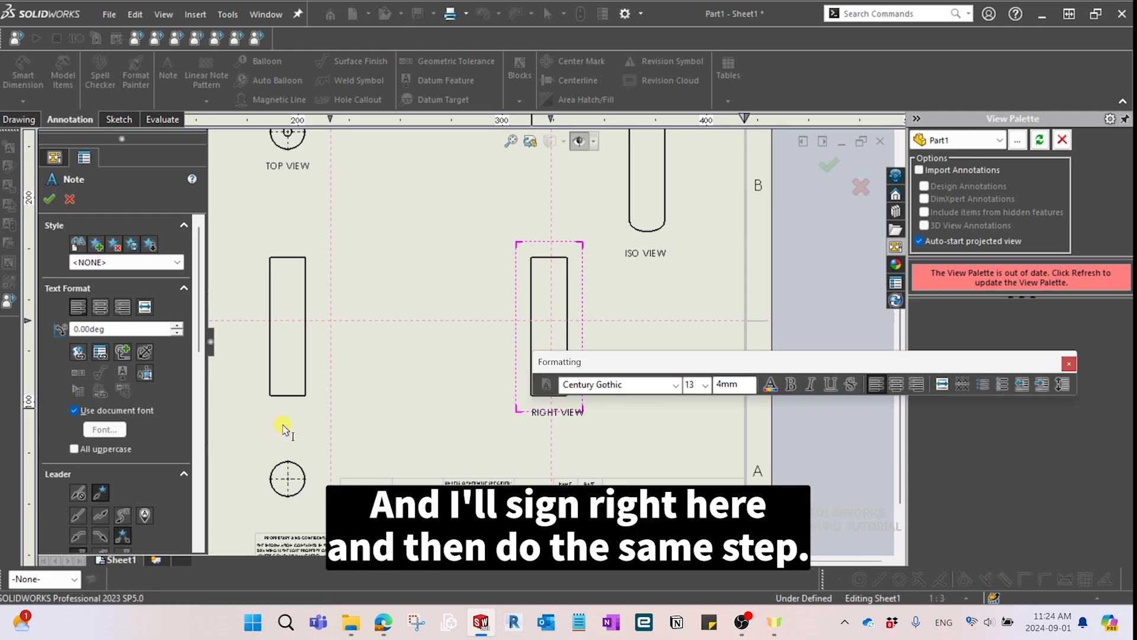
# Place a note beneath the front view and change its text to FRONT VIEW.
pyautogui.click(330, 398)
pyautogui.click(331, 398)
pyautogui.press('BackSpace')
pyautogui.press('BackSpace')
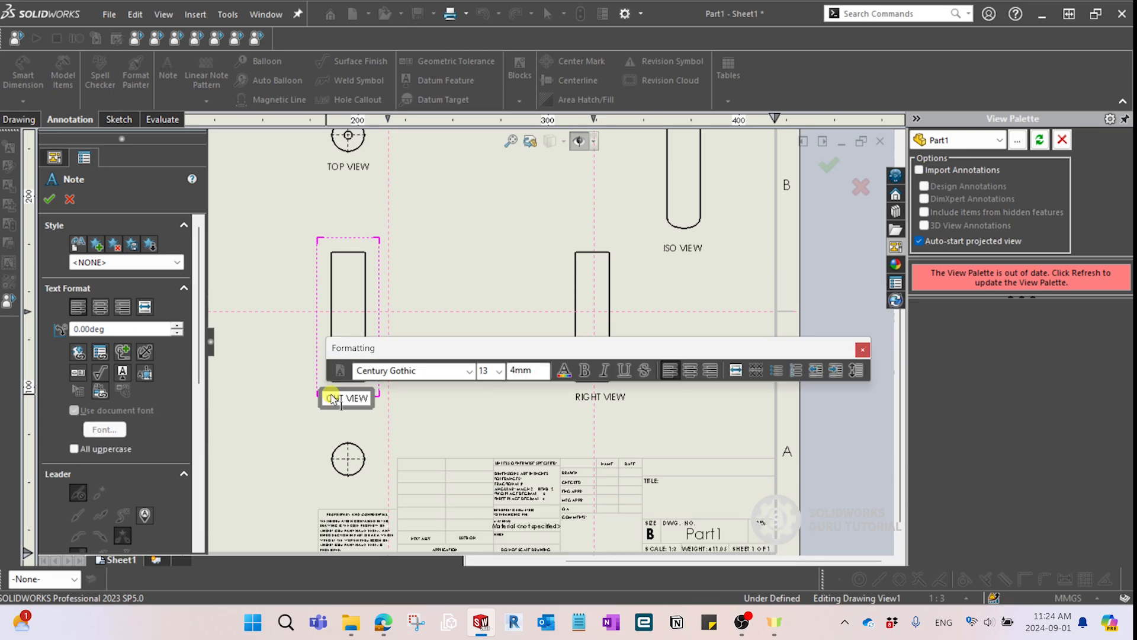
pyautogui.write('FRONT')
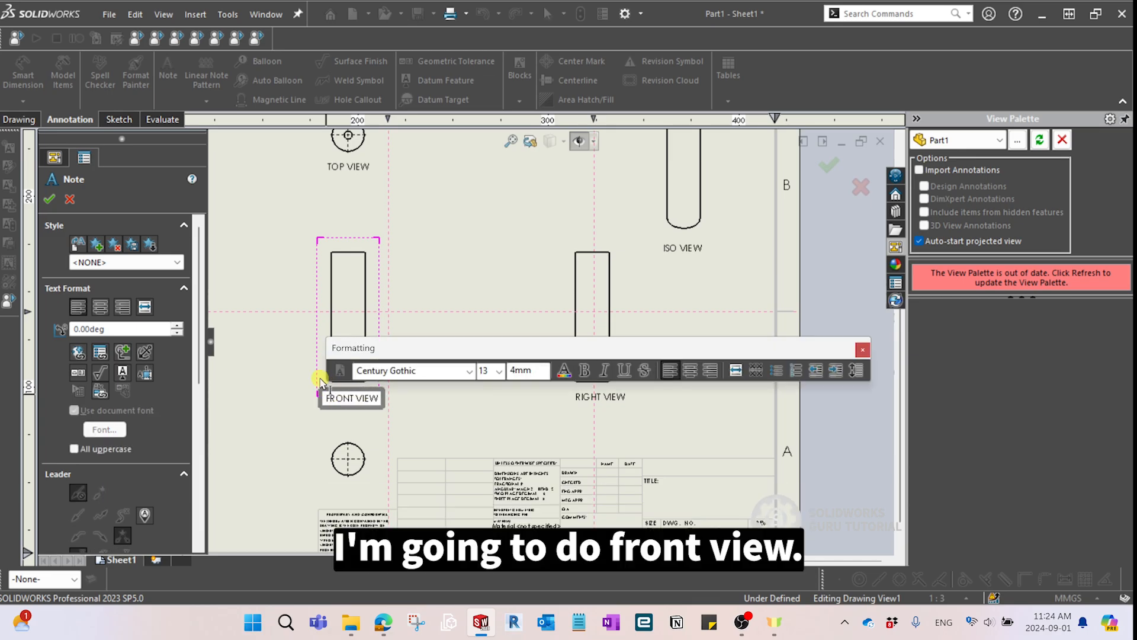
pyautogui.click(436, 432)
# Place a note beneath the left side view and change its text to LEFT VIEW.
pyautogui.click(366, 355)
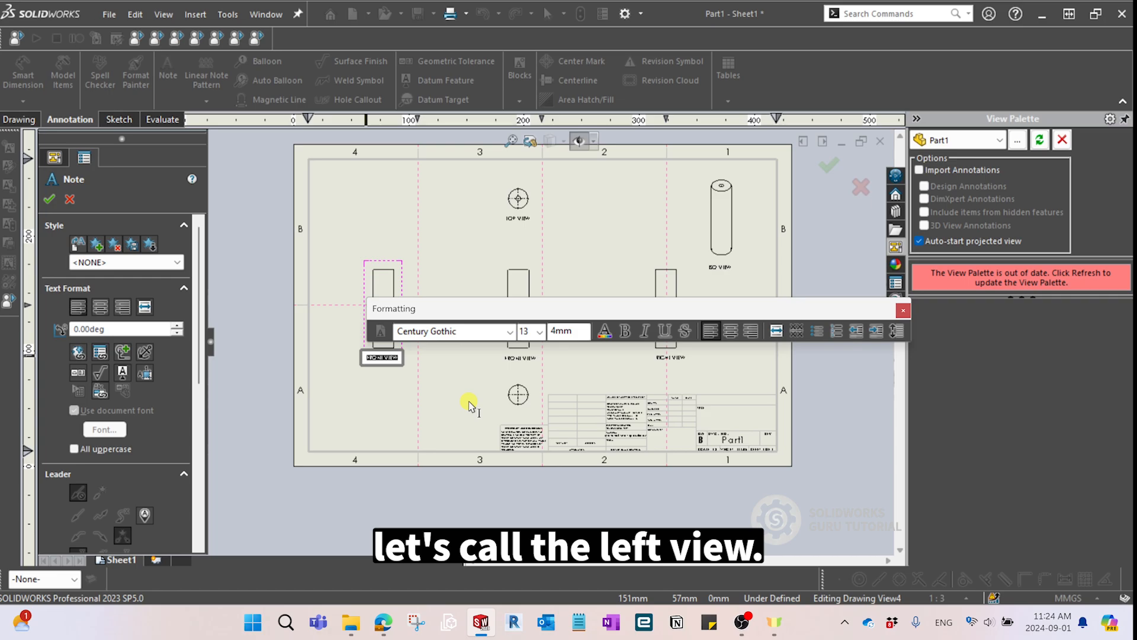
pyautogui.press('Delete')
pyautogui.write('LEFT V')
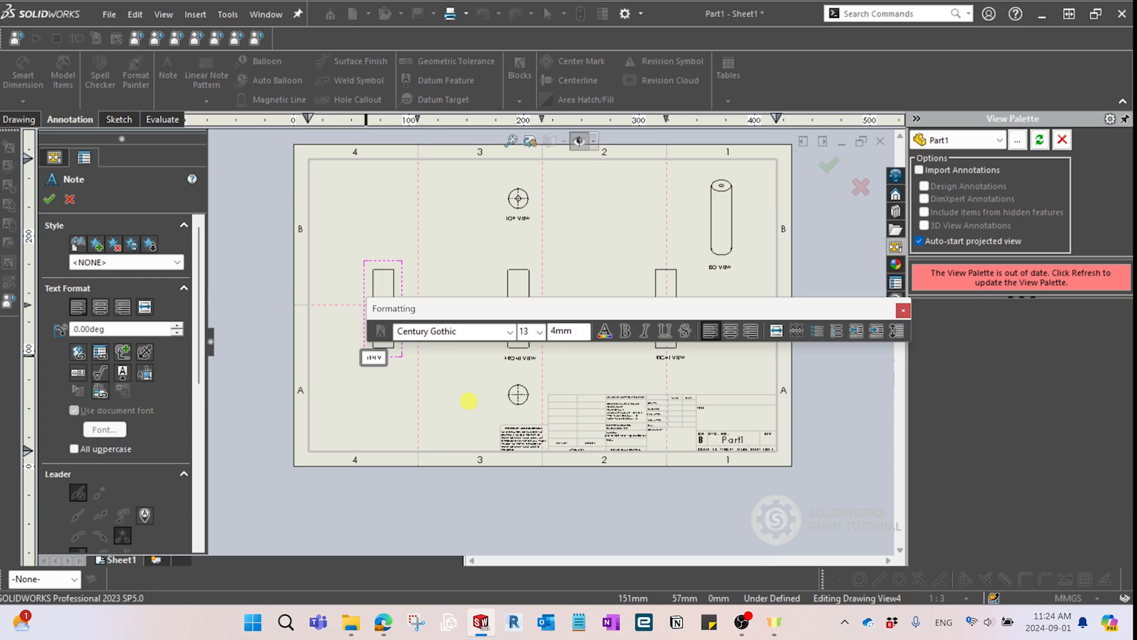
pyautogui.click(392, 398)
# Place a note beneath the bottom view, change its text to BOTTOM VIEW, and end the Note command.
pyautogui.scroll(-3, 440, 382)
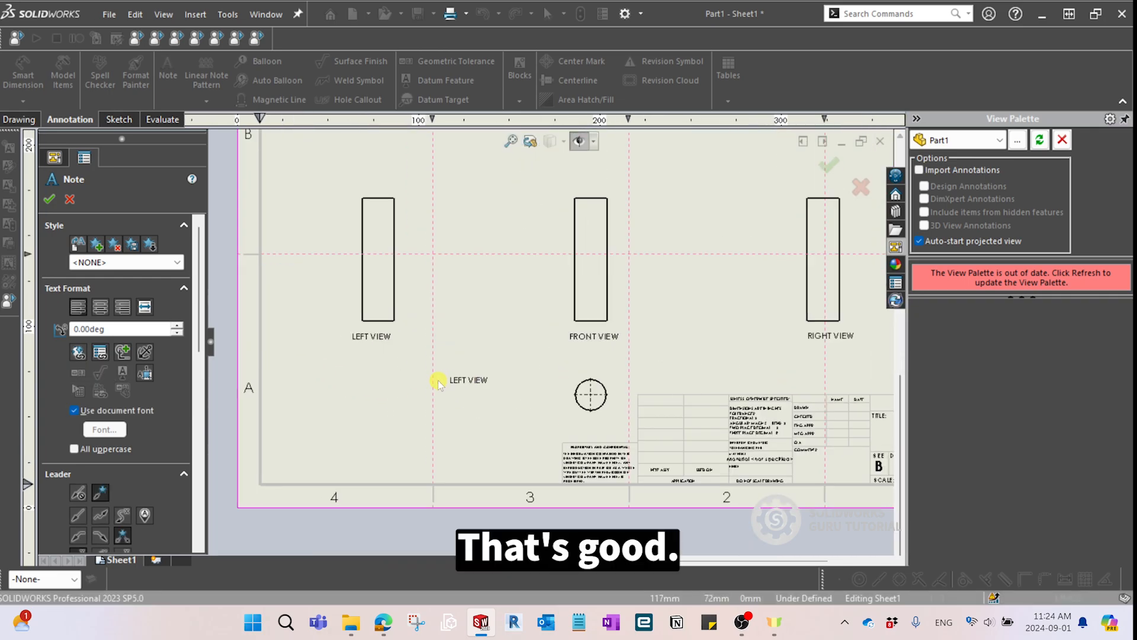
pyautogui.moveTo(499, 389); pyautogui.dragTo(532, 446, button='middle')
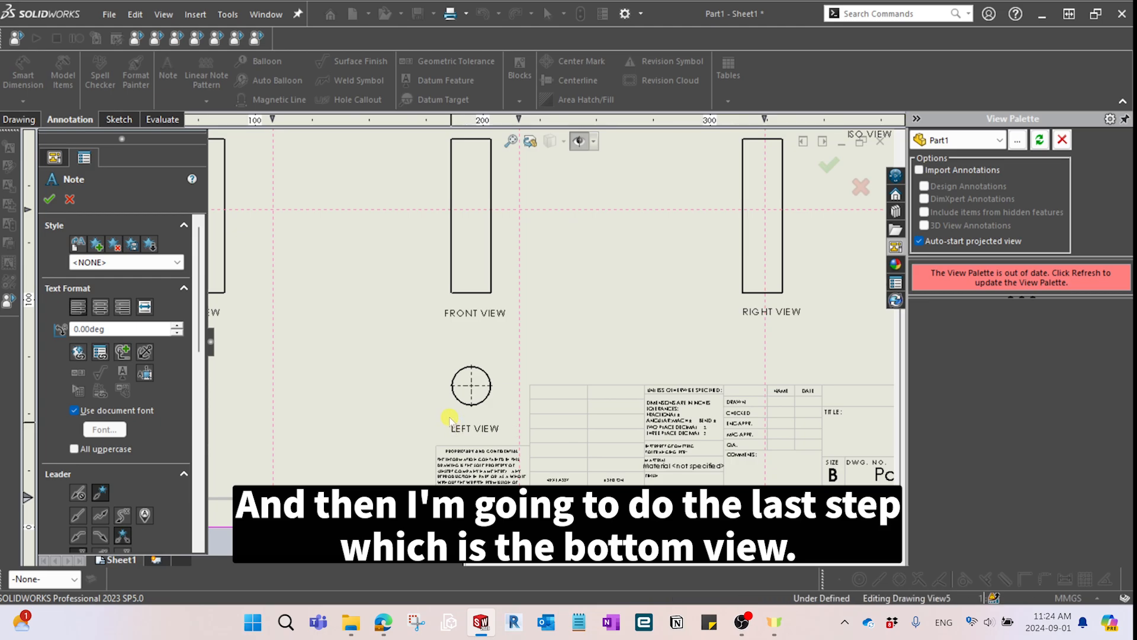
pyautogui.click(446, 419)
pyautogui.press('Left')
pyautogui.press('Delete')
pyautogui.press('Delete')
pyautogui.press('Delete')
pyautogui.press('Delete')
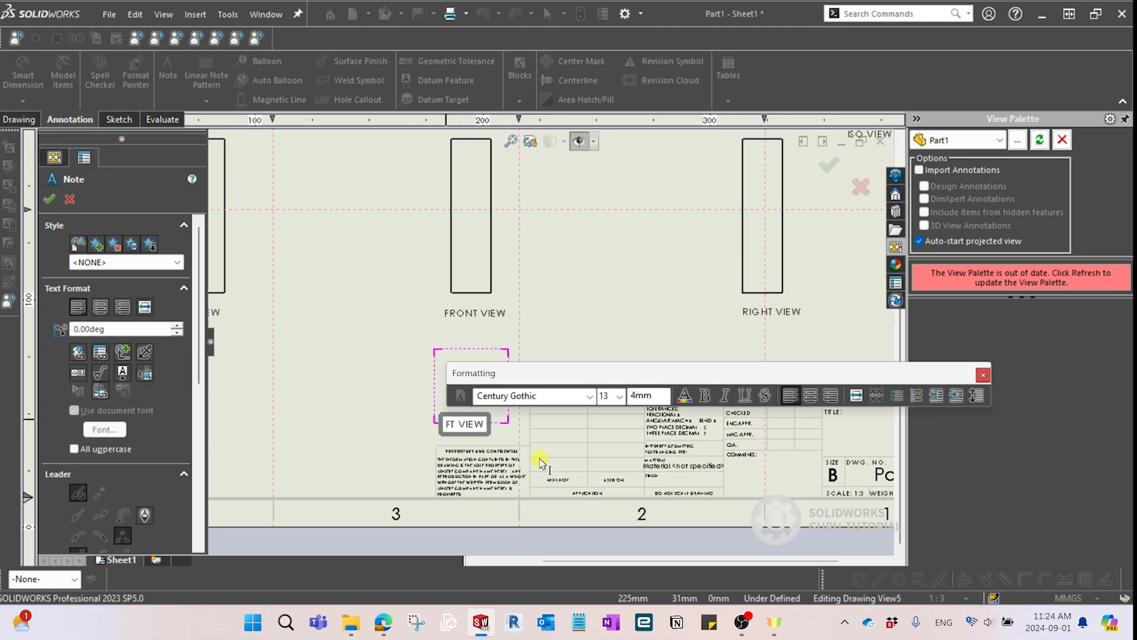
pyautogui.write('BOTTOM')
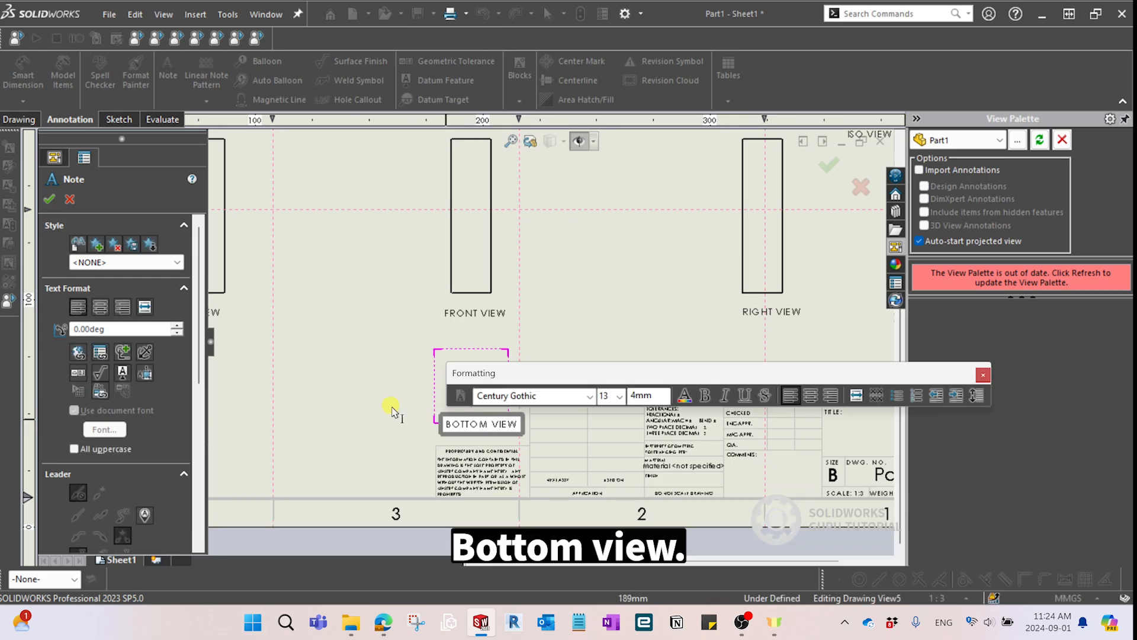
pyautogui.press('Escape')
pyautogui.press('Escape')
# Shift the BOTTOM VIEW note slightly so it is centred under the bottom view.
pyautogui.scroll(-3, 450, 388)
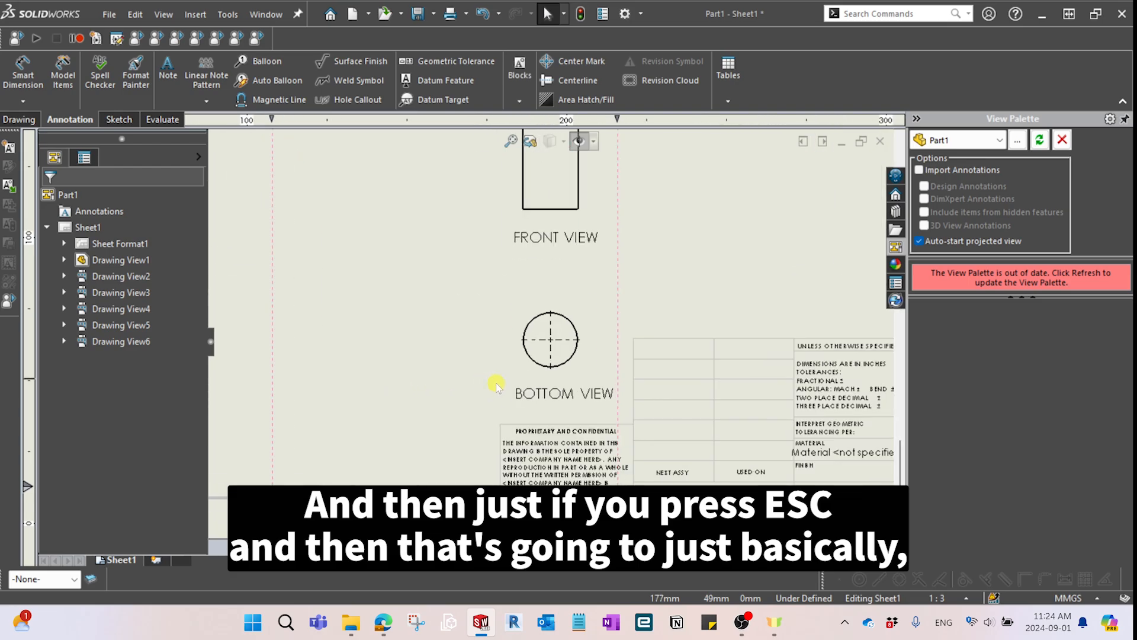
pyautogui.click(546, 395)
pyautogui.moveTo(545, 393); pyautogui.dragTo(541, 393)
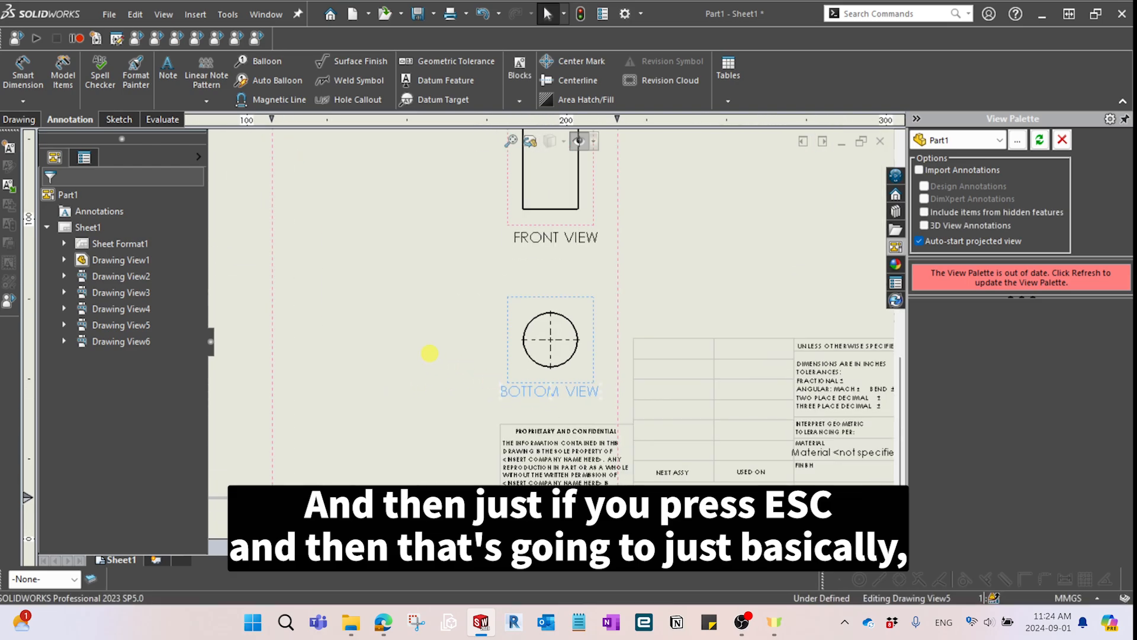
# Centre the LEFT VIEW, FRONT VIEW and RIGHT VIEW notes beneath their respective views.
pyautogui.scroll(4, 399, 324)
pyautogui.scroll(-1, 400, 321)
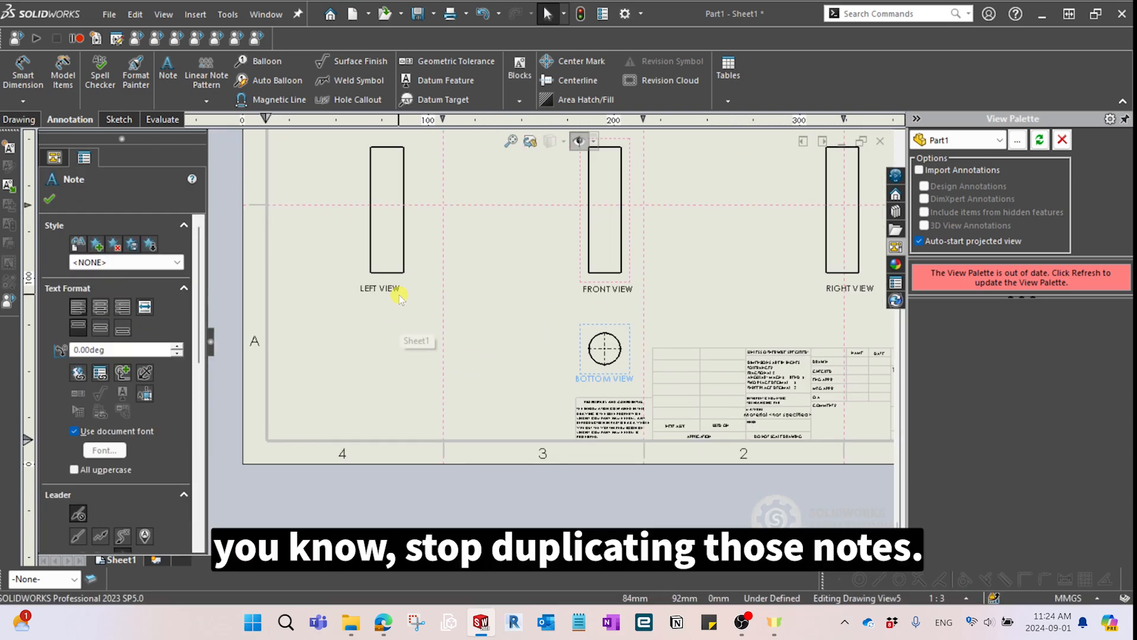
pyautogui.click(400, 293)
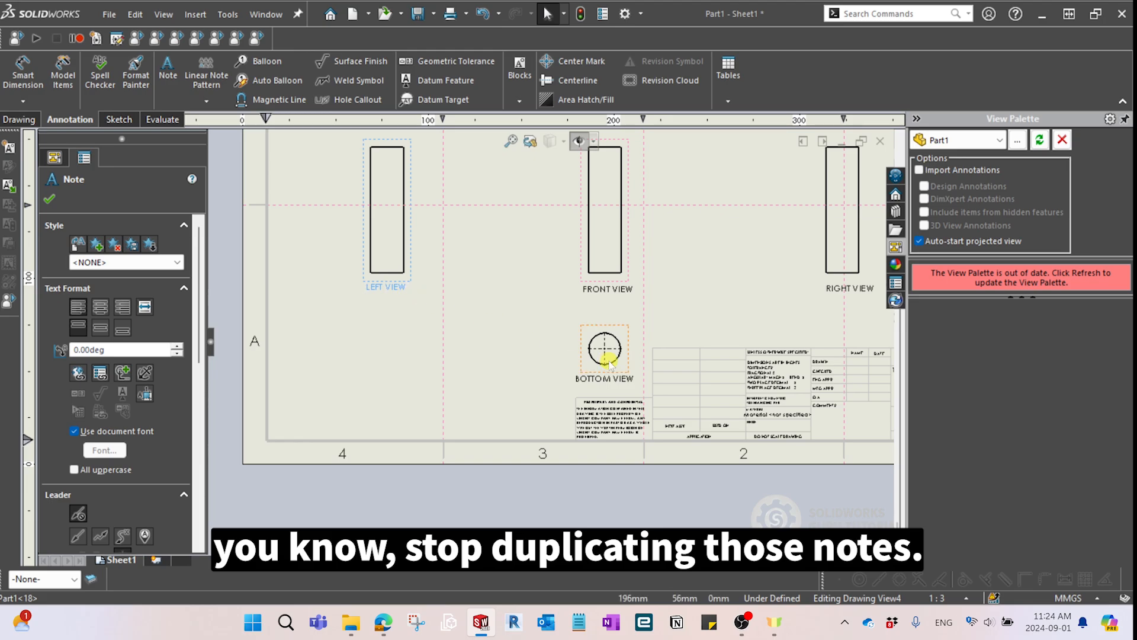
pyautogui.click(619, 322)
pyautogui.click(626, 292)
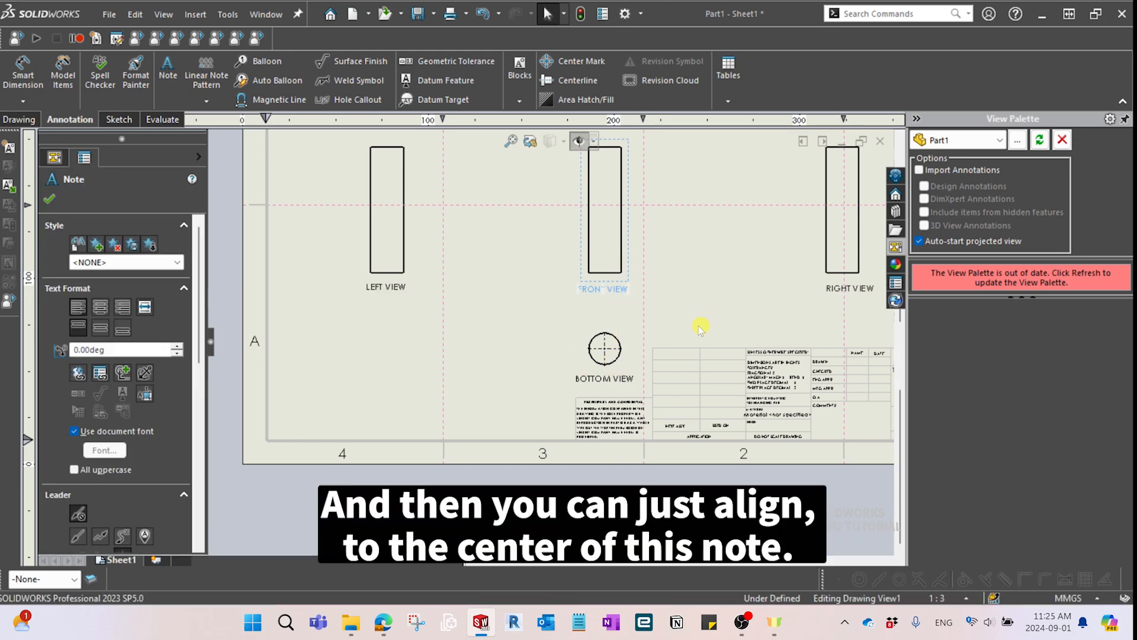
pyautogui.scroll(4, 701, 325)
pyautogui.scroll(-5, 768, 308)
pyautogui.moveTo(748, 311); pyautogui.dragTo(740, 308)
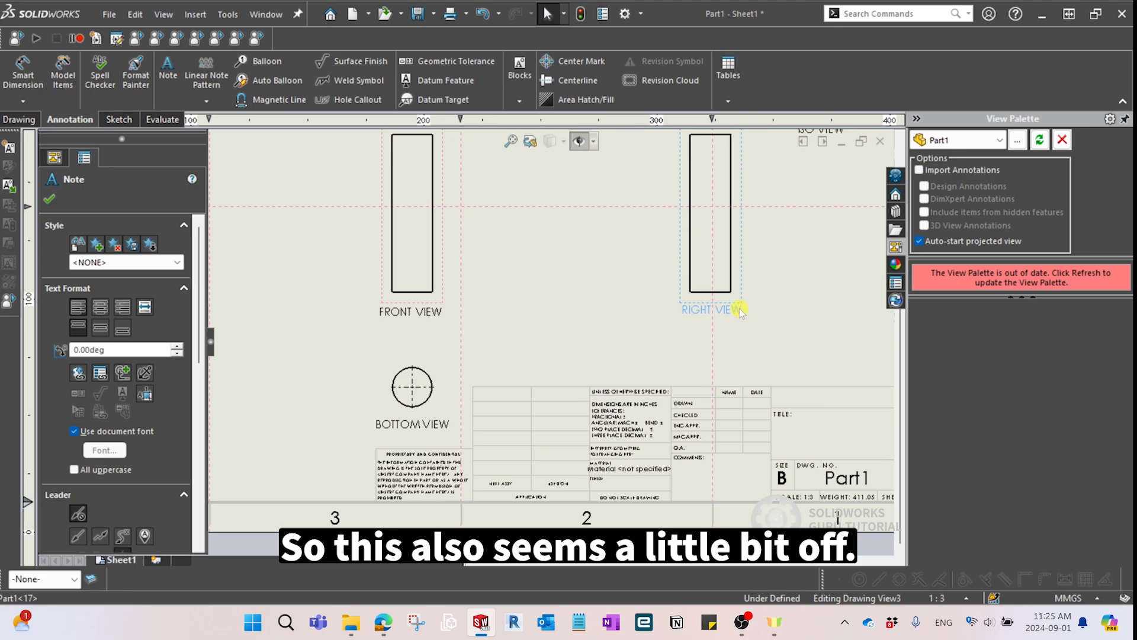
pyautogui.scroll(3, 604, 305)
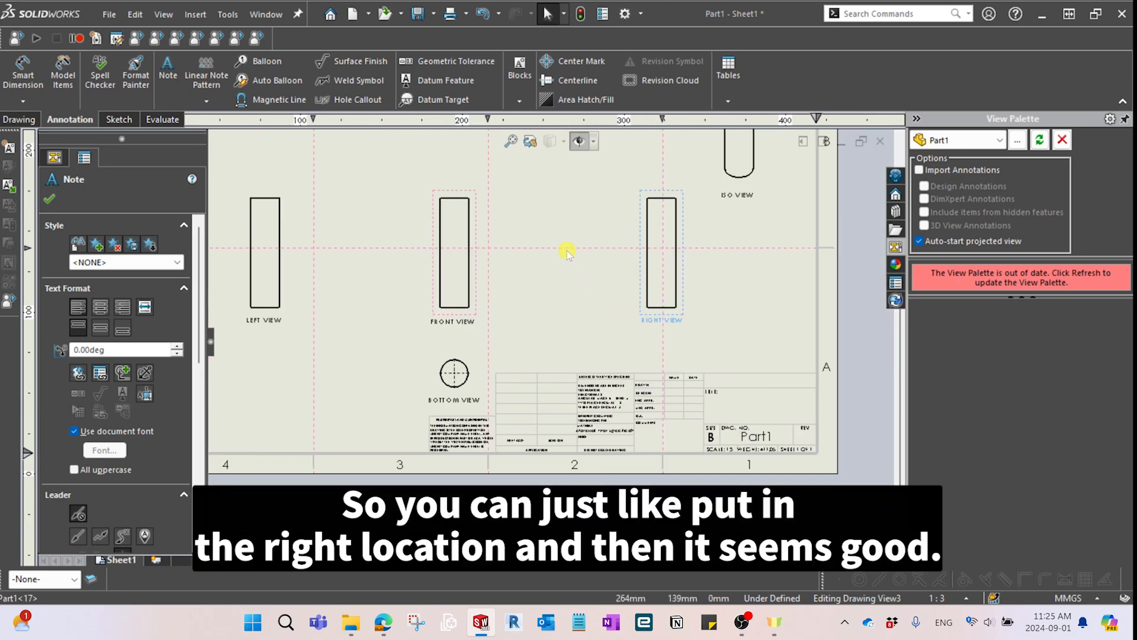
pyautogui.scroll(3, 642, 211)
pyautogui.scroll(-5, 487, 260)
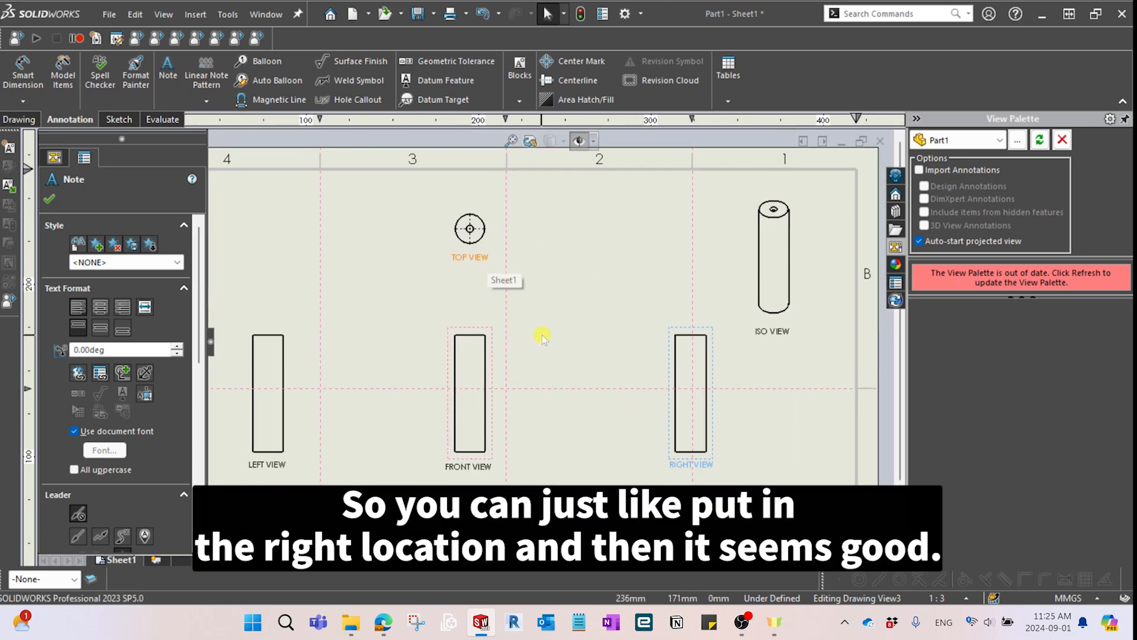
pyautogui.scroll(3, 594, 325)
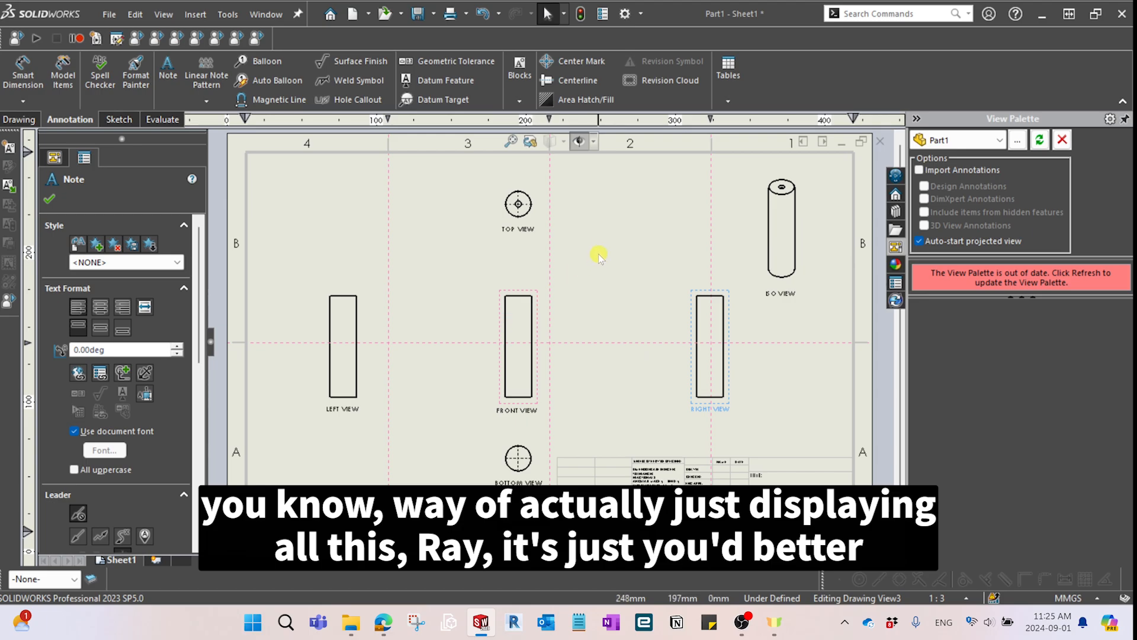
pyautogui.scroll(-2, 598, 256)
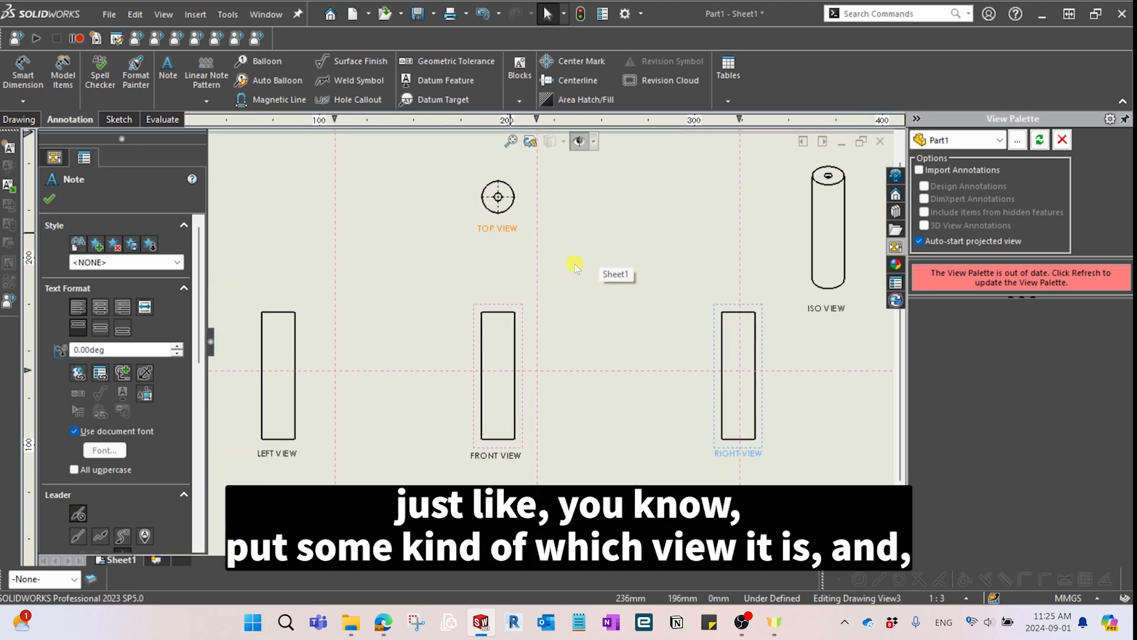
# Add a Smart Dimension for the outer circle's diameter in the top view, placed diagonally up and to the right of the circle.
pyautogui.scroll(4, 578, 267)
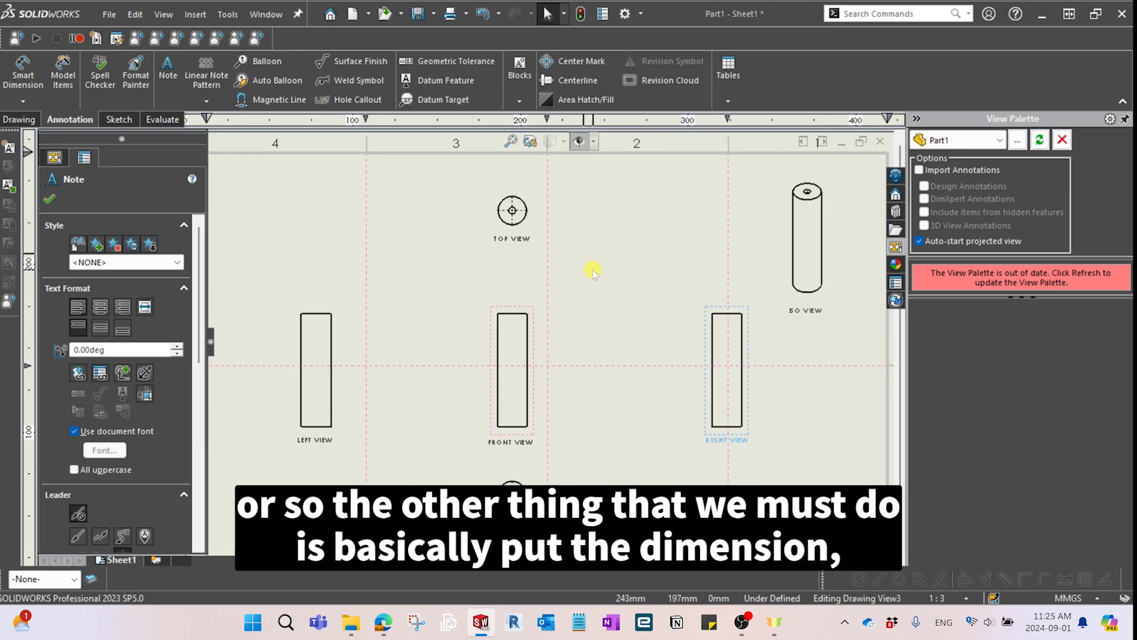
pyautogui.scroll(-1, 595, 276)
pyautogui.scroll(2, 620, 362)
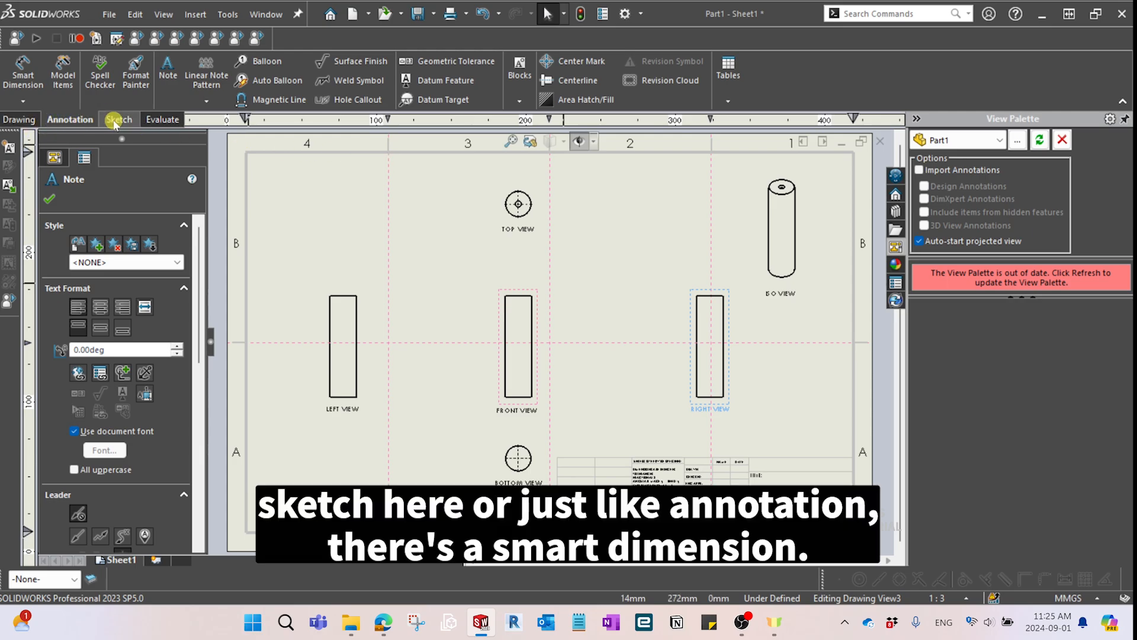
pyautogui.click(119, 120)
pyautogui.click(87, 121)
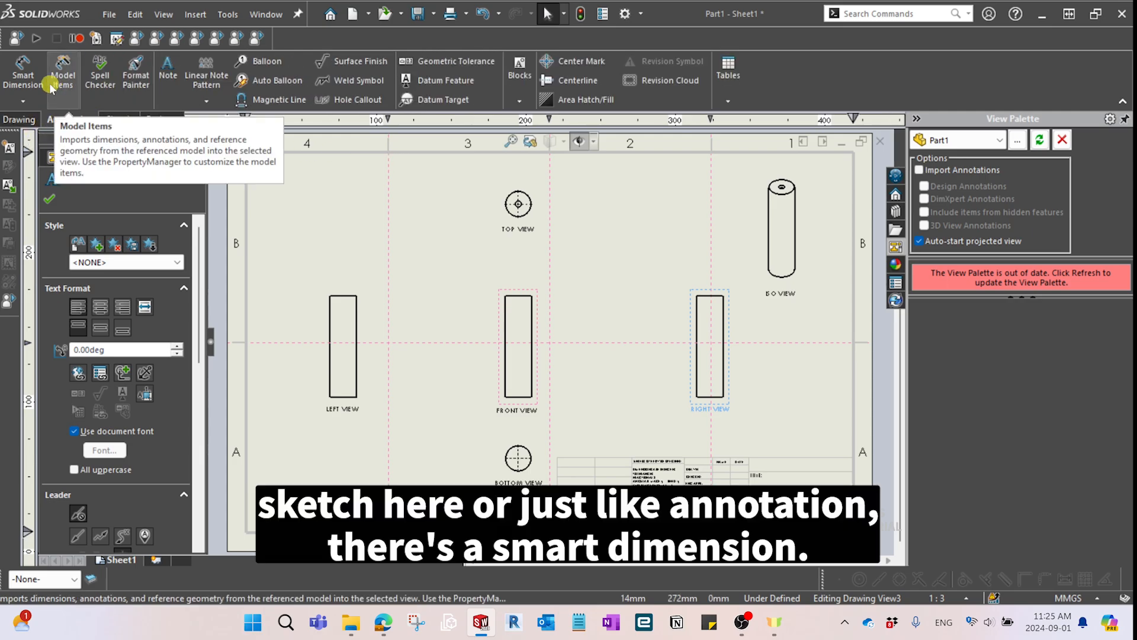
pyautogui.click(26, 75)
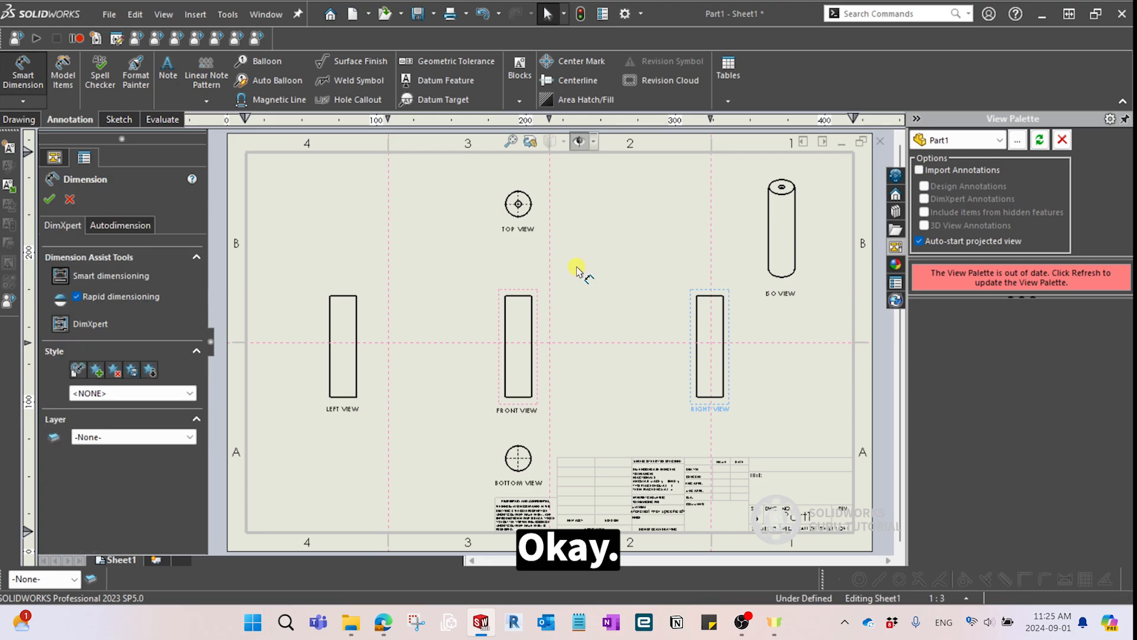
pyautogui.scroll(-3, 541, 211)
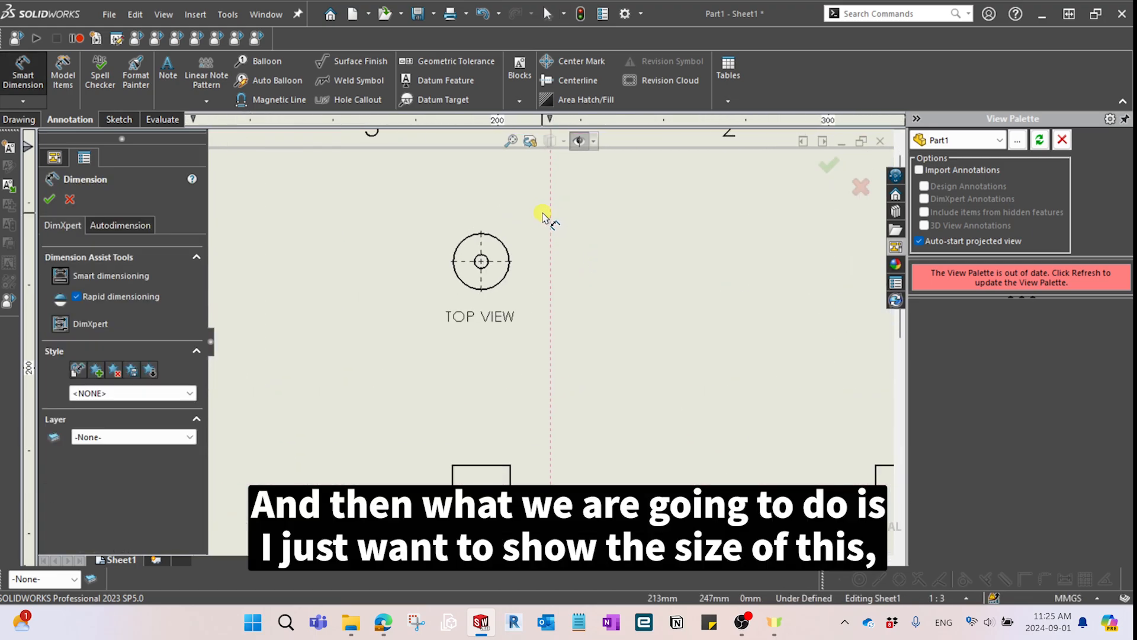
pyautogui.click(505, 249)
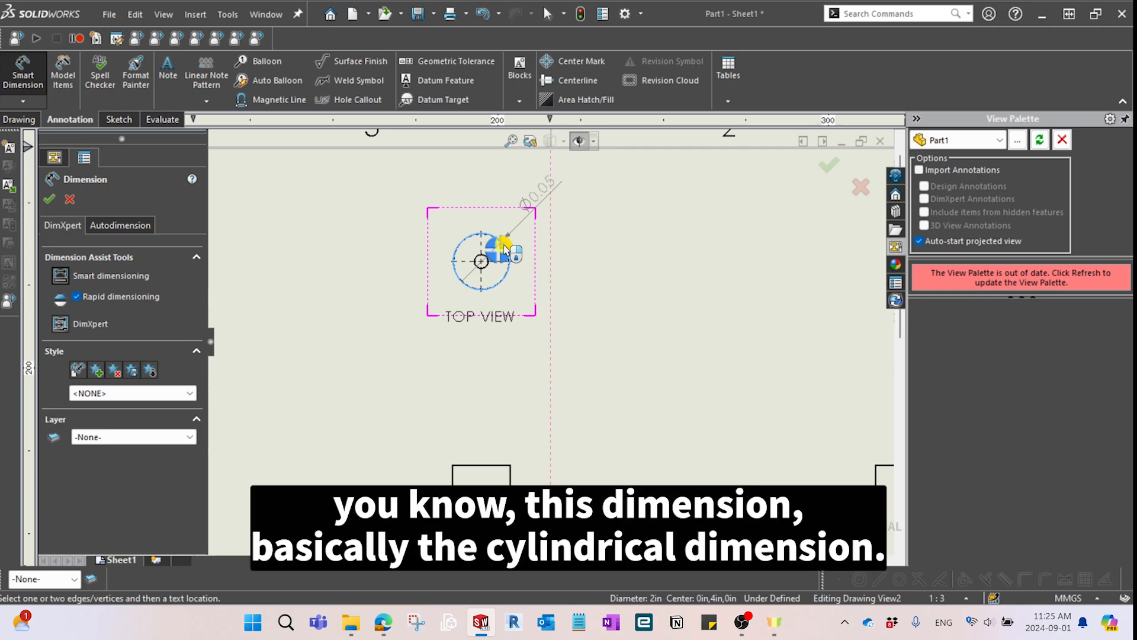
pyautogui.click(504, 249)
pyautogui.click(563, 201)
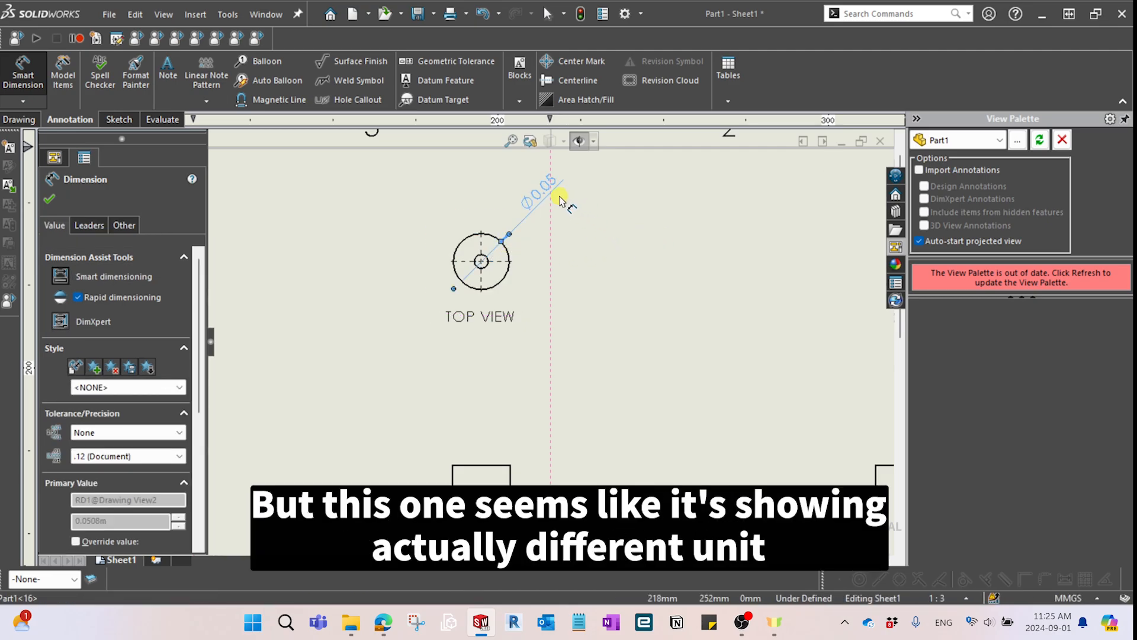
# Switch the drawing's unit system to IPS.
pyautogui.click(1073, 598)
pyautogui.click(1057, 554)
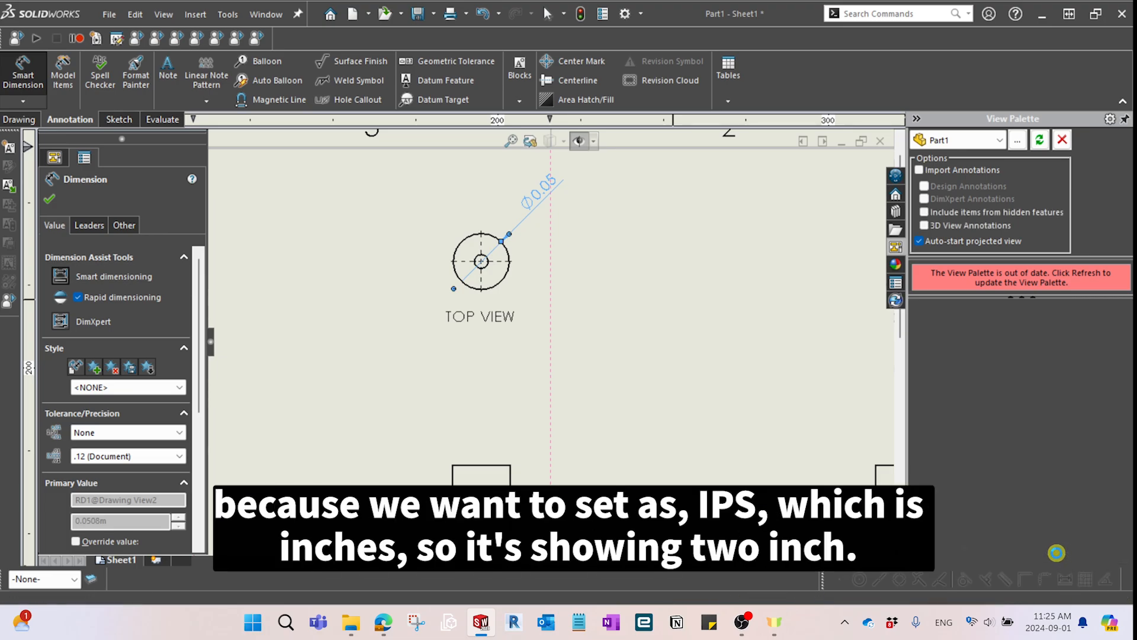
pyautogui.click(628, 310)
# Dimension the diameter of the small centre hole in the top view, placing the text right of the view, and end the command.
pyautogui.scroll(1, 628, 311)
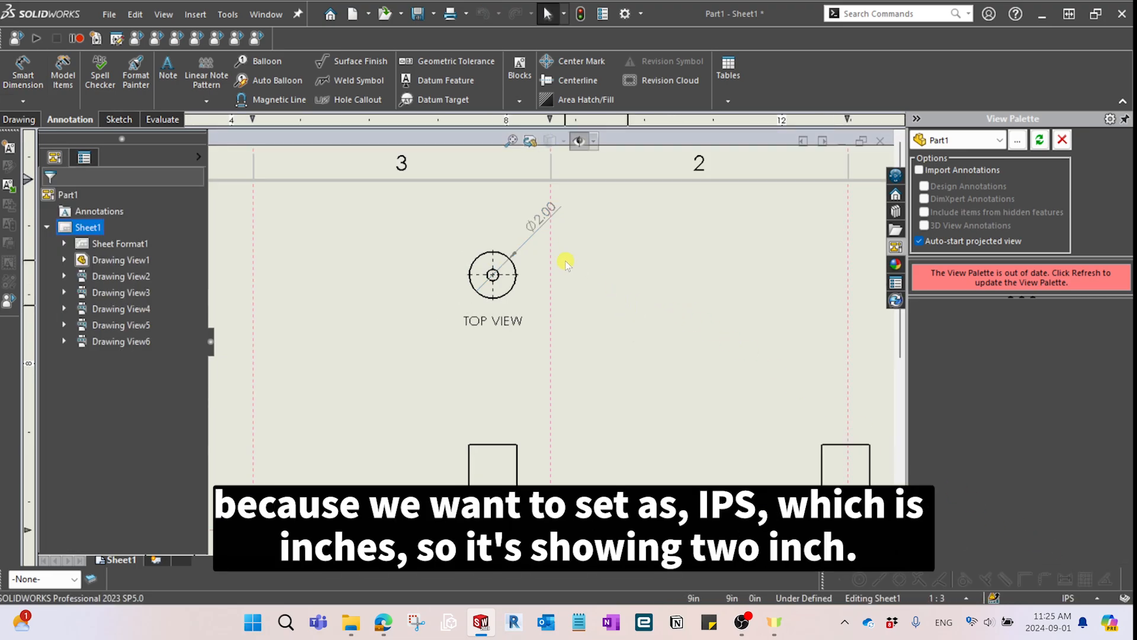
pyautogui.scroll(-2, 564, 257)
pyautogui.scroll(-1, 494, 307)
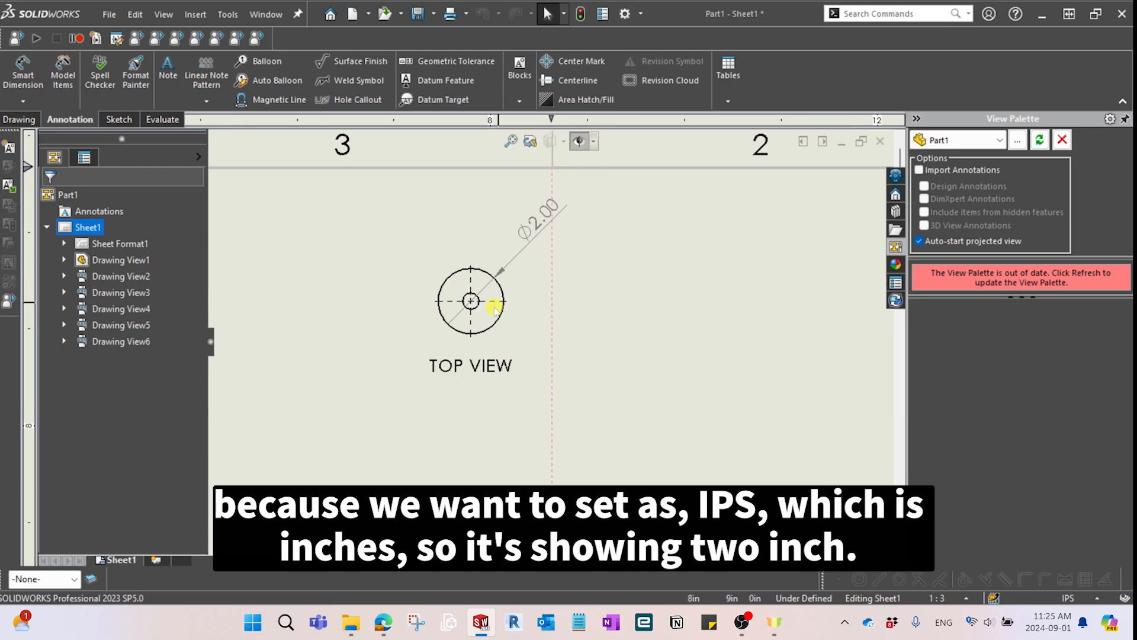
pyautogui.scroll(-1, 568, 304)
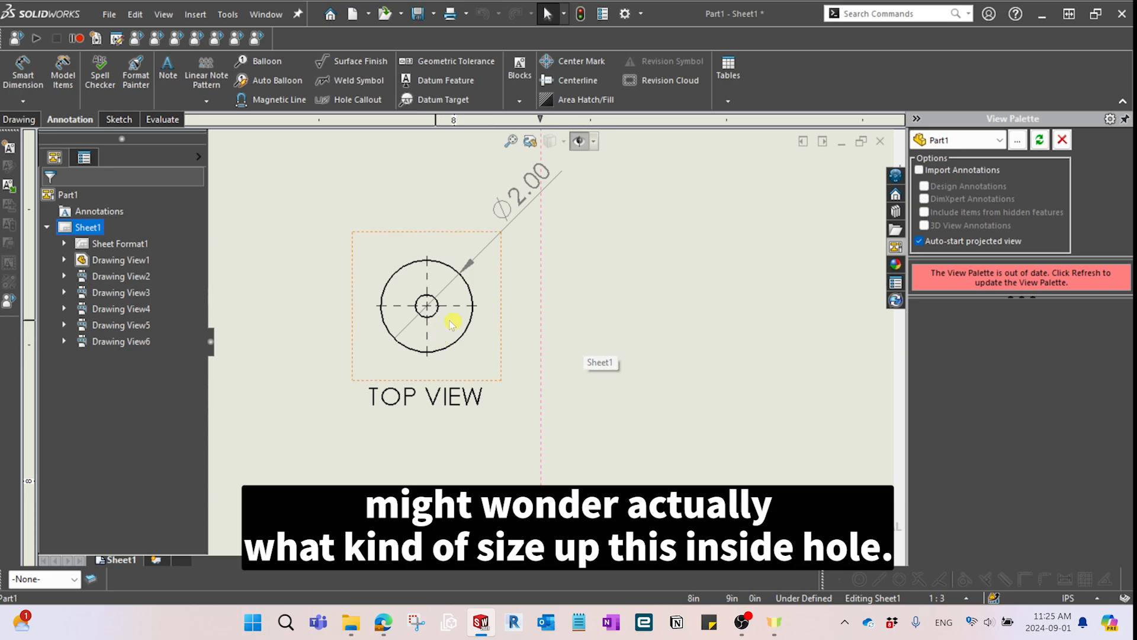
pyautogui.press('d')
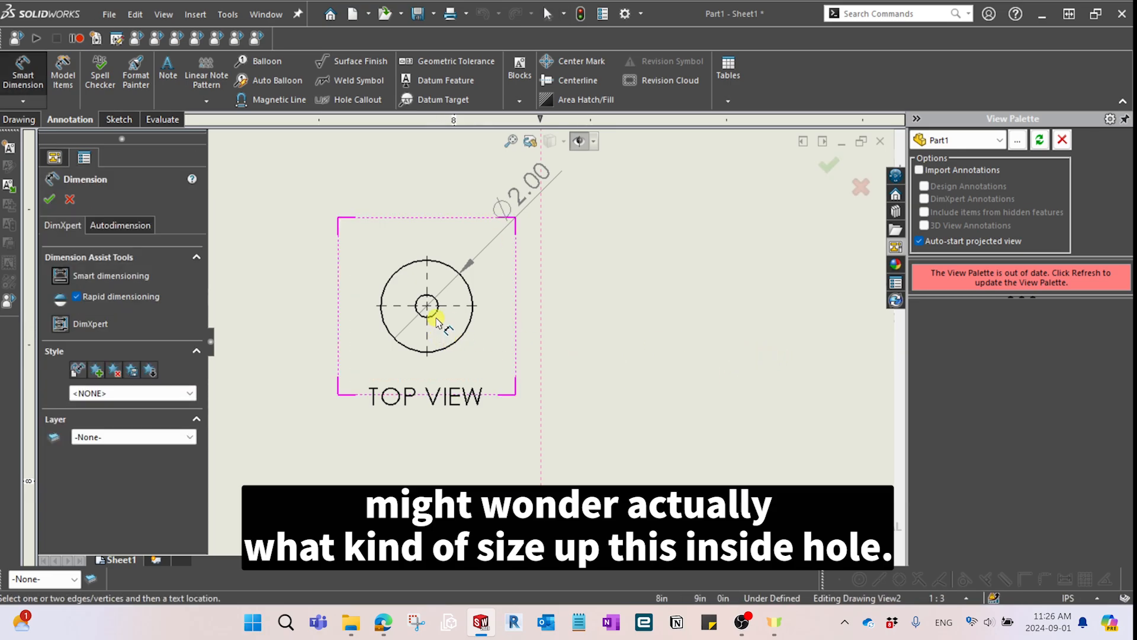
pyautogui.click(436, 316)
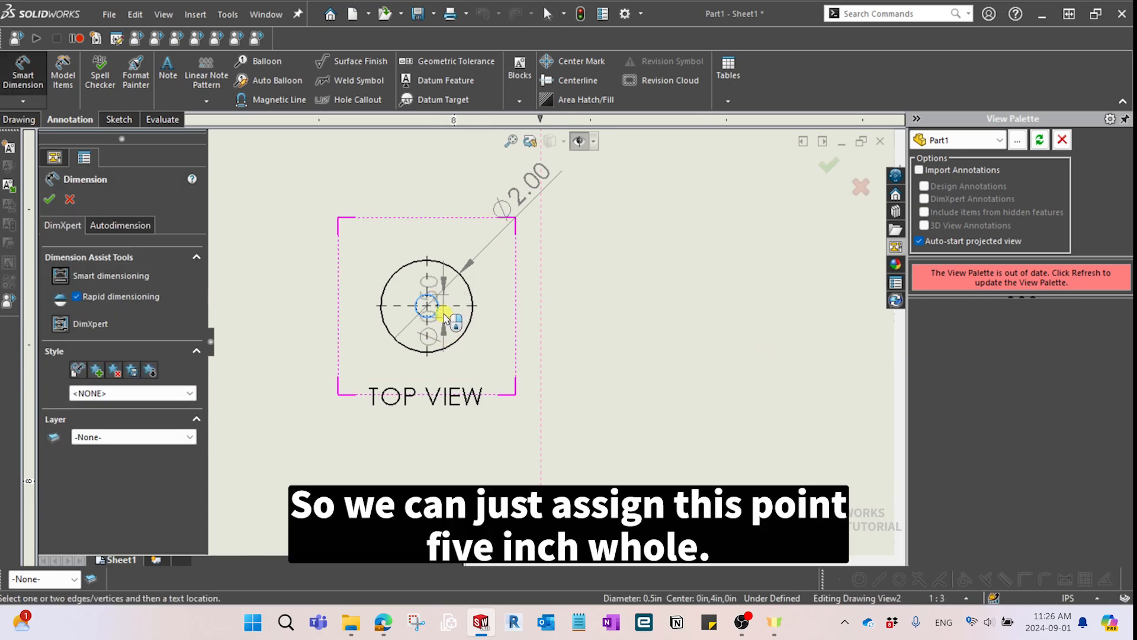
pyautogui.click(584, 344)
pyautogui.press('Escape')
# Dimension the front view's full height along its right edge, placing it just right of the view, and end the command.
pyautogui.scroll(-7, 622, 370)
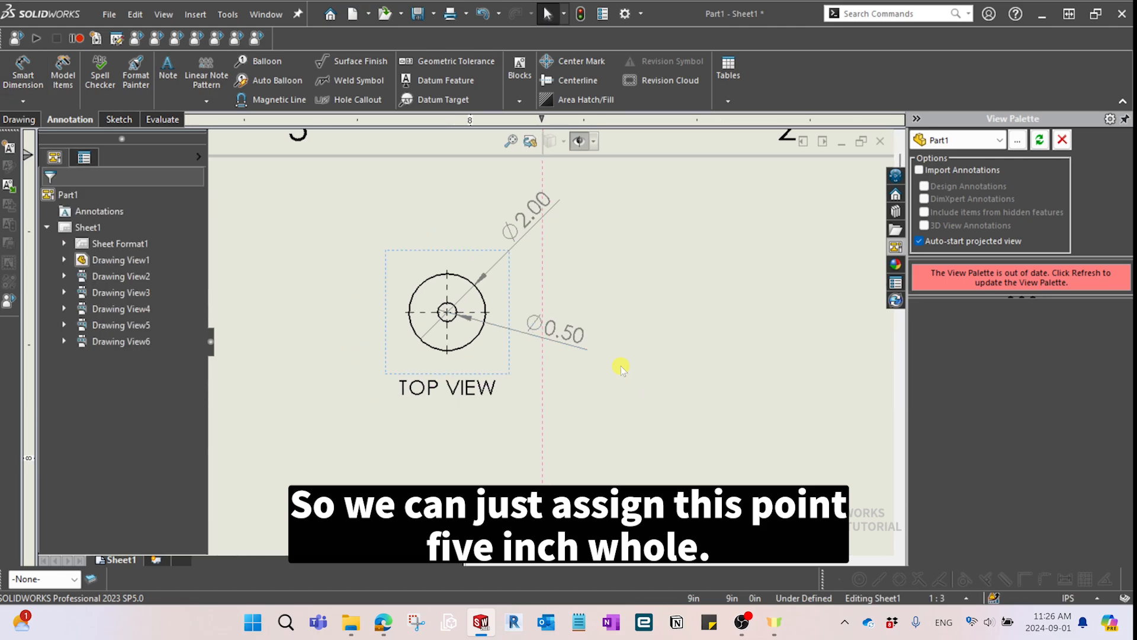
pyautogui.scroll(-1, 452, 373)
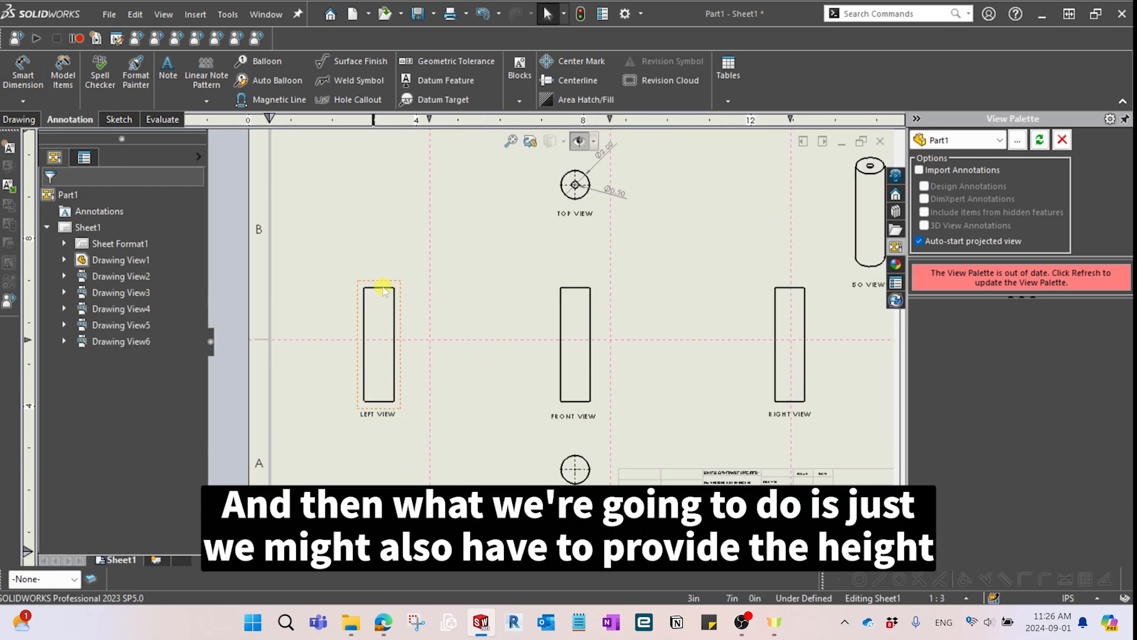
pyautogui.click(477, 385)
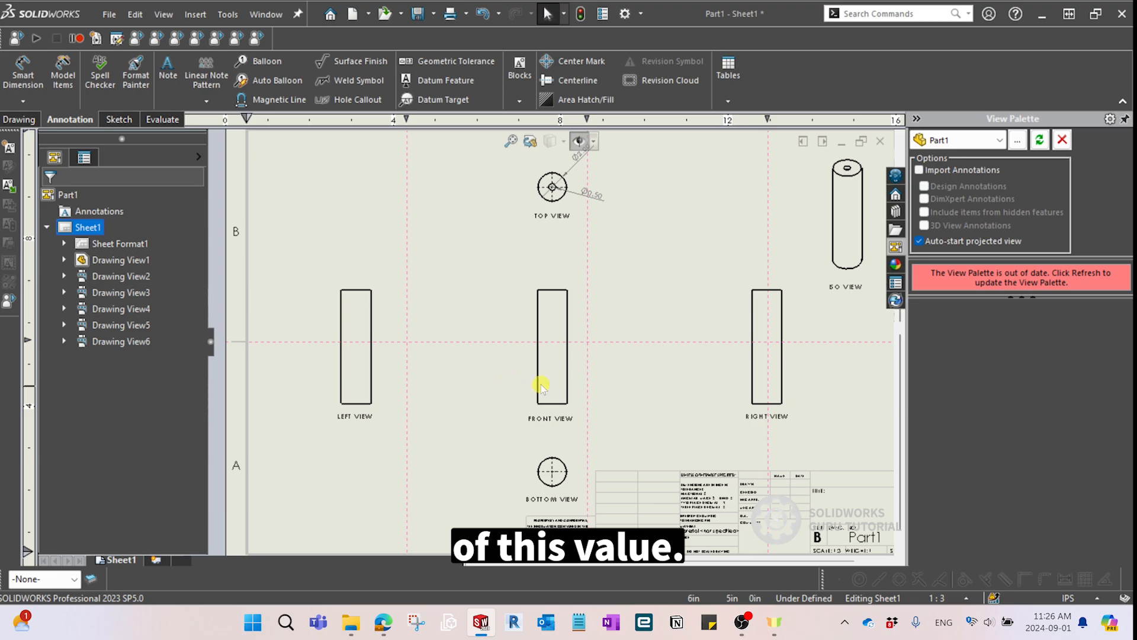
pyautogui.moveTo(542, 387); pyautogui.dragTo(537, 370, button='right')
pyautogui.scroll(-2, 540, 379)
pyautogui.scroll(-4, 565, 400)
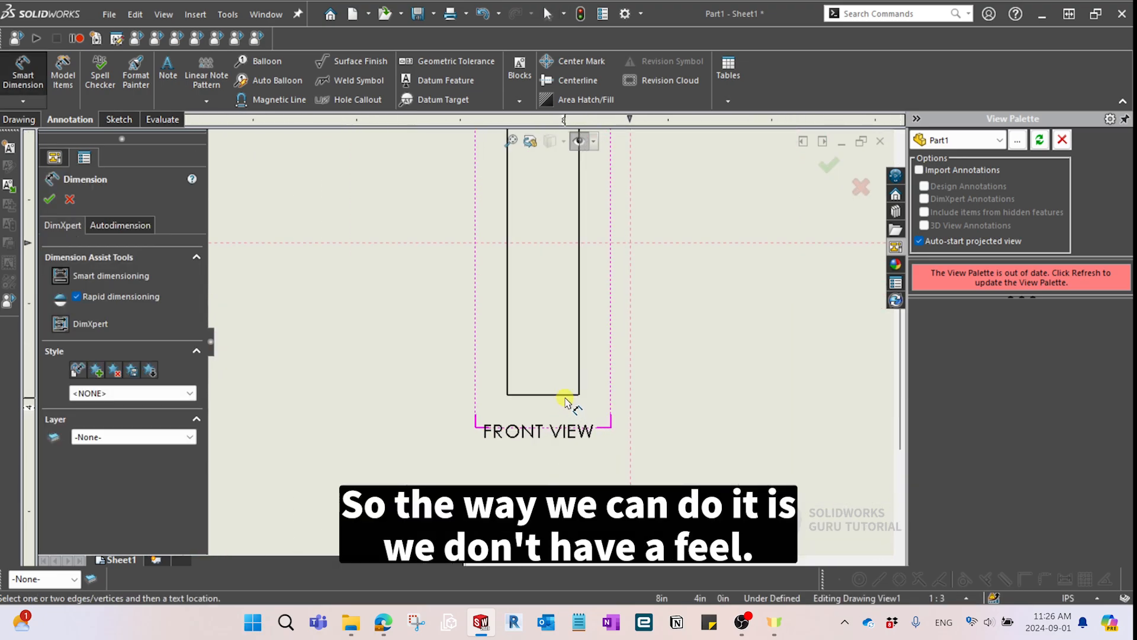
pyautogui.scroll(-4, 565, 400)
pyautogui.scroll(5, 622, 382)
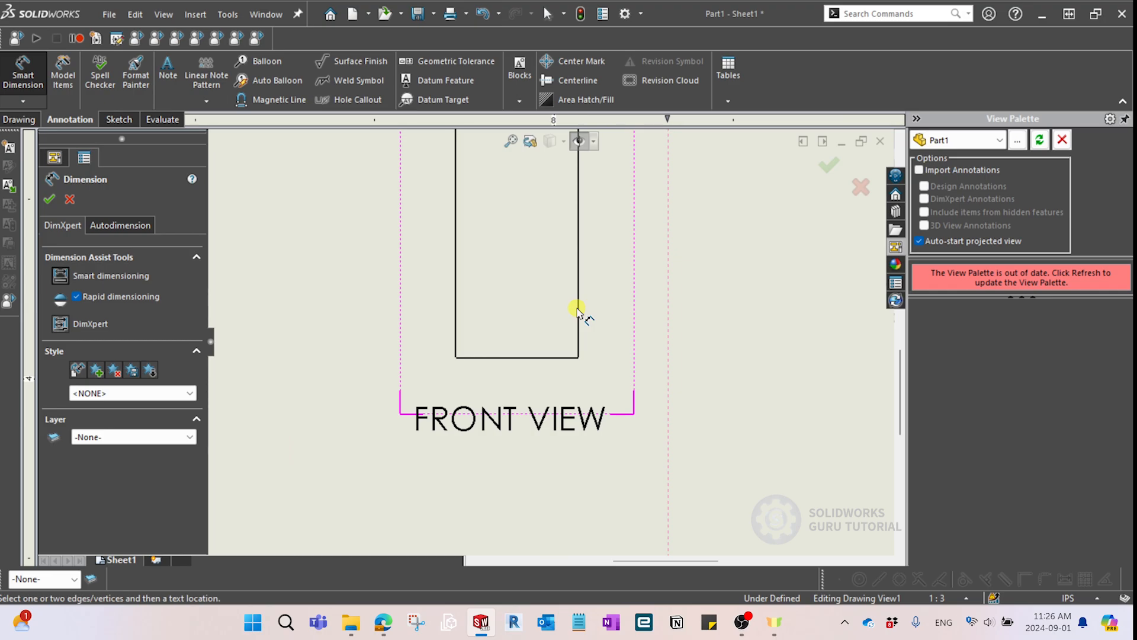
pyautogui.click(579, 311)
pyautogui.click(597, 286)
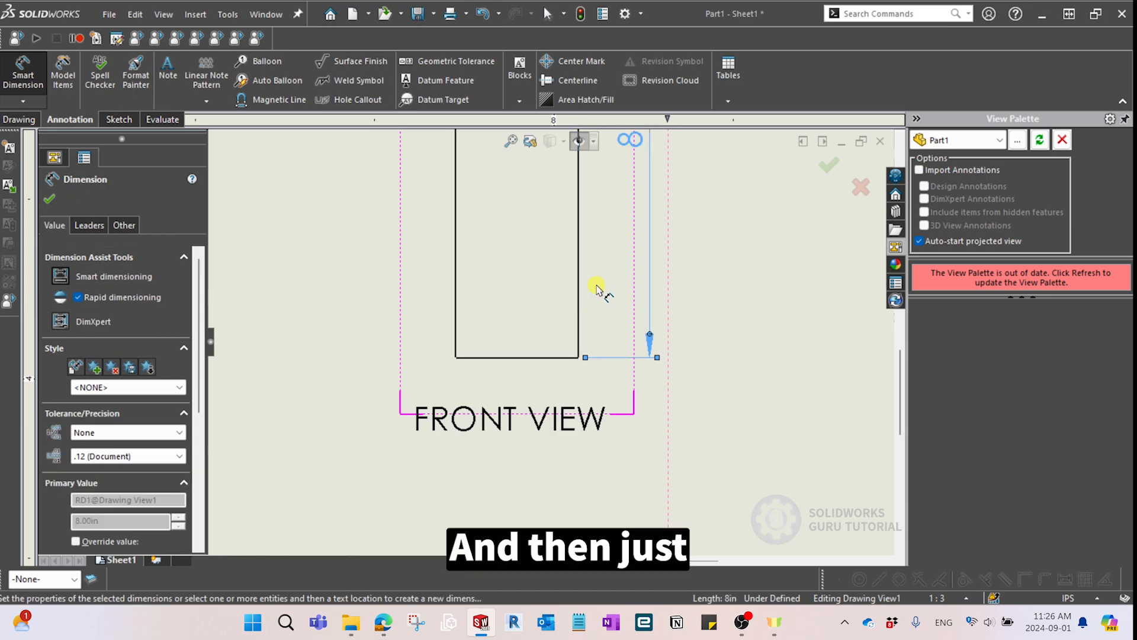
pyautogui.scroll(3, 592, 290)
pyautogui.scroll(5, 545, 302)
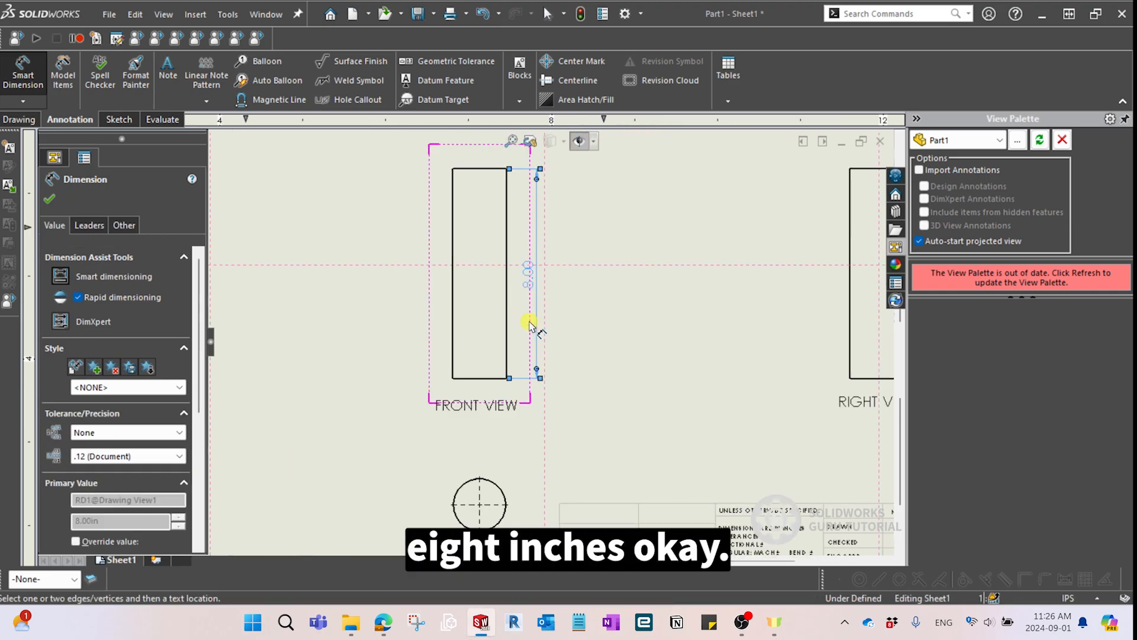
pyautogui.press('Escape')
pyautogui.scroll(-2, 696, 379)
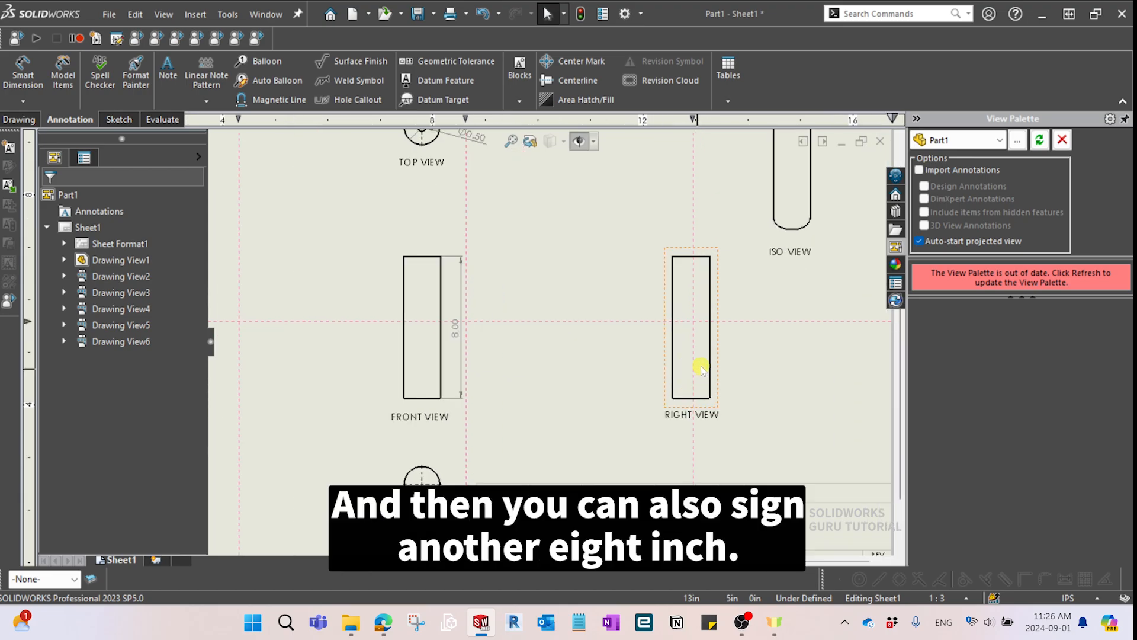
pyautogui.press('Return')
pyautogui.click(710, 360)
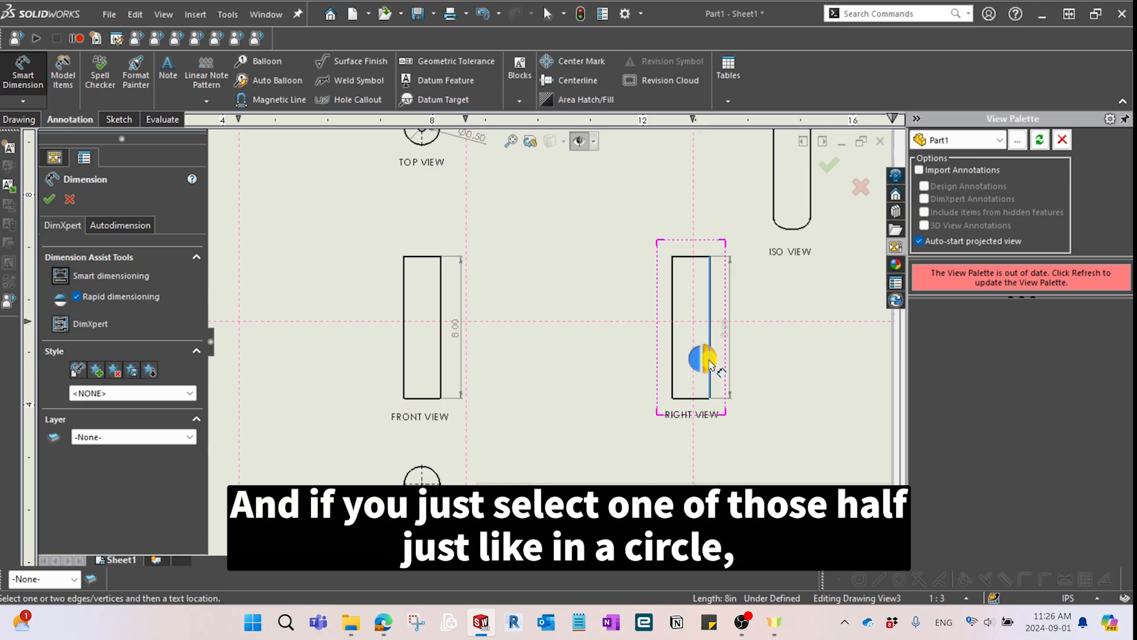
pyautogui.scroll(-2, 709, 363)
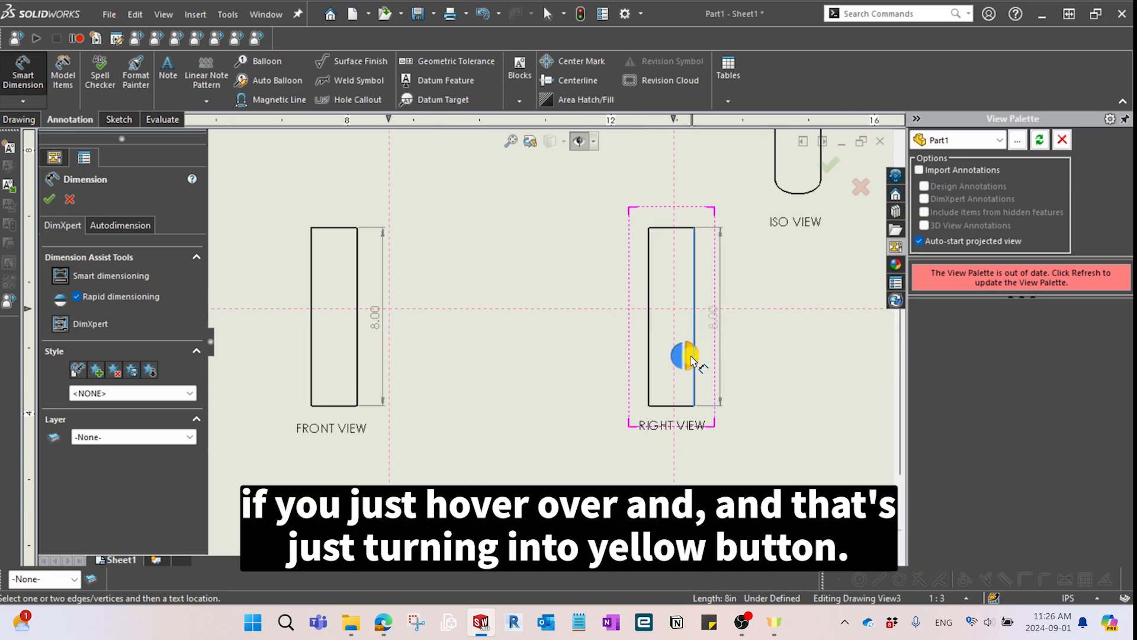
pyautogui.scroll(-2, 692, 360)
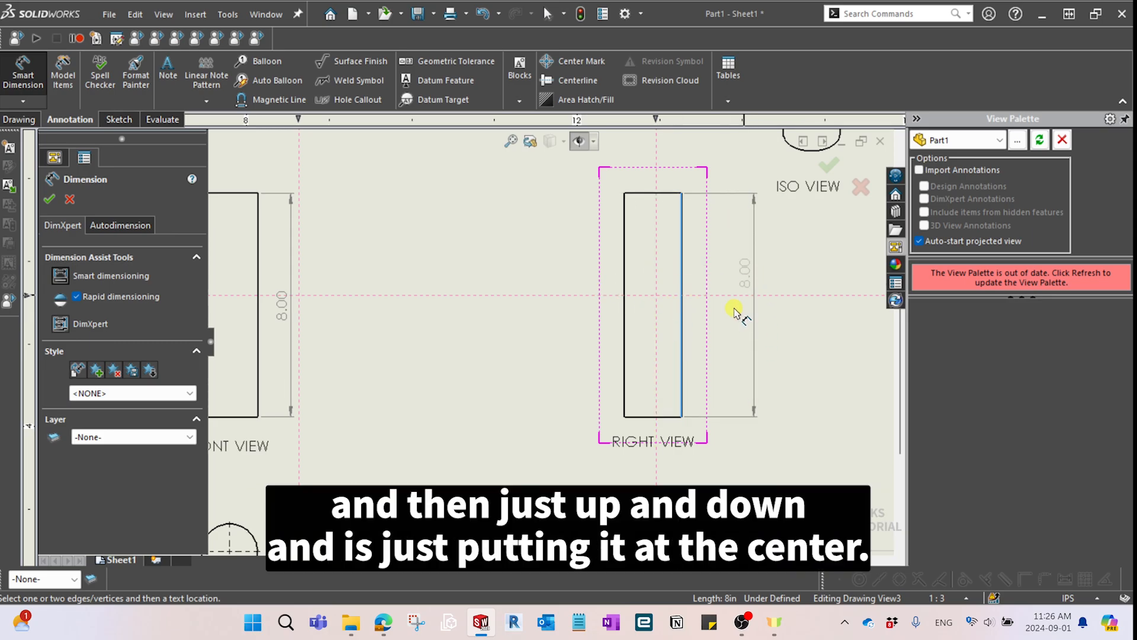
pyautogui.press('Escape')
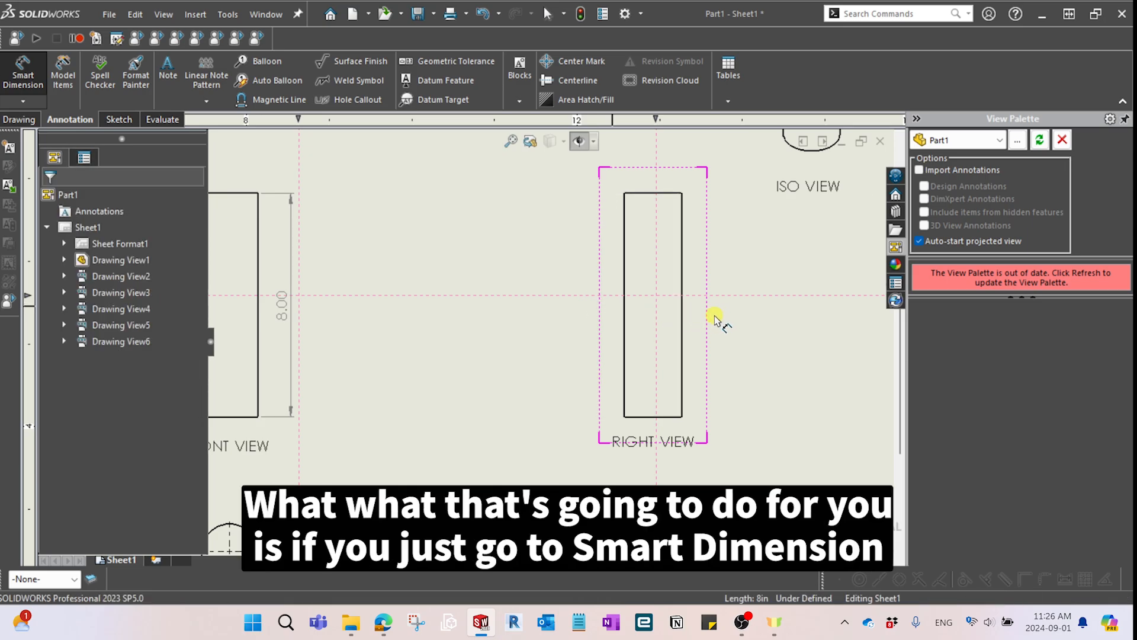
pyautogui.press('Escape')
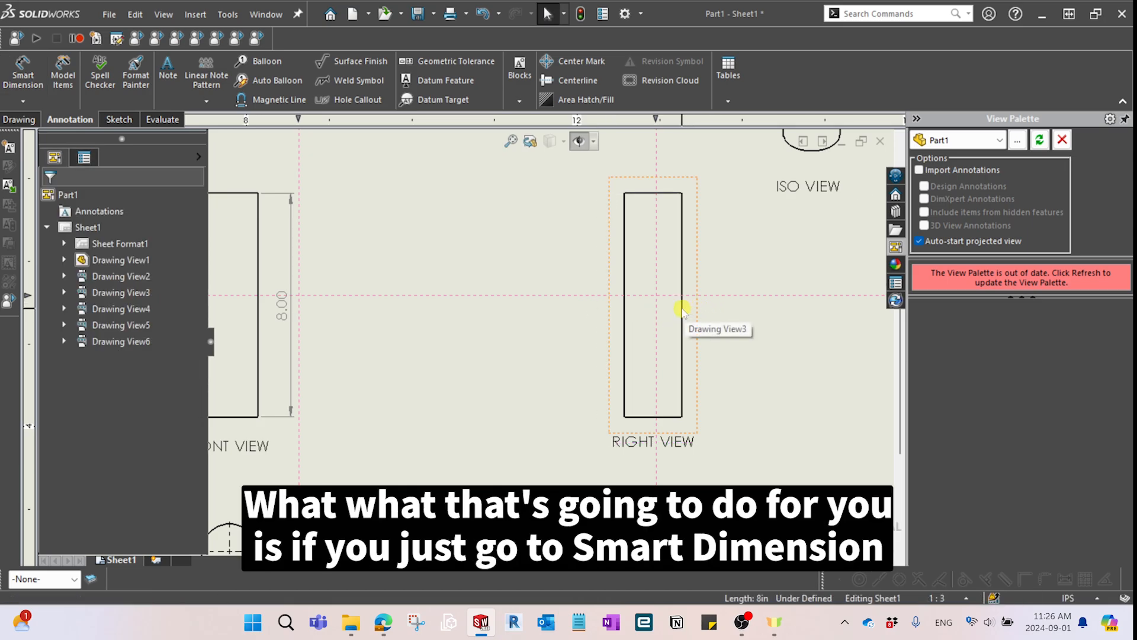
# Dimension the right view's height from its right edge, using rapid dimensioning to place it on the outer side.
pyautogui.click(682, 335)
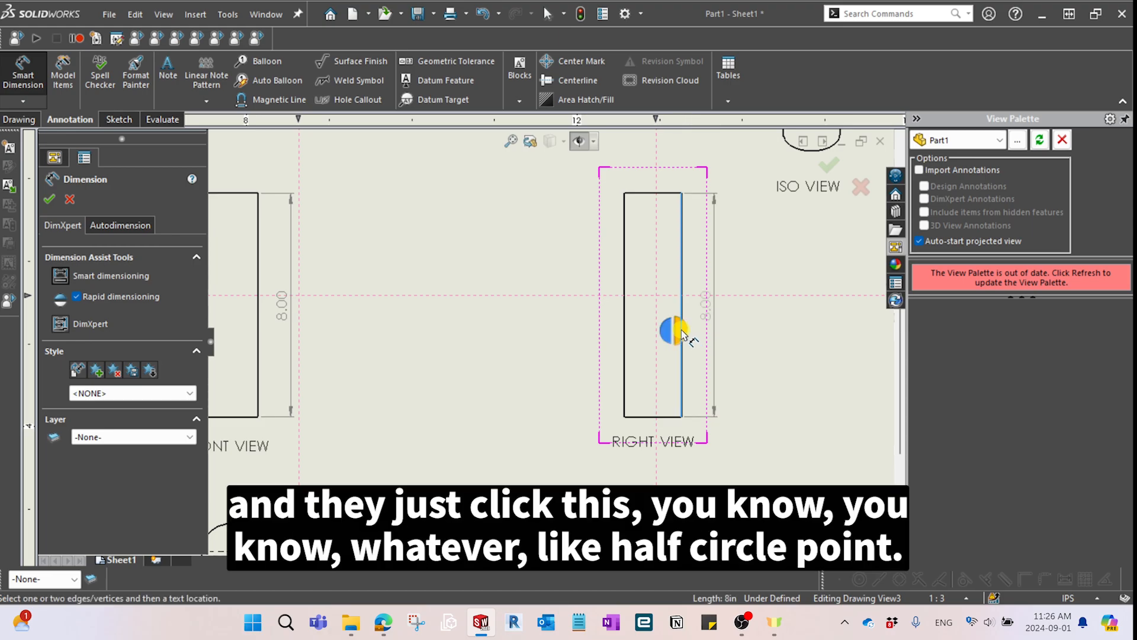
pyautogui.click(707, 304)
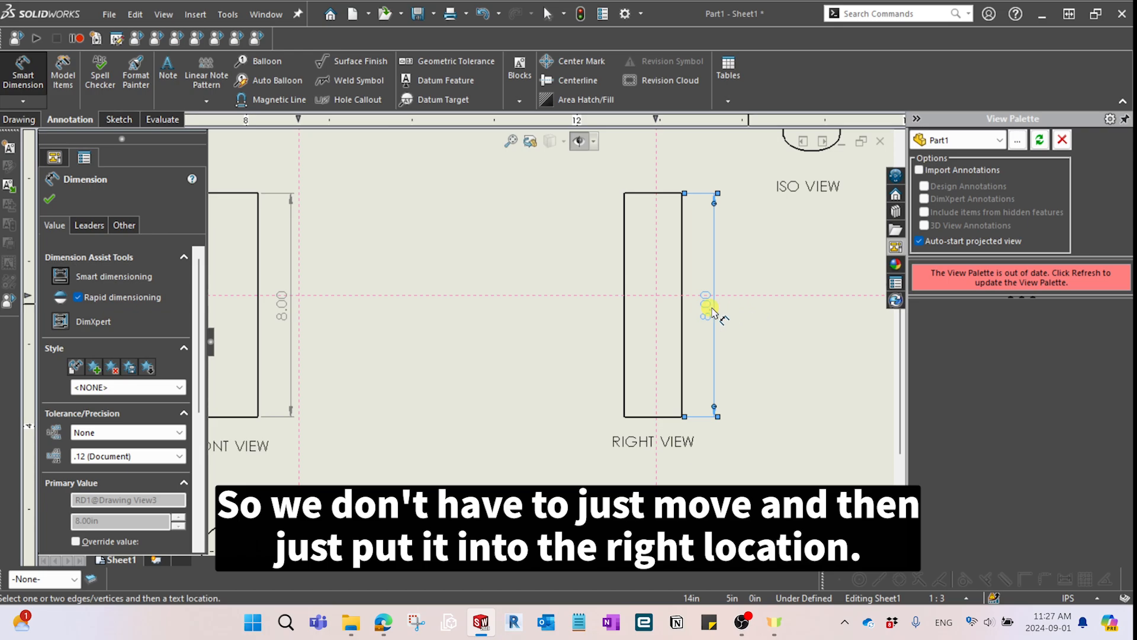
pyautogui.scroll(5, 541, 315)
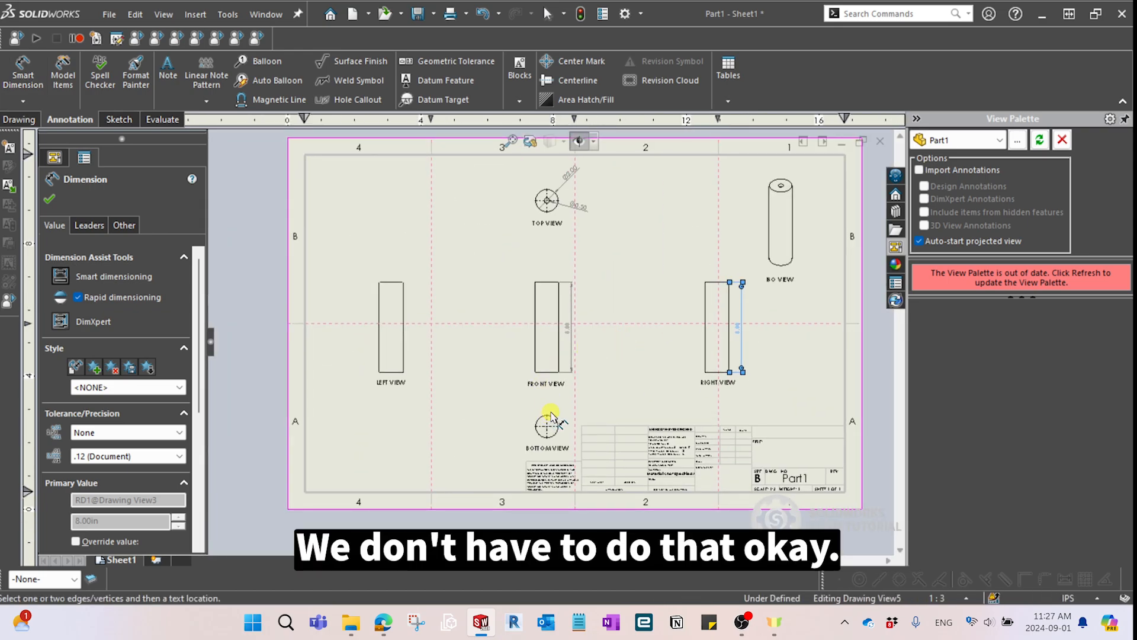
# Dimension the circle's diameter in the bottom view, using rapid dimensioning to place it at the upper left.
pyautogui.scroll(-3, 551, 411)
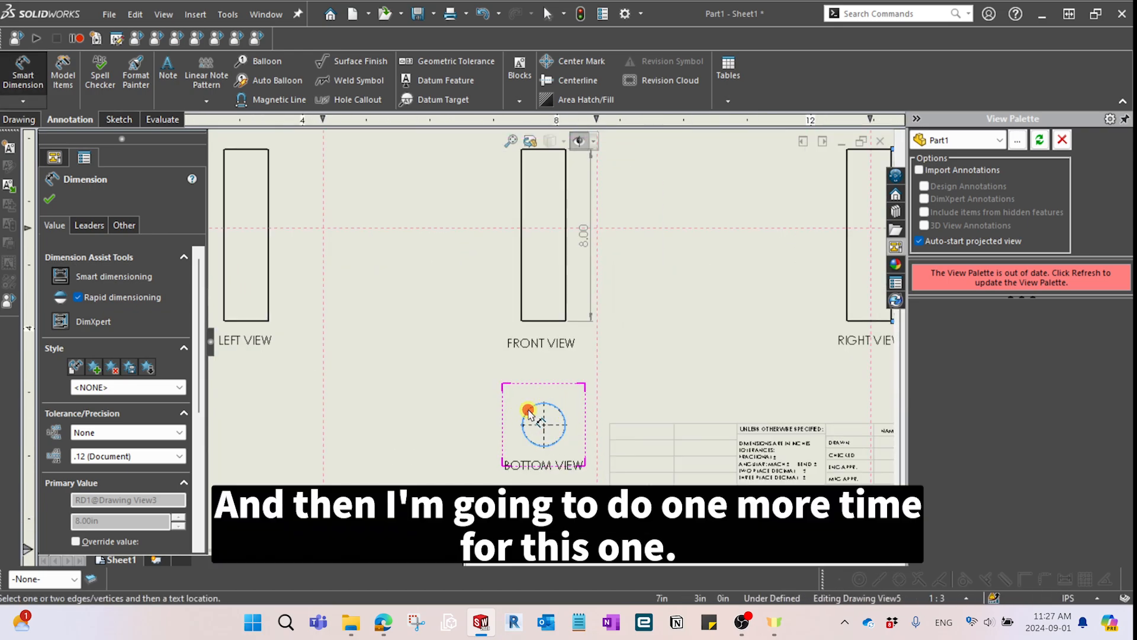
pyautogui.click(530, 416)
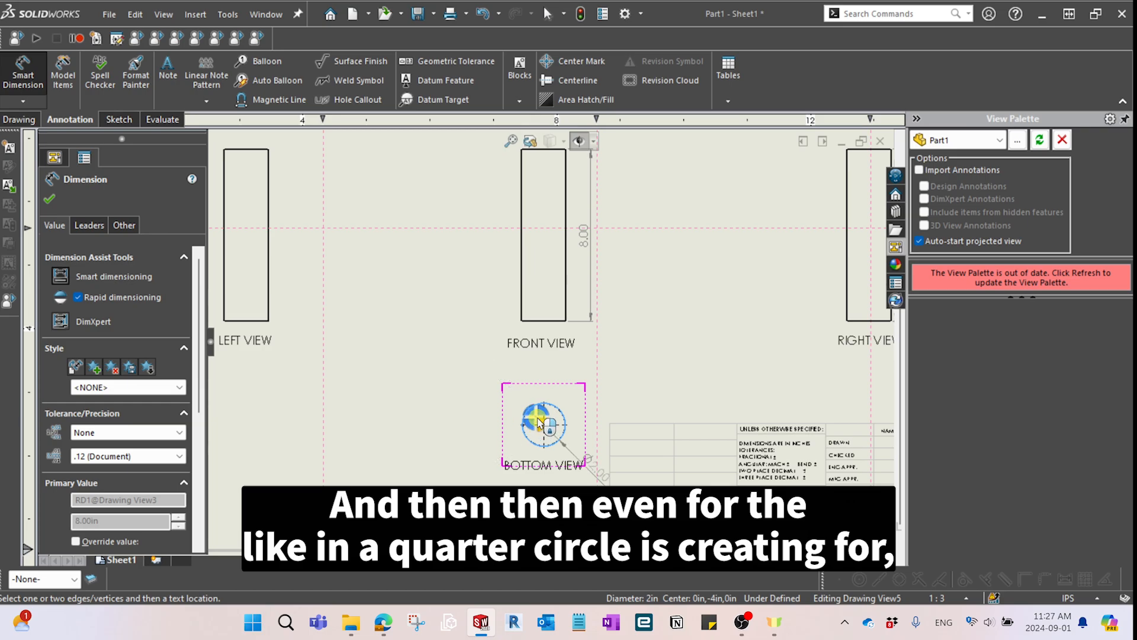
pyautogui.scroll(-3, 527, 415)
pyautogui.scroll(-2, 542, 388)
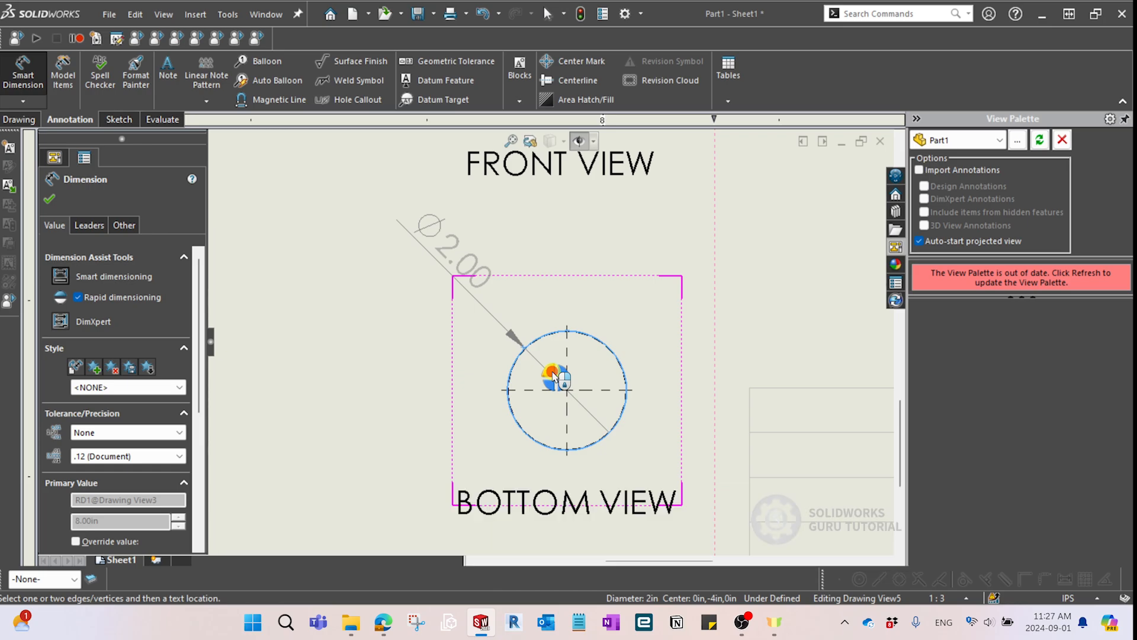
pyautogui.click(553, 375)
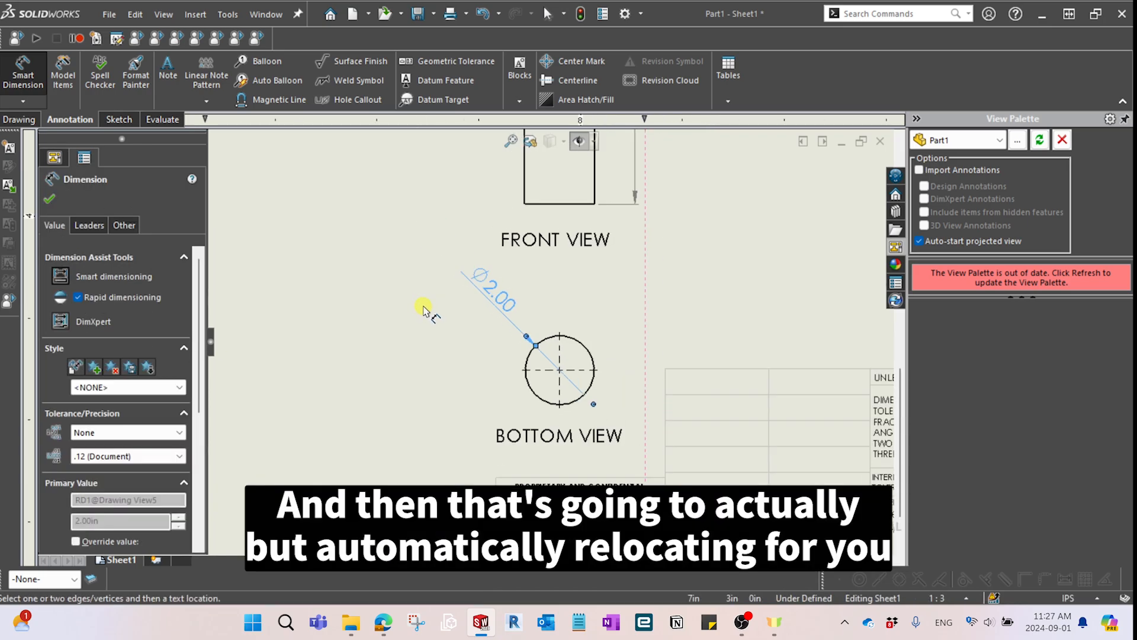
# Dimension the left view's height from its left edge, using rapid dimensioning to place it outside the view.
pyautogui.scroll(5, 427, 311)
pyautogui.scroll(-2, 430, 305)
pyautogui.scroll(3, 429, 298)
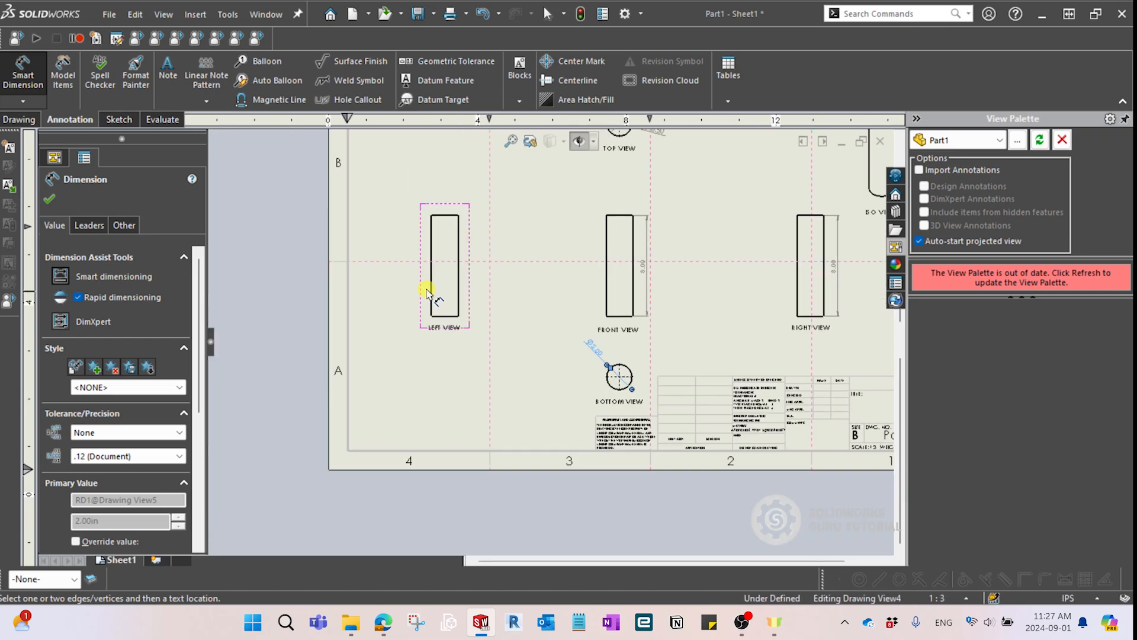
pyautogui.scroll(-2, 435, 291)
pyautogui.click(446, 290)
pyautogui.click(443, 288)
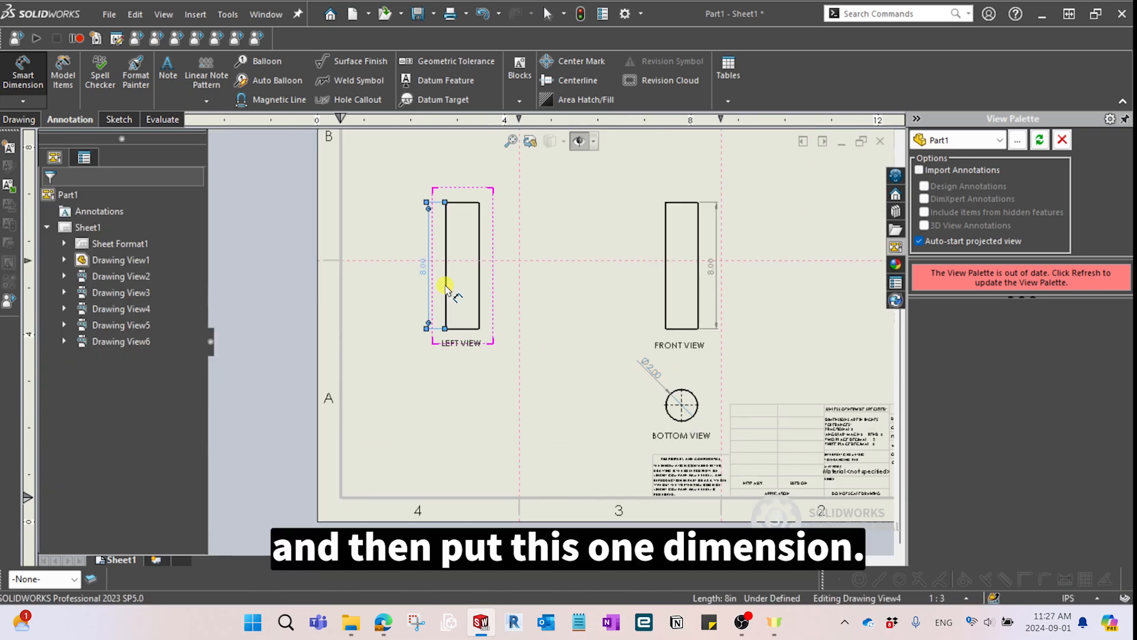
# End dimensioning and compare the height dimensions on the left, front and right views to check for redundancy.
pyautogui.press('Escape')
pyautogui.moveTo(560, 314); pyautogui.dragTo(432, 361, button='middle')
pyautogui.scroll(2, 640, 363)
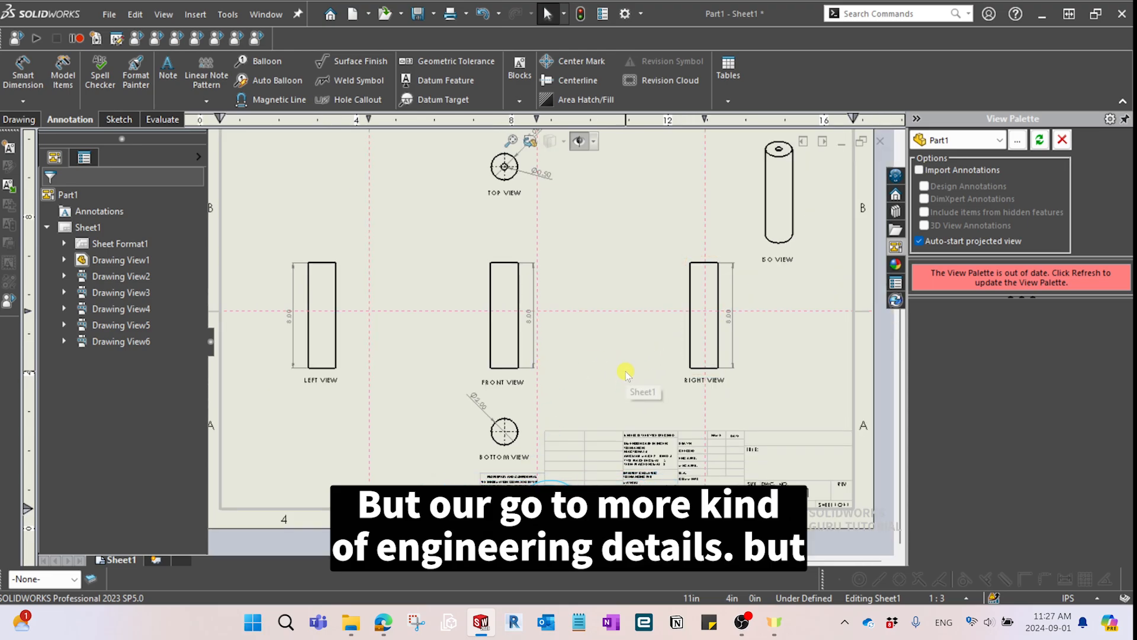
pyautogui.scroll(-2, 626, 373)
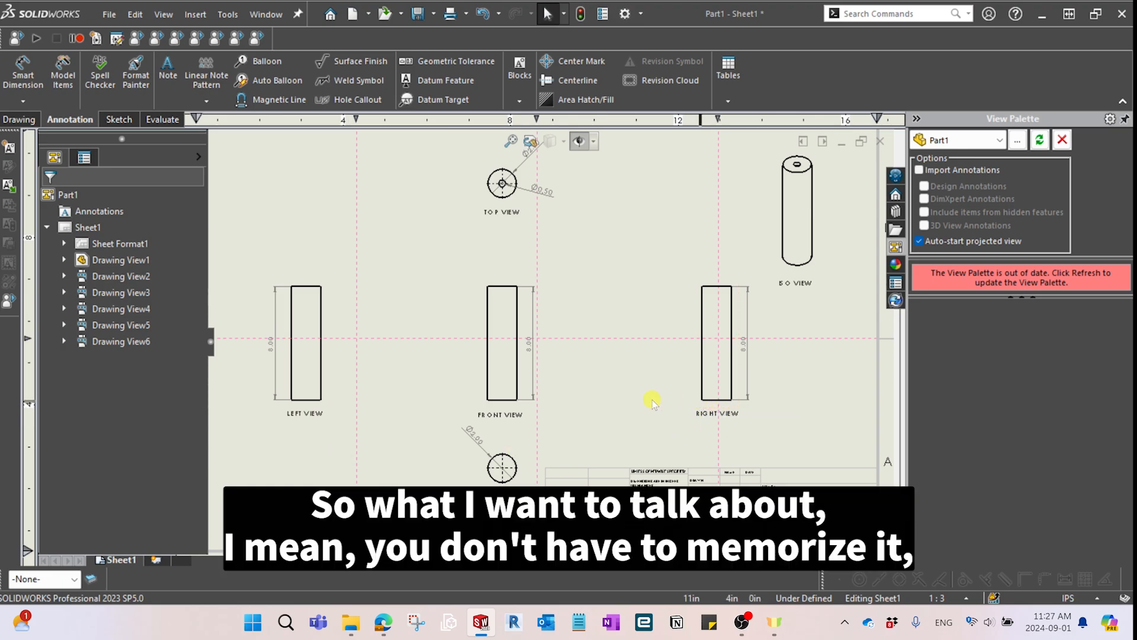
pyautogui.moveTo(632, 368)
pyautogui.mouseDown(button='middle')
pyautogui.moveTo(664, 384)
pyautogui.moveTo(692, 341)
pyautogui.mouseUp(button='middle')
pyautogui.scroll(1, 663, 381)
pyautogui.scroll(-1, 662, 381)
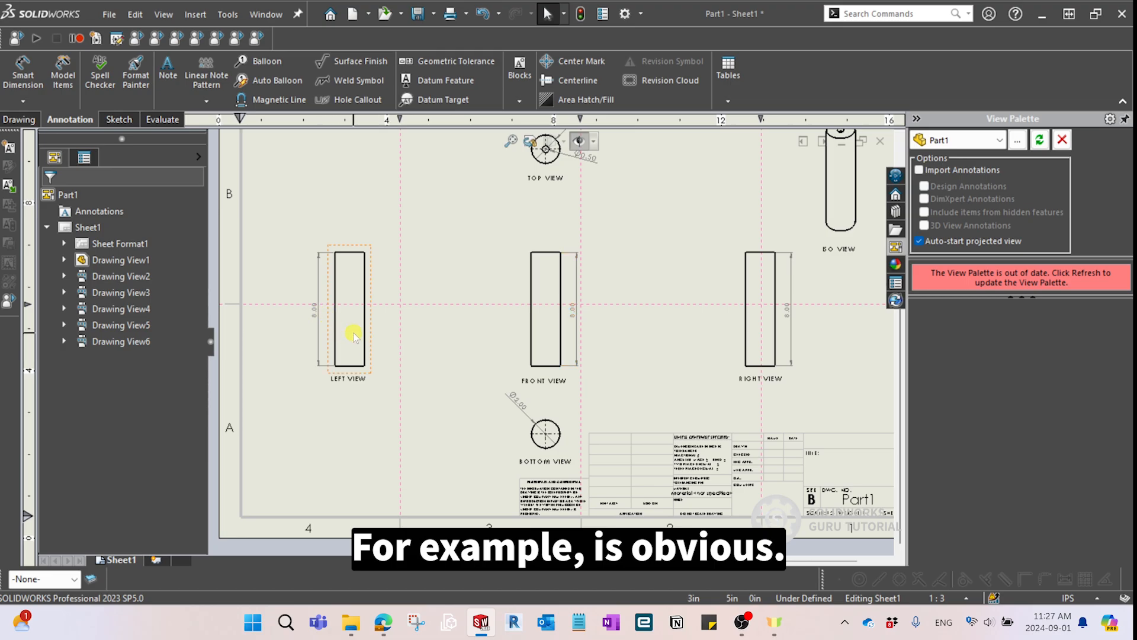
pyautogui.scroll(-3, 367, 303)
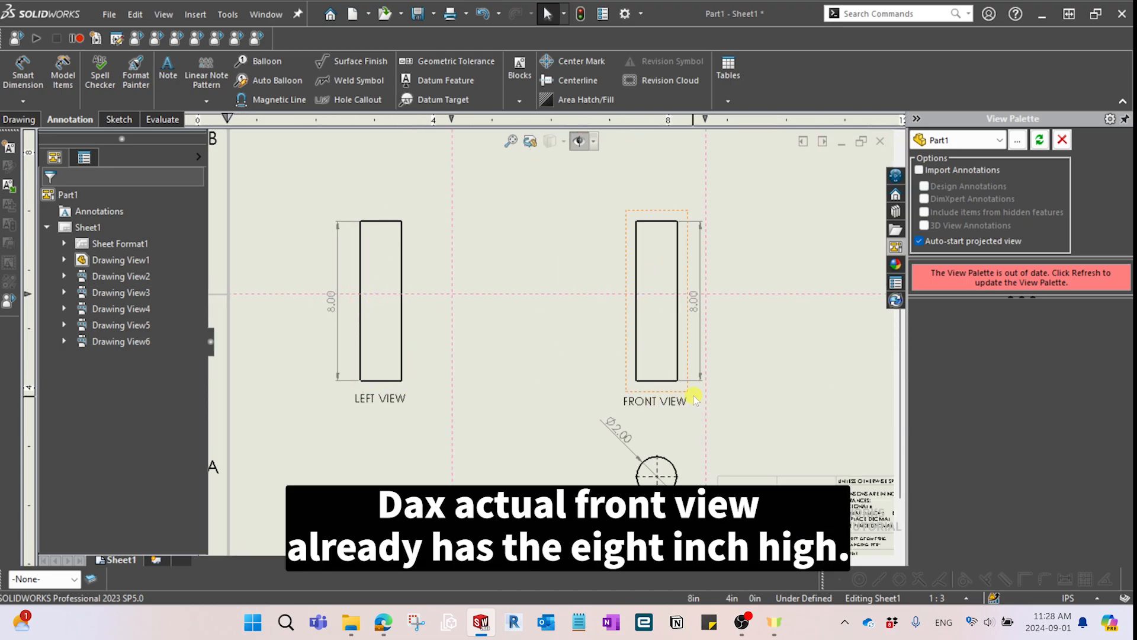
pyautogui.scroll(3, 708, 311)
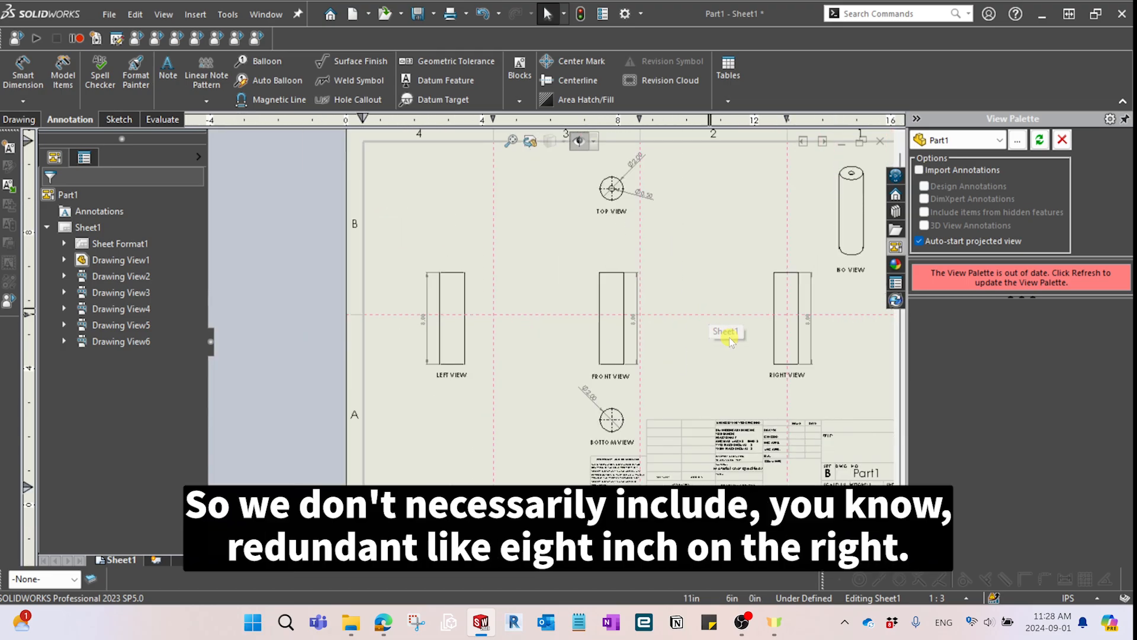
pyautogui.scroll(-1, 764, 382)
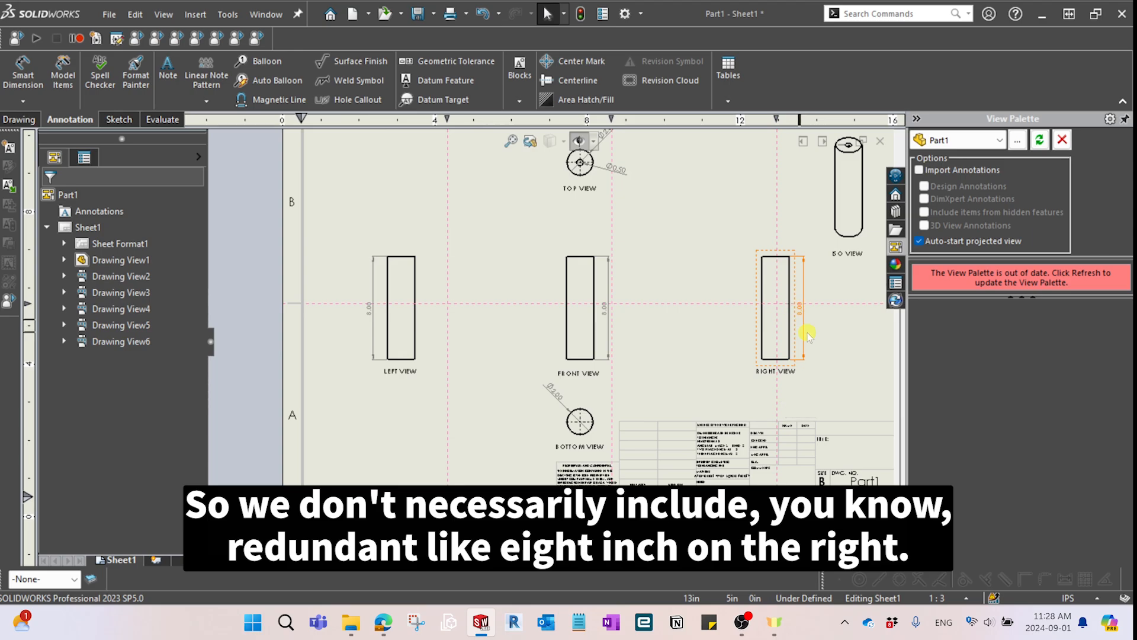
pyautogui.scroll(-1, 808, 334)
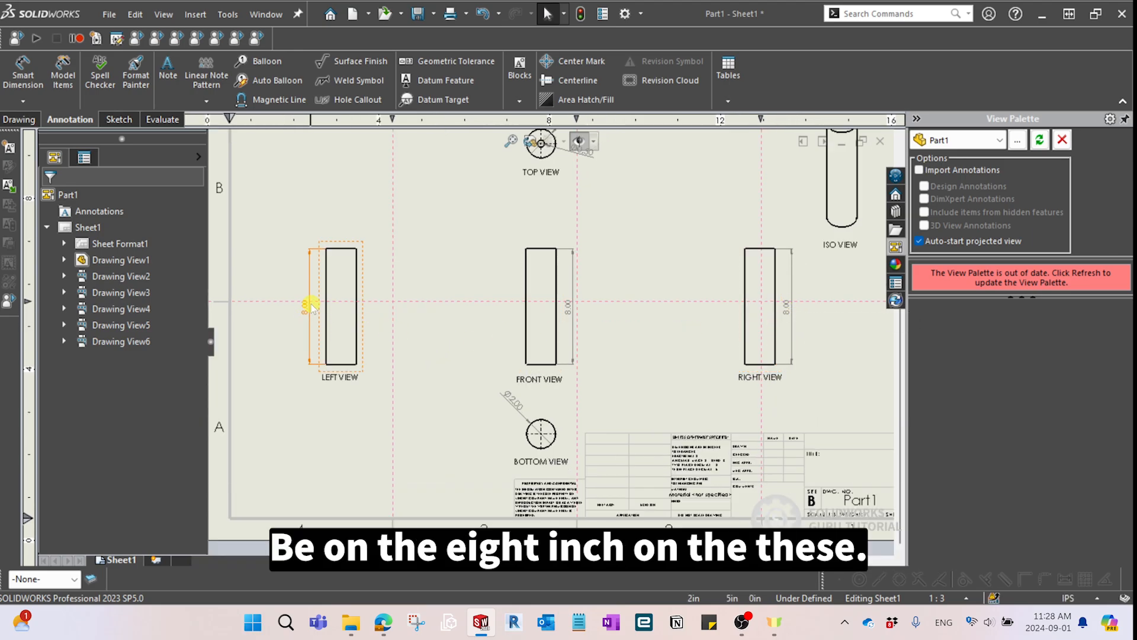
pyautogui.moveTo(438, 333); pyautogui.dragTo(418, 348, button='middle')
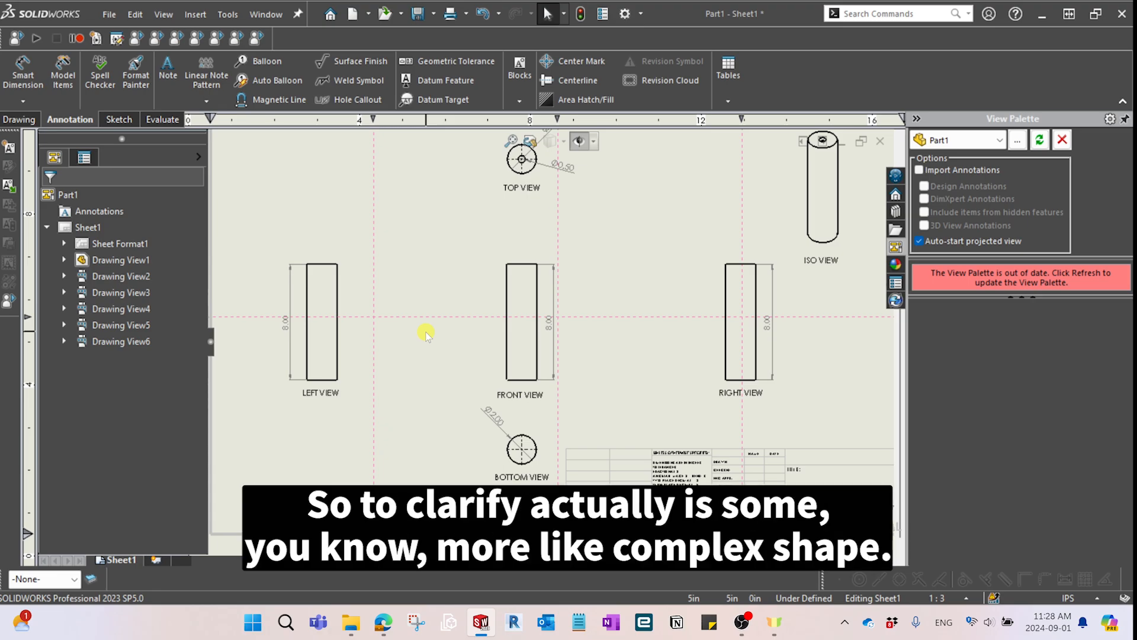
pyautogui.press('f')
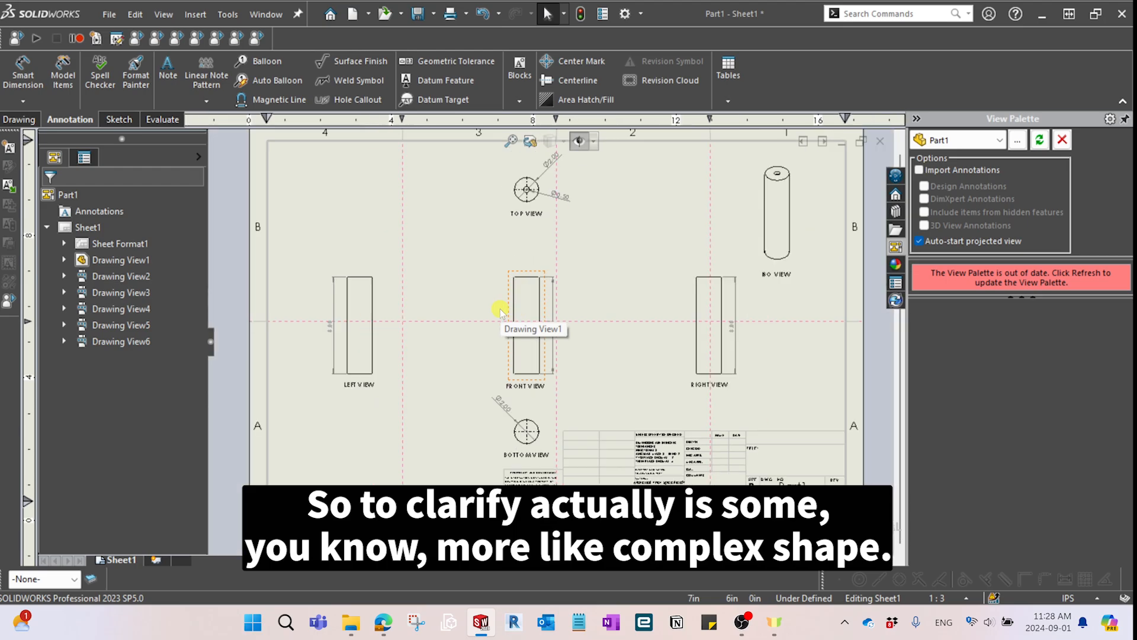
pyautogui.scroll(-1, 496, 315)
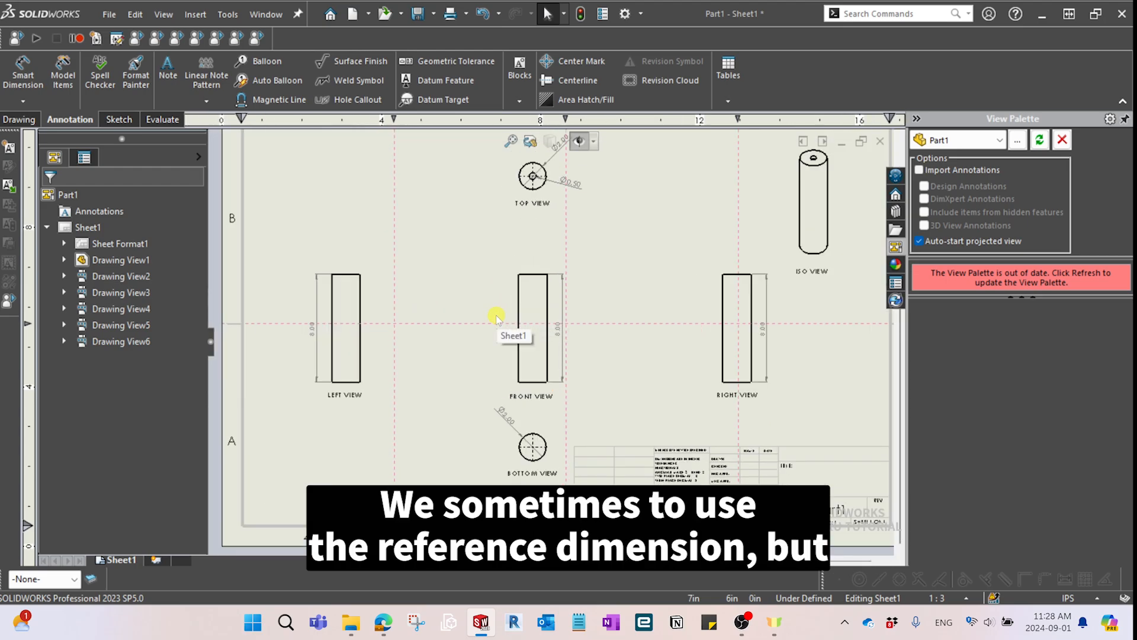
pyautogui.scroll(-1, 444, 332)
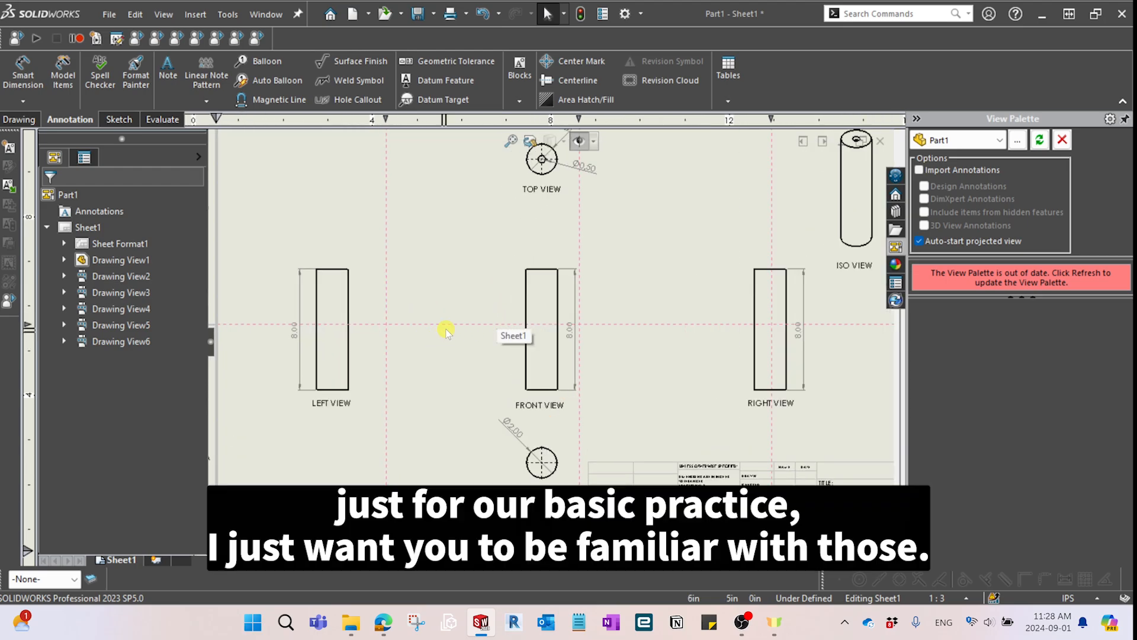
pyautogui.scroll(3, 446, 330)
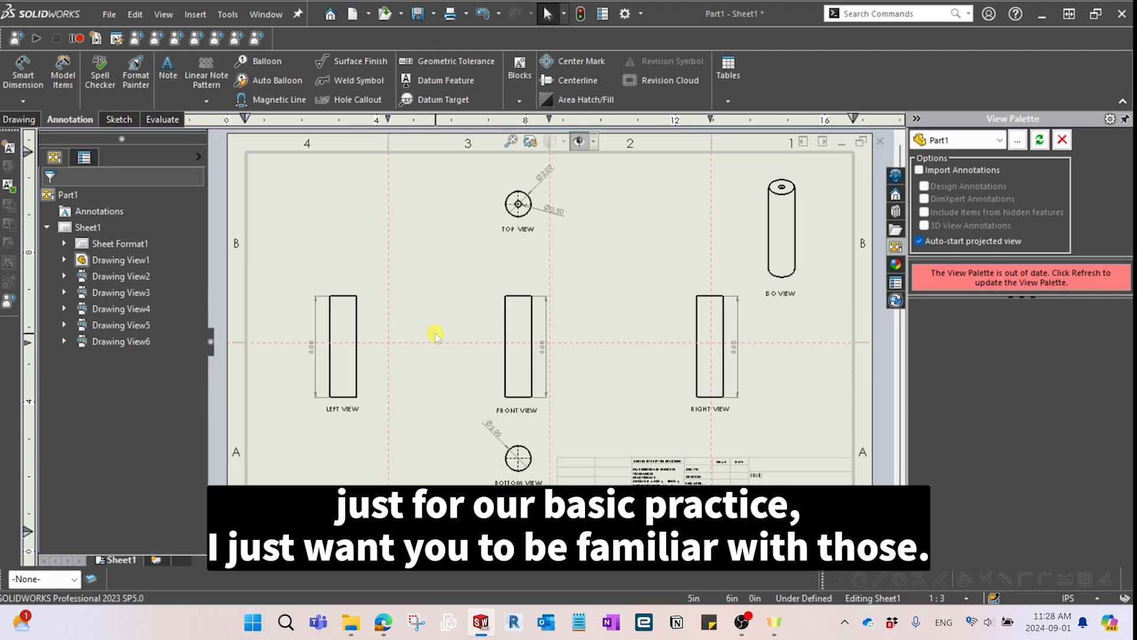
pyautogui.scroll(-1, 437, 332)
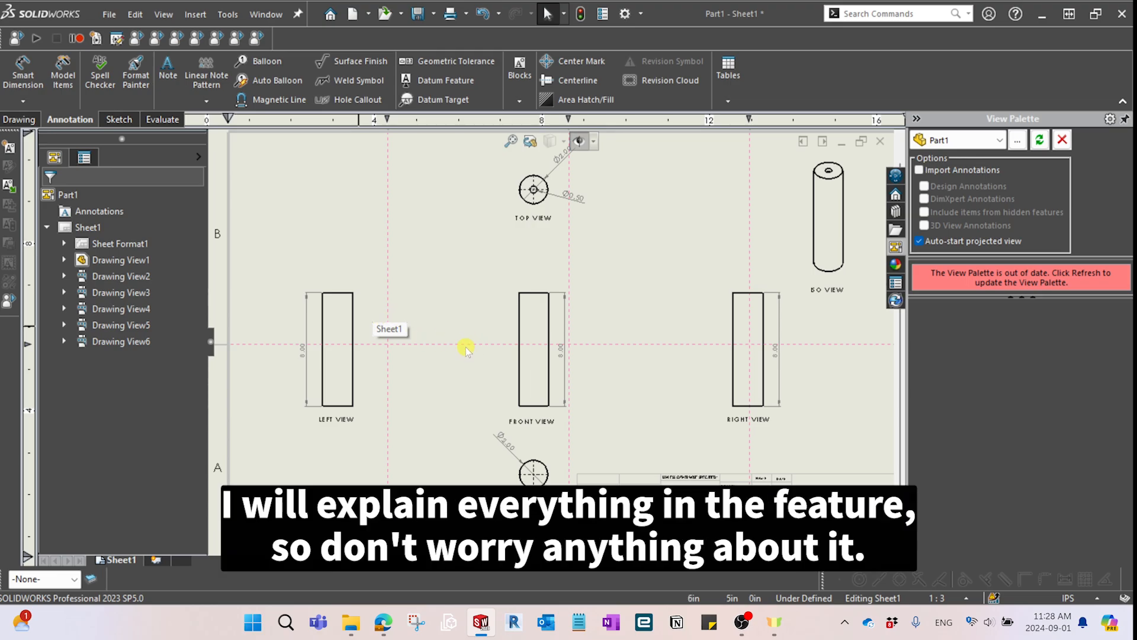
pyautogui.scroll(2, 465, 340)
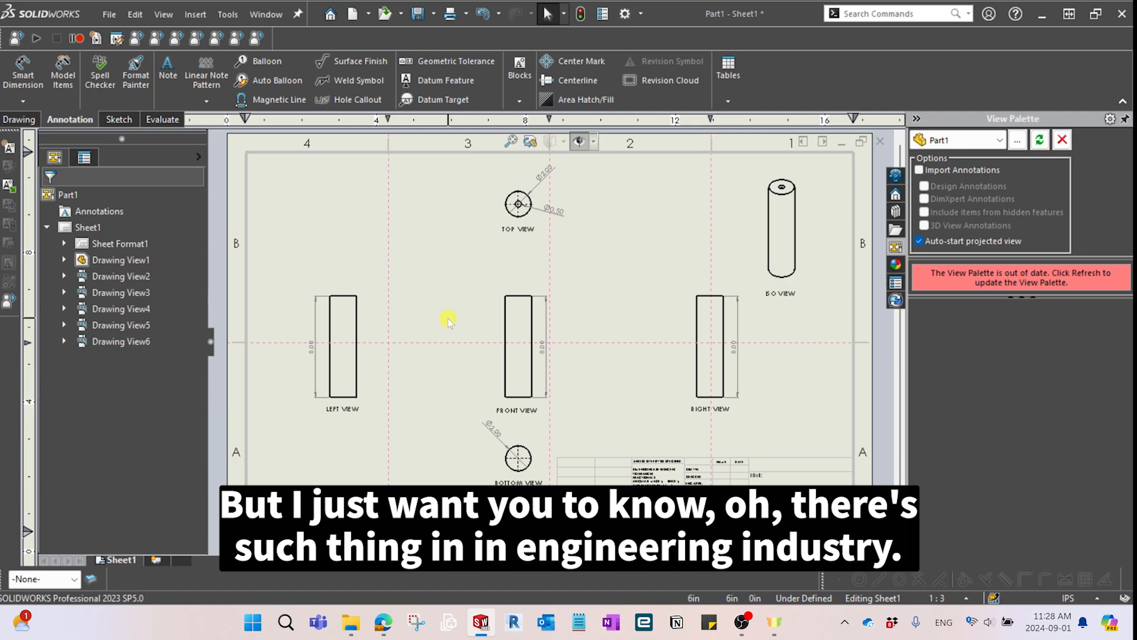
pyautogui.moveTo(462, 323); pyautogui.dragTo(442, 320, button='middle')
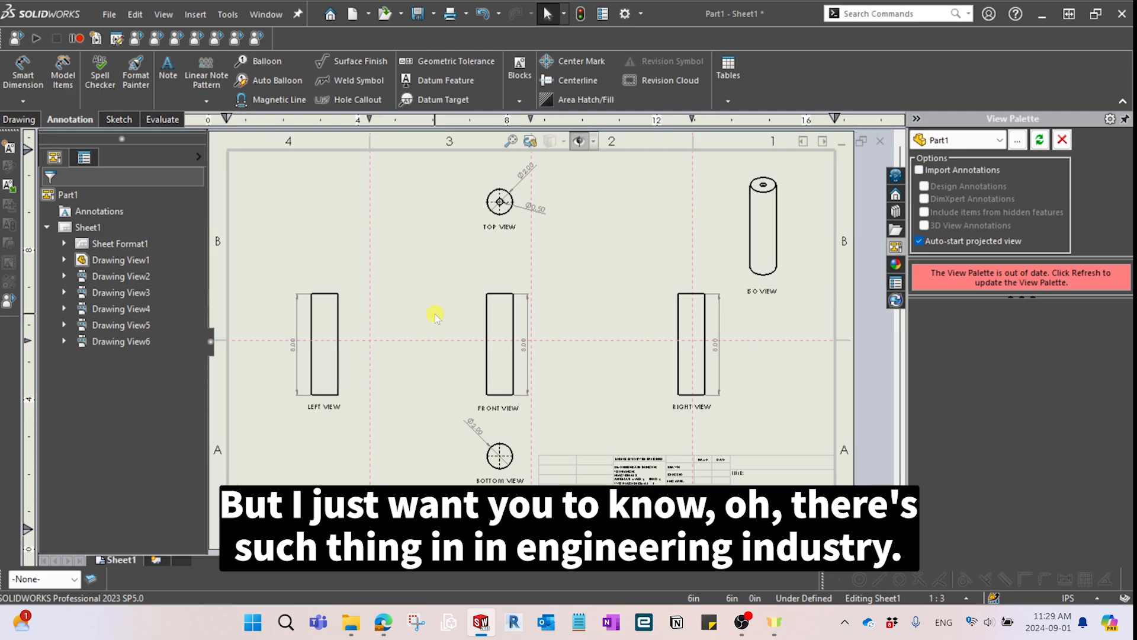
pyautogui.press('f')
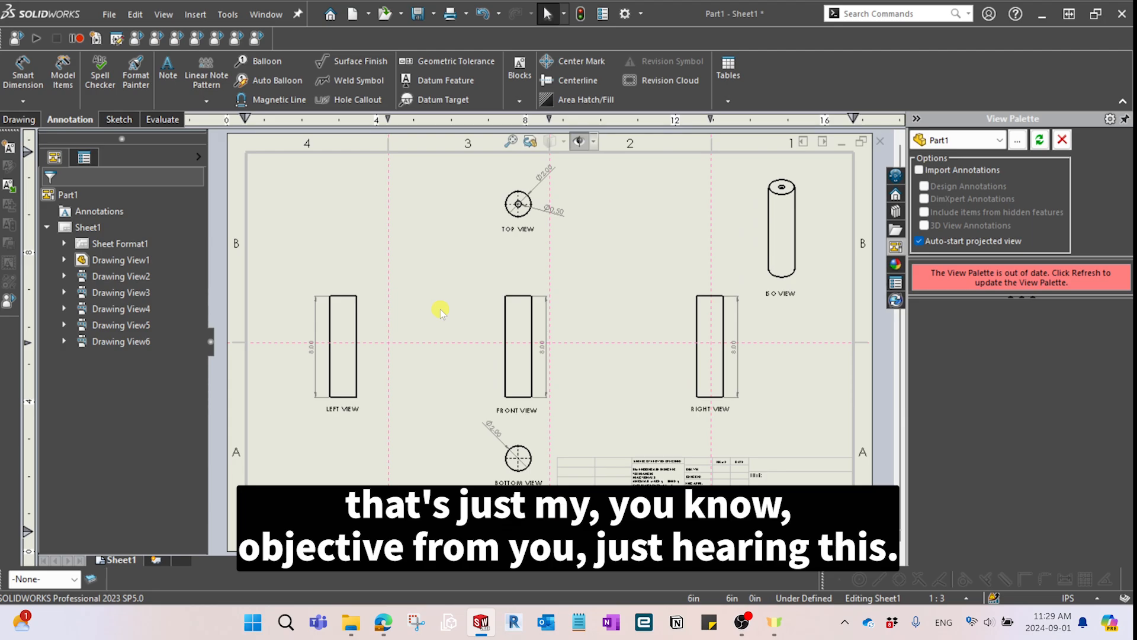
# Examine the title block's title, sheet size and drawing number fields.
pyautogui.moveTo(594, 348)
pyautogui.mouseDown(button='middle')
pyautogui.moveTo(614, 325)
pyautogui.moveTo(596, 314)
pyautogui.mouseUp(button='middle')
pyautogui.scroll(-5, 652, 409)
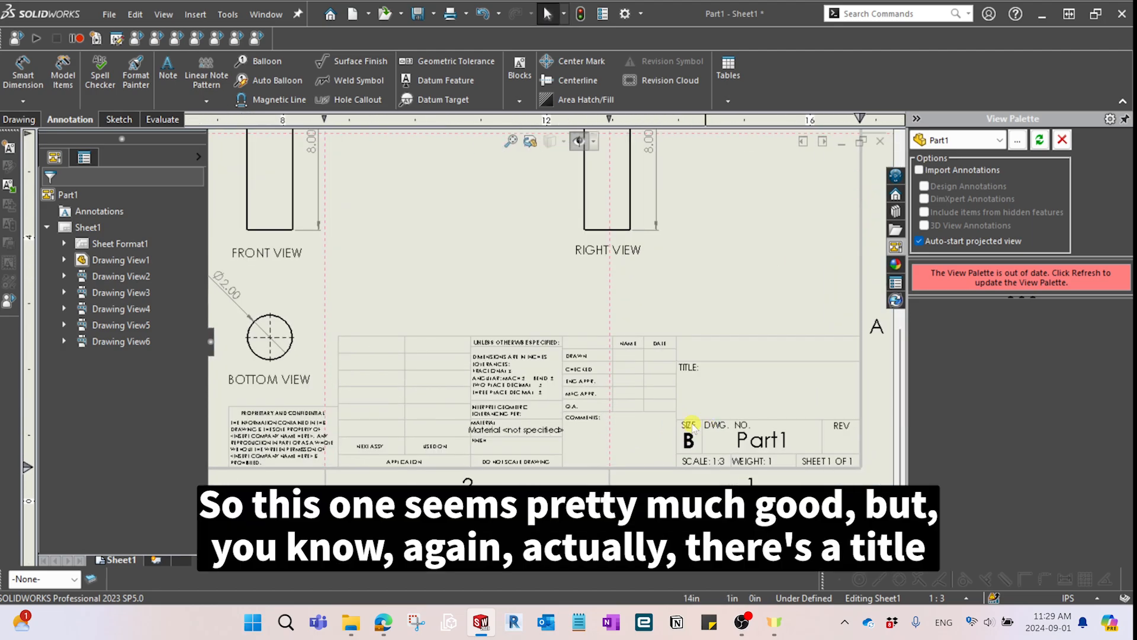
pyautogui.scroll(-1, 682, 385)
pyautogui.moveTo(635, 311); pyautogui.dragTo(603, 331, button='middle')
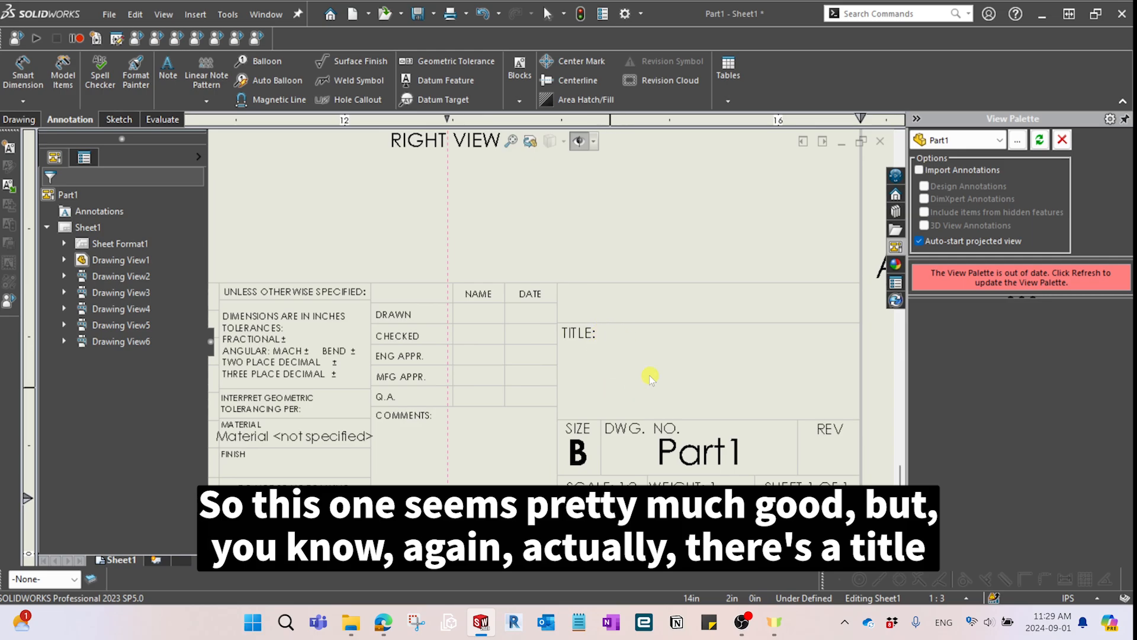
pyautogui.scroll(1, 623, 434)
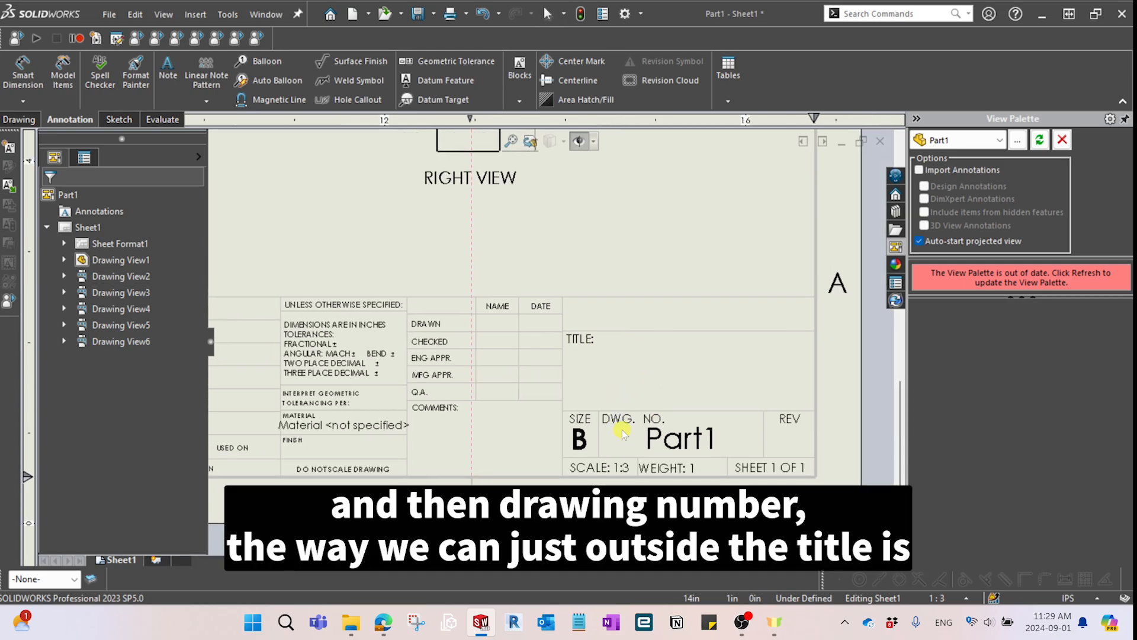
pyautogui.scroll(-1, 659, 262)
pyautogui.moveTo(598, 407); pyautogui.dragTo(597, 361, button='middle')
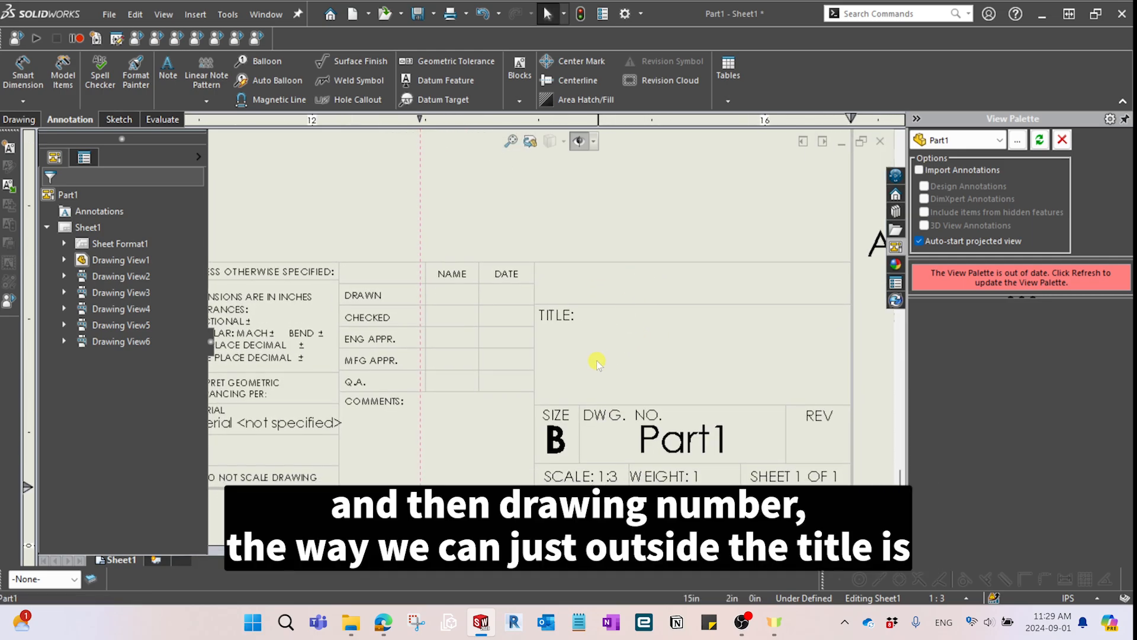
# Switch the drawing sheet to sheet format editing so the title block texts can be modified.
pyautogui.click(637, 231)
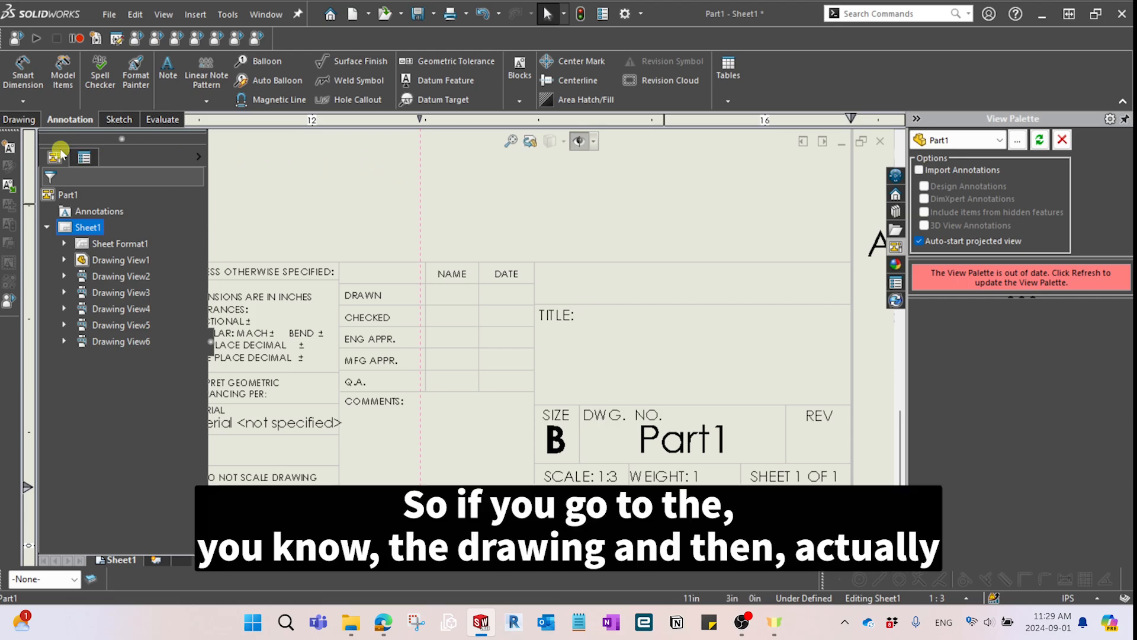
pyautogui.click(19, 121)
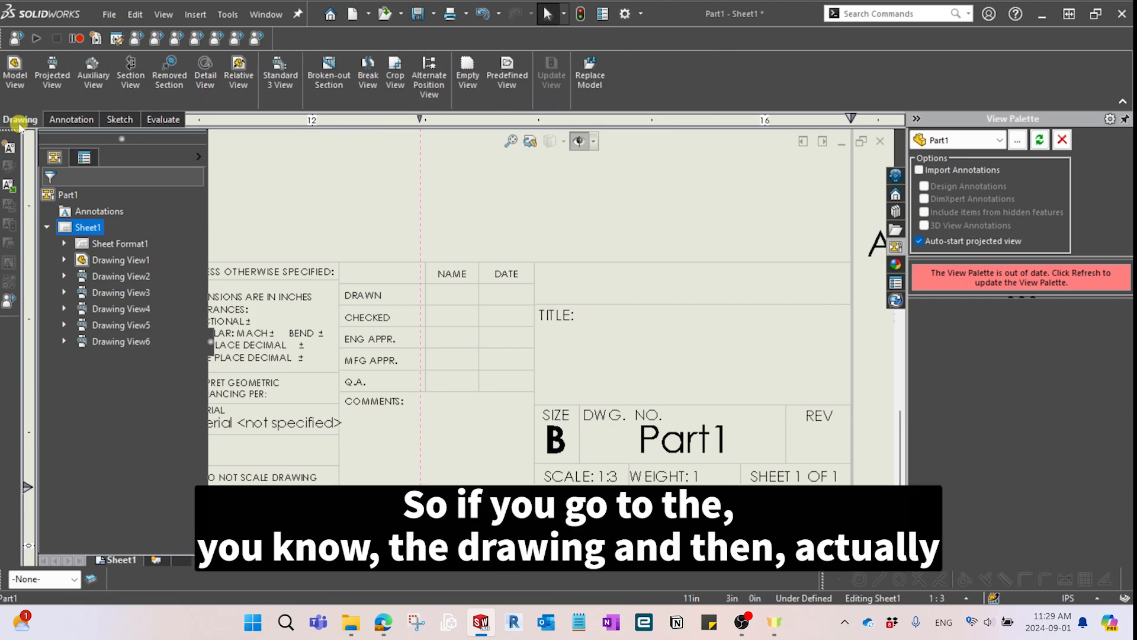
pyautogui.scroll(1, 550, 214)
pyautogui.moveTo(550, 214); pyautogui.dragTo(537, 226, button='middle')
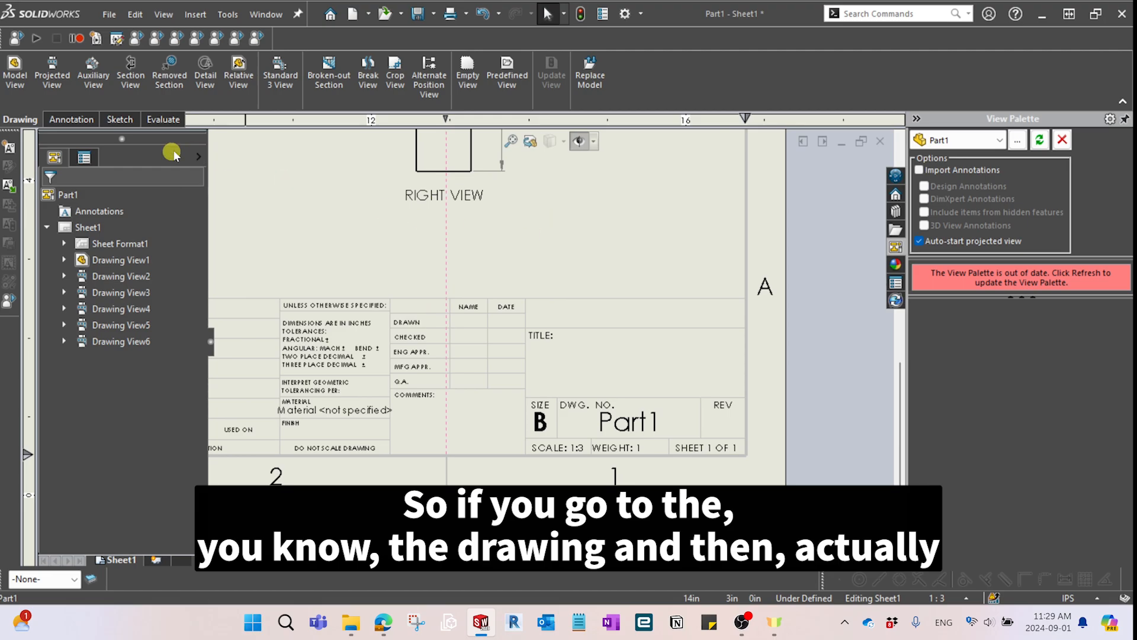
pyautogui.moveTo(655, 321); pyautogui.dragTo(645, 342, button='middle')
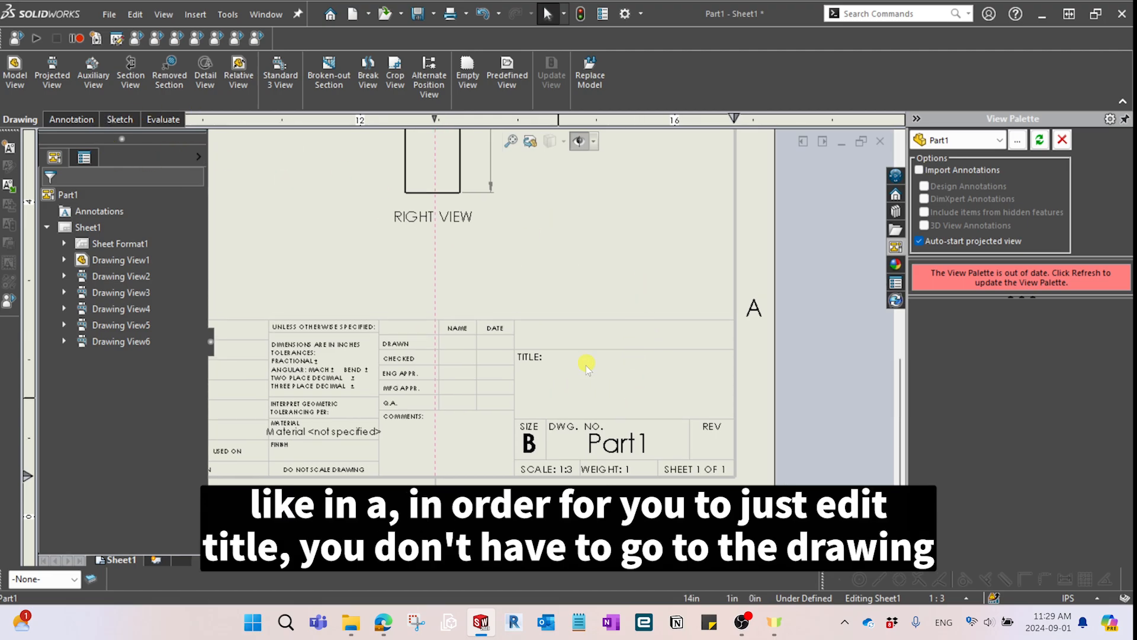
pyautogui.moveTo(572, 298); pyautogui.dragTo(585, 305, button='middle')
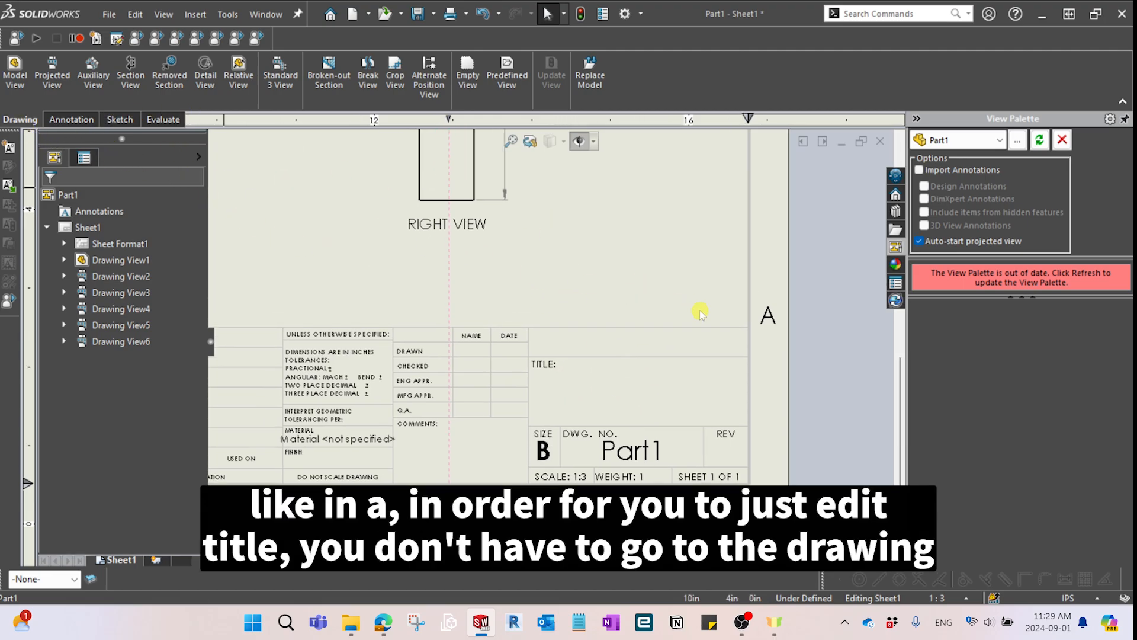
pyautogui.moveTo(665, 279); pyautogui.dragTo(646, 272, button='middle')
pyautogui.rightClick(646, 272)
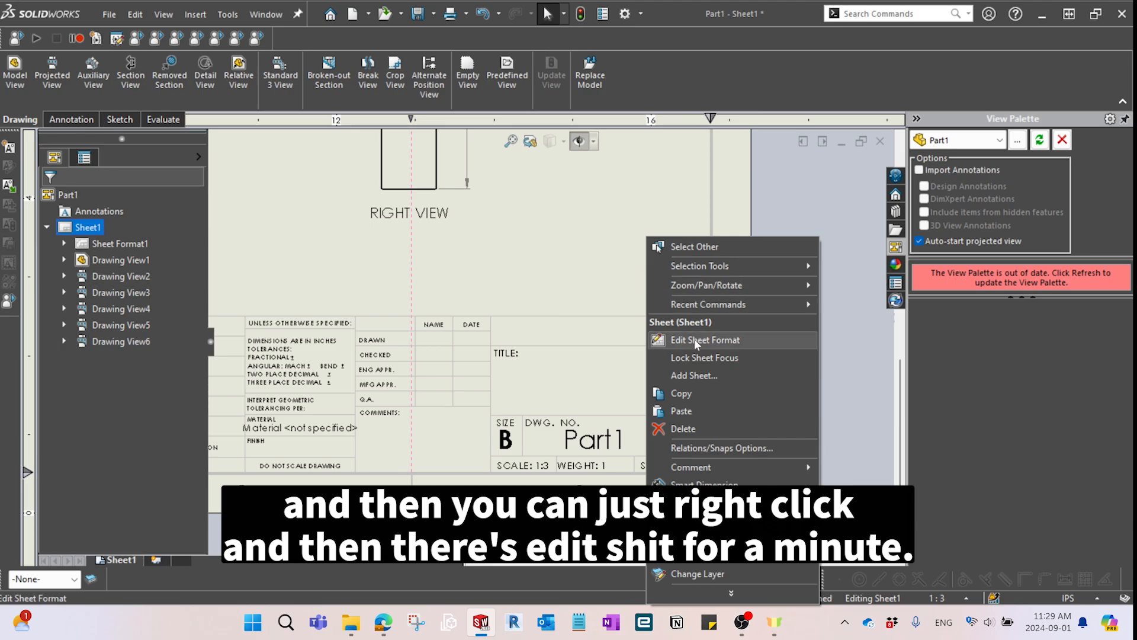
pyautogui.click(712, 340)
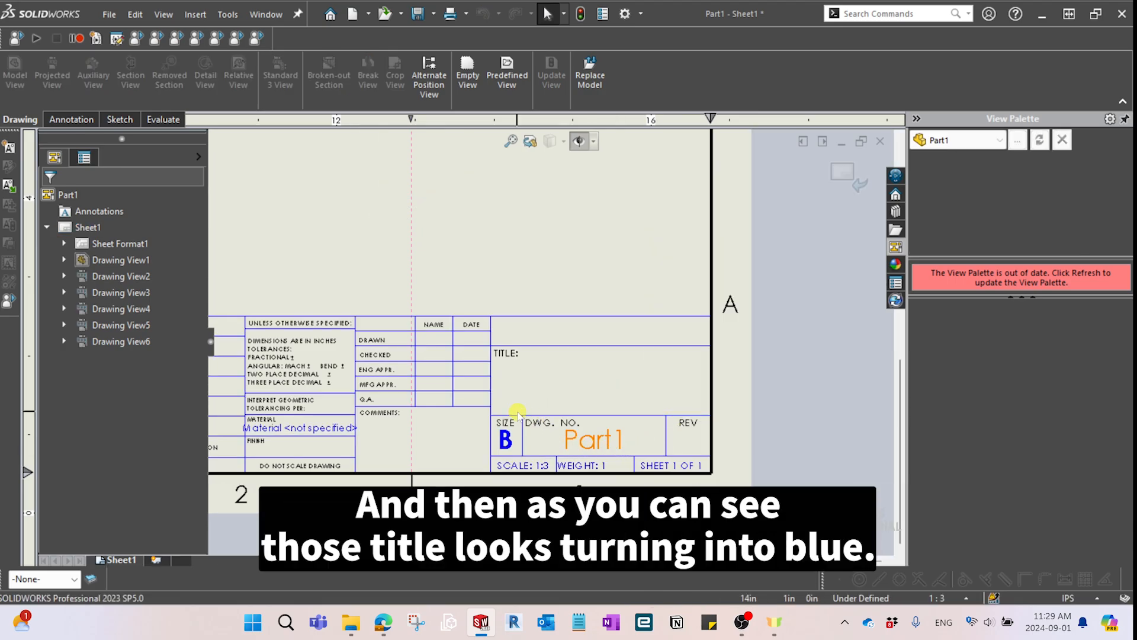
# Edit the title block's title note so it reads "TITLE: Cylindrical Beam".
pyautogui.moveTo(531, 413); pyautogui.dragTo(645, 368, button='middle')
pyautogui.scroll(-3, 711, 423)
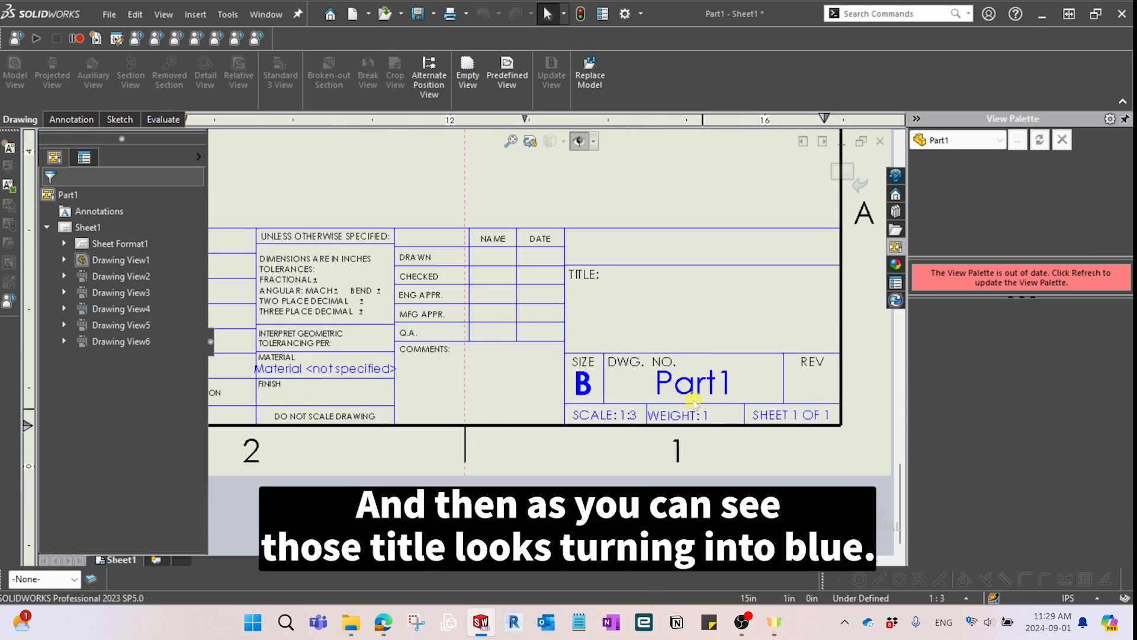
pyautogui.scroll(-2, 551, 296)
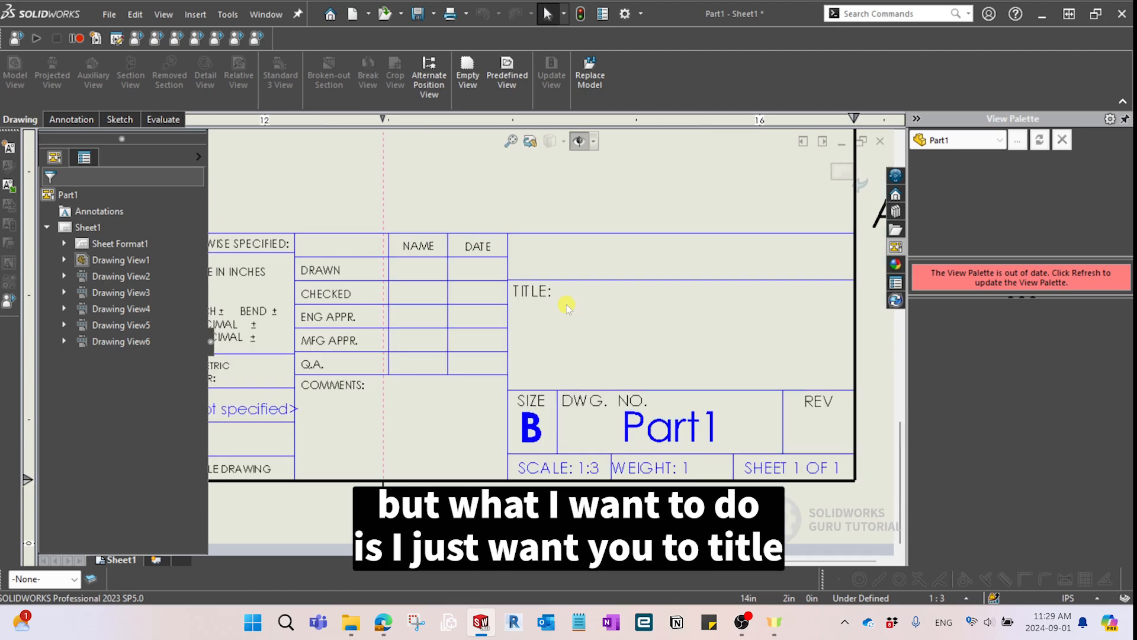
pyautogui.click(538, 298)
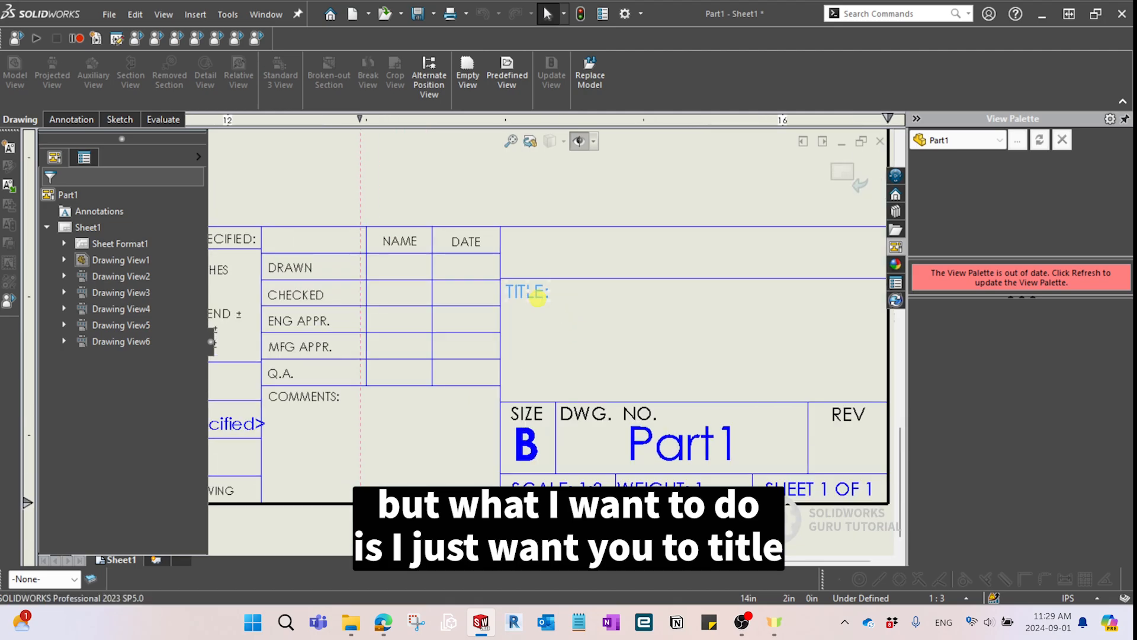
pyautogui.doubleClick(540, 297)
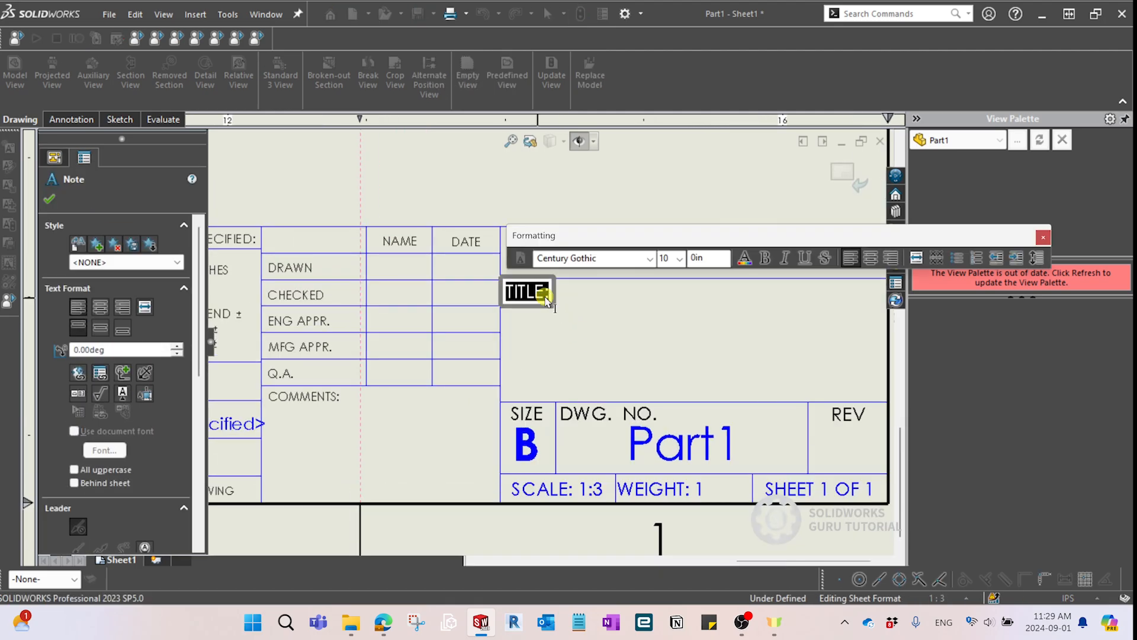
pyautogui.click(546, 299)
pyautogui.write('E')
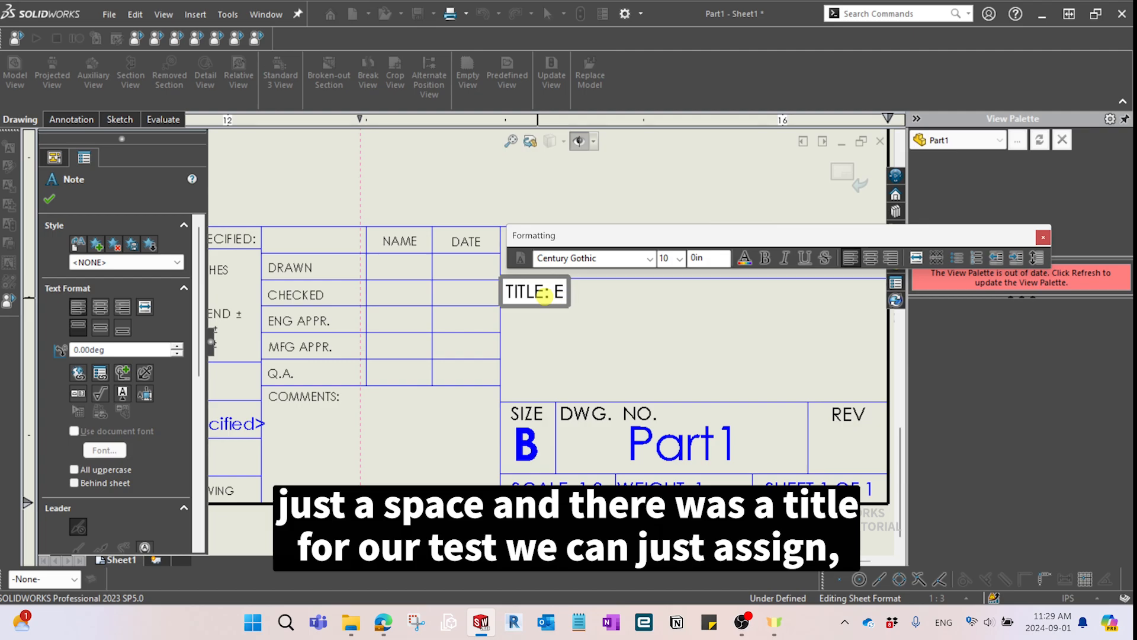
pyautogui.press('BackSpace')
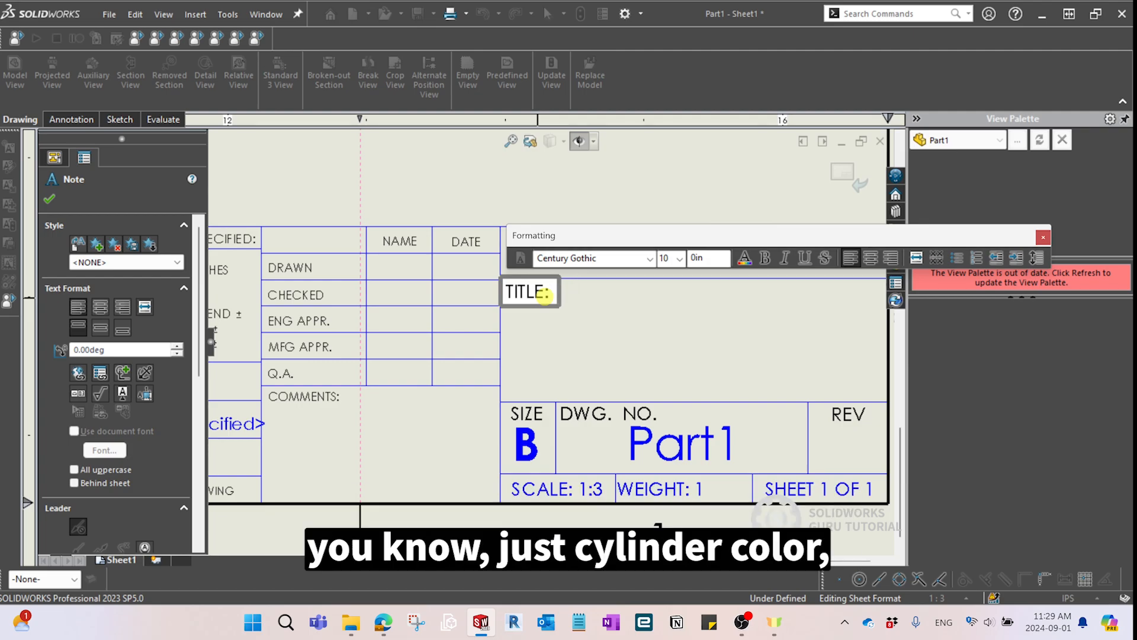
pyautogui.write('Cylindrica')
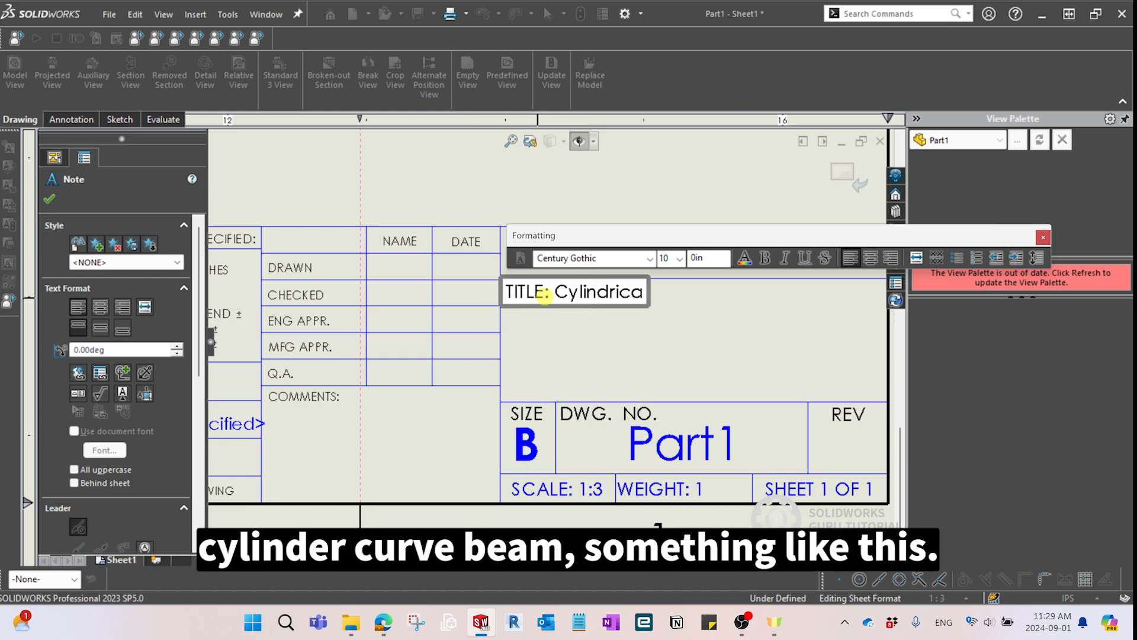
pyautogui.write('l Beam')
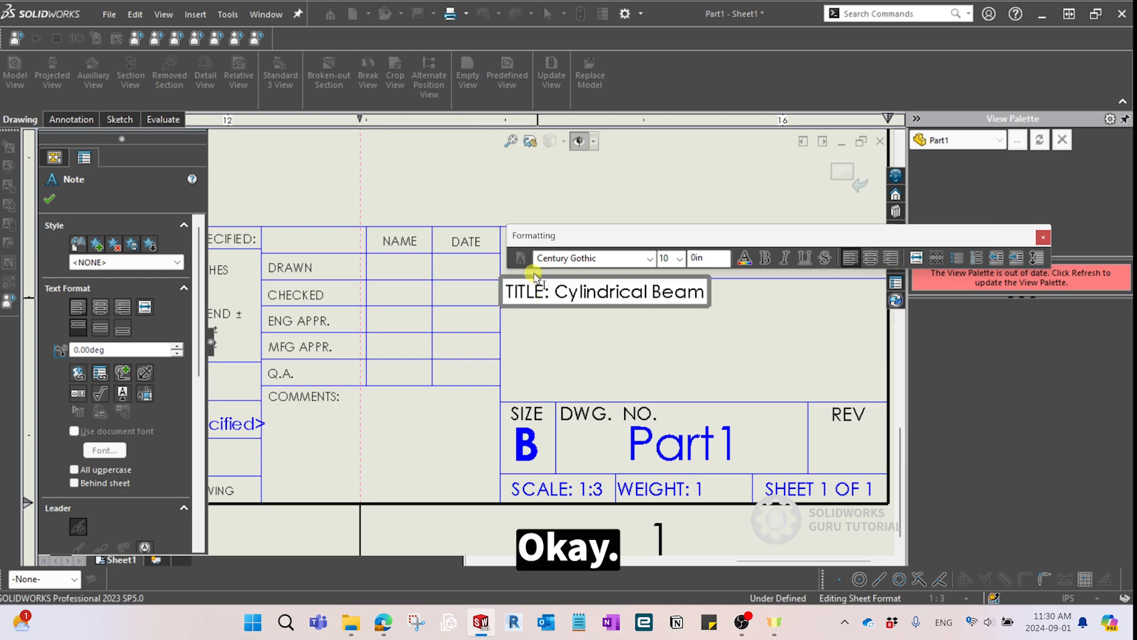
# Finish the title note and enter the revision letter "A" in the title block's REV box.
pyautogui.click(844, 441)
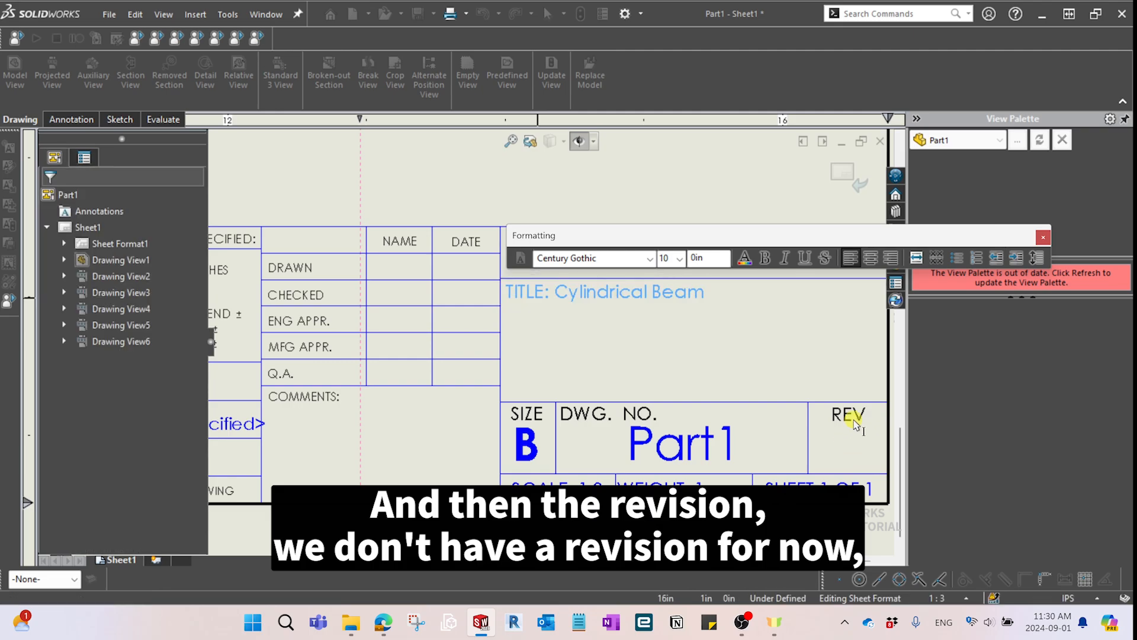
pyautogui.click(853, 419)
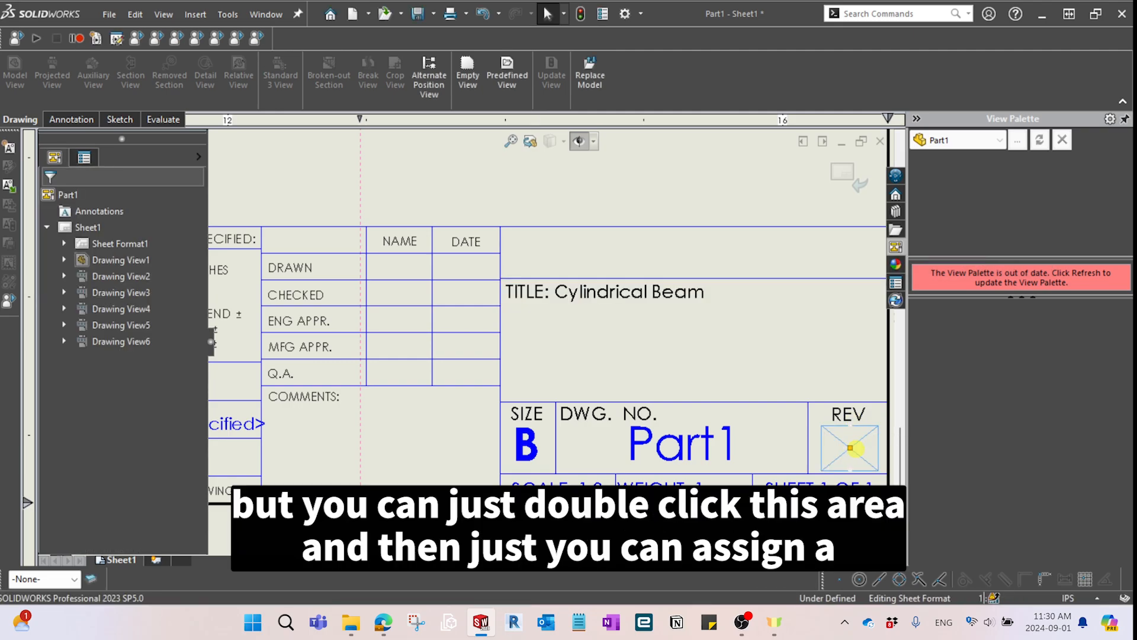
pyautogui.doubleClick(851, 449)
pyautogui.write('a')
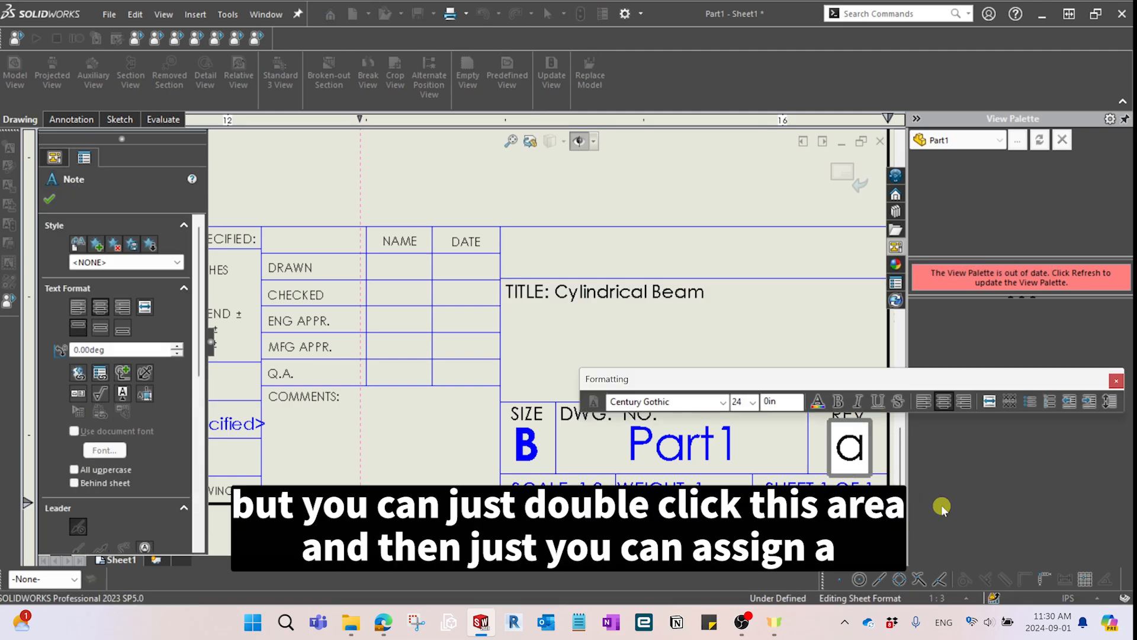
pyautogui.press('BackSpace')
pyautogui.write('A')
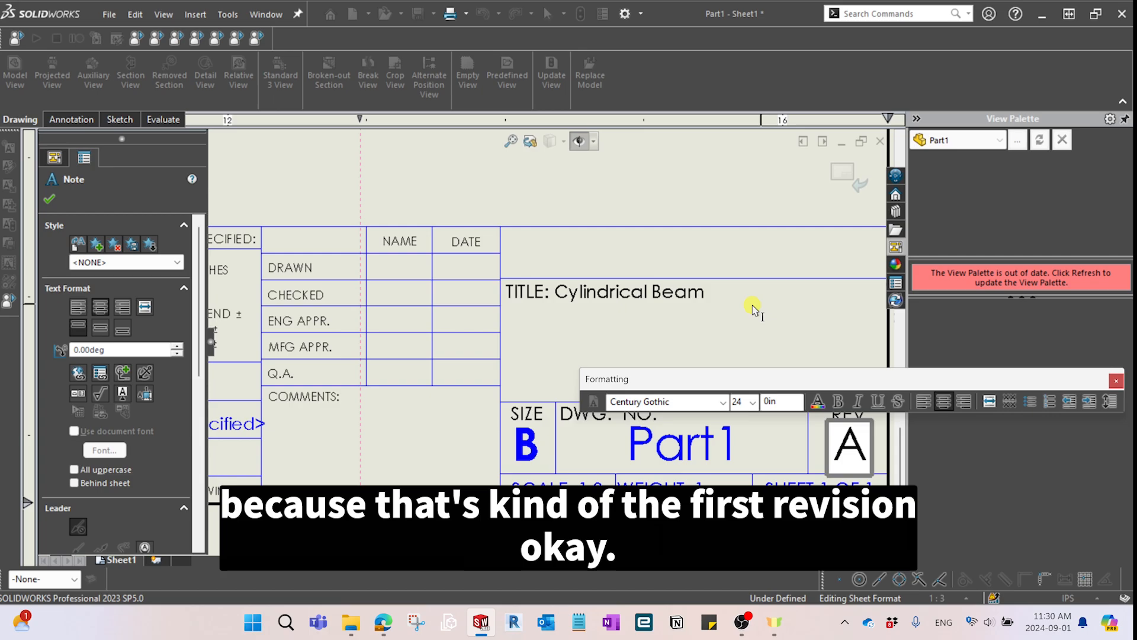
pyautogui.click(711, 181)
# Enter "S.G." as the name in the title block's DRAWN row.
pyautogui.scroll(-1, 378, 267)
pyautogui.moveTo(377, 267); pyautogui.dragTo(559, 336, button='middle')
pyautogui.click(586, 333)
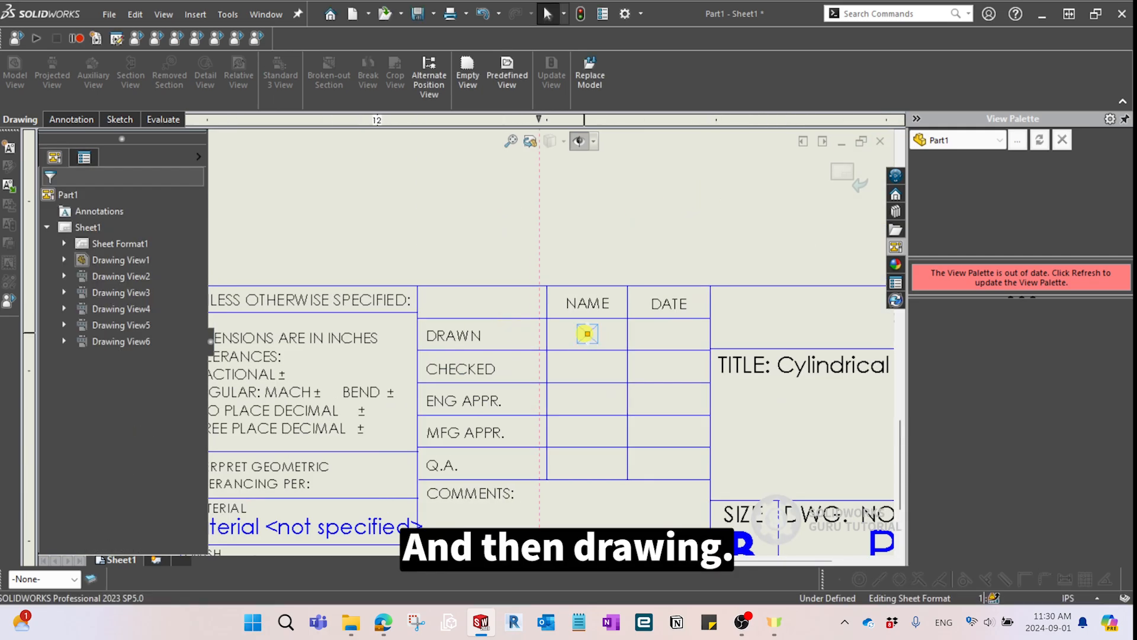
pyautogui.click(585, 334)
pyautogui.doubleClick(584, 333)
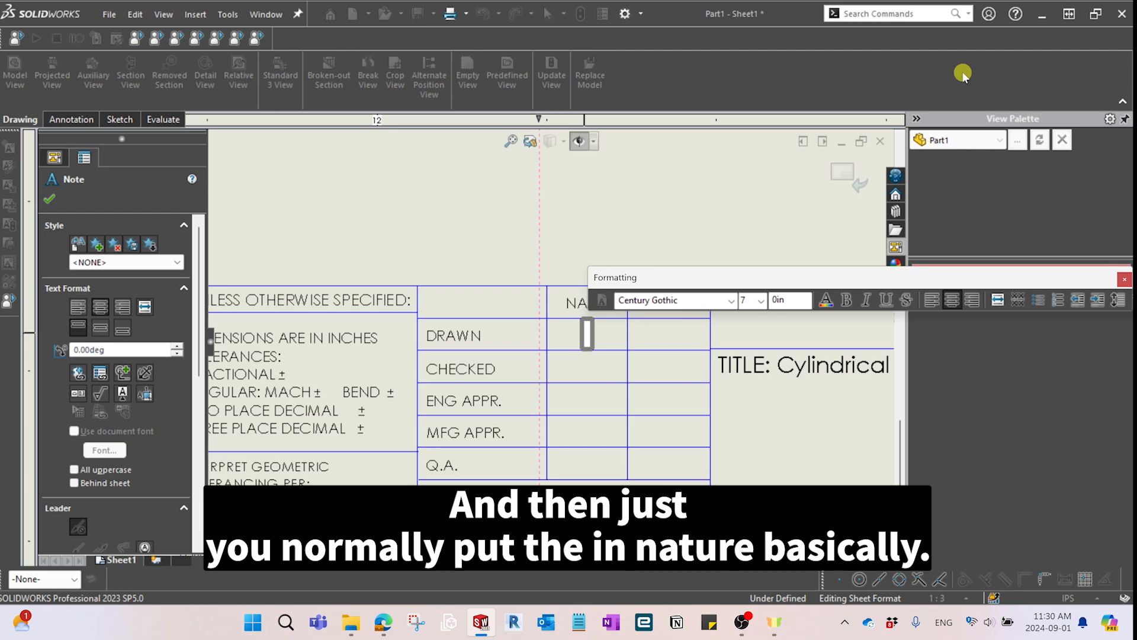
pyautogui.write('S.G.')
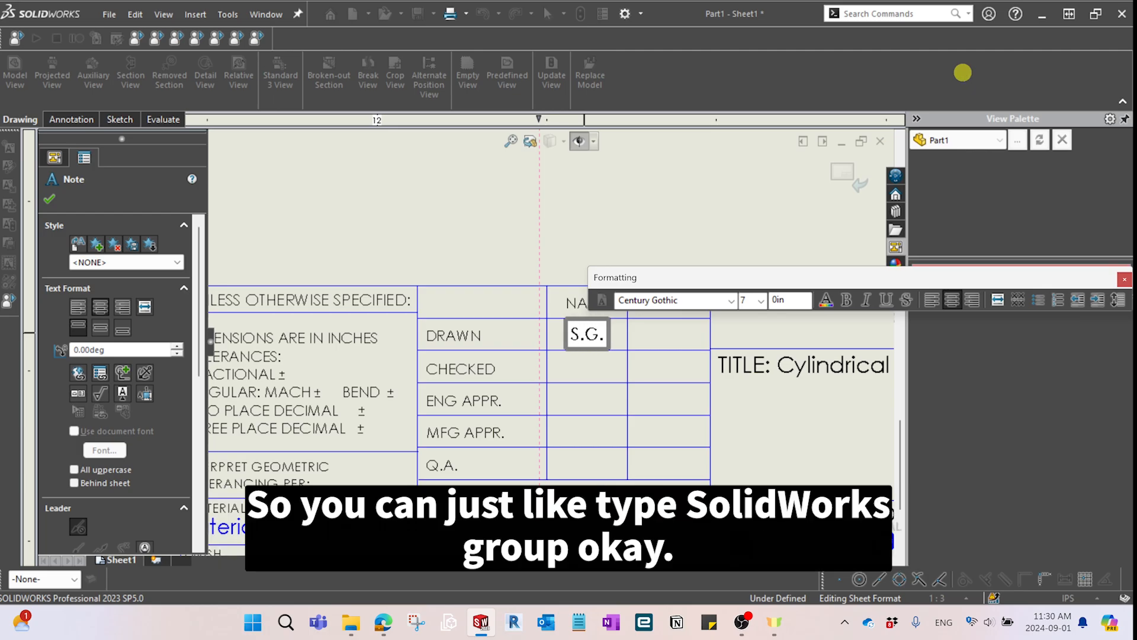
# Enter the date 2024-09-01 in the title block's DRAWN row.
pyautogui.click(665, 336)
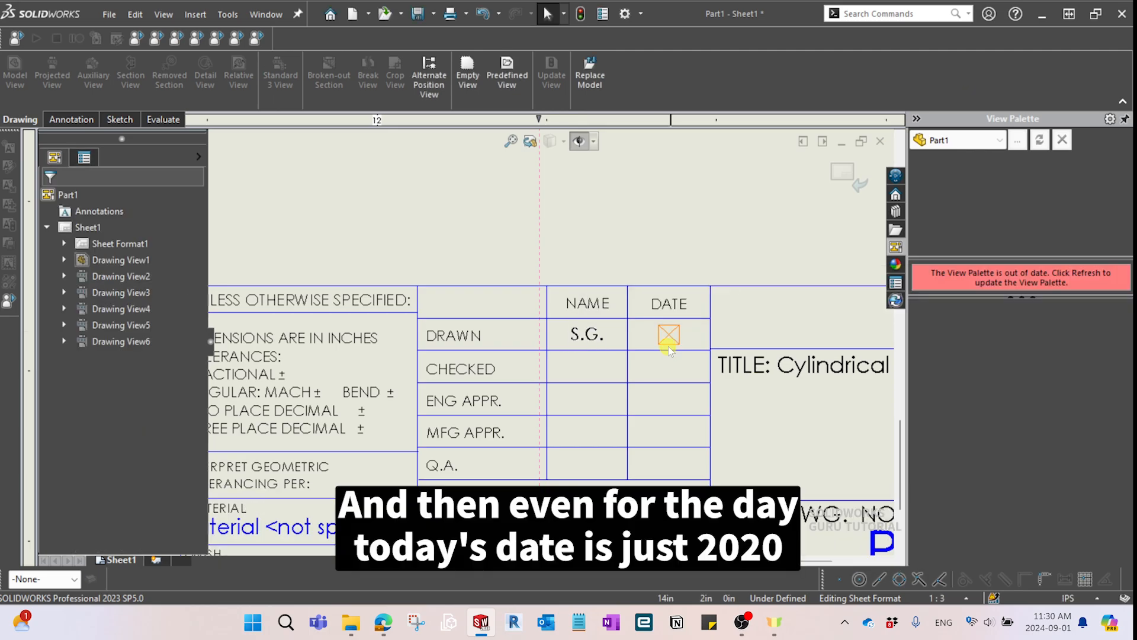
pyautogui.doubleClick(662, 335)
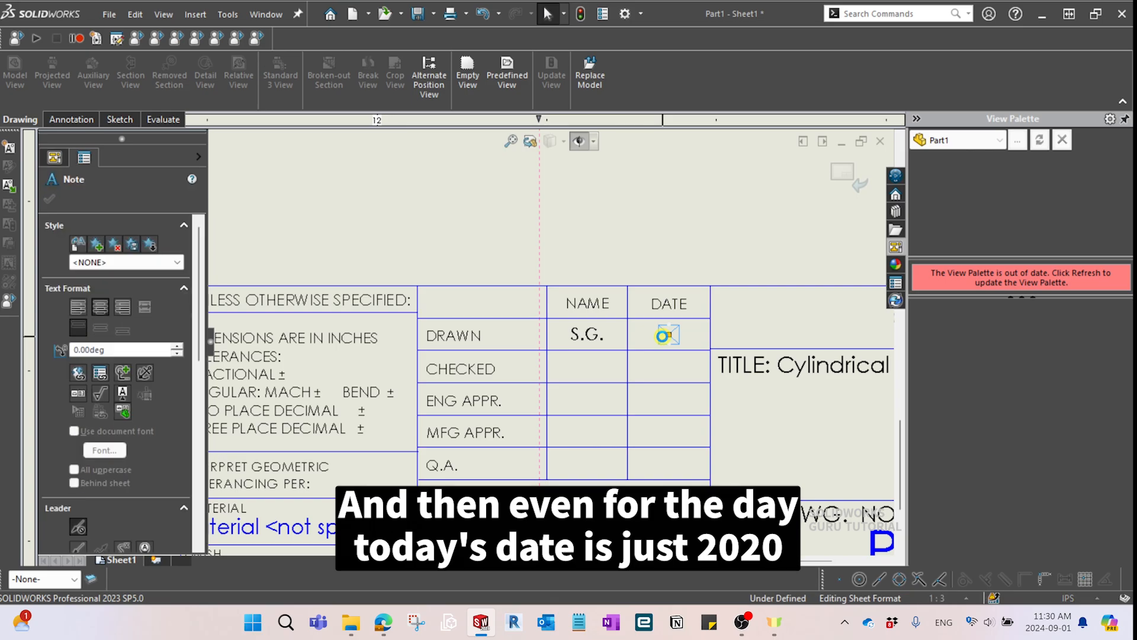
pyautogui.write('2024')
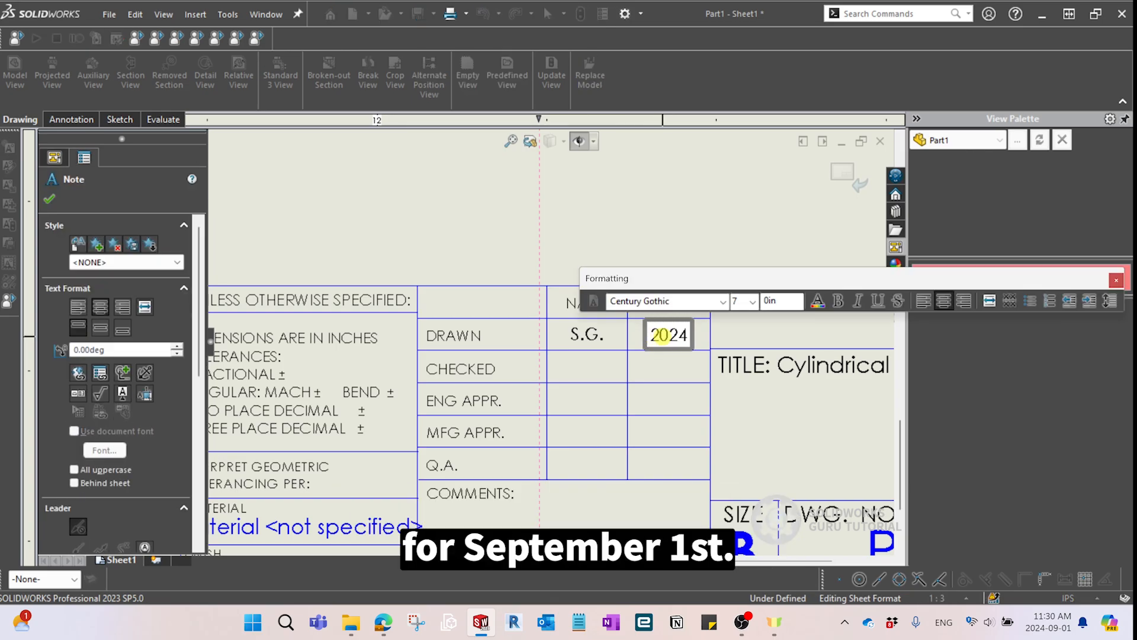
pyautogui.write('-09-01')
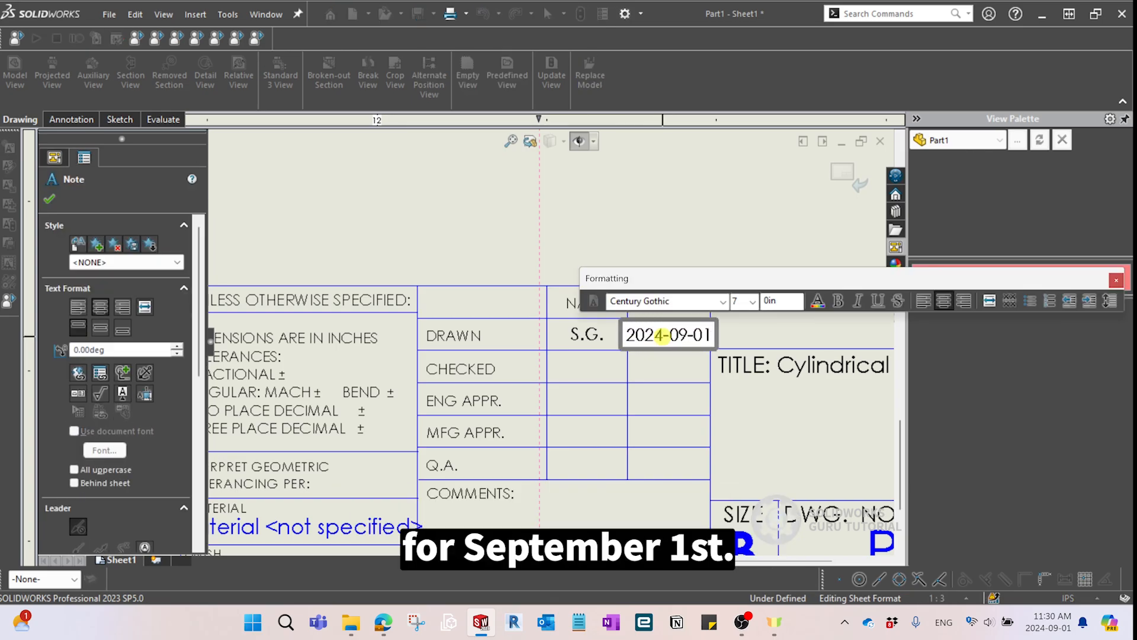
pyautogui.click(649, 356)
# Reduce the font size of the DRAWN date to 6 so it fits within its cell.
pyautogui.scroll(-3, 667, 355)
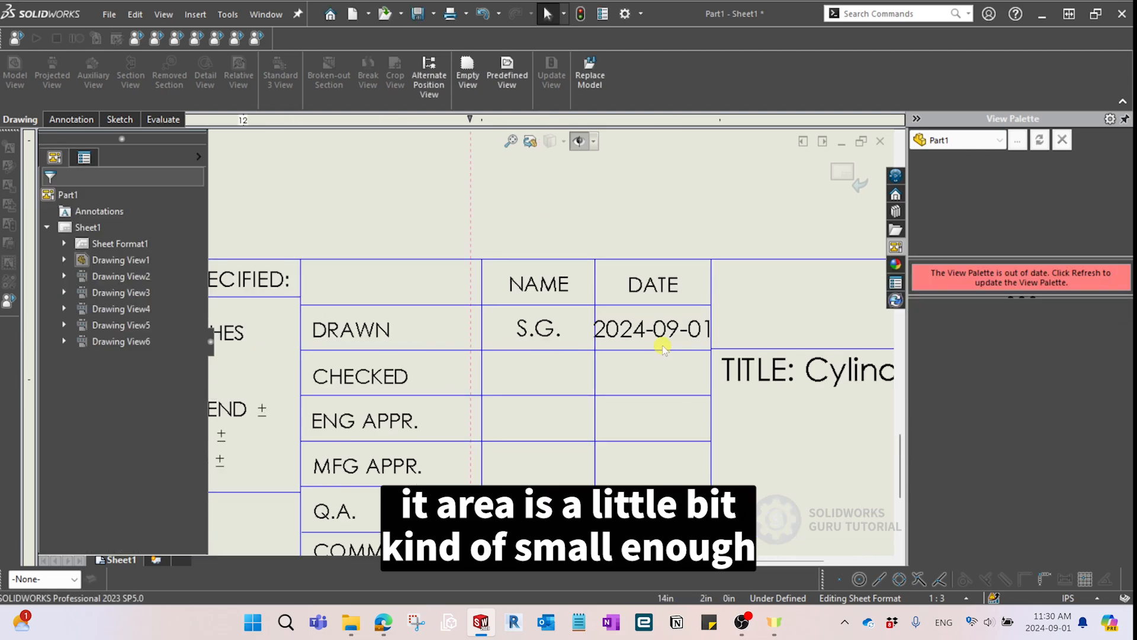
pyautogui.click(674, 335)
pyautogui.doubleClick(668, 330)
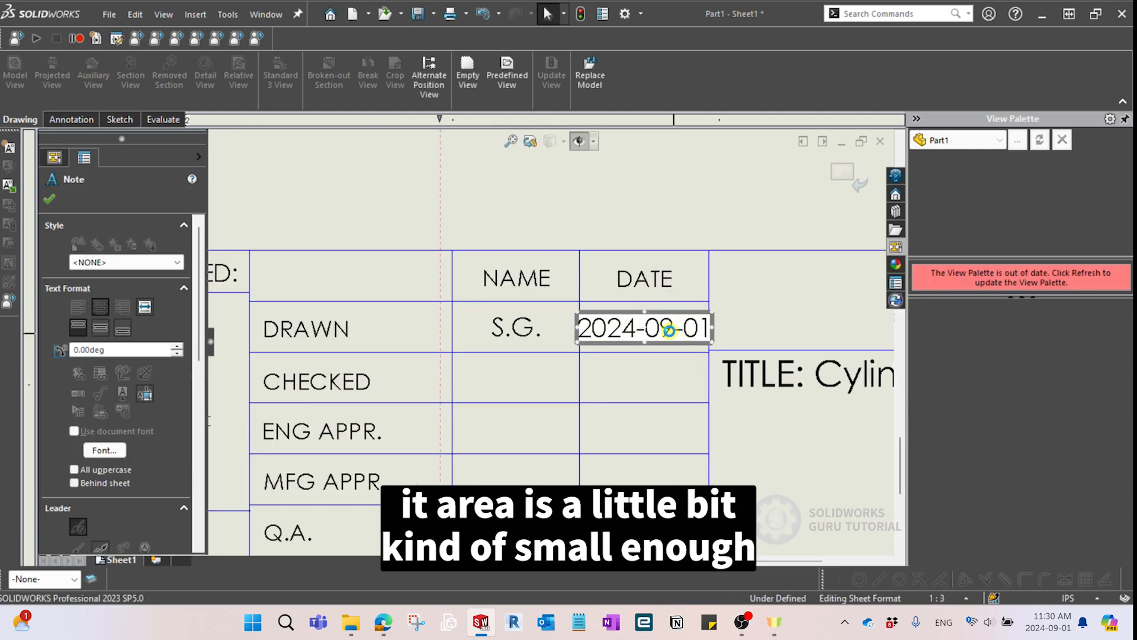
pyautogui.click(736, 290)
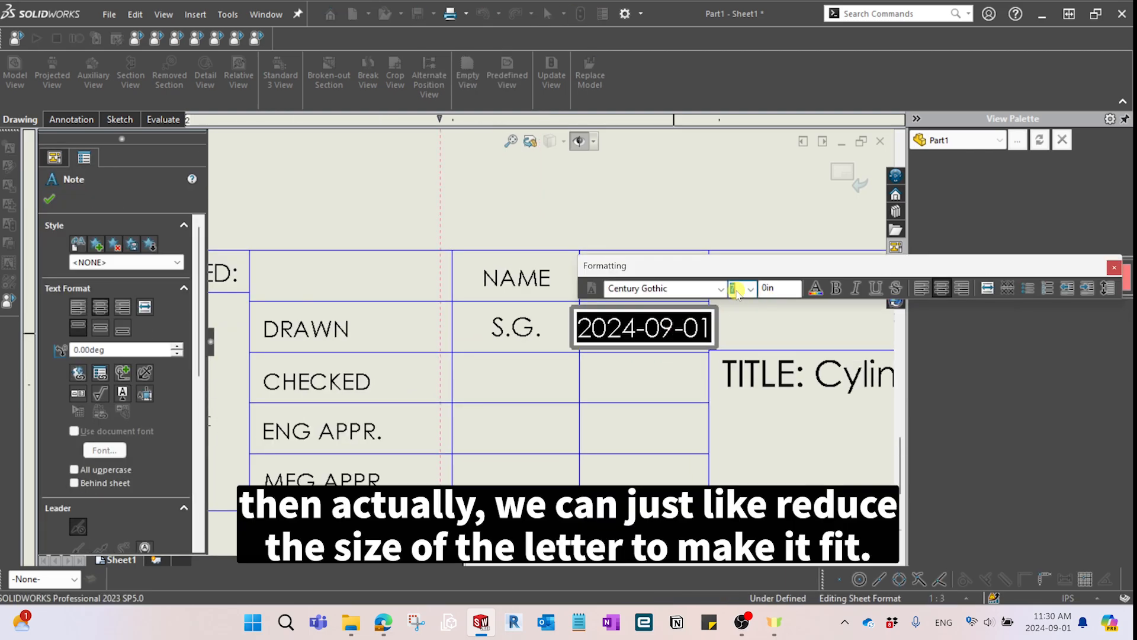
pyautogui.write('6')
pyautogui.press('Return')
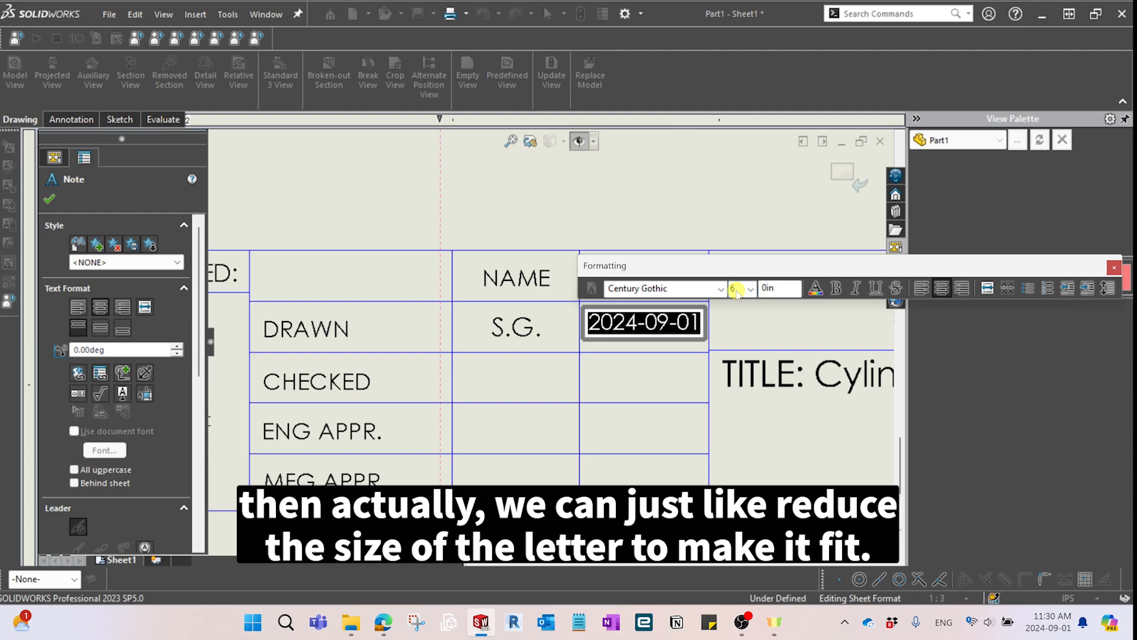
pyautogui.click(548, 308)
# Set the font size of the DRAWN name to 6 to match the date.
pyautogui.click(521, 326)
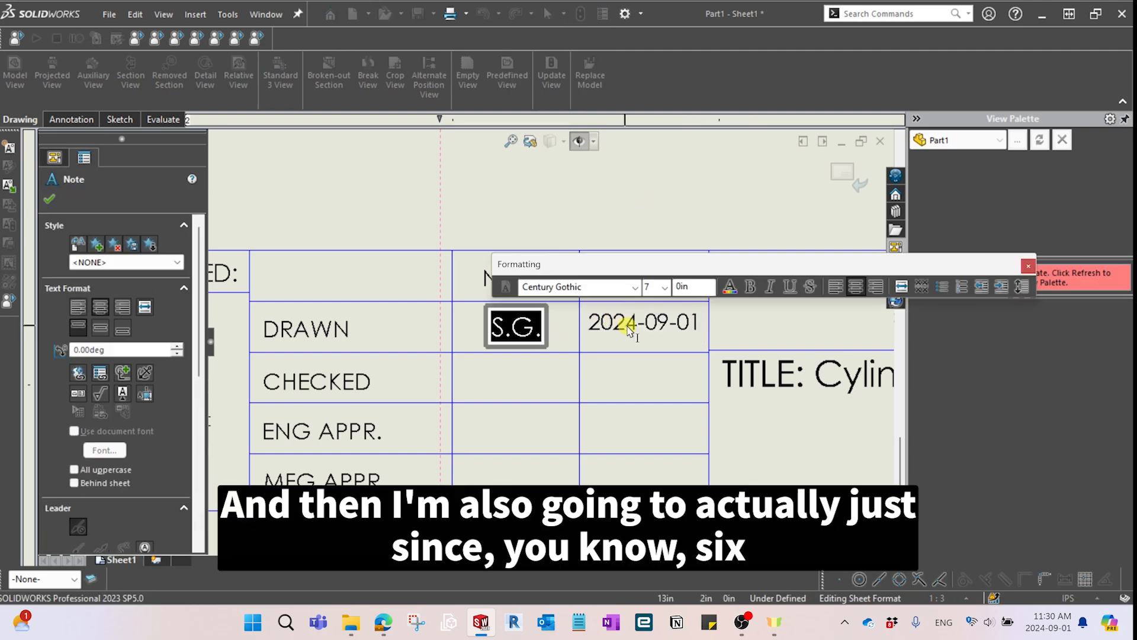
pyautogui.click(654, 287)
pyautogui.write('6')
pyautogui.press('Return')
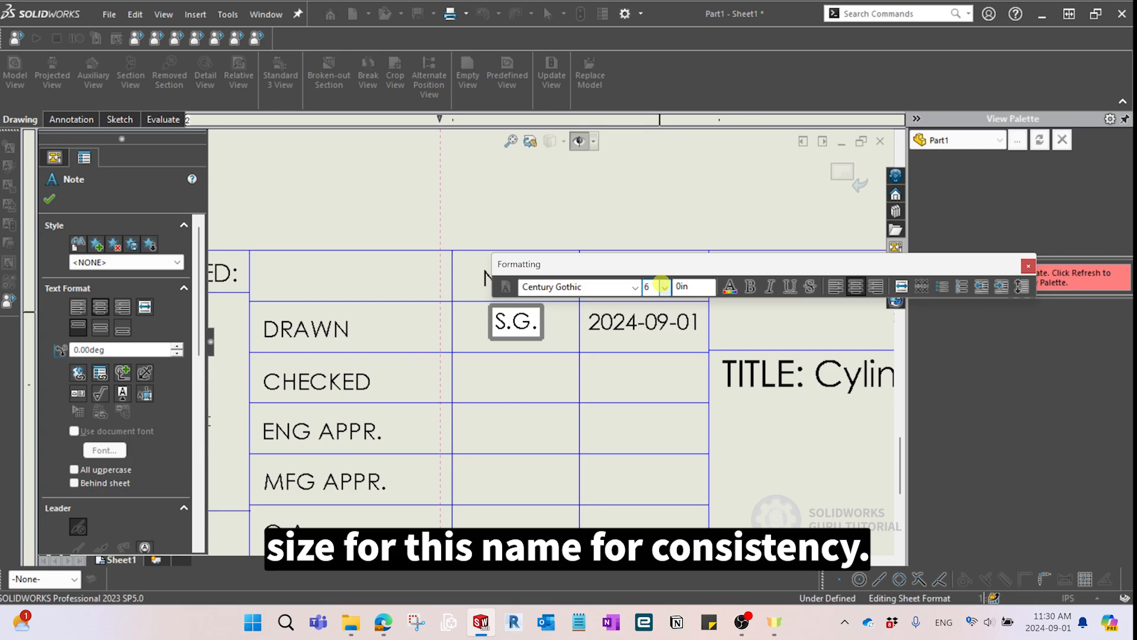
pyautogui.click(655, 215)
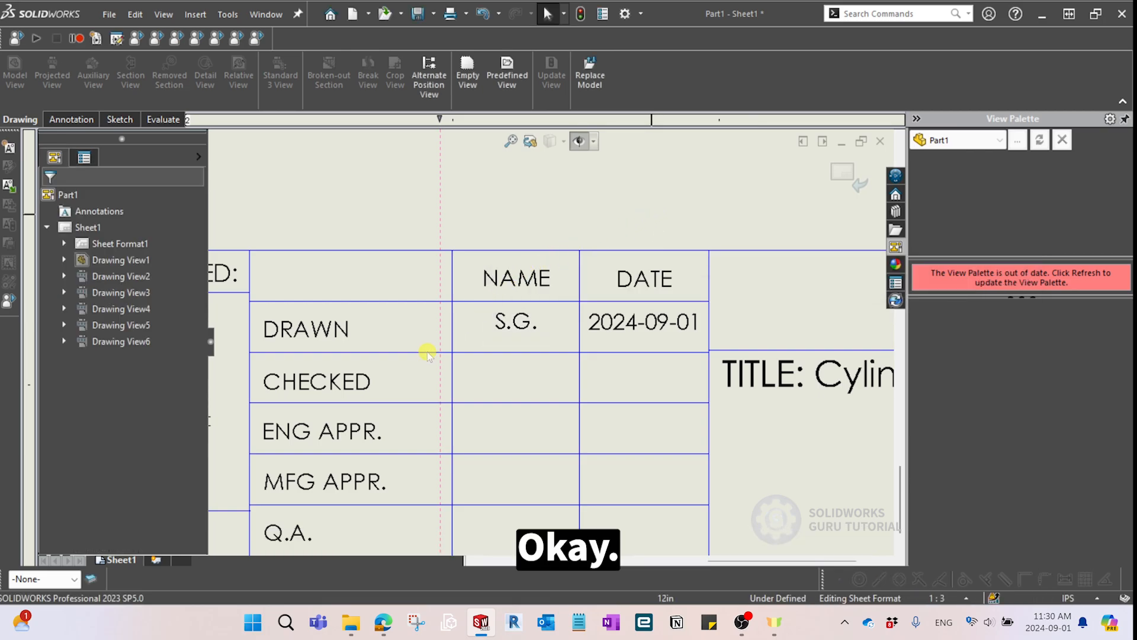
# Replace the placeholder text in the title block's MATERIAL field with "ALUMINUM".
pyautogui.scroll(3, 428, 354)
pyautogui.moveTo(440, 515)
pyautogui.mouseDown(button='middle')
pyautogui.moveTo(515, 431)
pyautogui.moveTo(573, 396)
pyautogui.mouseUp(button='middle')
pyautogui.scroll(-2, 438, 397)
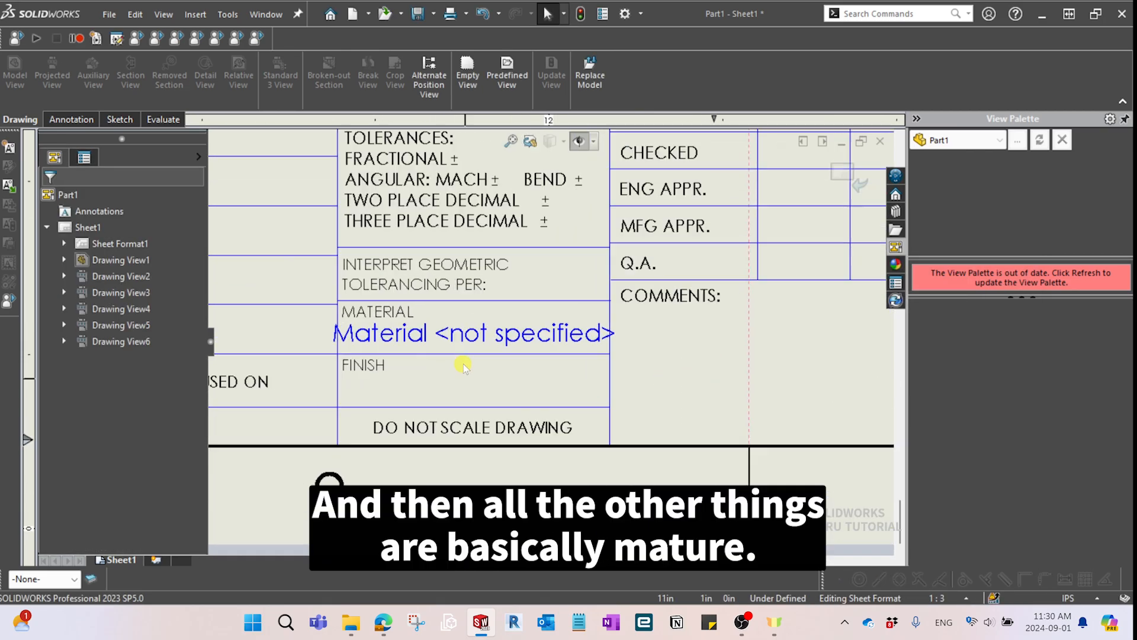
pyautogui.doubleClick(403, 337)
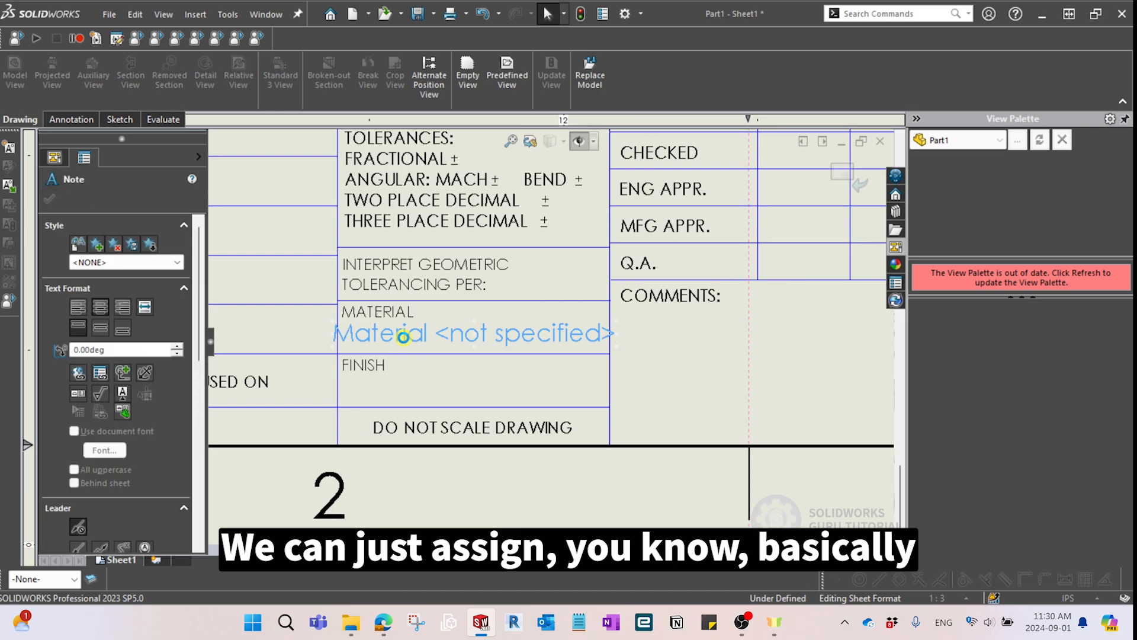
pyautogui.press('Delete')
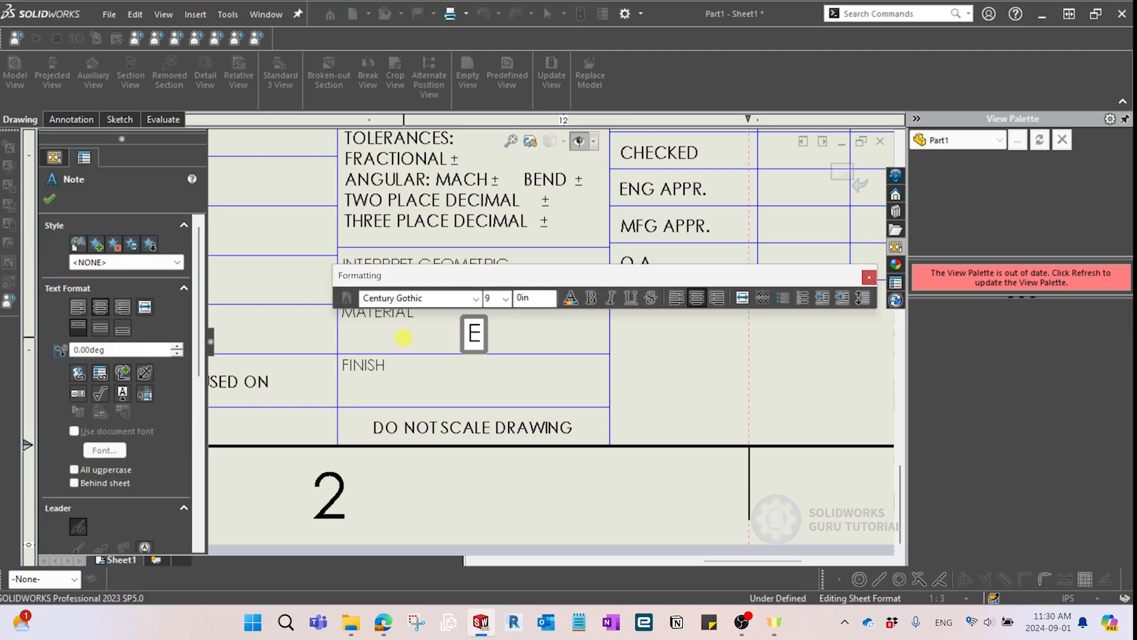
pyautogui.write('ALUMINUM')
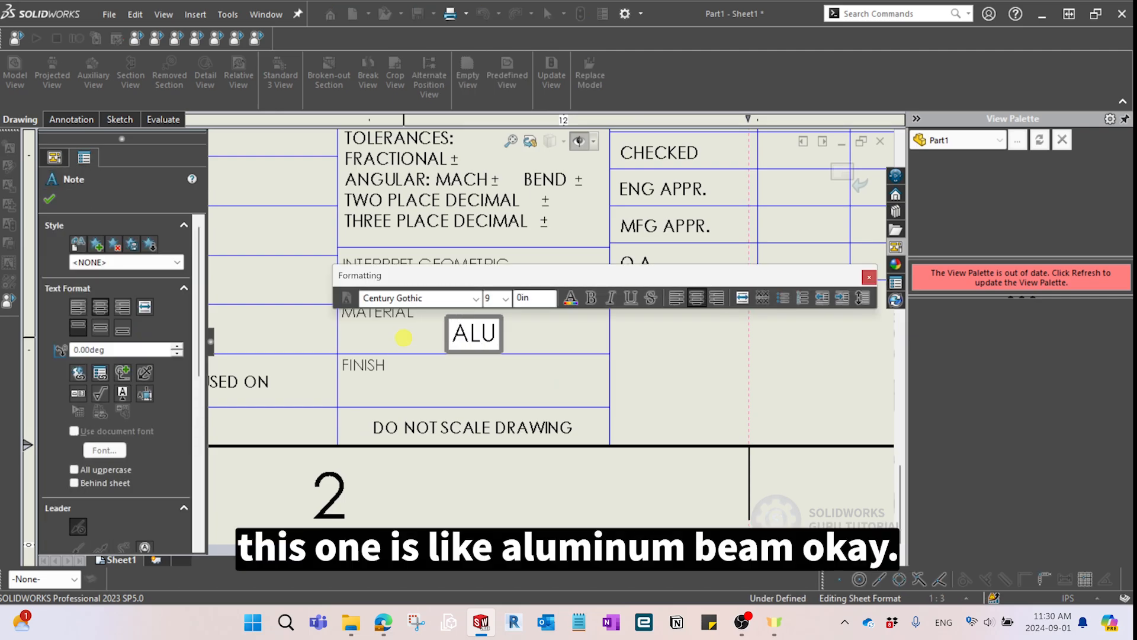
pyautogui.click(468, 503)
# Add "FILLET SHOULD BE APPLIED FOR EACH CORNERS." on a new line of the COMMENTS note, breaking the line before the last word.
pyautogui.scroll(2, 468, 415)
pyautogui.scroll(2, 467, 411)
pyautogui.scroll(-2, 513, 363)
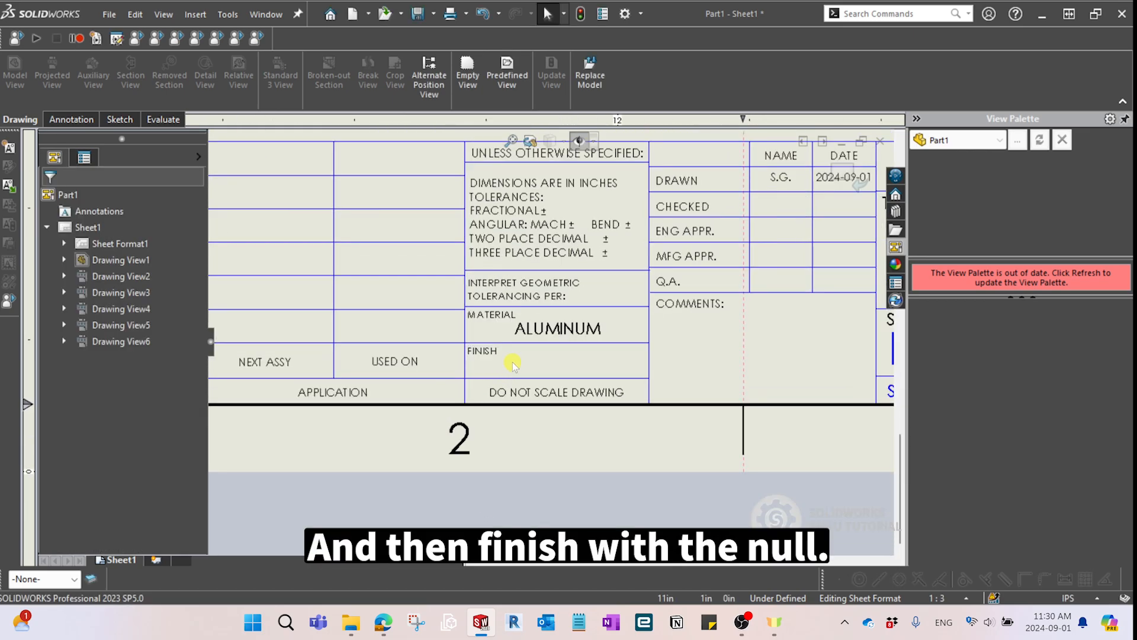
pyautogui.moveTo(637, 356); pyautogui.dragTo(593, 359, button='middle')
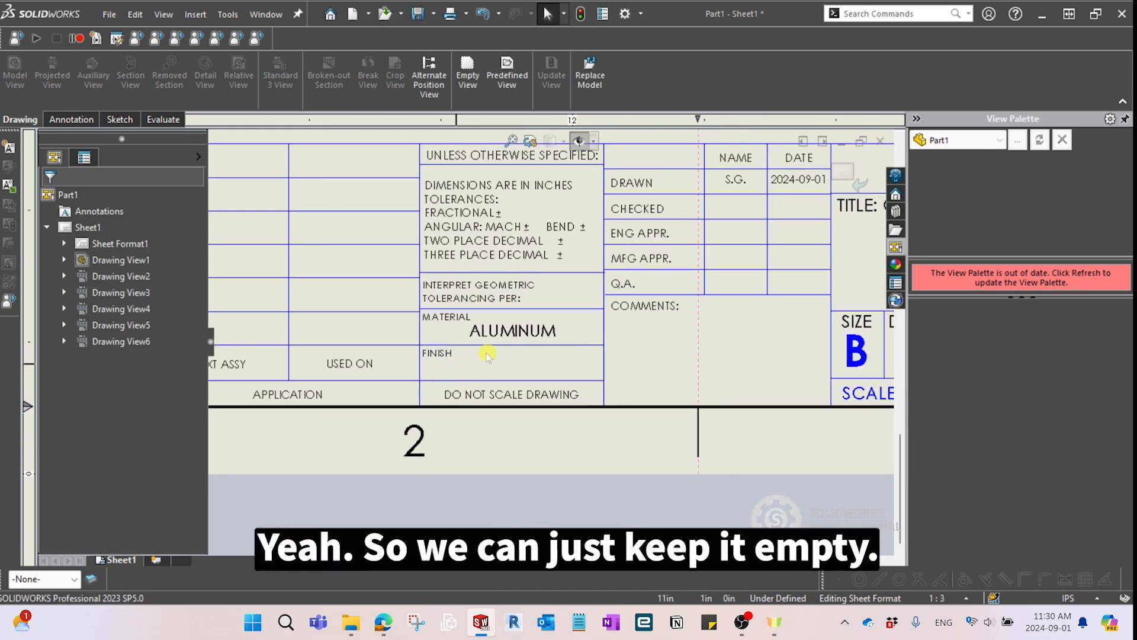
pyautogui.moveTo(680, 372); pyautogui.dragTo(652, 388, button='middle')
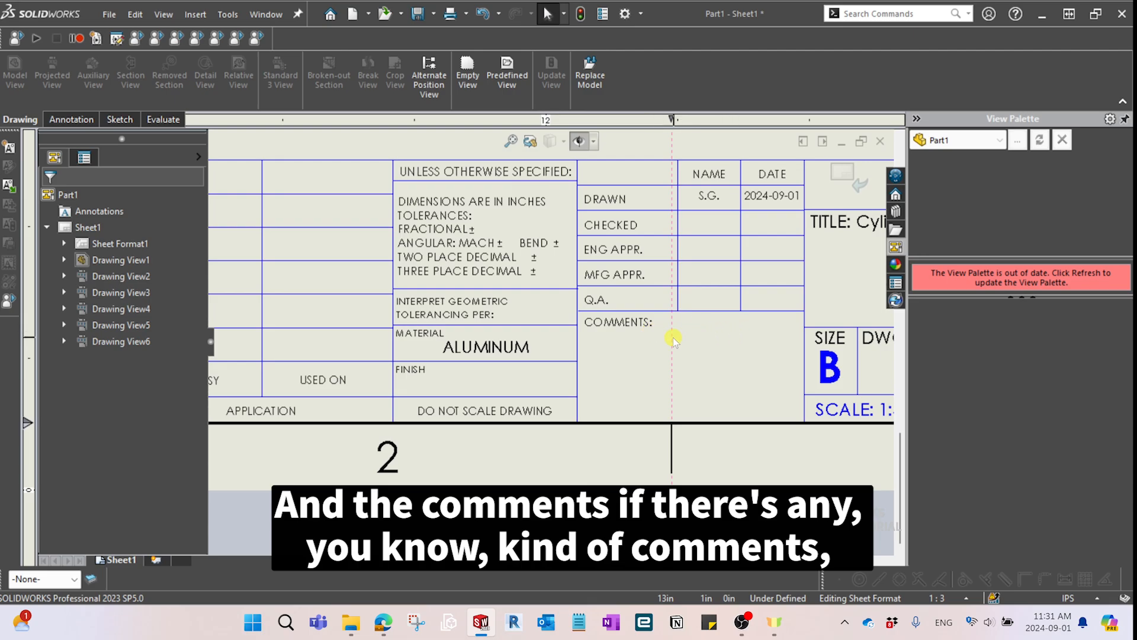
pyautogui.scroll(3, 643, 329)
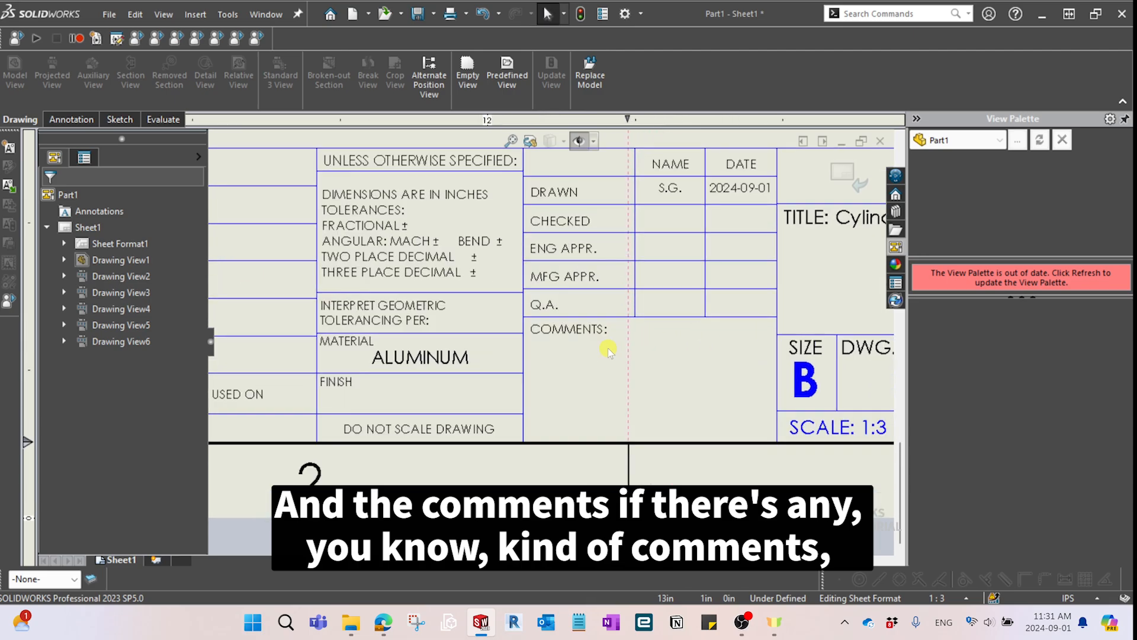
pyautogui.scroll(-3, 583, 355)
pyautogui.click(643, 334)
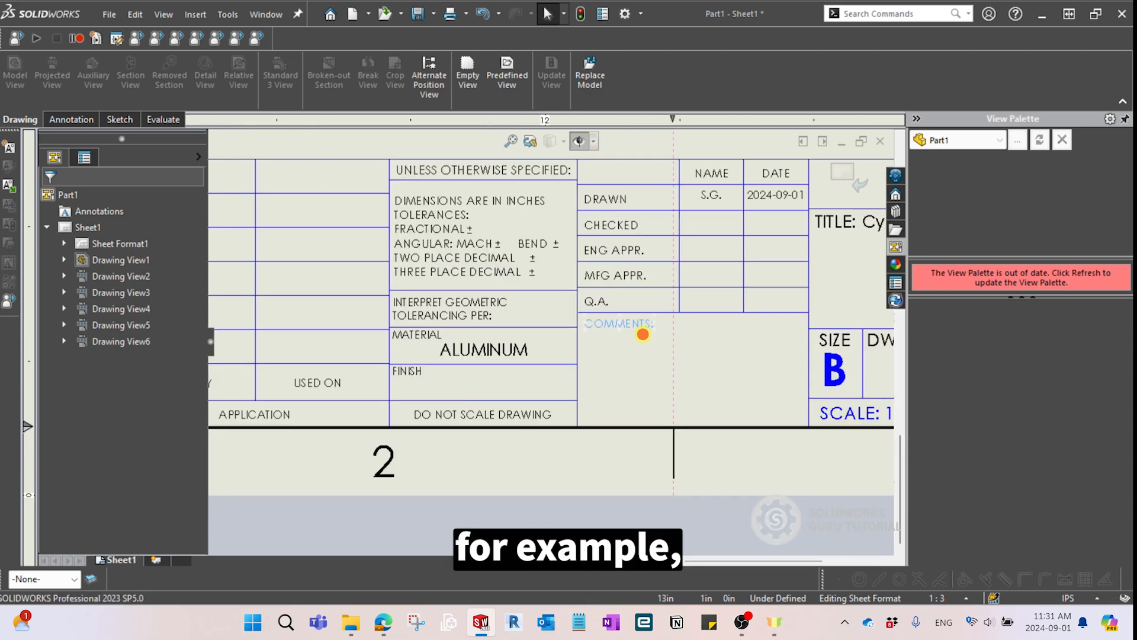
pyautogui.doubleClick(643, 334)
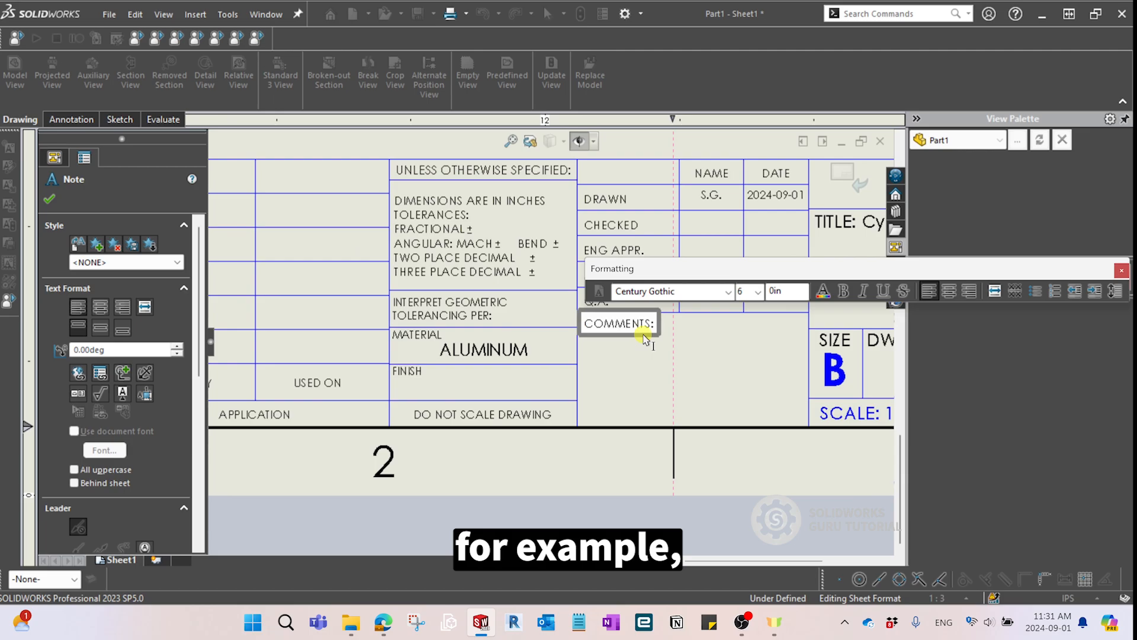
pyautogui.press('Return')
pyautogui.write('FILLE')
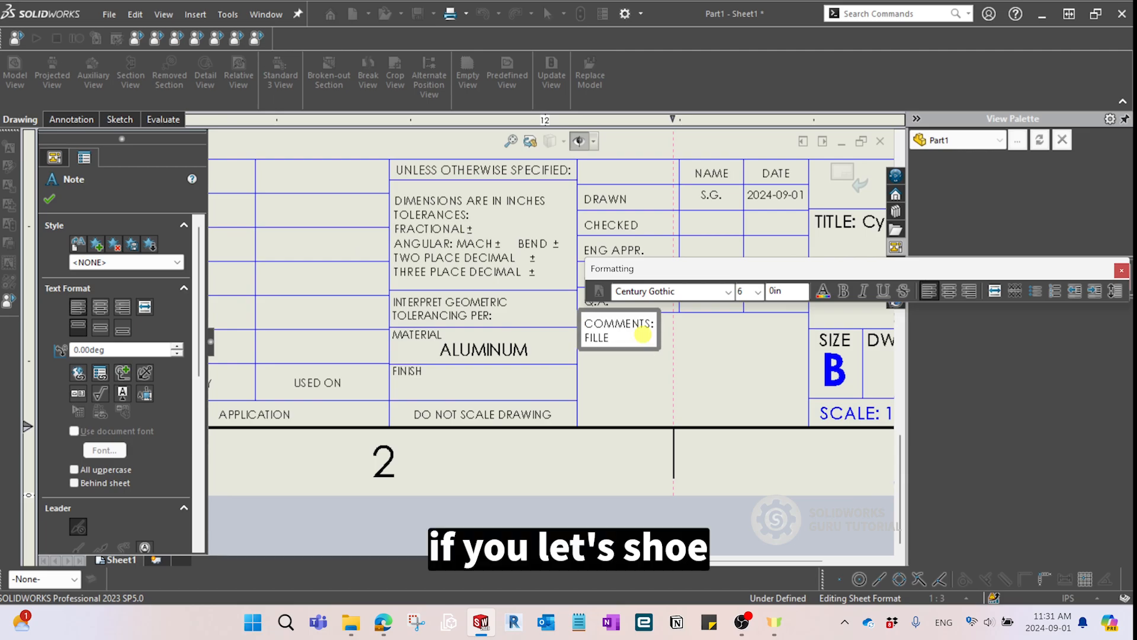
pyautogui.write('T SHOULD')
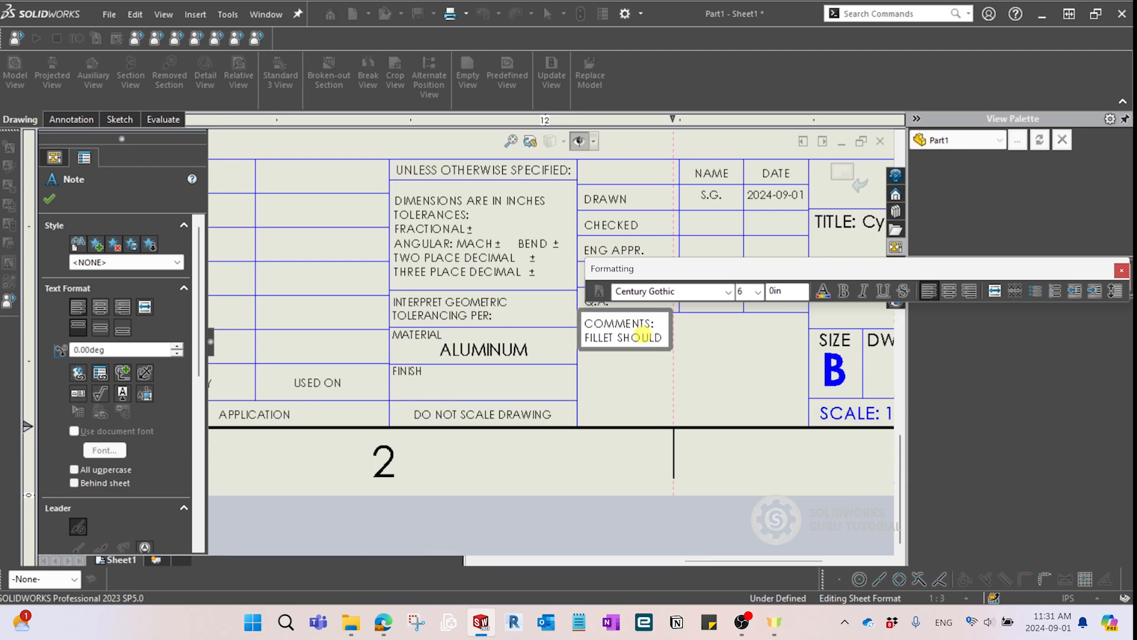
pyautogui.write(' BE A')
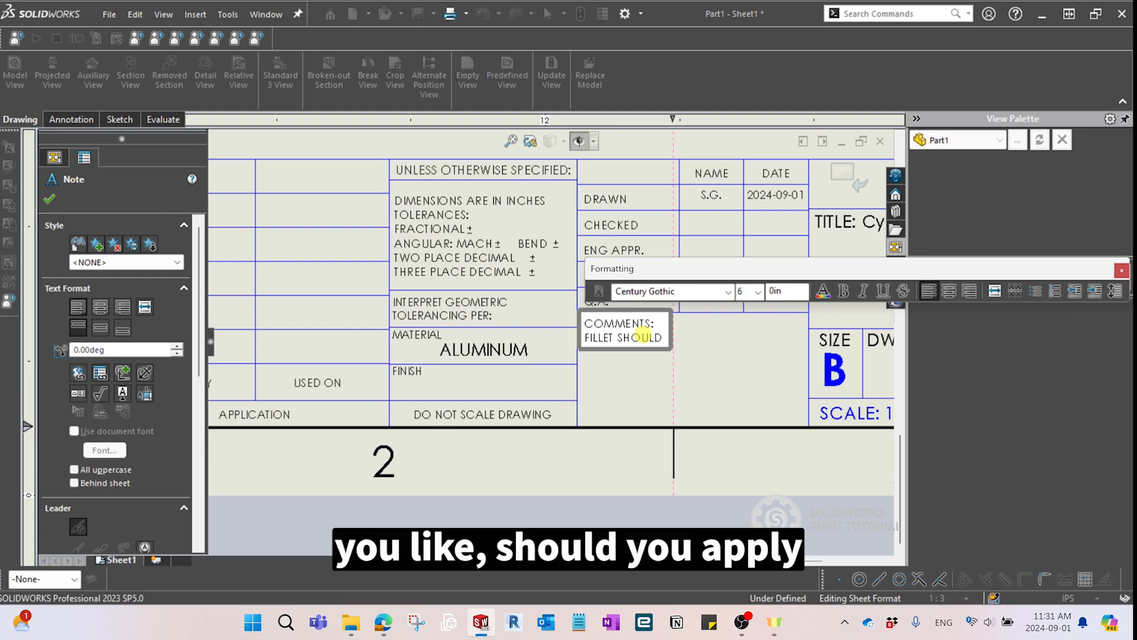
pyautogui.write('PPLIED F')
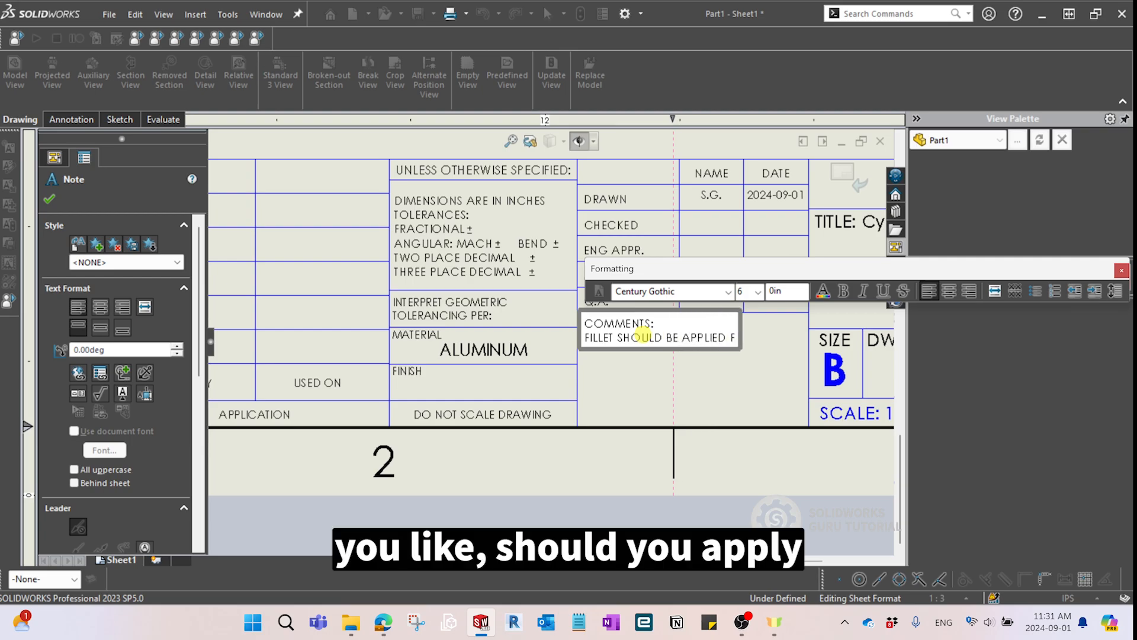
pyautogui.write('OR EACH')
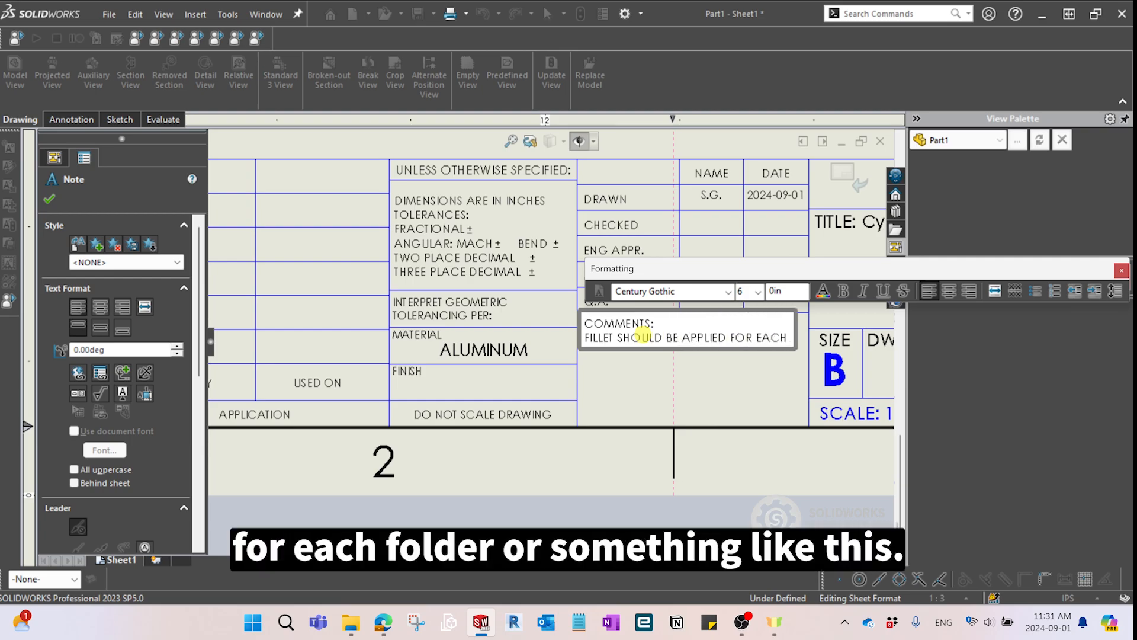
pyautogui.write(' CORNERS')
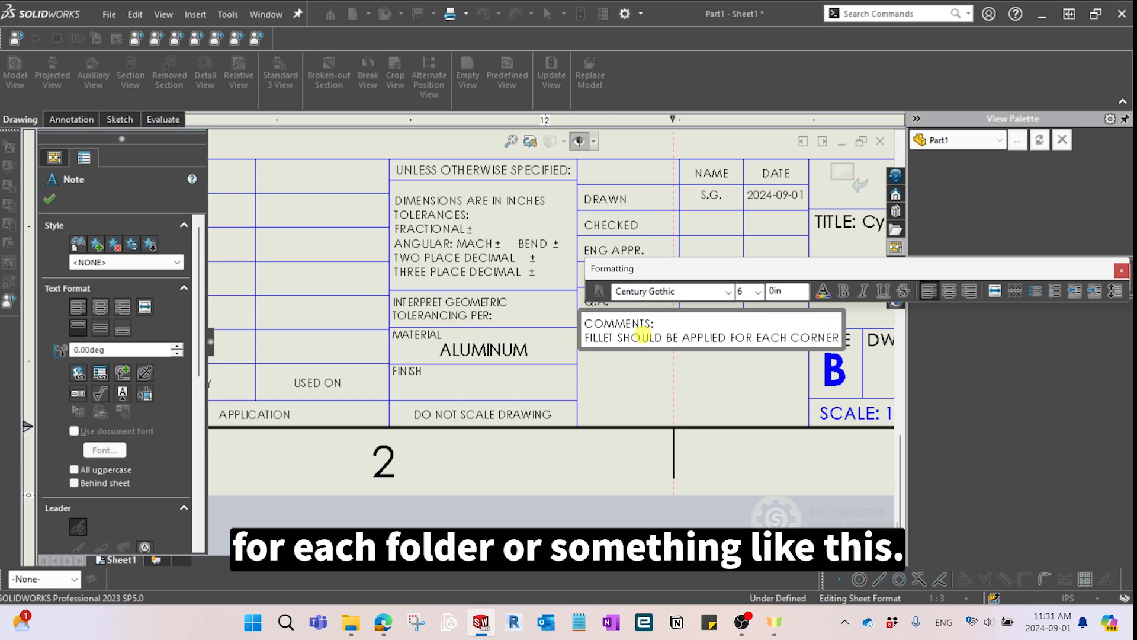
pyautogui.click(796, 337)
pyautogui.press('Return')
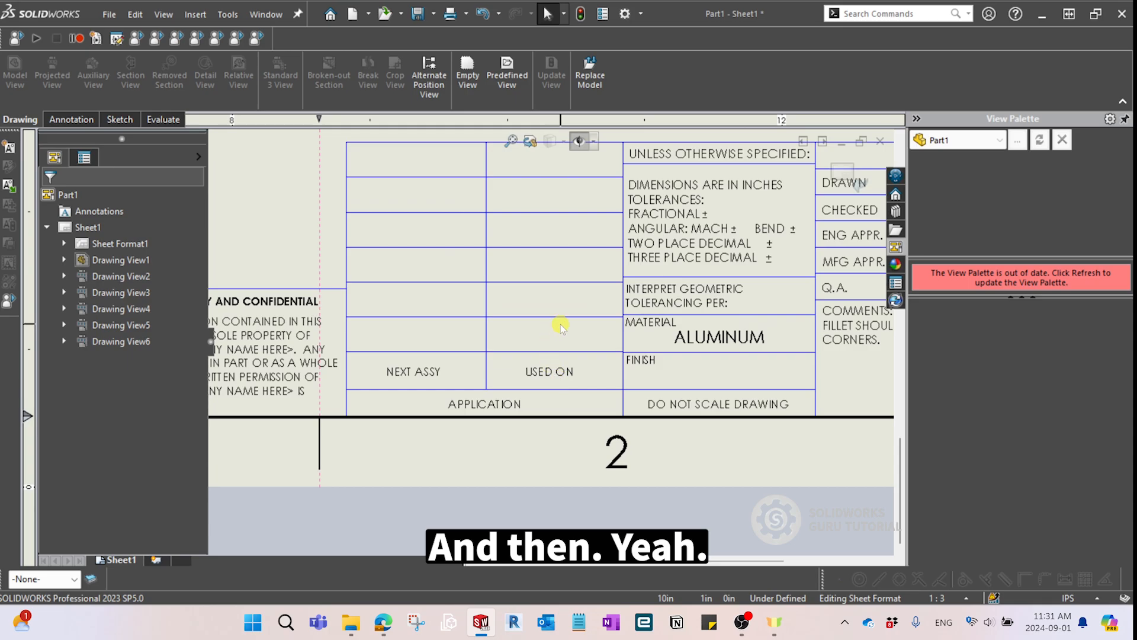
# Leave sheet format editing and return to the drawing sheet with its labelled views.
pyautogui.moveTo(561, 326)
pyautogui.mouseDown(button='middle')
pyautogui.moveTo(548, 366)
pyautogui.moveTo(695, 407)
pyautogui.mouseUp(button='middle')
pyautogui.scroll(6, 695, 408)
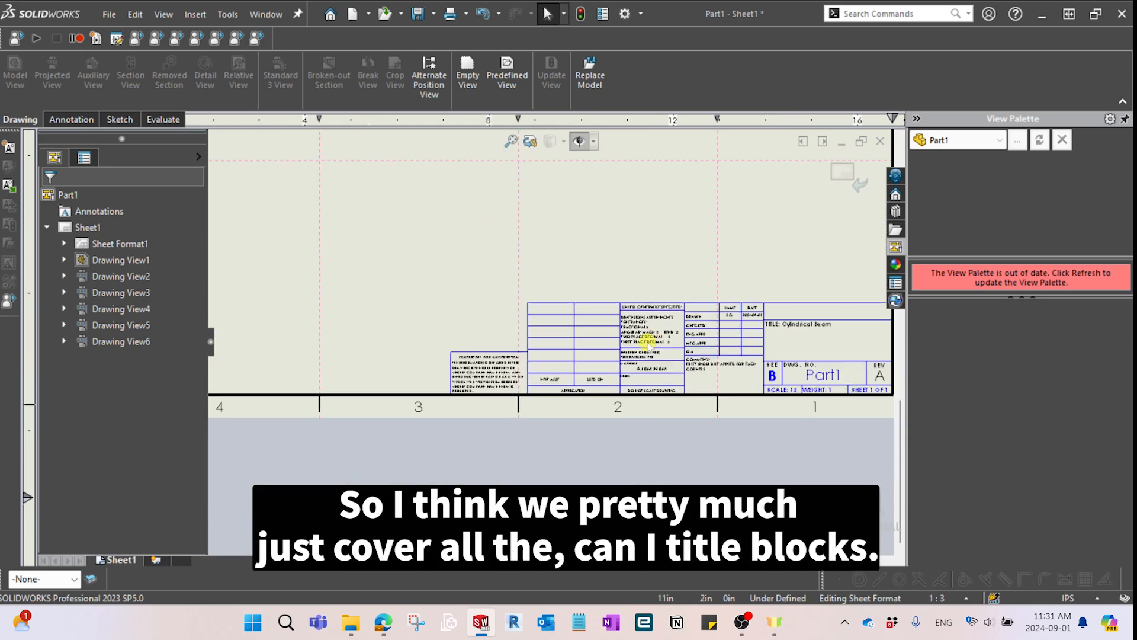
pyautogui.moveTo(664, 320); pyautogui.dragTo(620, 290, button='middle')
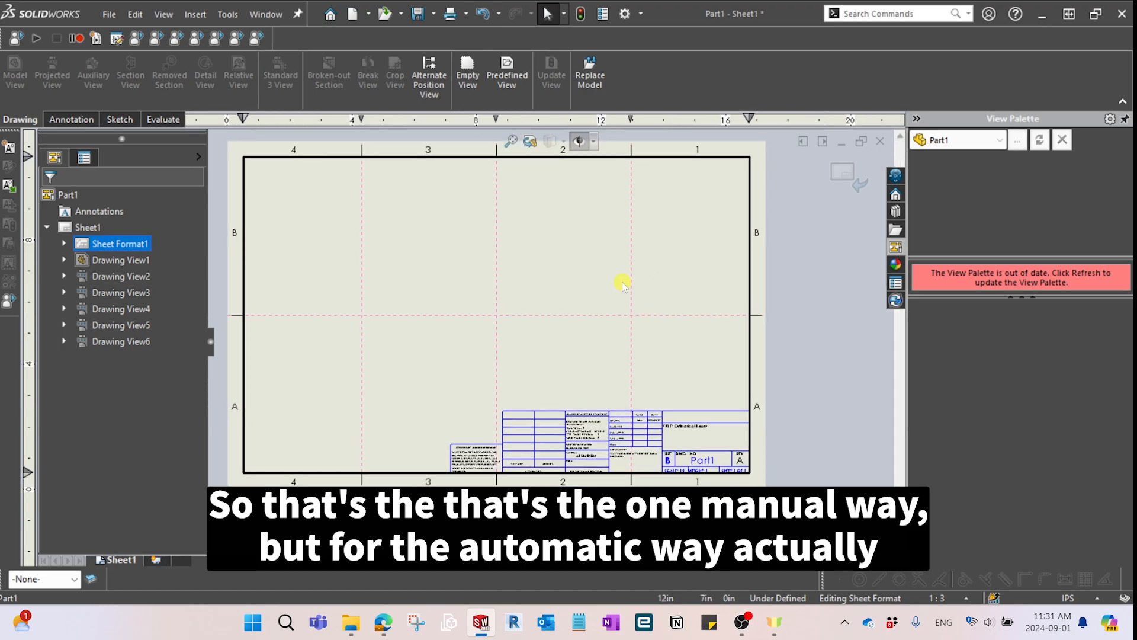
pyautogui.press('f')
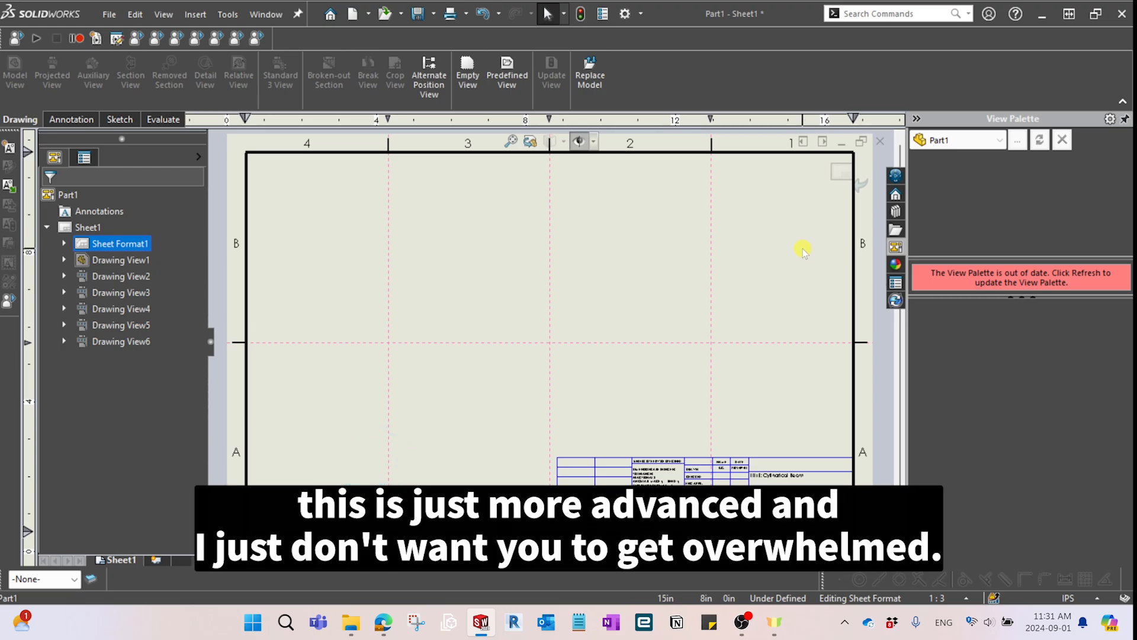
pyautogui.click(859, 168)
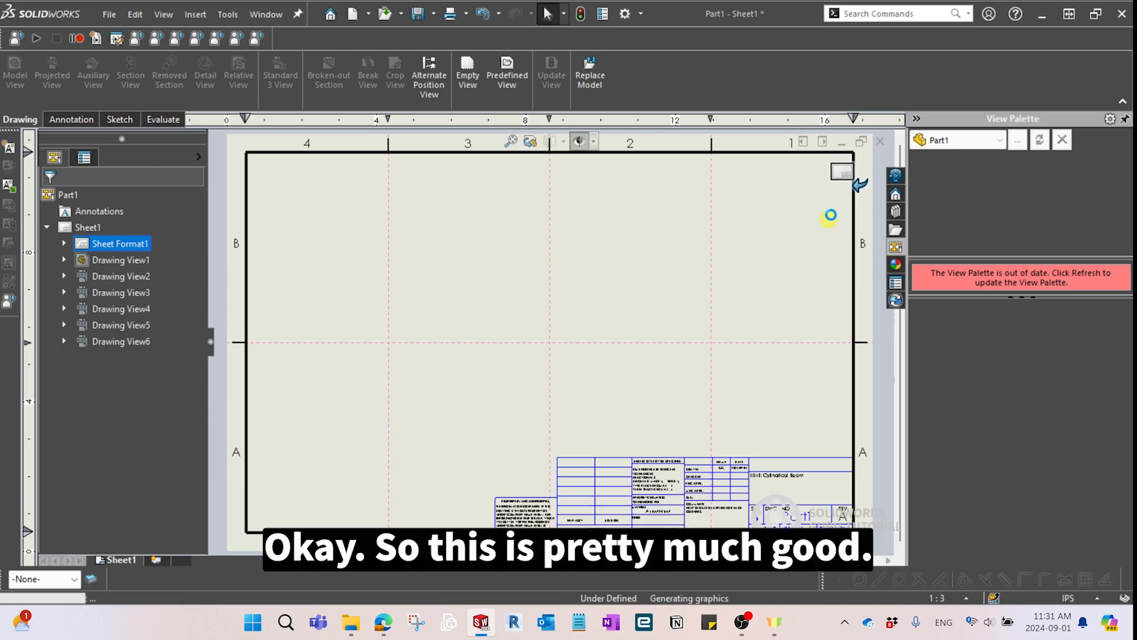
pyautogui.moveTo(639, 391)
pyautogui.mouseDown(button='middle')
pyautogui.moveTo(613, 372)
pyautogui.moveTo(611, 389)
pyautogui.mouseUp(button='middle')
pyautogui.press('f')
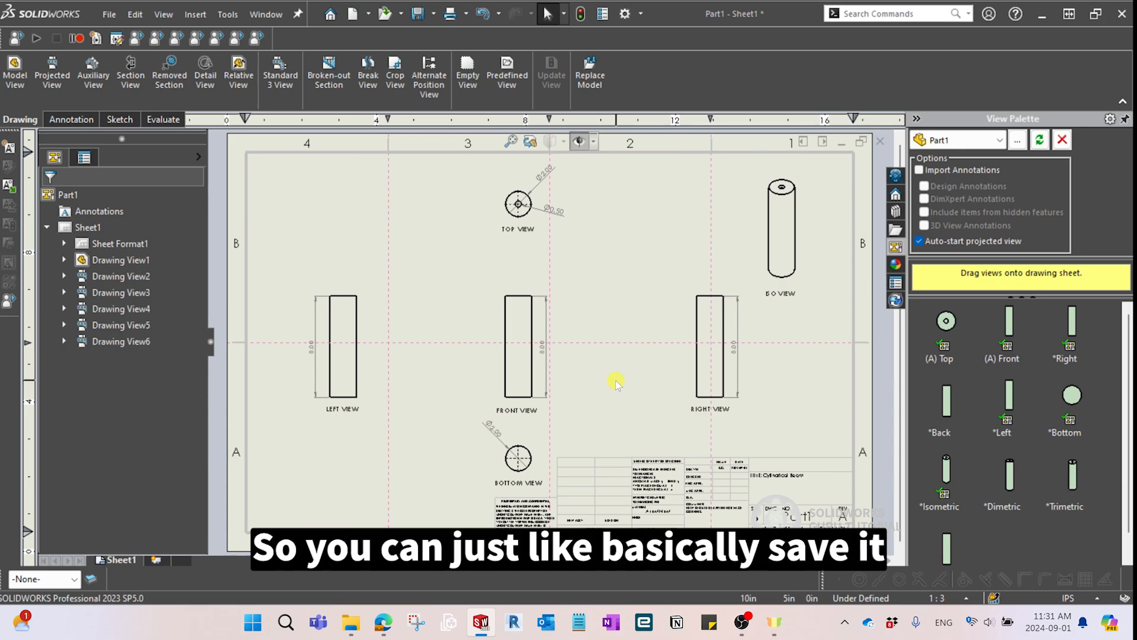
# Save the drawing as Part1 in SOLIDWORKS Drawing format in the CSWA-Exam Parts folder and close it.
pyautogui.click(421, 14)
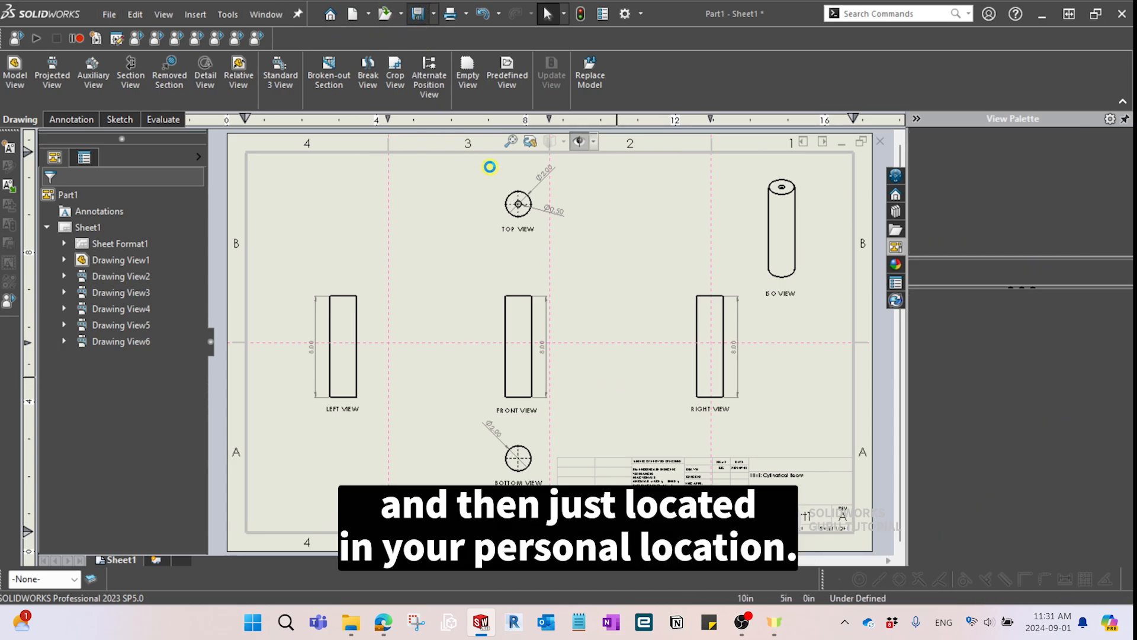
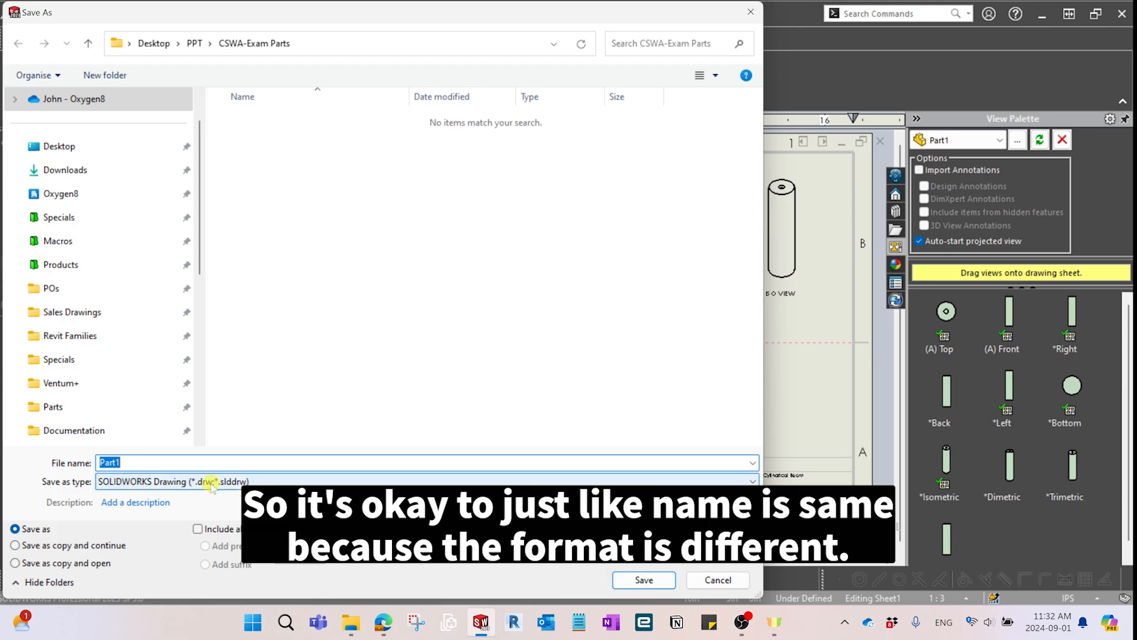
pyautogui.click(644, 580)
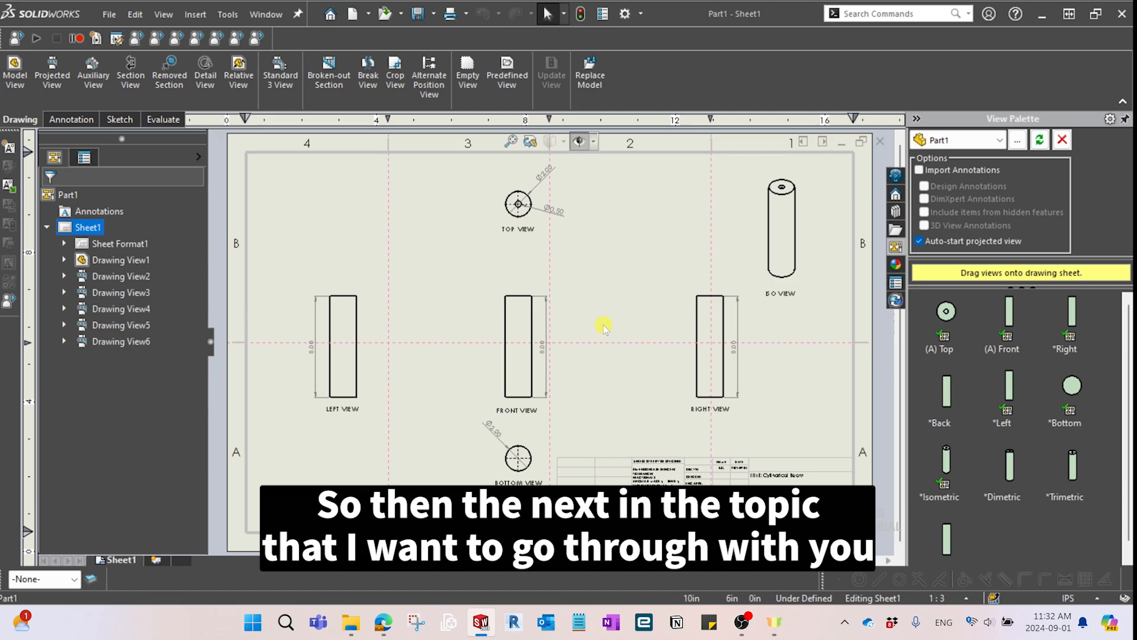
pyautogui.click(880, 142)
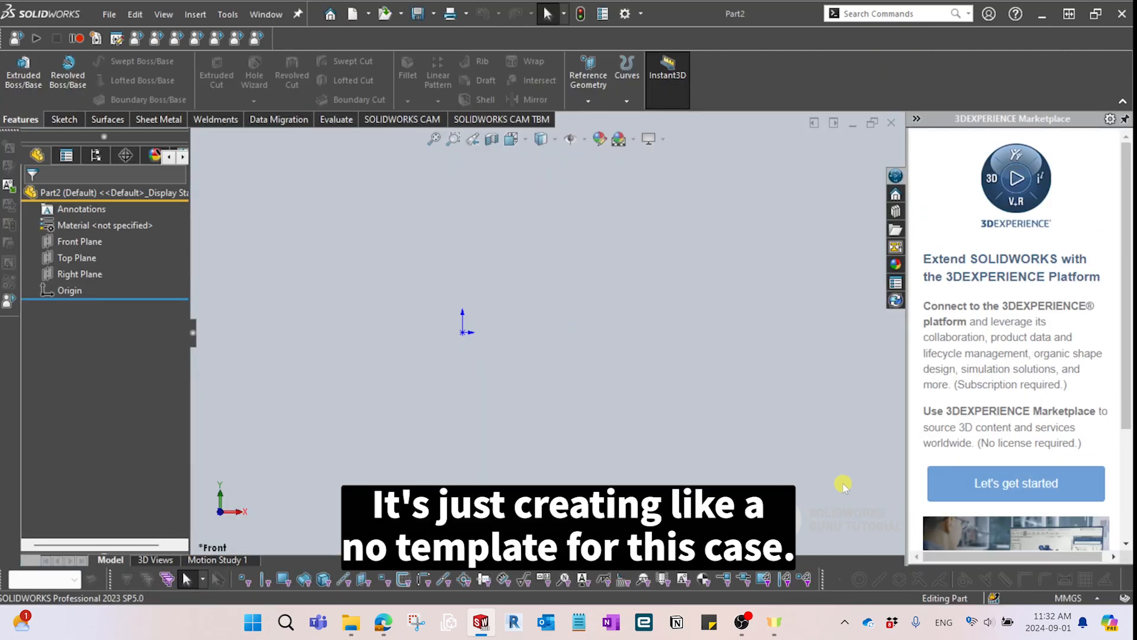
# Set the units of the new part Part2 to IPS (inch, pound, second).
pyautogui.moveTo(713, 405); pyautogui.dragTo(773, 418, button='middle')
pyautogui.click(1071, 598)
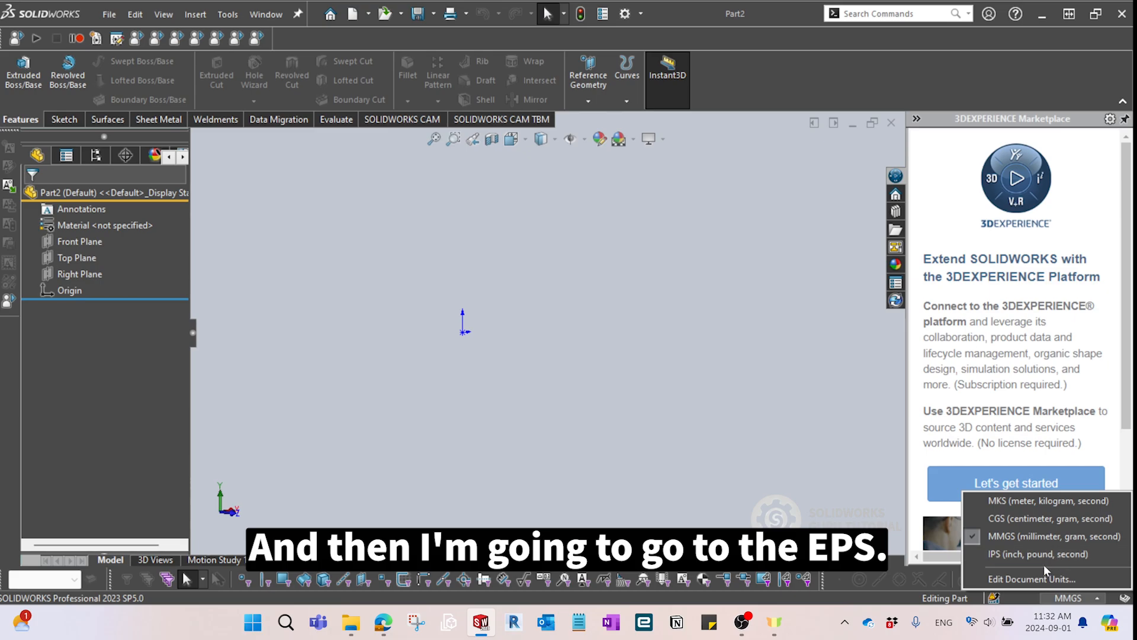
pyautogui.click(1047, 554)
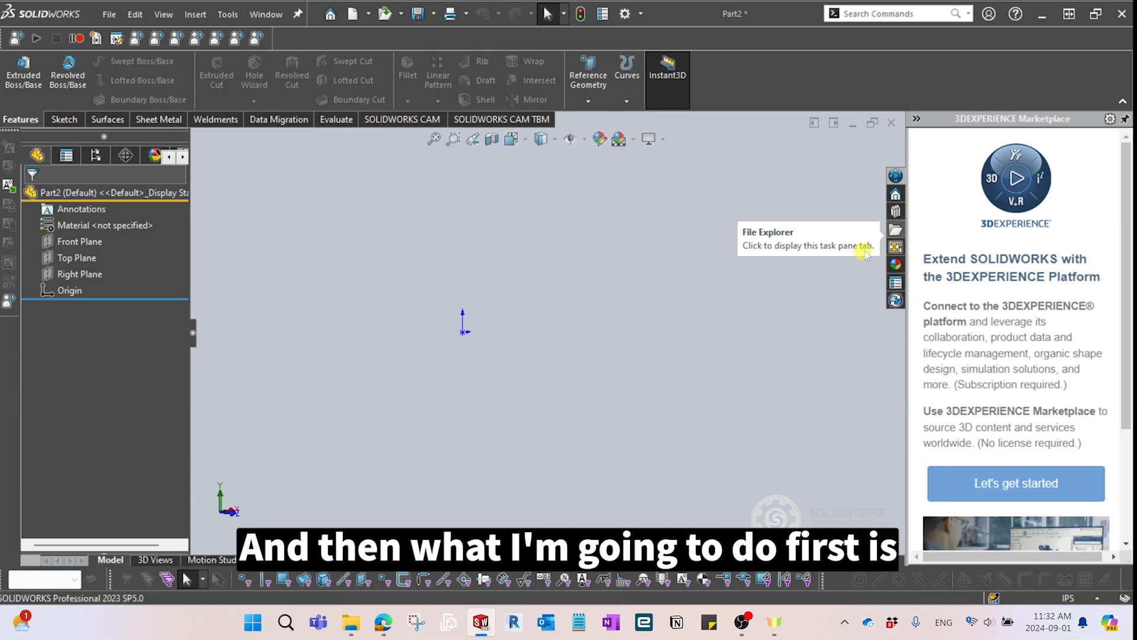
# Start a sketch on the Top Plane and draw a circle about 5.02 in in diameter centred on the origin.
pyautogui.click(89, 259)
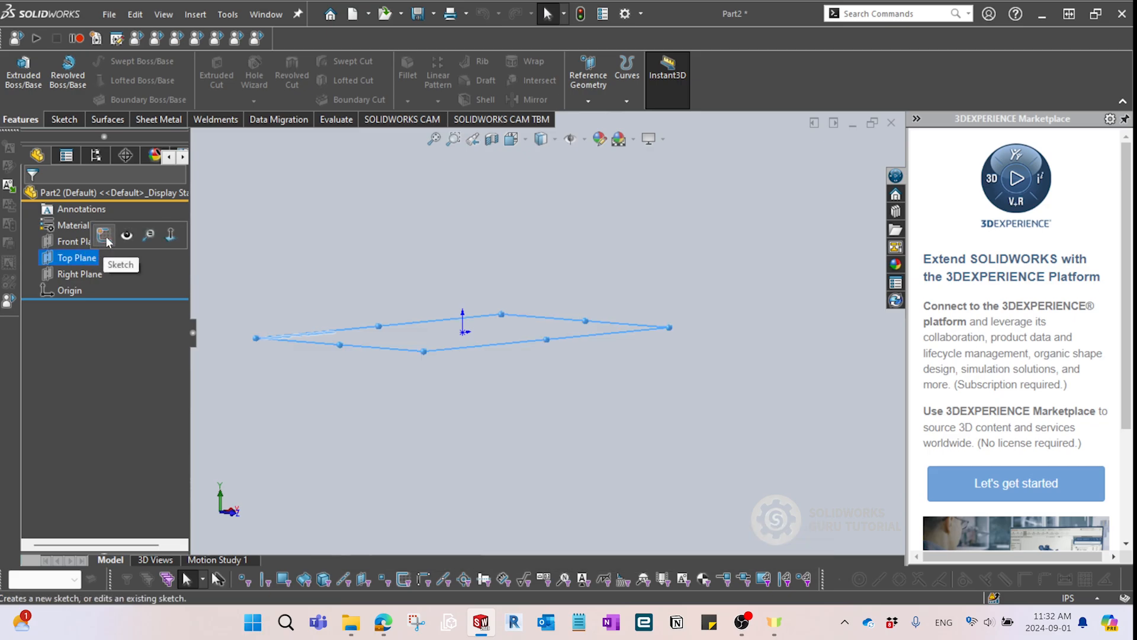
pyautogui.click(267, 414)
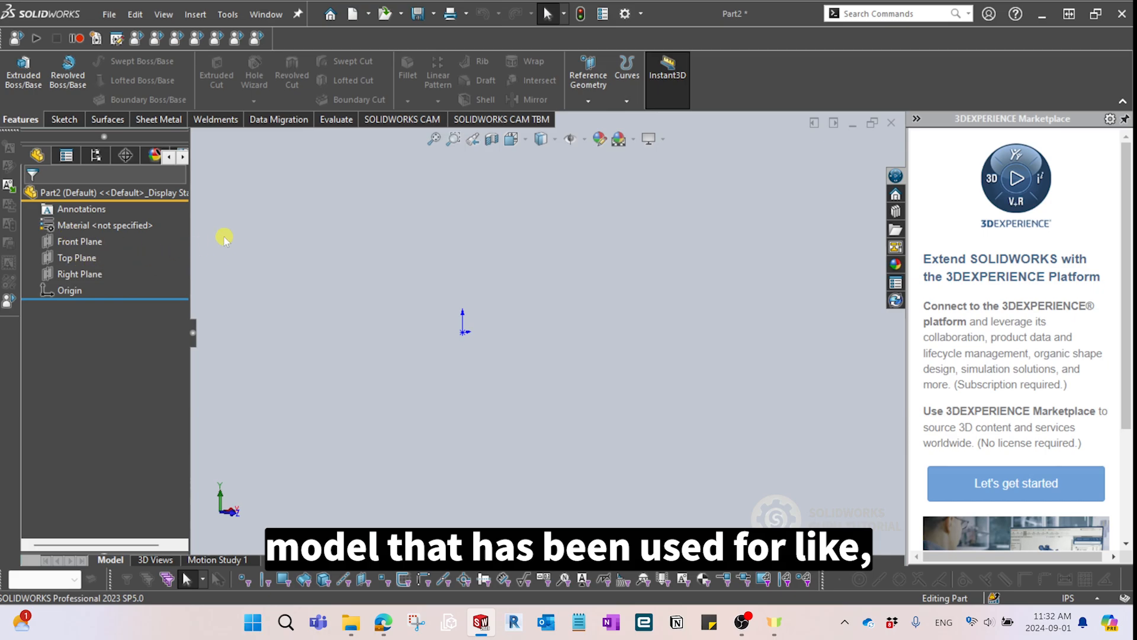
pyautogui.click(83, 258)
pyautogui.click(102, 235)
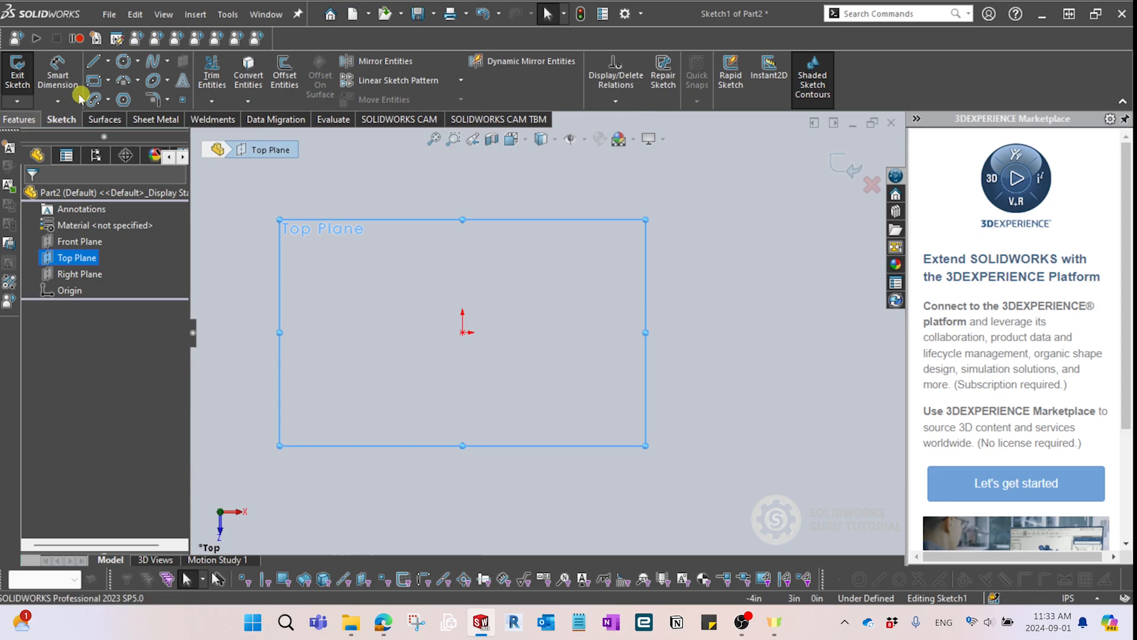
pyautogui.click(123, 61)
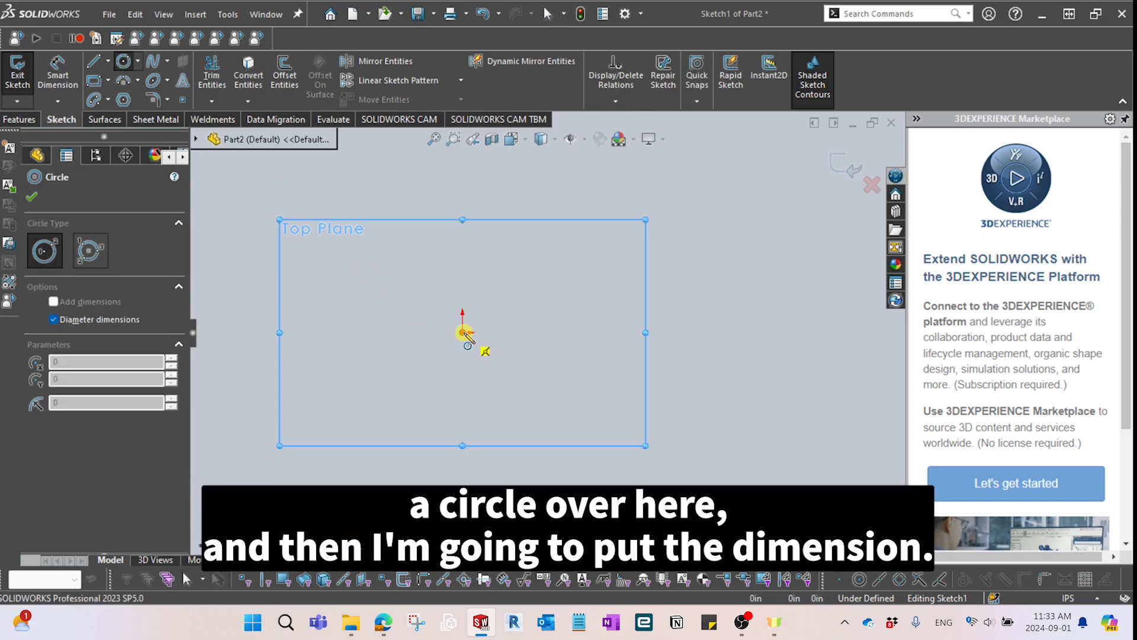
pyautogui.click(463, 332)
pyautogui.click(462, 446)
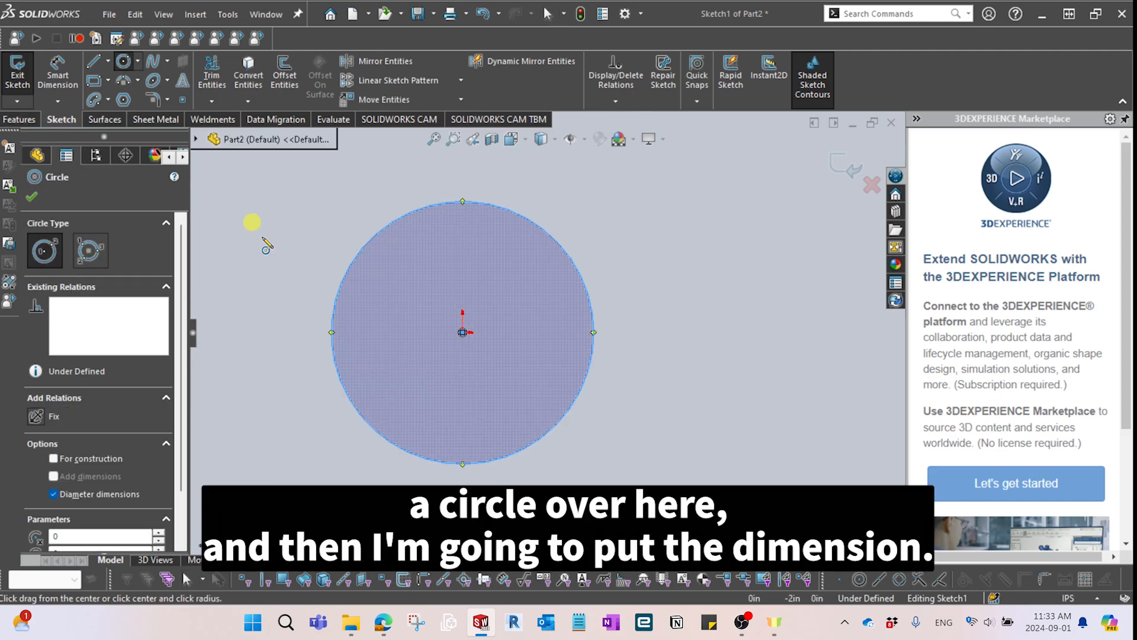
# Dimension the circle's diameter as 5 in.
pyautogui.click(58, 71)
pyautogui.click(344, 289)
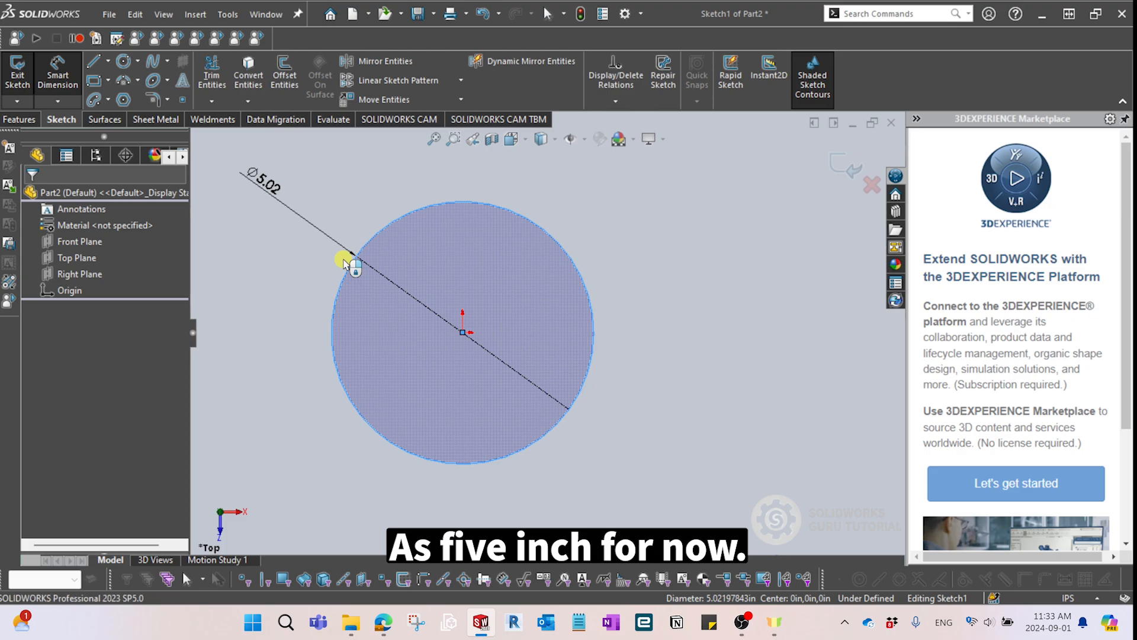
pyautogui.click(343, 258)
pyautogui.scroll(2, 510, 348)
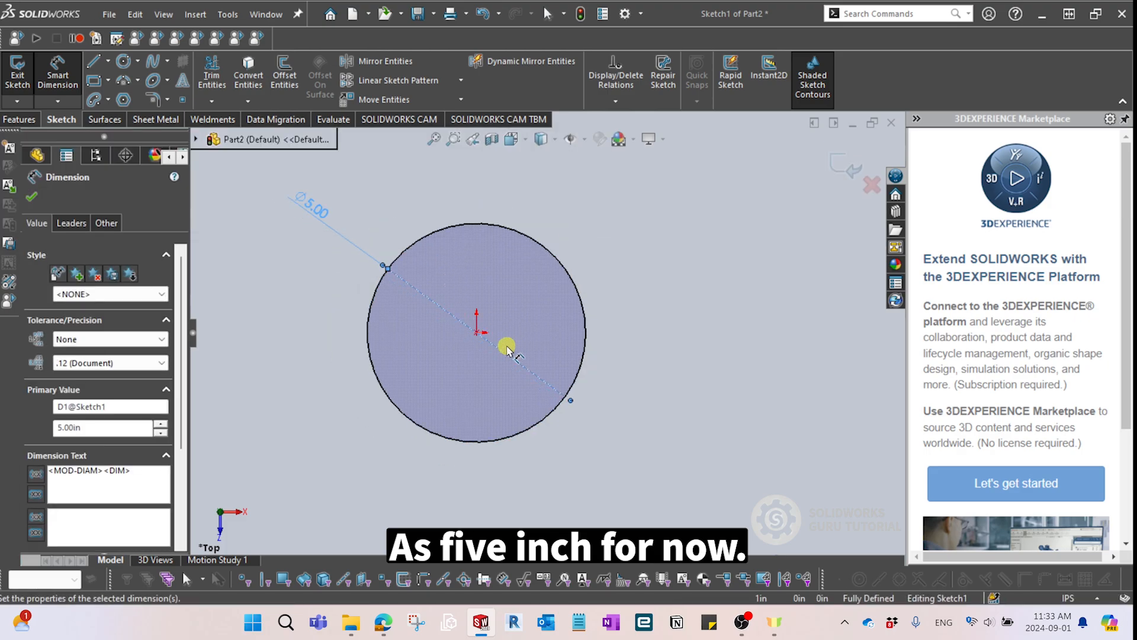
pyautogui.scroll(-2, 507, 345)
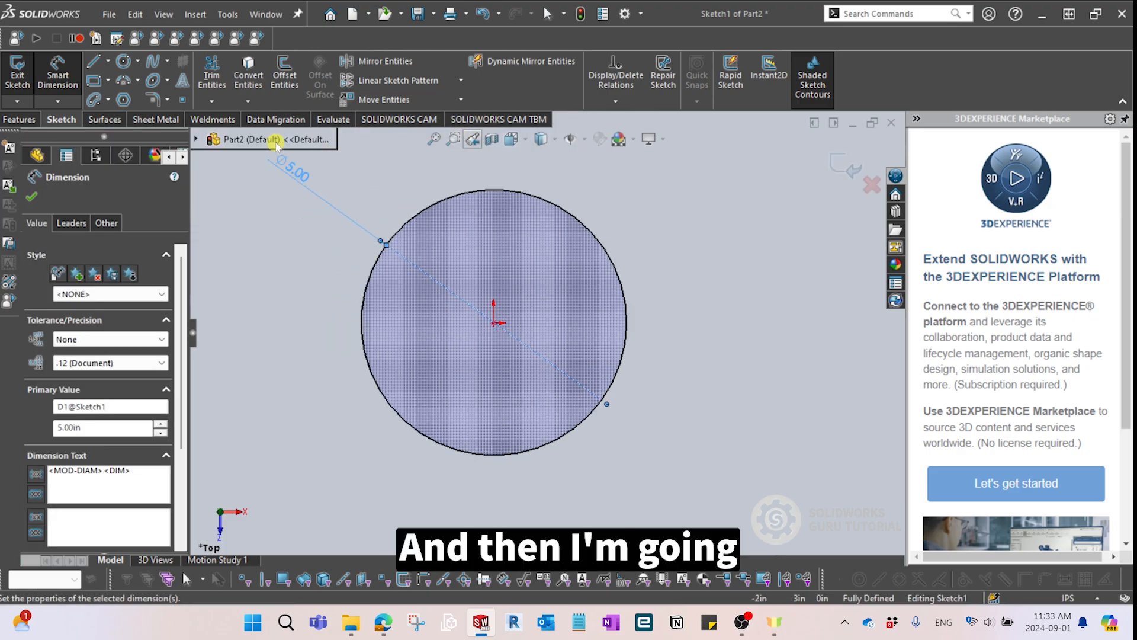
# Sketch a concentric inner circle about 3.71 in in diameter centred on the origin.
pyautogui.click(124, 61)
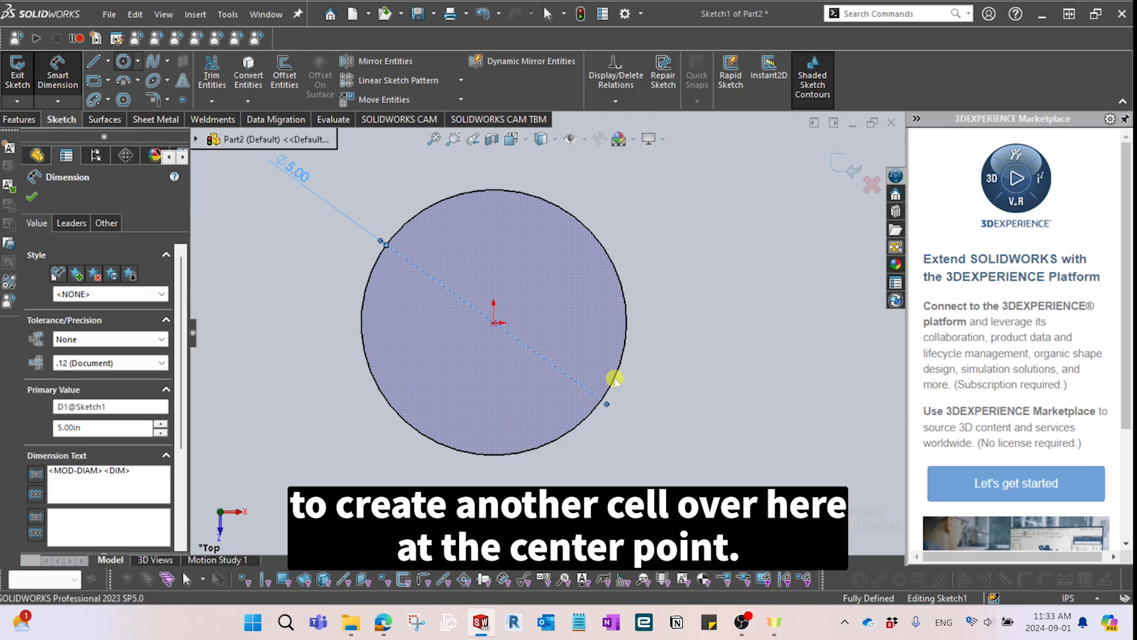
pyautogui.click(495, 323)
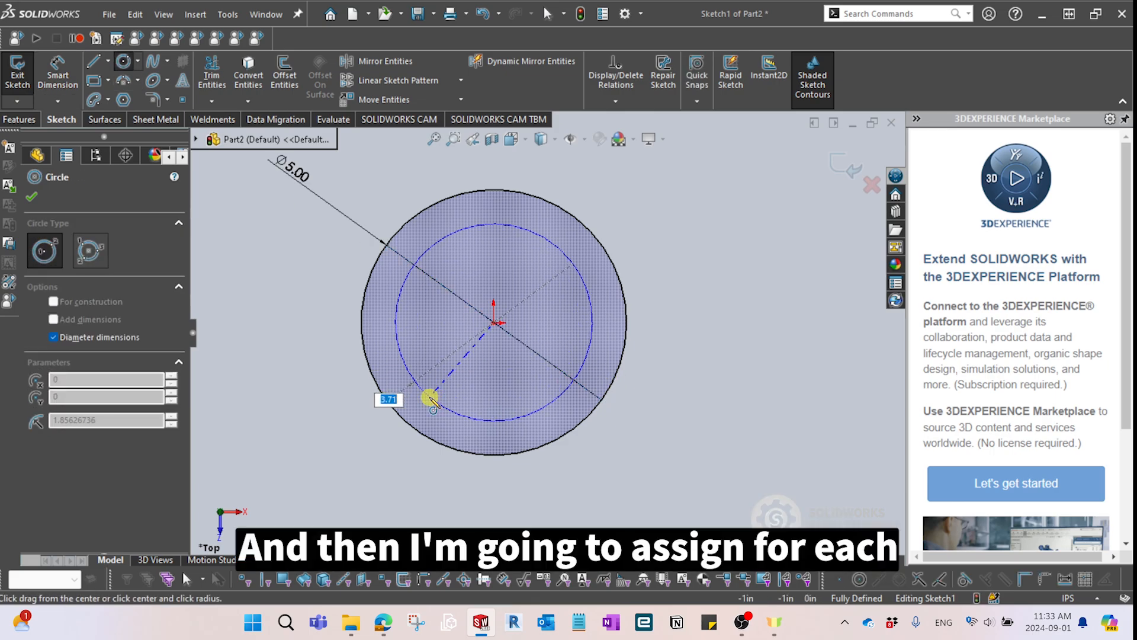
pyautogui.click(431, 398)
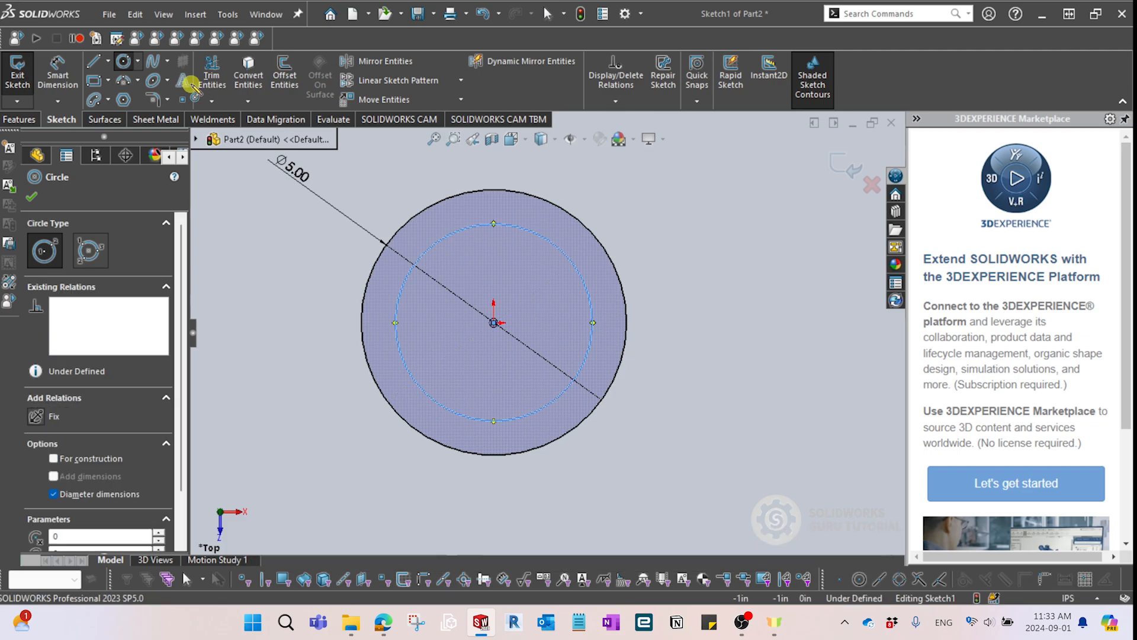
# Dimension the inner circle's diameter as 4 in.
pyautogui.click(58, 84)
pyautogui.click(404, 394)
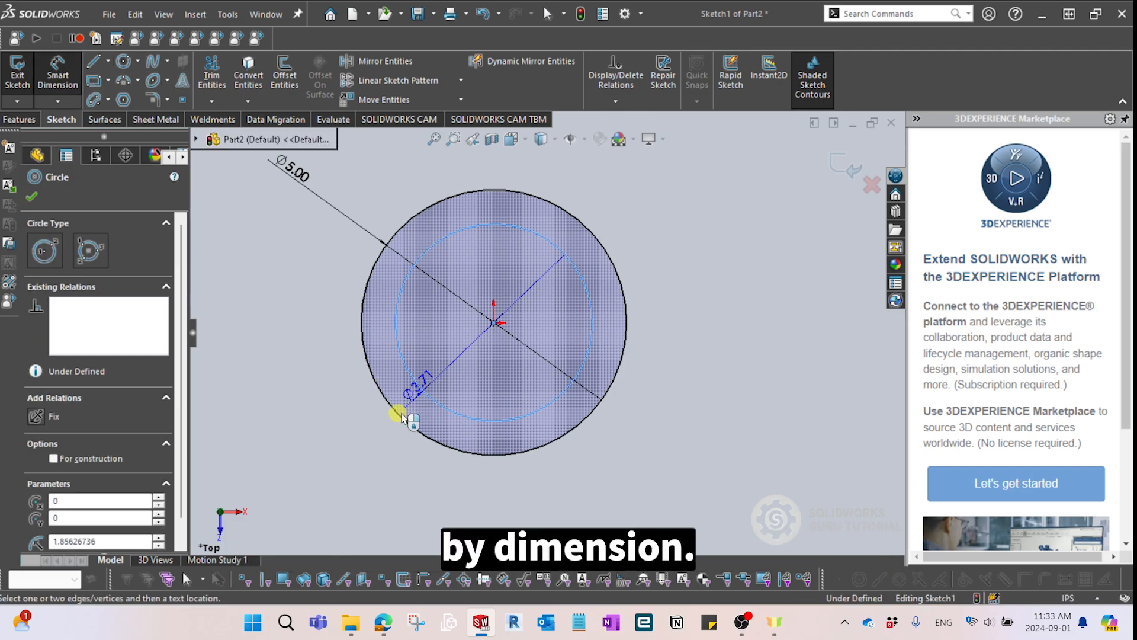
pyautogui.click(316, 440)
pyautogui.write('473in')
pyautogui.press('Return')
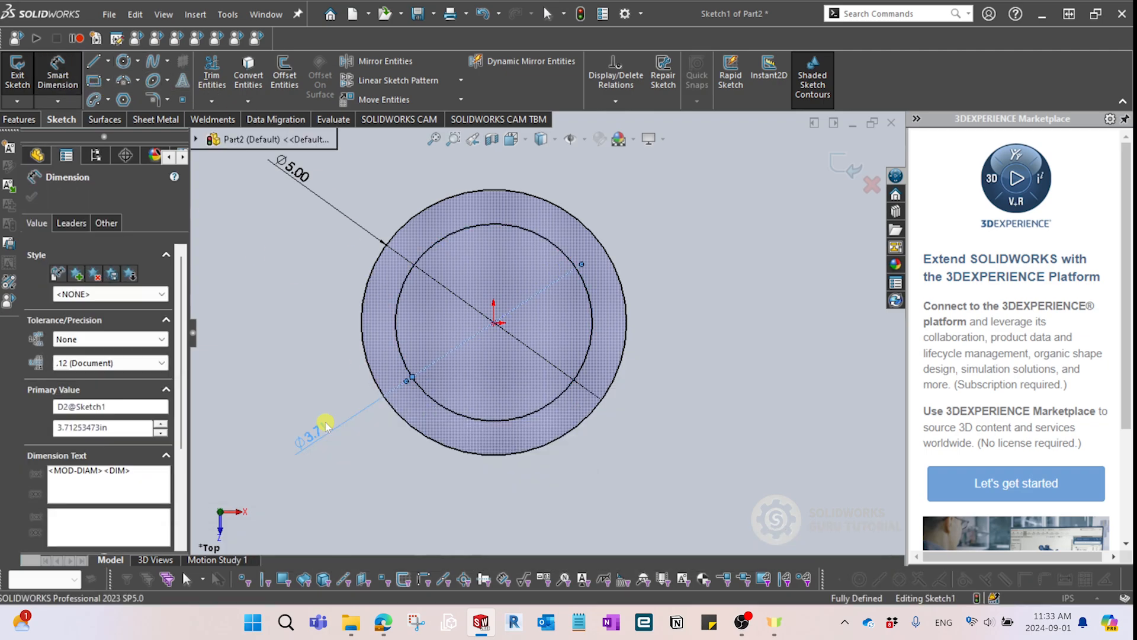
# Start an Extruded Boss/Base from the sketch and examine the preview of the region between the two circles.
pyautogui.moveTo(326, 425)
pyautogui.mouseDown(button='middle')
pyautogui.moveTo(522, 420)
pyautogui.moveTo(434, 294)
pyautogui.mouseUp(button='middle')
pyautogui.click(30, 121)
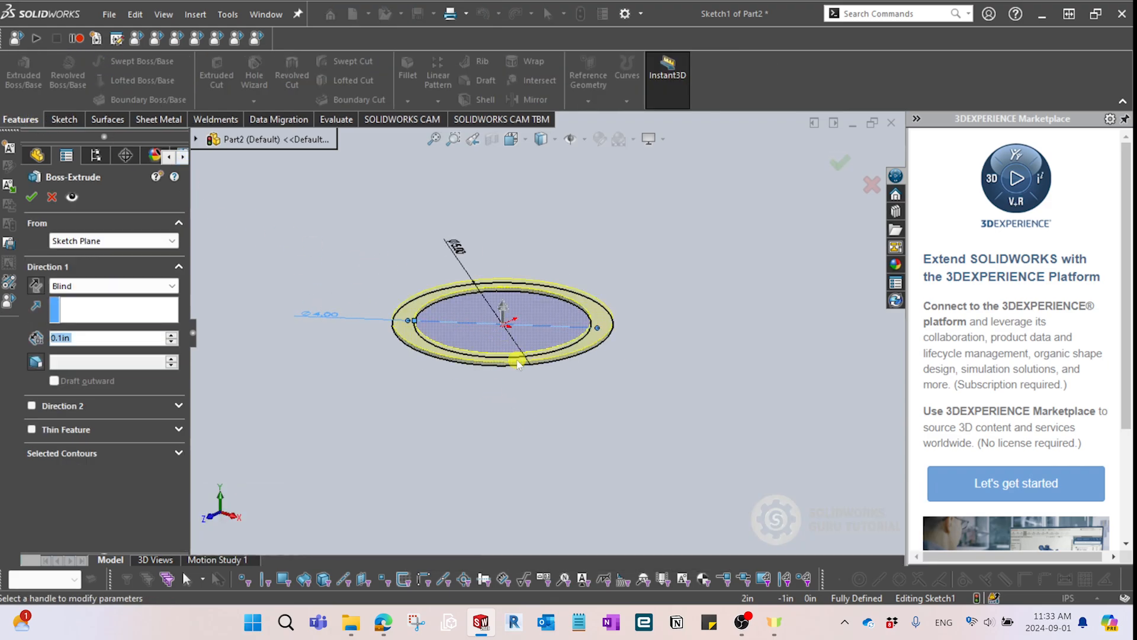
pyautogui.scroll(-4, 520, 310)
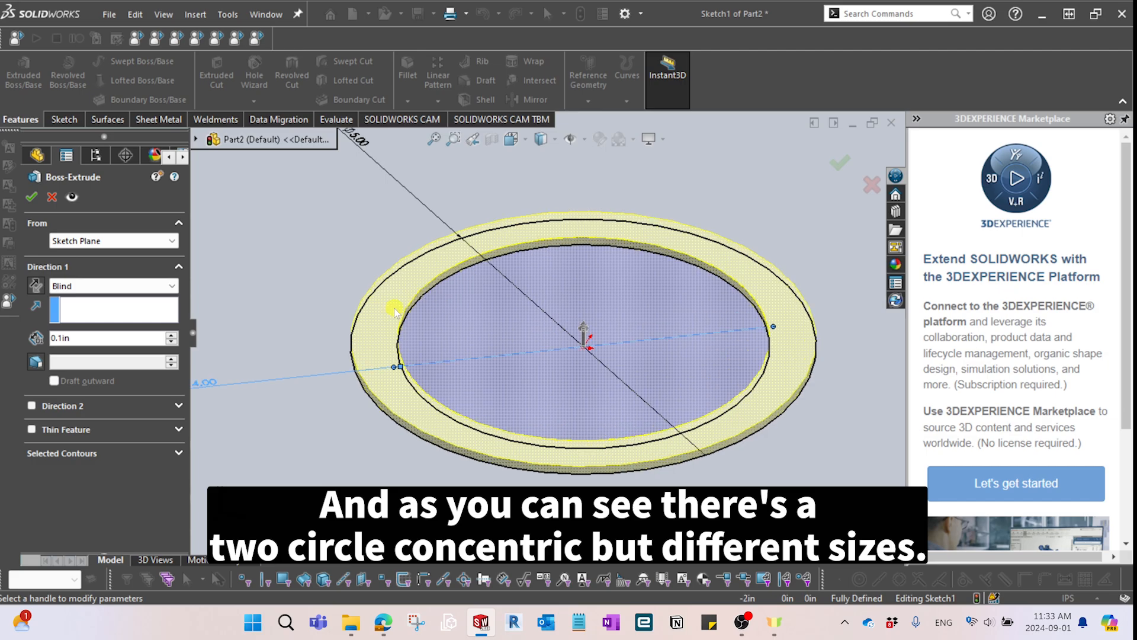
pyautogui.scroll(3, 449, 351)
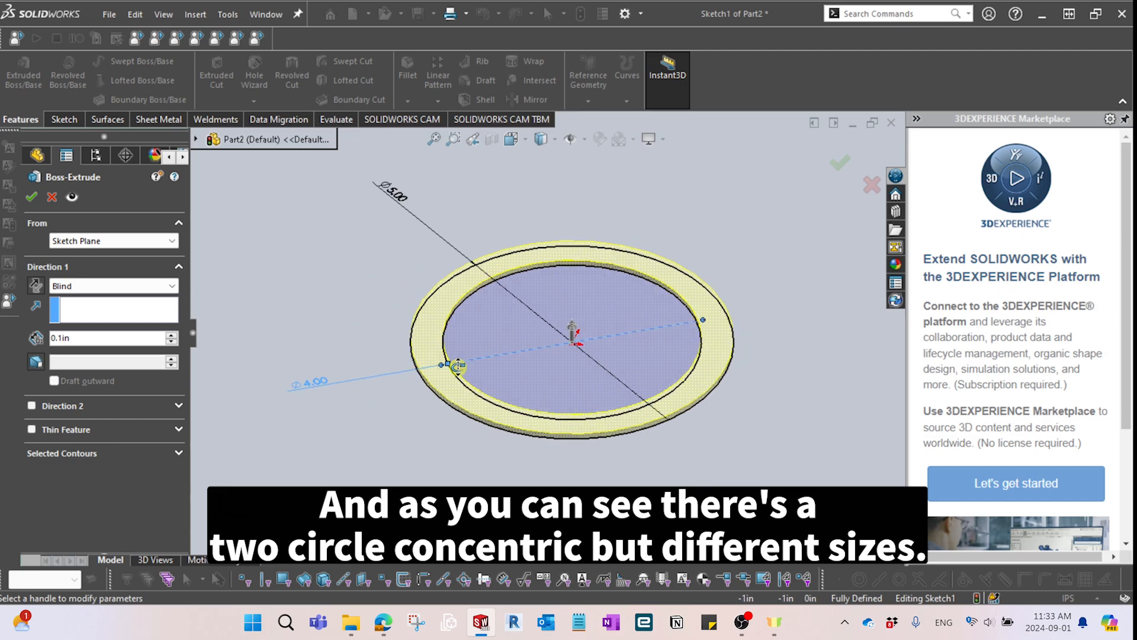
pyautogui.scroll(-3, 492, 362)
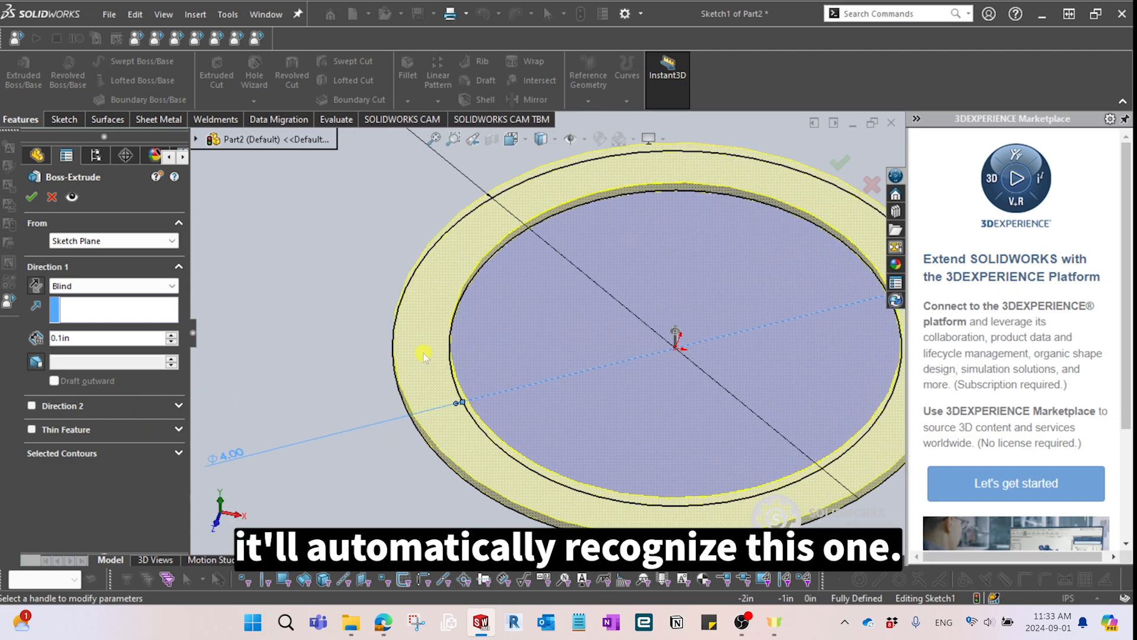
pyautogui.scroll(3, 435, 339)
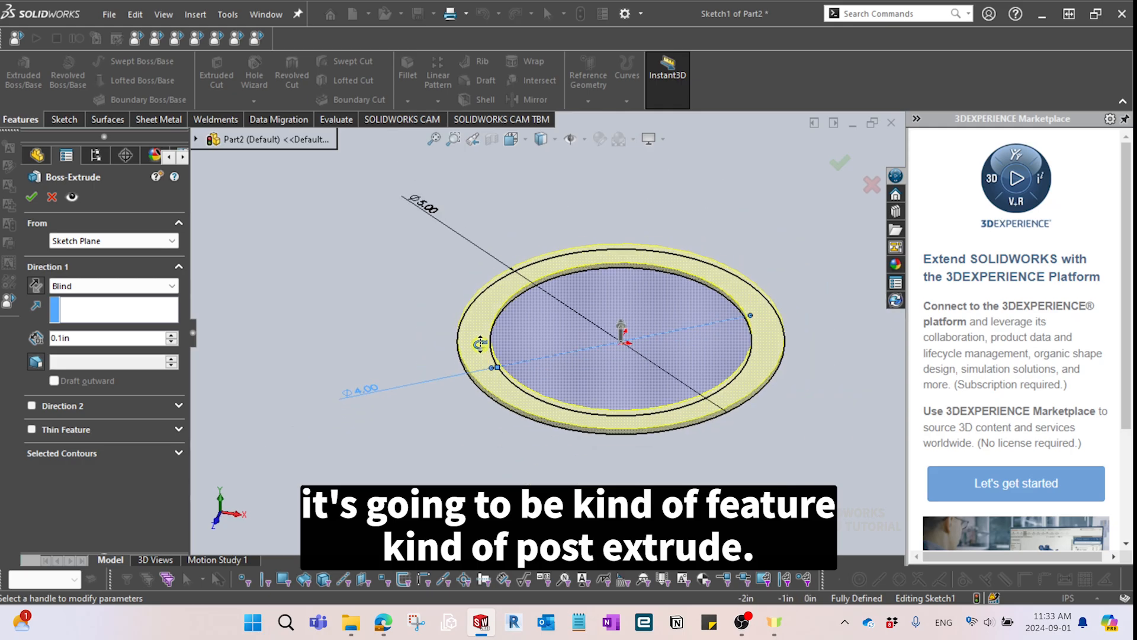
pyautogui.moveTo(524, 451); pyautogui.dragTo(506, 440, button='middle')
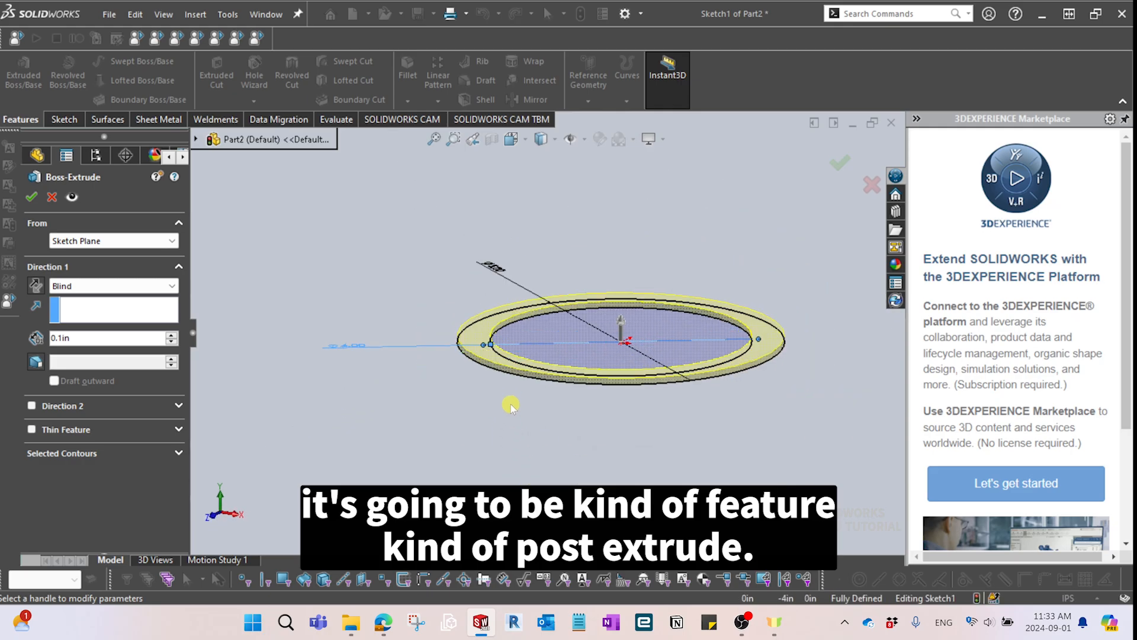
pyautogui.scroll(-4, 551, 329)
pyautogui.moveTo(549, 338); pyautogui.dragTo(545, 386, button='middle')
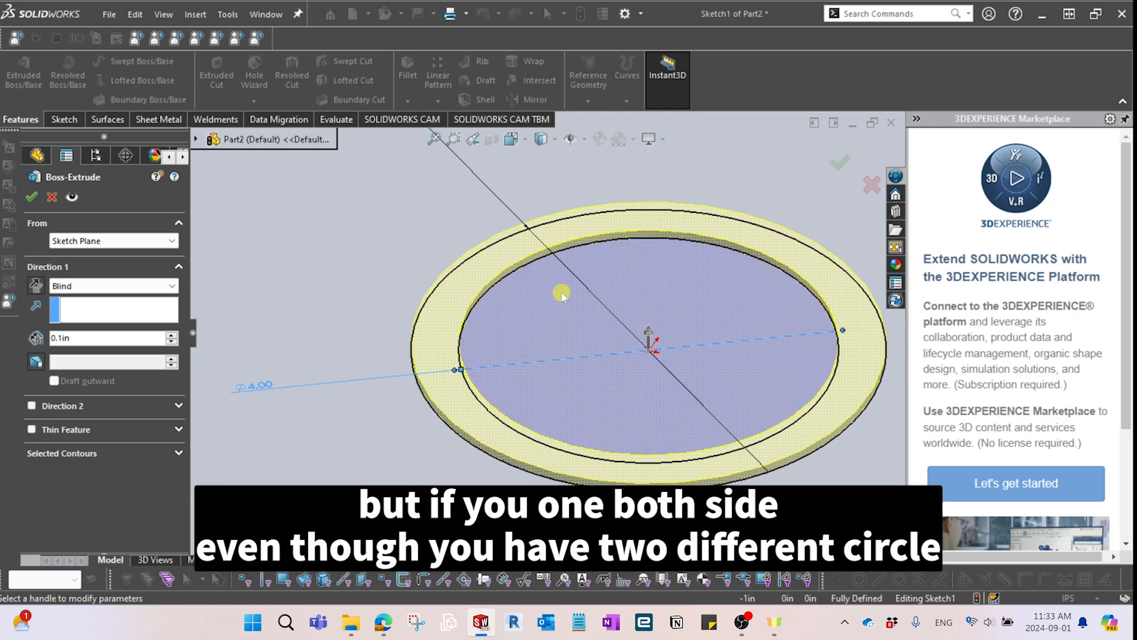
# Select both the inner disc region and the outer ring region as contours for the extrusion.
pyautogui.click(97, 451)
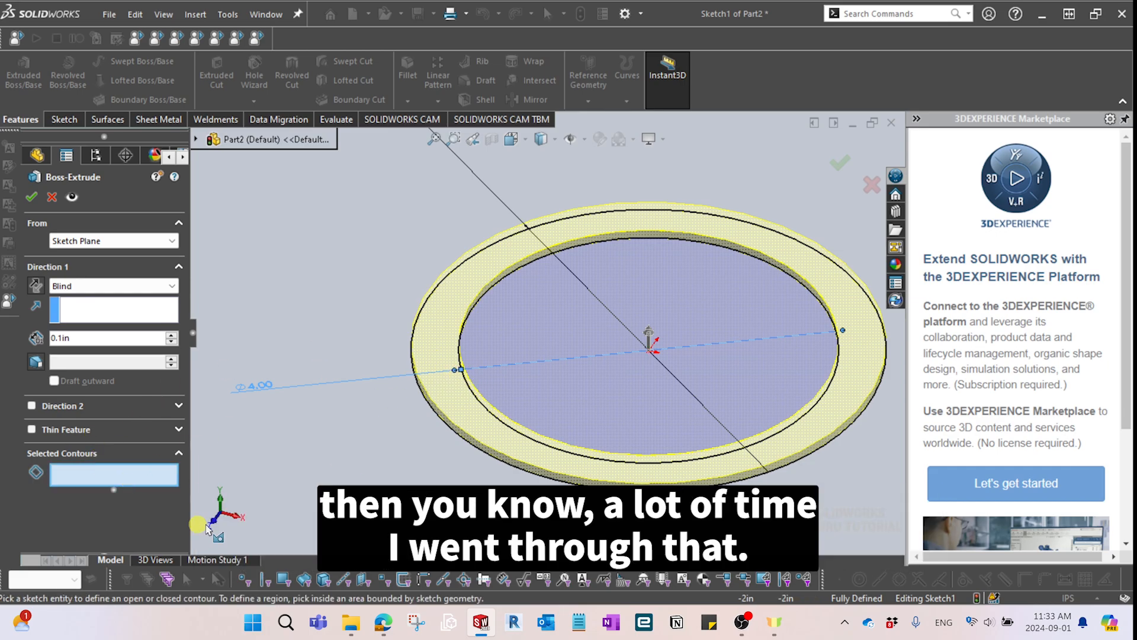
pyautogui.click(522, 325)
pyautogui.click(448, 325)
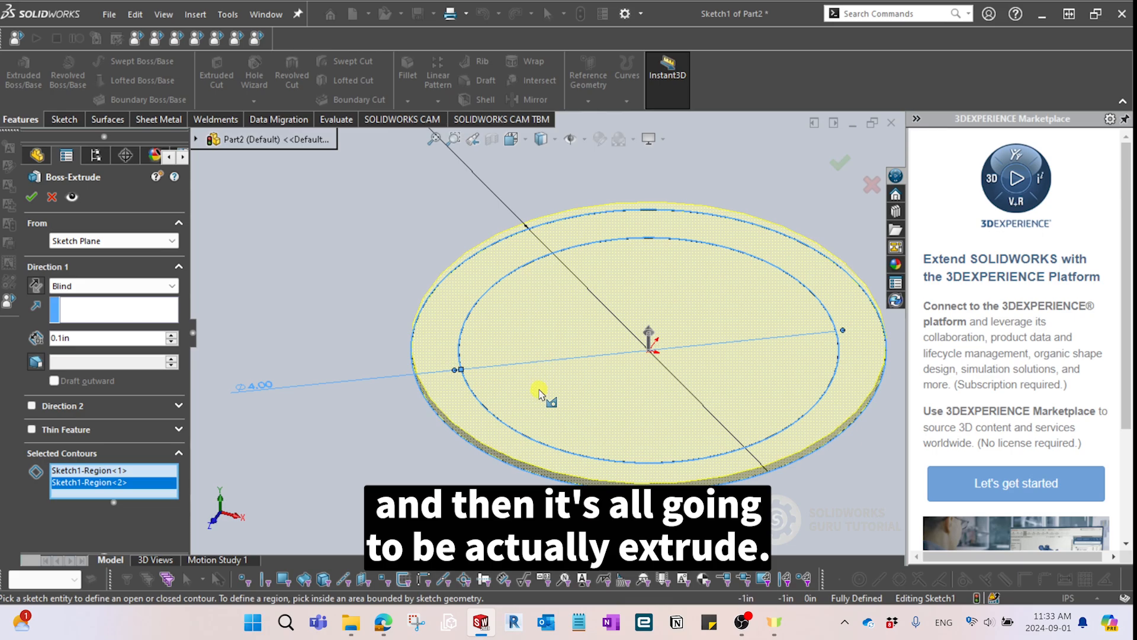
pyautogui.moveTo(539, 391); pyautogui.dragTo(601, 261, button='middle')
# Clear both regions from the extrusion's selected contours.
pyautogui.rightClick(142, 497)
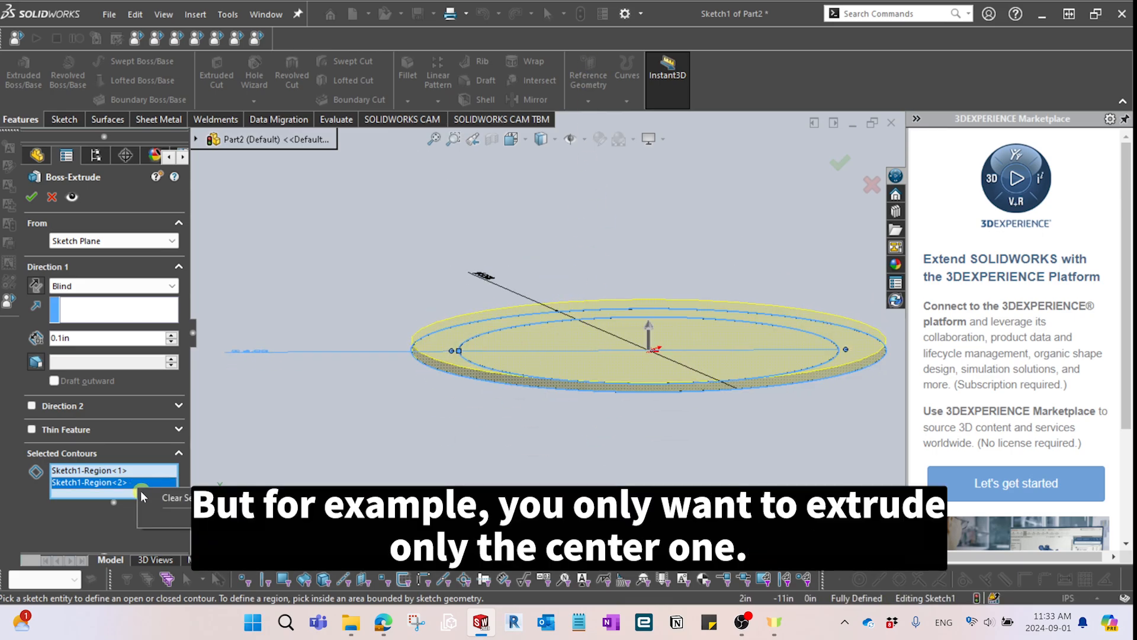
pyautogui.click(173, 498)
pyautogui.moveTo(383, 439); pyautogui.dragTo(449, 473, button='middle')
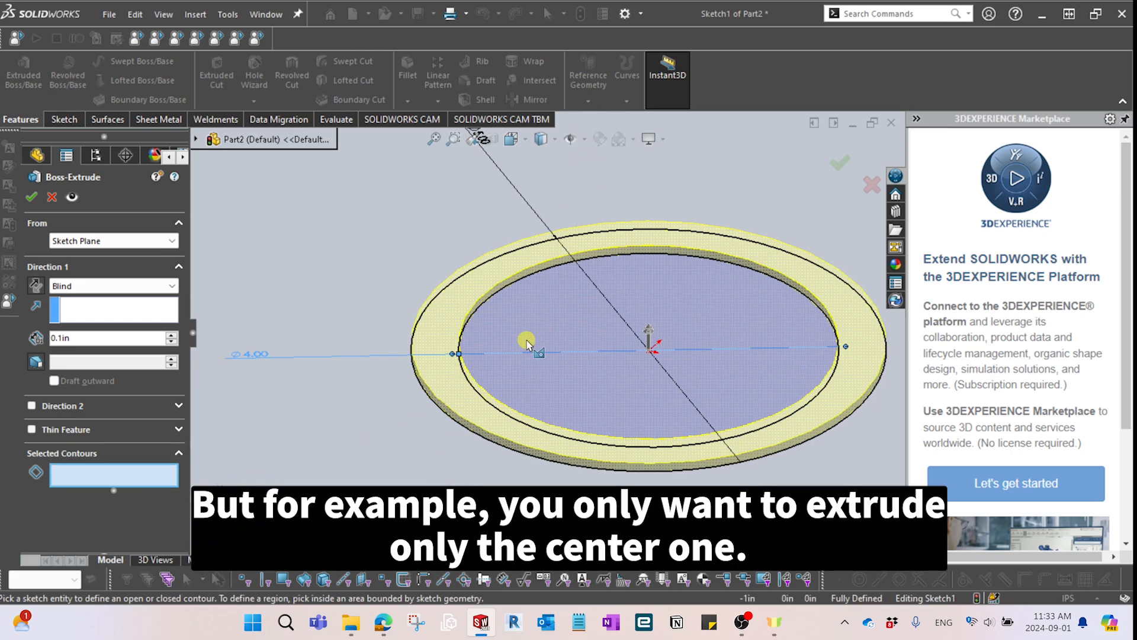
# Select the inner disc region as the extrusion's contour and clear that selection again.
pyautogui.click(600, 307)
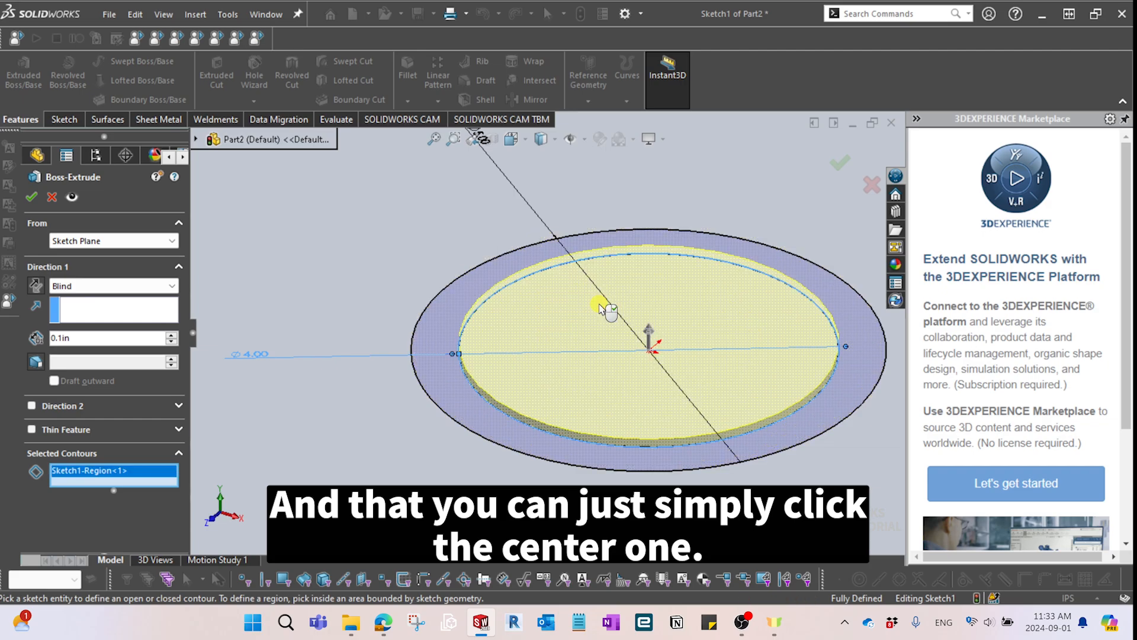
pyautogui.moveTo(571, 412); pyautogui.dragTo(554, 325, button='middle')
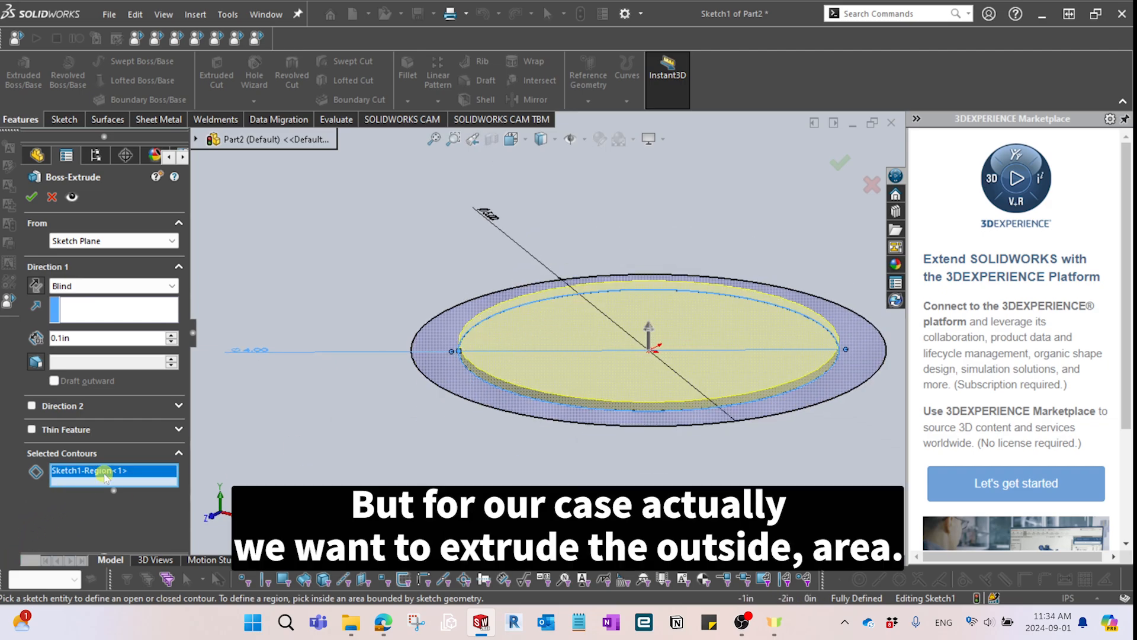
pyautogui.rightClick(105, 477)
pyautogui.click(183, 483)
pyautogui.click(460, 386)
pyautogui.moveTo(441, 408); pyautogui.dragTo(438, 368, button='middle')
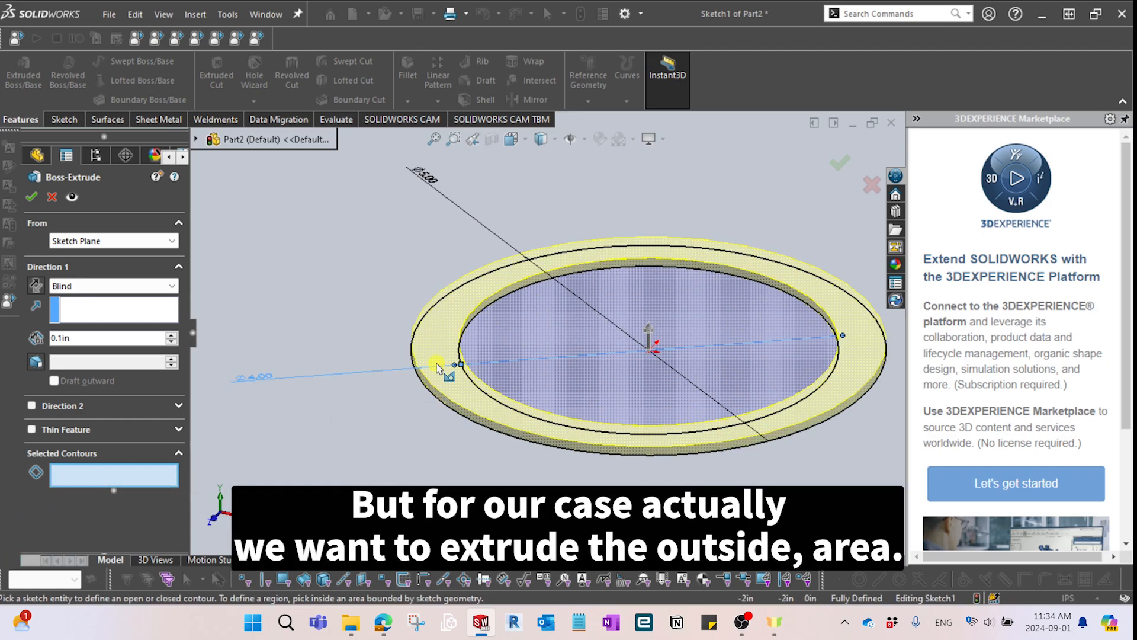
# Extrude the outer ring region to a blind depth of 5 in.
pyautogui.scroll(-2, 483, 302)
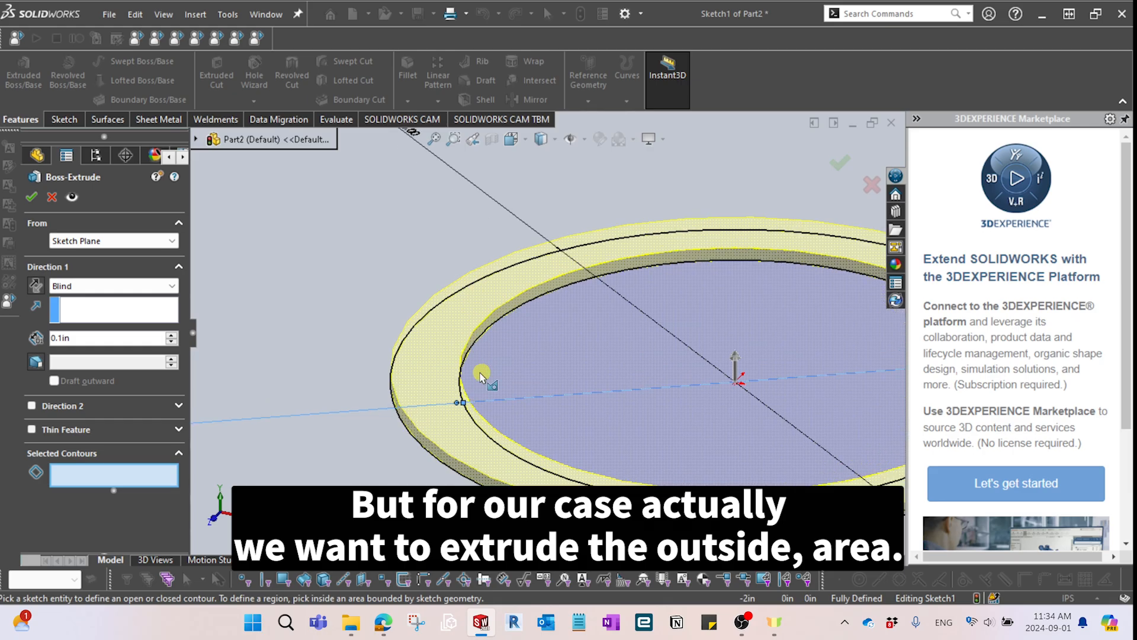
pyautogui.scroll(5, 483, 375)
pyautogui.moveTo(551, 411); pyautogui.dragTo(490, 394, button='middle')
pyautogui.click(88, 340)
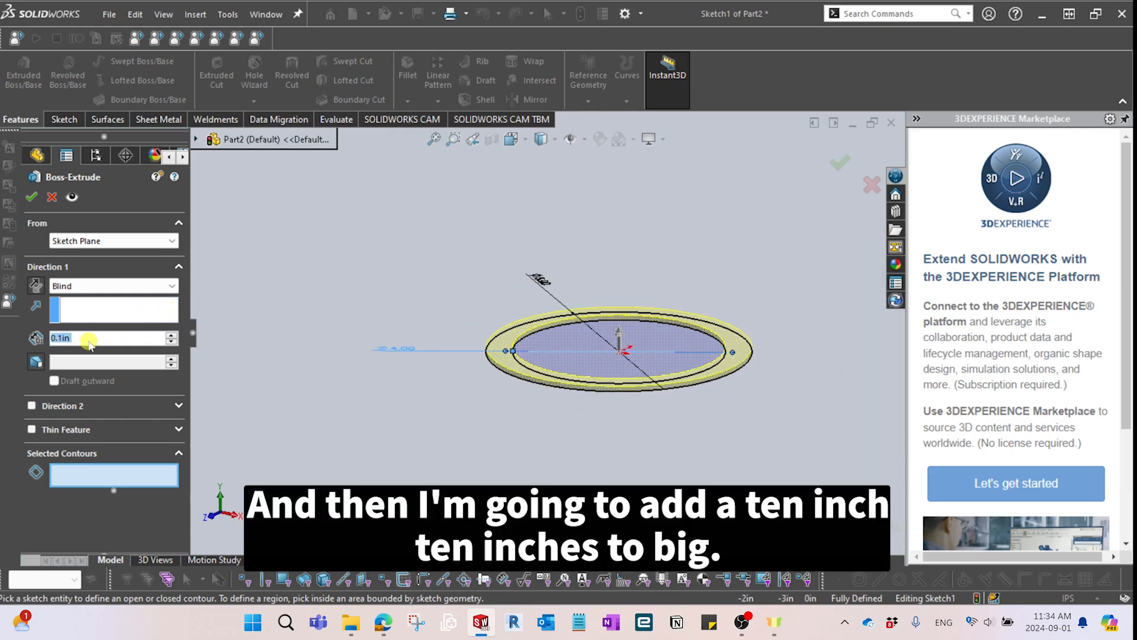
pyautogui.write('10')
pyautogui.press('Return')
pyautogui.write('5')
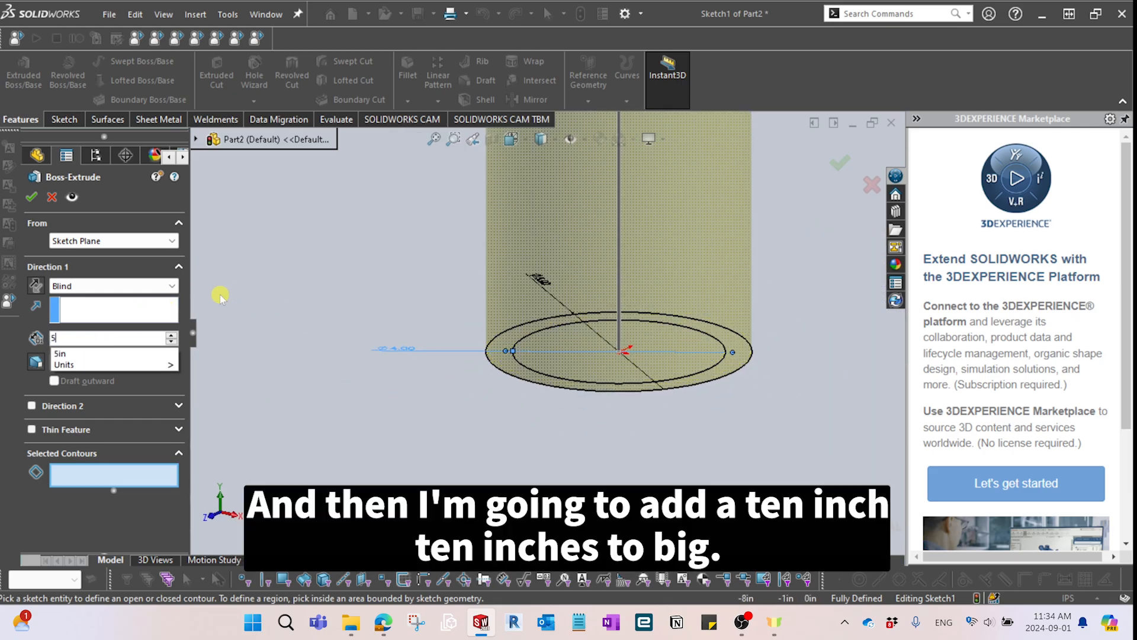
pyautogui.press('Return')
pyautogui.scroll(3, 474, 323)
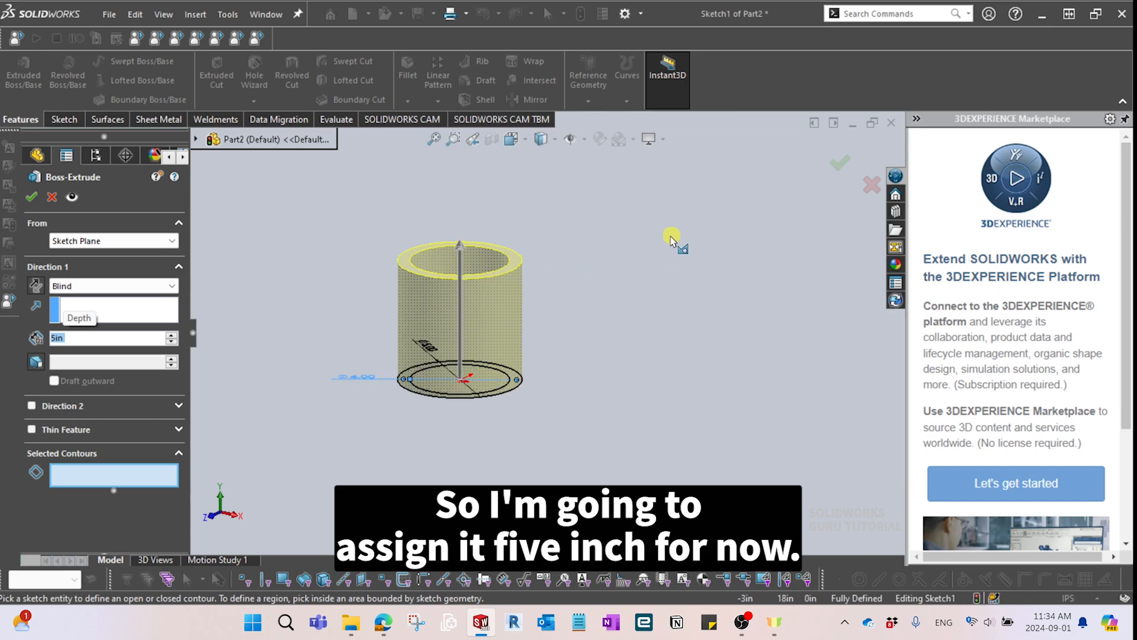
pyautogui.click(839, 162)
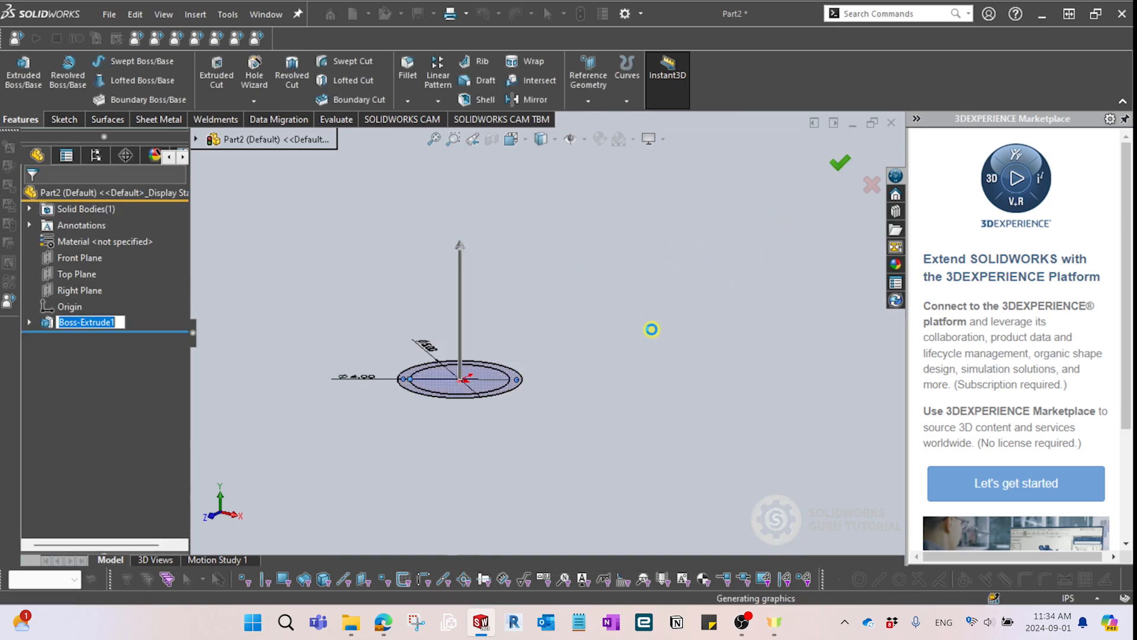
pyautogui.scroll(5, 637, 346)
pyautogui.moveTo(623, 365)
pyautogui.mouseDown(button='middle')
pyautogui.moveTo(619, 385)
pyautogui.moveTo(630, 361)
pyautogui.mouseUp(button='middle')
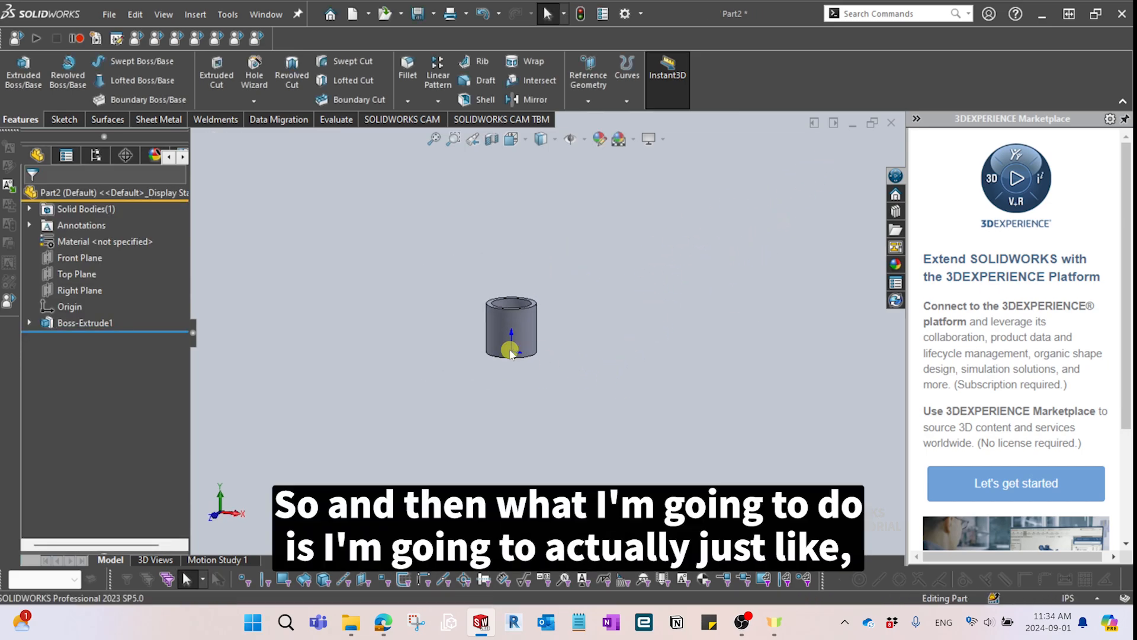
pyautogui.click(67, 276)
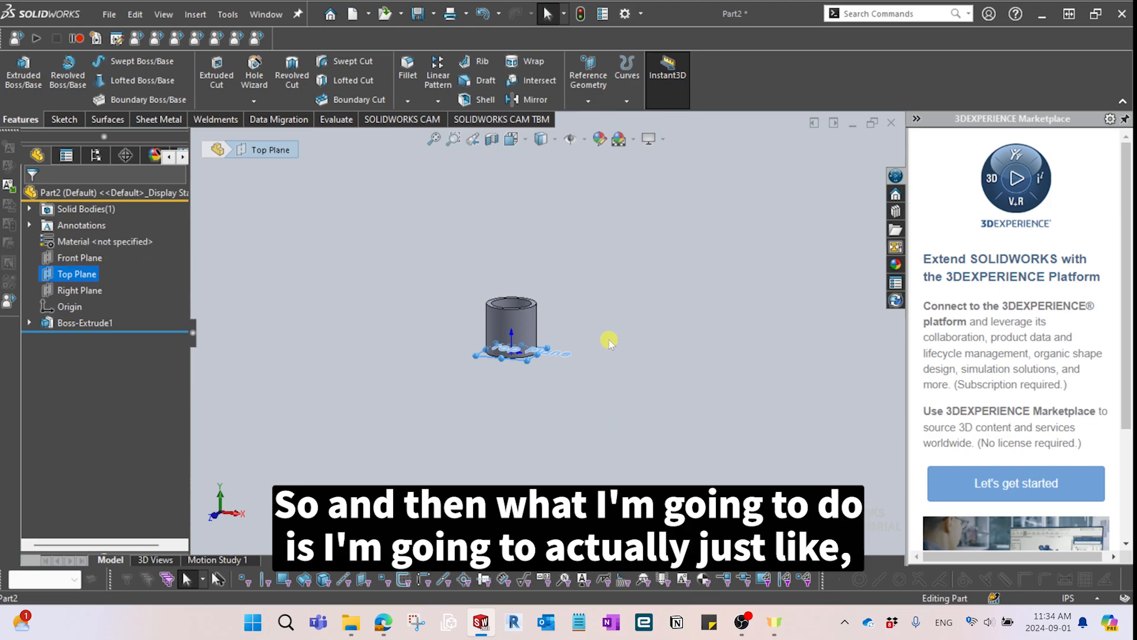
pyautogui.scroll(-6, 609, 340)
pyautogui.click(199, 272)
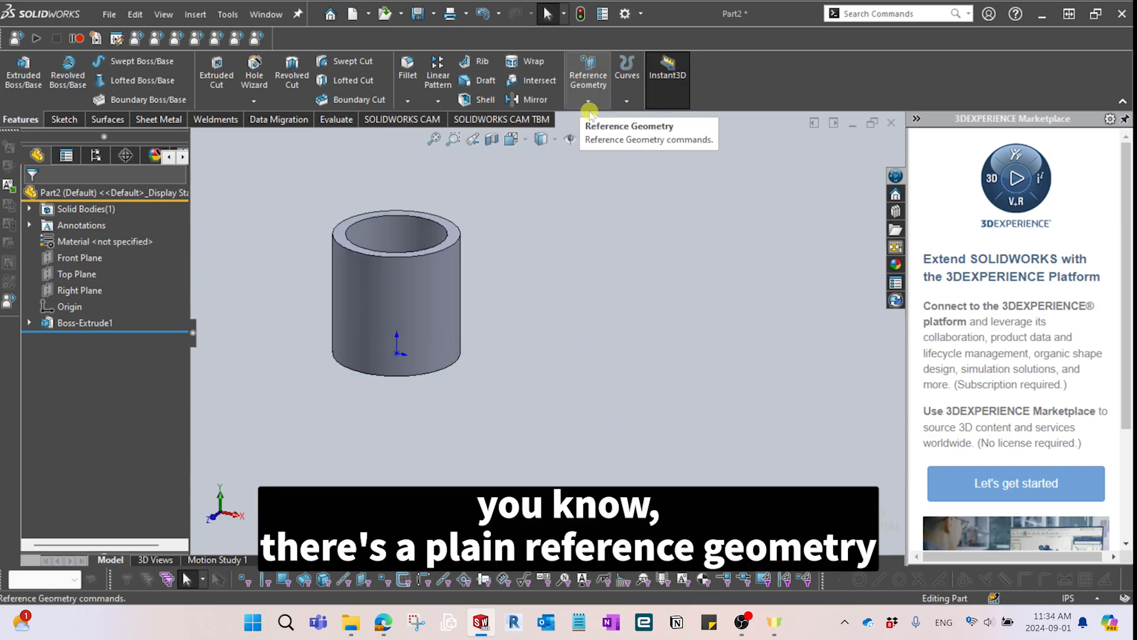
pyautogui.click(589, 104)
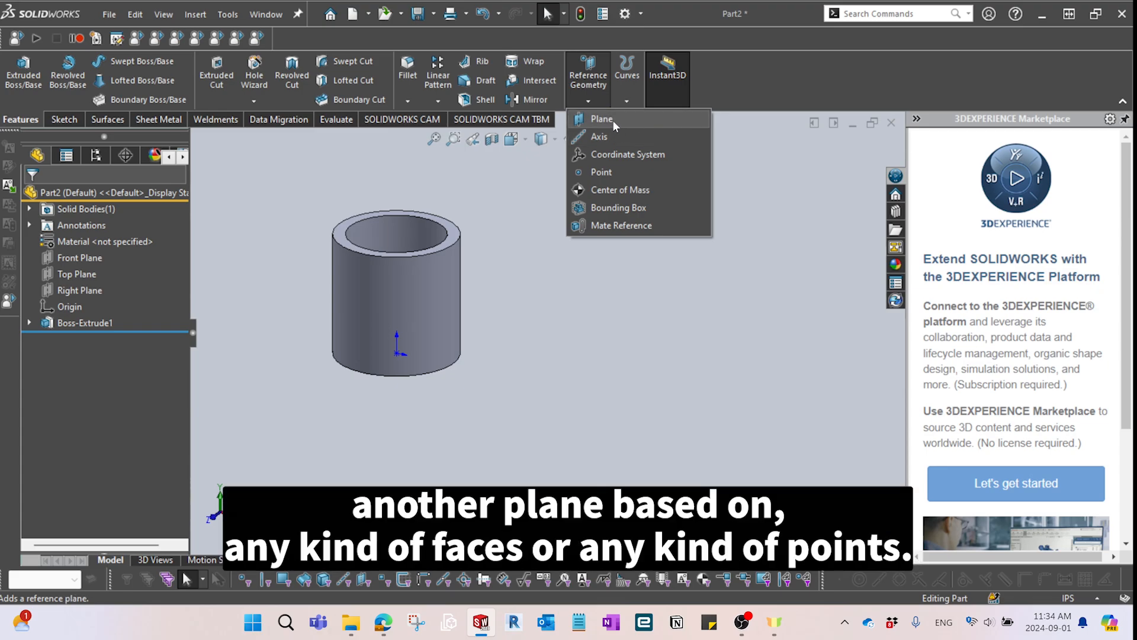
pyautogui.click(628, 419)
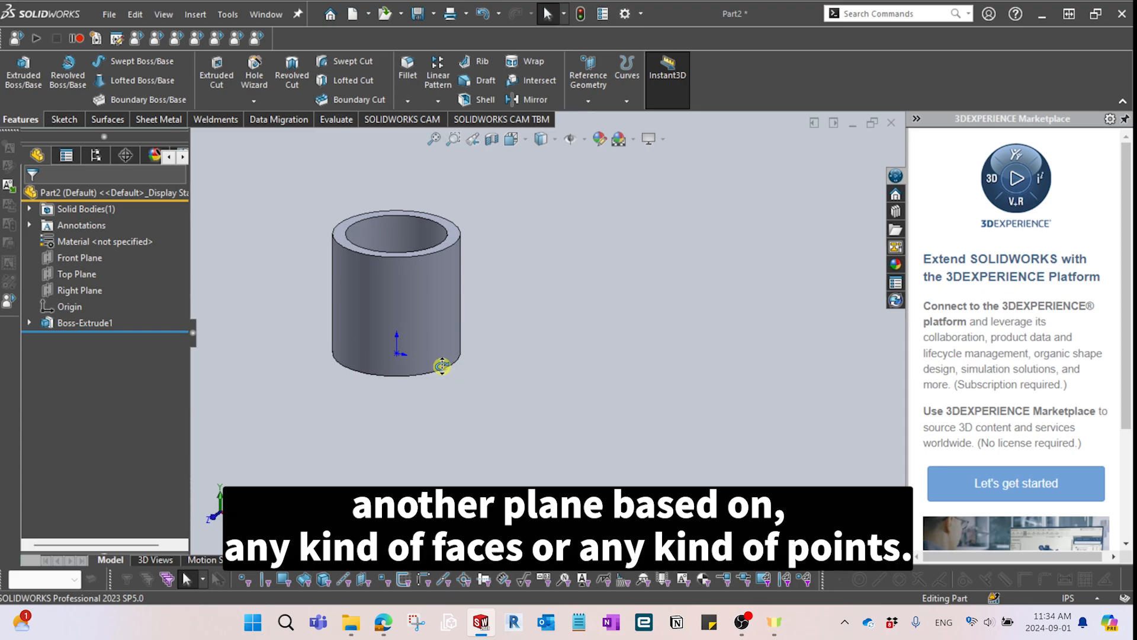
pyautogui.moveTo(442, 366); pyautogui.dragTo(417, 350, button='middle')
pyautogui.moveTo(584, 238); pyautogui.dragTo(609, 229, button='middle')
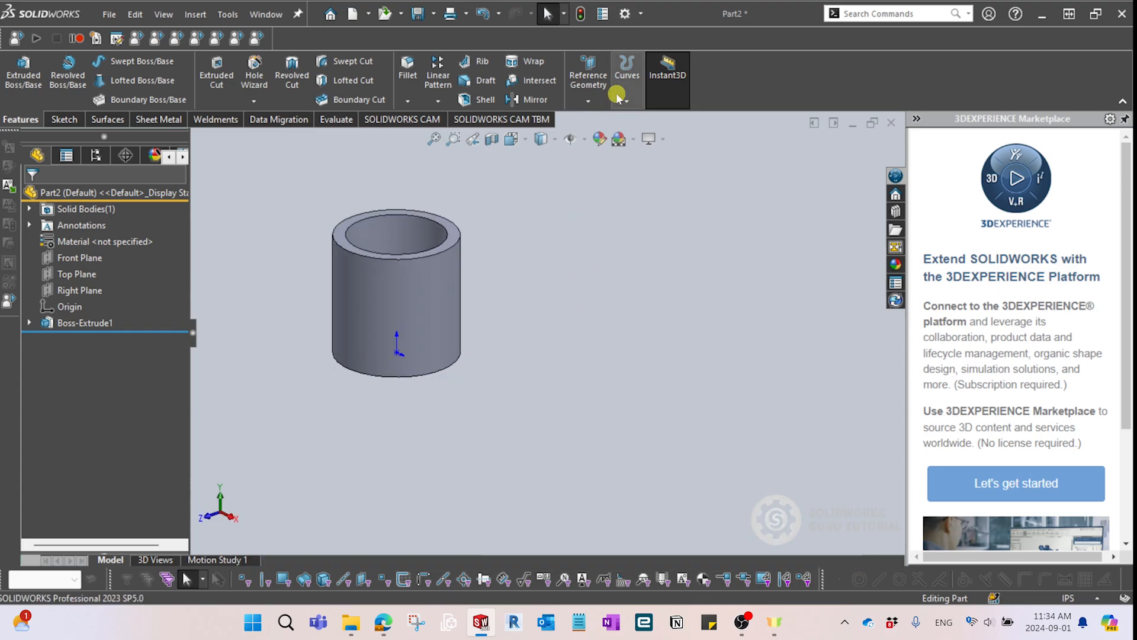
# Start a new reference plane with the Top Plane as its first reference.
pyautogui.click(589, 101)
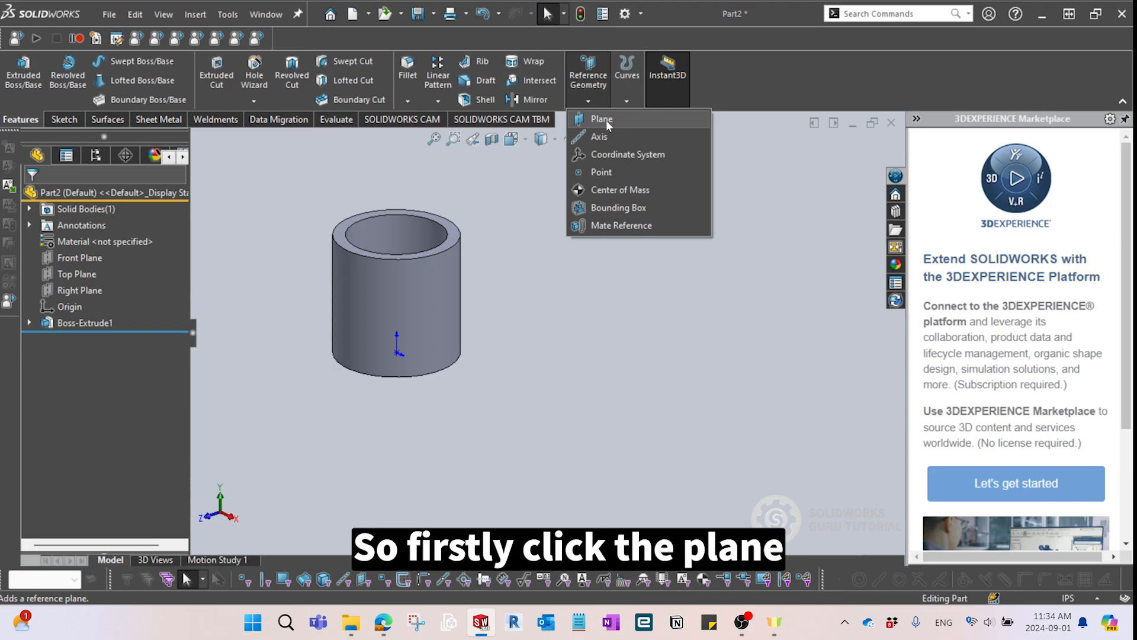
pyautogui.click(606, 120)
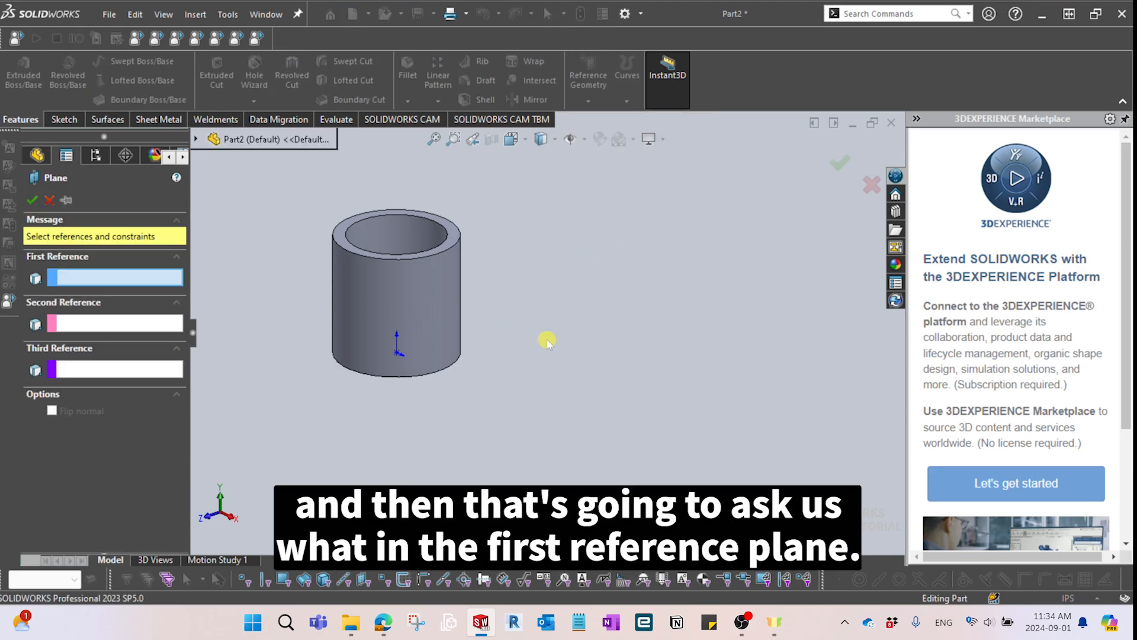
pyautogui.scroll(2, 547, 342)
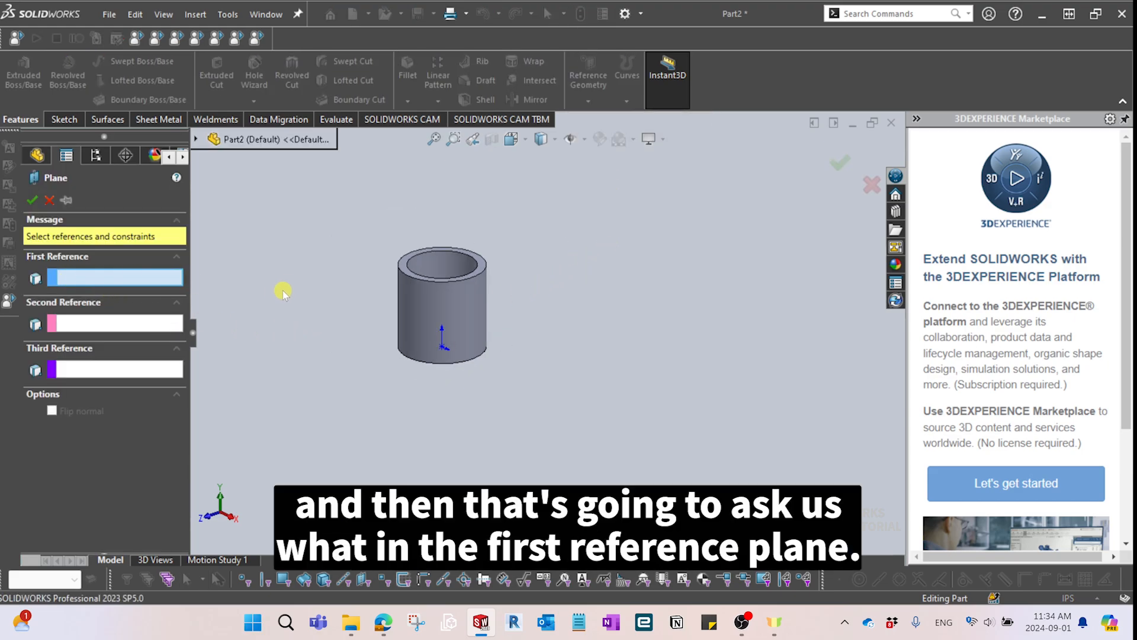
pyautogui.click(197, 140)
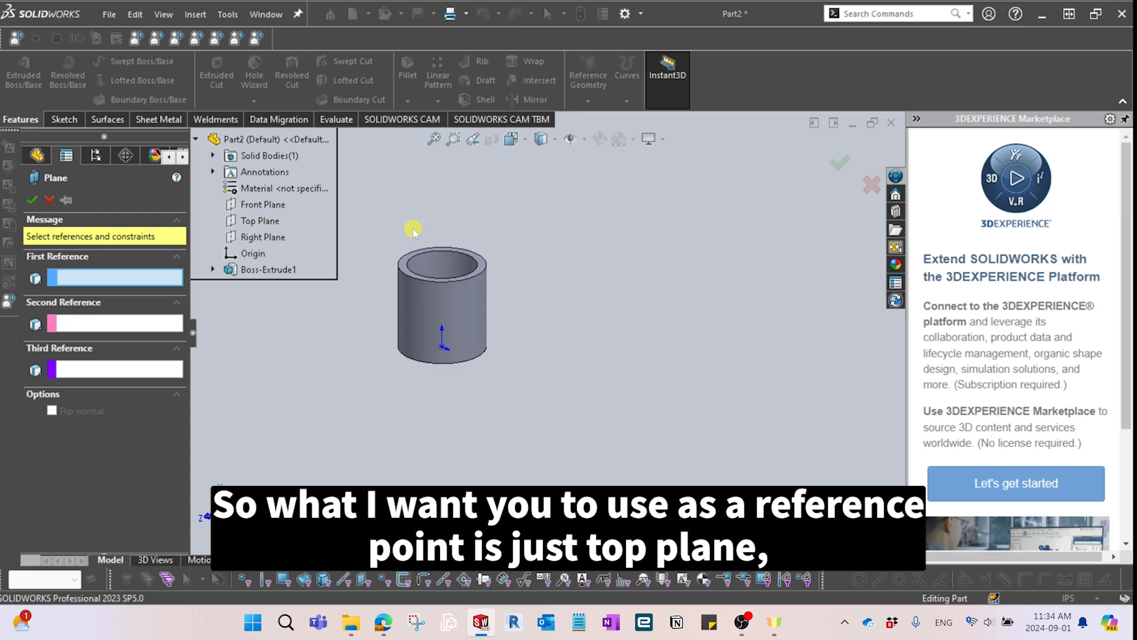
pyautogui.click(259, 220)
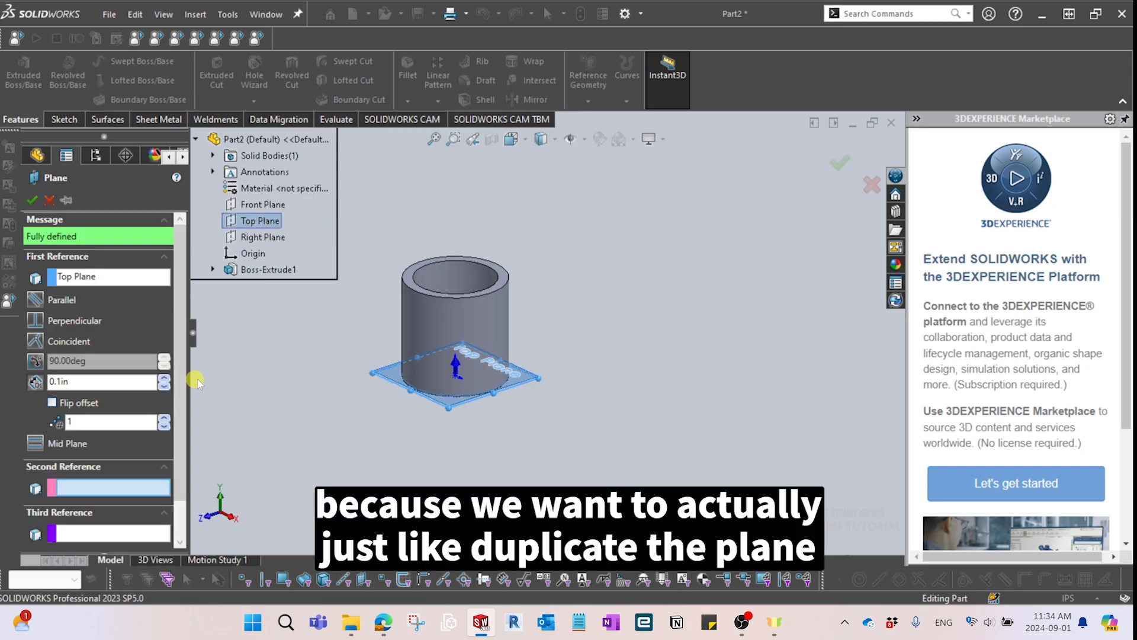
# Set the plane's offset to 2 in, flip it below the Top Plane and create the plane.
pyautogui.moveTo(506, 426); pyautogui.dragTo(493, 395, button='middle')
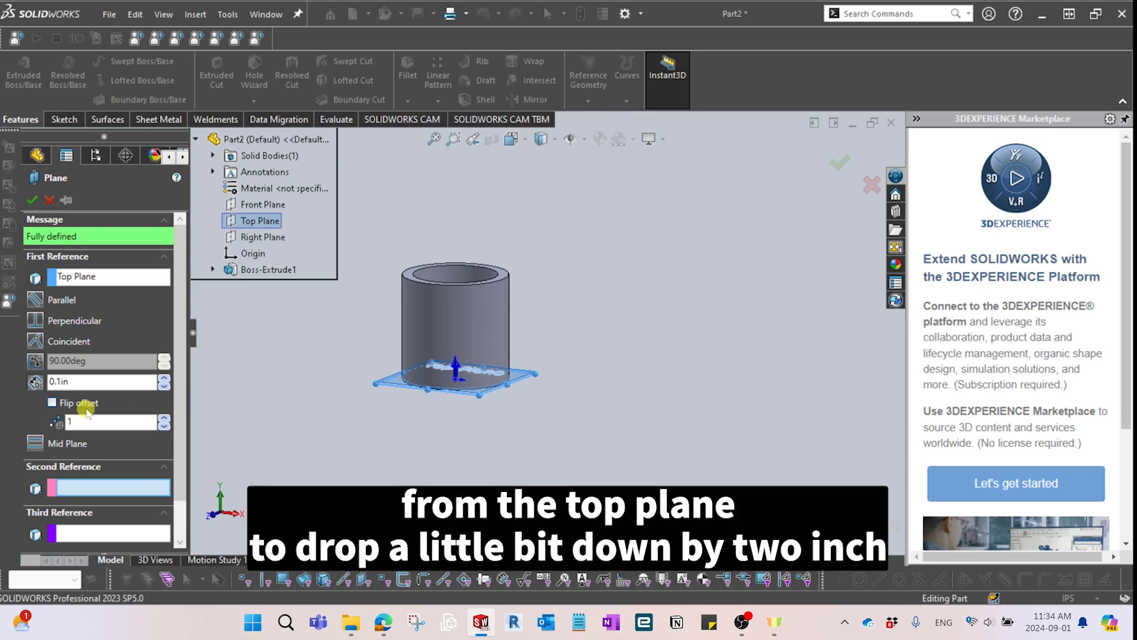
pyautogui.click(78, 386)
pyautogui.write('2')
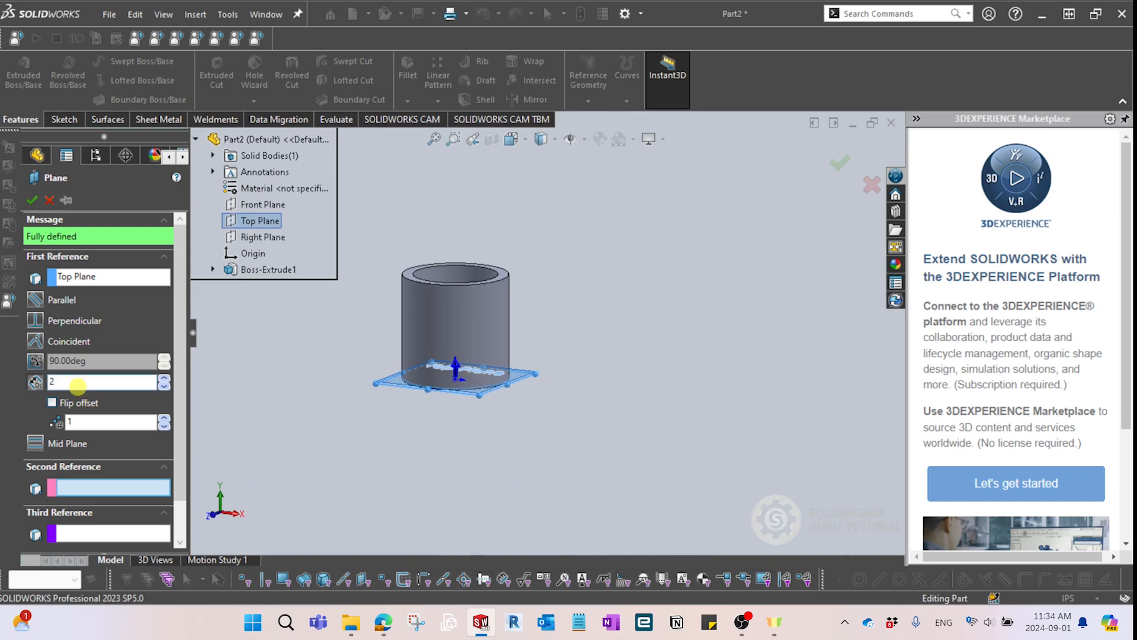
pyautogui.write('in')
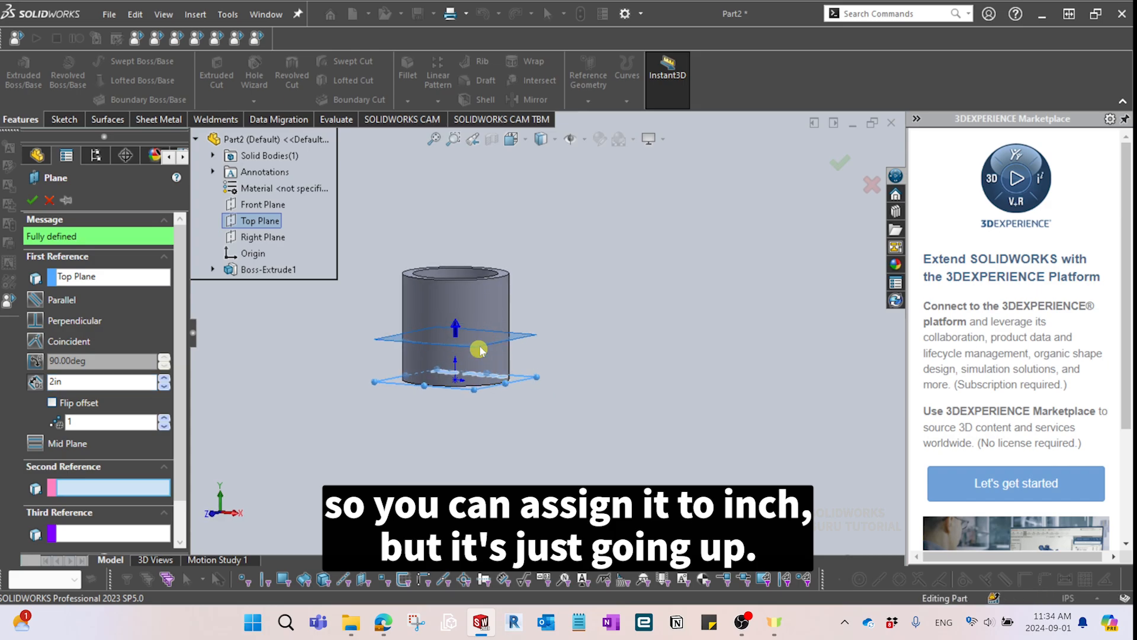
pyautogui.scroll(-1, 479, 344)
pyautogui.scroll(1, 486, 323)
pyautogui.moveTo(563, 381); pyautogui.dragTo(572, 384, button='middle')
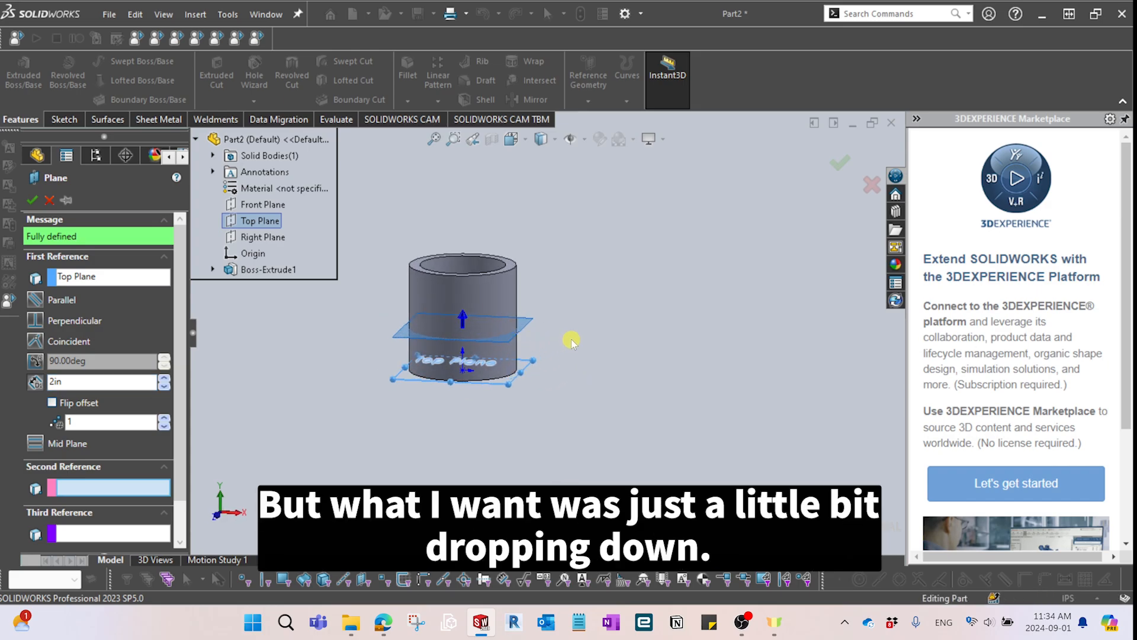
pyautogui.click(52, 403)
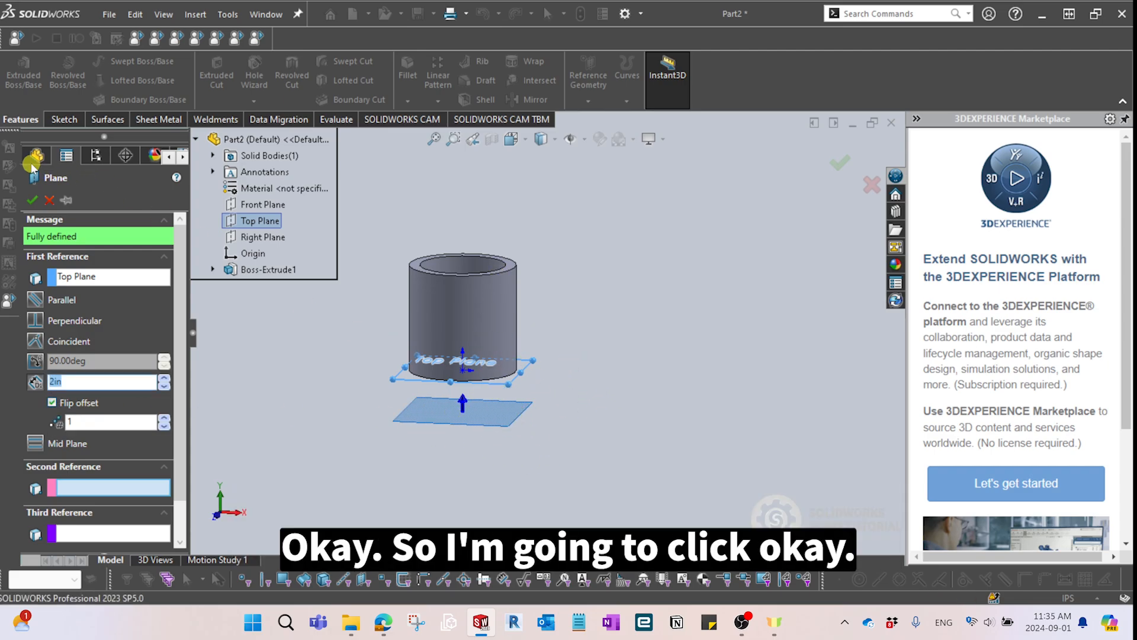
pyautogui.press('Return')
# Enlarge the new plane's displayed boundary well beyond the hollow cylinder, stretching it lengthwise and on both long sides.
pyautogui.click(551, 396)
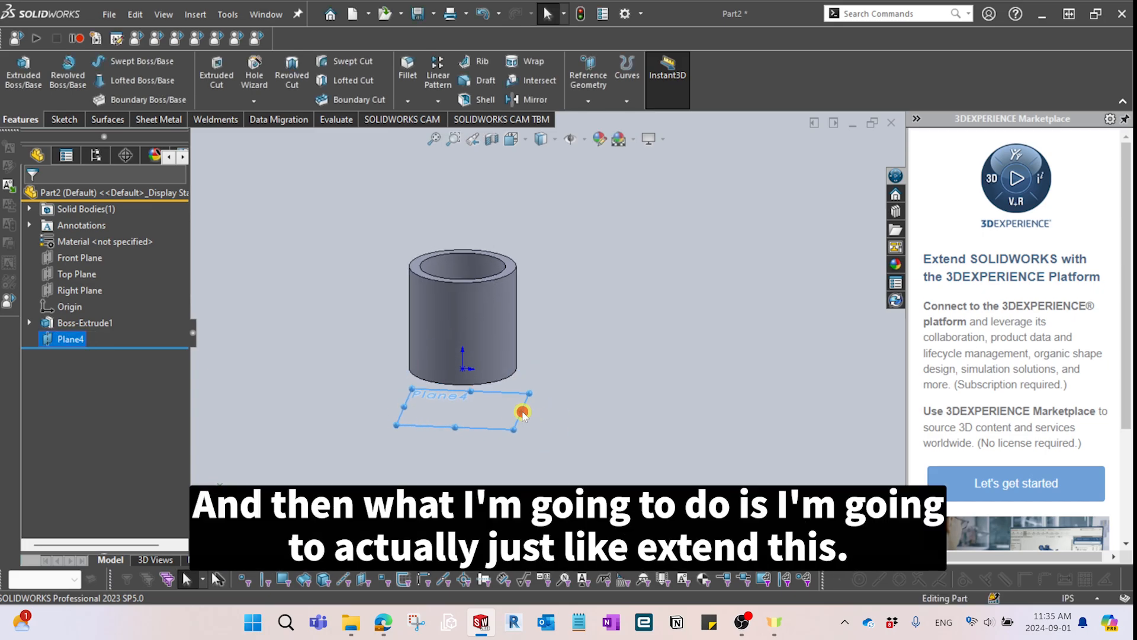
pyautogui.moveTo(522, 413); pyautogui.dragTo(897, 426)
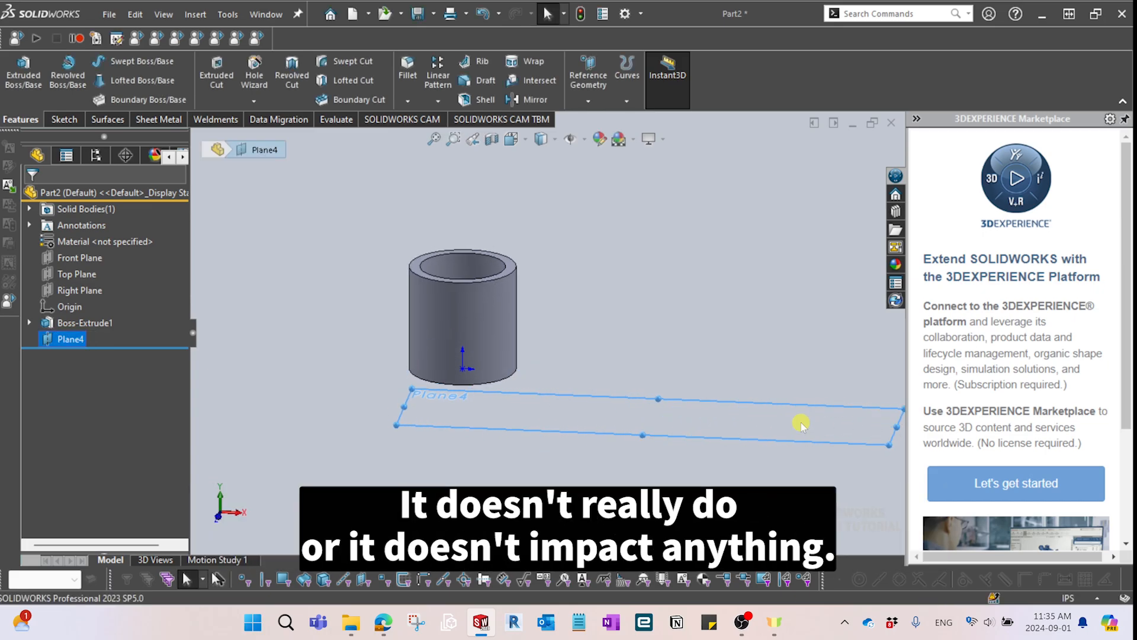
pyautogui.moveTo(801, 427); pyautogui.dragTo(761, 432, button='middle')
pyautogui.scroll(2, 587, 389)
pyautogui.scroll(-2, 622, 391)
pyautogui.moveTo(587, 389); pyautogui.dragTo(629, 397, button='middle')
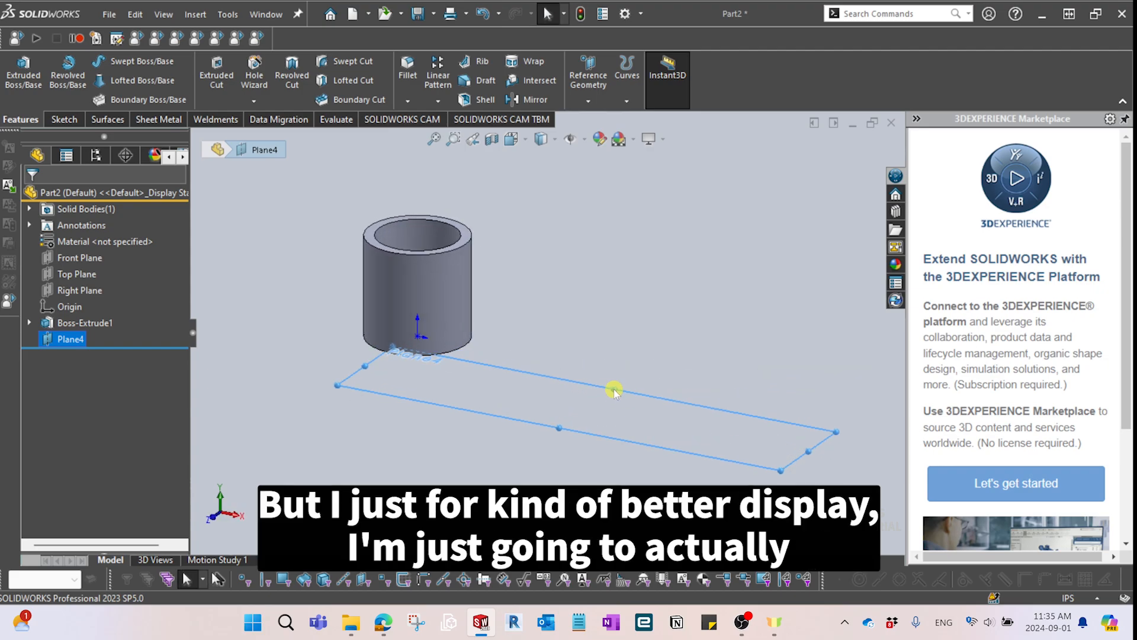
pyautogui.moveTo(614, 390); pyautogui.dragTo(718, 279)
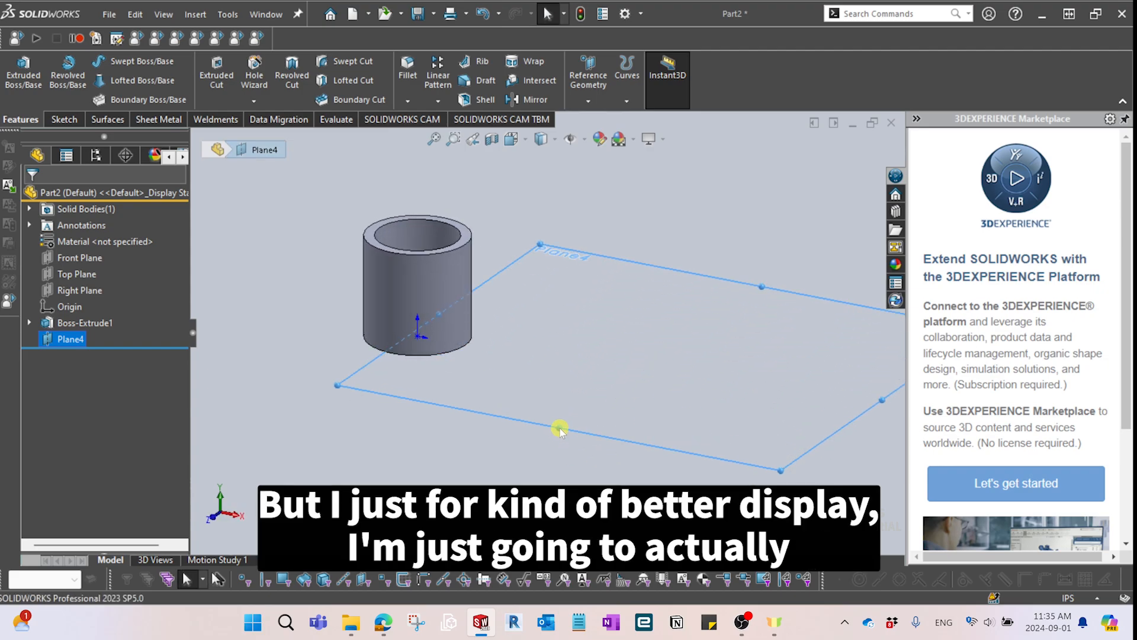
pyautogui.moveTo(560, 428); pyautogui.dragTo(435, 516)
# Start a new sketch on the offset plane below the hollow cylinder.
pyautogui.scroll(4, 593, 422)
pyautogui.moveTo(595, 424); pyautogui.dragTo(593, 379, button='middle')
pyautogui.rightClick(69, 341)
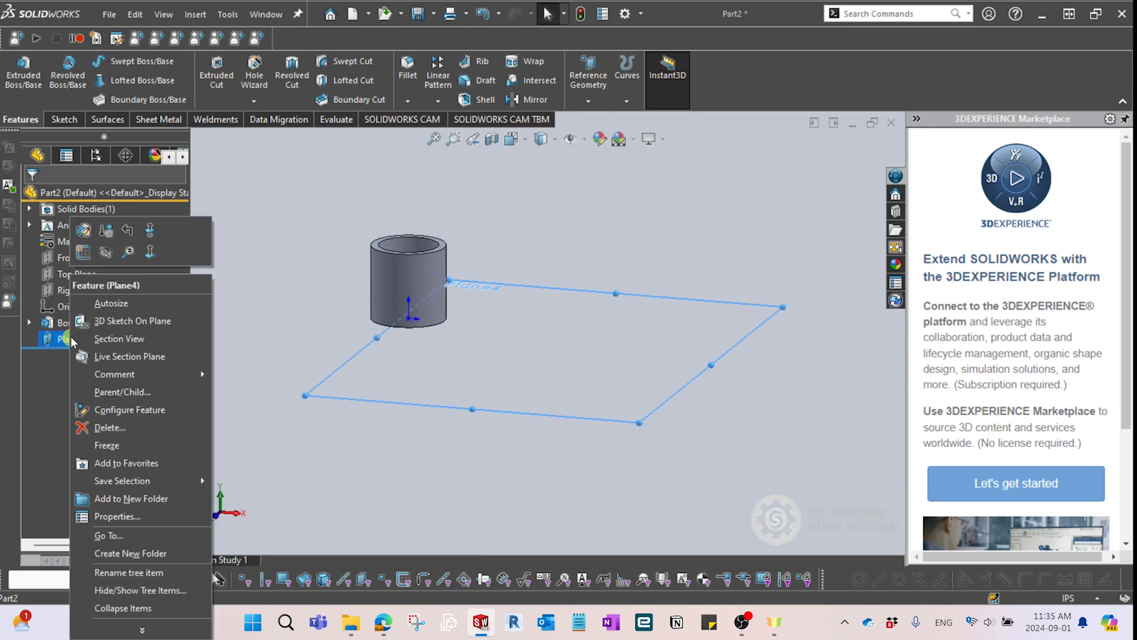
pyautogui.click(83, 253)
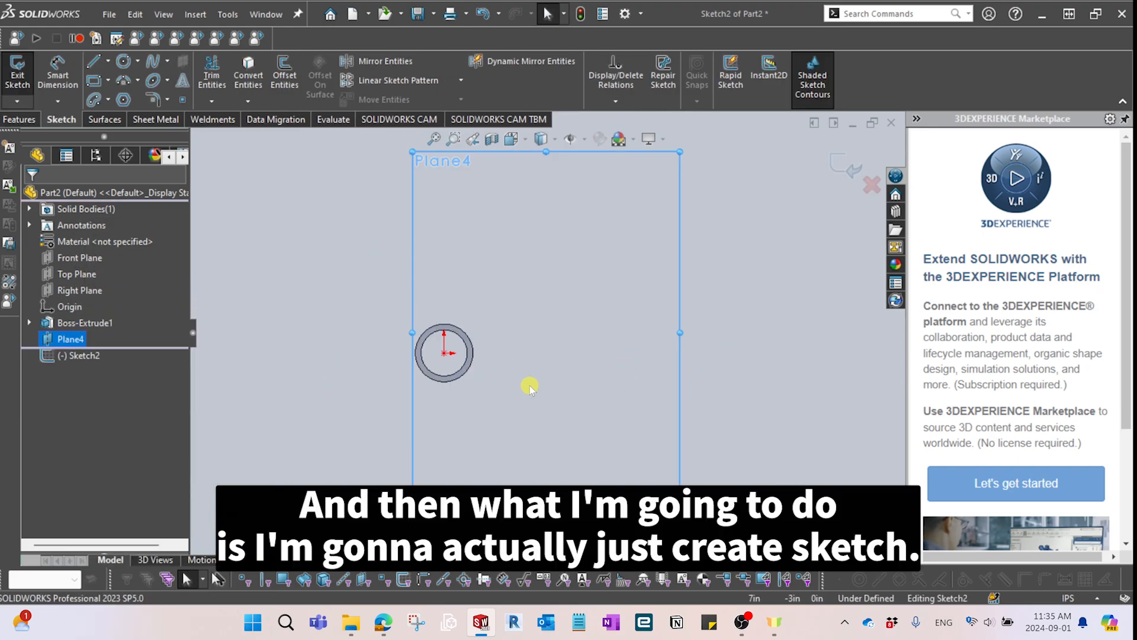
pyautogui.scroll(-5, 529, 386)
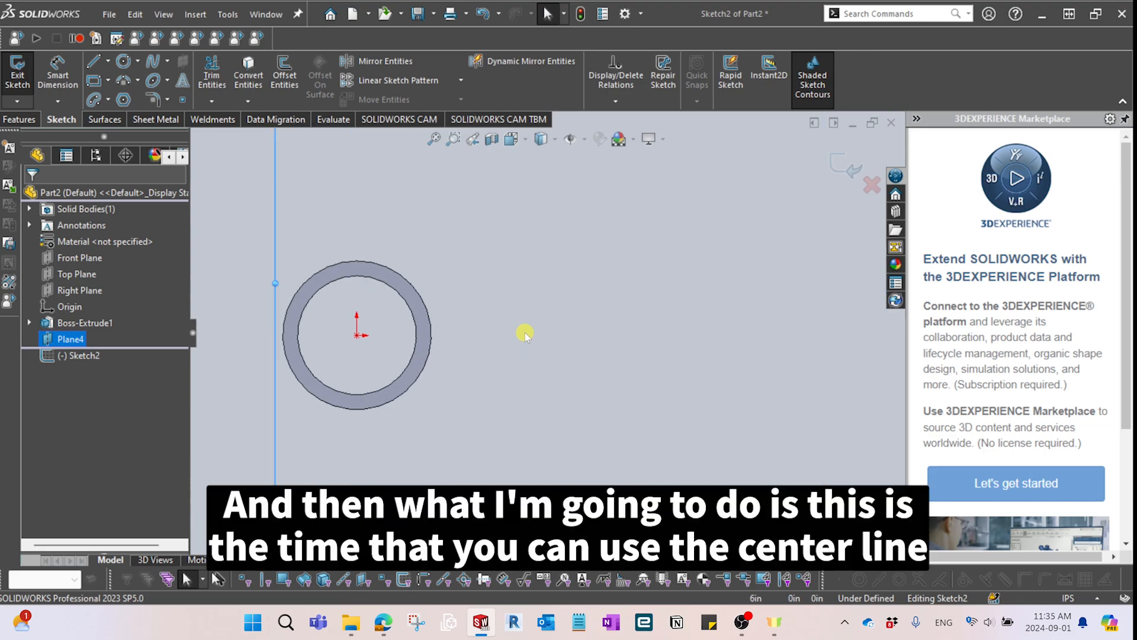
# Sketch a horizontal construction centerline about 9.99 in long from the origin out past the existing ring.
pyautogui.click(109, 61)
pyautogui.click(125, 100)
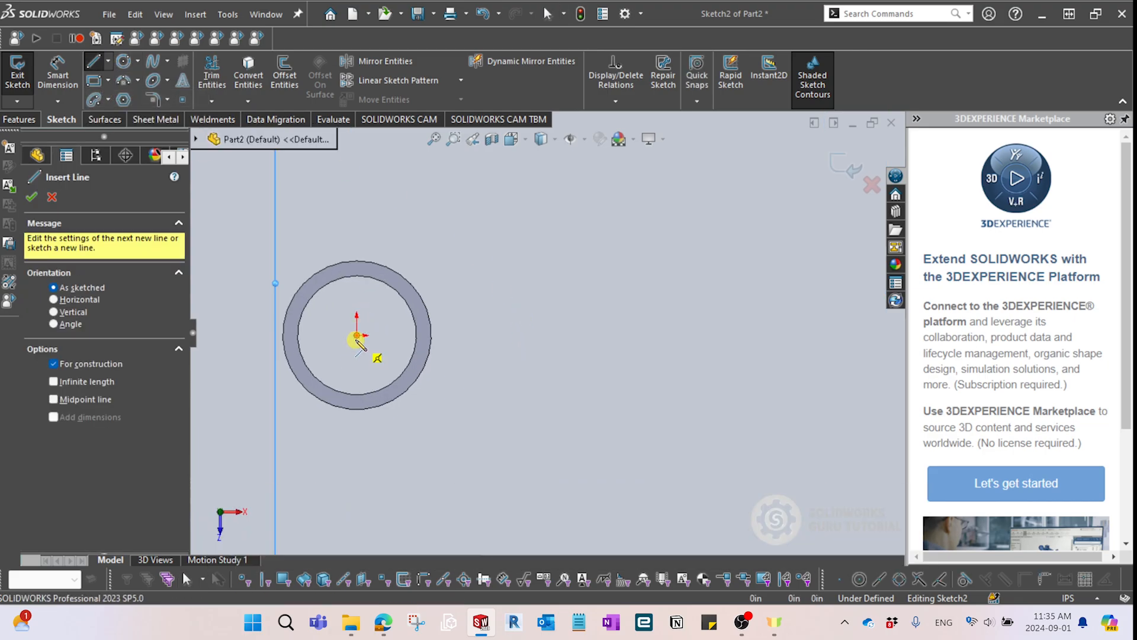
pyautogui.click(357, 338)
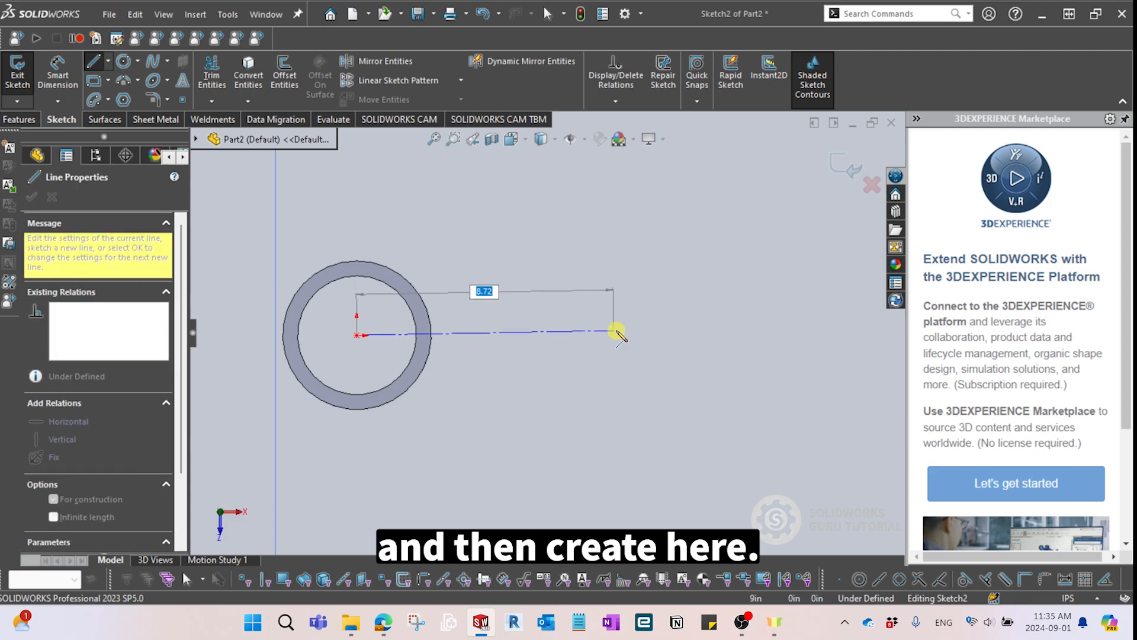
pyautogui.click(654, 335)
pyautogui.press('Escape')
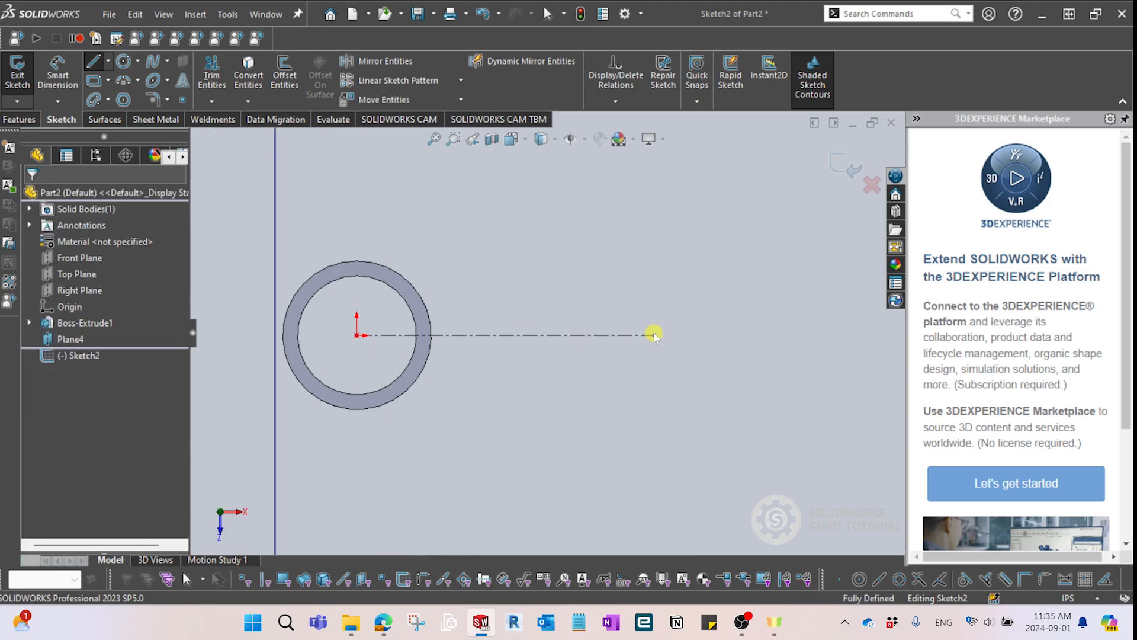
# Dimension the centerline's length as 10 in.
pyautogui.click(57, 74)
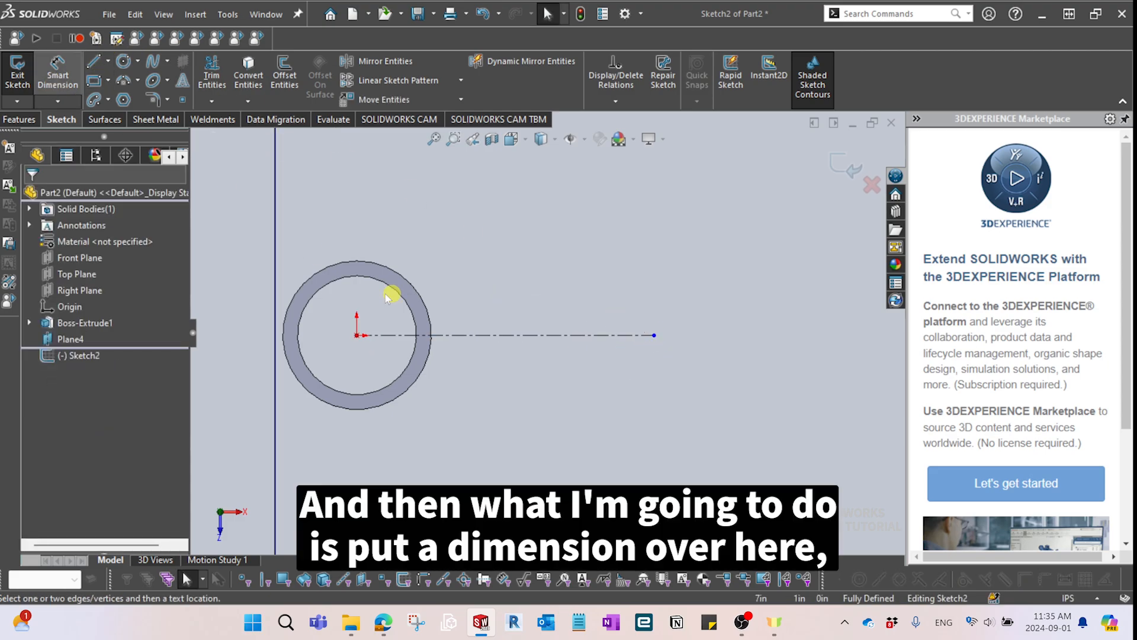
pyautogui.click(525, 335)
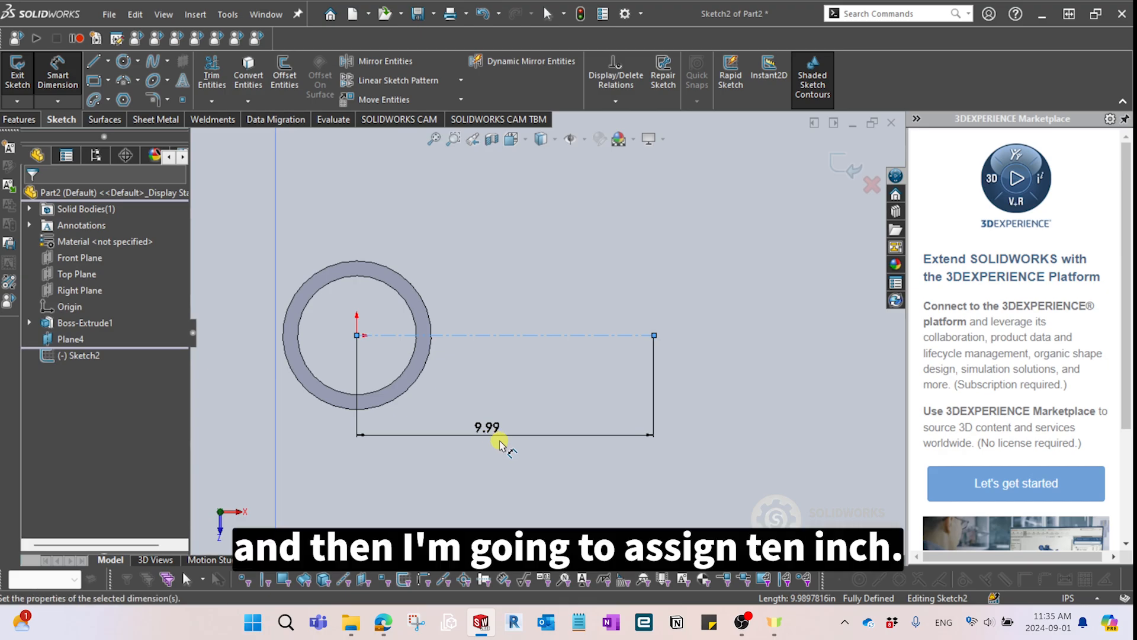
pyautogui.click(499, 439)
pyautogui.write('10')
pyautogui.press('Return')
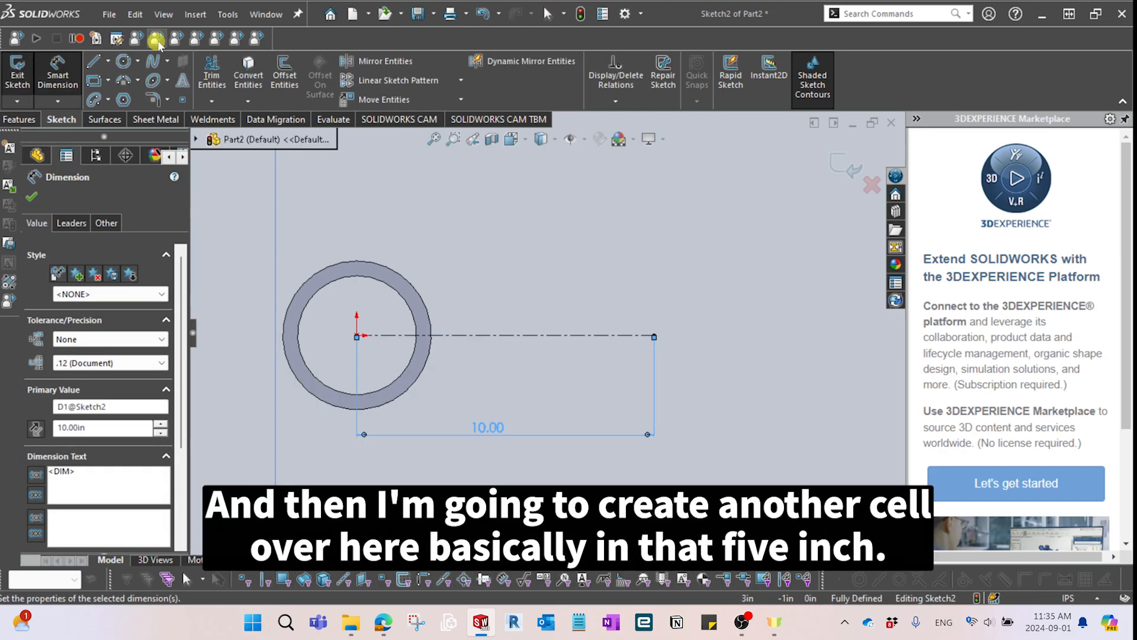
# Sketch two concentric circles at the centerline's free end, about 3.65 in and 2.43 in in diameter.
pyautogui.click(123, 62)
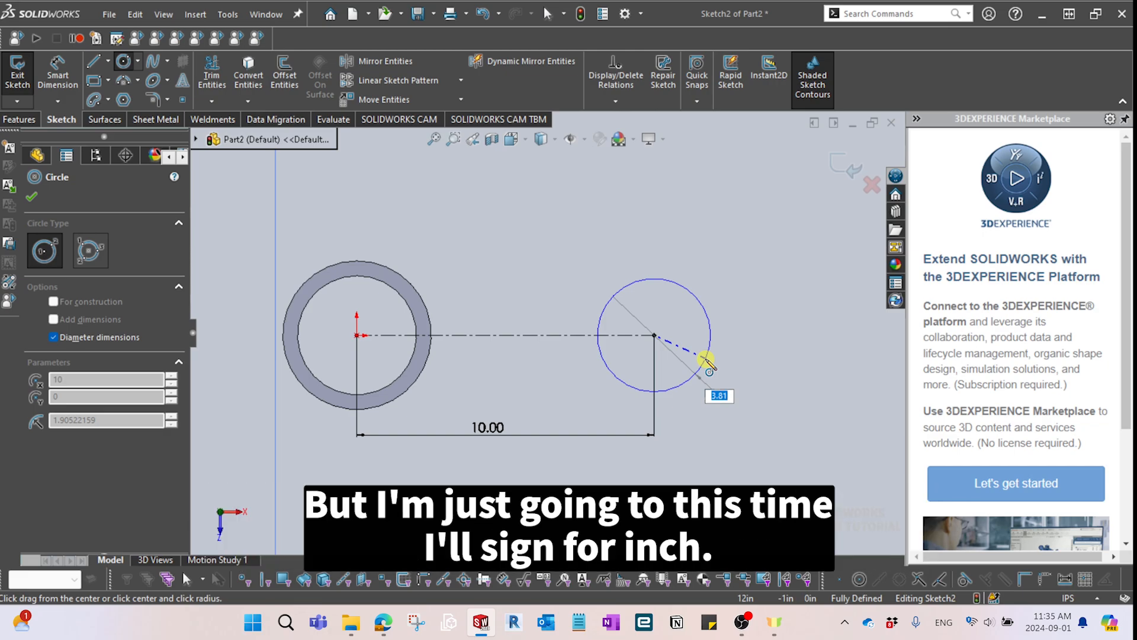
pyautogui.click(703, 359)
pyautogui.scroll(-3, 716, 356)
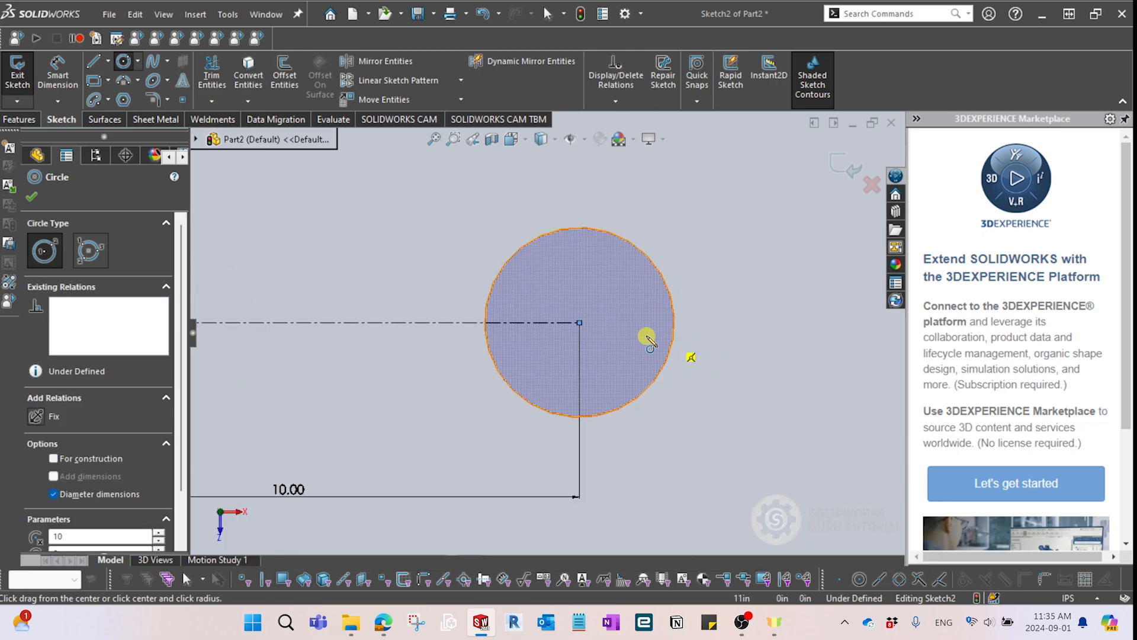
pyautogui.scroll(1, 646, 336)
pyautogui.scroll(2, 543, 331)
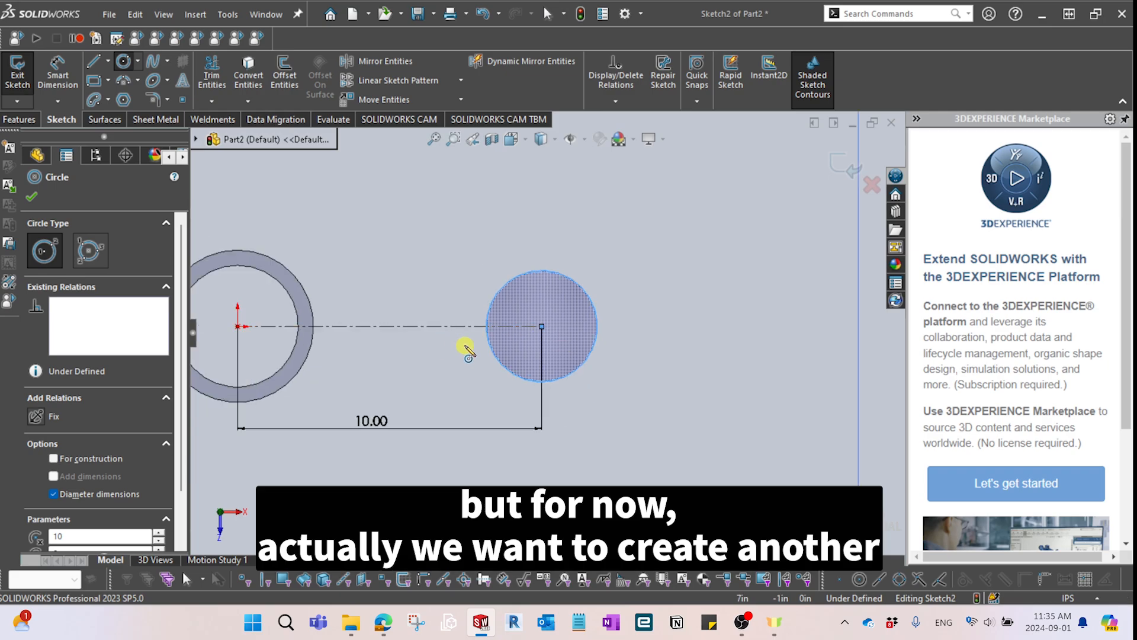
pyautogui.scroll(-1, 294, 316)
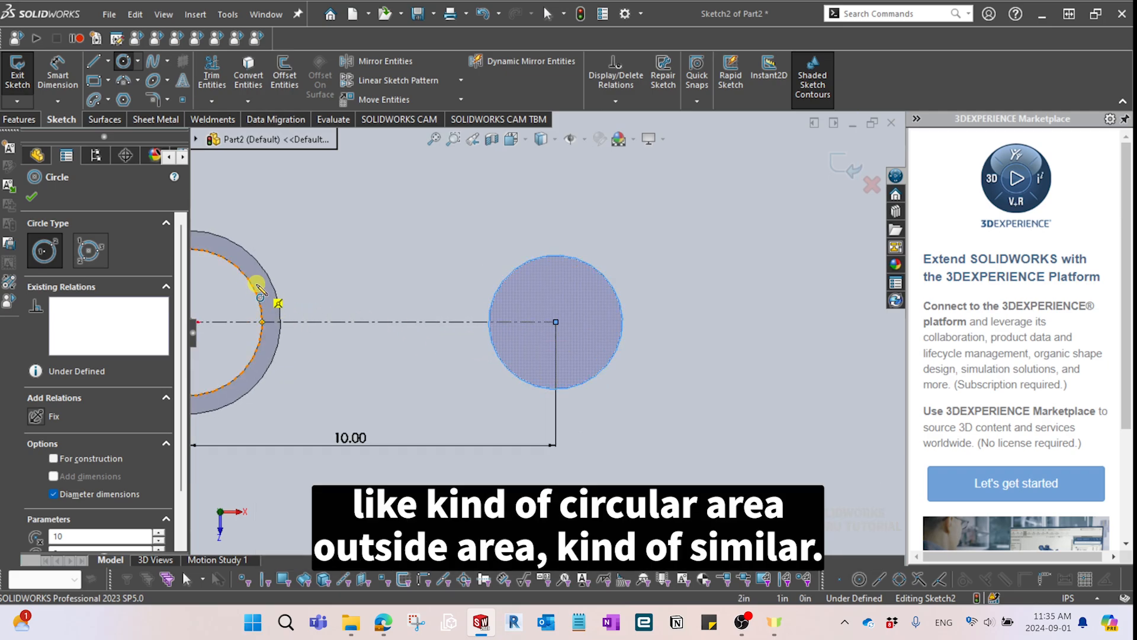
pyautogui.click(555, 322)
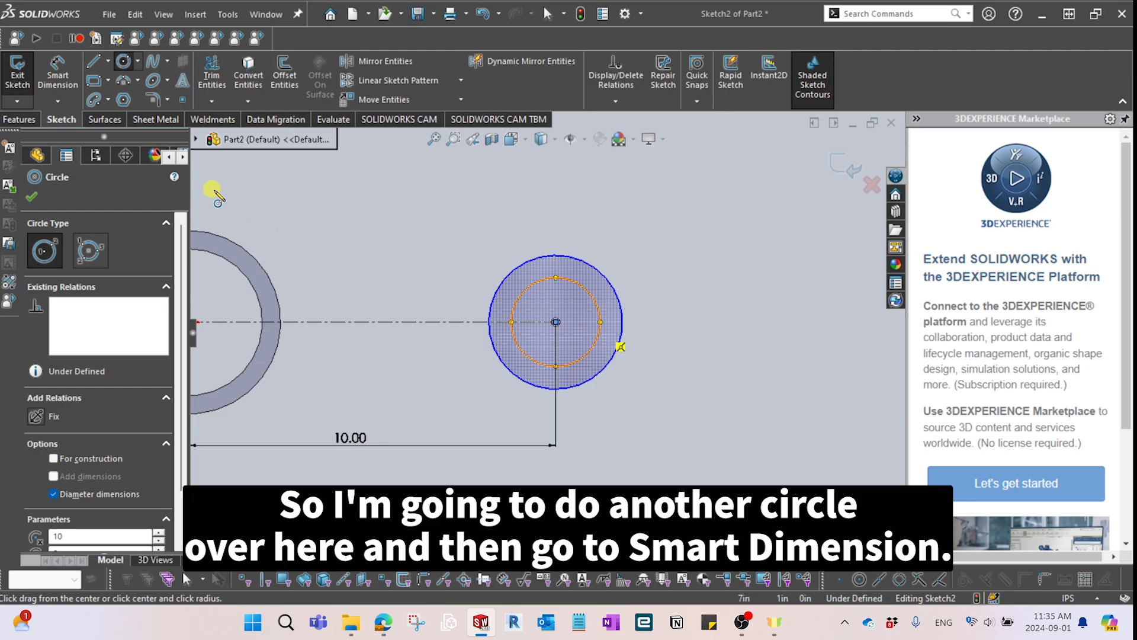
# Dimension the outer circle's diameter as 4 in.
pyautogui.click(53, 80)
pyautogui.scroll(1, 640, 379)
pyautogui.scroll(-1, 638, 349)
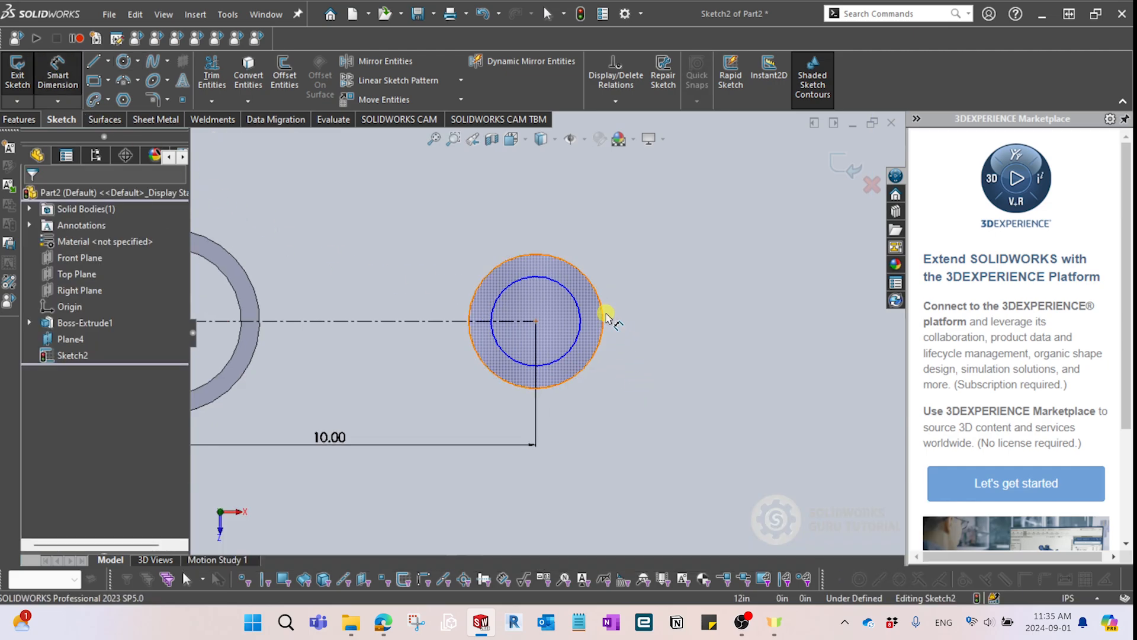
pyautogui.click(609, 310)
pyautogui.click(671, 240)
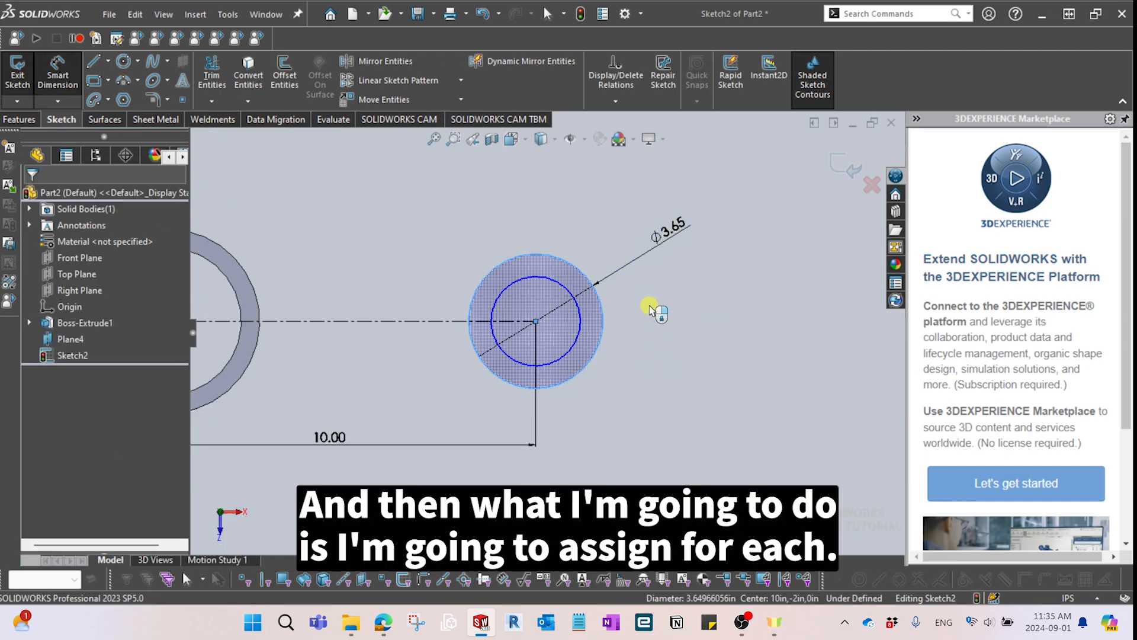
pyautogui.write('4')
pyautogui.press('Return')
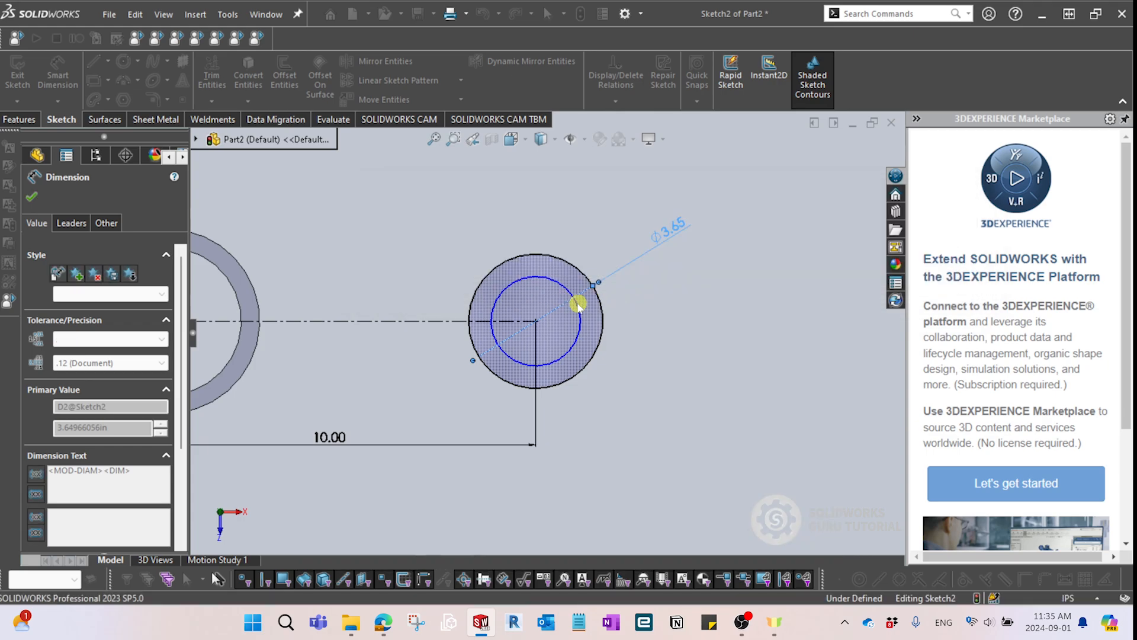
# Dimension the inner circle's diameter as 3 in and move the outer circle's dimension text farther away from it.
pyautogui.click(580, 314)
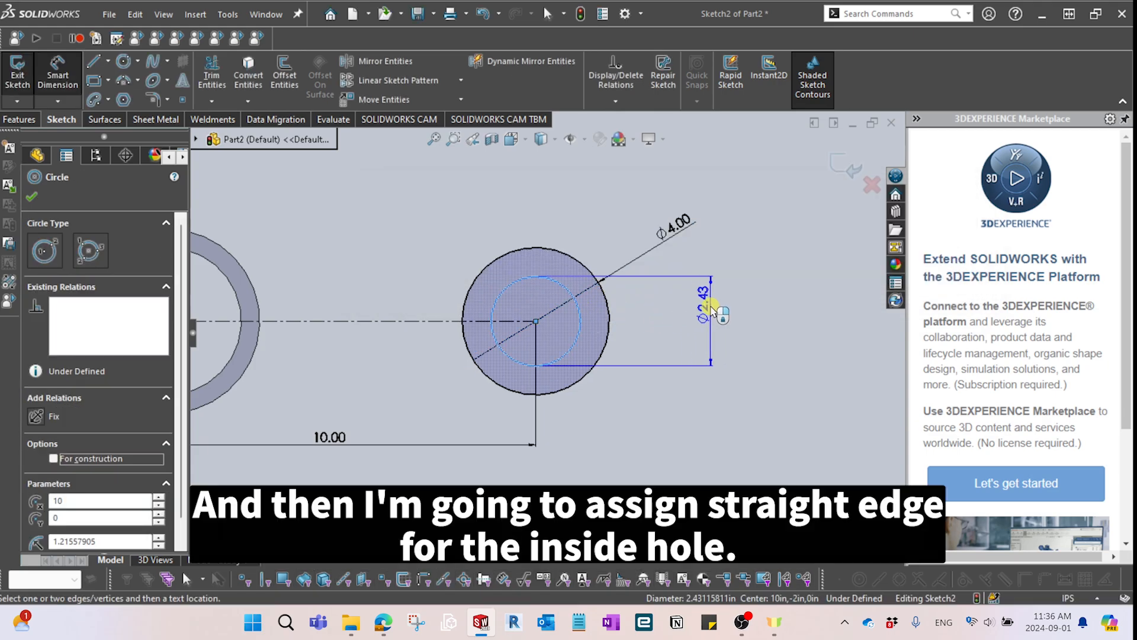
pyautogui.click(729, 262)
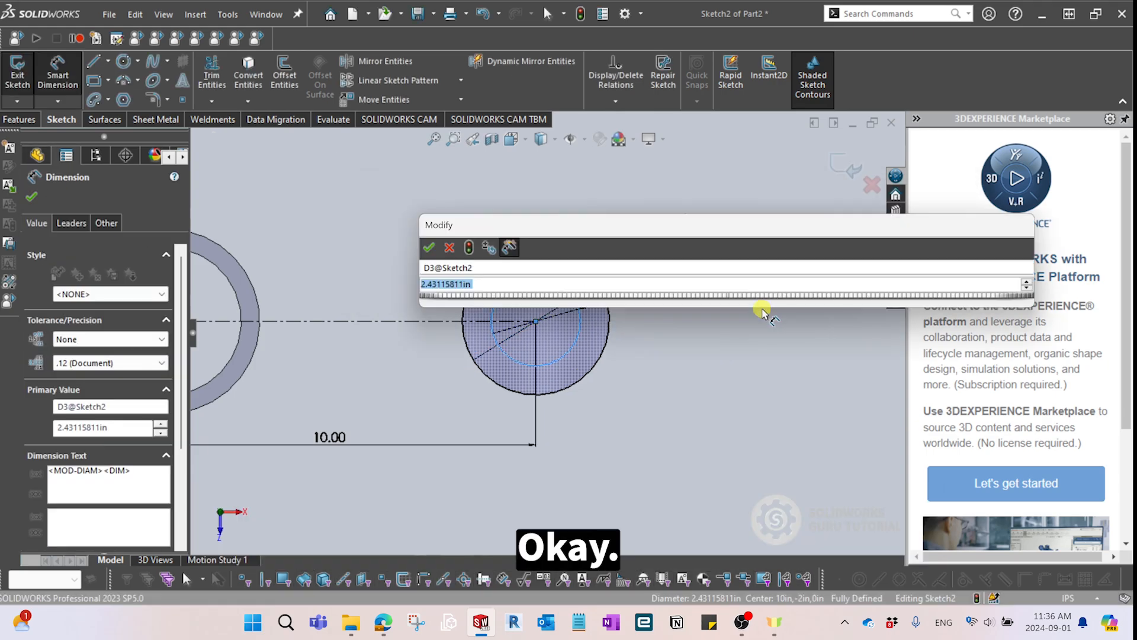
pyautogui.write('3')
pyautogui.press('Return')
pyautogui.scroll(1, 666, 282)
pyautogui.scroll(-1, 666, 279)
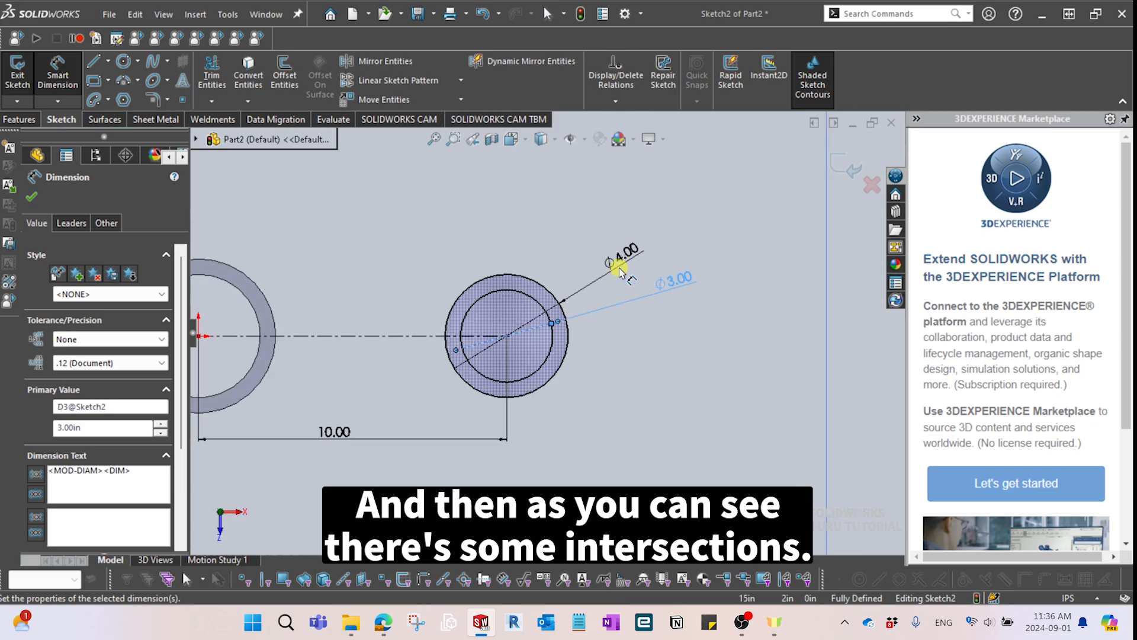
pyautogui.press('Escape')
pyautogui.moveTo(620, 262); pyautogui.dragTo(644, 224)
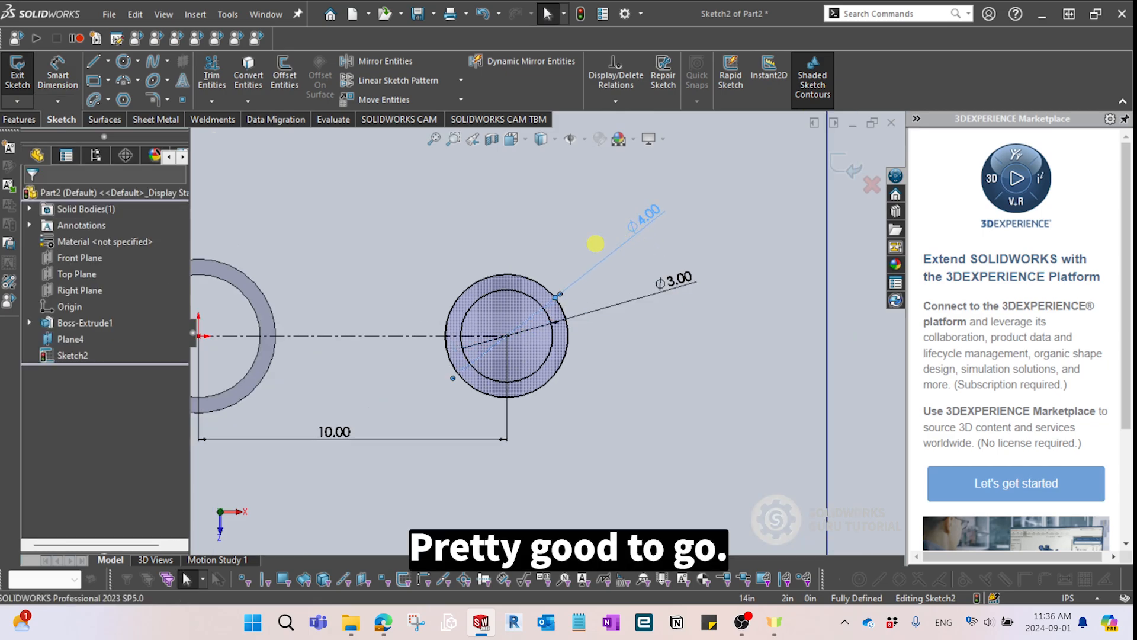
# Extrude the two-circle profile as a boss 5 in upward from the offset plane.
pyautogui.click(18, 120)
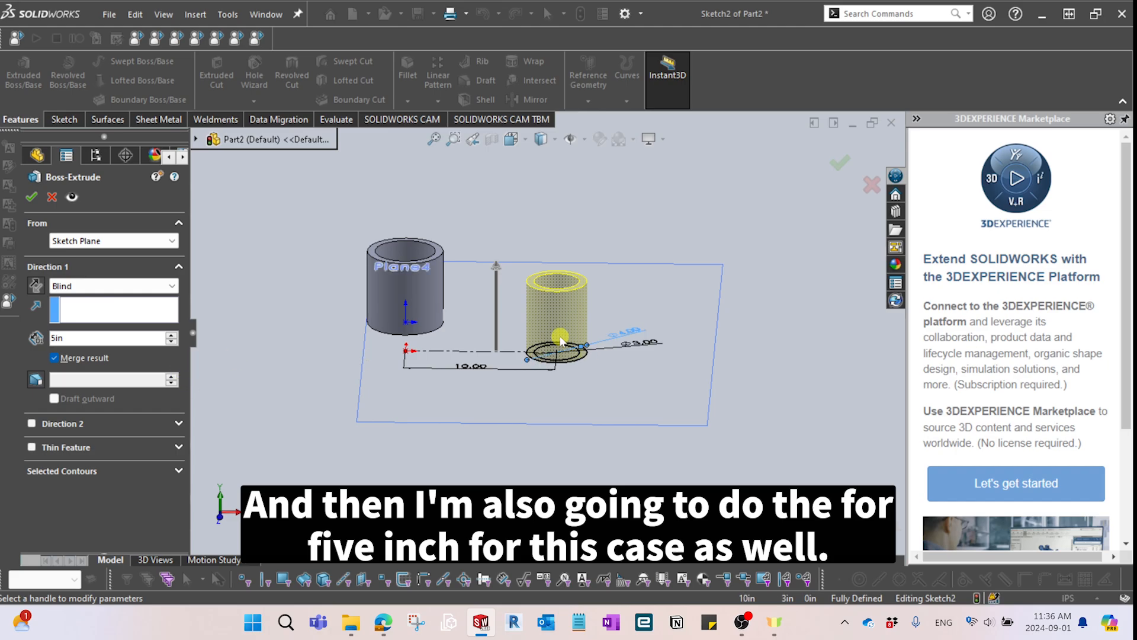
pyautogui.moveTo(560, 337); pyautogui.dragTo(573, 293, button='middle')
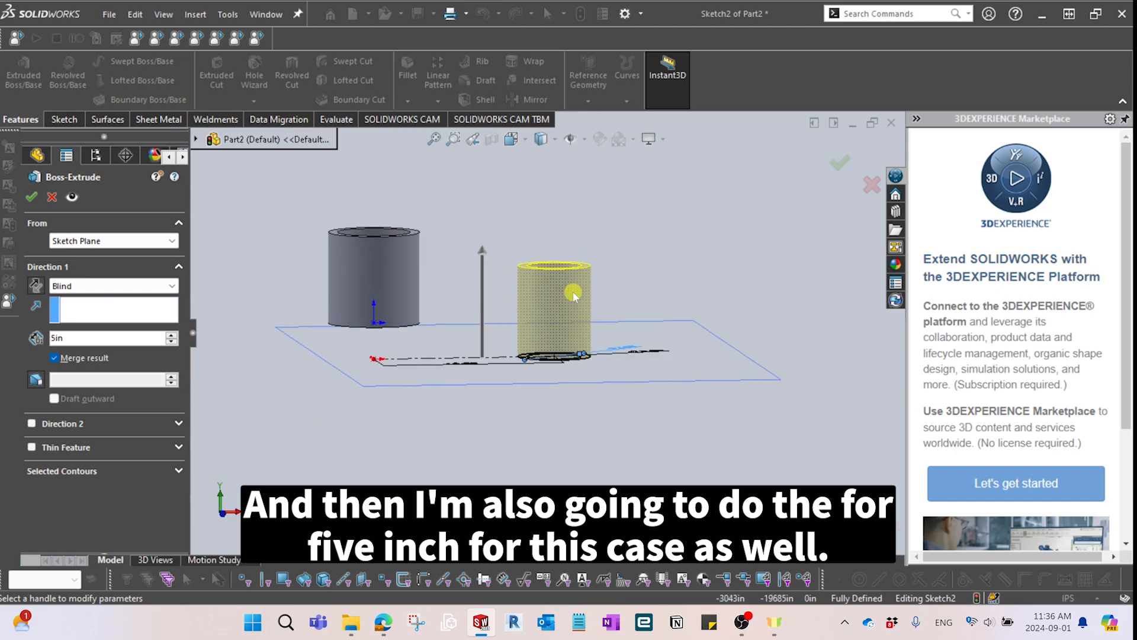
pyautogui.click(30, 198)
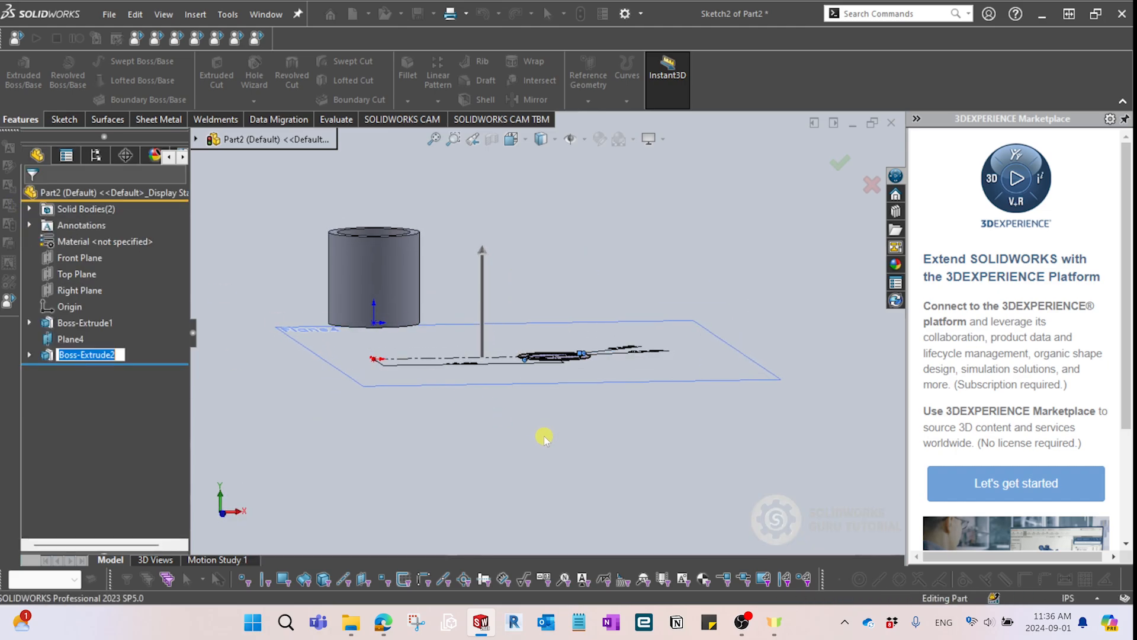
# Start a new sketch on the Front Plane.
pyautogui.moveTo(544, 437)
pyautogui.mouseDown(button='middle')
pyautogui.moveTo(513, 427)
pyautogui.moveTo(541, 488)
pyautogui.moveTo(531, 435)
pyautogui.mouseUp(button='middle')
pyautogui.moveTo(516, 368); pyautogui.dragTo(460, 336, button='middle')
pyautogui.scroll(-2, 367, 337)
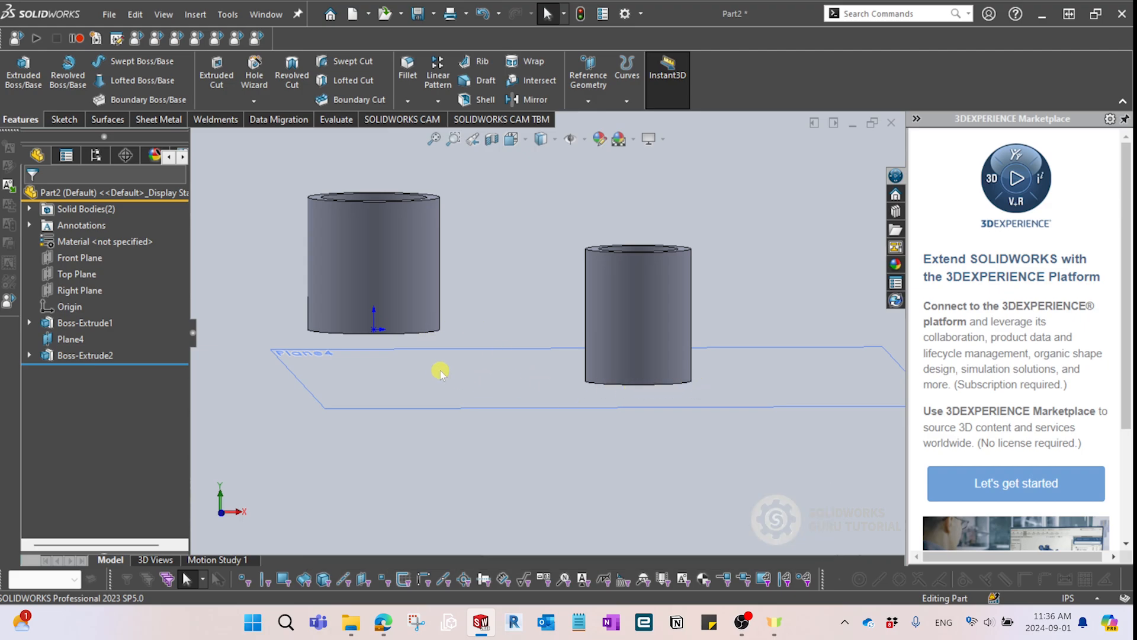
pyautogui.click(77, 258)
pyautogui.click(71, 237)
pyautogui.scroll(-1, 469, 418)
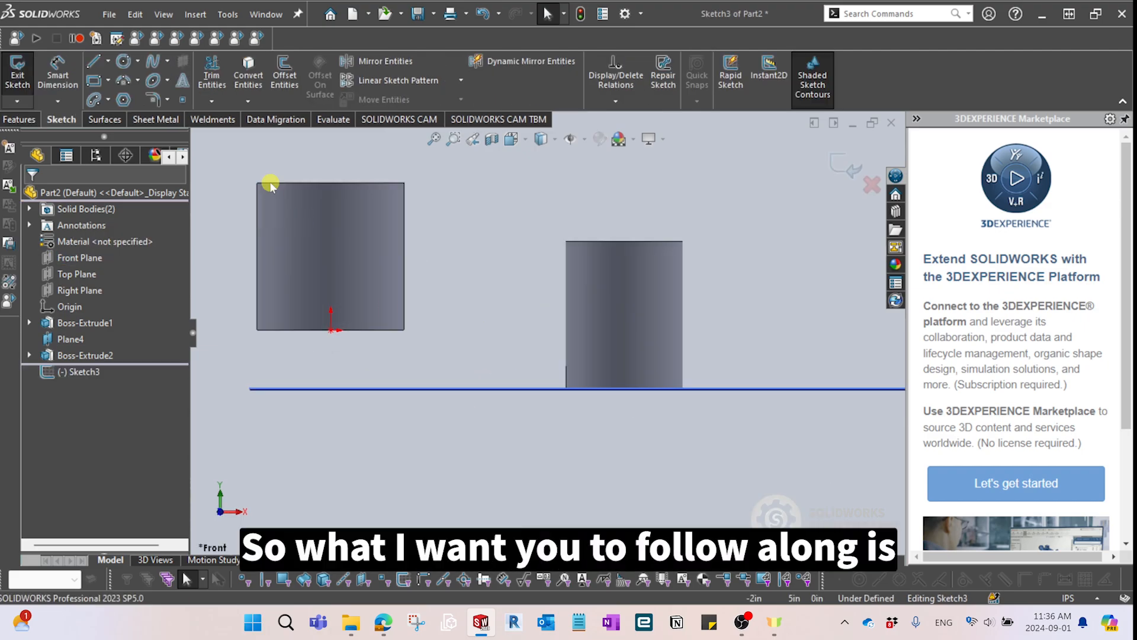
# Sketch connected lines from the origin: about 5.04 in horizontal, a diagonal down to Plane4, and about 2.96 in horizontal to the second tube's base center.
pyautogui.click(94, 62)
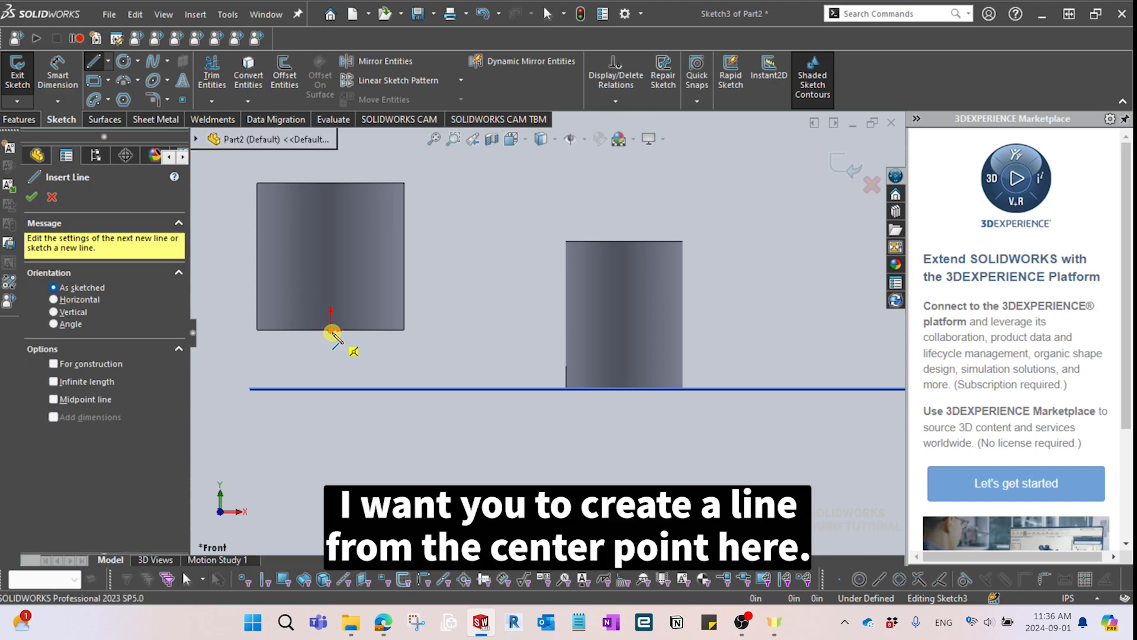
pyautogui.click(332, 331)
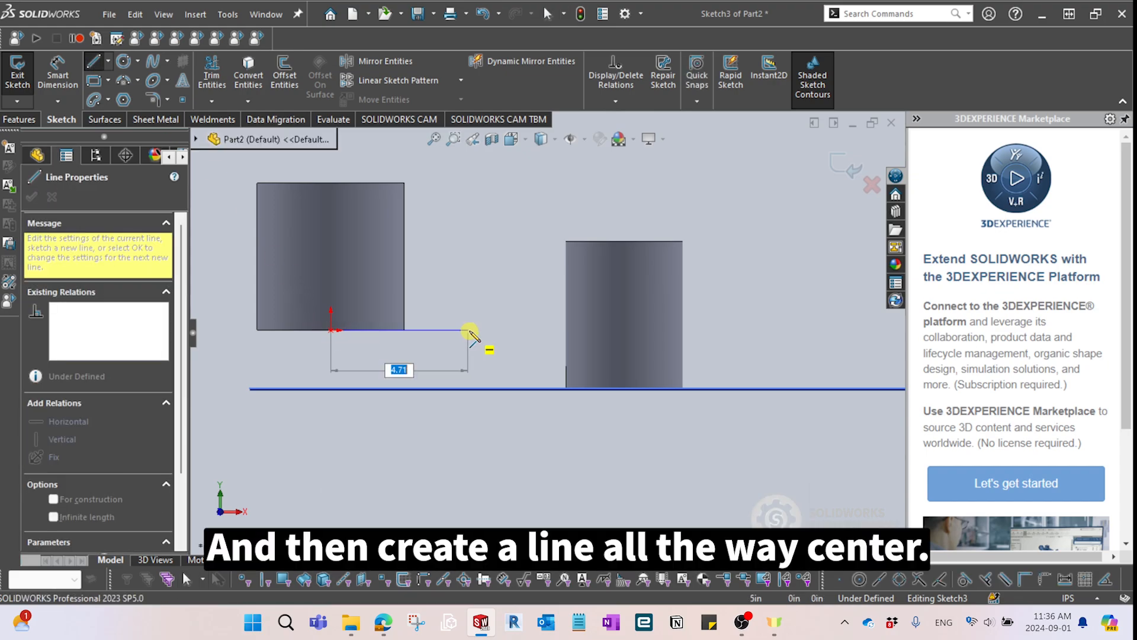
pyautogui.click(478, 330)
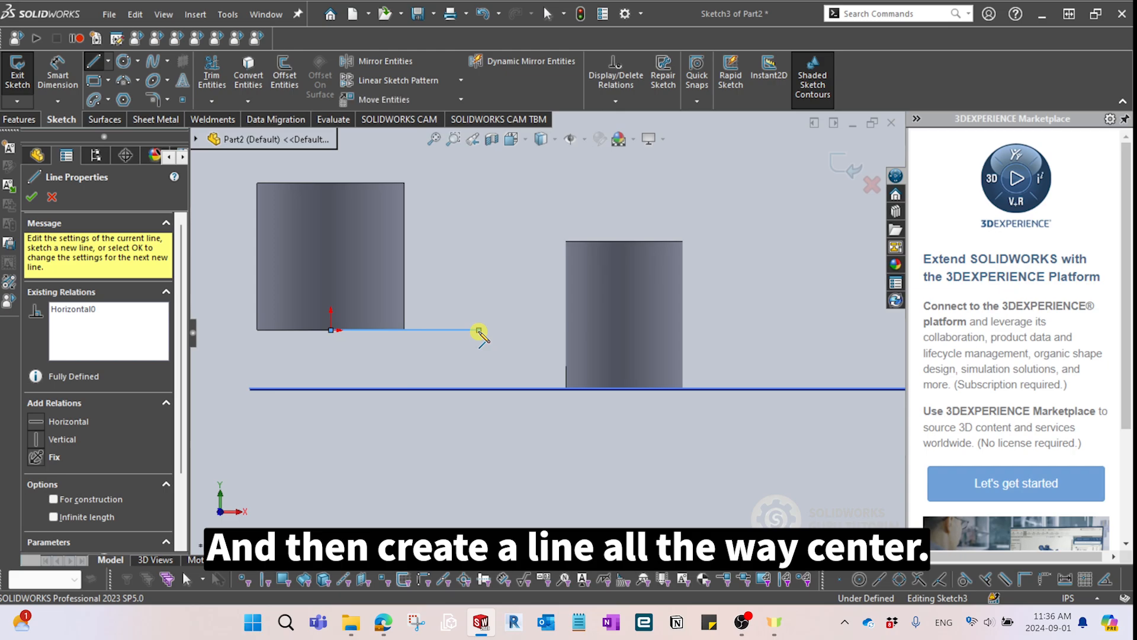
pyautogui.click(536, 389)
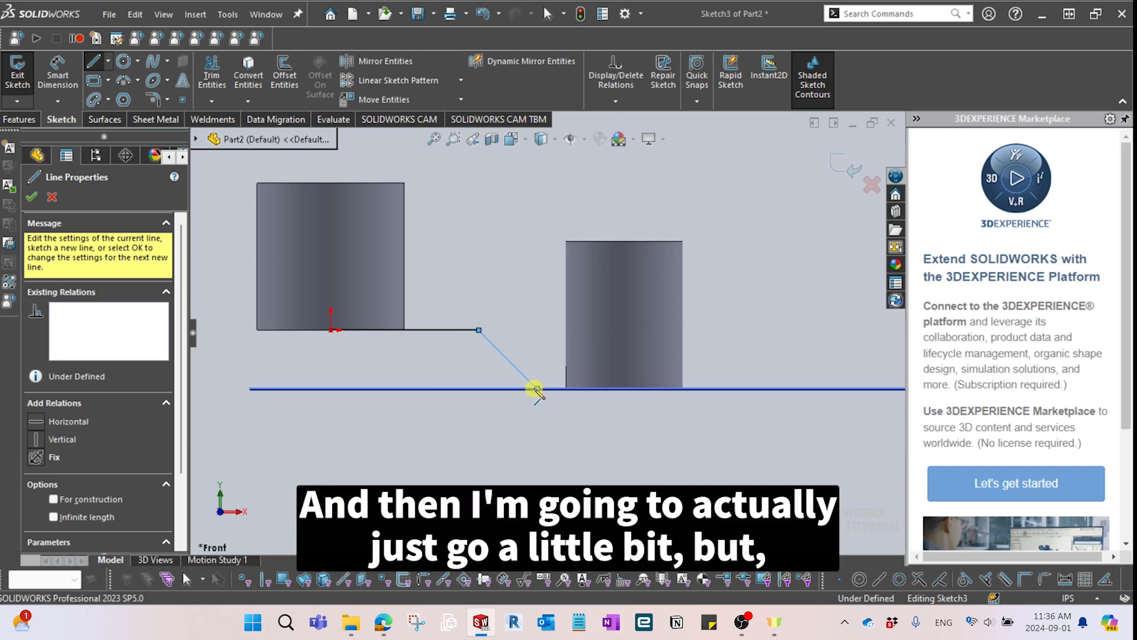
pyautogui.click(628, 389)
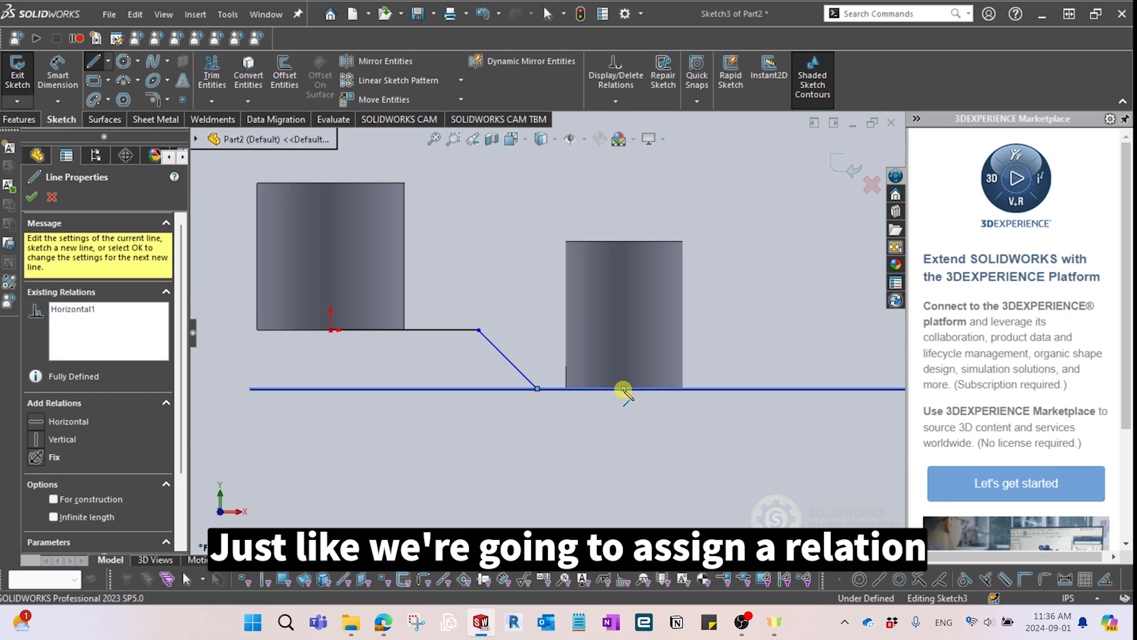
pyautogui.press('Escape')
# Hide Plane4 so that it does not cover the sketch lines.
pyautogui.scroll(2, 491, 373)
pyautogui.scroll(-4, 490, 368)
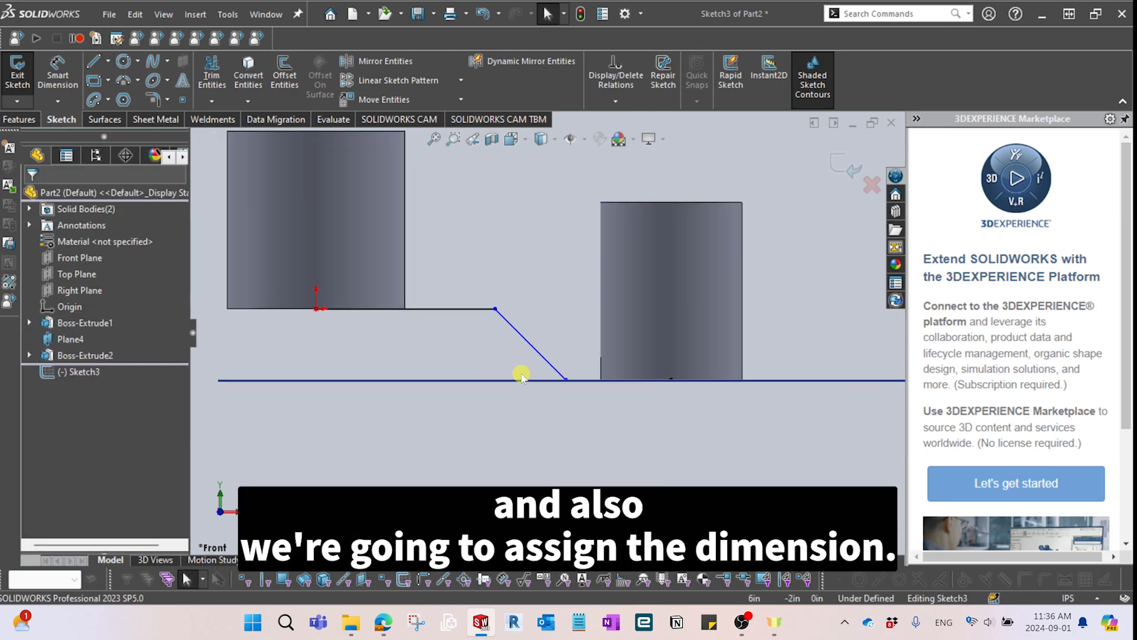
pyautogui.scroll(1, 463, 403)
pyautogui.scroll(-2, 481, 373)
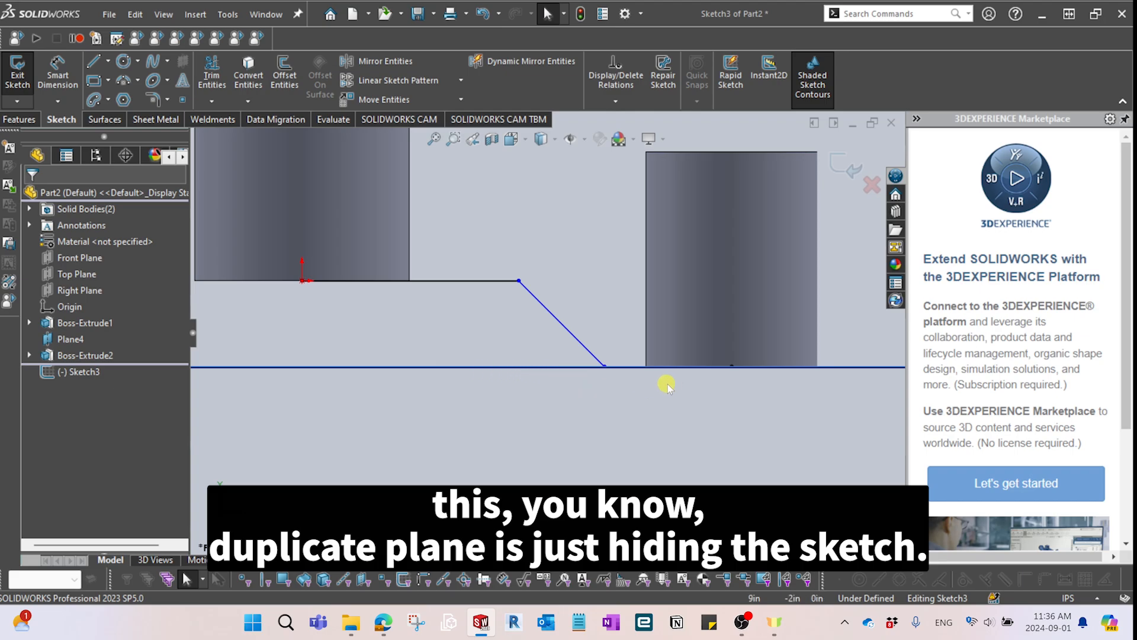
pyautogui.rightClick(67, 338)
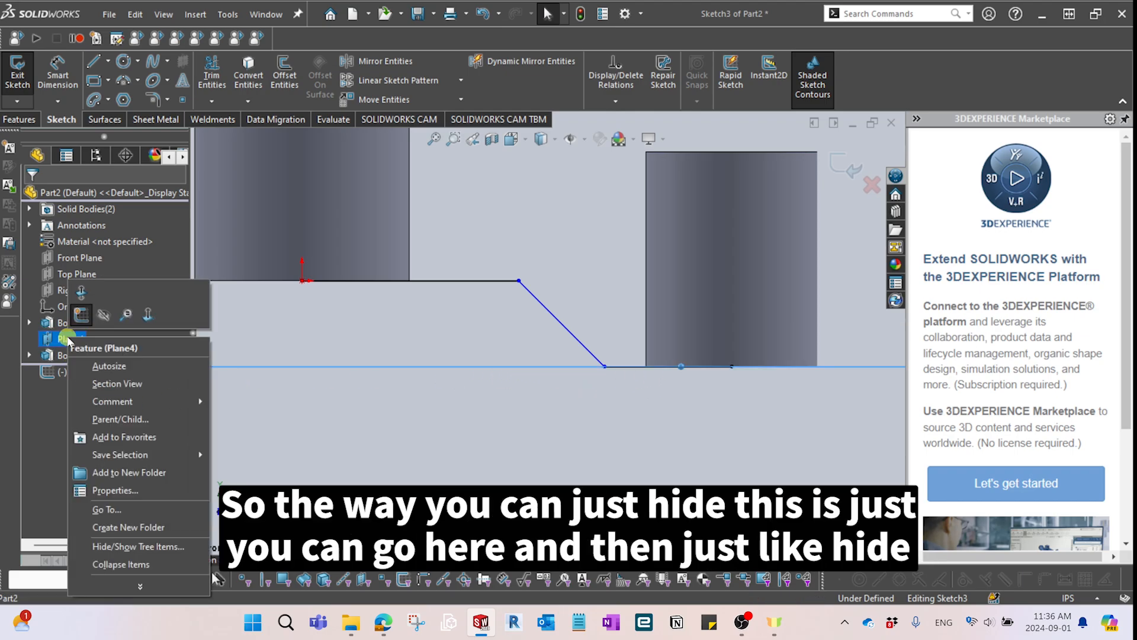
pyautogui.click(104, 317)
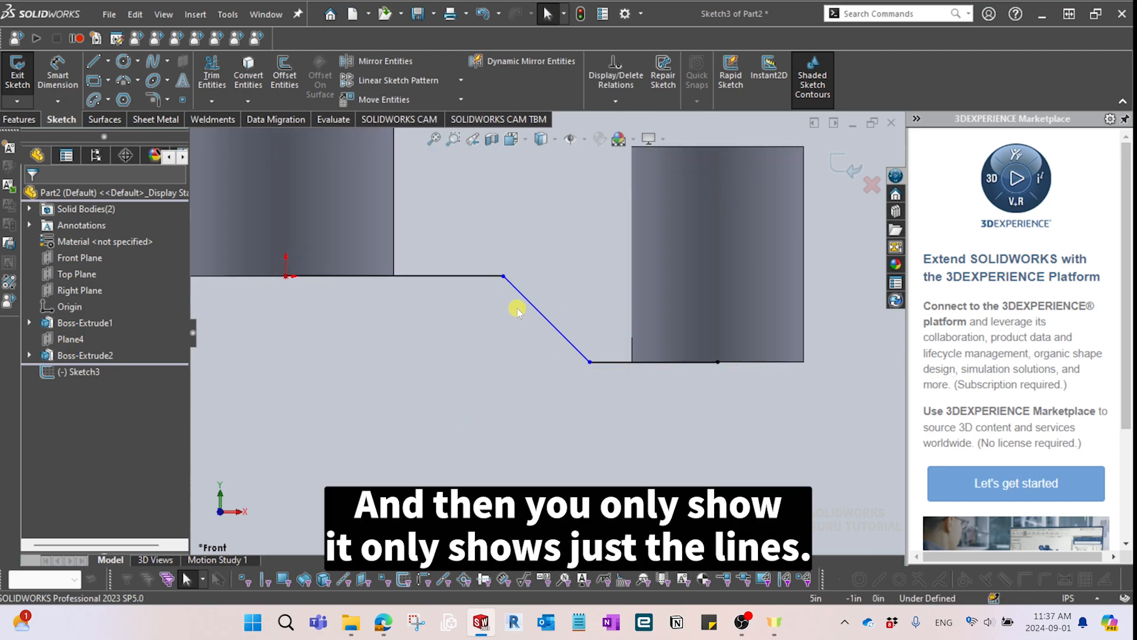
# Examine the relations and definition state of the path's two horizontal lines.
pyautogui.scroll(-2, 450, 284)
pyautogui.click(459, 269)
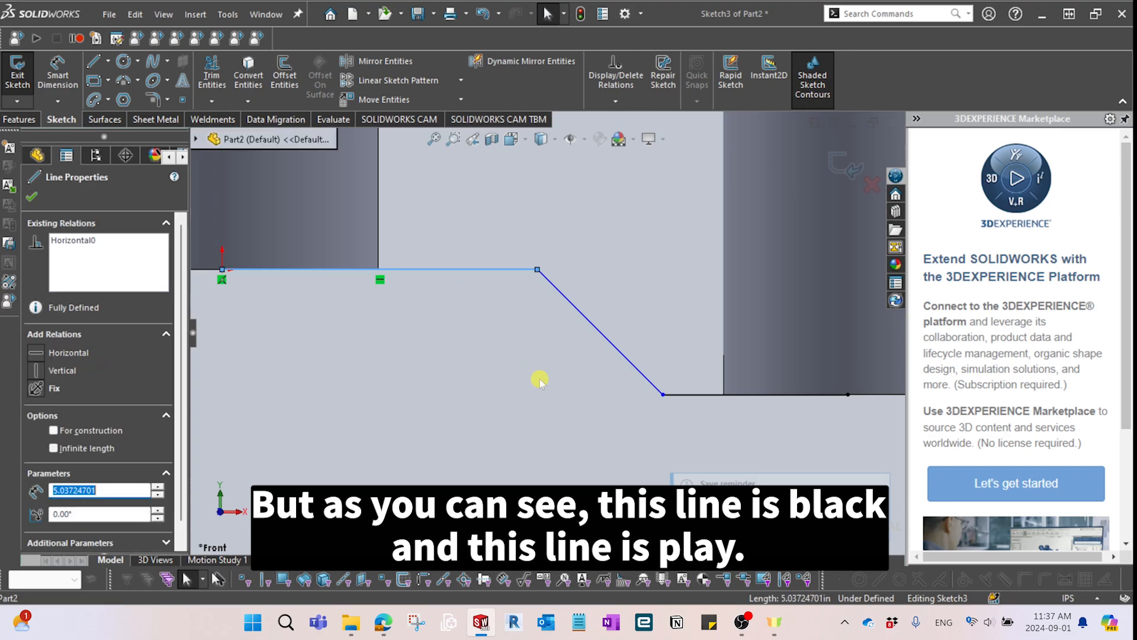
pyautogui.scroll(2, 540, 380)
pyautogui.click(633, 407)
pyautogui.click(653, 376)
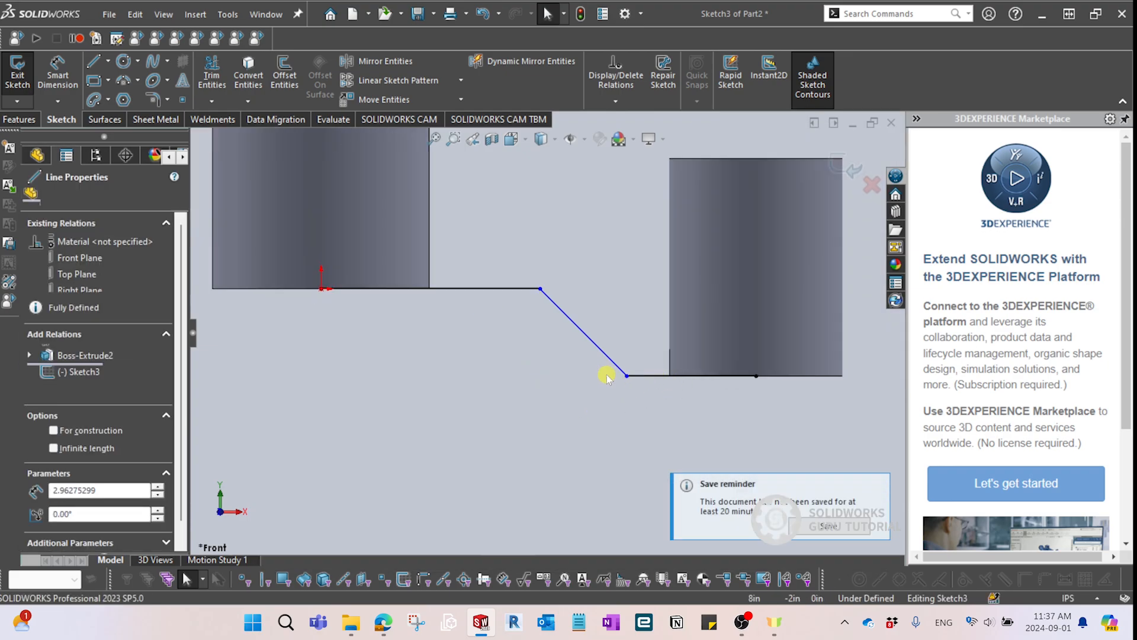
pyautogui.scroll(-2, 598, 423)
pyautogui.click(623, 383)
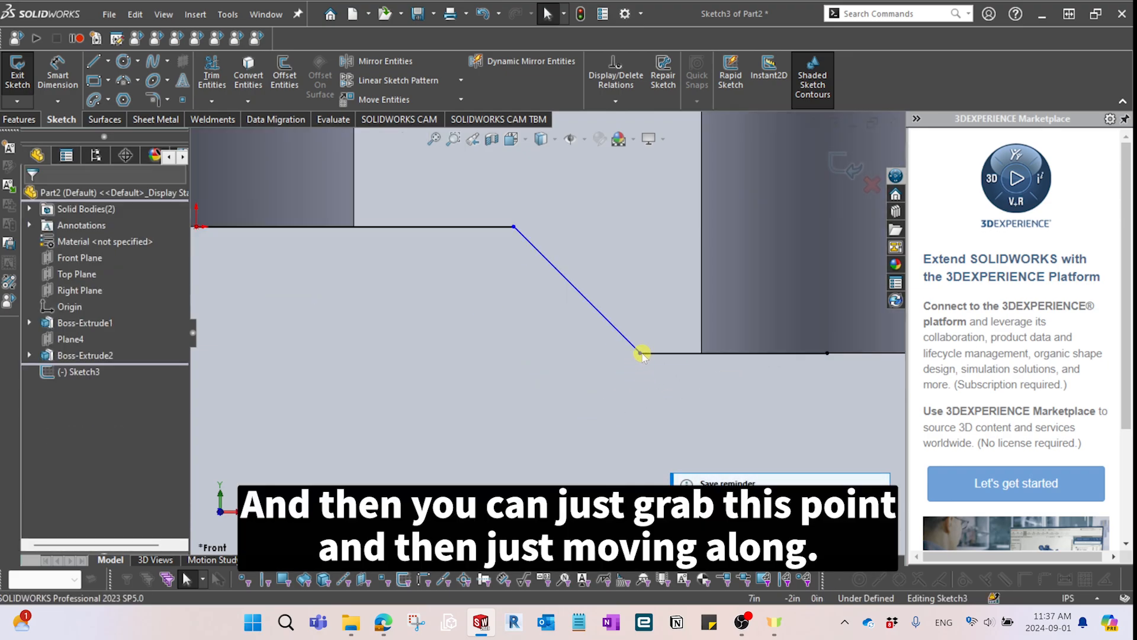
# Move the diagonal line's lower and upper endpoints along the horizontal lines to test how freely they shift.
pyautogui.moveTo(641, 353); pyautogui.dragTo(637, 330)
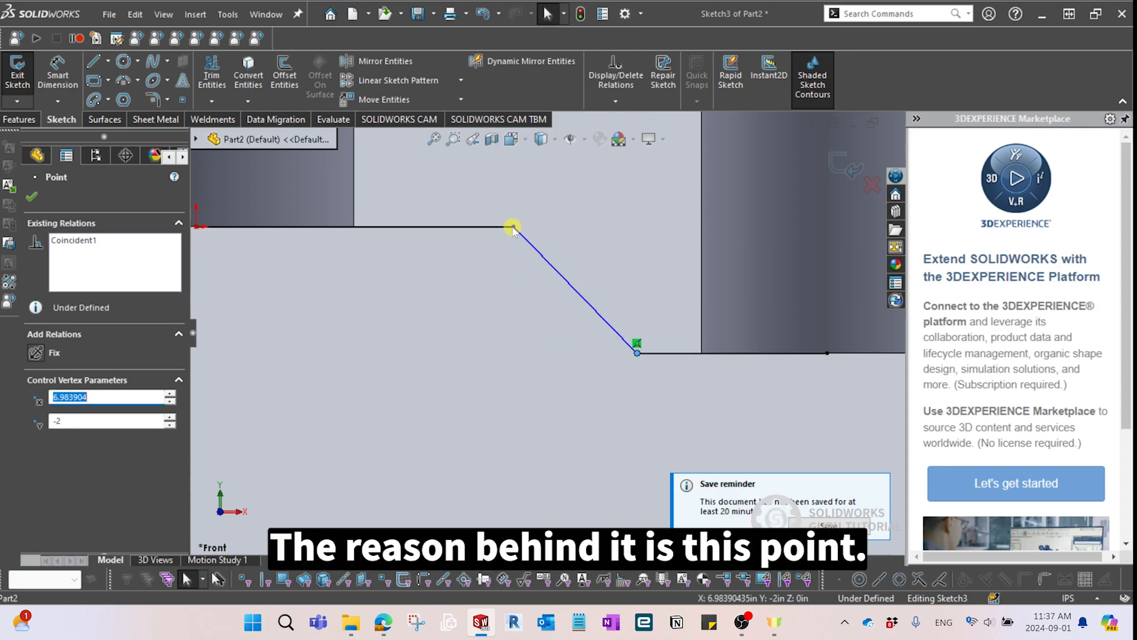
pyautogui.moveTo(513, 228)
pyautogui.mouseDown()
pyautogui.moveTo(482, 226)
pyautogui.moveTo(504, 232)
pyautogui.mouseUp()
pyautogui.click(488, 396)
pyautogui.scroll(3, 497, 361)
pyautogui.scroll(-2, 513, 276)
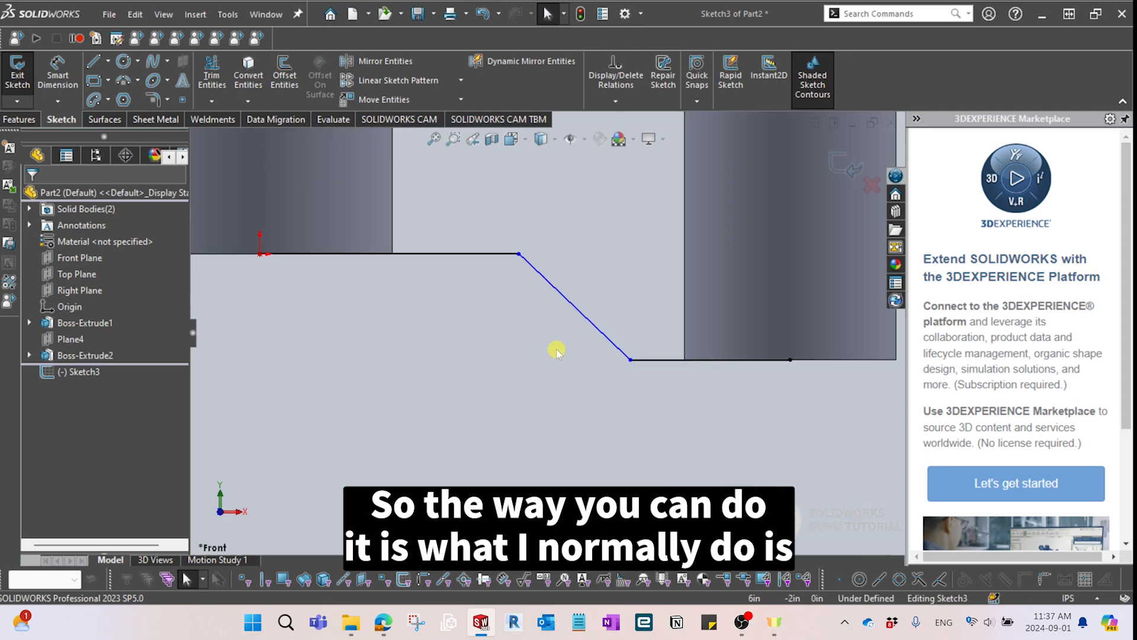
pyautogui.scroll(-1, 589, 393)
pyautogui.press('d')
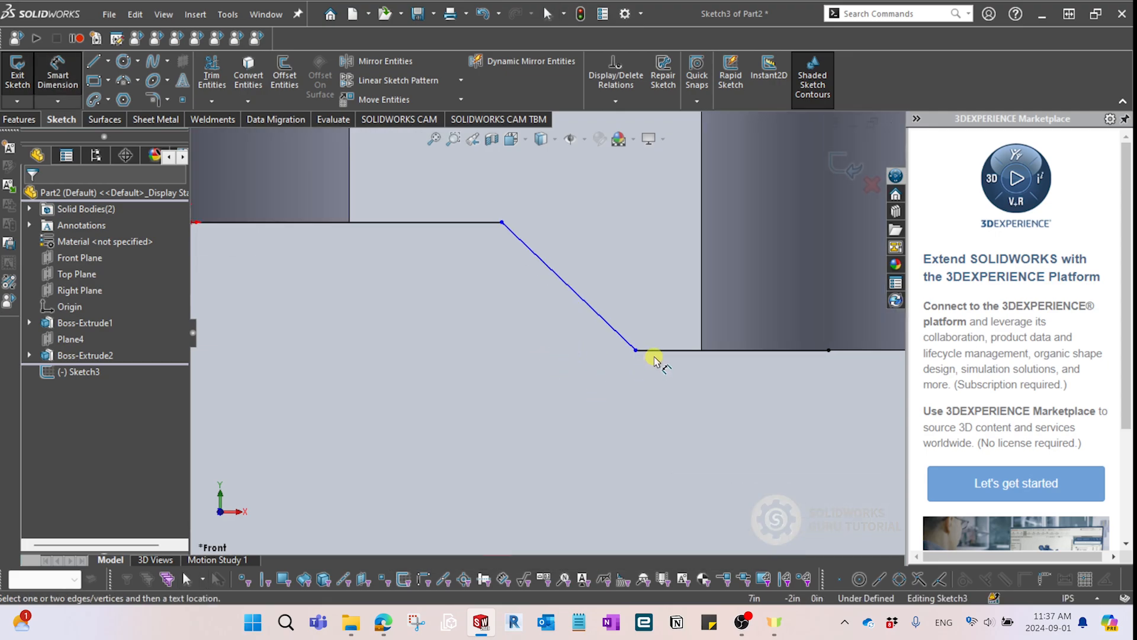
pyautogui.click(656, 350)
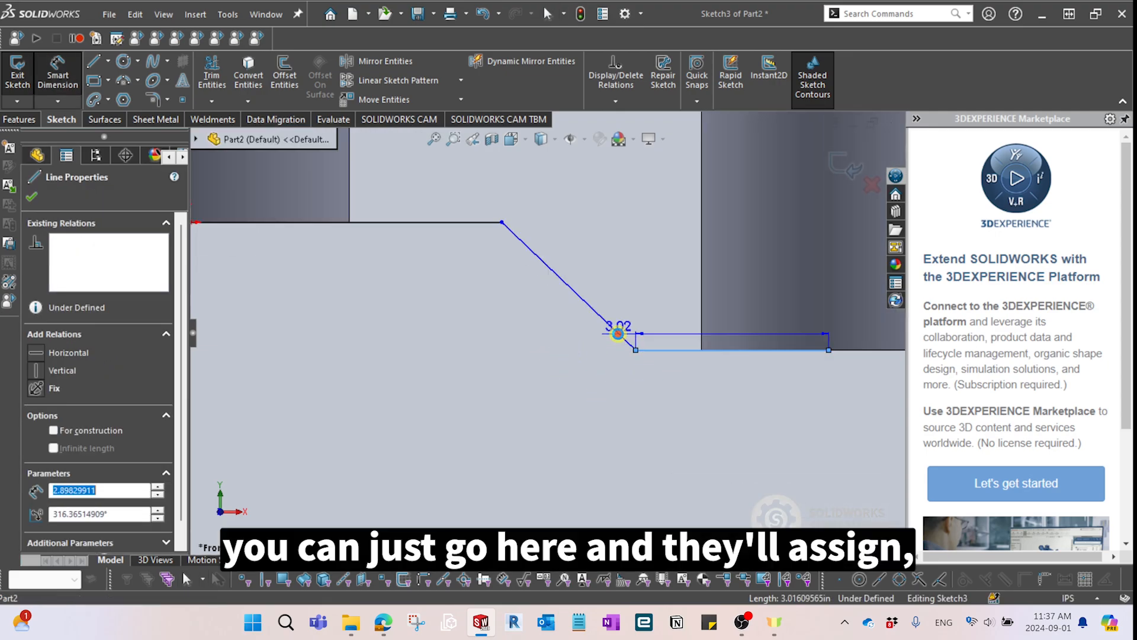
pyautogui.click(616, 331)
pyautogui.scroll(-3, 568, 342)
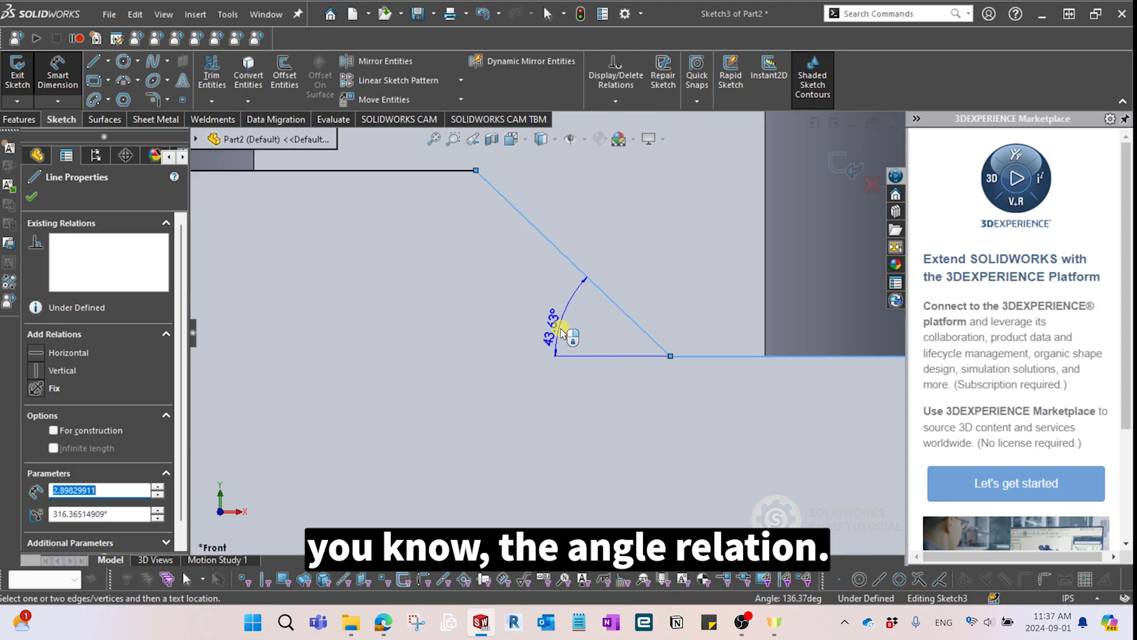
pyautogui.scroll(-1, 565, 333)
pyautogui.press('Escape')
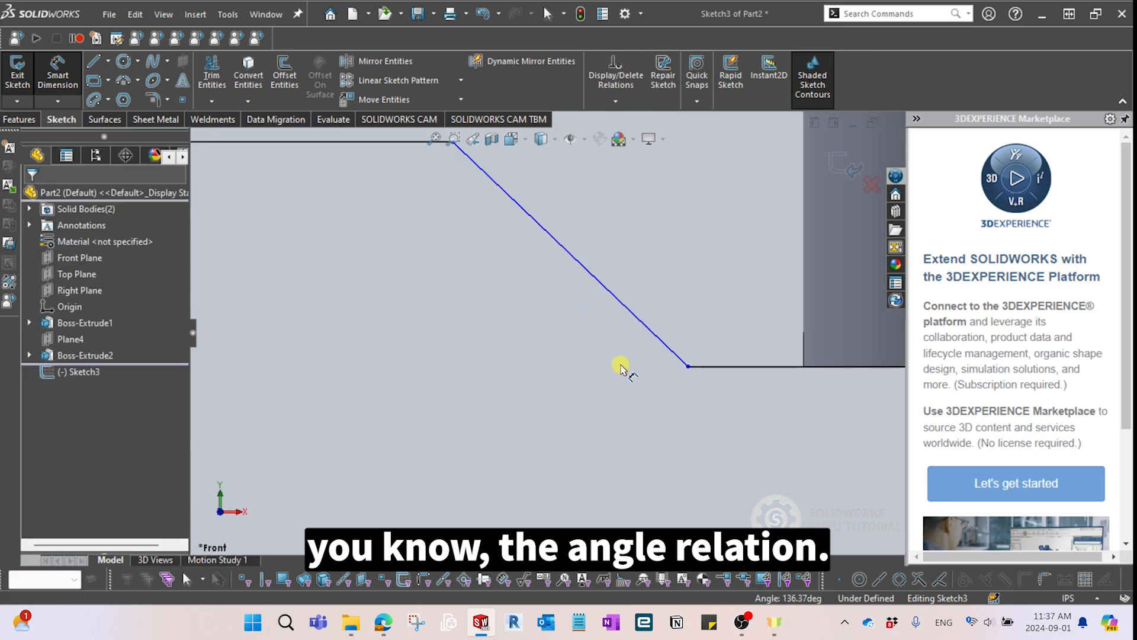
pyautogui.press('Escape')
pyautogui.scroll(2, 632, 376)
pyautogui.scroll(-2, 638, 378)
# Dimension the angle between the diagonal line and an imaginary horizontal through its lower endpoint, and set it to 45 degrees.
pyautogui.click(44, 77)
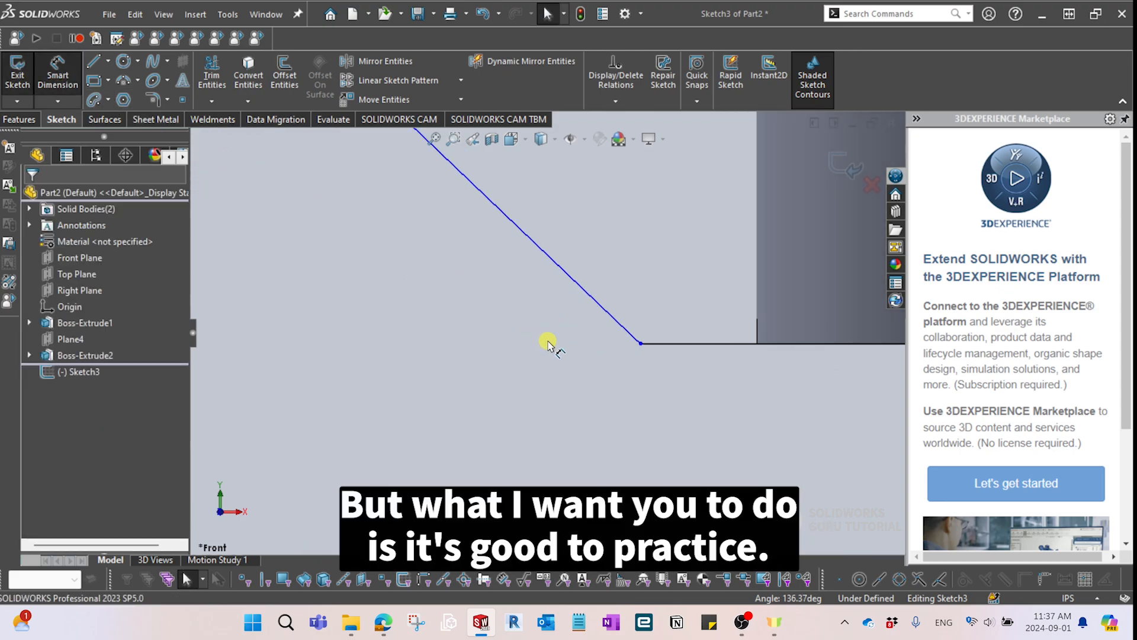
pyautogui.scroll(-1, 569, 341)
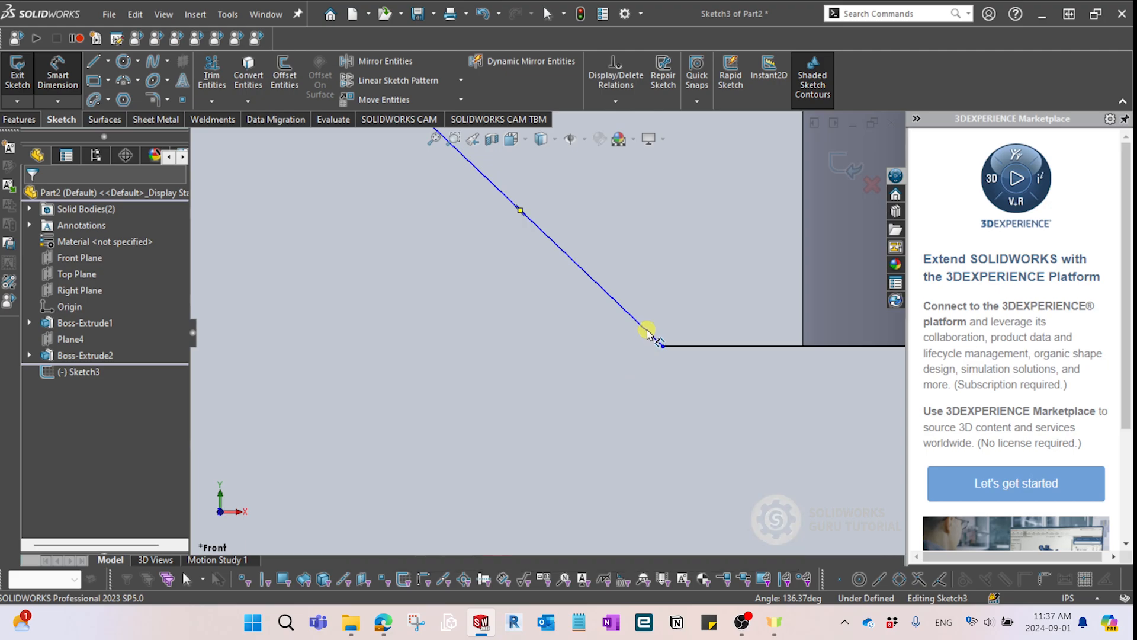
pyautogui.click(645, 327)
pyautogui.scroll(-1, 621, 315)
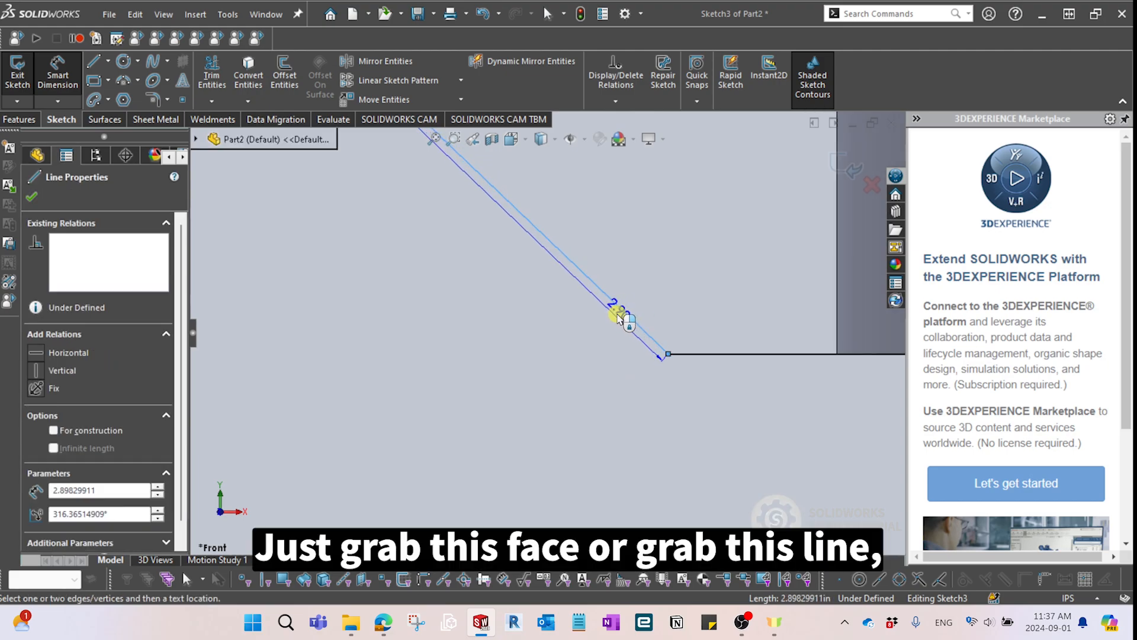
pyautogui.click(672, 355)
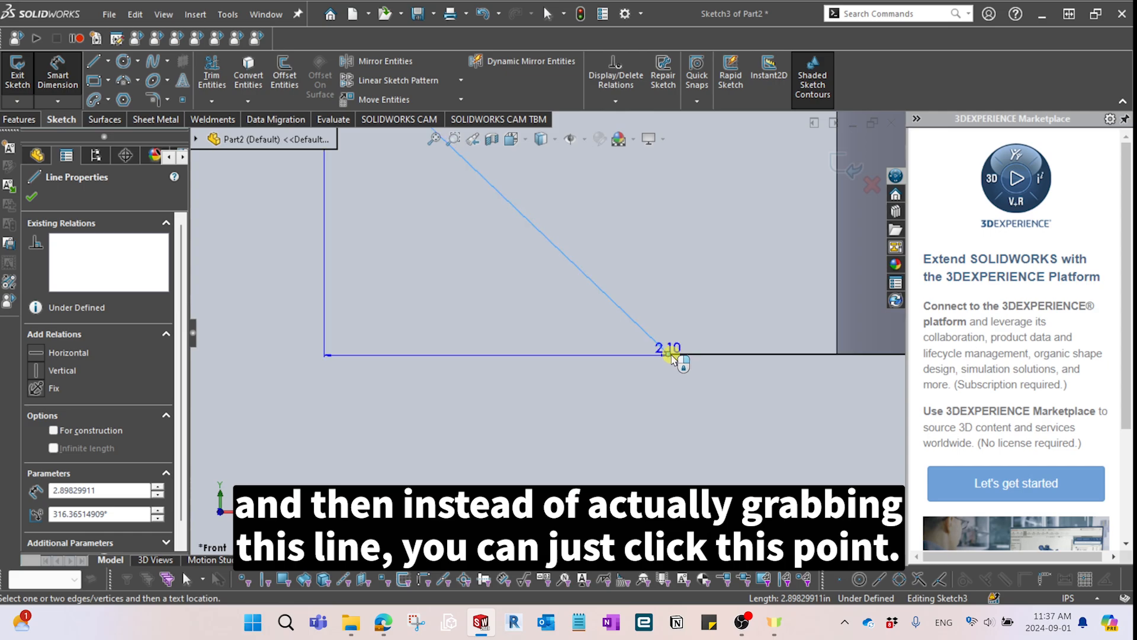
pyautogui.click(669, 355)
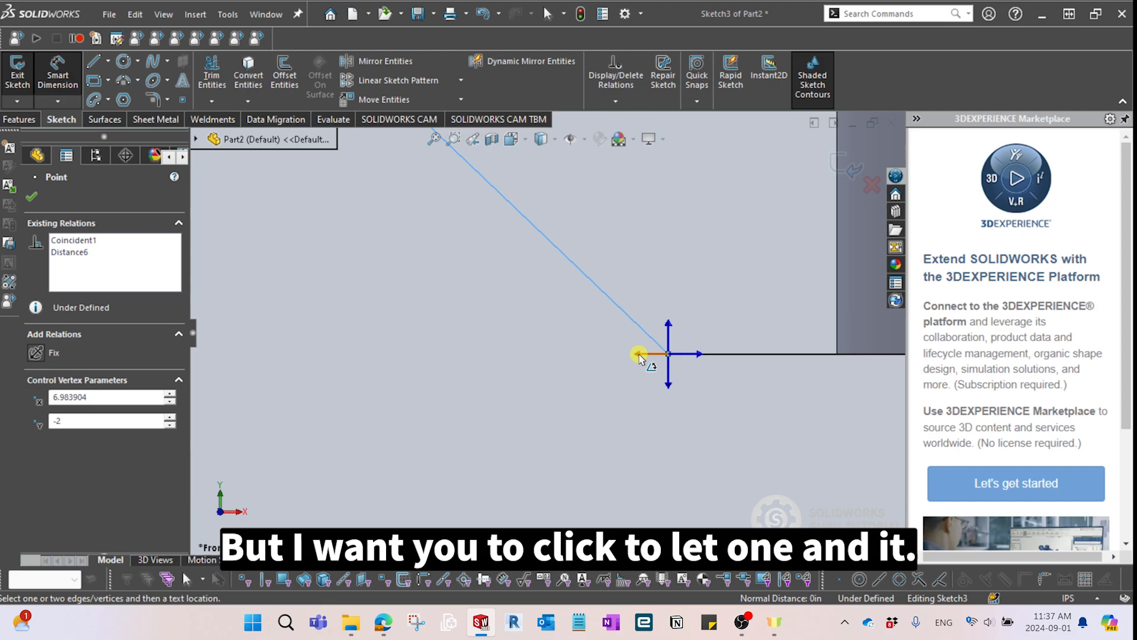
pyautogui.click(640, 355)
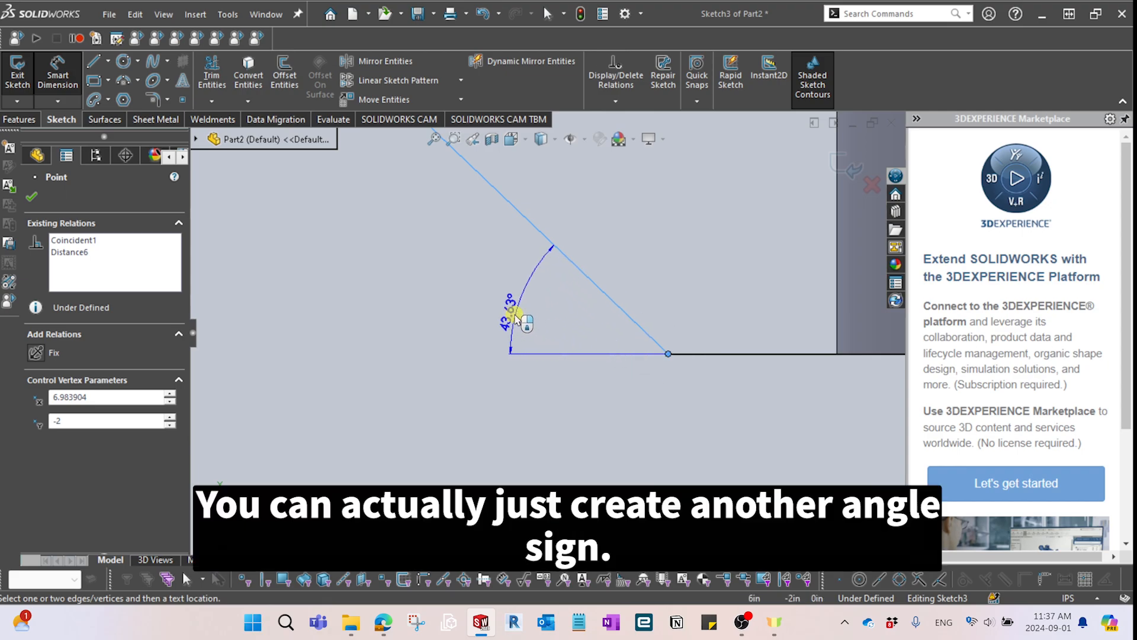
pyautogui.click(514, 295)
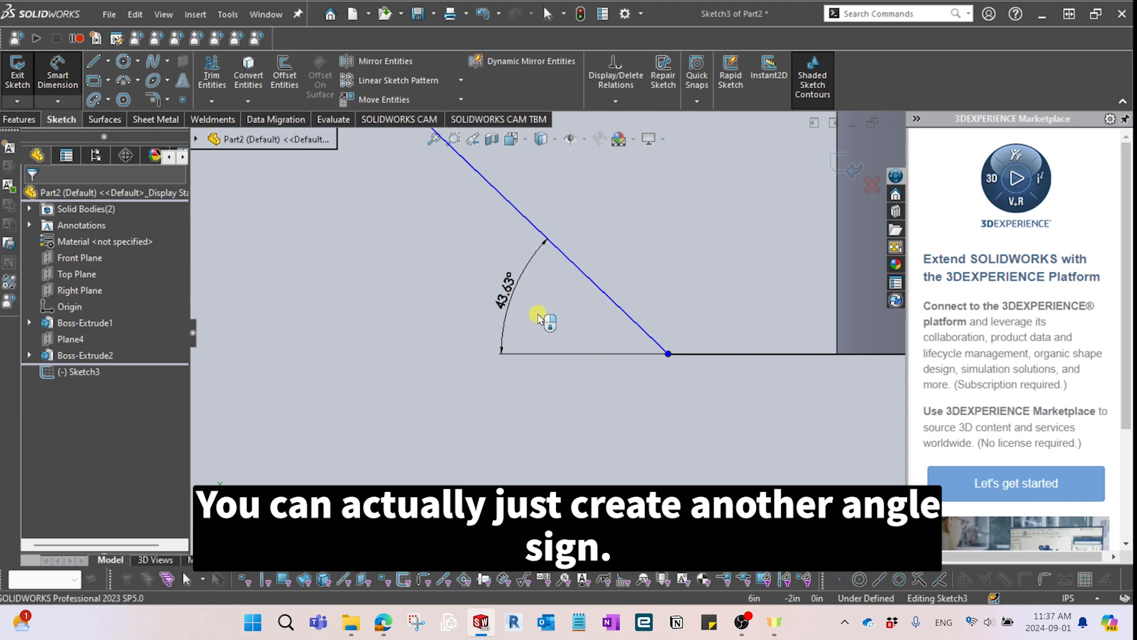
pyautogui.write('45')
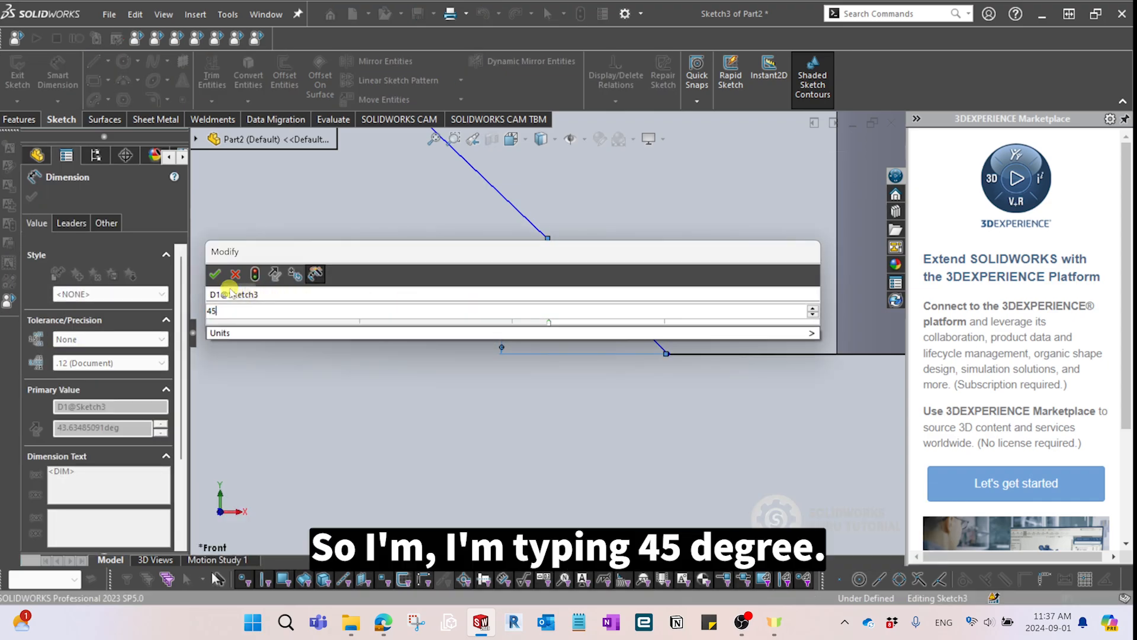
pyautogui.press('Return')
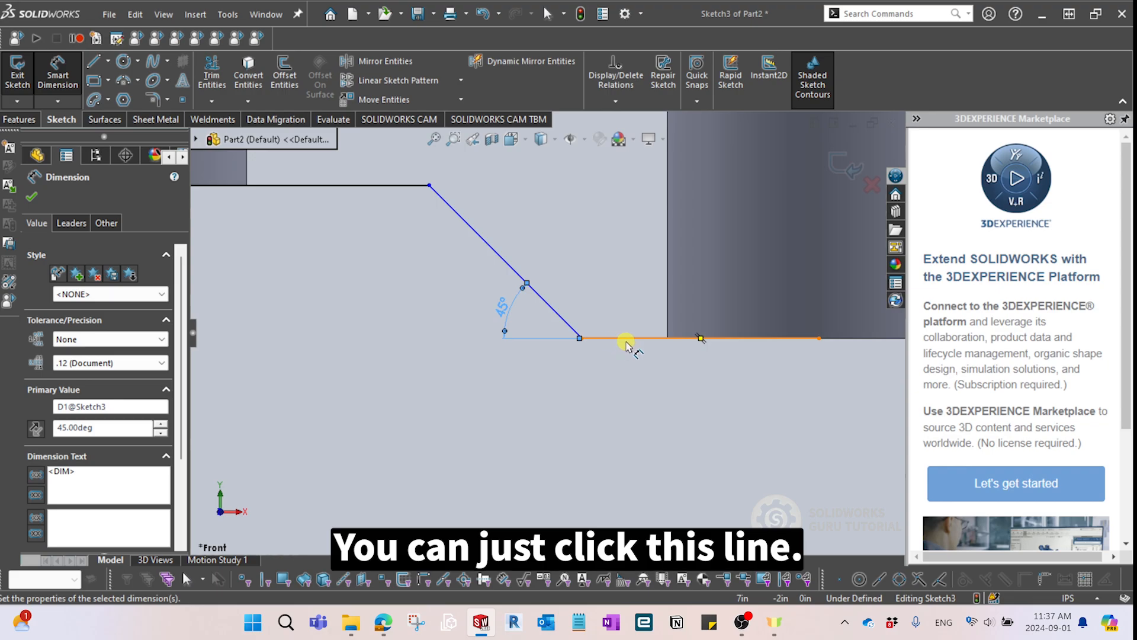
pyautogui.scroll(4, 564, 338)
pyautogui.scroll(-3, 560, 341)
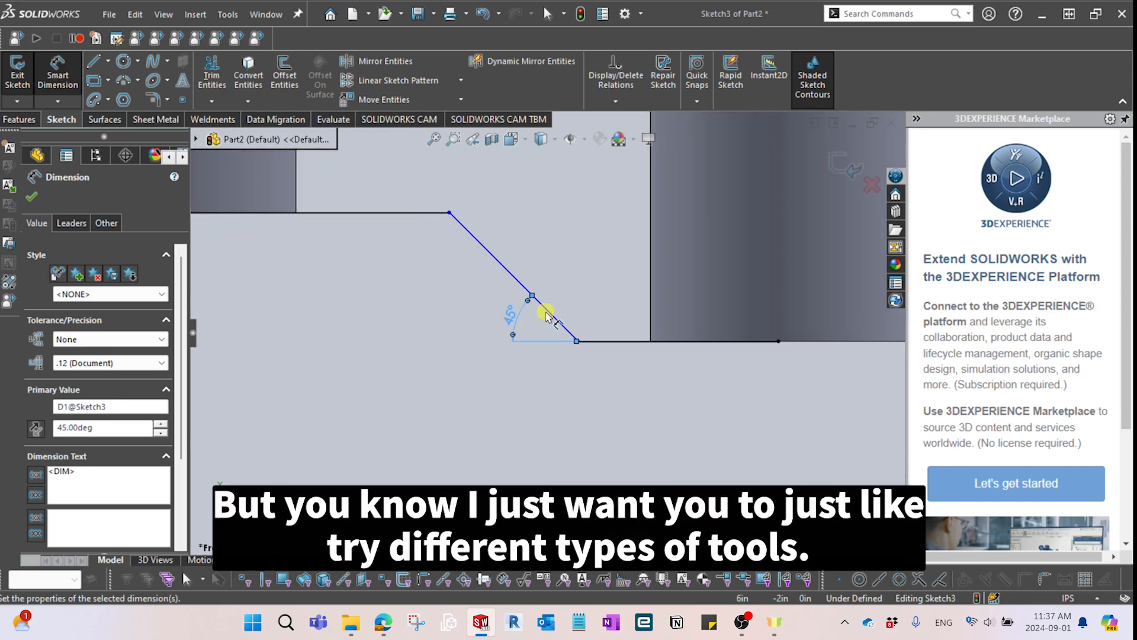
pyautogui.scroll(-2, 517, 334)
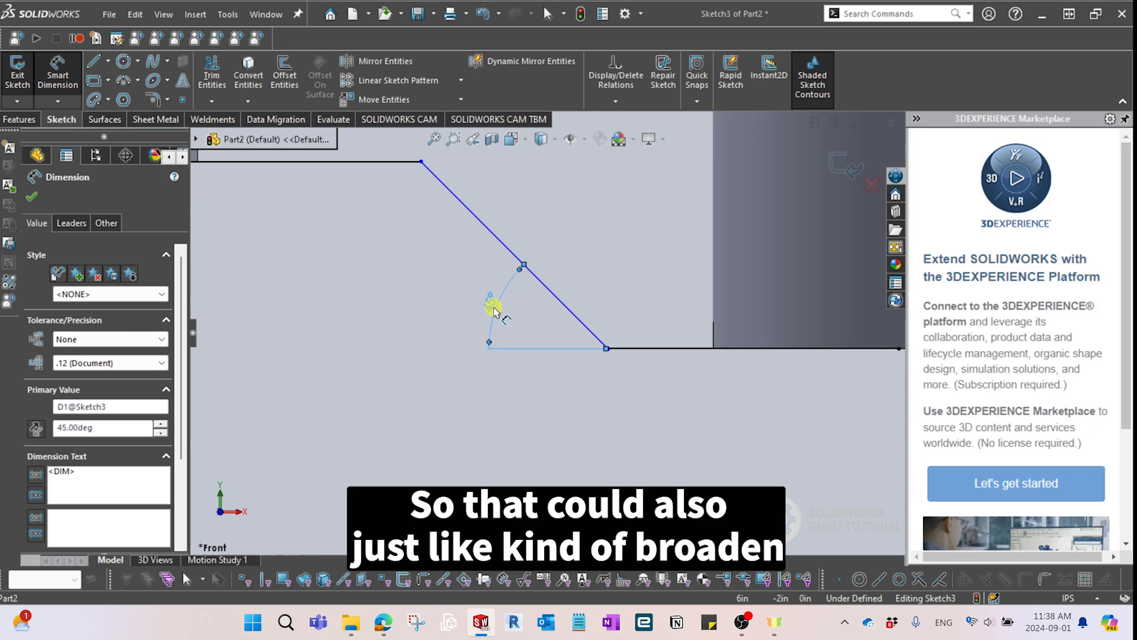
pyautogui.scroll(2, 494, 311)
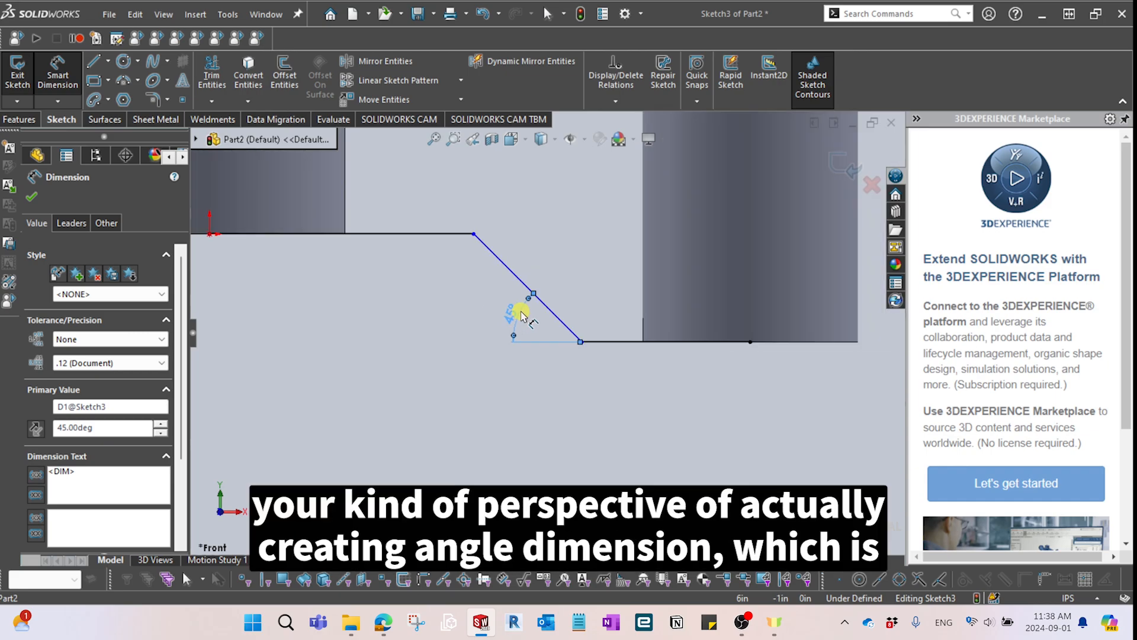
pyautogui.scroll(-3, 508, 323)
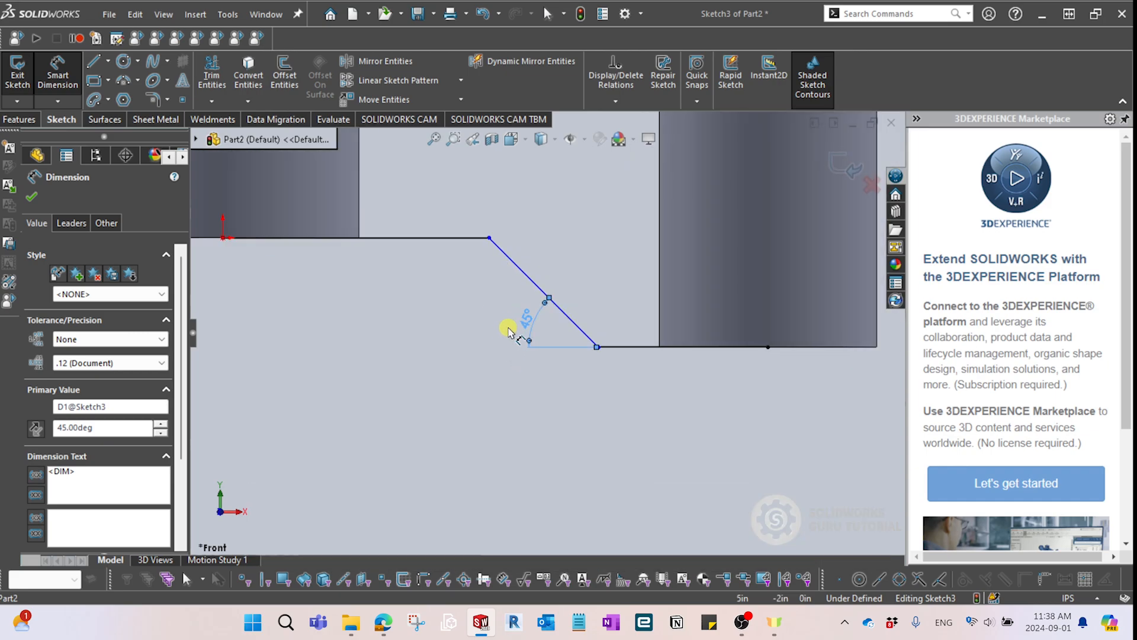
pyautogui.scroll(2, 522, 327)
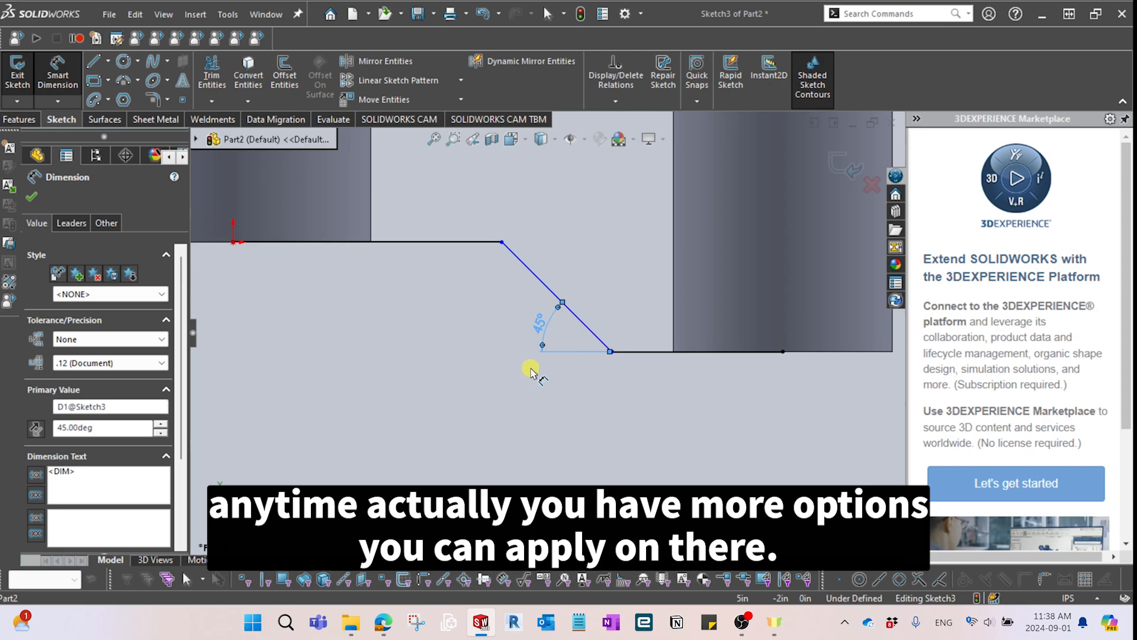
# Move the diagonal's lower endpoint along the lower horizontal line to test the freedom left by the angle dimension.
pyautogui.press('Escape')
pyautogui.scroll(-2, 524, 313)
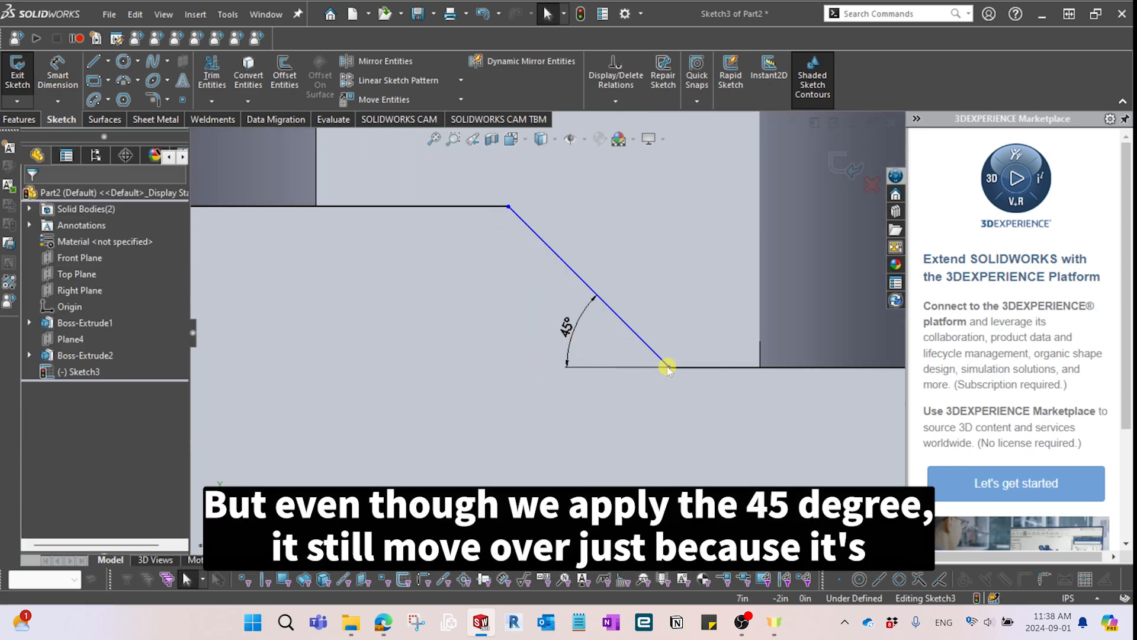
pyautogui.moveTo(668, 368); pyautogui.dragTo(653, 338)
pyautogui.scroll(2, 675, 376)
pyautogui.scroll(-1, 667, 371)
pyautogui.press('Escape')
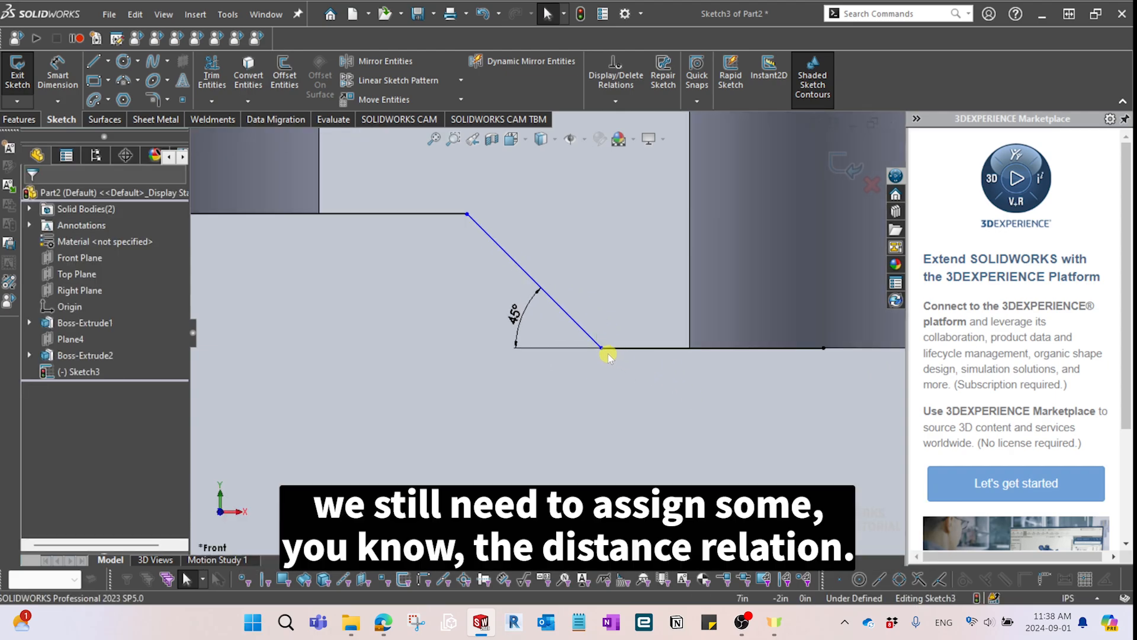
# Dimension the lower horizontal line, set its length to 3.5 in, and position the dimension below the line.
pyautogui.moveTo(631, 382); pyautogui.dragTo(615, 358, button='right')
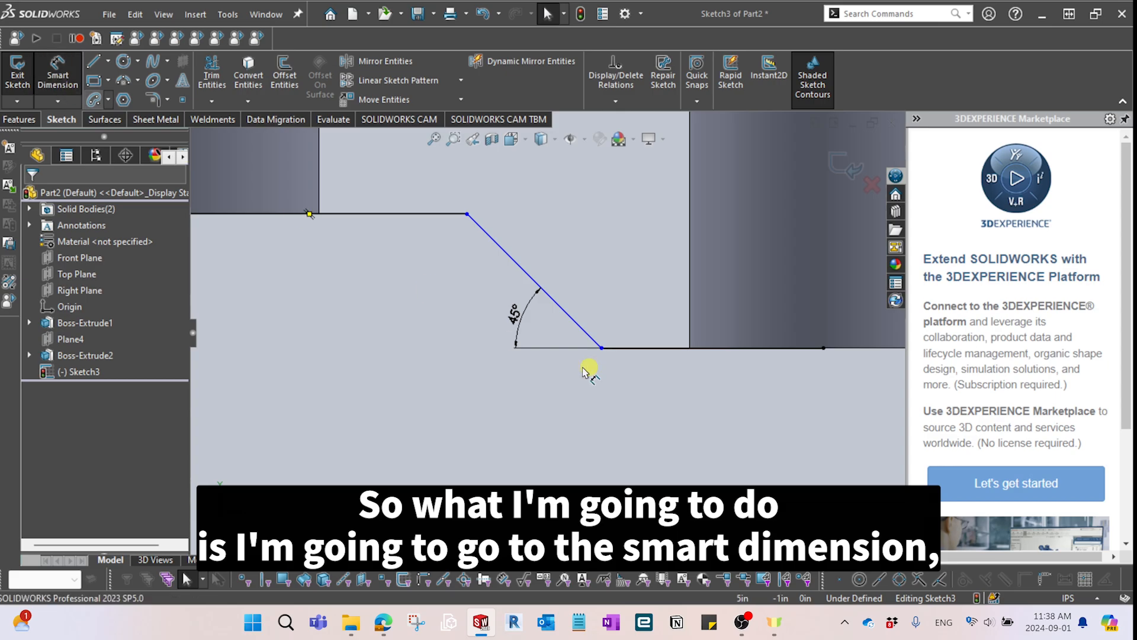
pyautogui.click(661, 348)
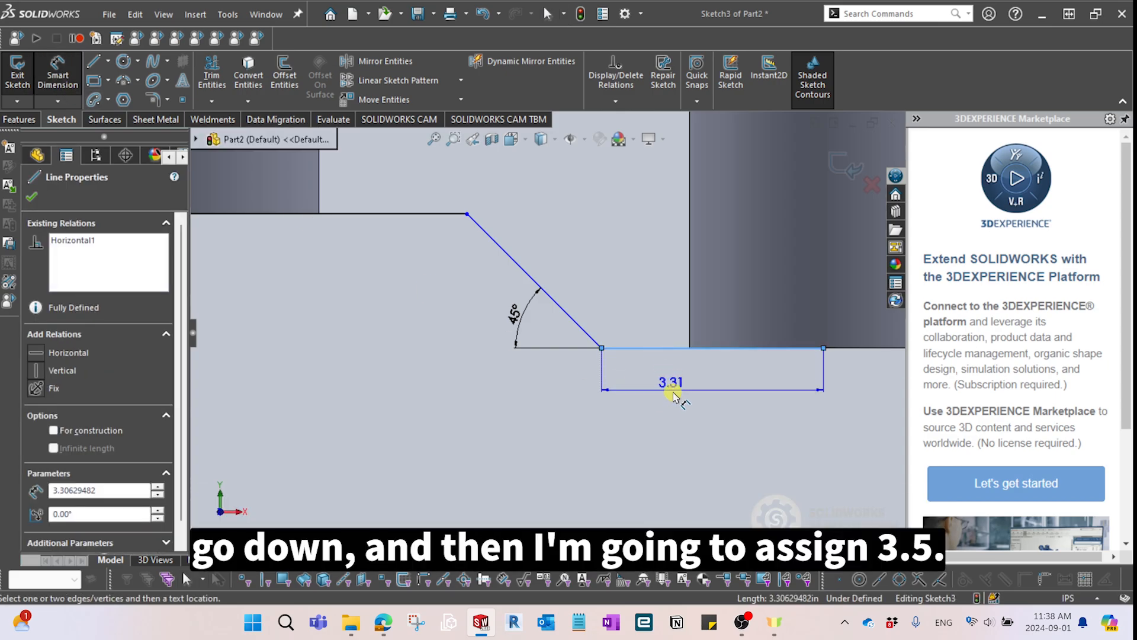
pyautogui.click(700, 414)
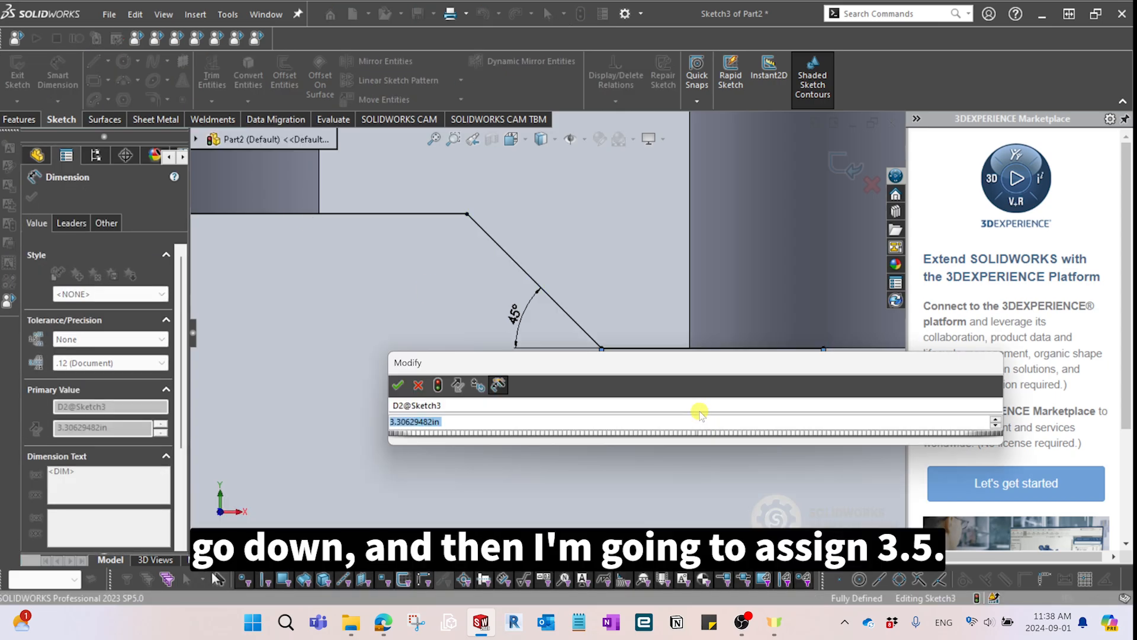
pyautogui.press('Return')
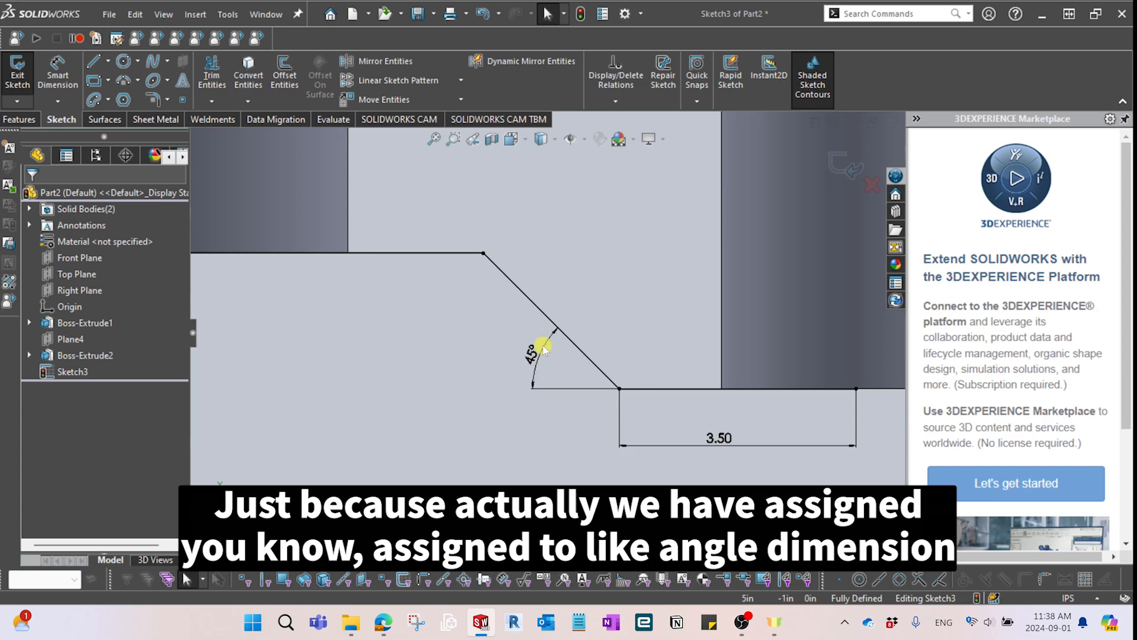
pyautogui.moveTo(726, 442); pyautogui.dragTo(738, 435)
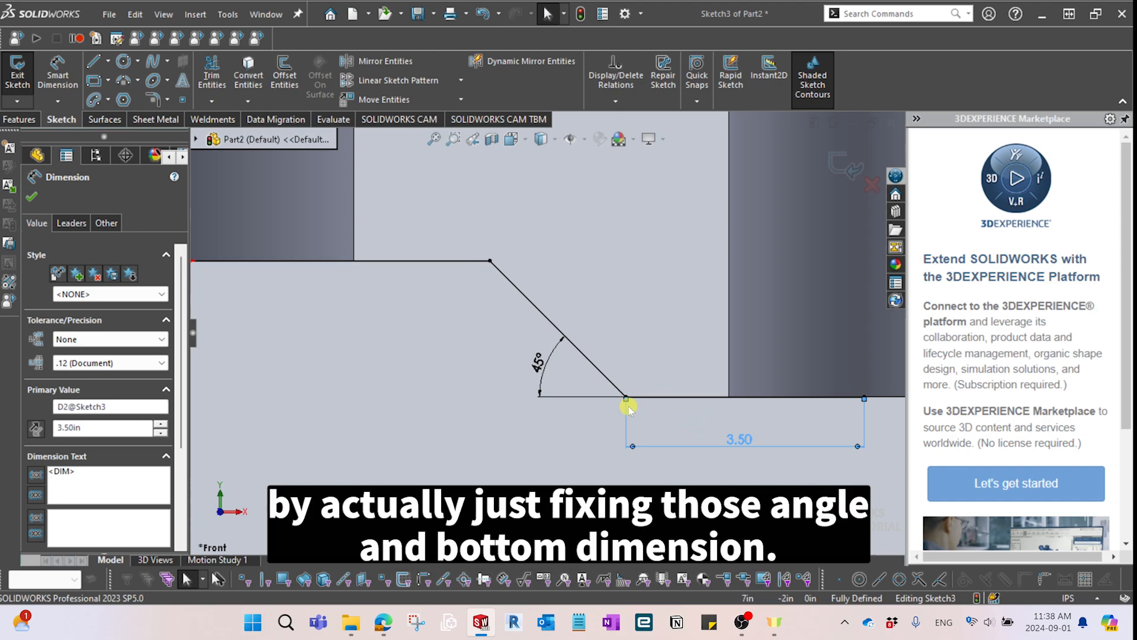
# Exit the stepped path sketch and start a Boss-Extrude from it.
pyautogui.scroll(5, 726, 463)
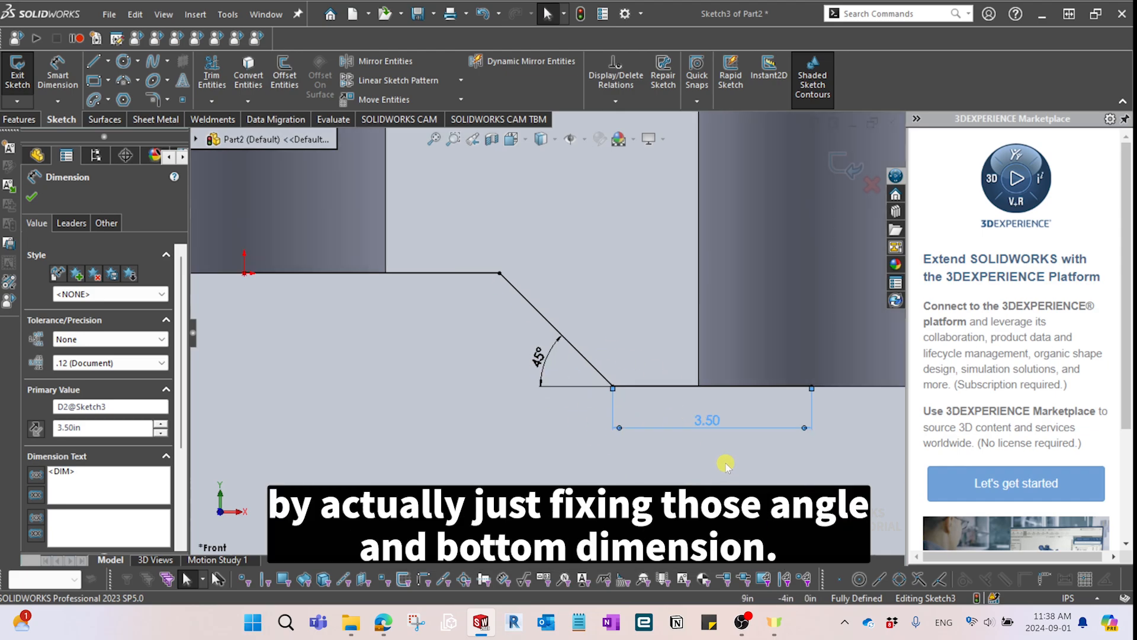
pyautogui.scroll(-2, 518, 333)
pyautogui.moveTo(501, 337)
pyautogui.mouseDown(button='middle')
pyautogui.moveTo(541, 383)
pyautogui.moveTo(503, 340)
pyautogui.mouseUp(button='middle')
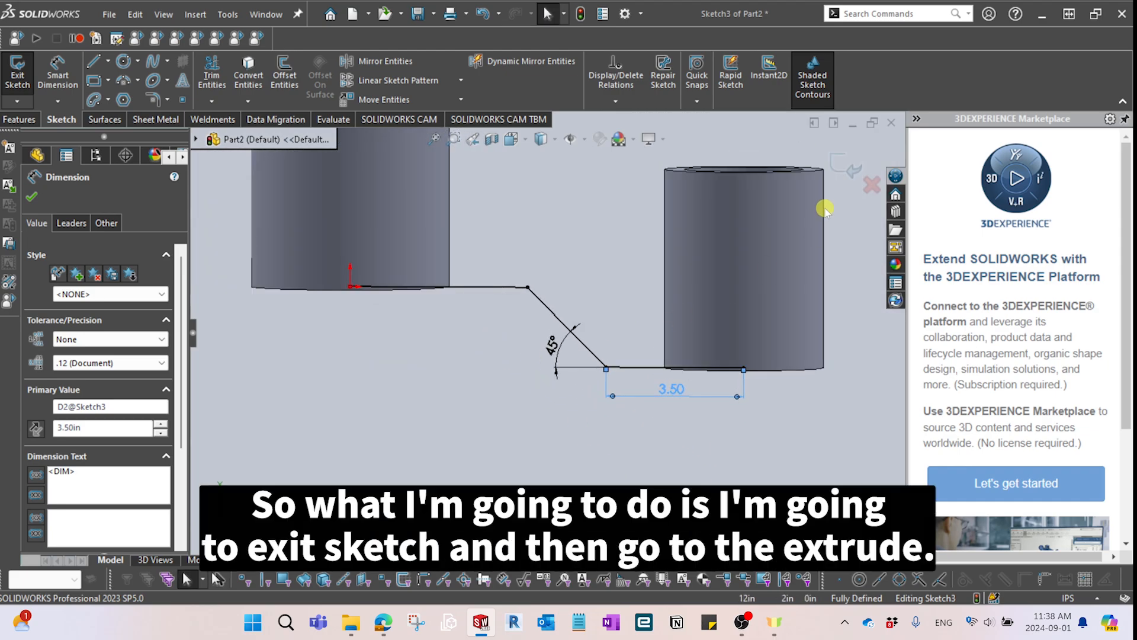
pyautogui.click(840, 166)
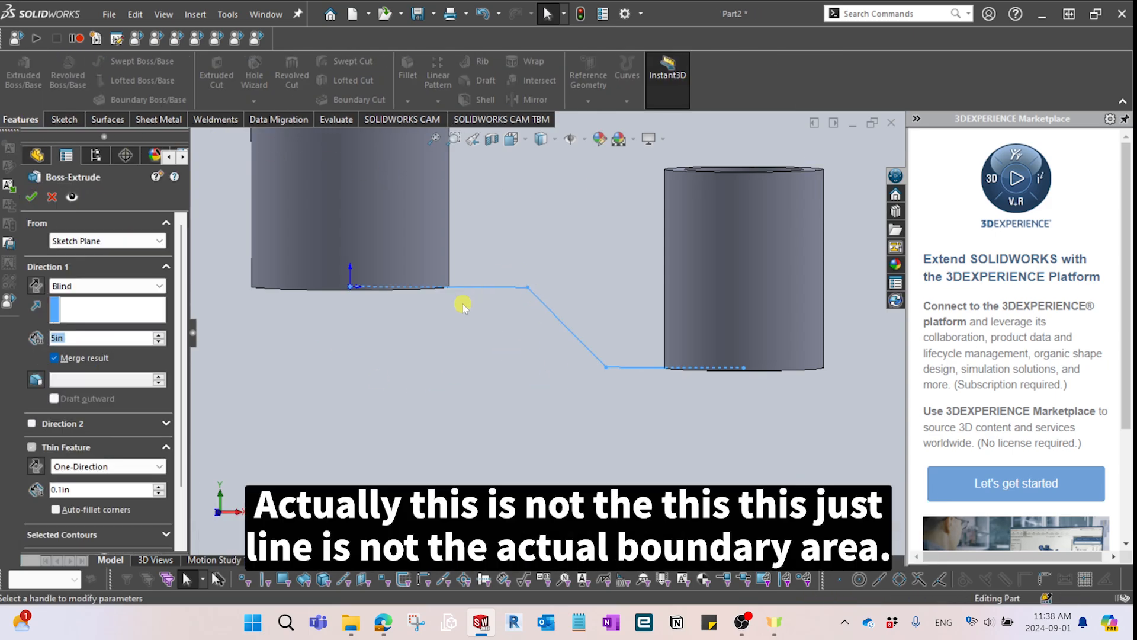
# Set the thin-feature wall thickness of the stepped extrusion to 0.25 in.
pyautogui.scroll(-3, 539, 299)
pyautogui.scroll(4, 538, 303)
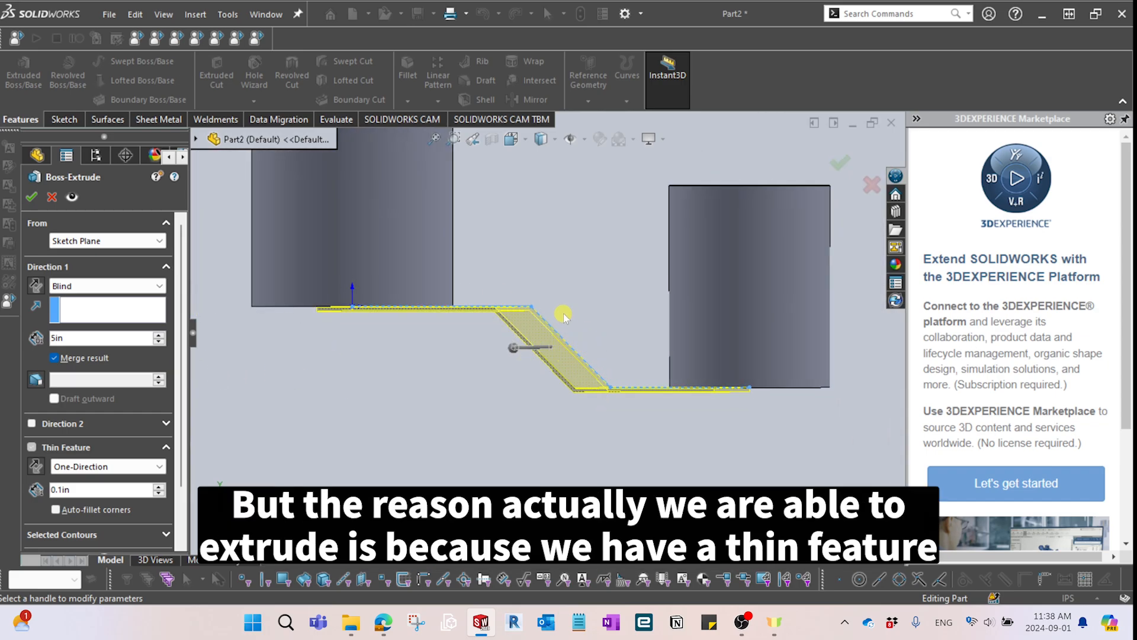
pyautogui.moveTo(596, 343); pyautogui.dragTo(571, 355, button='middle')
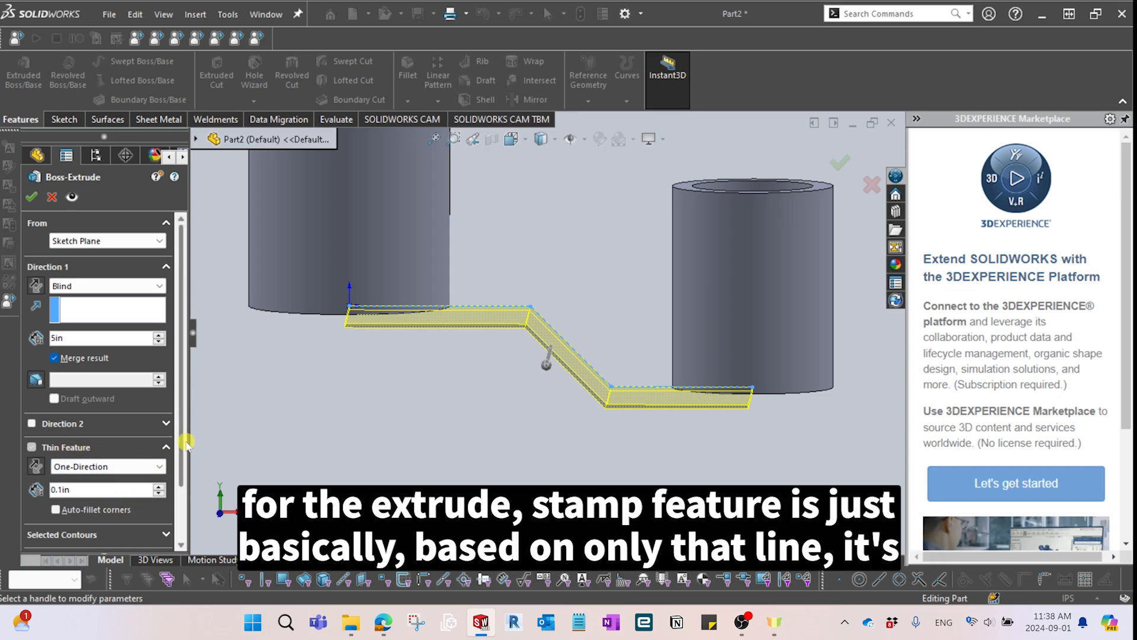
pyautogui.moveTo(534, 360); pyautogui.dragTo(502, 369, button='middle')
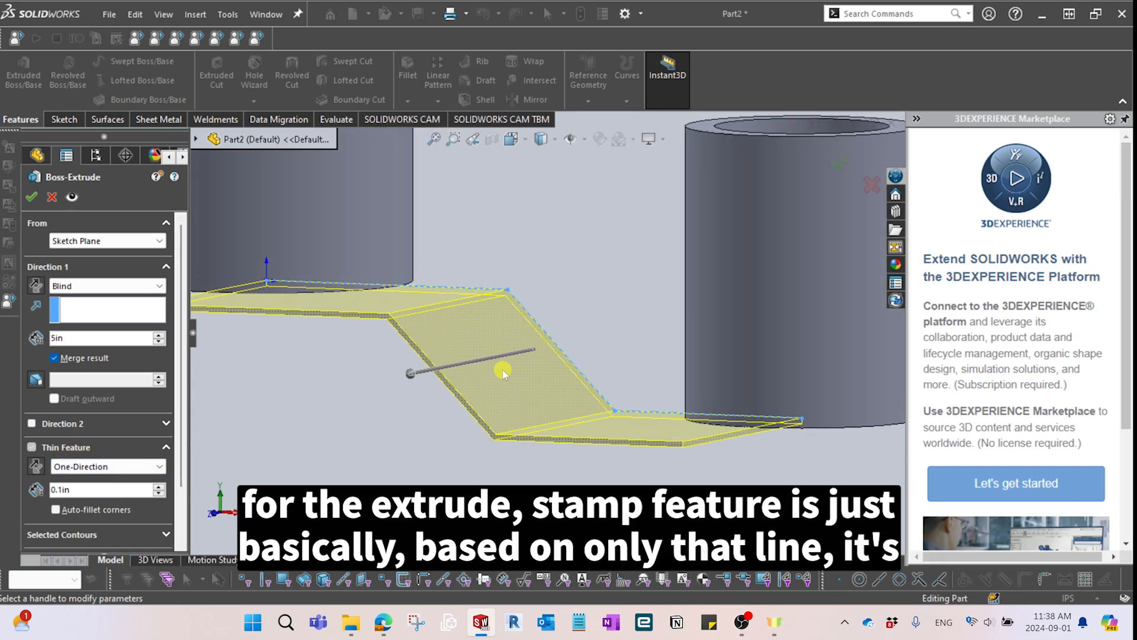
pyautogui.scroll(1, 438, 425)
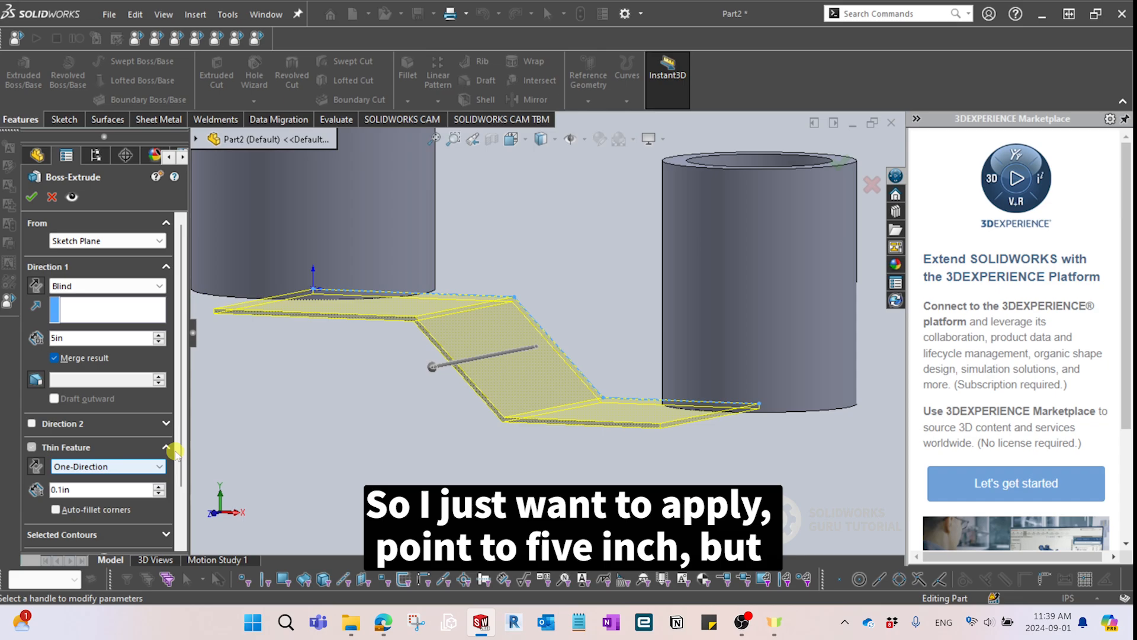
pyautogui.click(76, 491)
pyautogui.write('0.25')
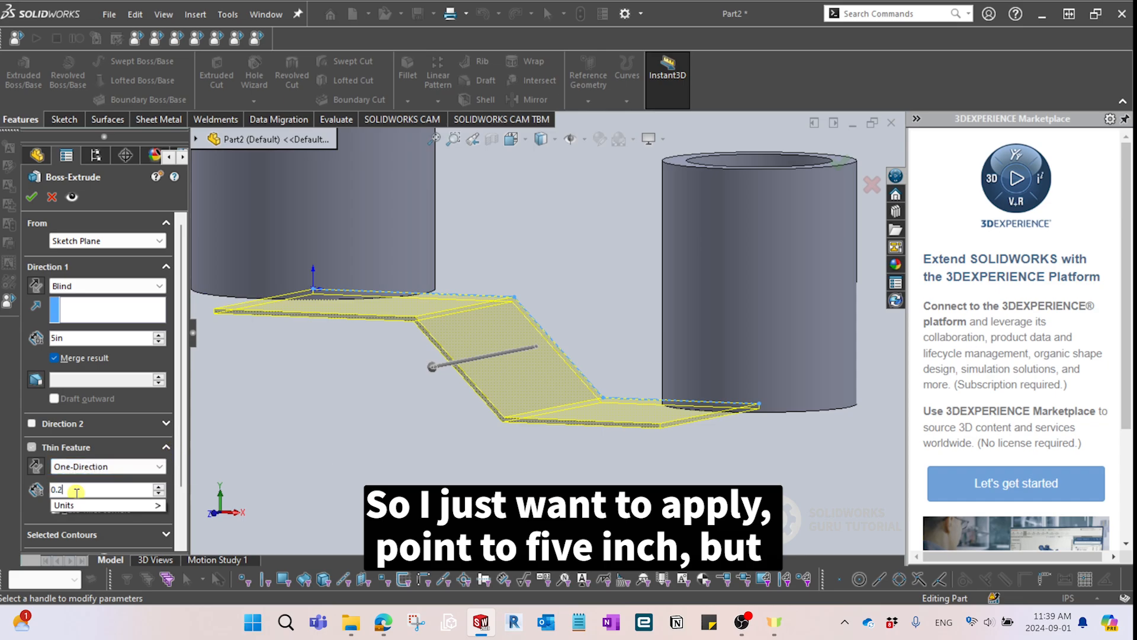
pyautogui.press('Return')
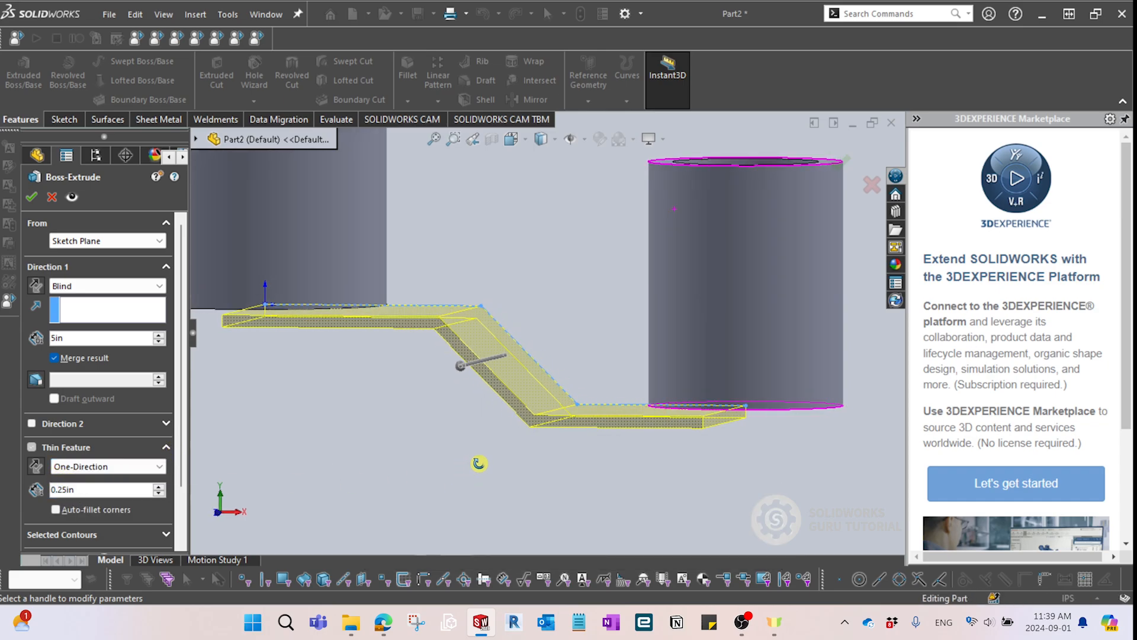
# Reverse the thin wall's direction so it thickens upward into the cylinders, checking from the front, and accept the extrusion.
pyautogui.press('space')
pyautogui.click(422, 393)
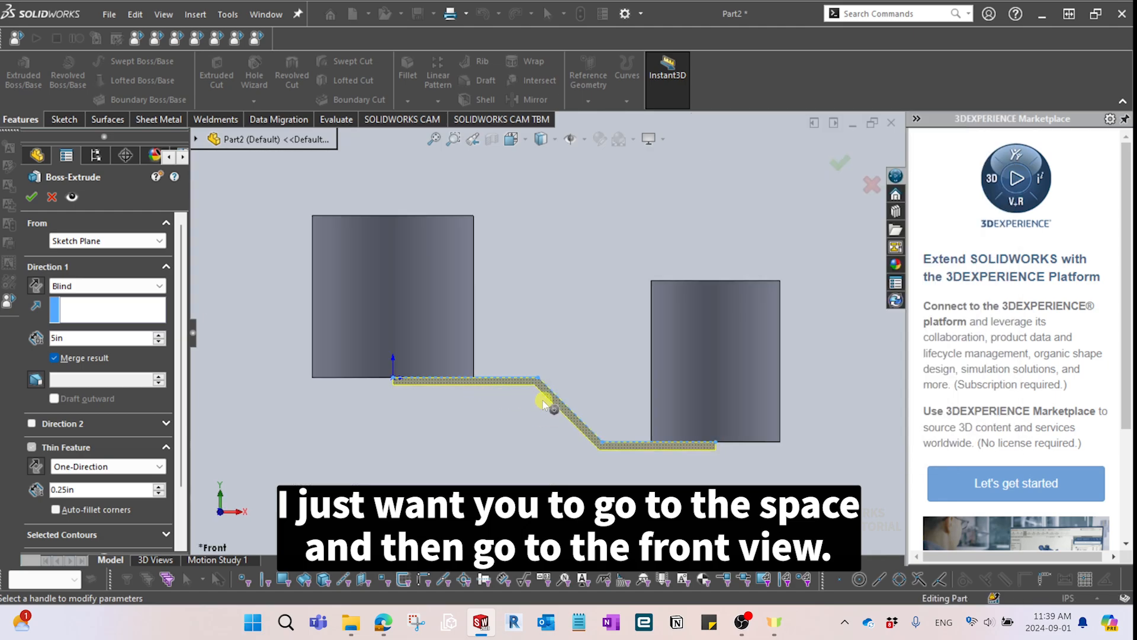
pyautogui.scroll(-2, 684, 421)
pyautogui.scroll(-2, 684, 430)
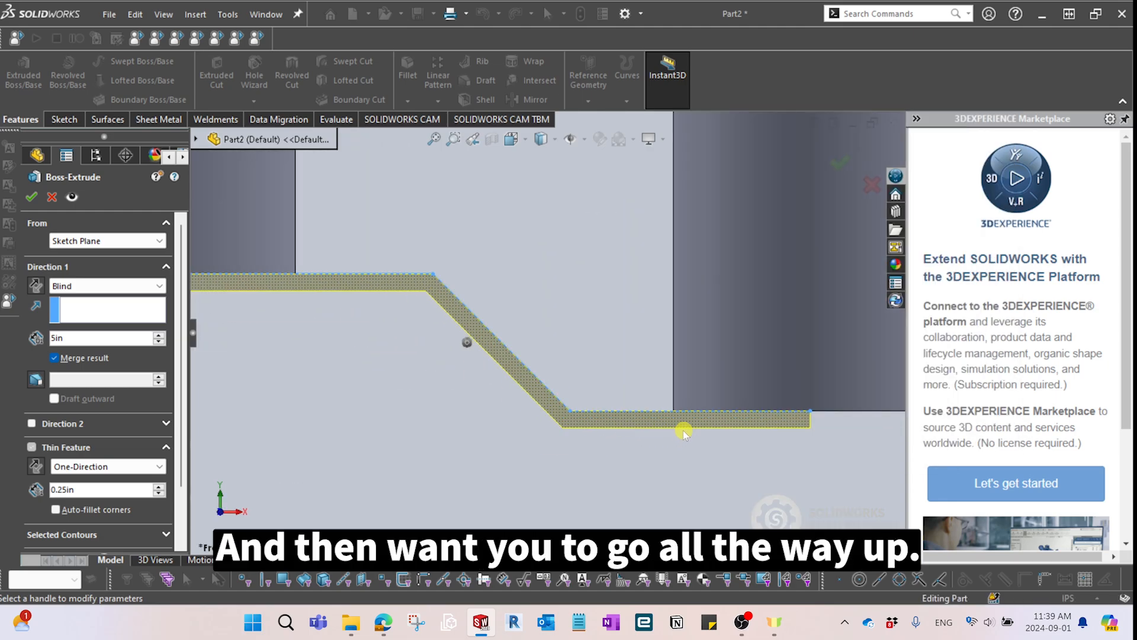
pyautogui.scroll(2, 667, 409)
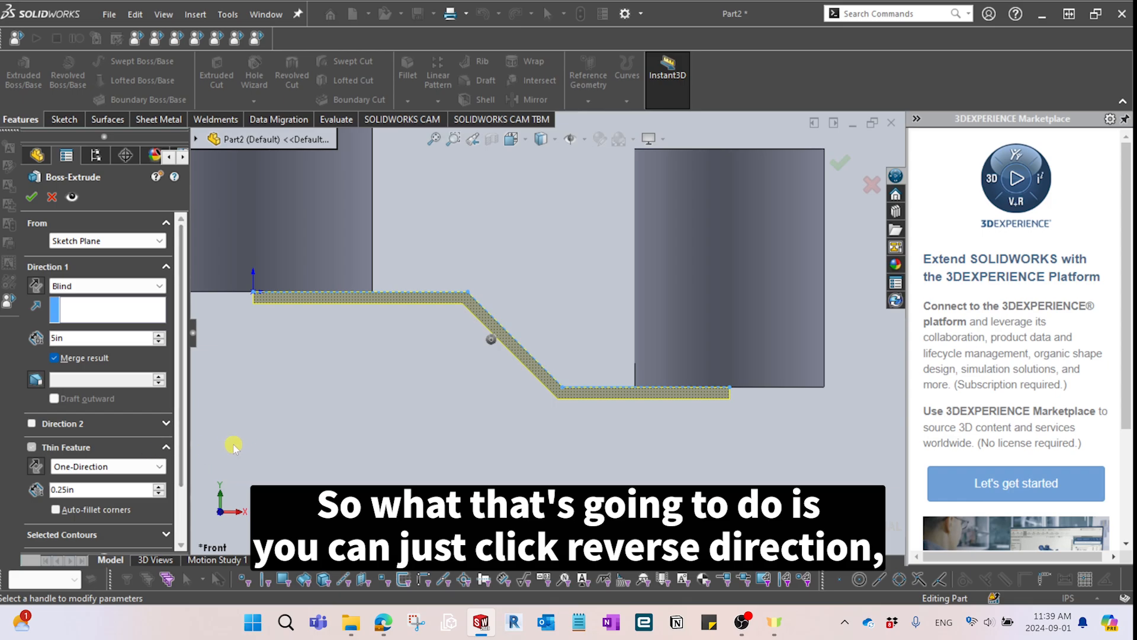
pyautogui.click(37, 465)
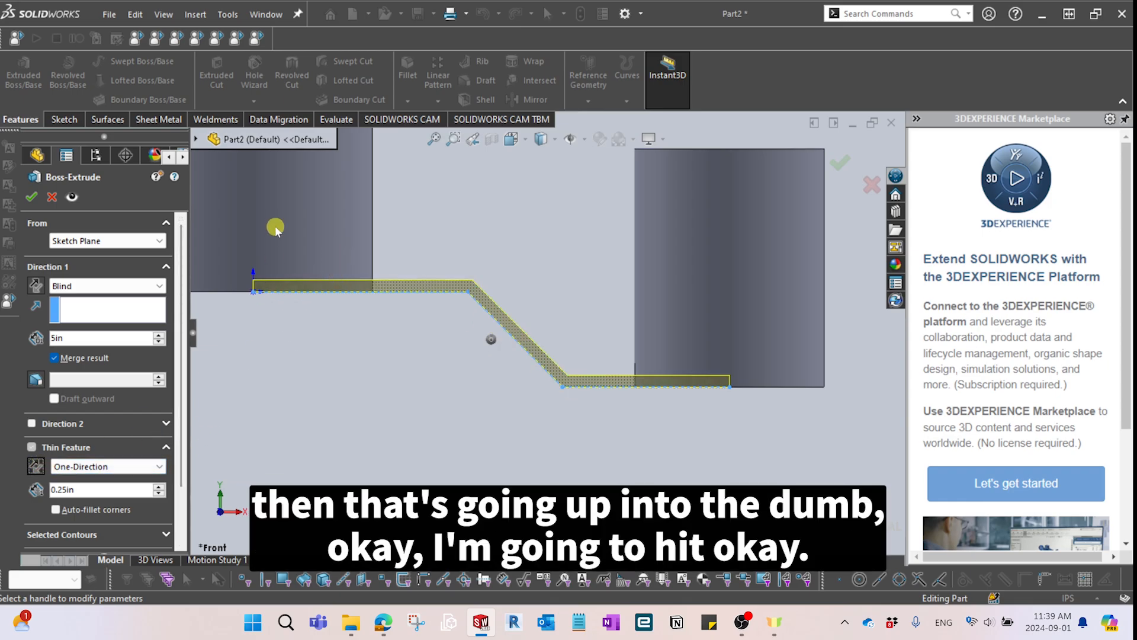
pyautogui.click(840, 164)
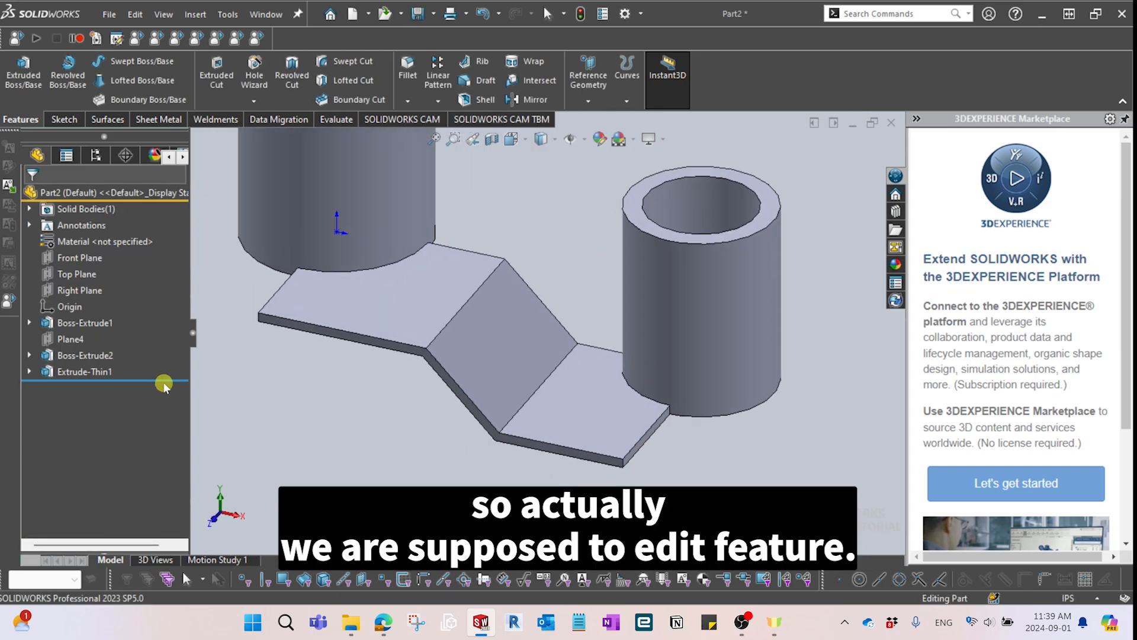
# Reopen the stepped thin extrusion for editing, try the Two-Direction wall type, and restore One-Direction.
pyautogui.click(89, 371)
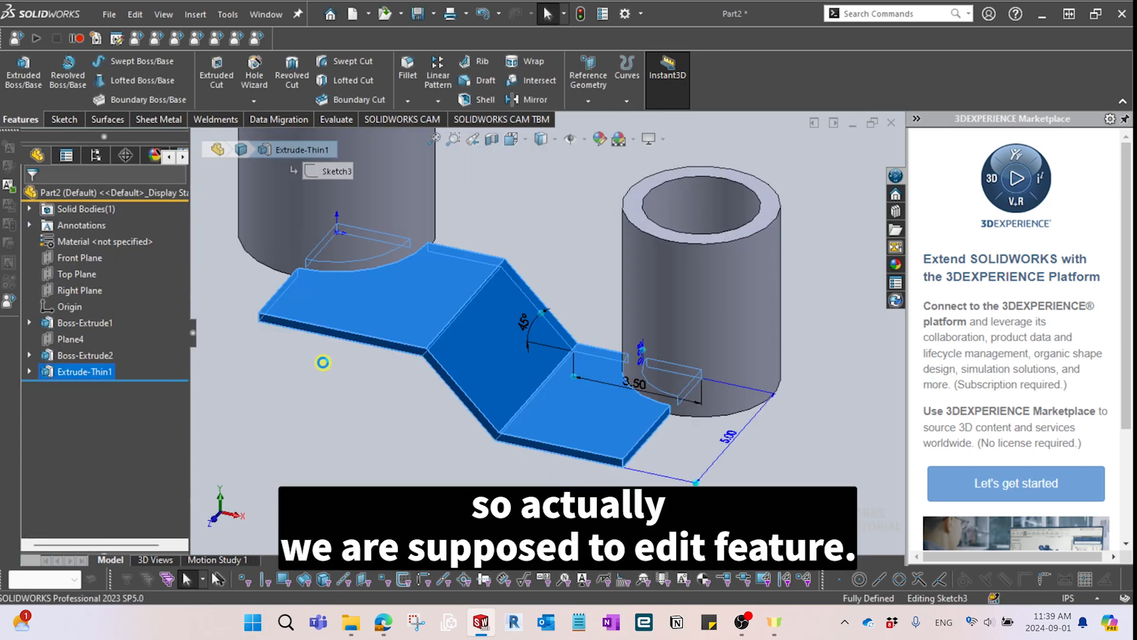
pyautogui.click(111, 369)
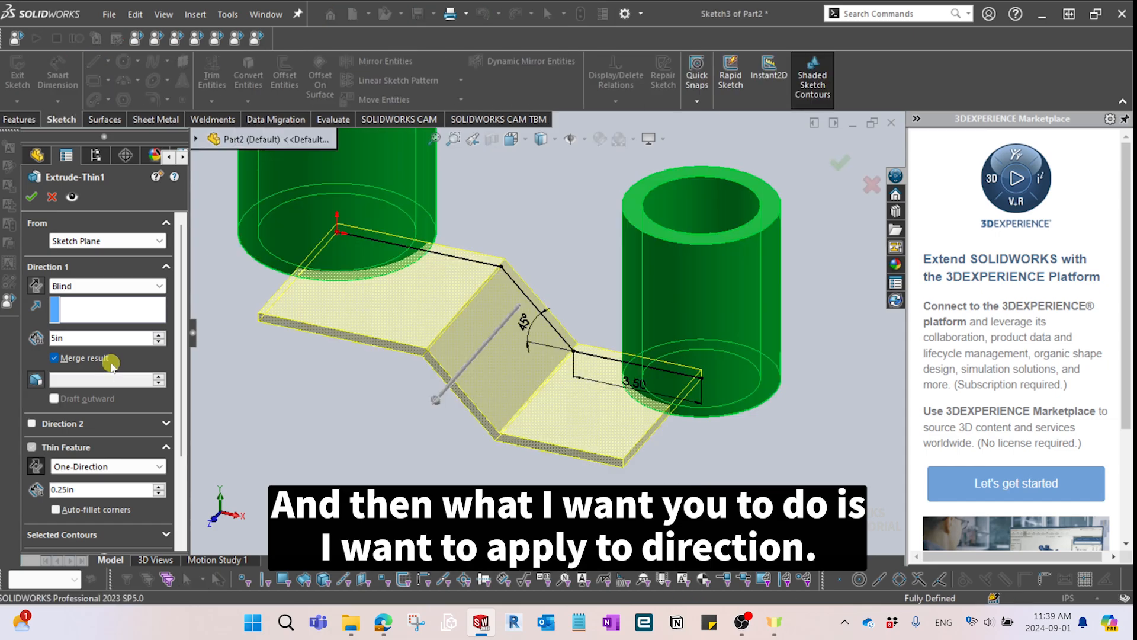
pyautogui.click(51, 468)
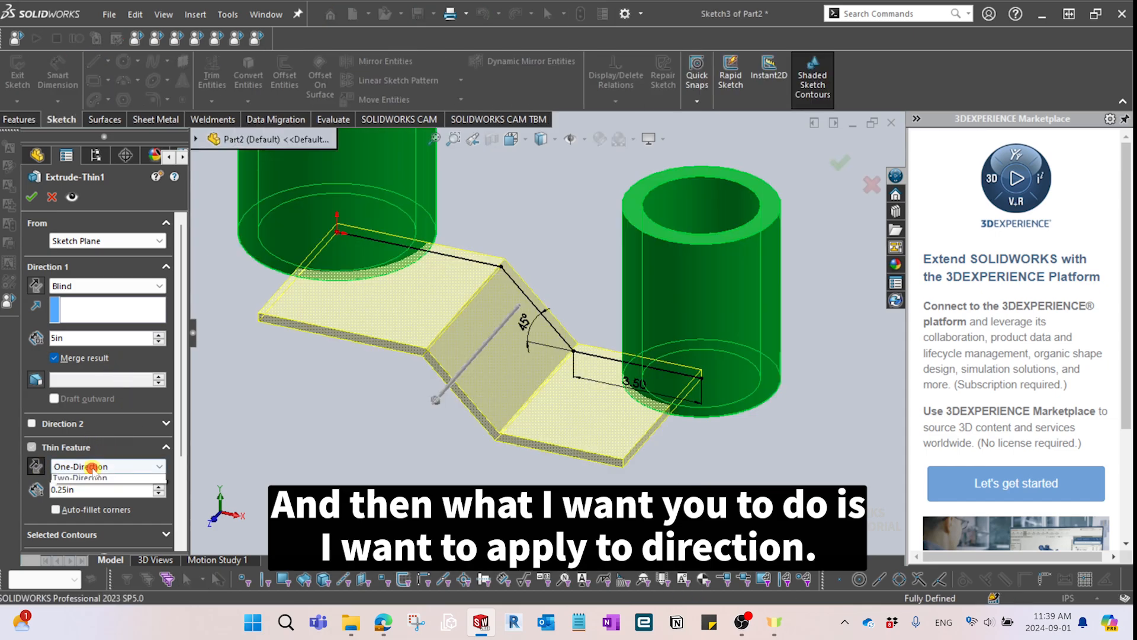
pyautogui.click(87, 497)
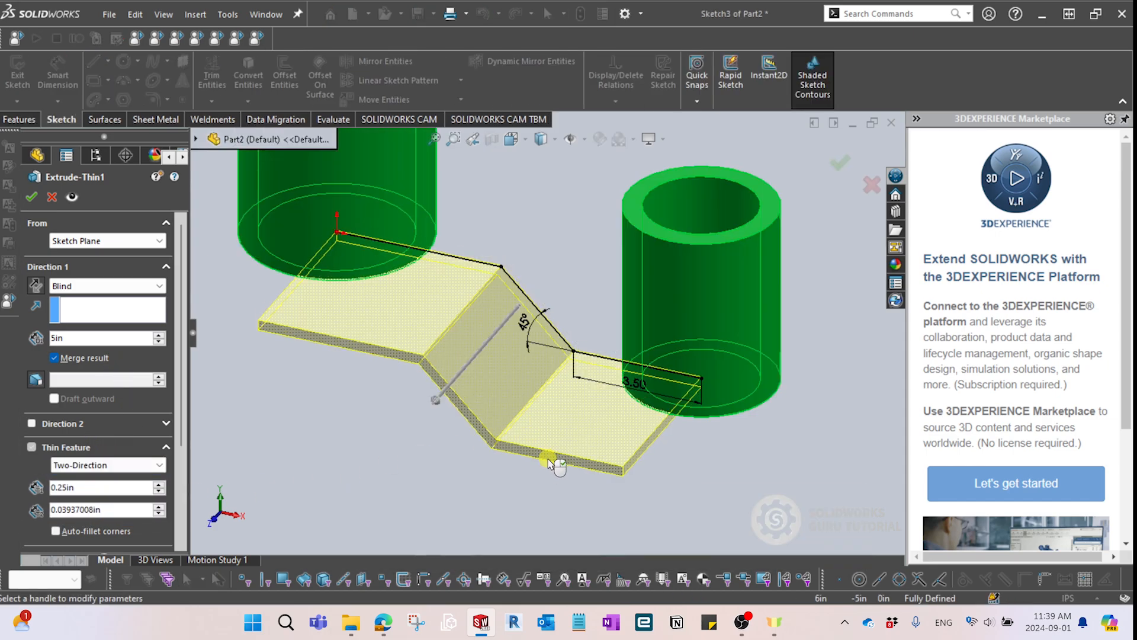
pyautogui.click(89, 465)
pyautogui.click(87, 478)
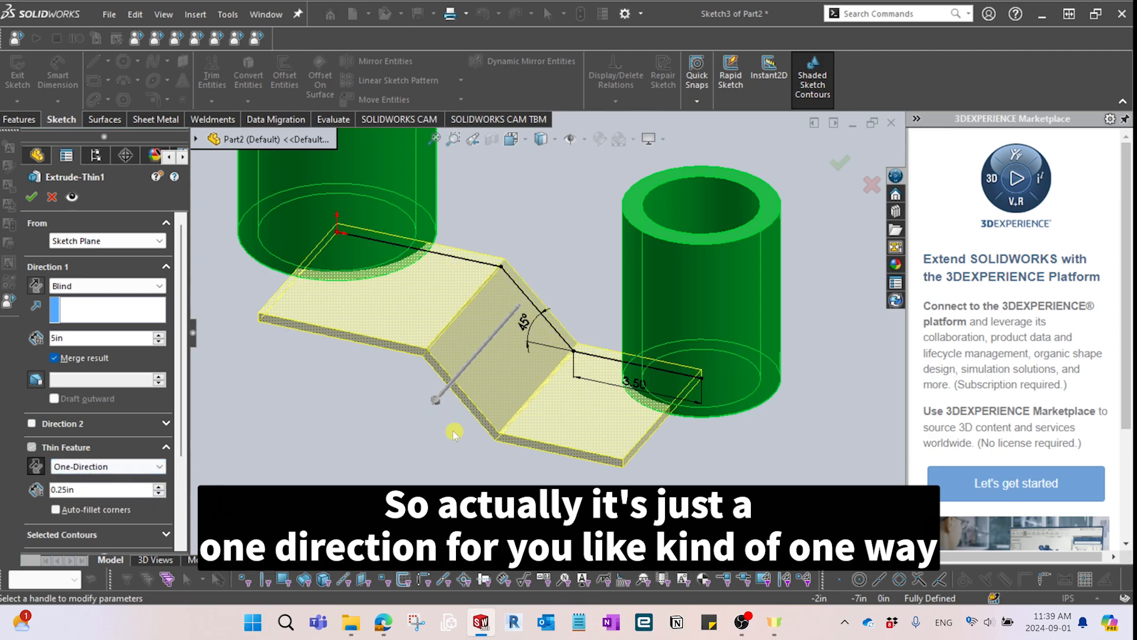
# Change the stepped extrusion's Direction 1 end condition to Mid Plane and accept the edit.
pyautogui.moveTo(455, 431); pyautogui.dragTo(462, 393, button='middle')
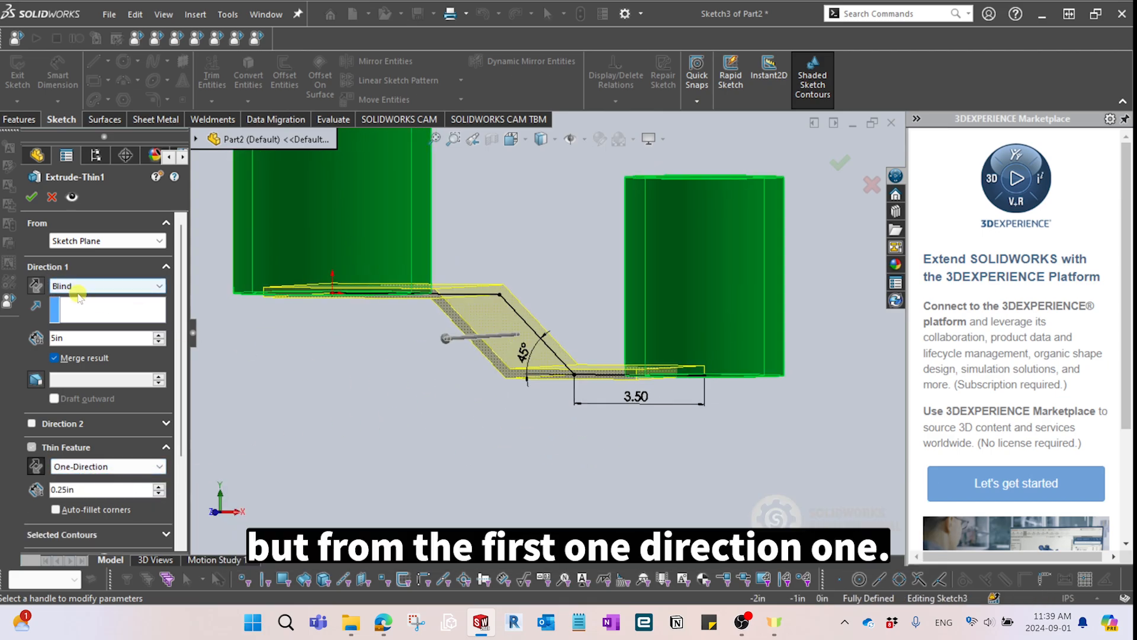
pyautogui.click(86, 288)
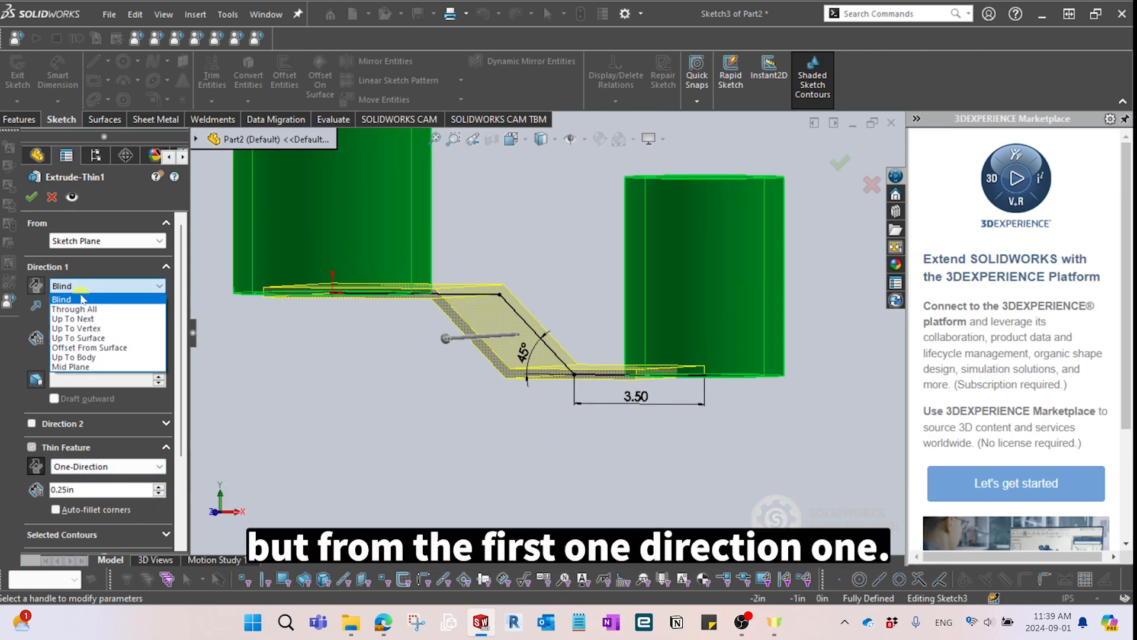
pyautogui.click(85, 366)
pyautogui.moveTo(527, 394); pyautogui.dragTo(585, 319, button='middle')
pyautogui.scroll(2, 520, 427)
pyautogui.scroll(-1, 519, 428)
pyautogui.scroll(-2, 636, 391)
pyautogui.moveTo(634, 390); pyautogui.dragTo(657, 391, button='middle')
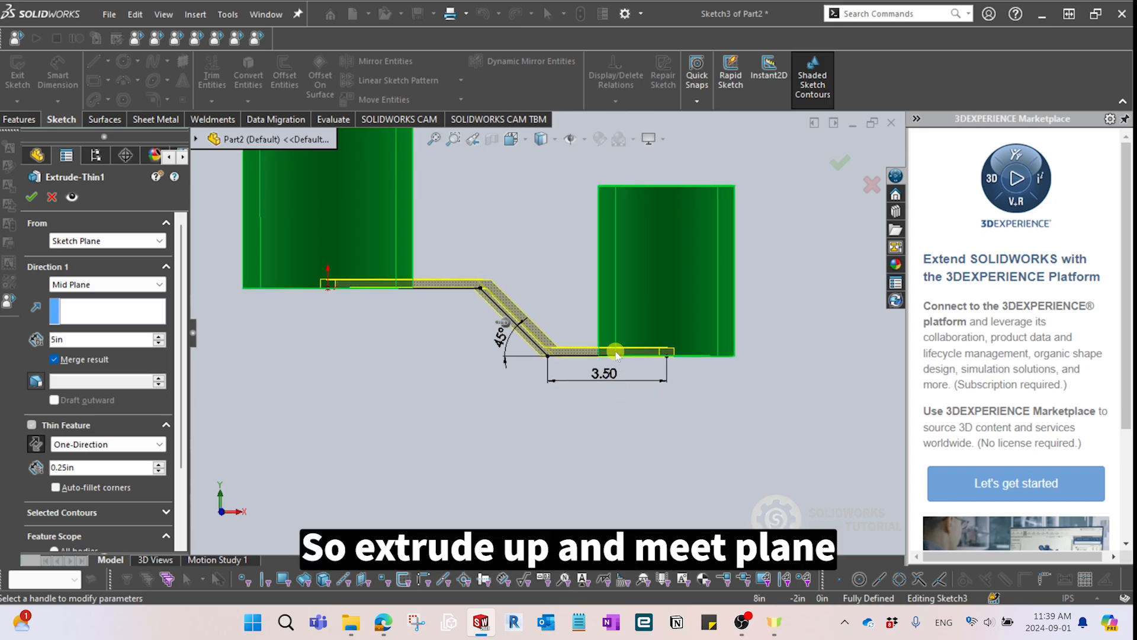
pyautogui.moveTo(594, 333); pyautogui.dragTo(391, 342, button='middle')
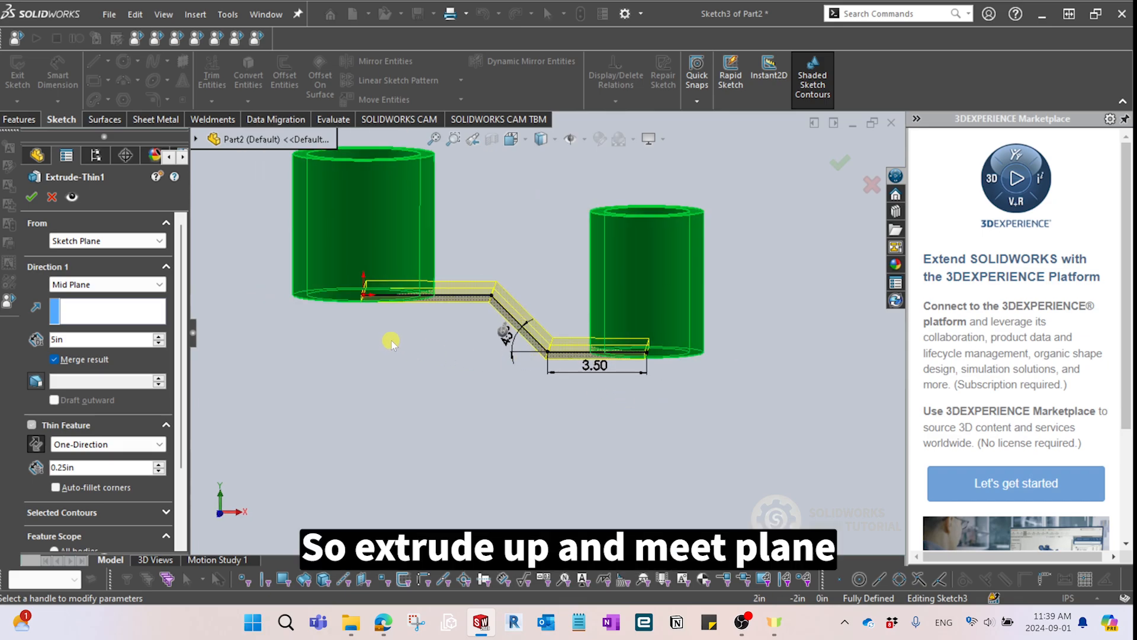
pyautogui.scroll(1, 536, 330)
pyautogui.moveTo(524, 314); pyautogui.dragTo(446, 325, button='middle')
pyautogui.click(841, 164)
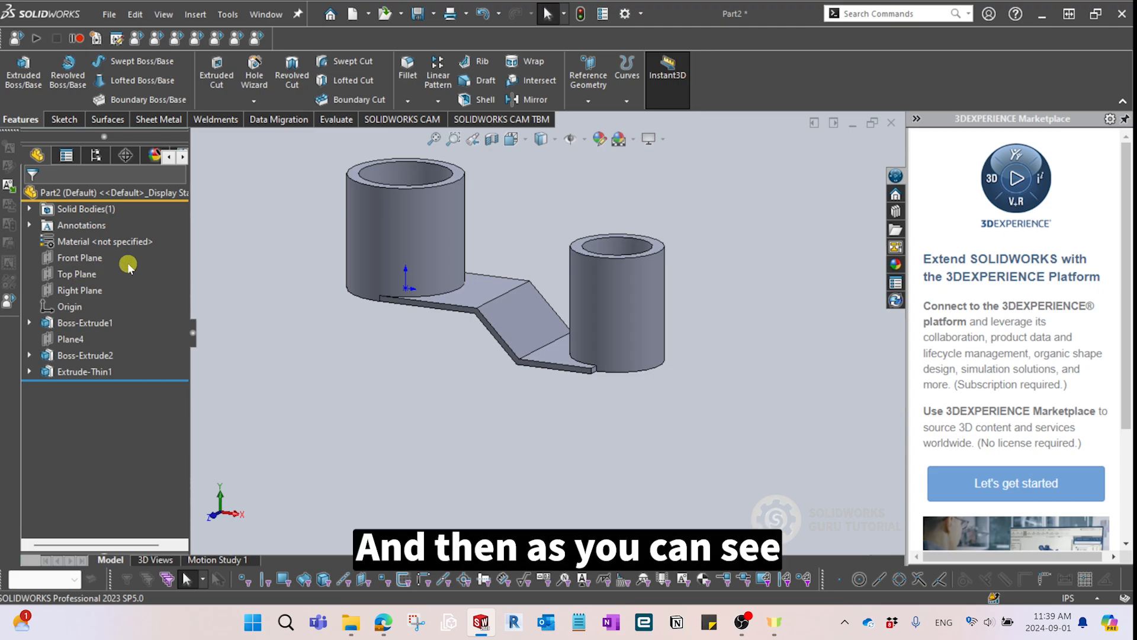
# Edit the stepped thin extrusion, review its feature scope, and turn off Merge result so it stays a separate body.
pyautogui.scroll(-1, 333, 359)
pyautogui.moveTo(387, 333); pyautogui.dragTo(341, 358, button='middle')
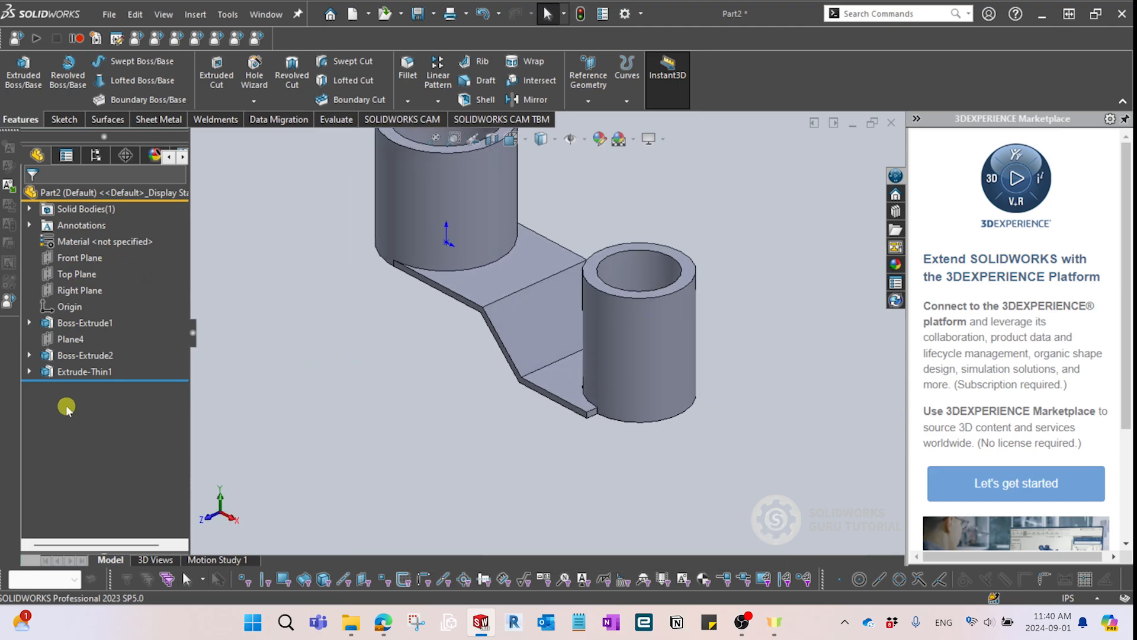
pyautogui.click(87, 373)
pyautogui.click(109, 334)
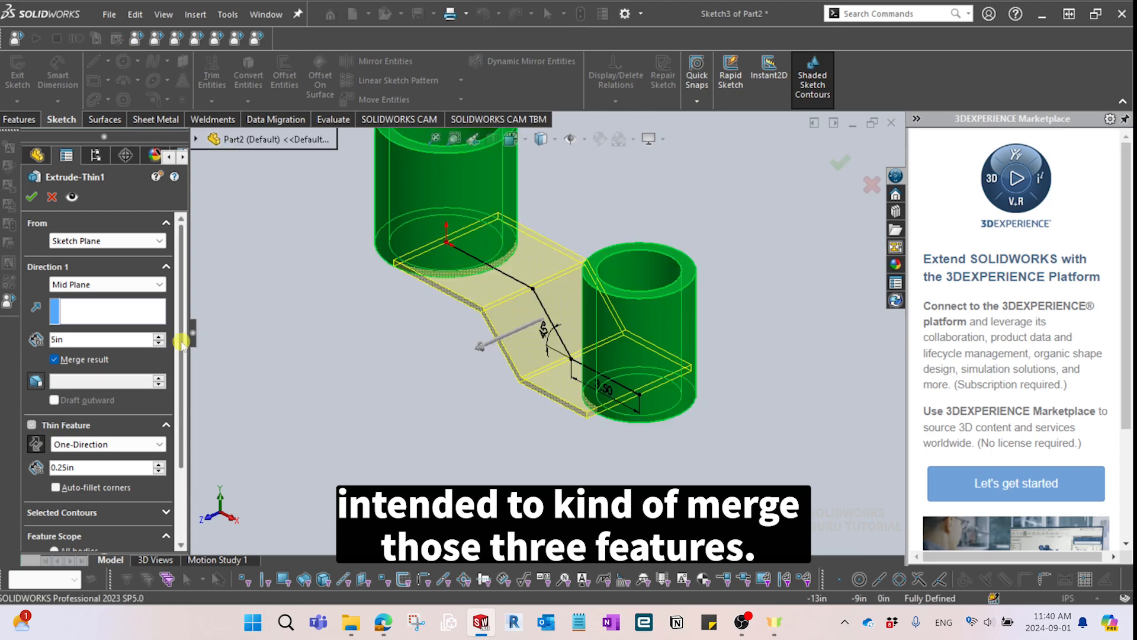
pyautogui.moveTo(182, 340); pyautogui.dragTo(191, 425)
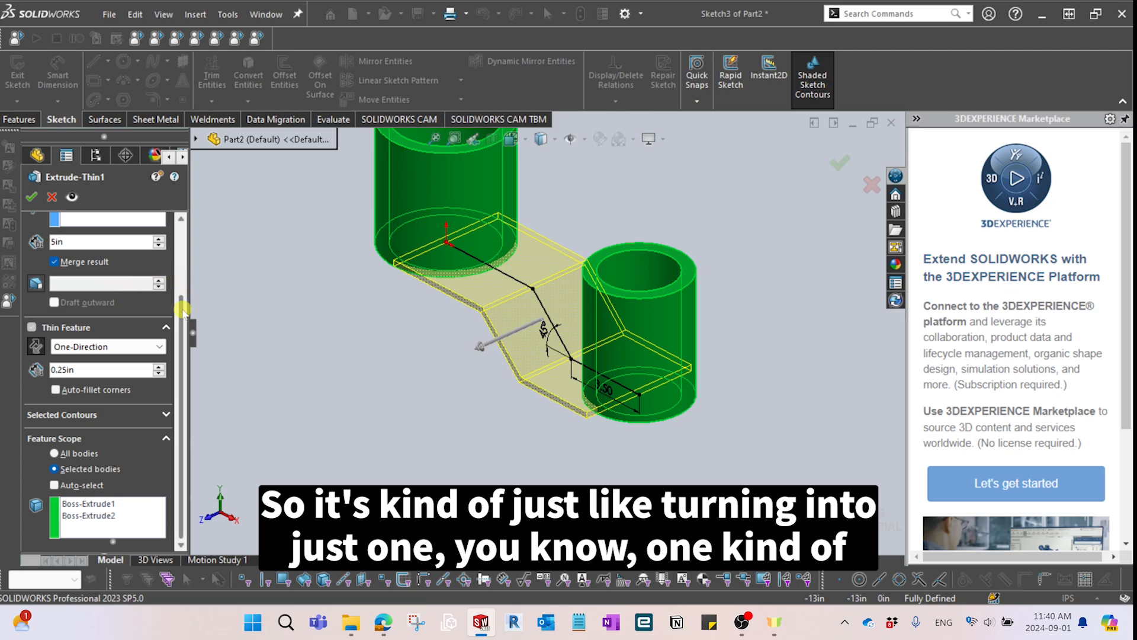
pyautogui.moveTo(181, 308); pyautogui.dragTo(181, 251)
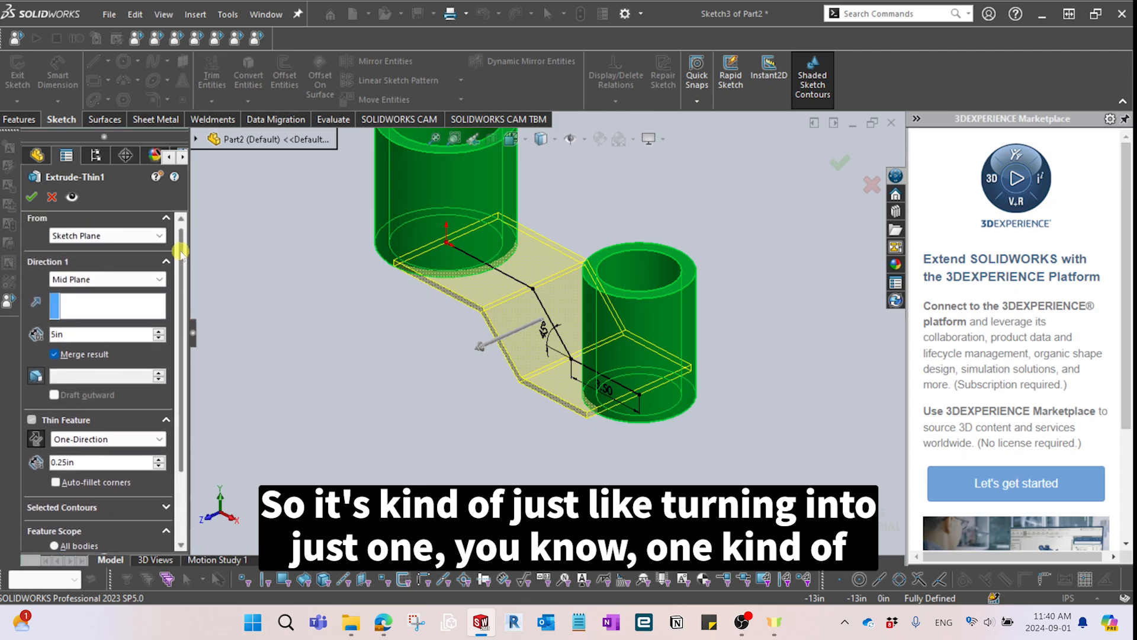
pyautogui.click(53, 353)
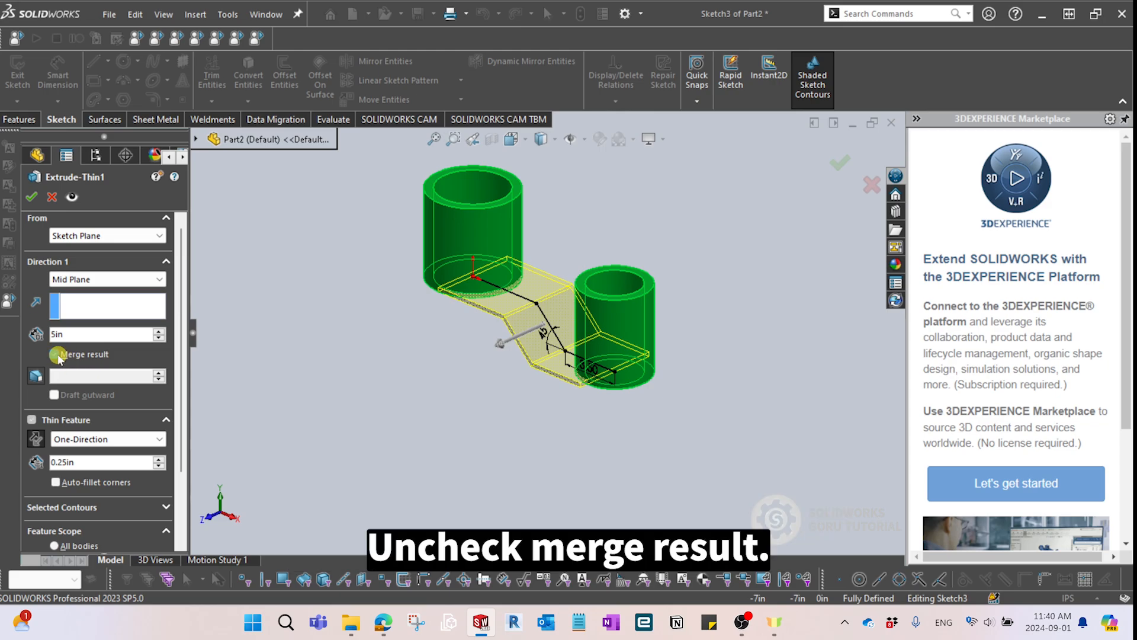
pyautogui.click(32, 197)
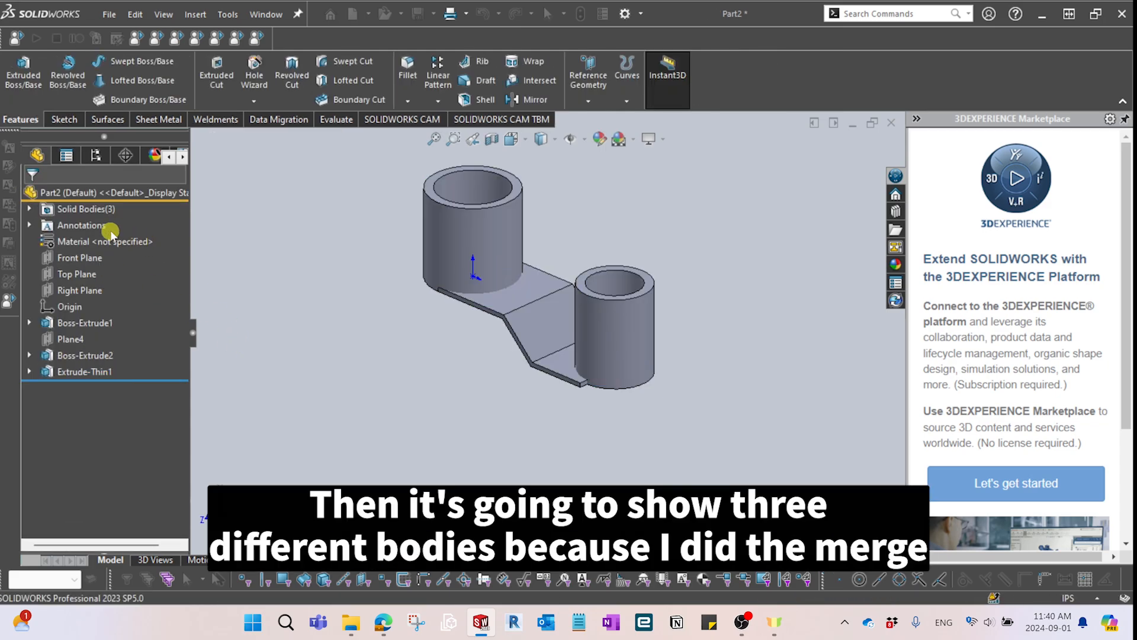
# List the part's solid bodies and highlight the stepped thin body to identify it.
pyautogui.click(29, 209)
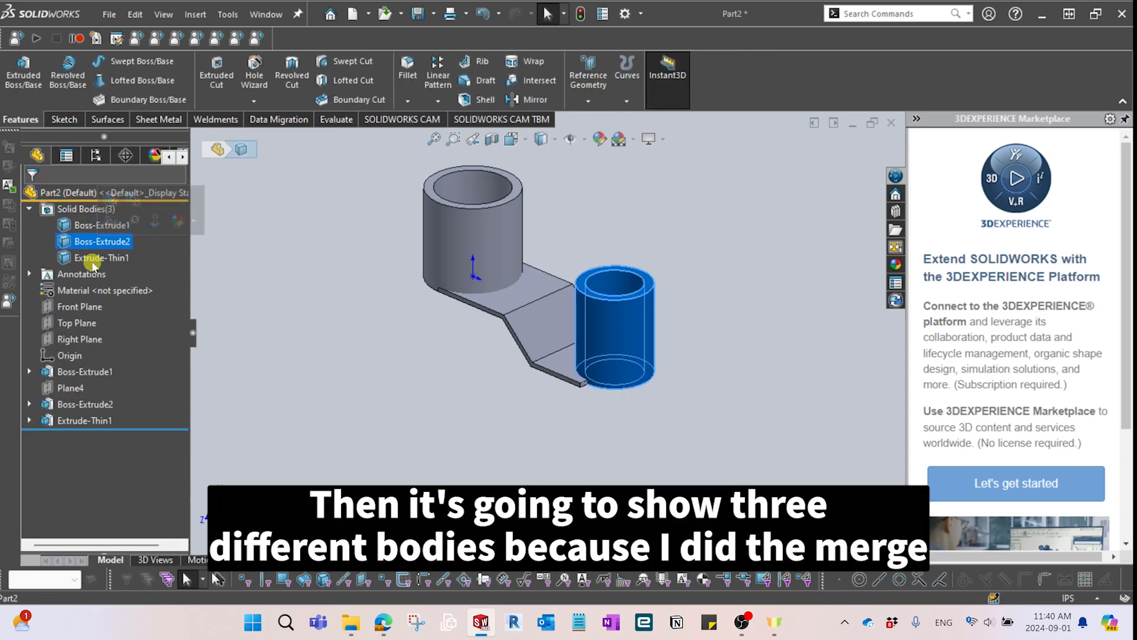
pyautogui.click(92, 261)
pyautogui.click(360, 421)
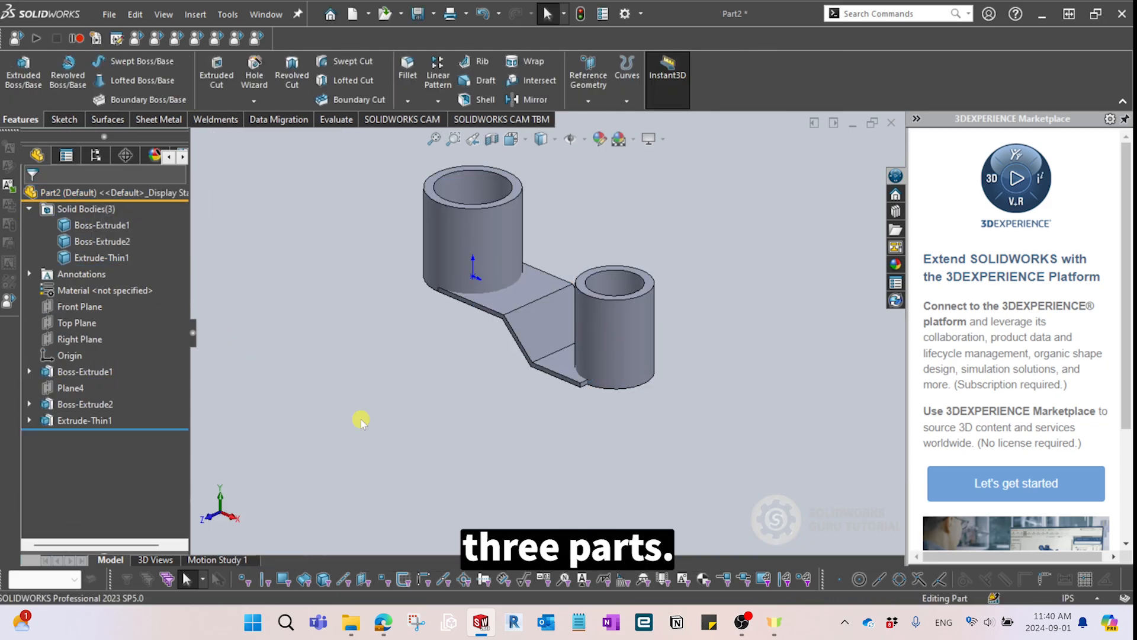
# Edit the stepped thin extrusion, turn Merge result on and back off, and accept it.
pyautogui.click(89, 420)
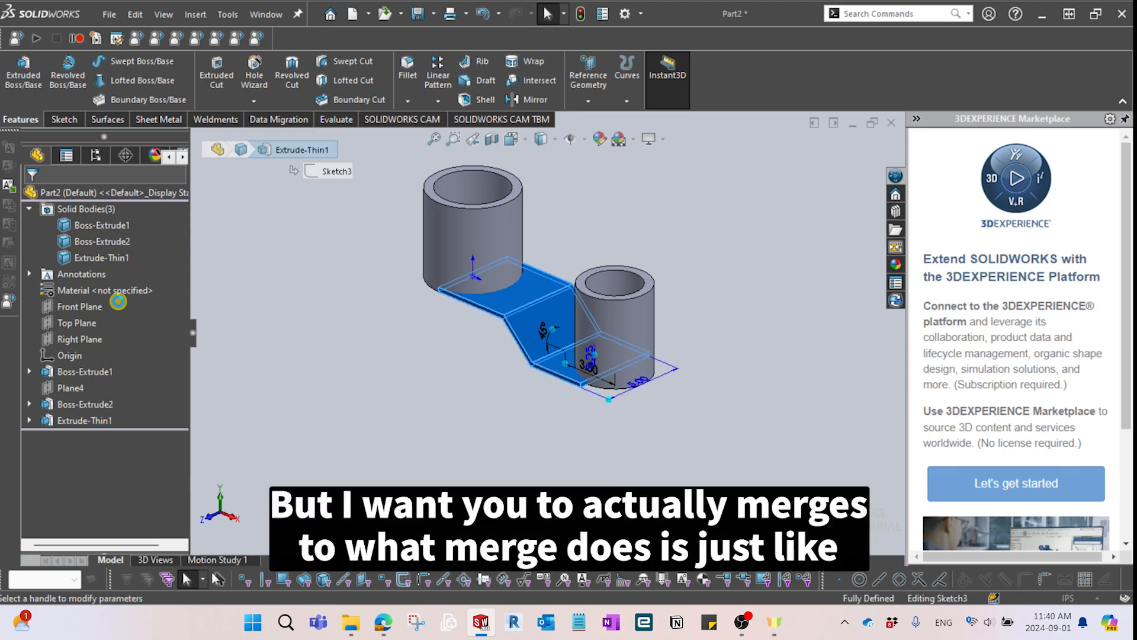
pyautogui.click(118, 302)
pyautogui.click(80, 357)
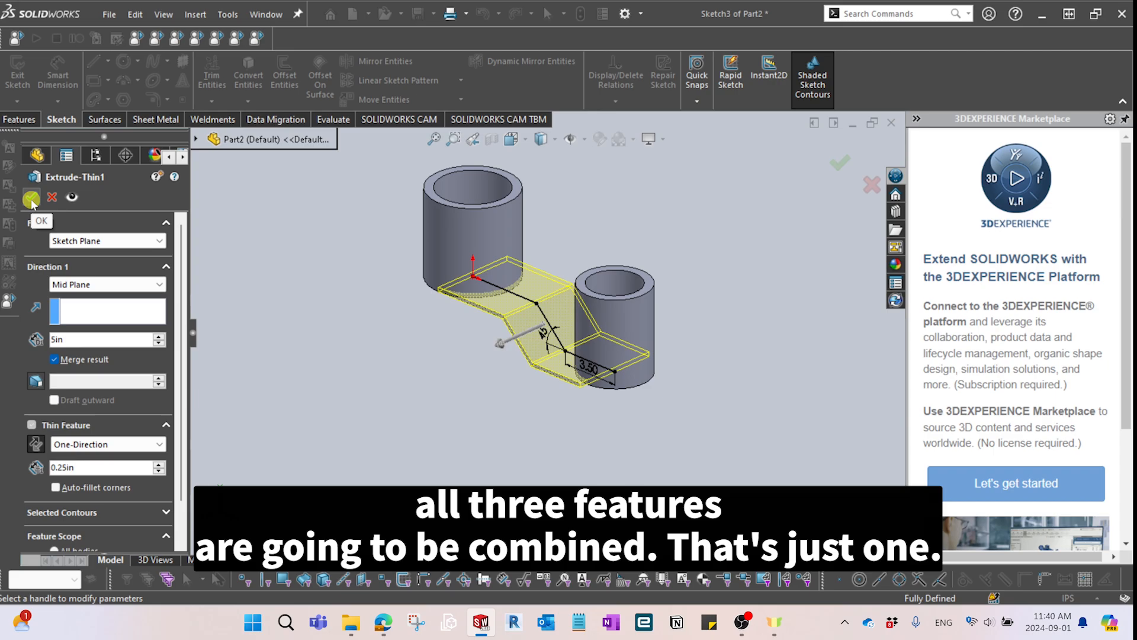
pyautogui.click(82, 359)
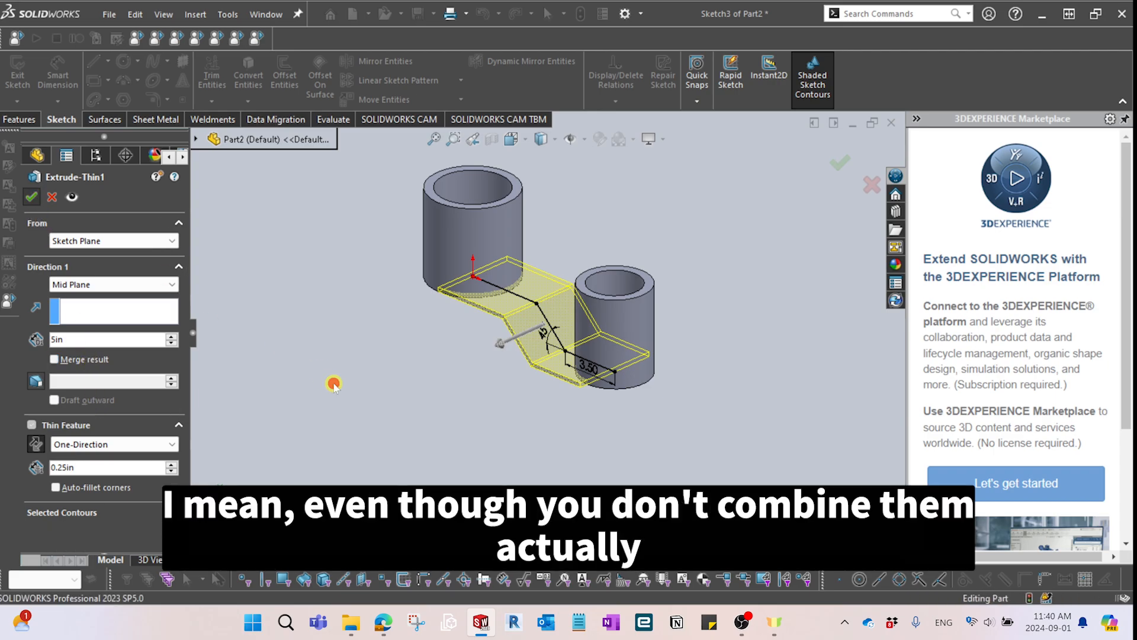
pyautogui.click(31, 197)
# Combine the three solid bodies with the Add operation and delete that combine feature.
pyautogui.click(82, 227)
pyautogui.keyDown('shift'); pyautogui.click(82, 261); pyautogui.keyUp('shift')
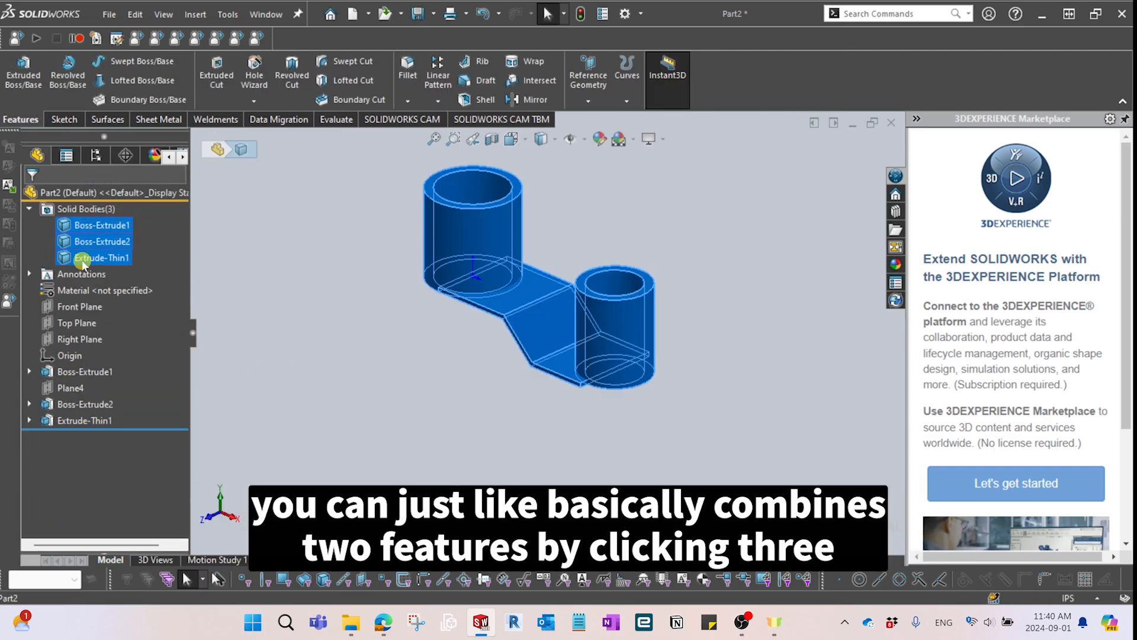
pyautogui.rightClick(83, 264)
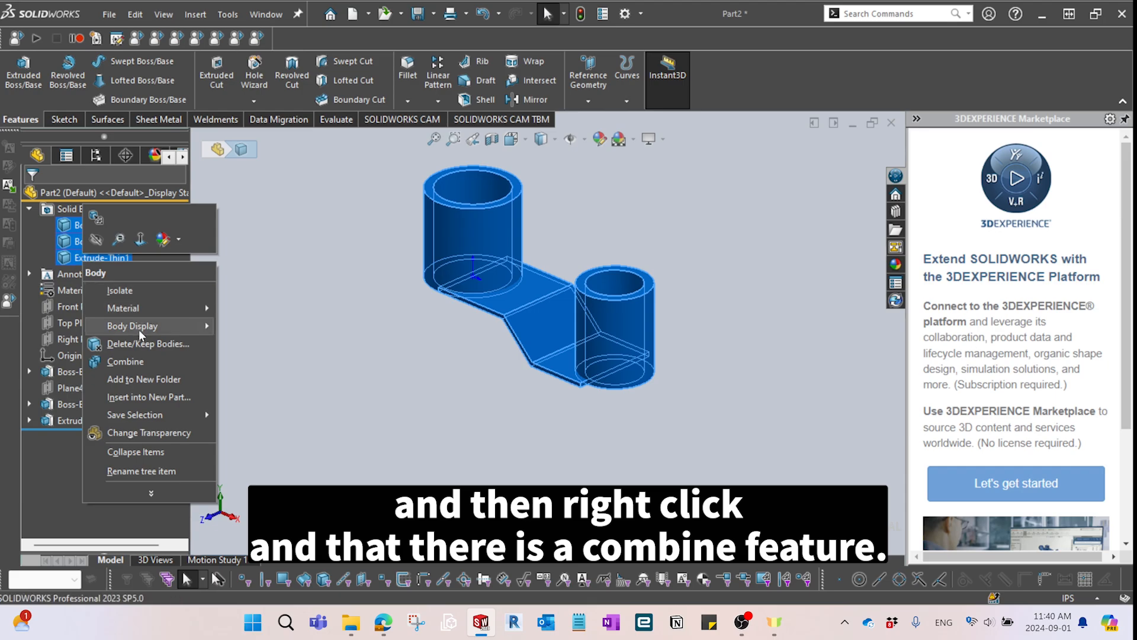
pyautogui.click(164, 364)
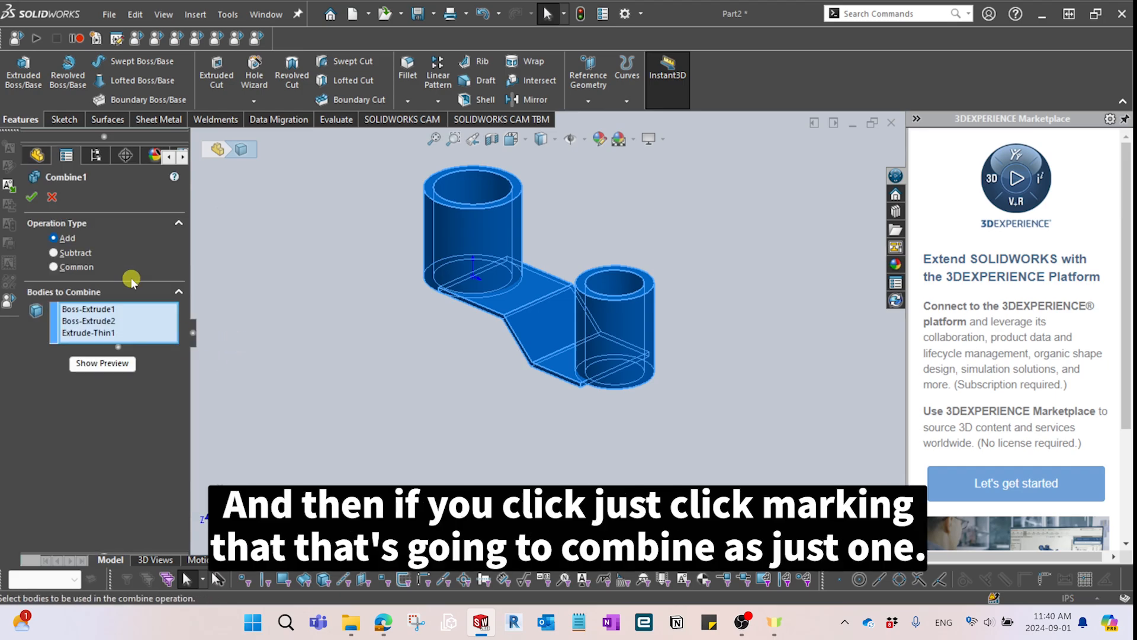
pyautogui.click(37, 200)
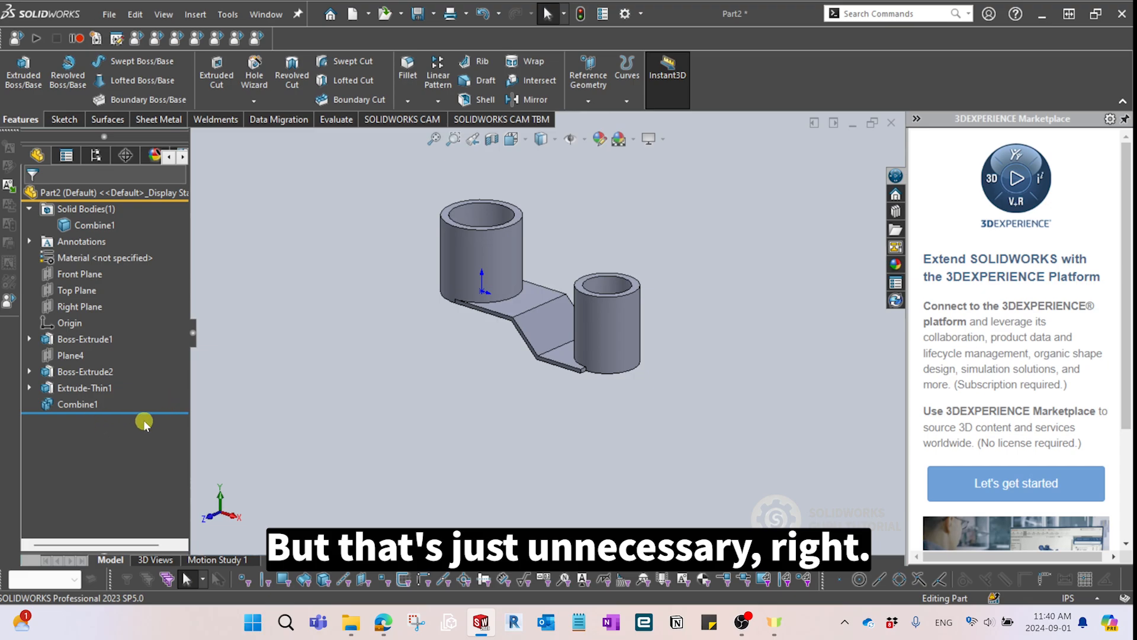
pyautogui.click(87, 406)
pyautogui.press('Delete')
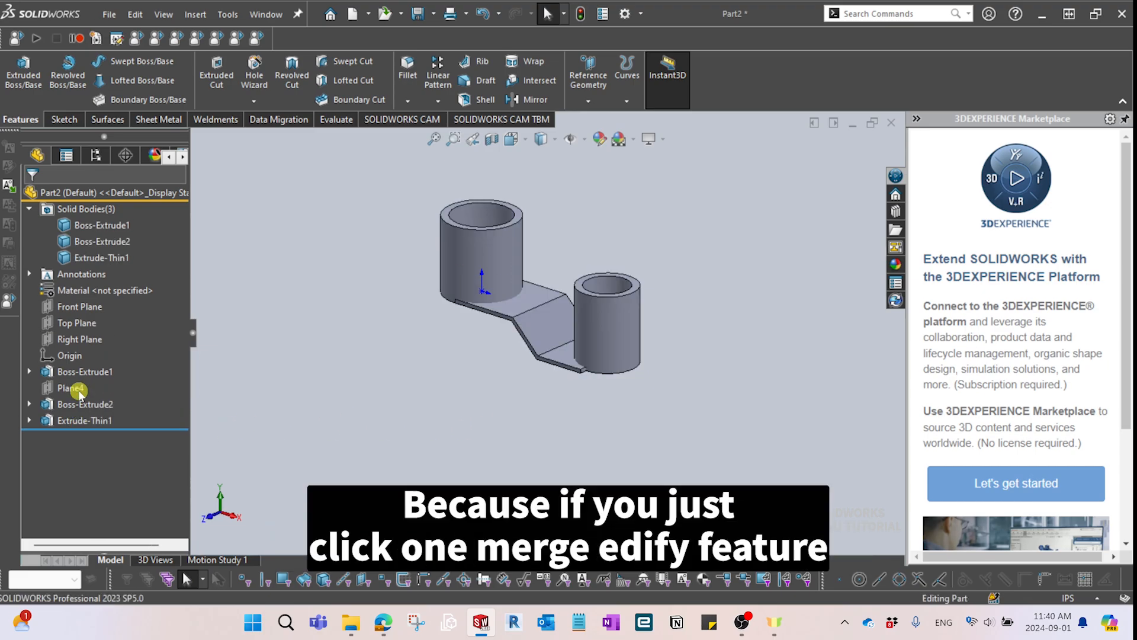
# Edit the stepped thin extrusion, turn on Merge result, and accept it.
pyautogui.click(79, 391)
pyautogui.click(83, 420)
pyautogui.click(96, 377)
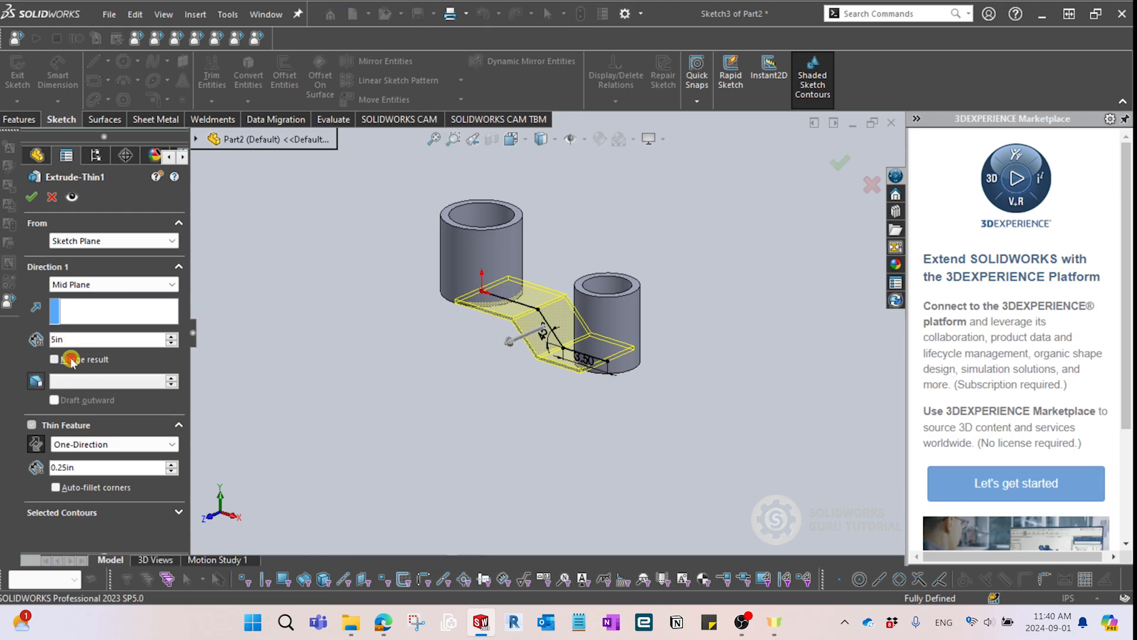
pyautogui.click(71, 359)
pyautogui.click(32, 196)
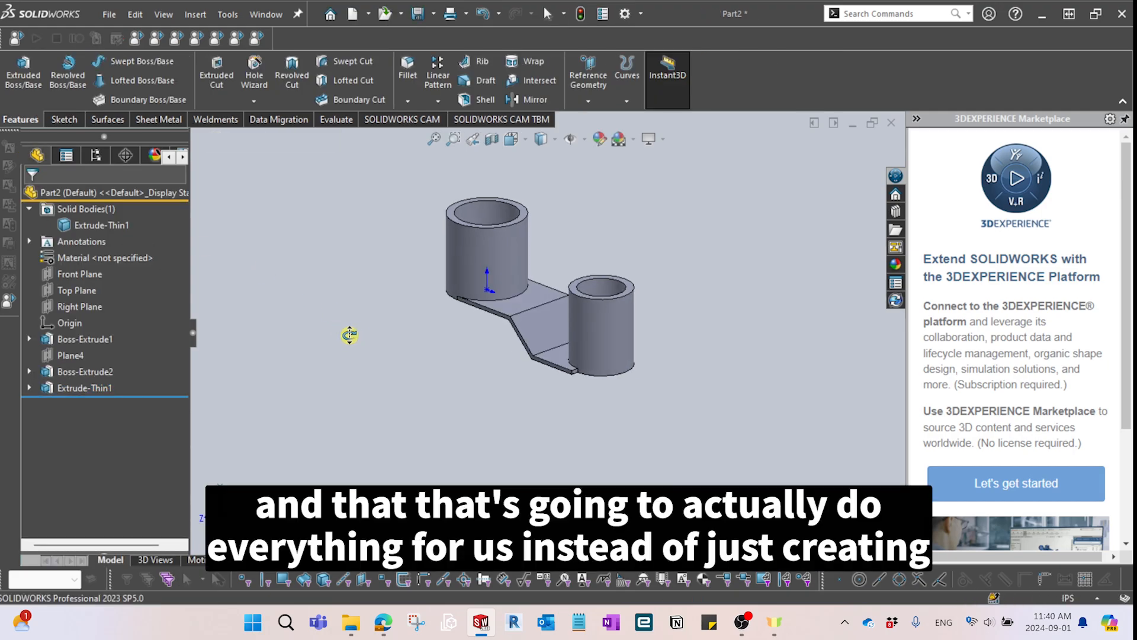
# Start a sketch on the Top Plane and project the larger cylinder's inner circular edge into it with Convert Entities.
pyautogui.scroll(-1, 473, 342)
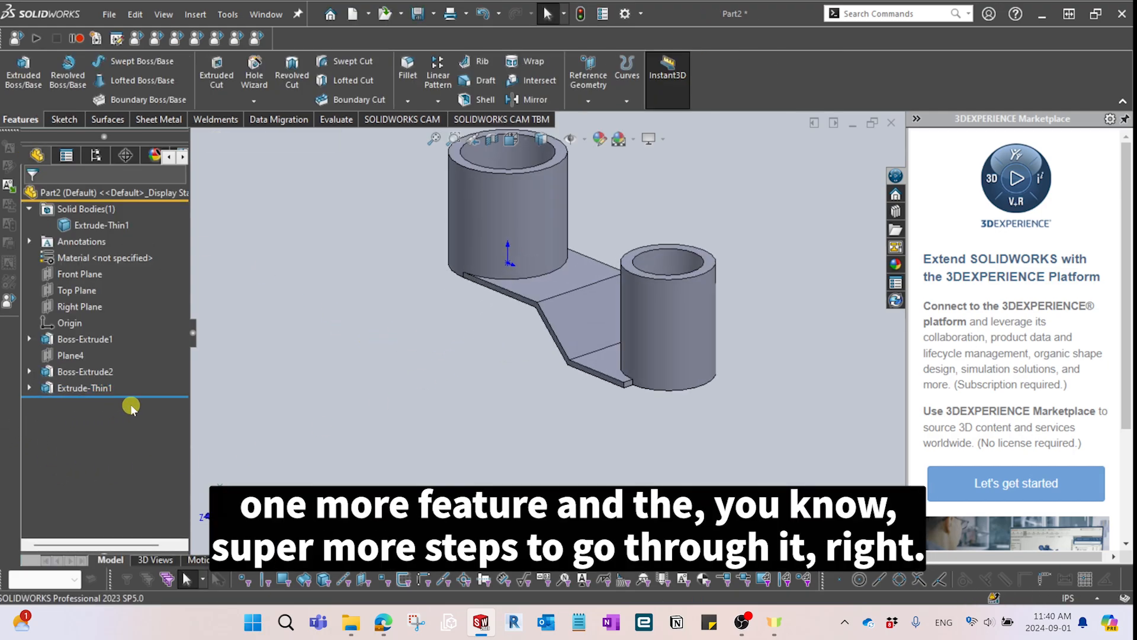
pyautogui.moveTo(337, 413); pyautogui.dragTo(467, 403, button='middle')
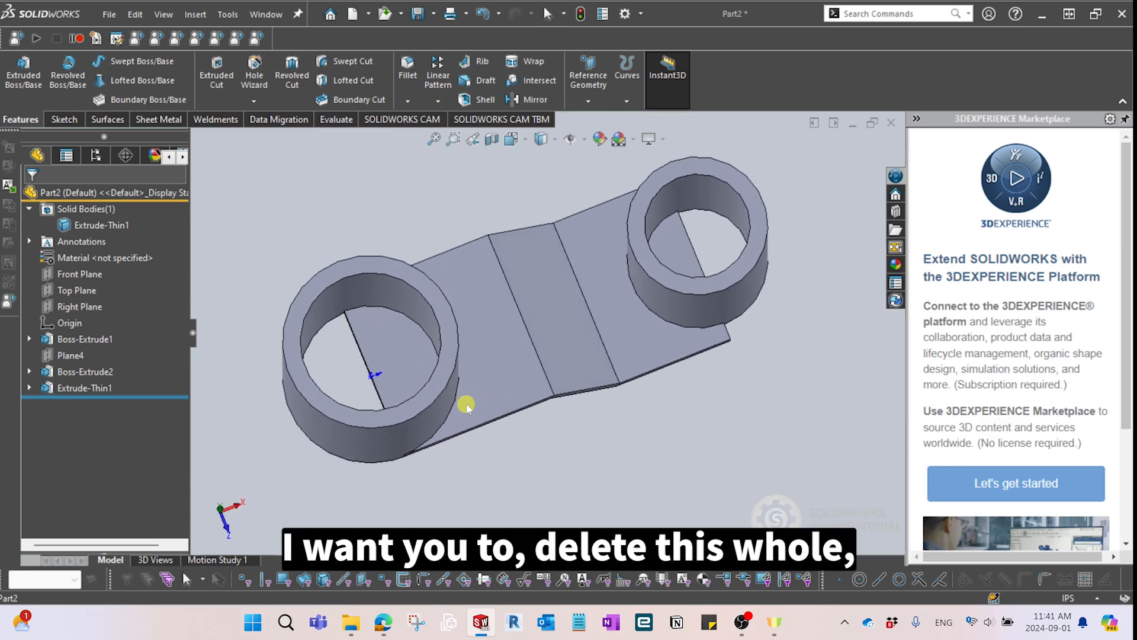
pyautogui.moveTo(383, 342); pyautogui.dragTo(516, 363, button='middle')
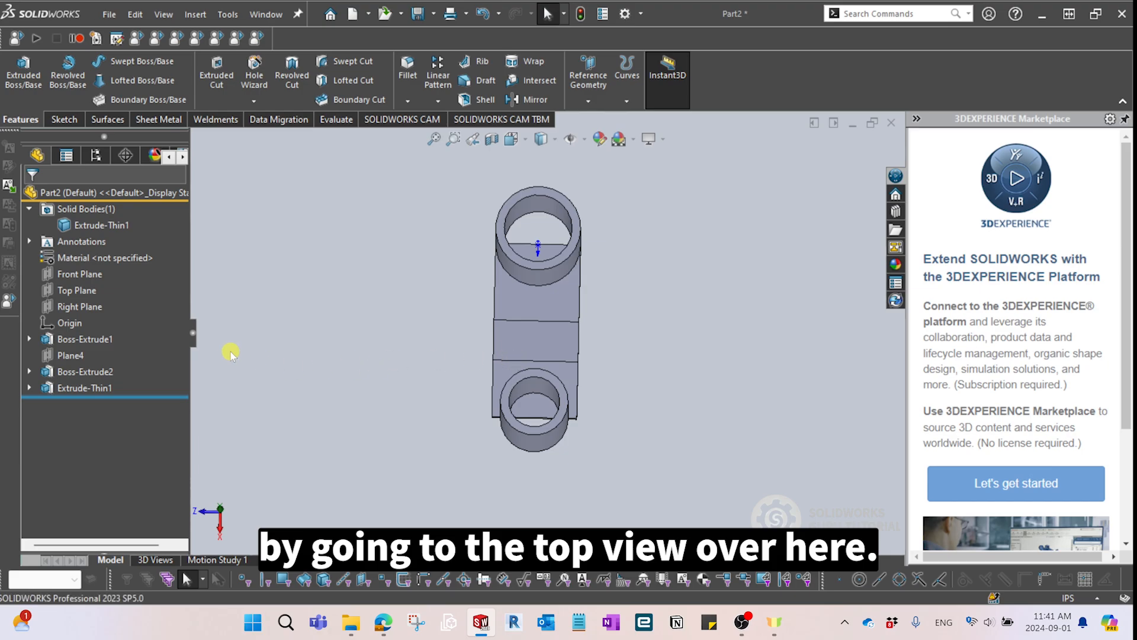
pyautogui.click(65, 290)
pyautogui.click(89, 299)
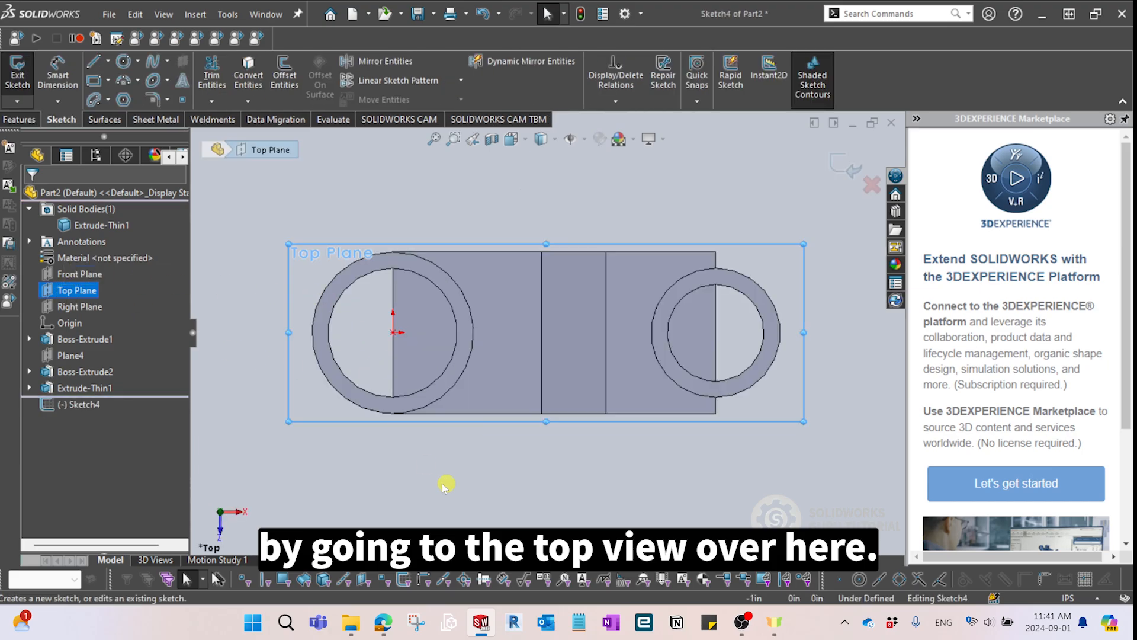
pyautogui.scroll(-2, 456, 358)
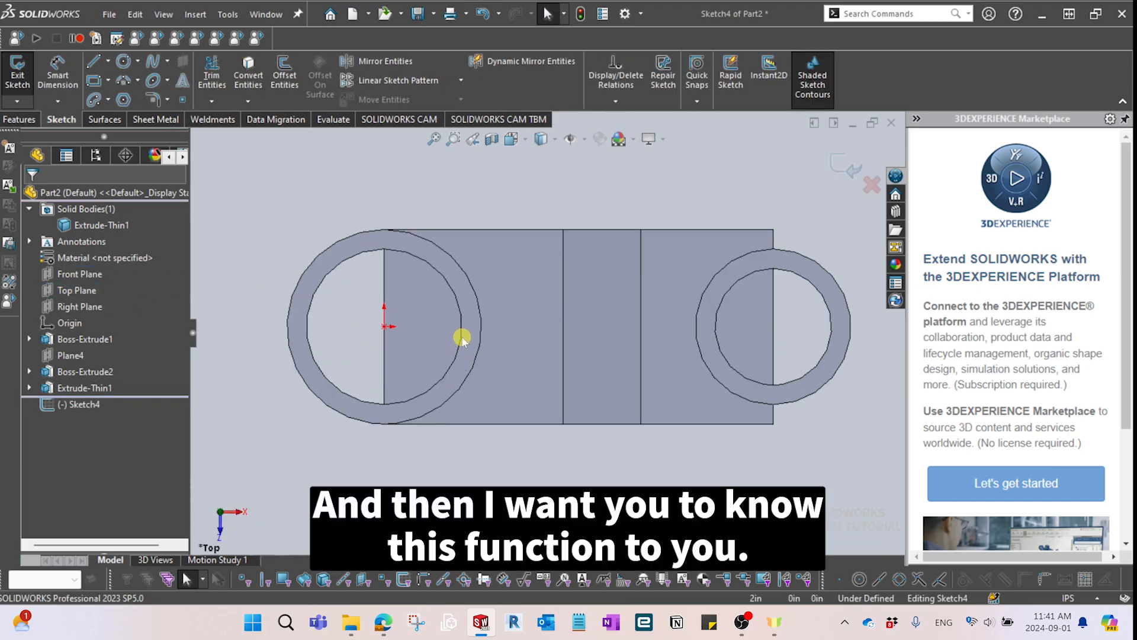
pyautogui.click(462, 337)
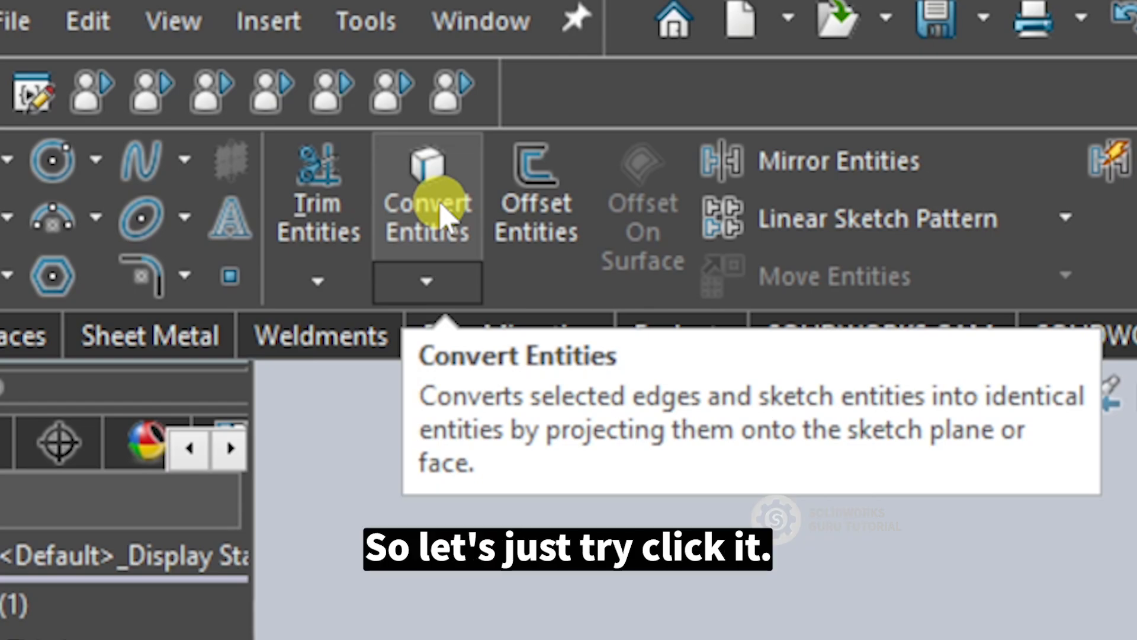
pyautogui.click(441, 215)
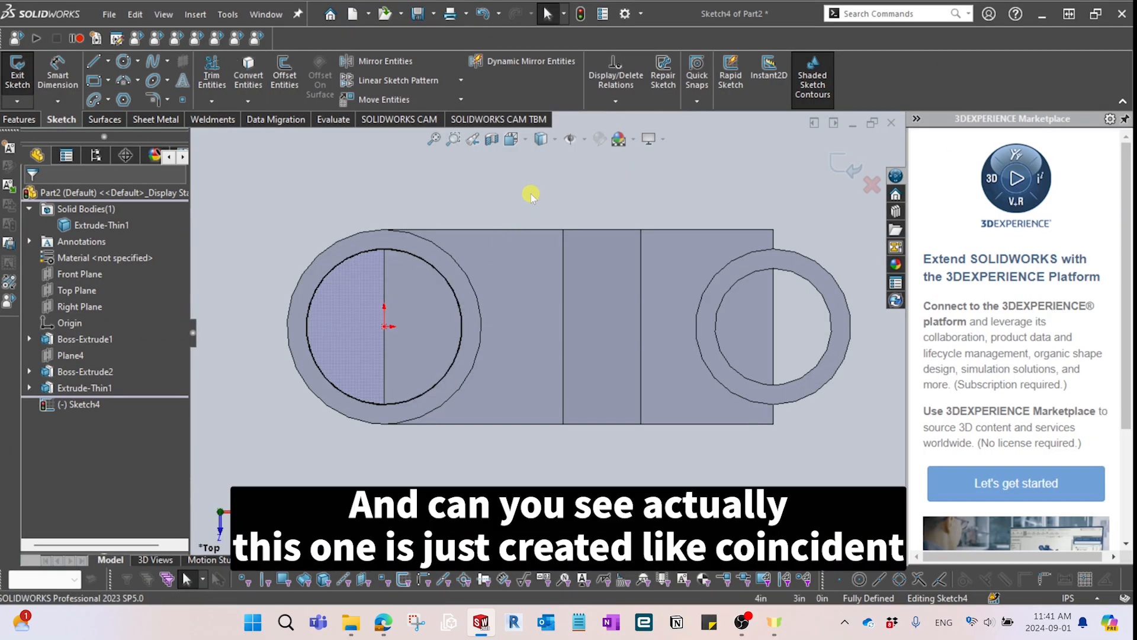
# Convert both halves of the smaller cylinder's inner circular edge into sketch entities.
pyautogui.scroll(2, 531, 193)
pyautogui.scroll(-2, 496, 329)
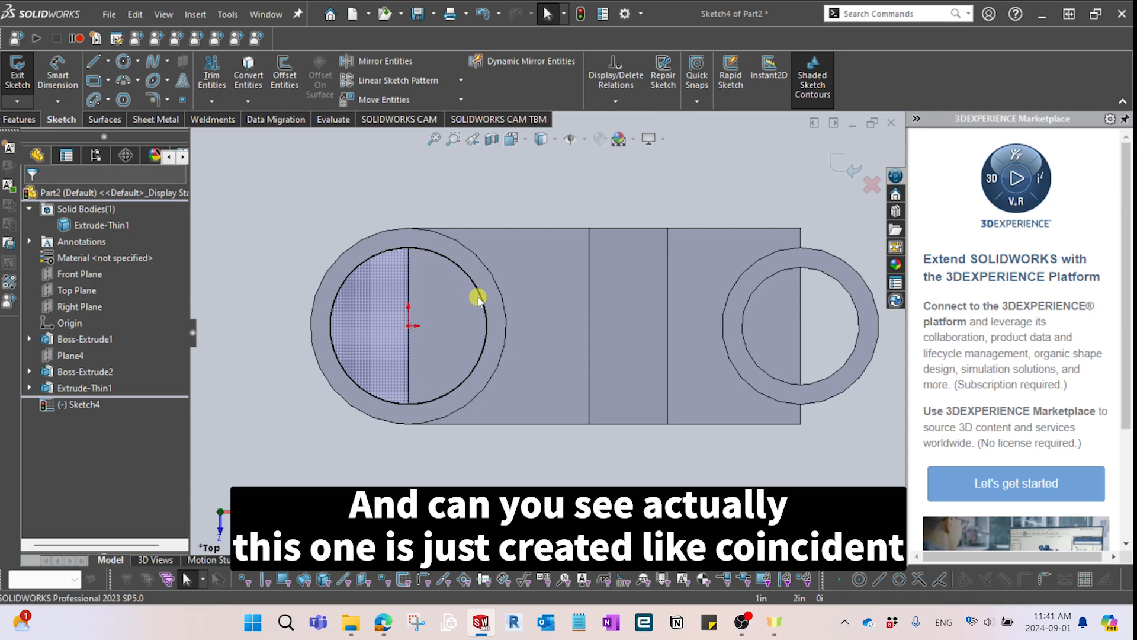
pyautogui.scroll(-2, 475, 297)
pyautogui.scroll(3, 498, 305)
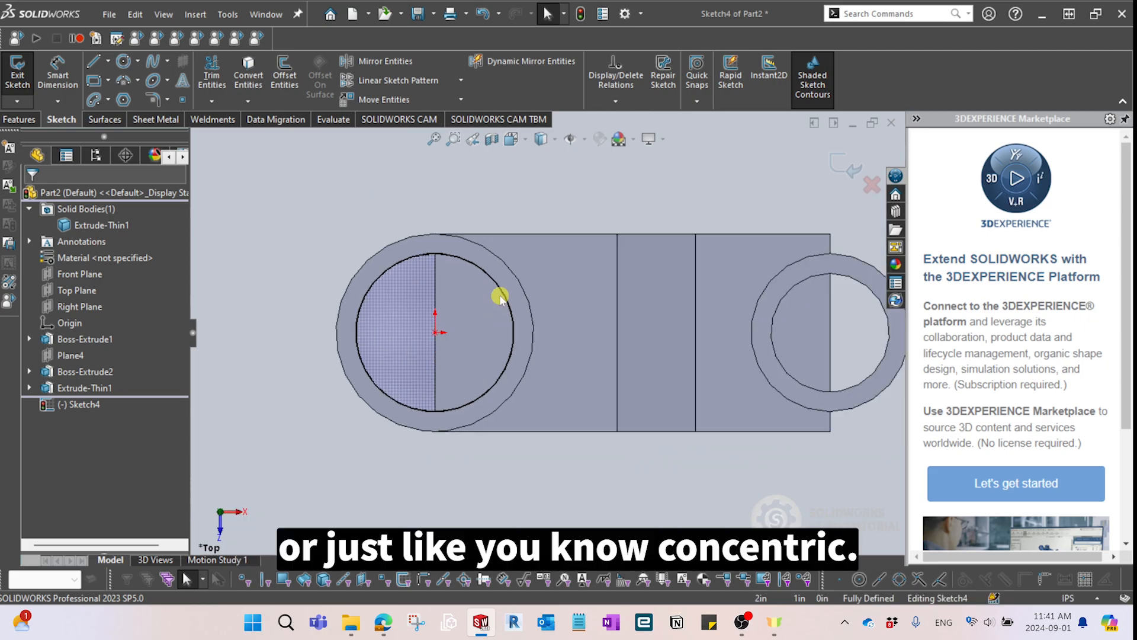
pyautogui.scroll(1, 510, 302)
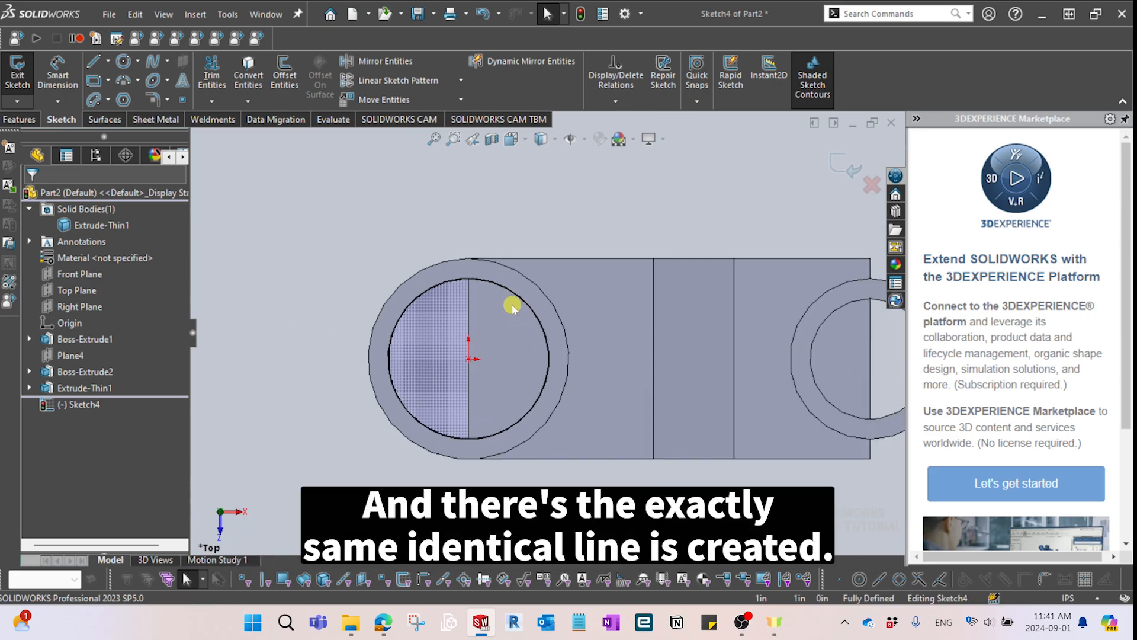
pyautogui.scroll(3, 581, 354)
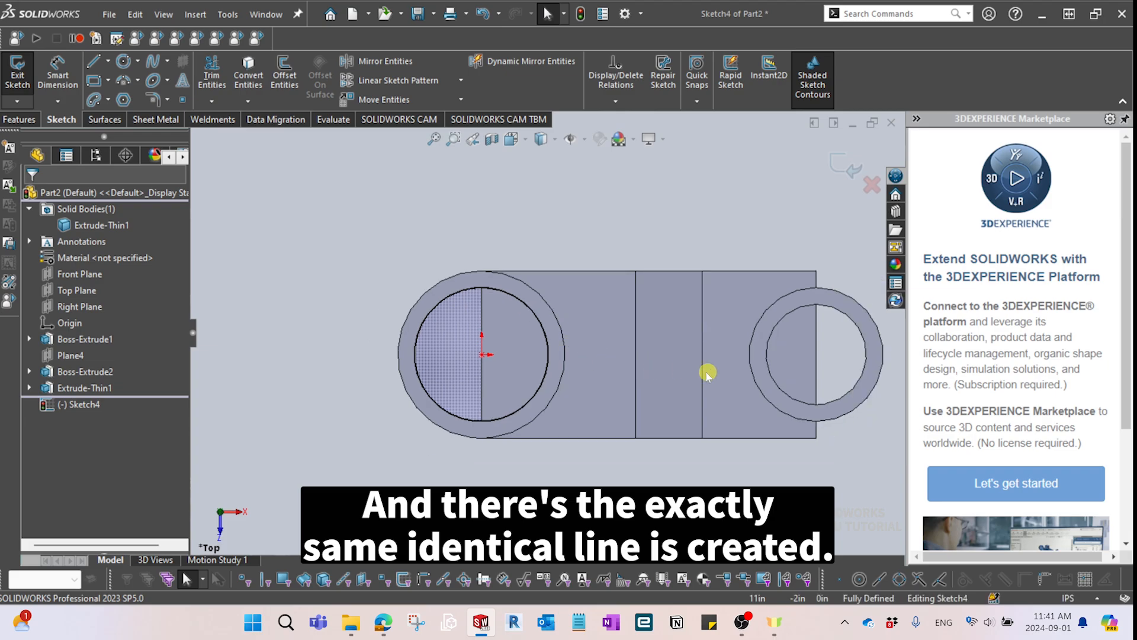
pyautogui.scroll(-4, 581, 322)
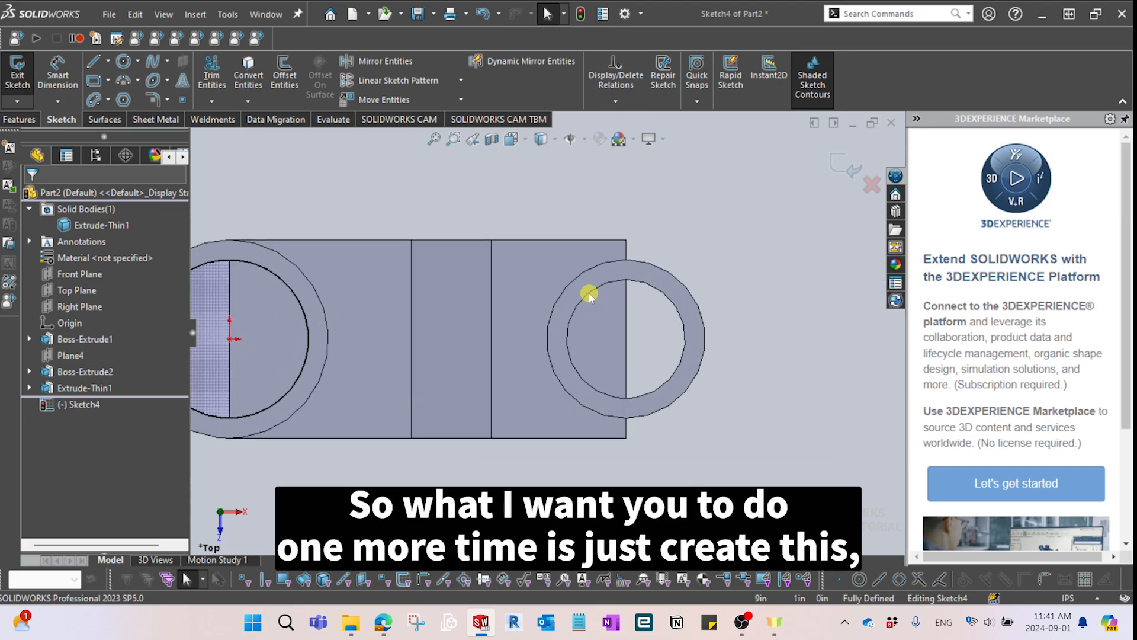
pyautogui.click(589, 295)
pyautogui.click(641, 282)
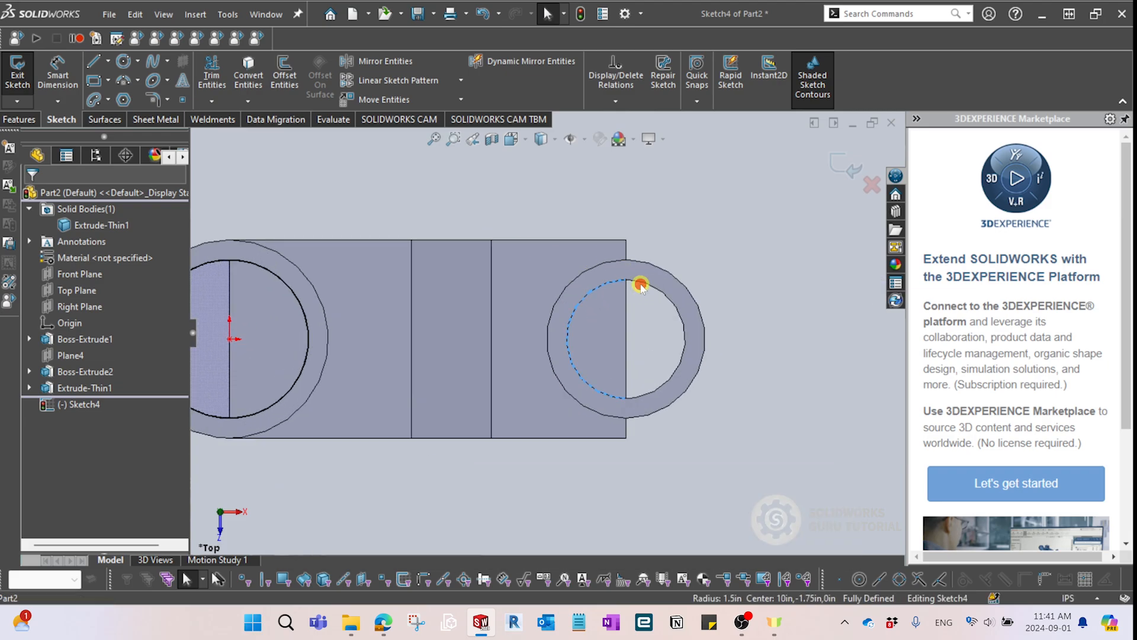
pyautogui.click(620, 286)
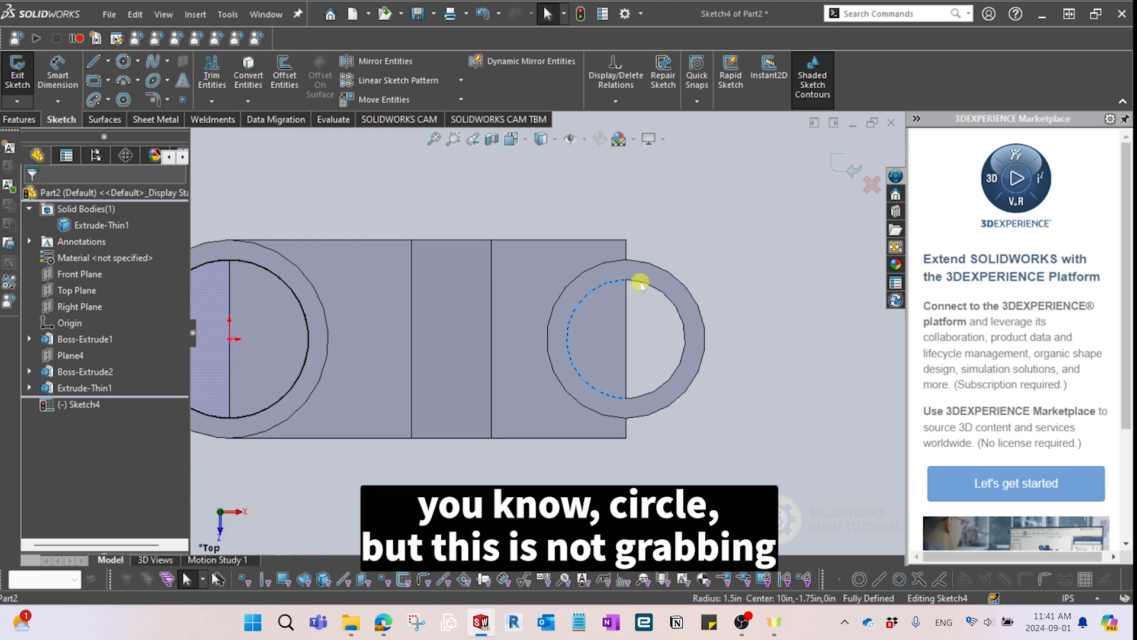
pyautogui.keyDown('ctrl'); pyautogui.click(641, 283); pyautogui.keyUp('ctrl')
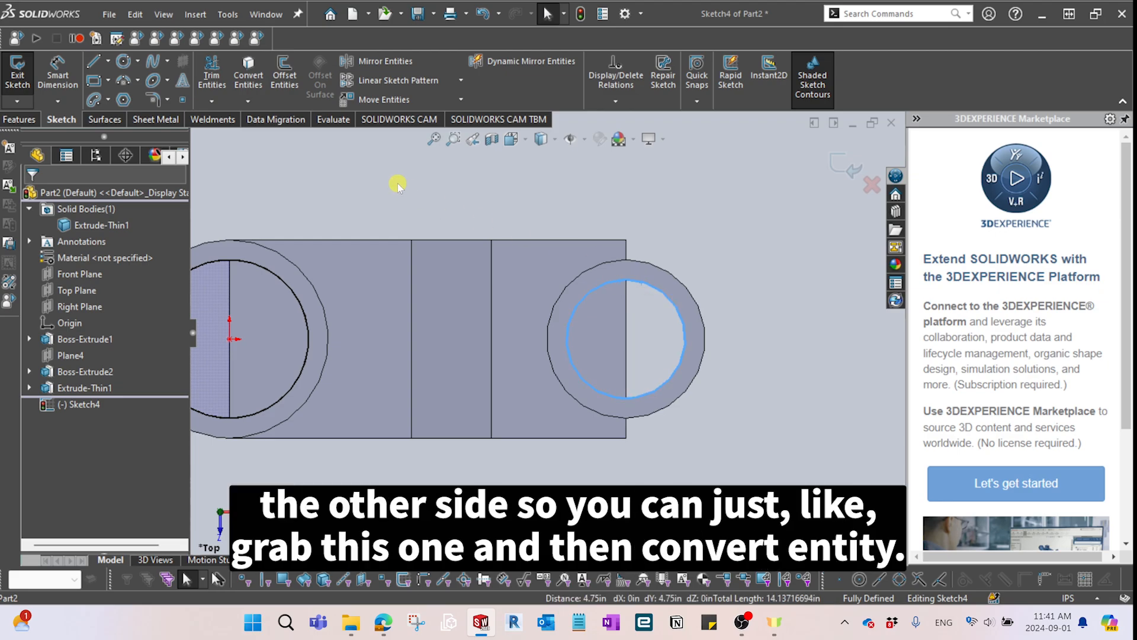
pyautogui.click(248, 73)
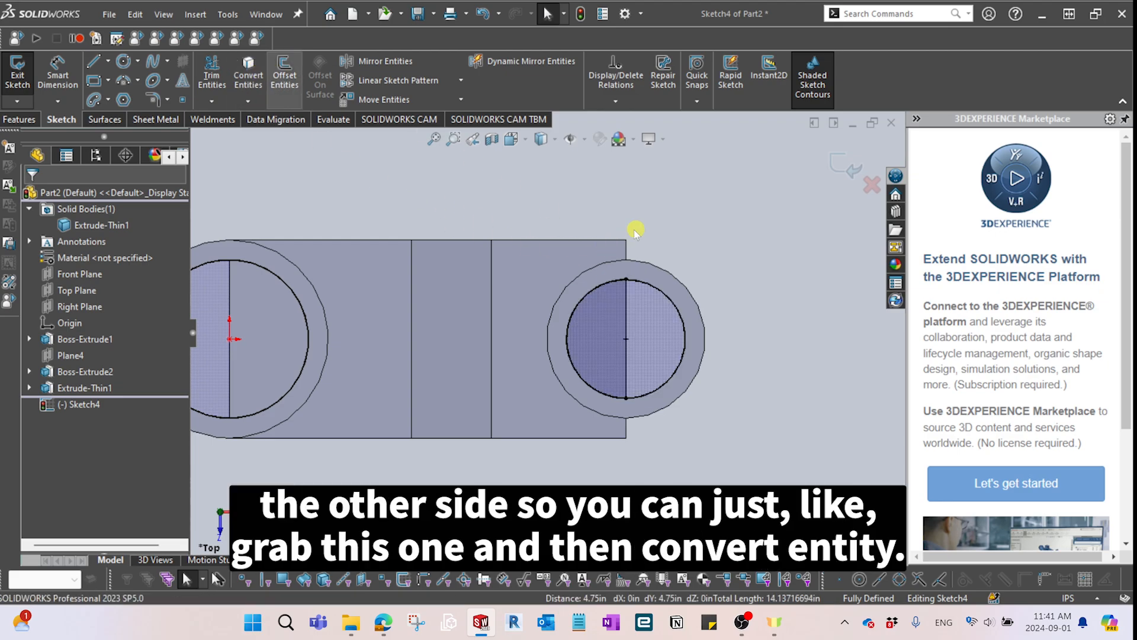
pyautogui.scroll(-5, 583, 309)
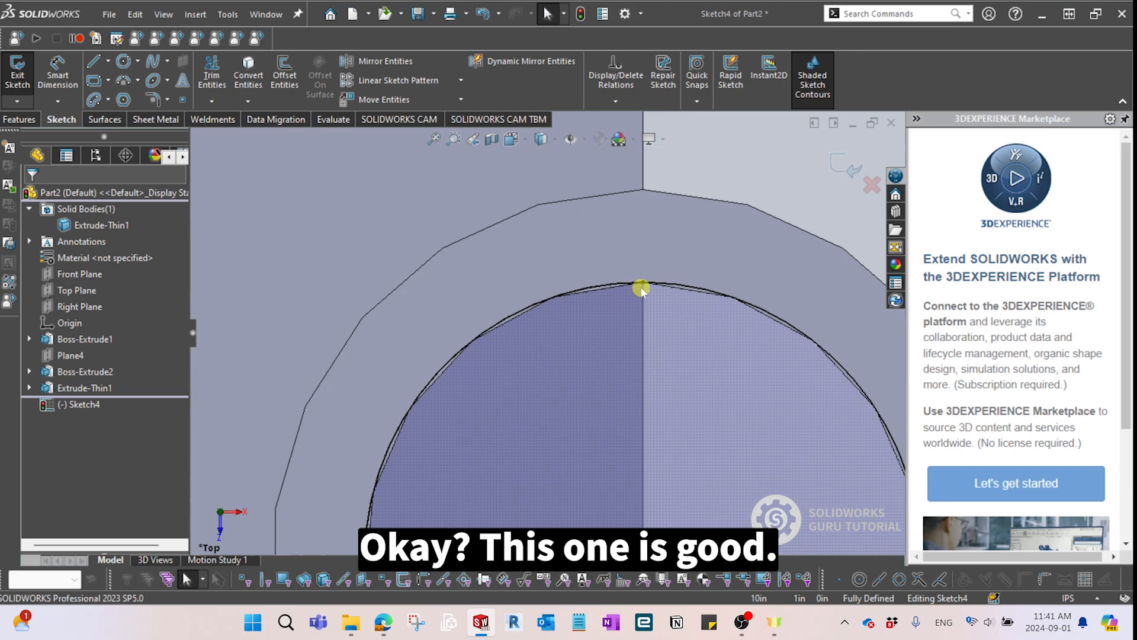
# Sketch two lines joining the upper and lower quadrant points of the larger cylinder's outer edge to those of the smaller cylinder.
pyautogui.scroll(5, 641, 288)
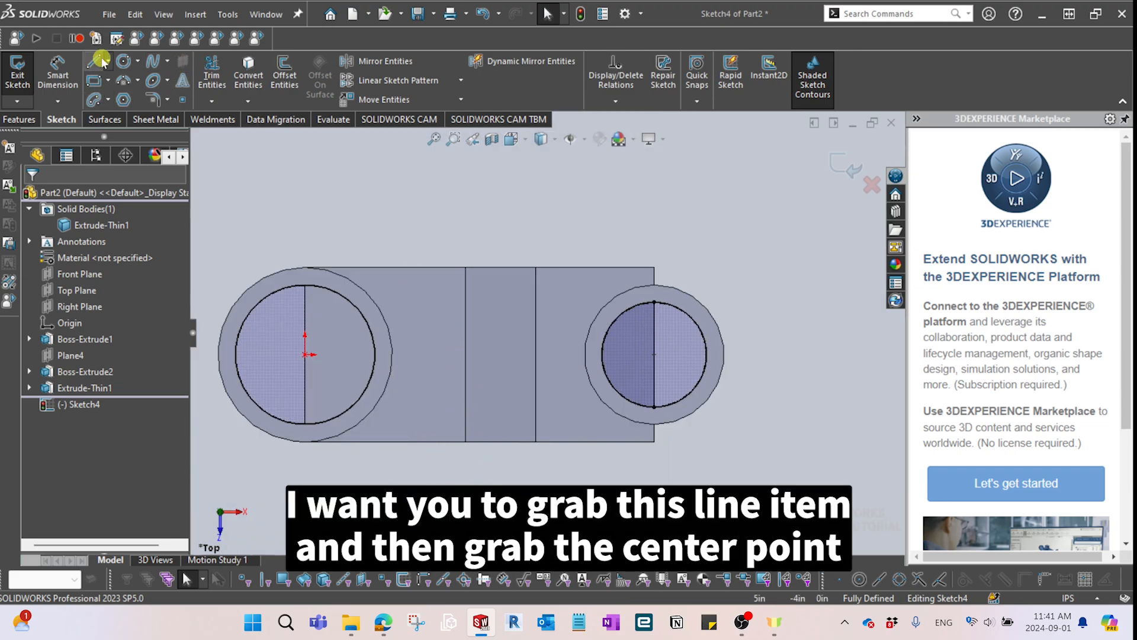
pyautogui.click(306, 267)
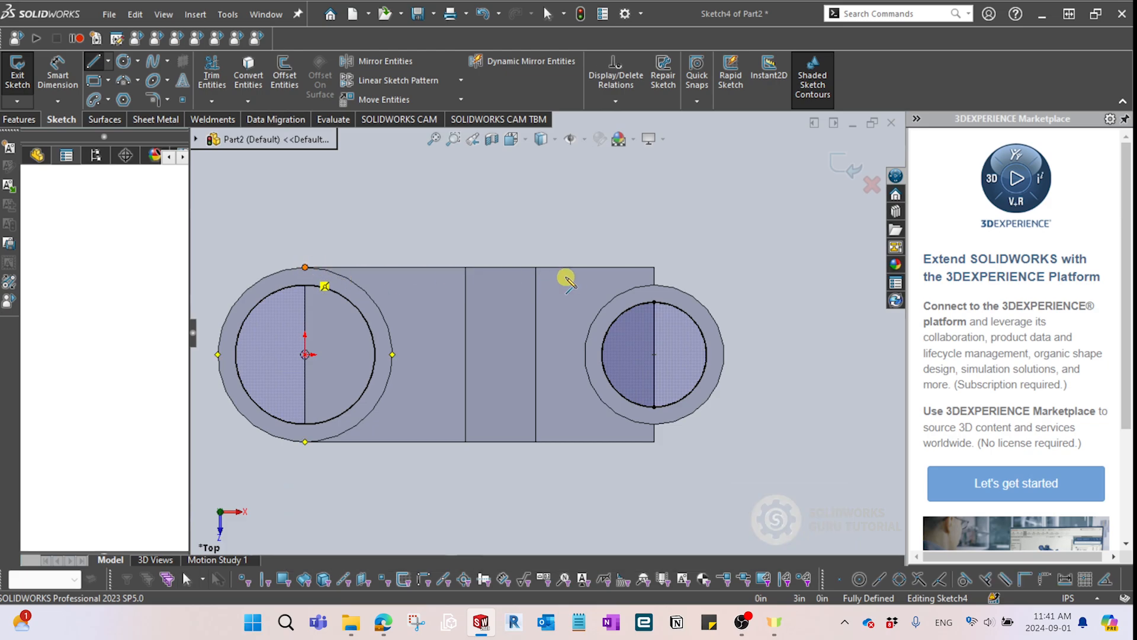
pyautogui.click(654, 285)
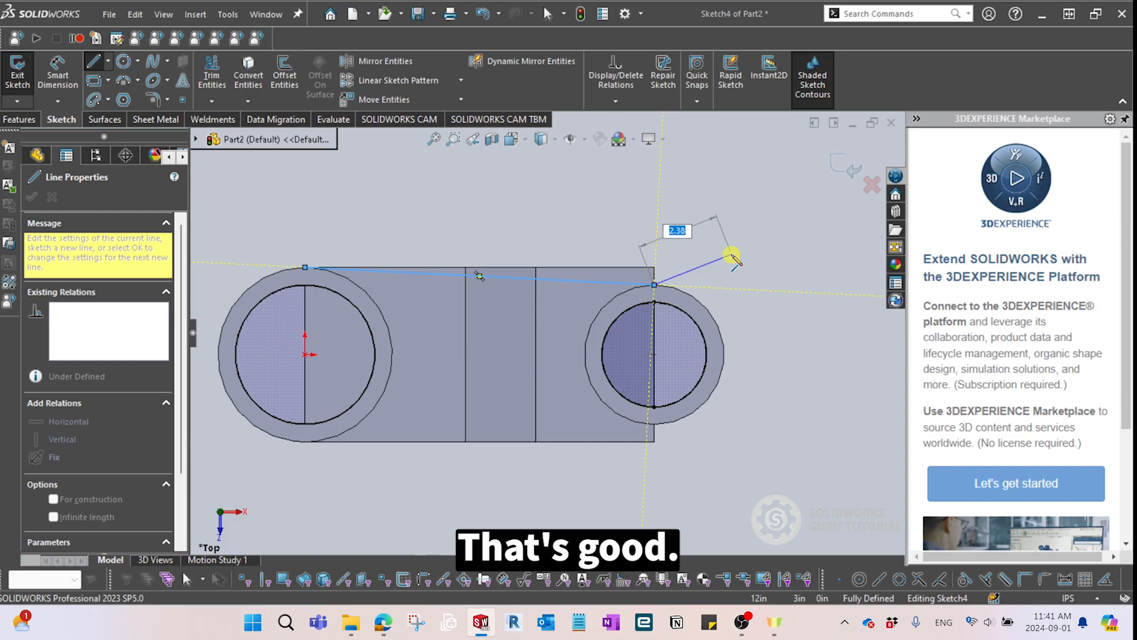
pyautogui.press('Escape')
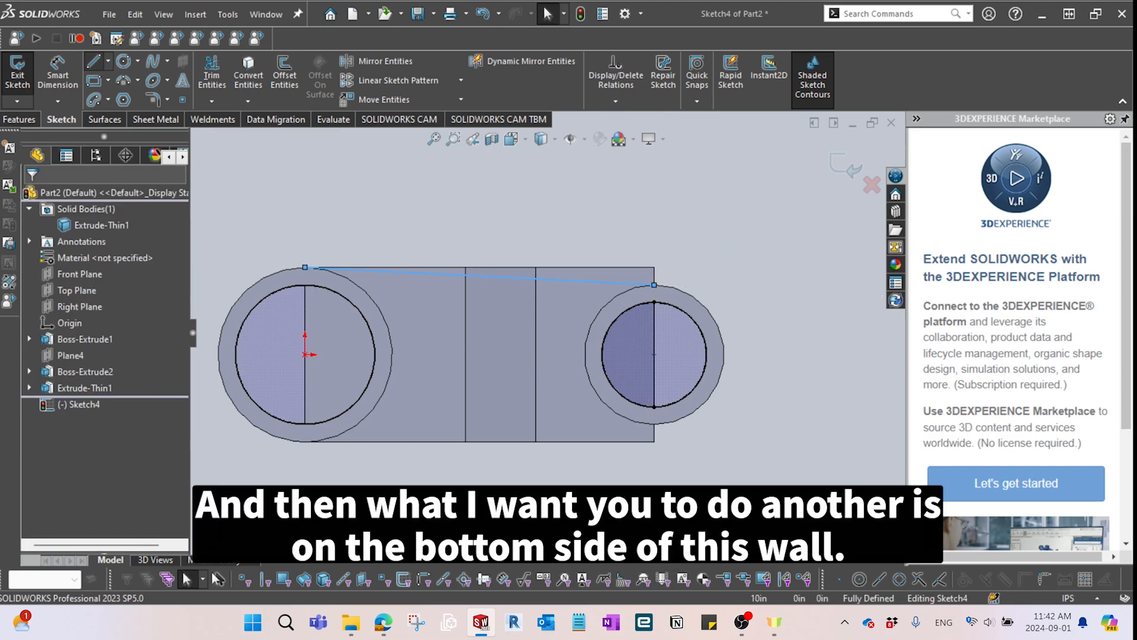
pyautogui.click(305, 443)
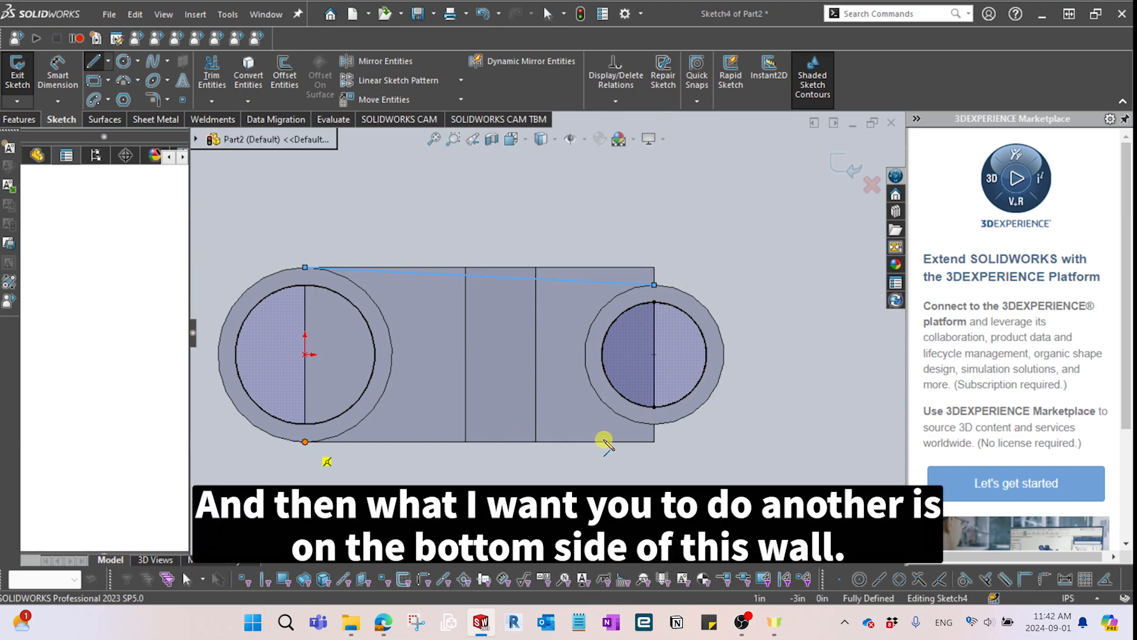
pyautogui.click(654, 425)
pyautogui.press('Escape')
pyautogui.scroll(2, 569, 400)
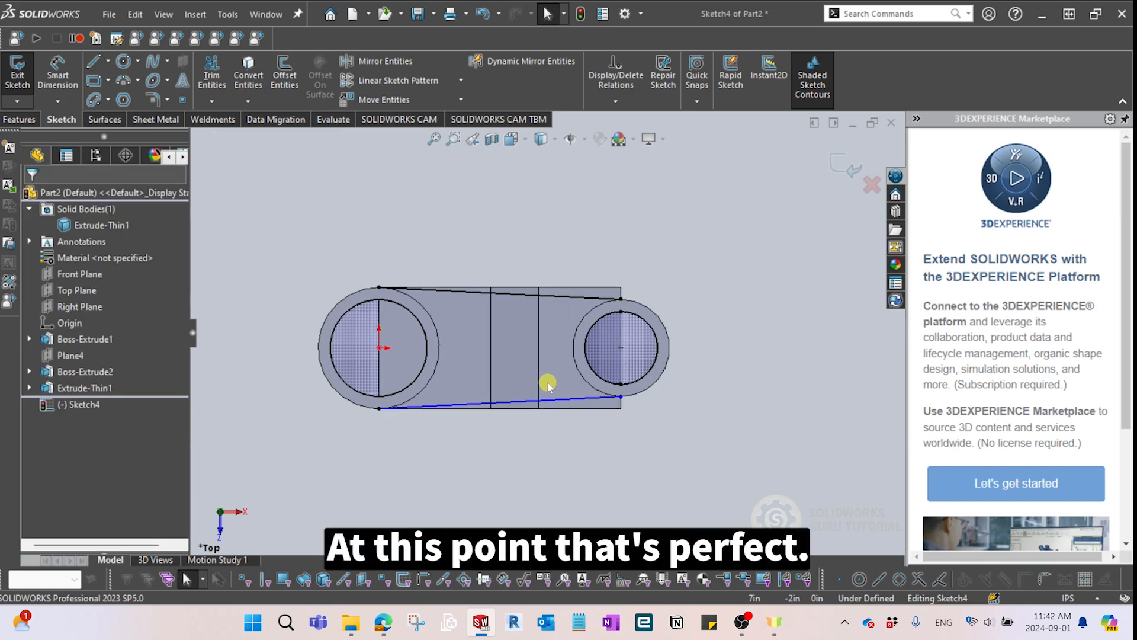
# Convert the facing outer arcs of the larger and smaller cylinders into sketch entities that meet the two connecting lines.
pyautogui.scroll(-2, 536, 381)
pyautogui.scroll(-1, 383, 308)
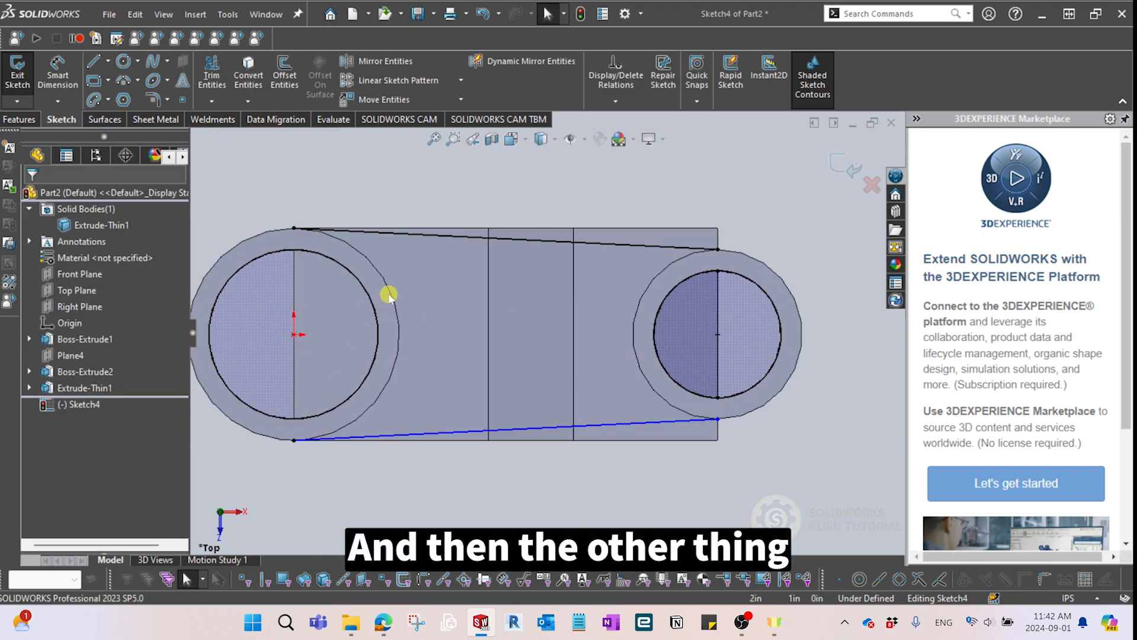
pyautogui.click(393, 292)
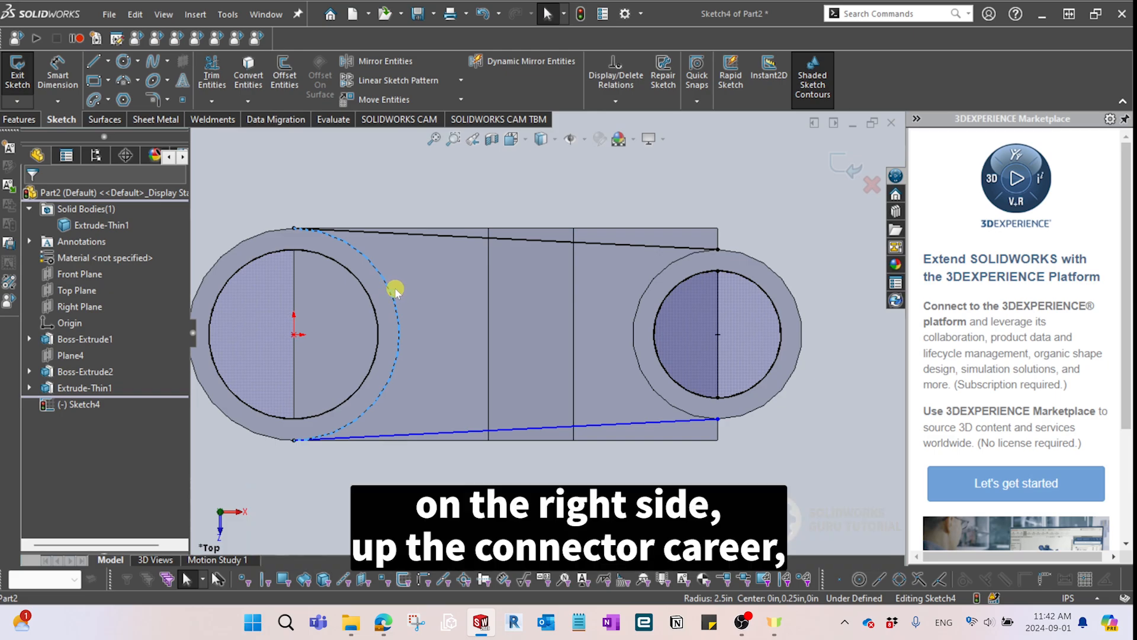
pyautogui.click(249, 74)
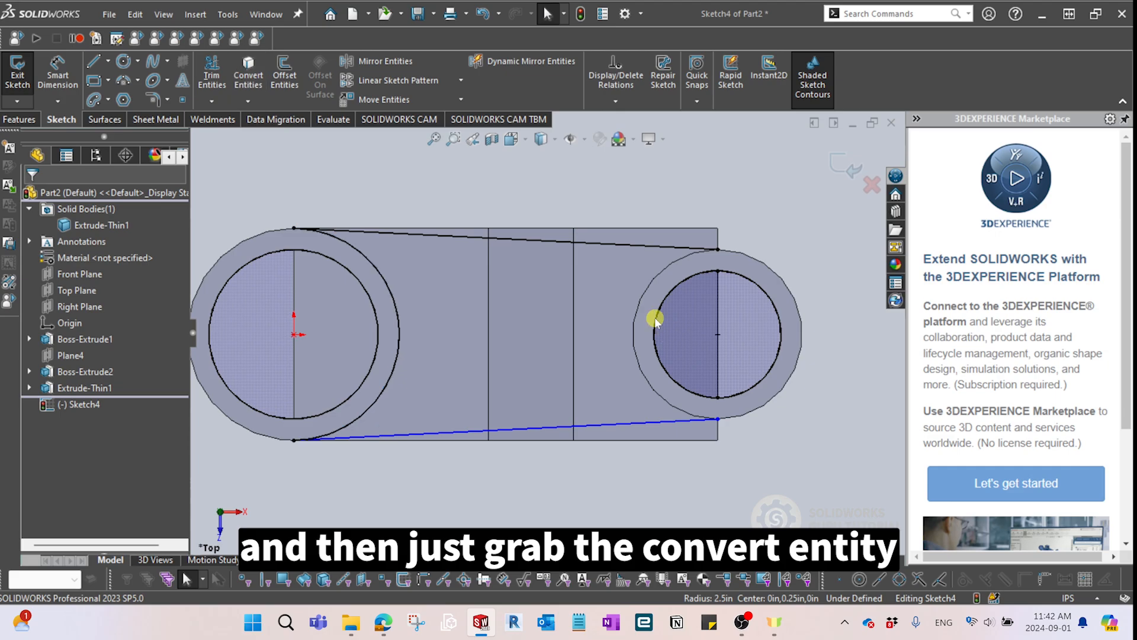
pyautogui.click(634, 317)
pyautogui.click(264, 84)
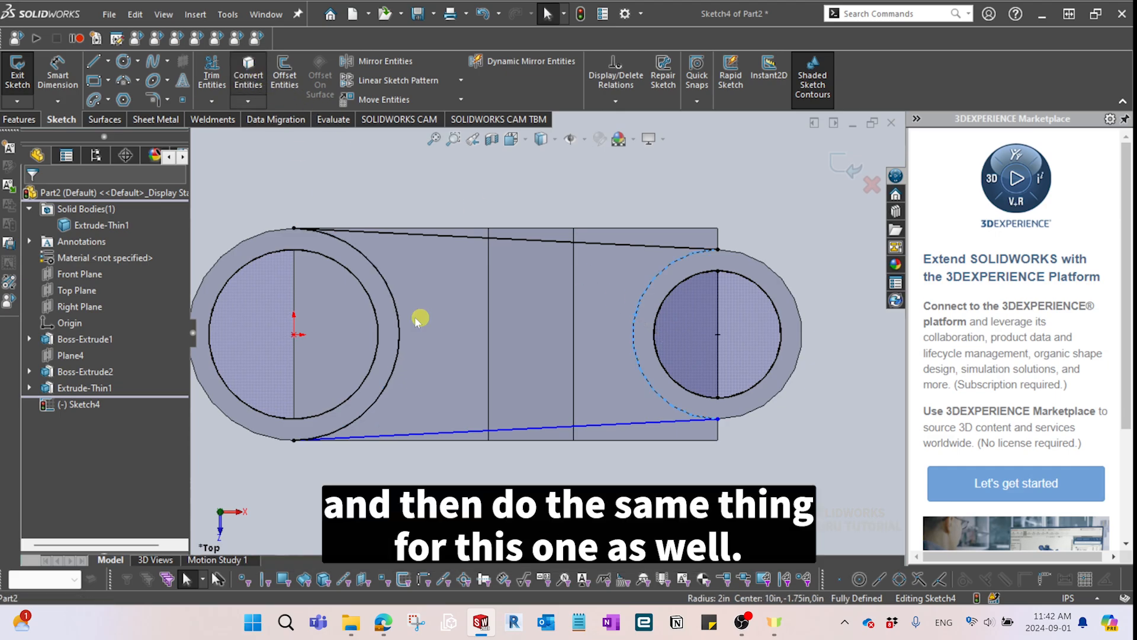
pyautogui.scroll(-6, 593, 432)
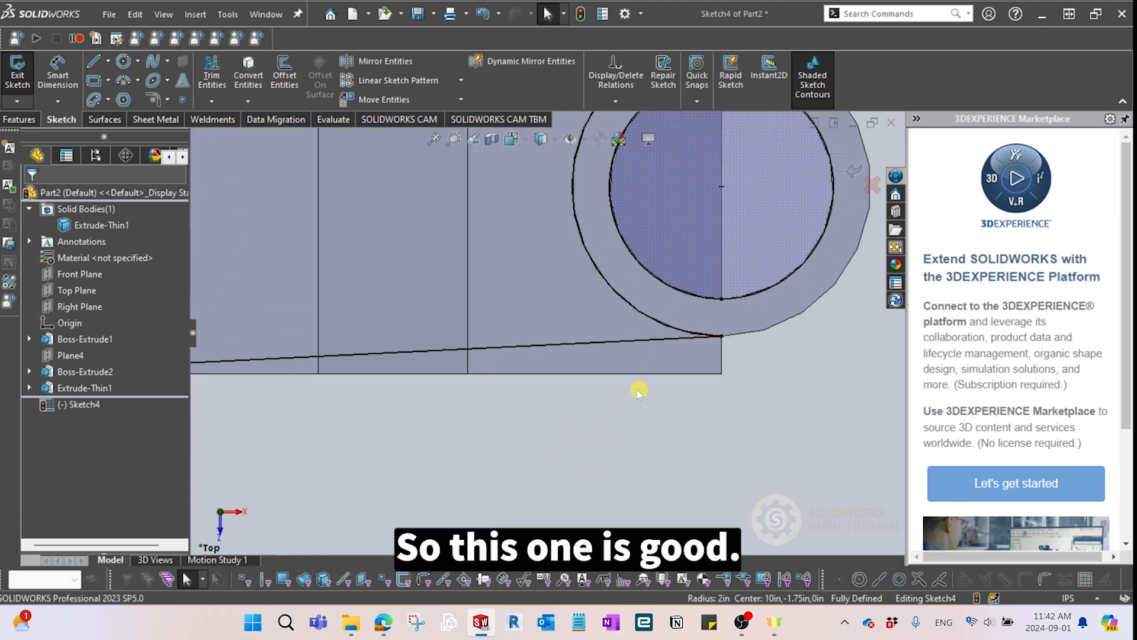
# Examine where the connecting lines meet the cylinder arcs at the lower corners of the web profile.
pyautogui.scroll(5, 621, 318)
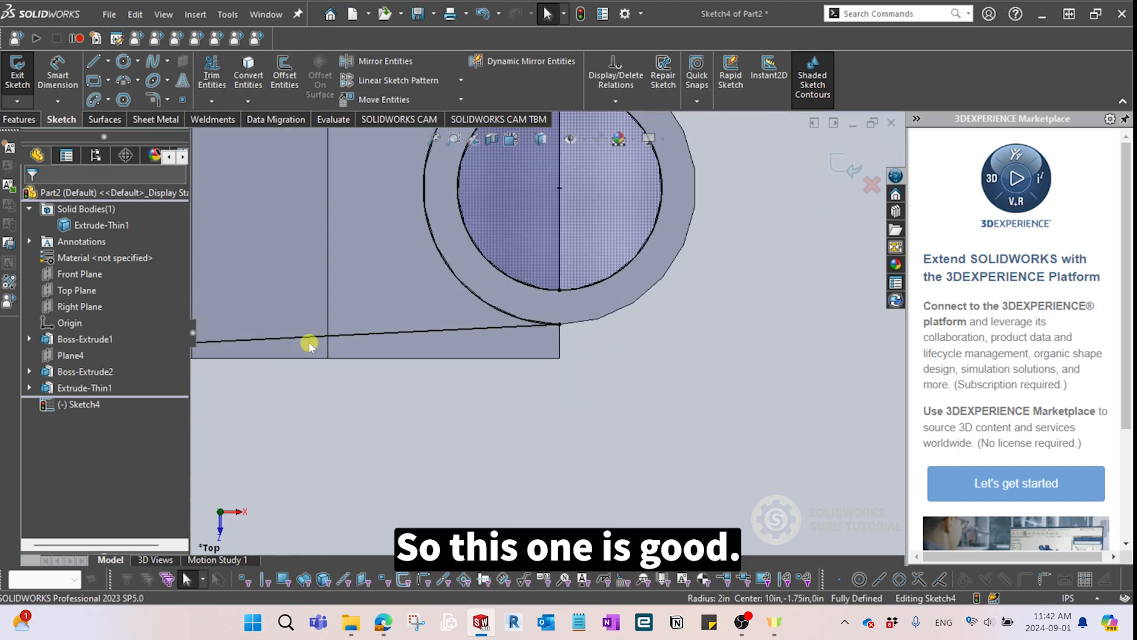
pyautogui.scroll(-3, 316, 346)
pyautogui.scroll(-2, 300, 329)
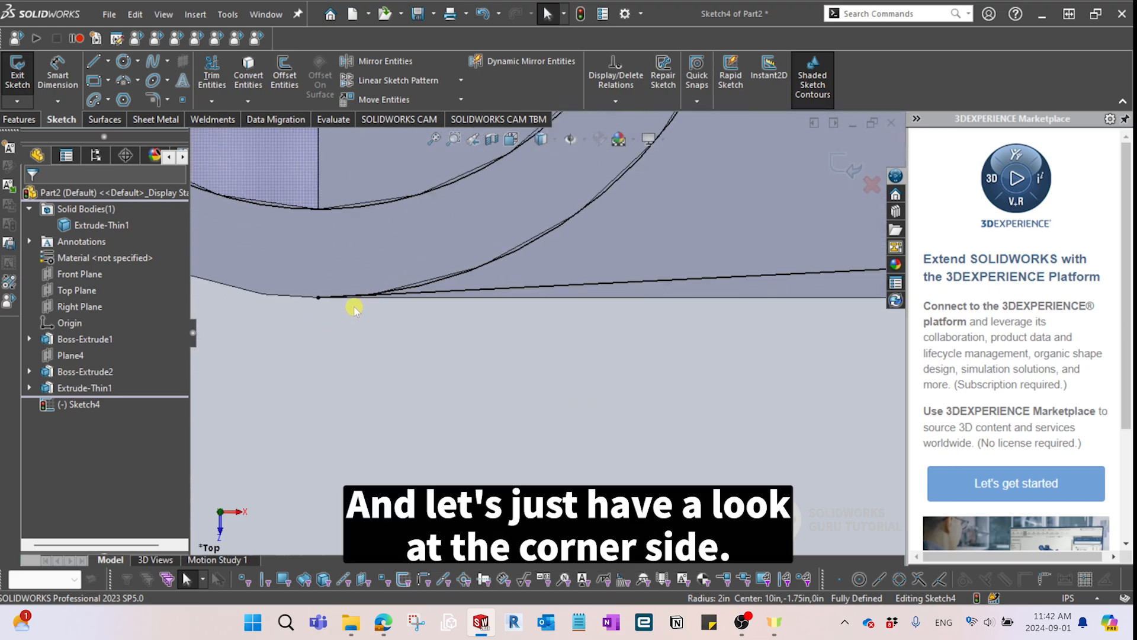
pyautogui.scroll(5, 553, 233)
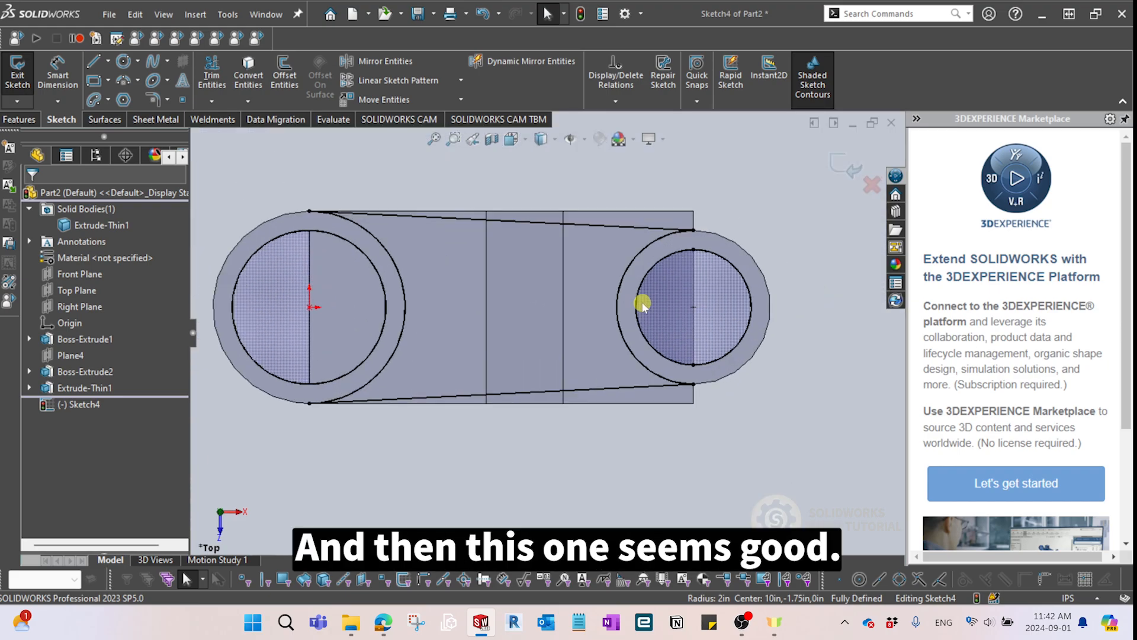
pyautogui.moveTo(486, 356)
pyautogui.mouseDown(button='middle')
pyautogui.moveTo(427, 274)
pyautogui.moveTo(481, 328)
pyautogui.moveTo(490, 355)
pyautogui.moveTo(556, 355)
pyautogui.moveTo(546, 322)
pyautogui.moveTo(472, 326)
pyautogui.mouseUp(button='middle')
pyautogui.scroll(-2, 440, 278)
pyautogui.moveTo(539, 376)
pyautogui.mouseDown(button='middle')
pyautogui.moveTo(527, 359)
pyautogui.moveTo(541, 376)
pyautogui.mouseUp(button='middle')
# Start an Extruded Cut using both cylinder bore circles and the web region between the cylinders as contours.
pyautogui.click(20, 120)
pyautogui.click(214, 77)
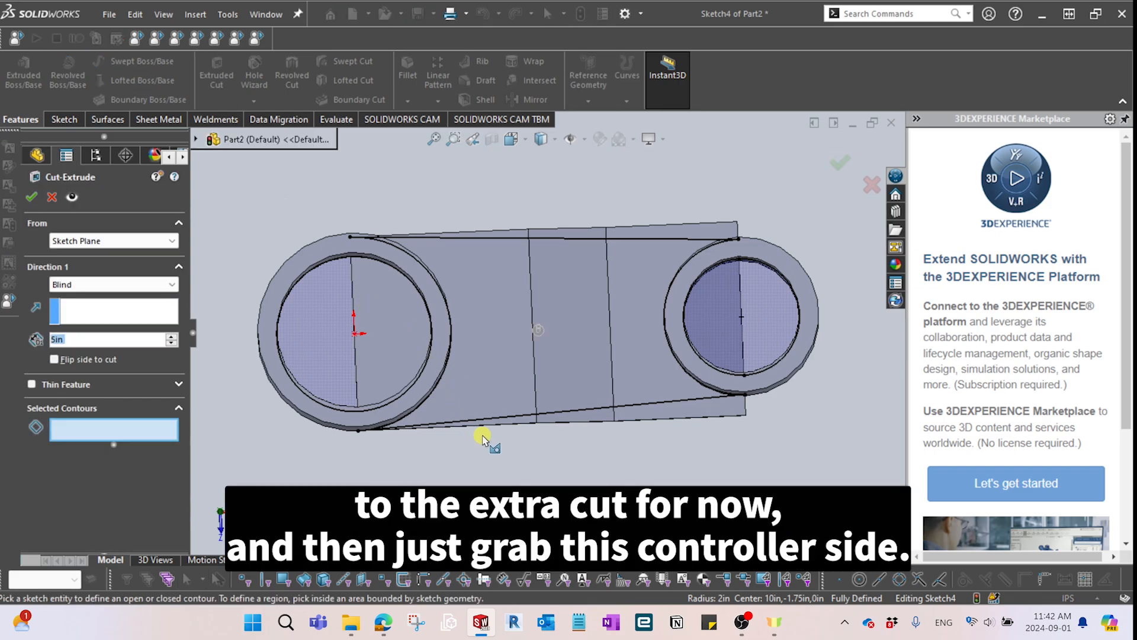
pyautogui.click(394, 323)
pyautogui.scroll(1, 496, 451)
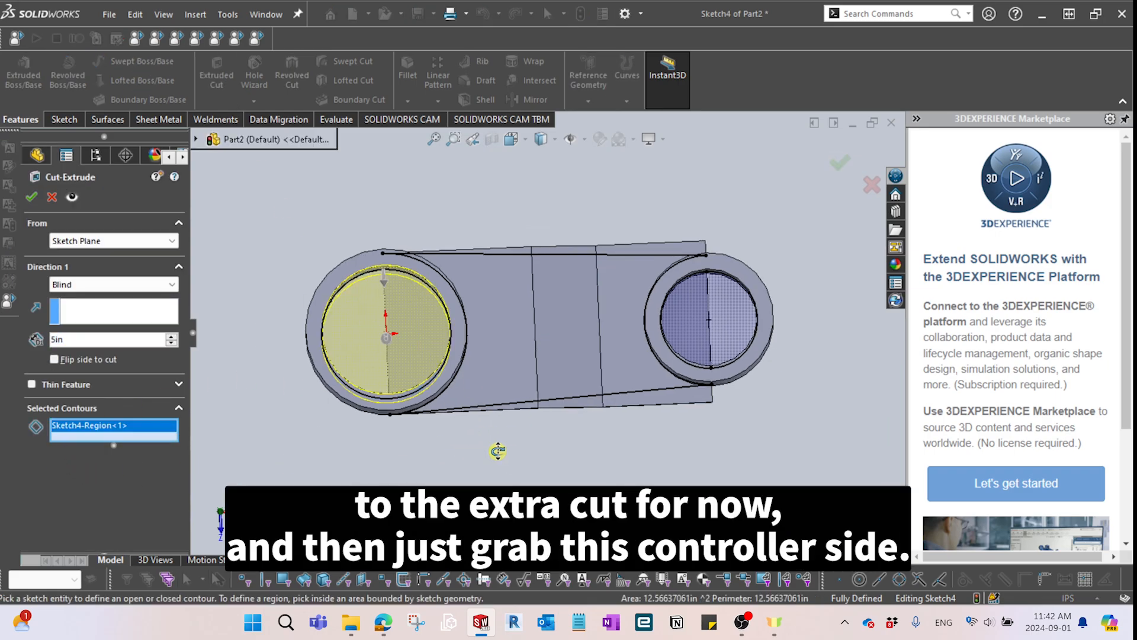
pyautogui.moveTo(498, 449); pyautogui.dragTo(488, 454, button='middle')
pyautogui.click(699, 339)
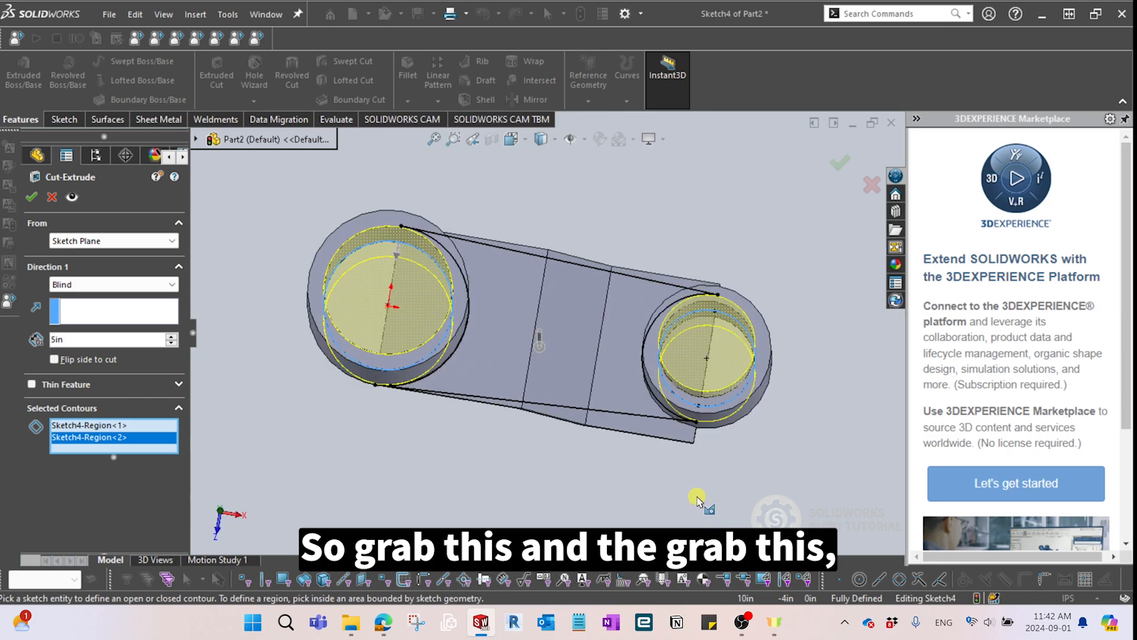
pyautogui.click(530, 324)
# Try cutting the three selected regions Through All - Both, keeping all resulting bodies.
pyautogui.moveTo(577, 373); pyautogui.dragTo(557, 290, button='middle')
pyautogui.click(89, 285)
pyautogui.click(86, 317)
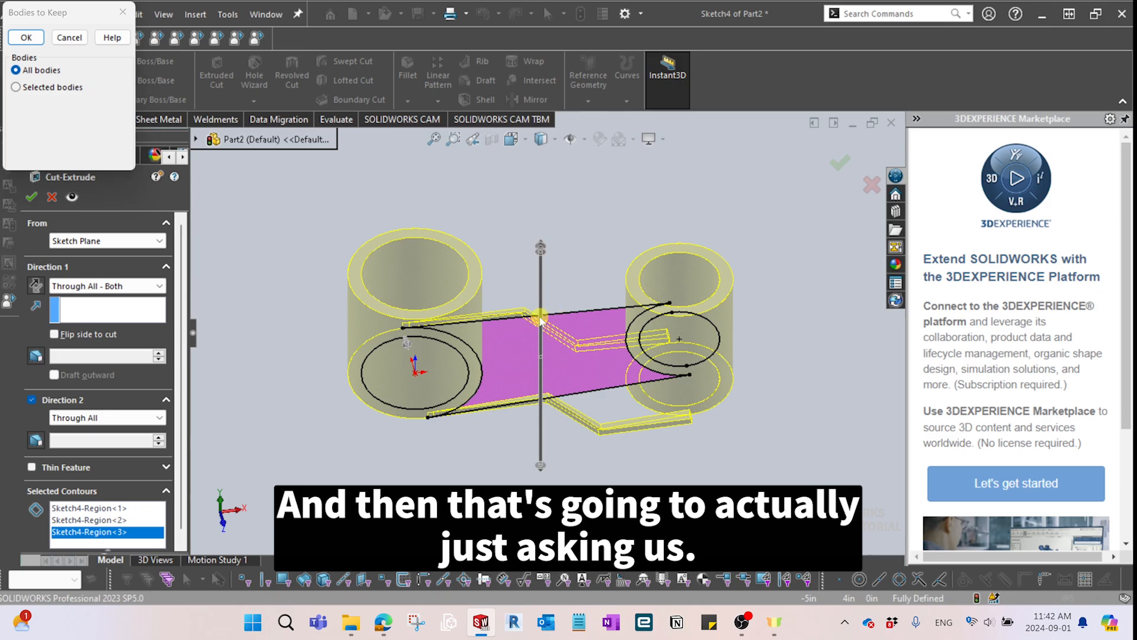
pyautogui.click(35, 40)
# Delete the three-region cut feature while keeping its profile sketch.
pyautogui.moveTo(596, 464); pyautogui.dragTo(572, 273, button='middle')
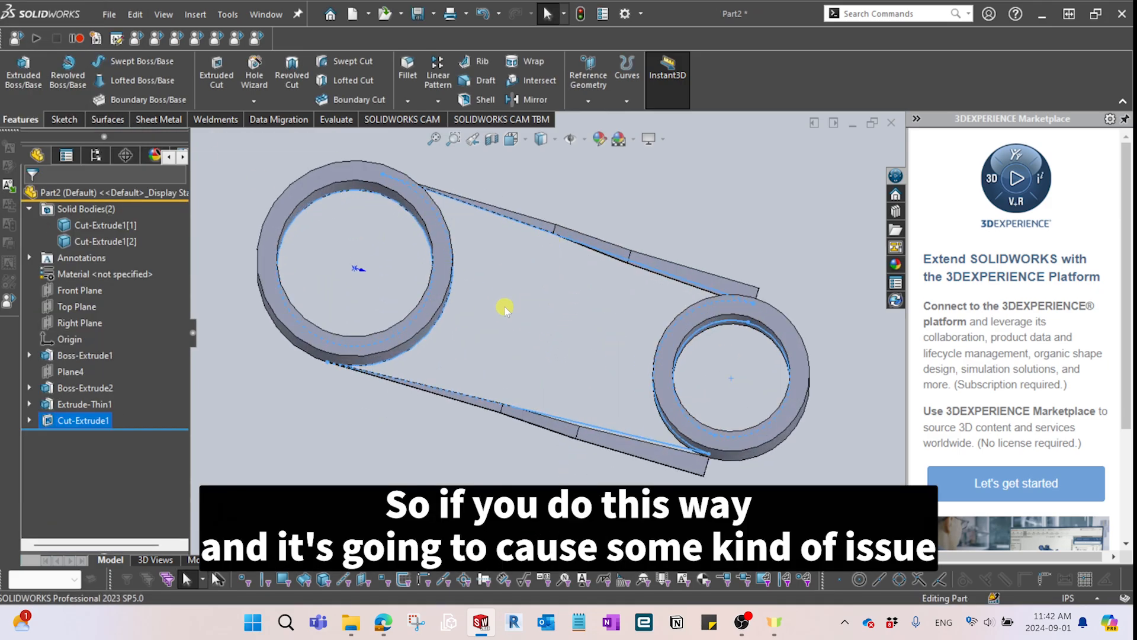
pyautogui.scroll(-2, 571, 304)
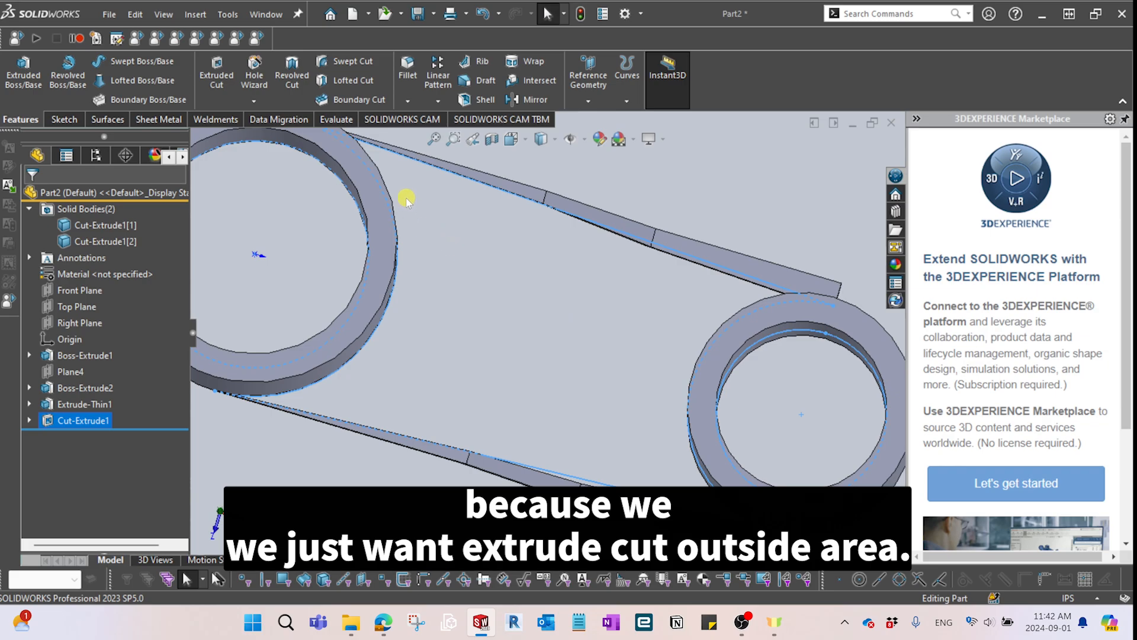
pyautogui.scroll(3, 327, 432)
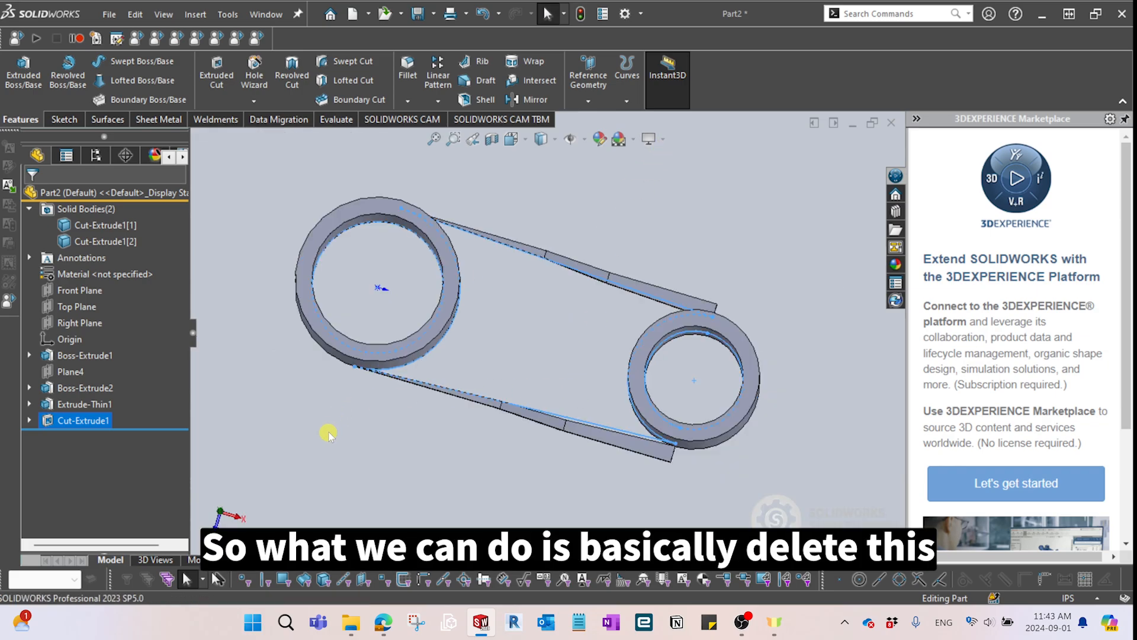
pyautogui.click(61, 421)
pyautogui.press('Delete')
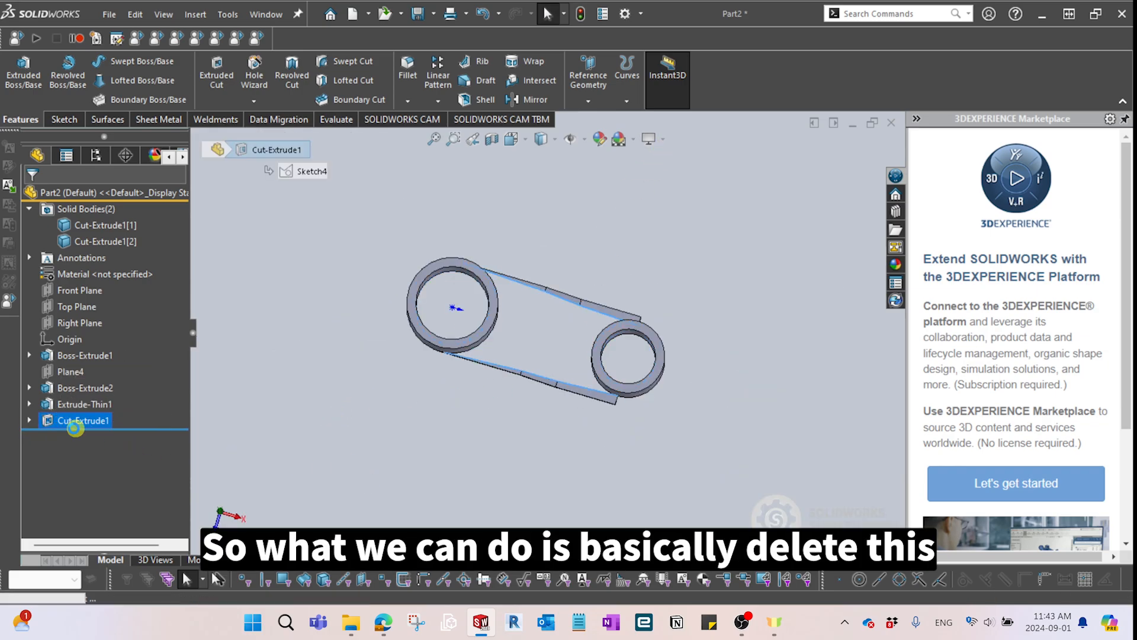
# Cut the two inner bore circles of the existing profile sketch Through All - Both to clear the web from both cylinders.
pyautogui.click(65, 405)
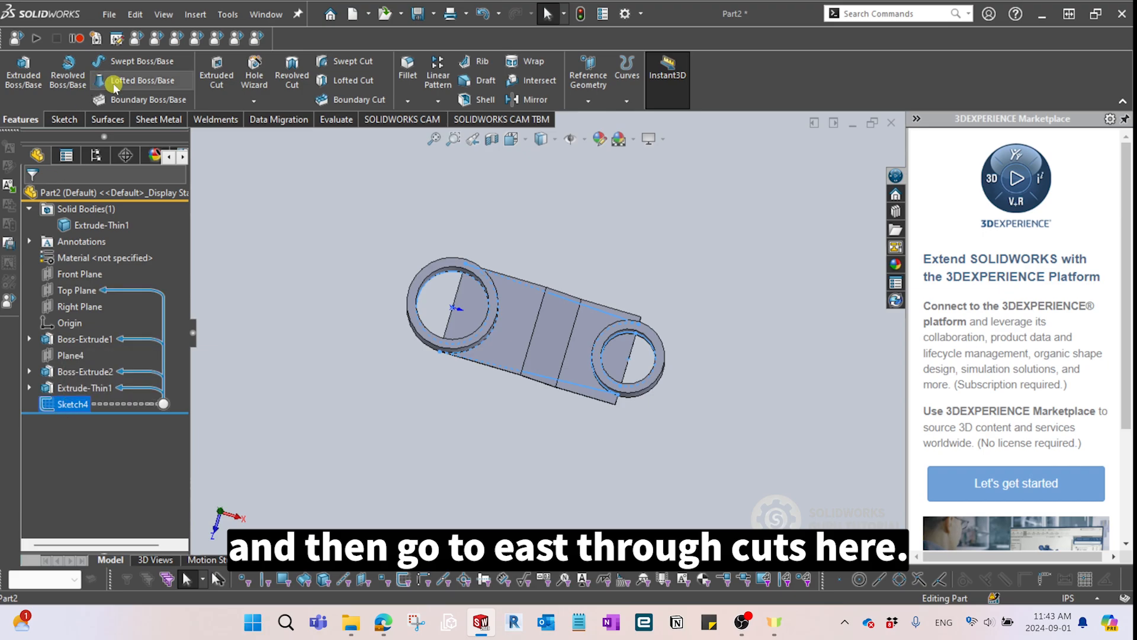
pyautogui.click(217, 74)
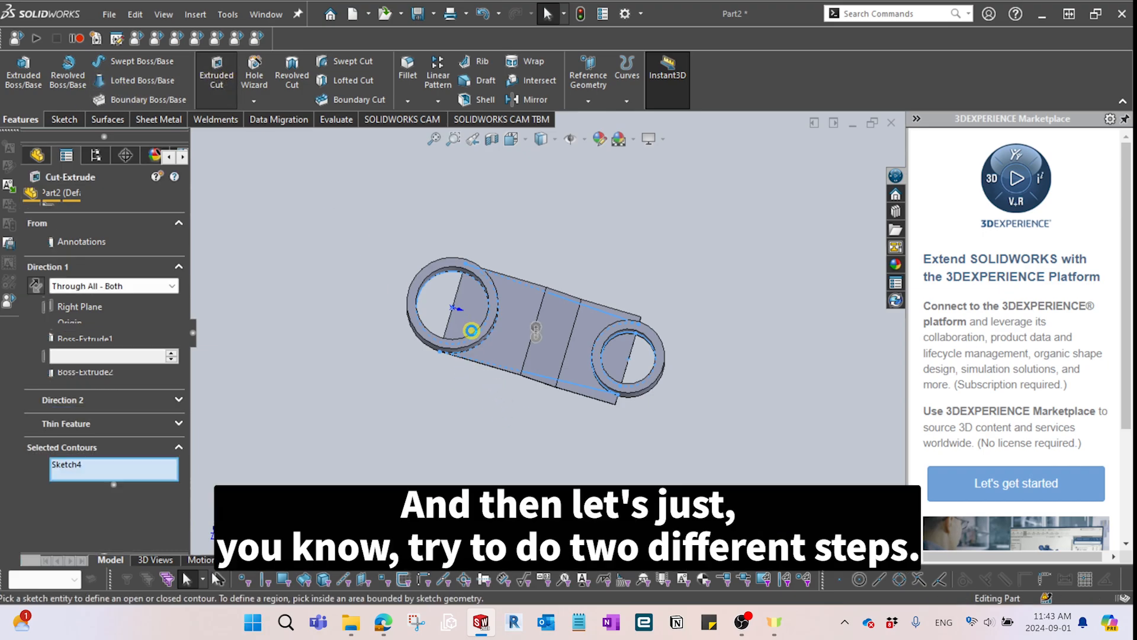
pyautogui.scroll(-2, 520, 346)
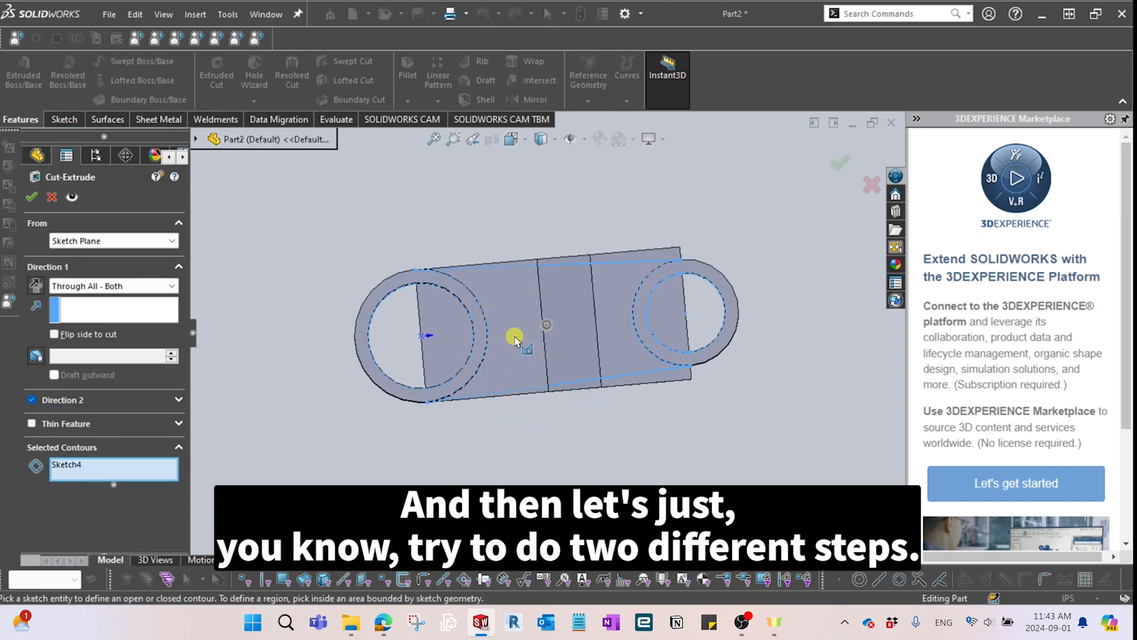
pyautogui.click(466, 334)
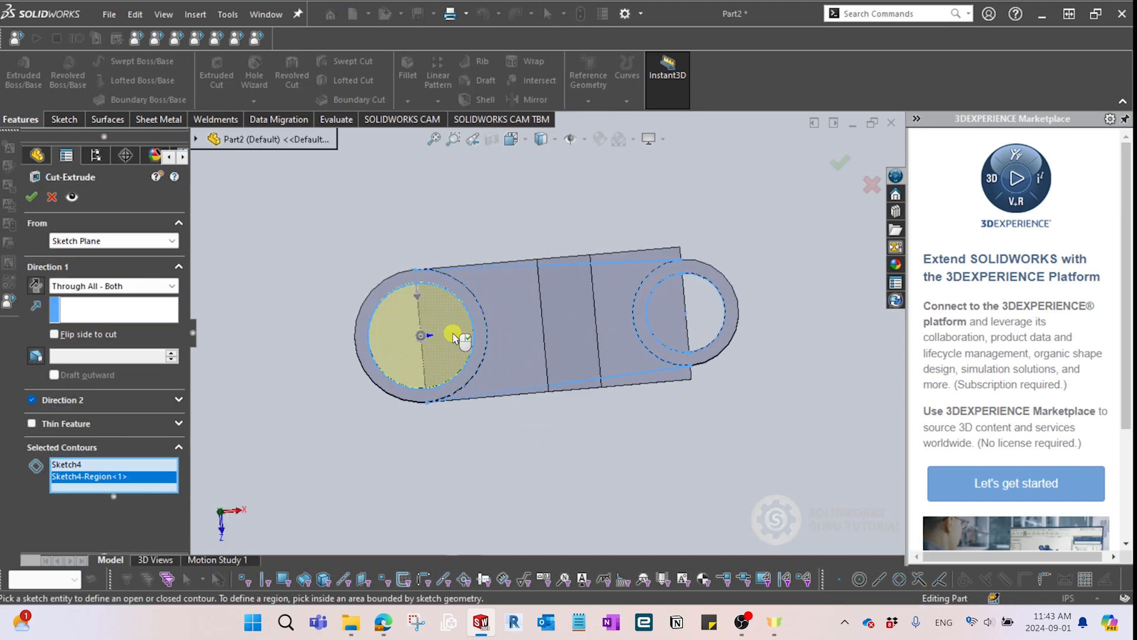
pyautogui.click(685, 314)
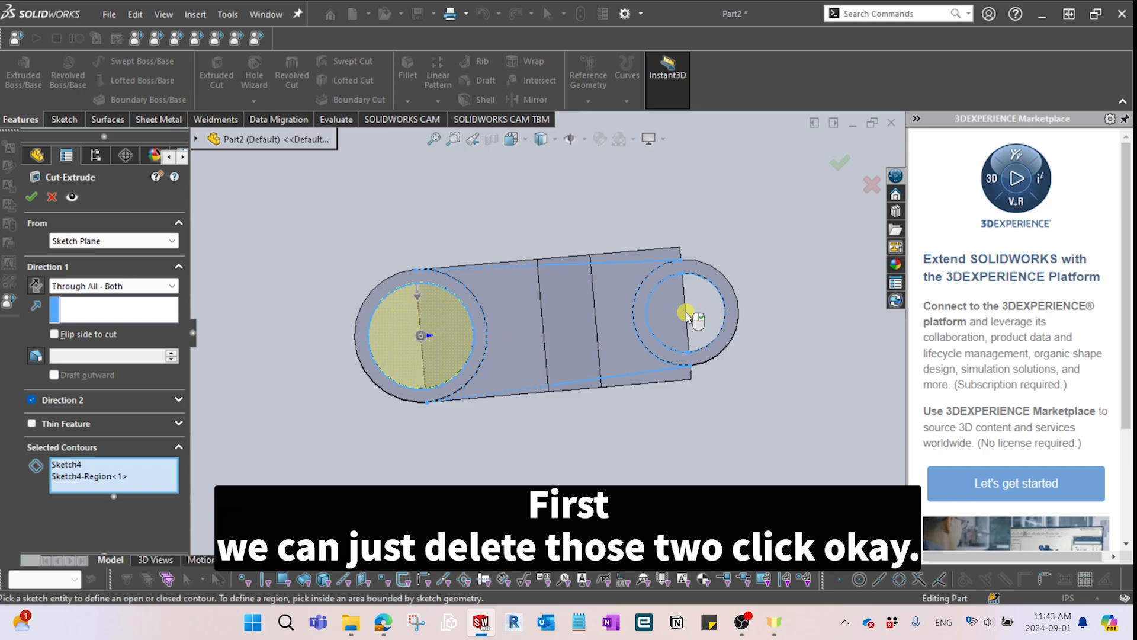
pyautogui.click(851, 164)
pyautogui.moveTo(599, 510); pyautogui.dragTo(441, 244, button='middle')
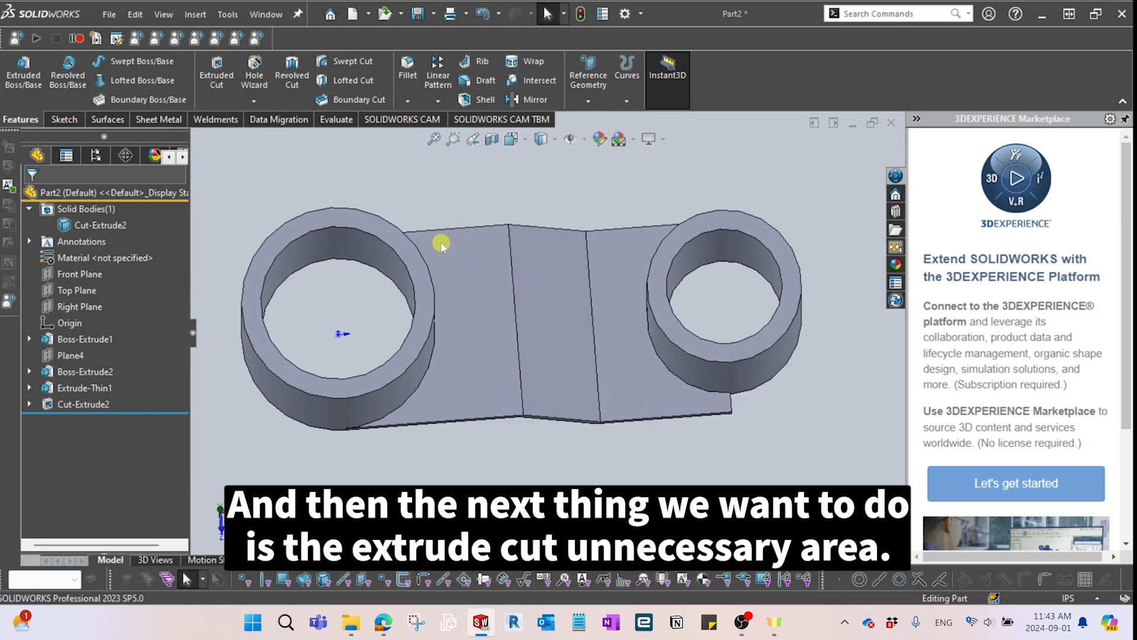
pyautogui.scroll(3, 551, 332)
pyautogui.moveTo(533, 352); pyautogui.dragTo(468, 373, button='middle')
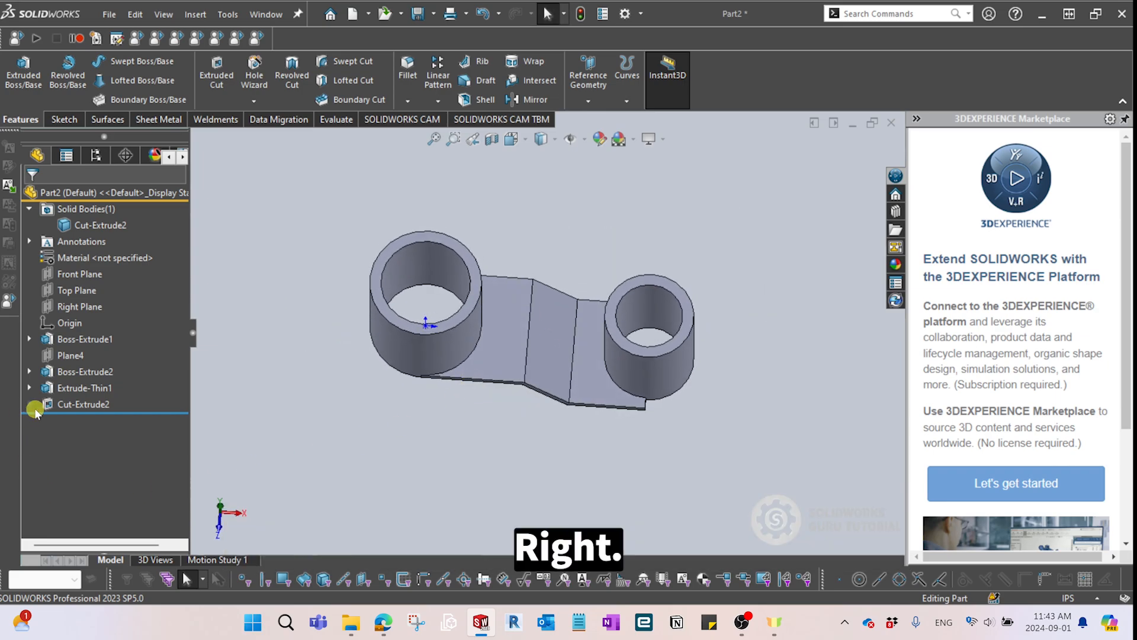
# Start a sketch on the Top Plane and show the profile sketch used by the bore cut.
pyautogui.click(83, 290)
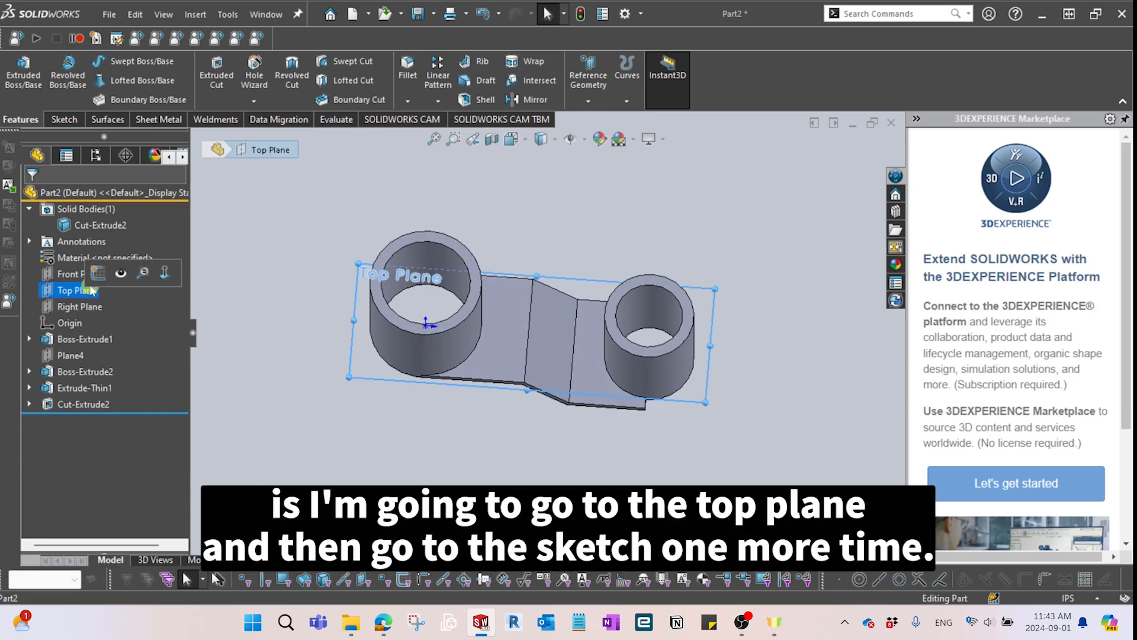
pyautogui.click(98, 272)
pyautogui.click(35, 405)
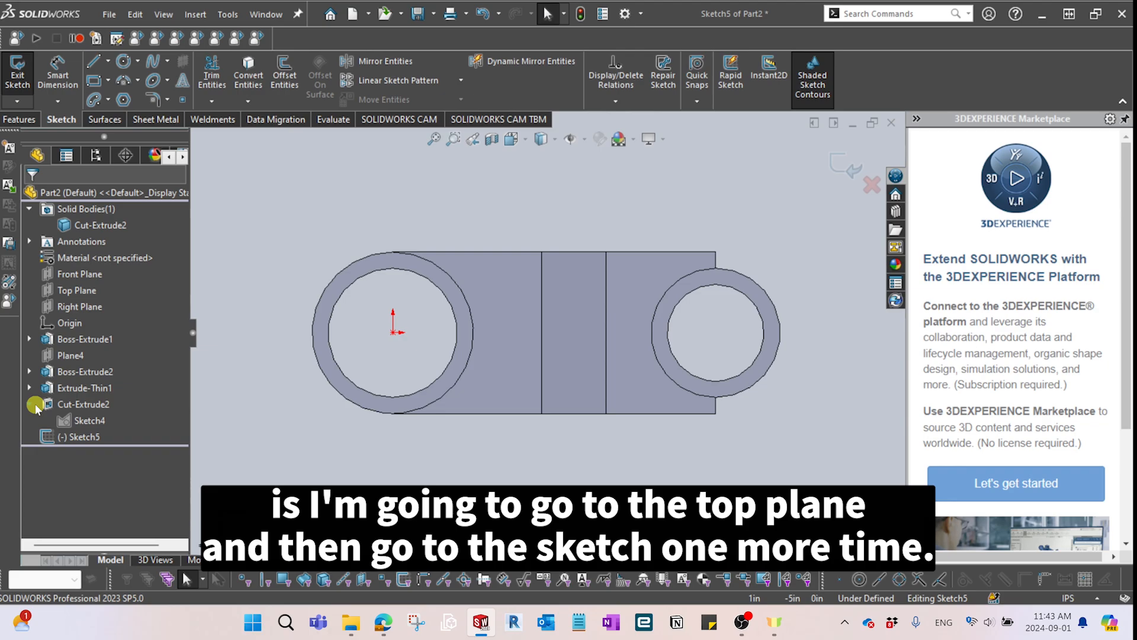
pyautogui.click(81, 422)
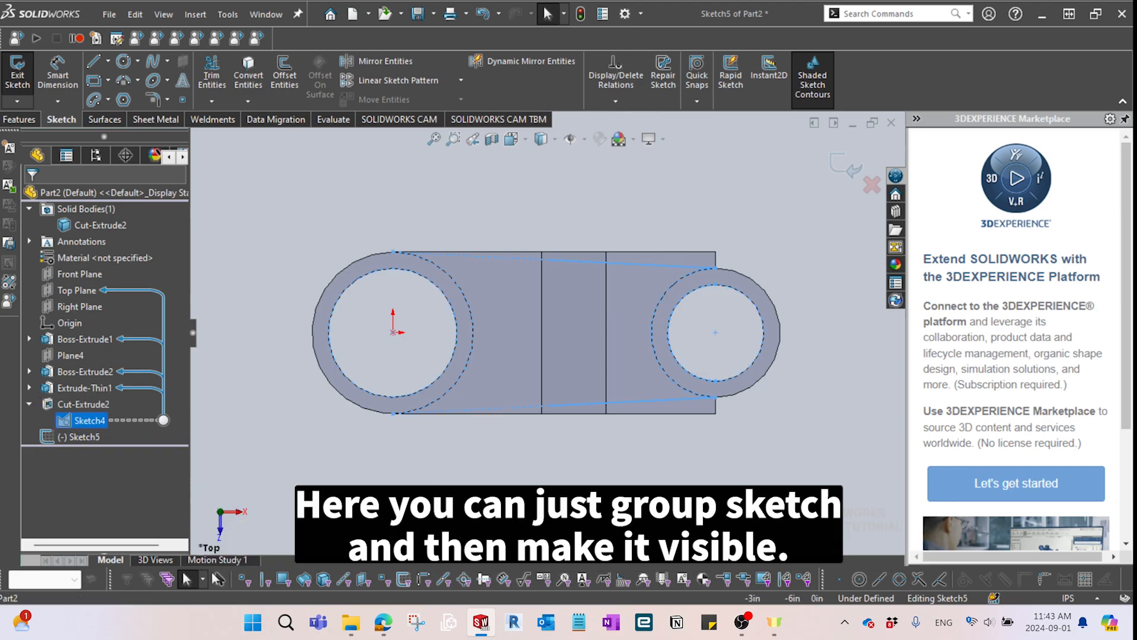
pyautogui.click(265, 479)
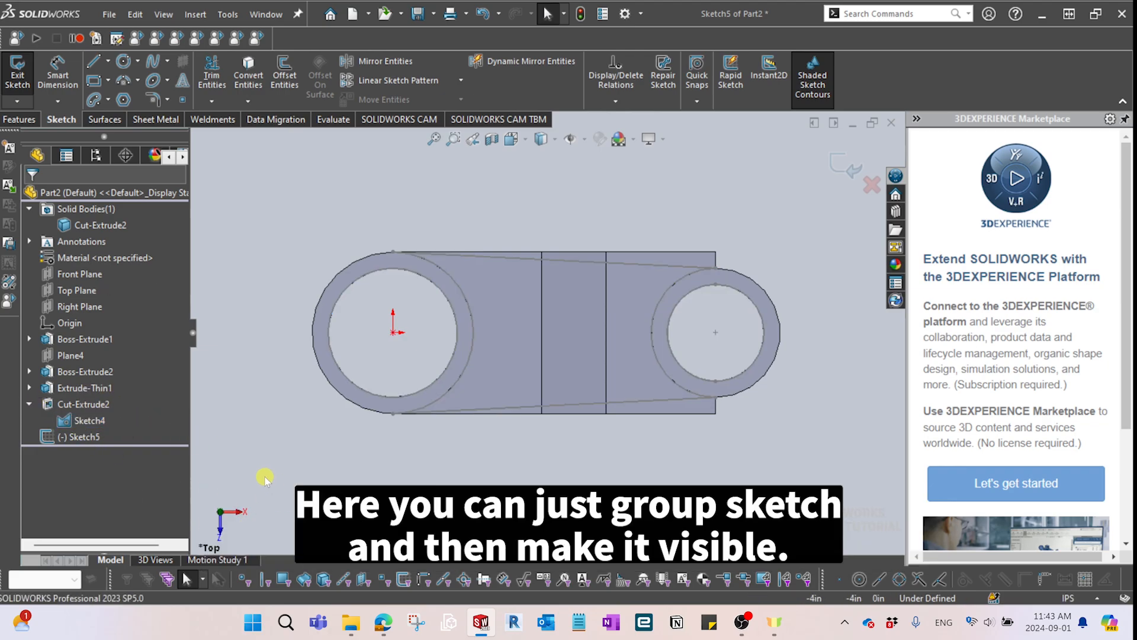
# Select the closed chain of lines and arcs outlining the web and convert it into sketch entities.
pyautogui.scroll(-3, 578, 266)
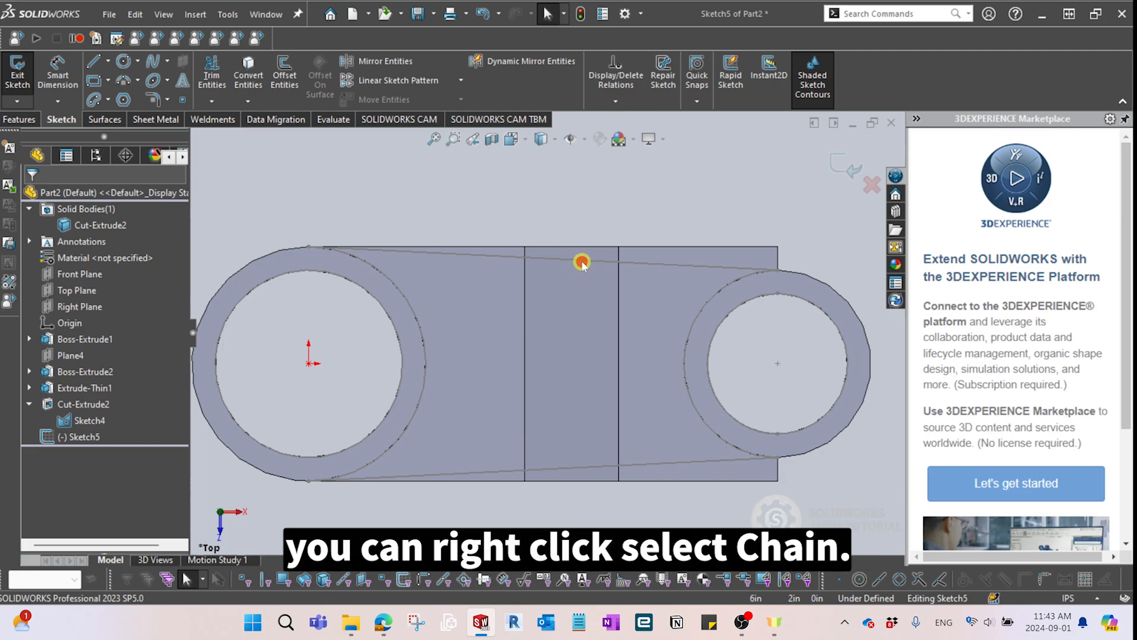
pyautogui.rightClick(583, 262)
pyautogui.click(605, 274)
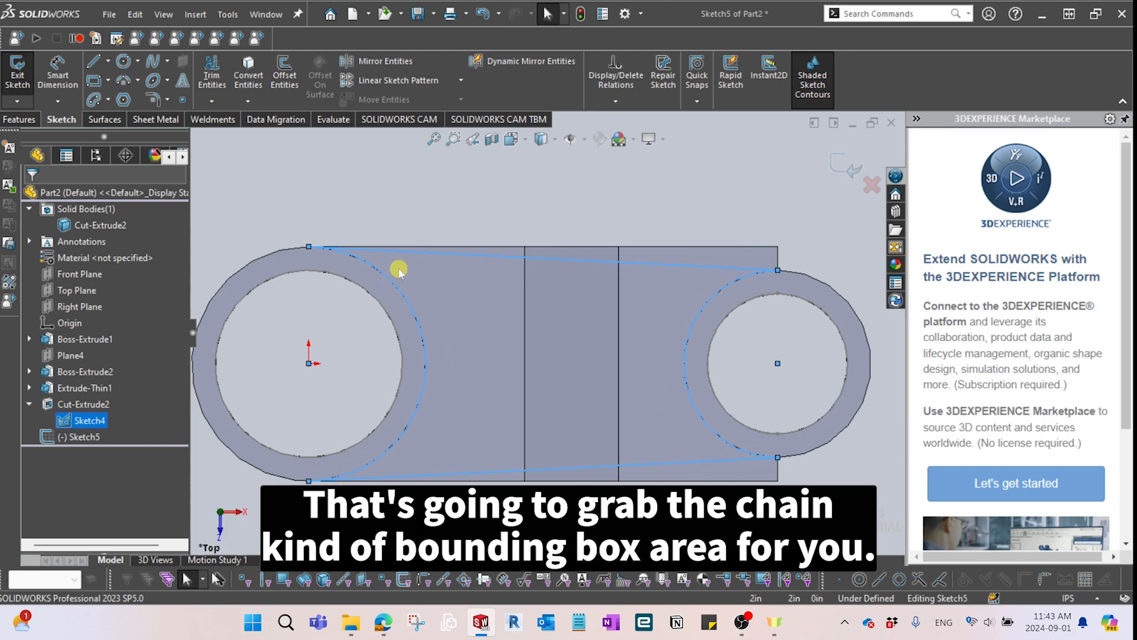
pyautogui.click(248, 85)
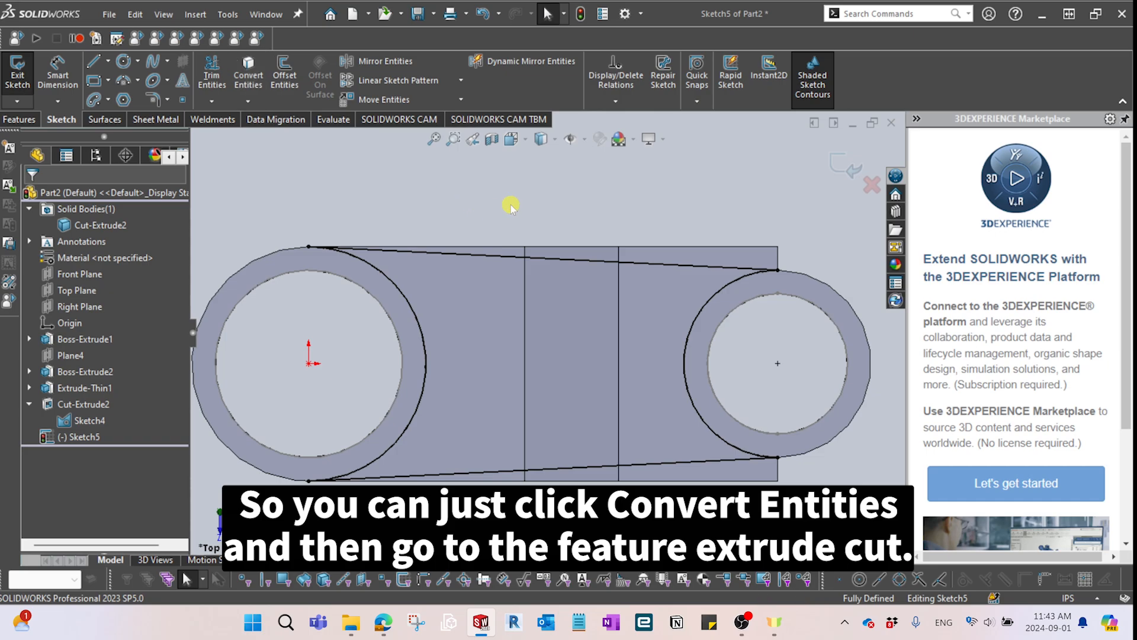
# Try an Extruded Cut of the web outline region, Through All - Both, with Flip side to cut enabled.
pyautogui.click(20, 121)
pyautogui.click(214, 83)
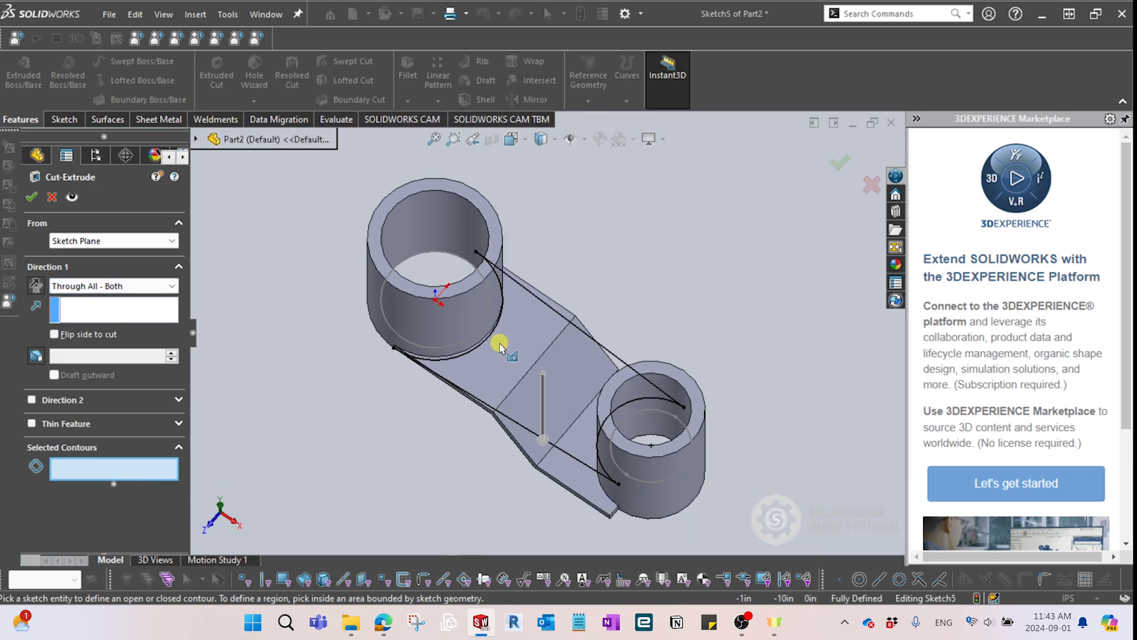
pyautogui.click(527, 363)
pyautogui.moveTo(548, 384); pyautogui.dragTo(575, 377, button='middle')
pyautogui.scroll(-3, 486, 332)
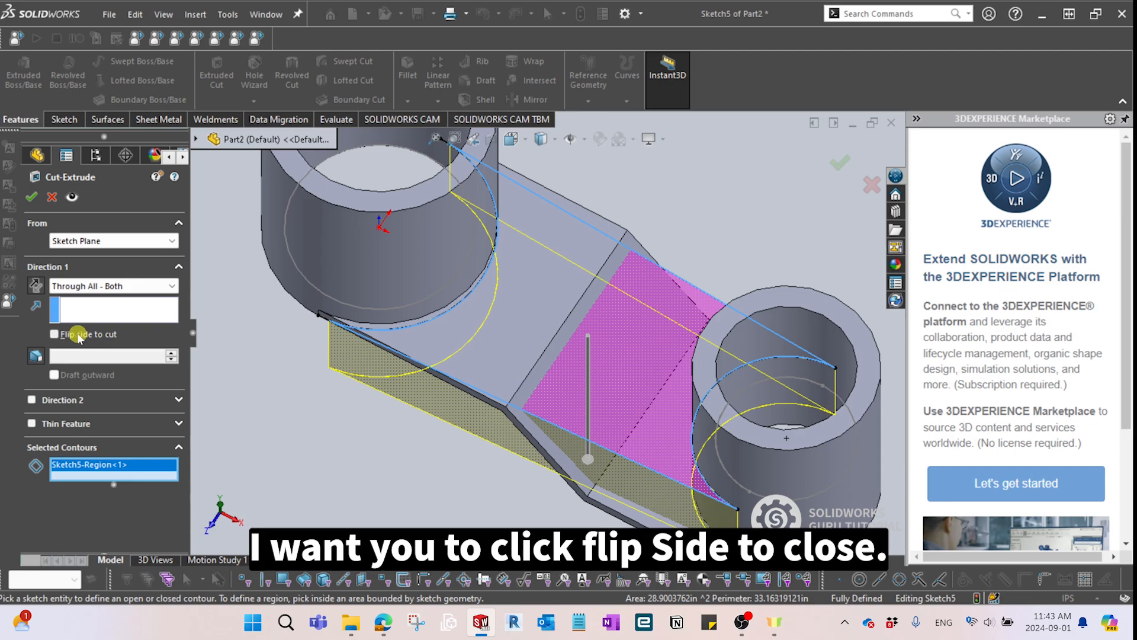
pyautogui.scroll(3, 554, 444)
pyautogui.moveTo(557, 410); pyautogui.dragTo(567, 423, button='middle')
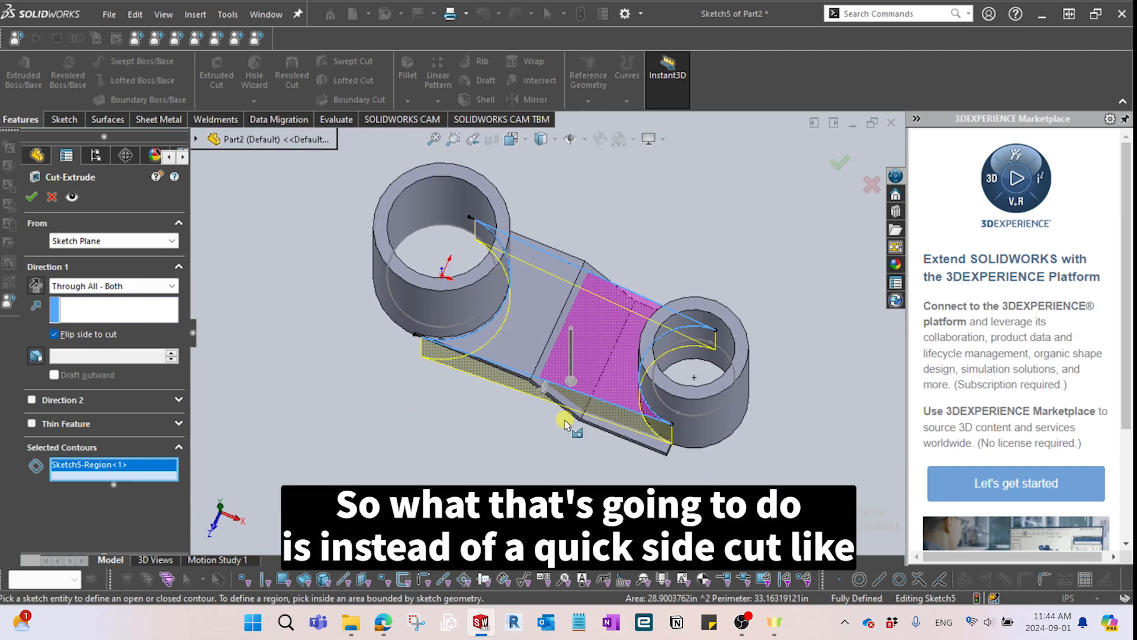
pyautogui.scroll(-3, 563, 398)
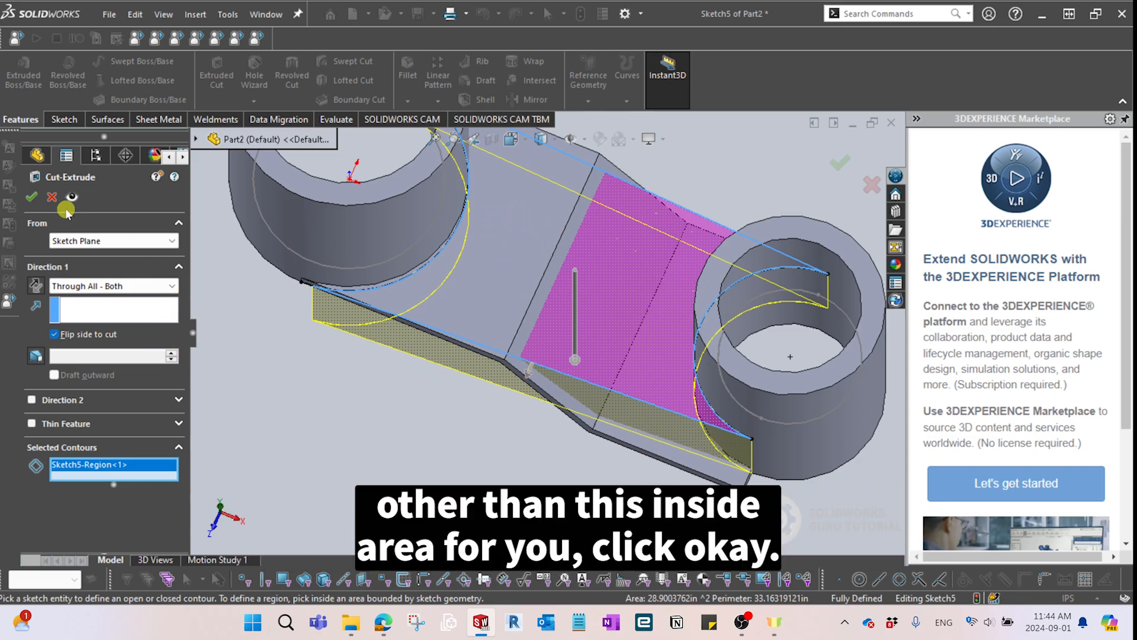
pyautogui.click(32, 197)
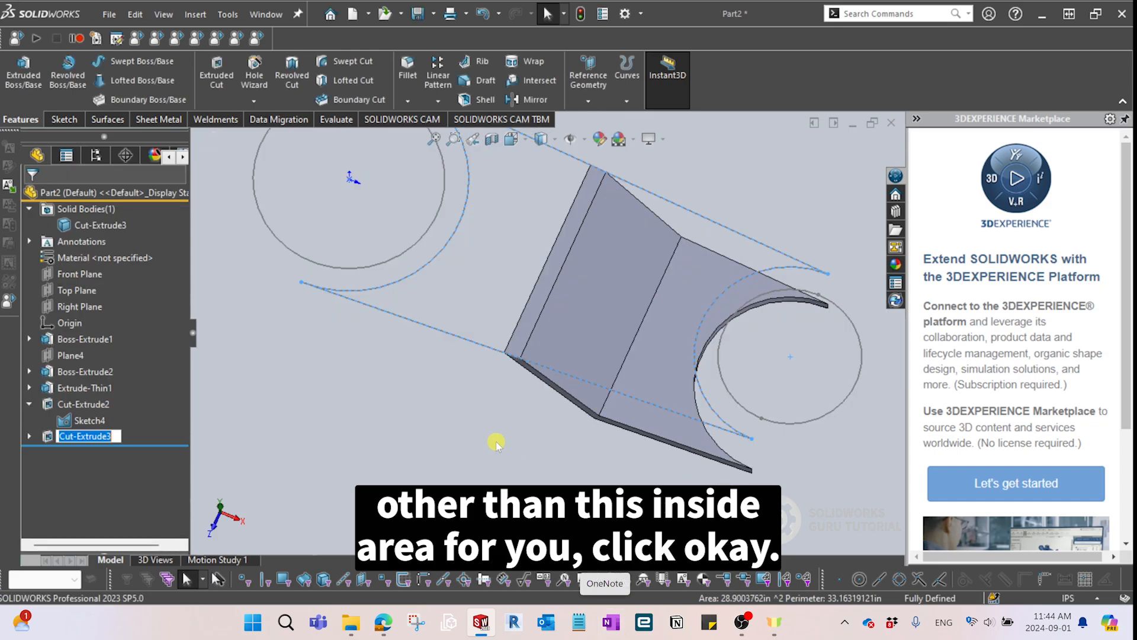
# Remove the flipped-side cut and its converted web outline sketch, and hide the bore profile sketch.
pyautogui.moveTo(555, 463); pyautogui.dragTo(575, 349, button='middle')
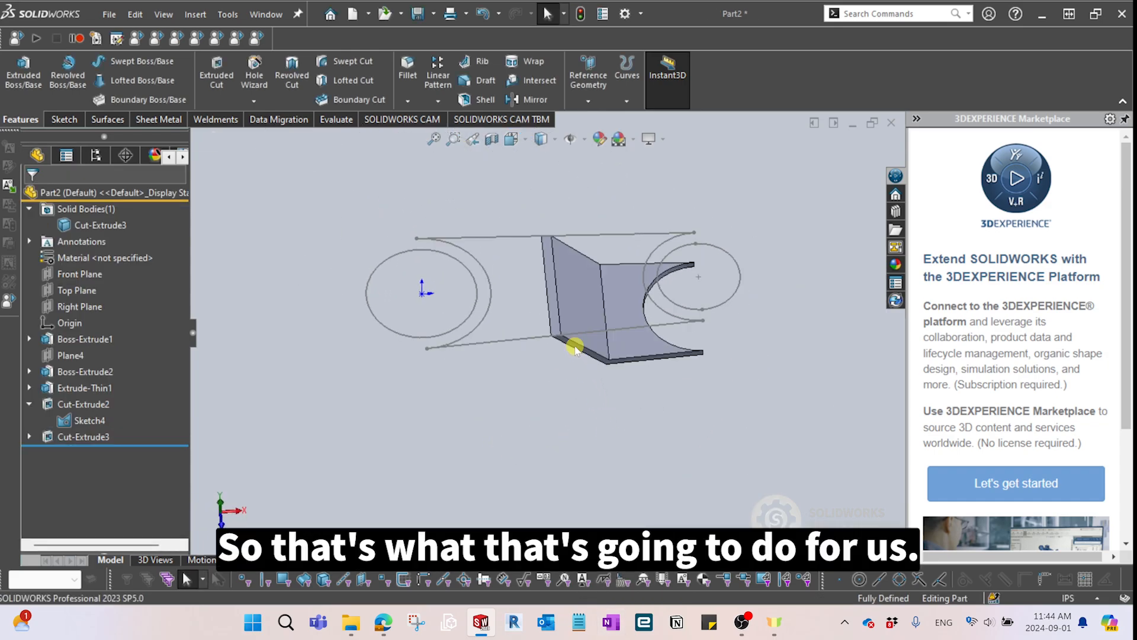
pyautogui.moveTo(584, 397); pyautogui.dragTo(564, 401, button='middle')
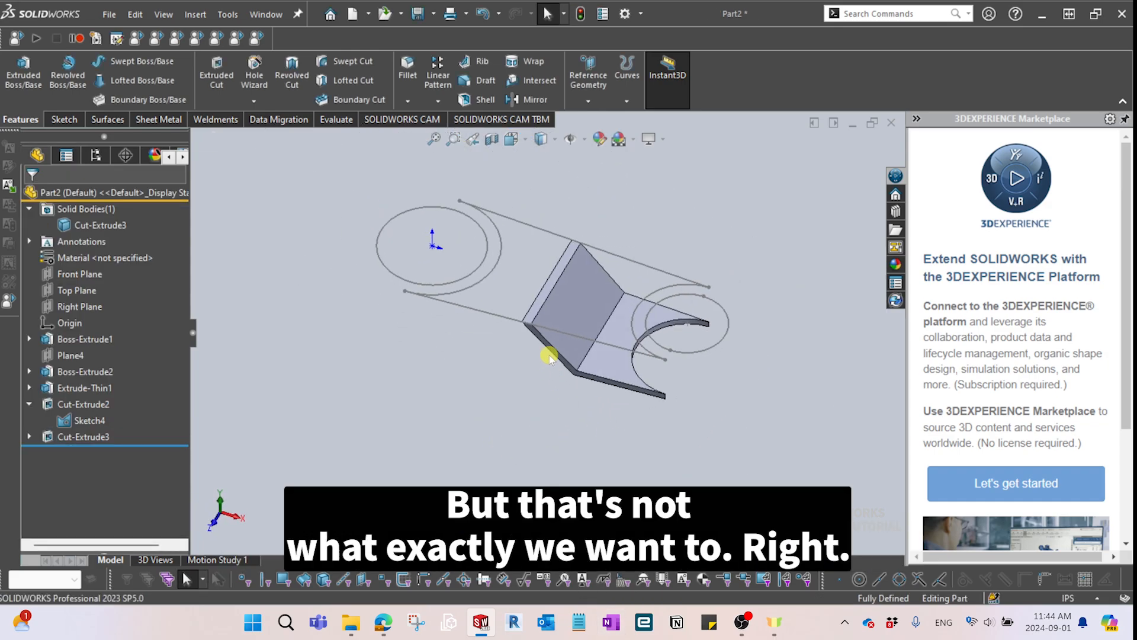
pyautogui.click(77, 437)
pyautogui.click(142, 396)
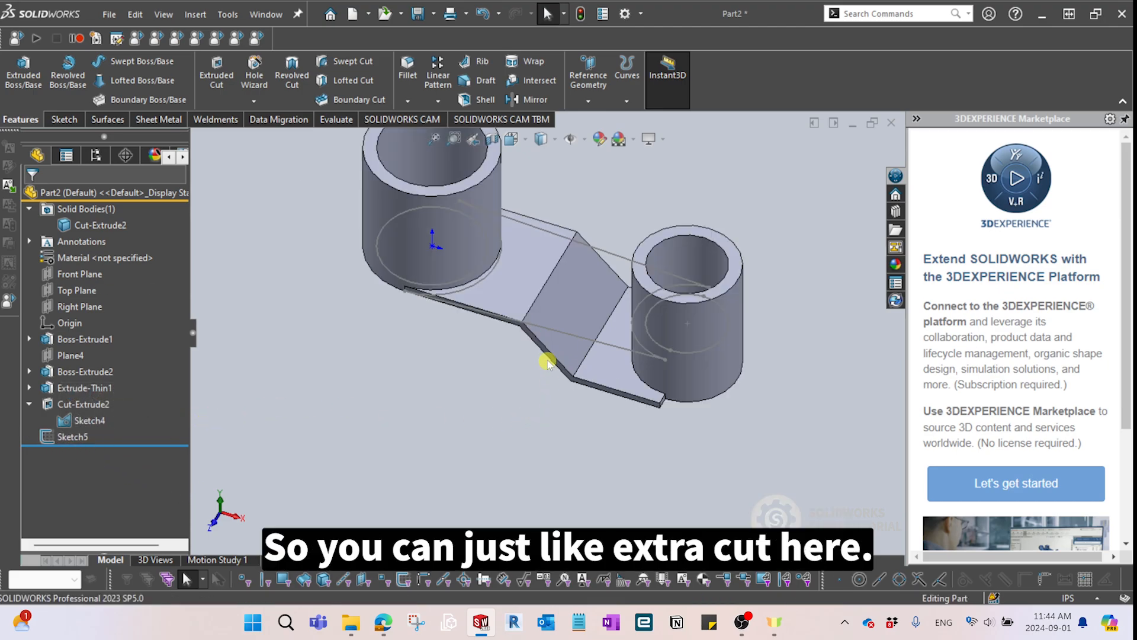
pyautogui.moveTo(545, 360)
pyautogui.mouseDown(button='middle')
pyautogui.moveTo(432, 386)
pyautogui.moveTo(577, 280)
pyautogui.mouseUp(button='middle')
pyautogui.moveTo(374, 411)
pyautogui.mouseDown(button='middle')
pyautogui.moveTo(521, 424)
pyautogui.moveTo(594, 264)
pyautogui.moveTo(620, 318)
pyautogui.moveTo(728, 310)
pyautogui.moveTo(681, 332)
pyautogui.mouseUp(button='middle')
# Start a Top Plane sketch and draw a closed four-line profile whose sloped line joins the outer edge points of both cylinders along one web side.
pyautogui.click(83, 292)
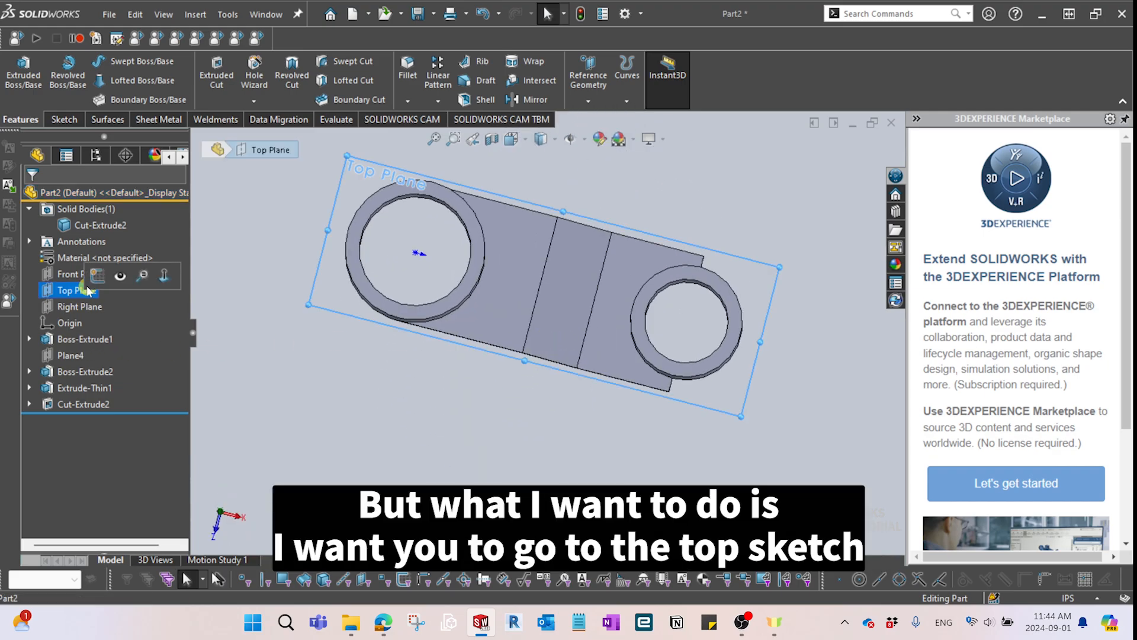
pyautogui.click(94, 277)
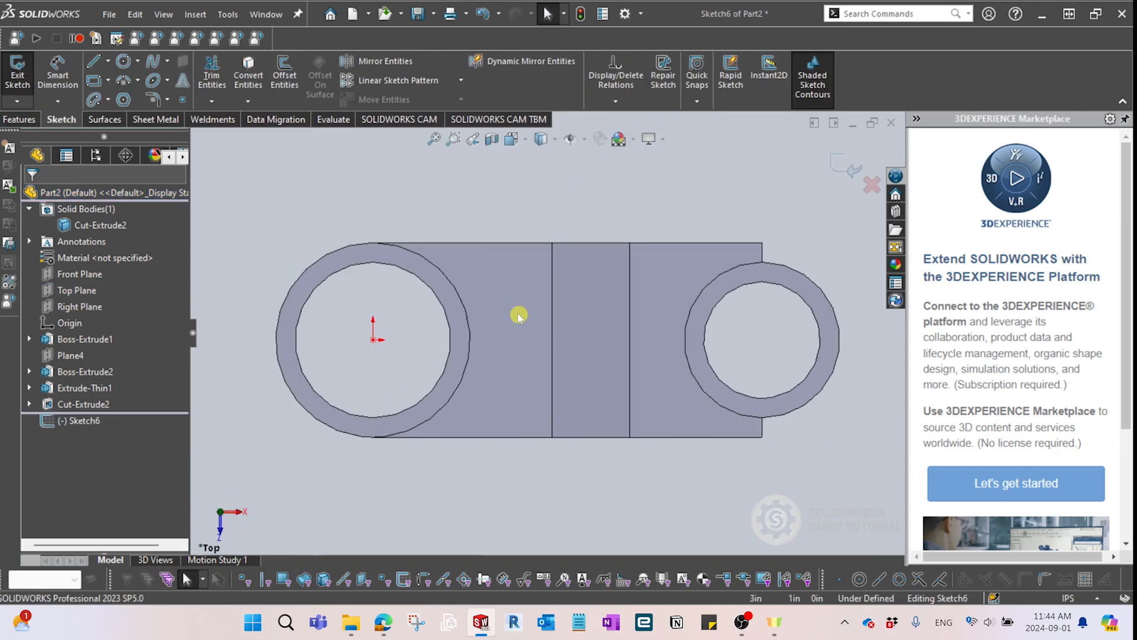
pyautogui.press('l')
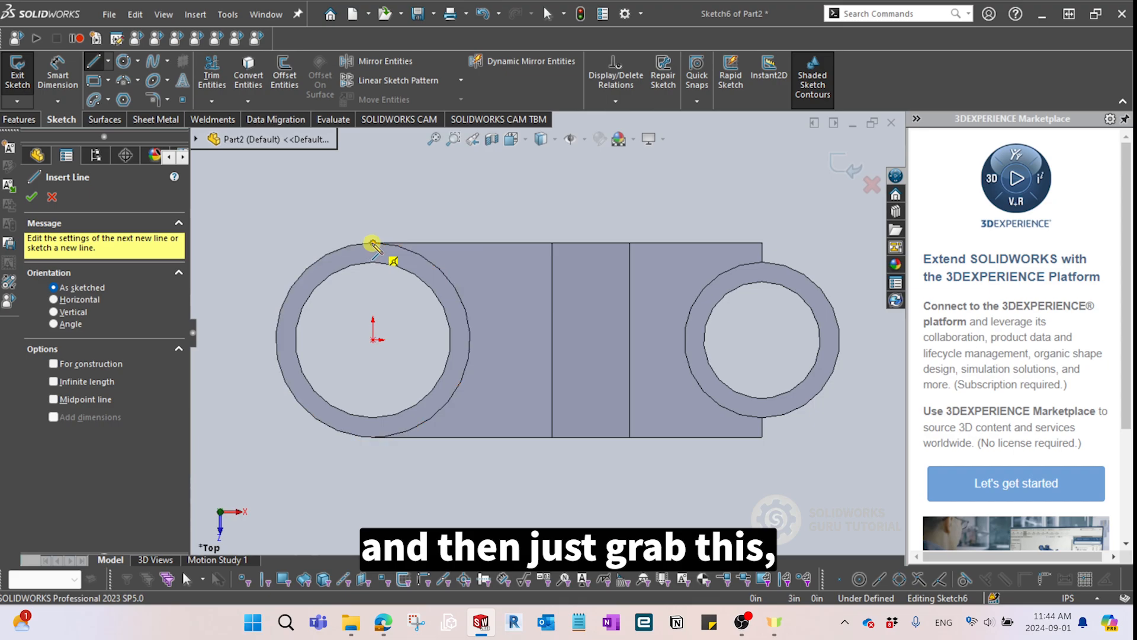
pyautogui.click(373, 244)
pyautogui.click(763, 262)
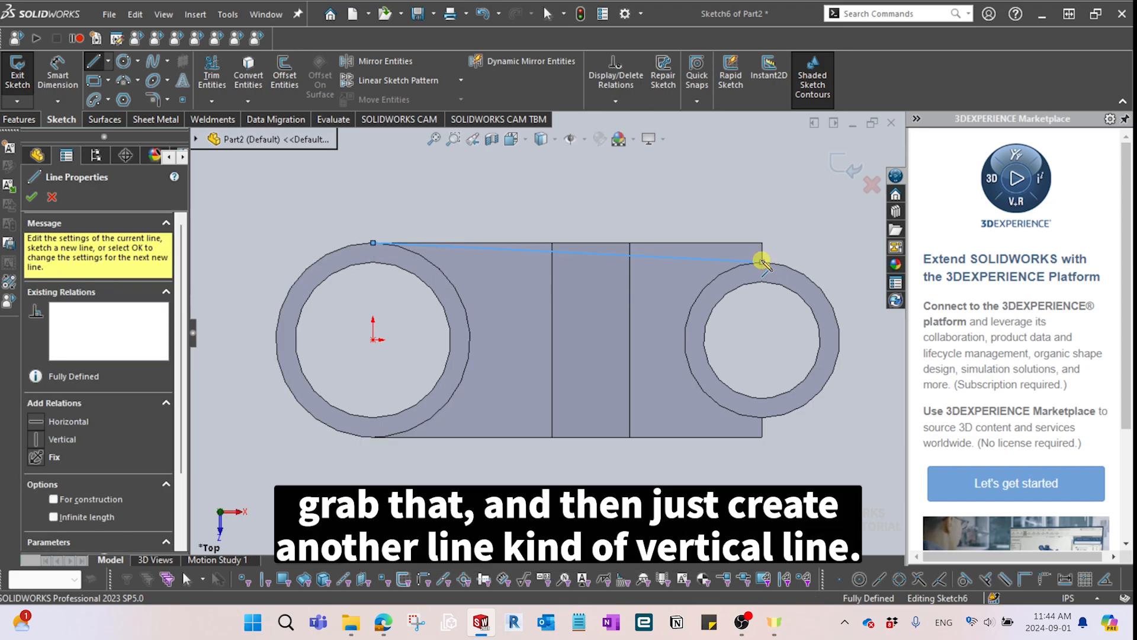
pyautogui.click(763, 196)
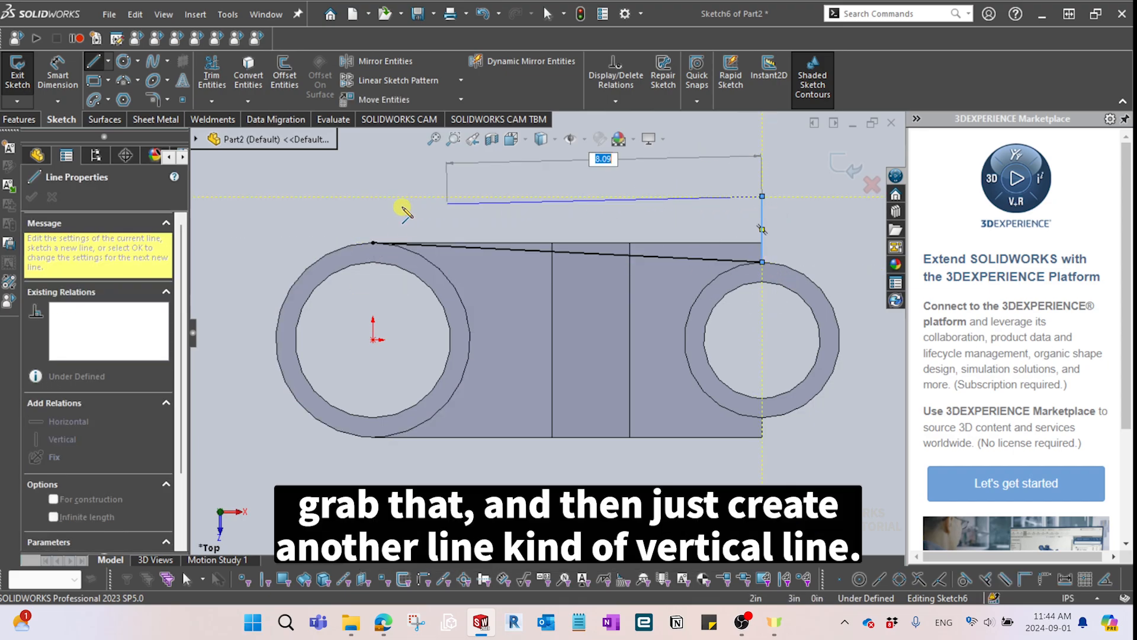
pyautogui.click(373, 196)
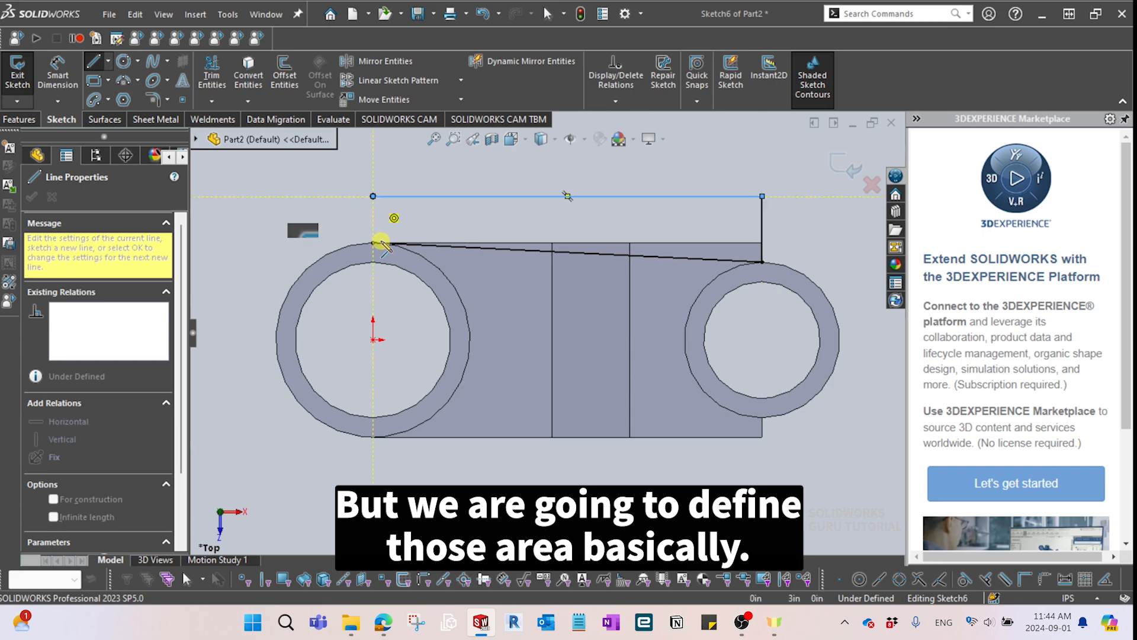
pyautogui.click(373, 244)
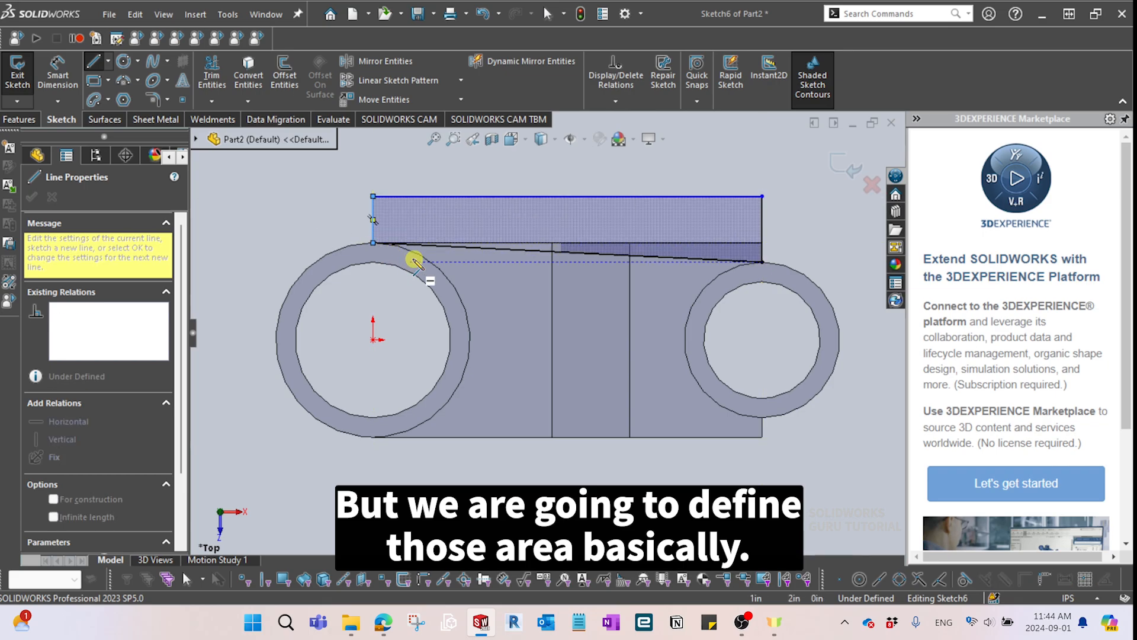
# Dimension the profile's vertical line at the small cylinder to 1.50 in.
pyautogui.scroll(-1, 745, 242)
pyautogui.moveTo(735, 244); pyautogui.dragTo(760, 224, button='right')
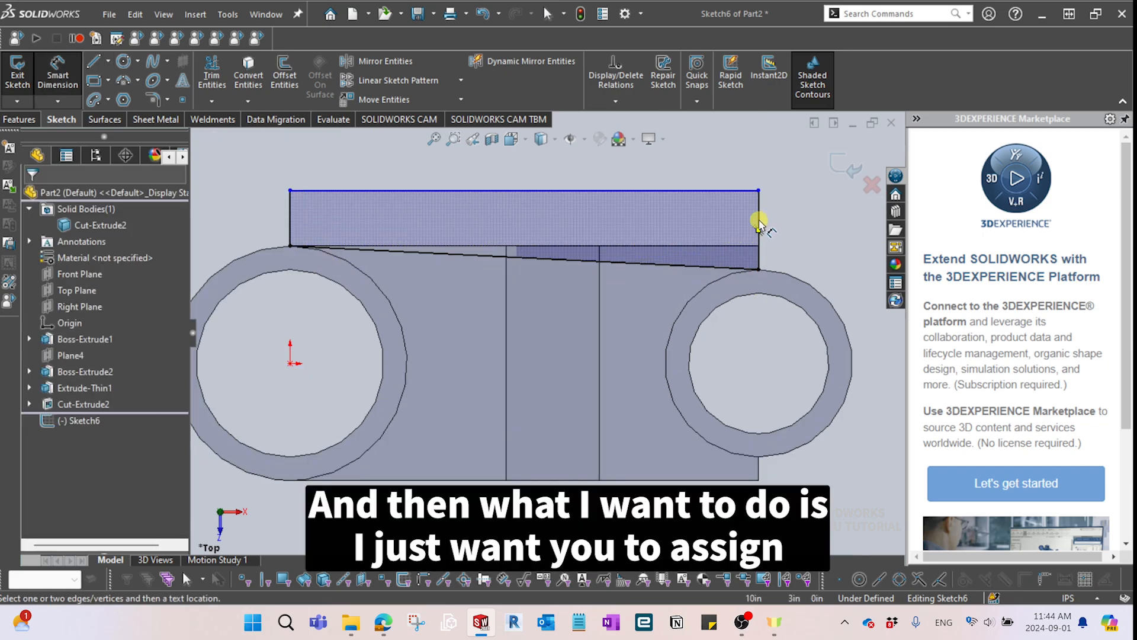
pyautogui.click(759, 221)
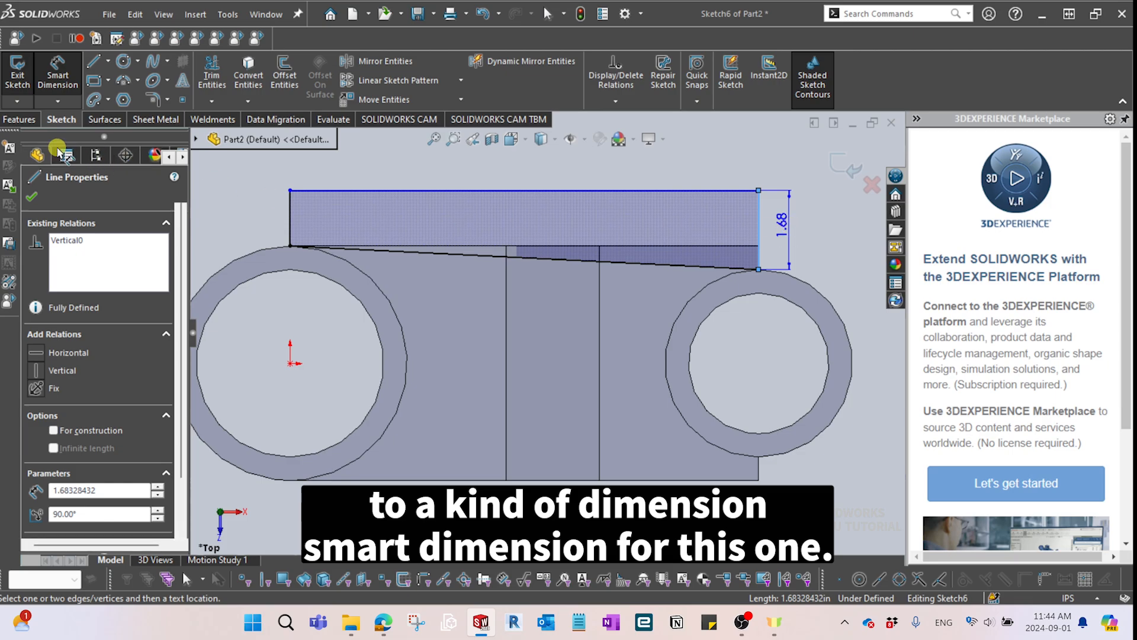
pyautogui.click(67, 83)
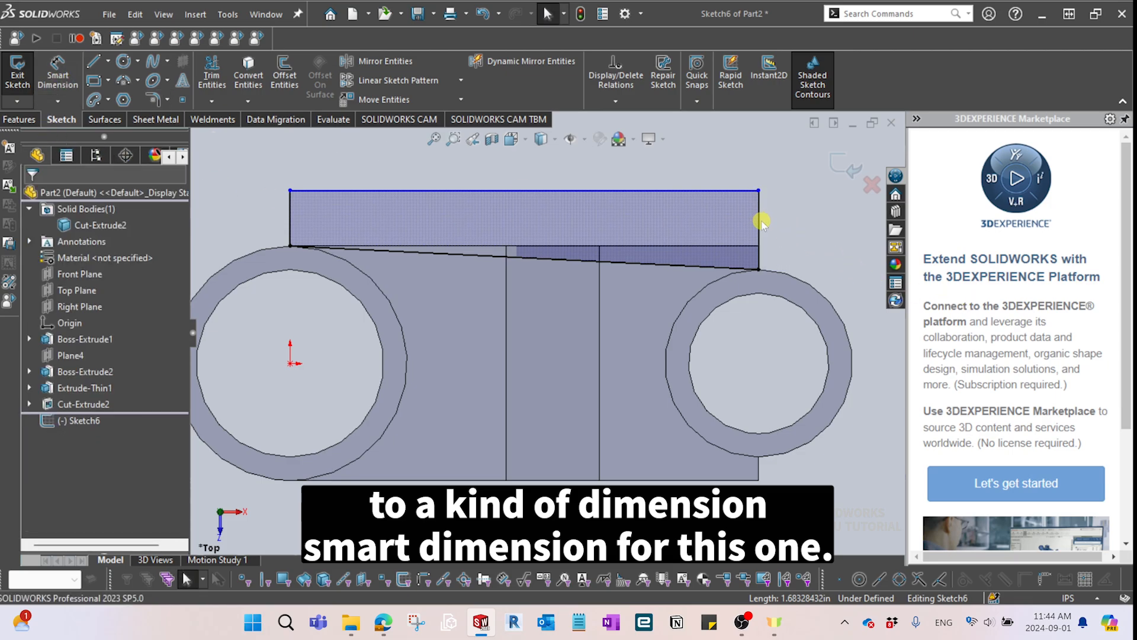
pyautogui.click(58, 76)
pyautogui.click(761, 217)
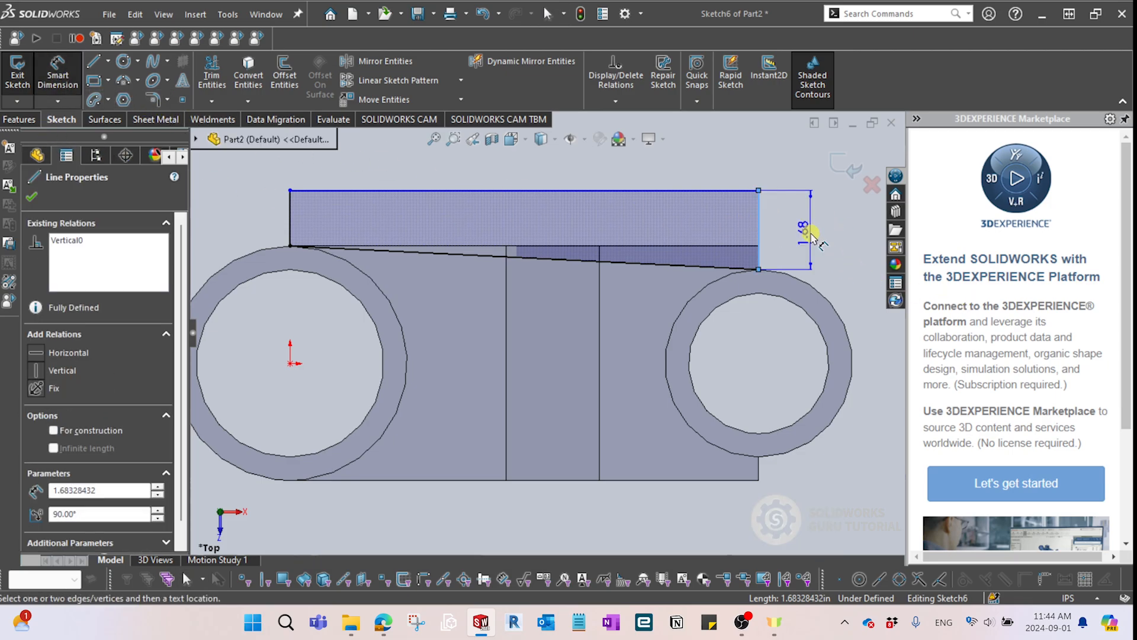
pyautogui.click(812, 234)
pyautogui.press('Return')
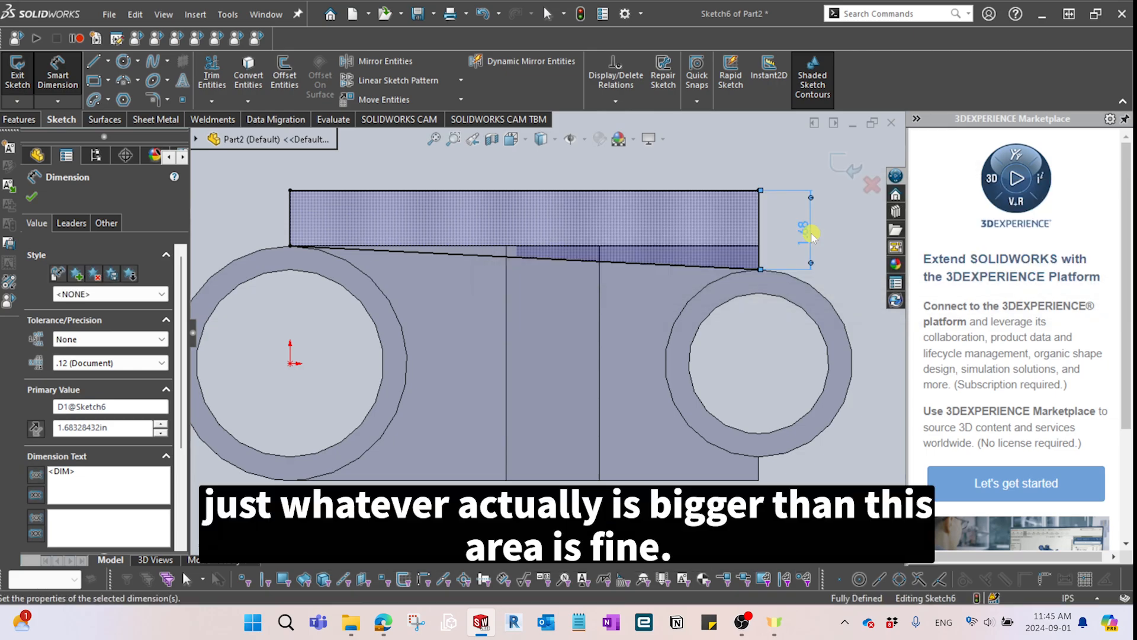
pyautogui.press('Escape')
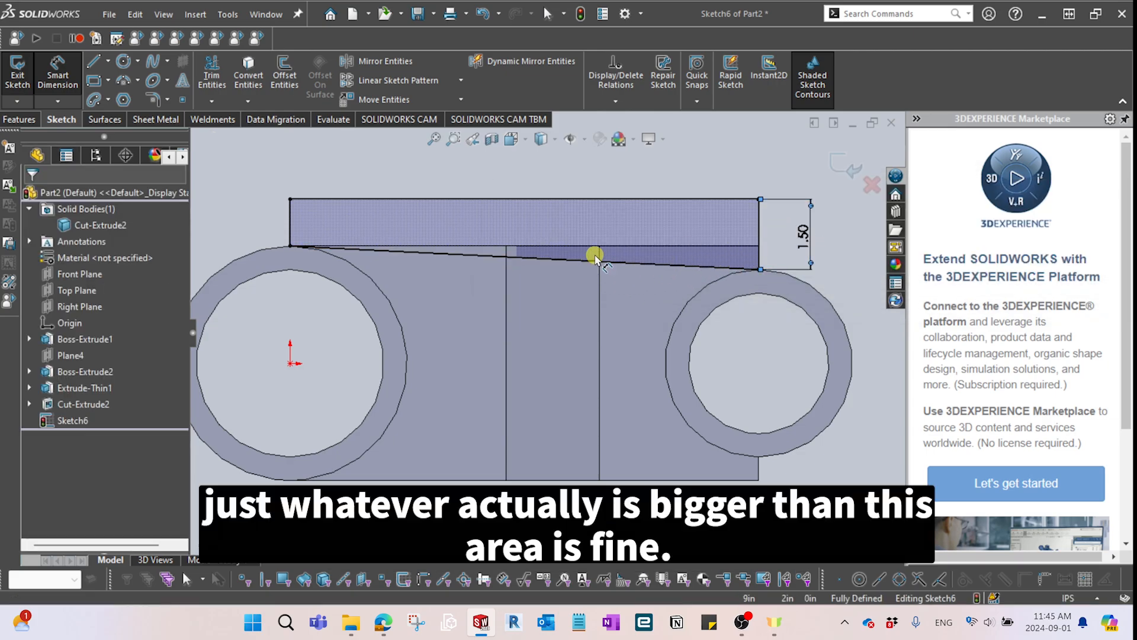
# Make an Extruded Cut from the profile with Through All - Both.
pyautogui.click(20, 119)
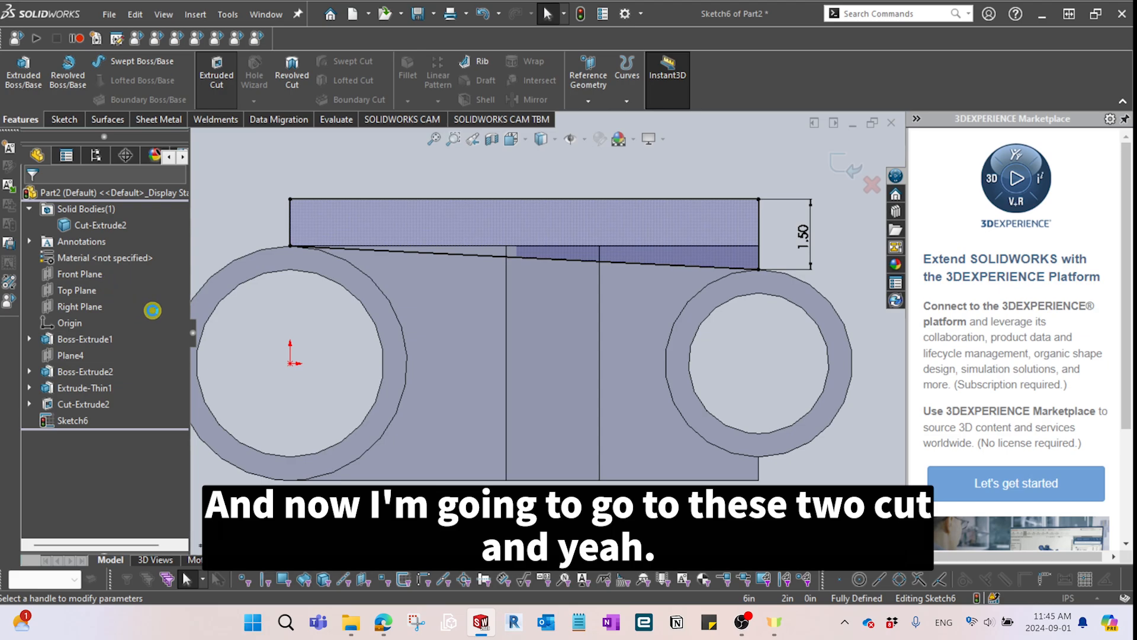
pyautogui.click(34, 196)
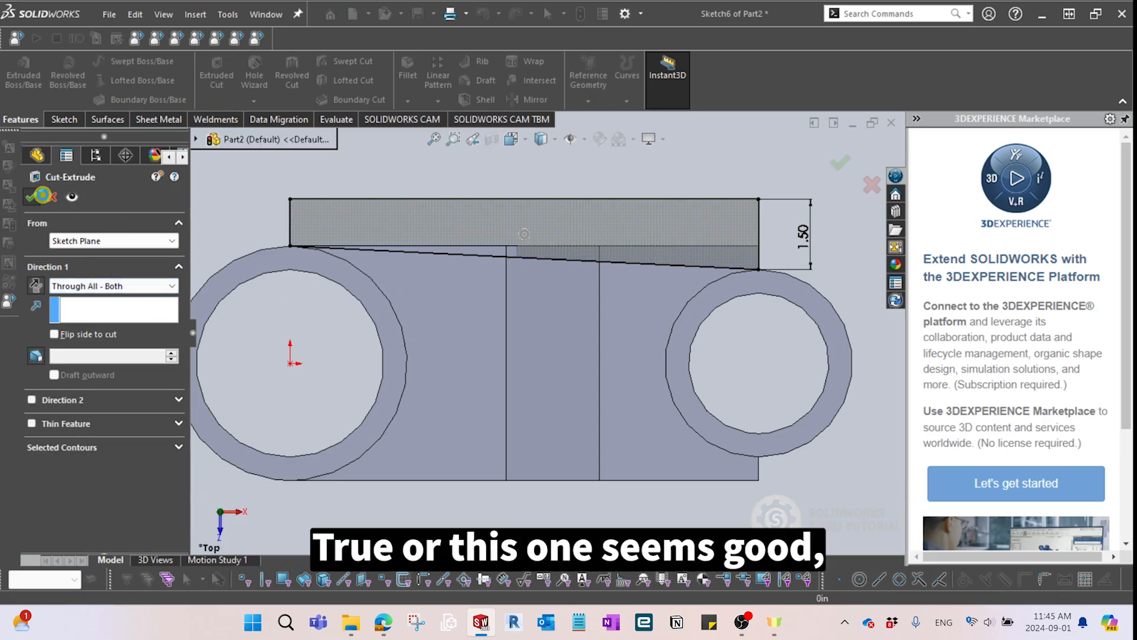
pyautogui.moveTo(553, 221); pyautogui.dragTo(602, 355, button='middle')
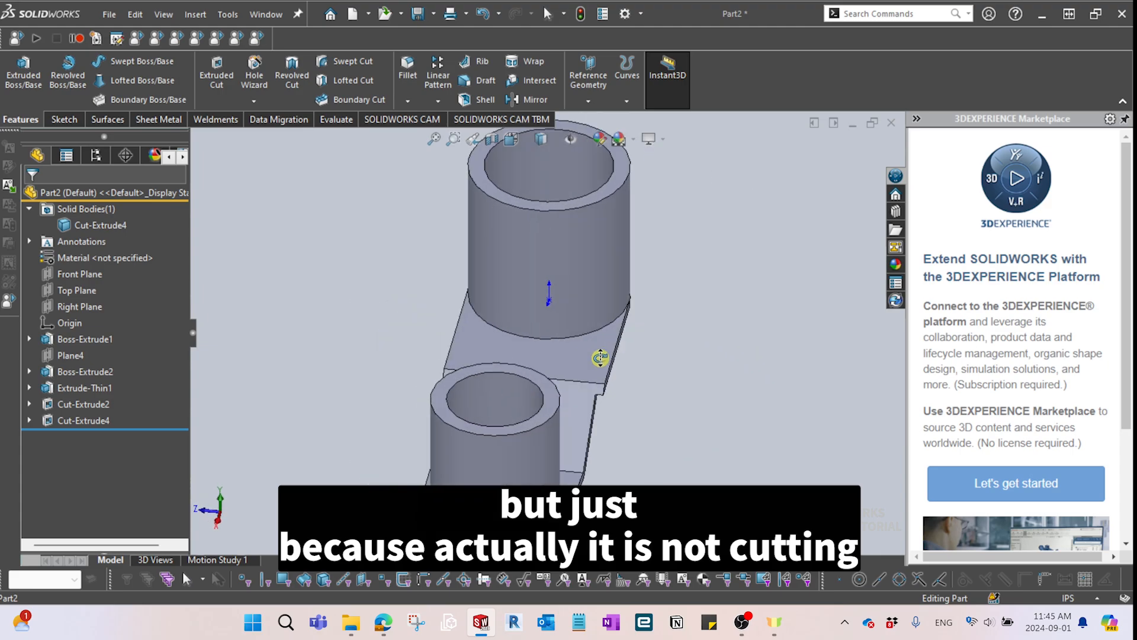
# Edit the new cut to keep Through All - Both and enable Direction 2 with Through All.
pyautogui.click(57, 421)
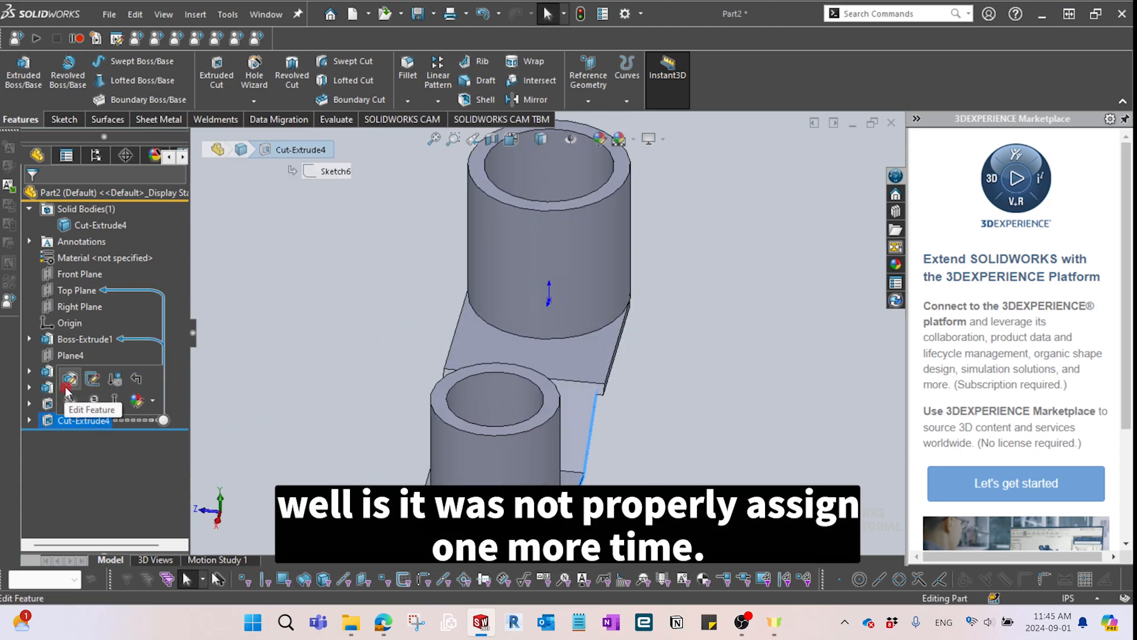
pyautogui.click(93, 383)
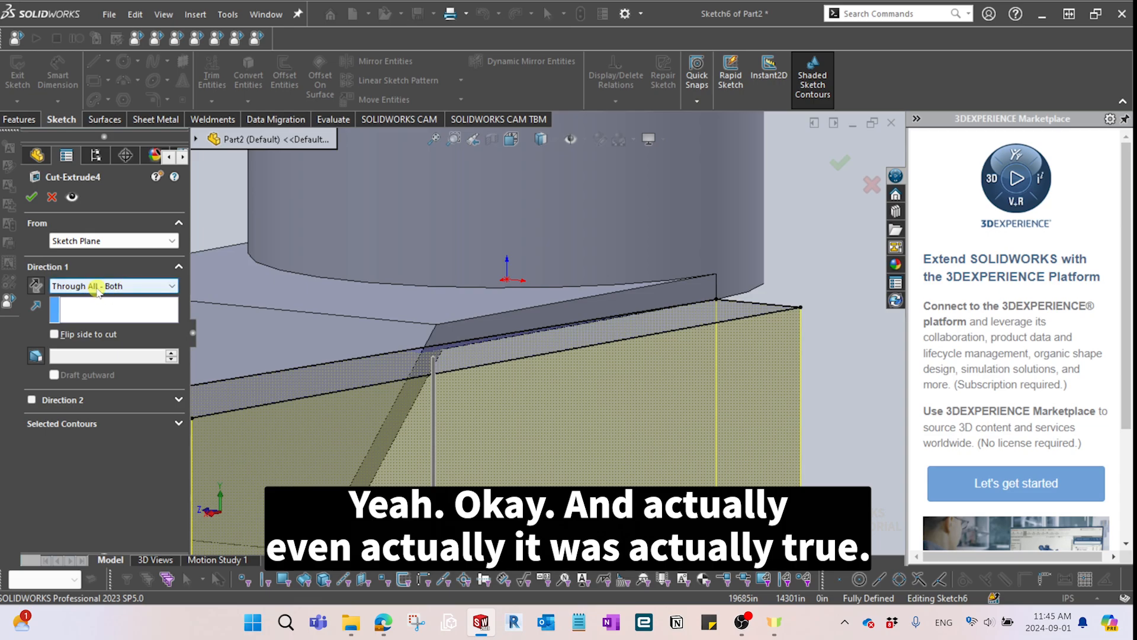
pyautogui.click(96, 286)
pyautogui.click(55, 402)
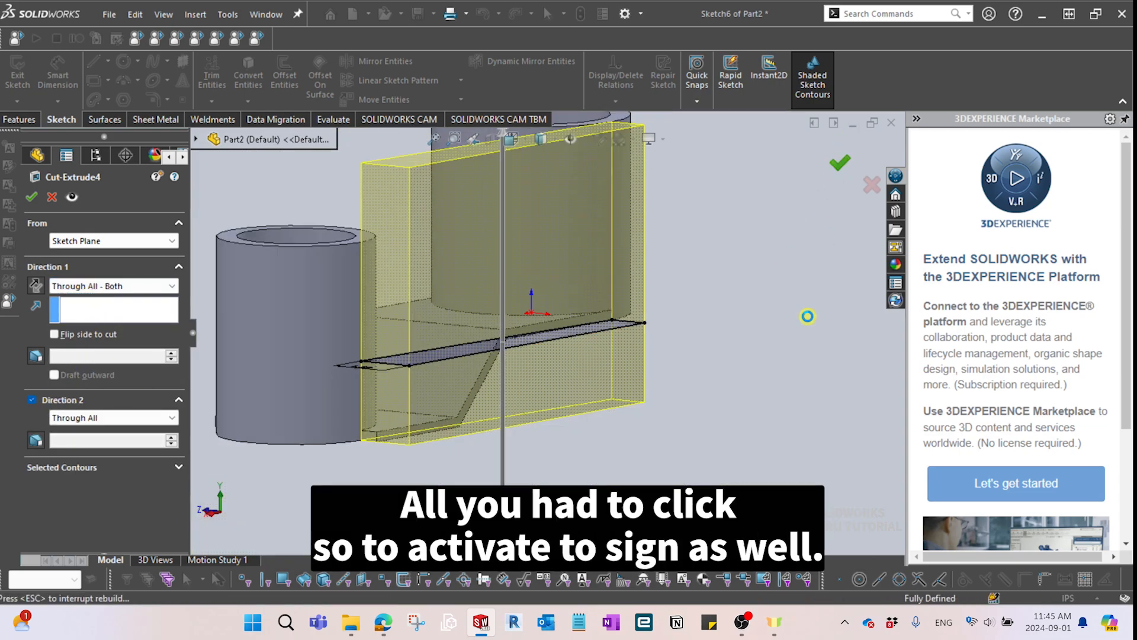
pyautogui.press('Return')
# Examine where the trimmed web edge meets the outer walls of both cylinders.
pyautogui.moveTo(731, 252); pyautogui.dragTo(726, 251, button='middle')
pyautogui.scroll(-5, 622, 248)
pyautogui.moveTo(586, 325); pyautogui.dragTo(602, 429, button='middle')
pyautogui.scroll(4, 602, 429)
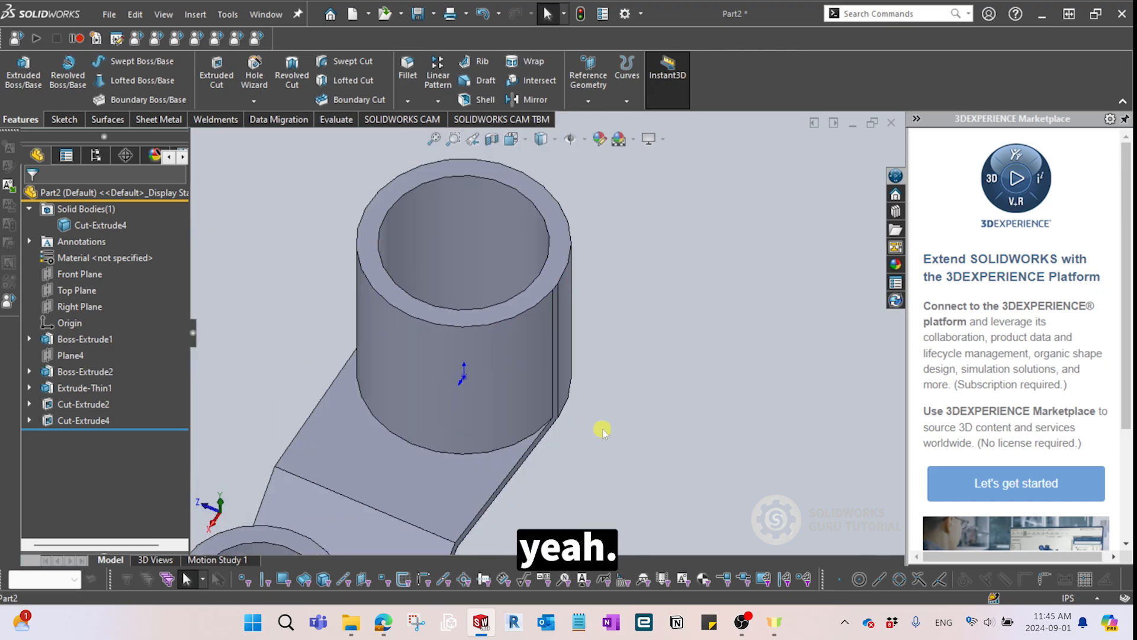
pyautogui.scroll(-4, 567, 403)
pyautogui.scroll(-2, 567, 402)
pyautogui.click(528, 300)
pyautogui.moveTo(528, 300); pyautogui.dragTo(593, 446, button='middle')
pyautogui.click(609, 391)
pyautogui.scroll(5, 606, 383)
pyautogui.scroll(2, 590, 388)
pyautogui.scroll(-3, 510, 403)
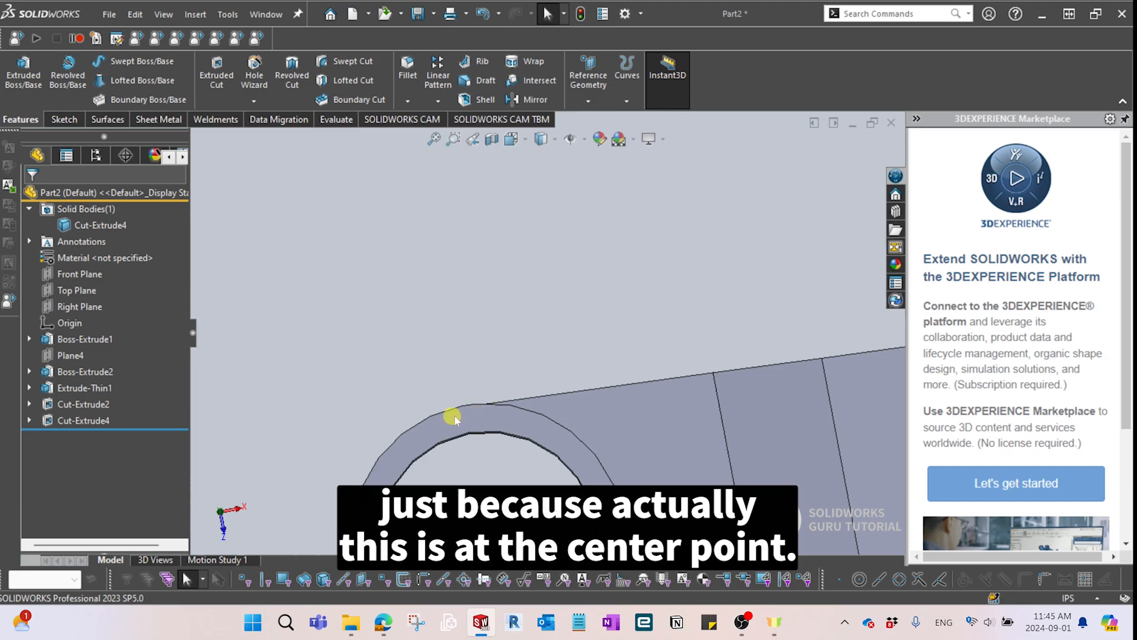
# Edit the cut's sketch and remove the coincident relations tying the sloped line's endpoints to the cylinders.
pyautogui.click(31, 420)
pyautogui.click(83, 436)
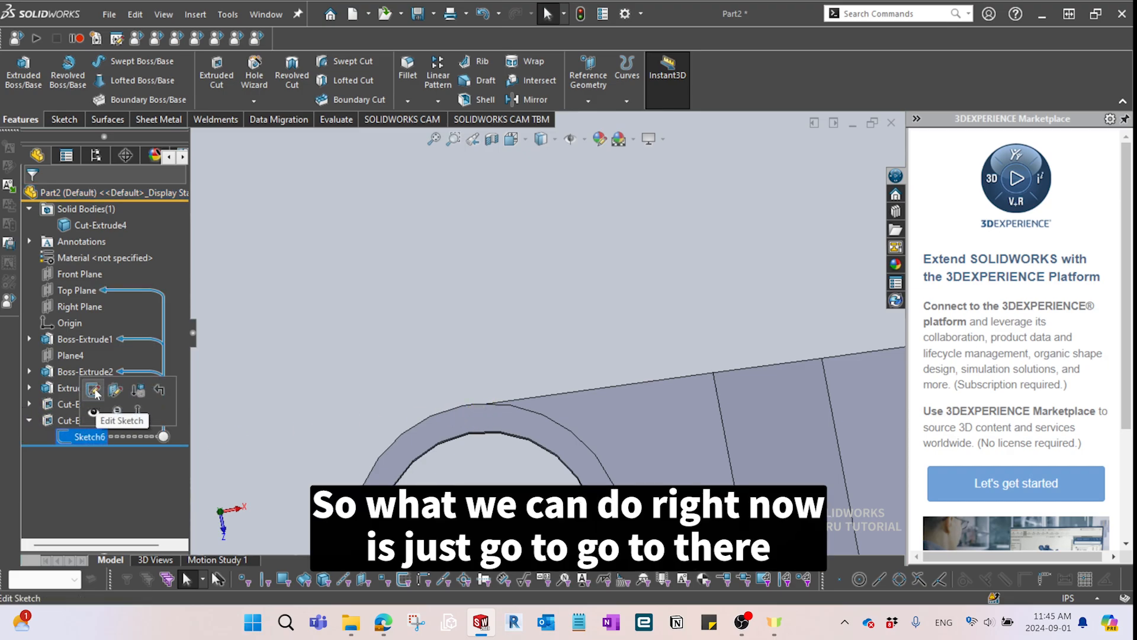
pyautogui.click(94, 415)
pyautogui.scroll(-5, 439, 261)
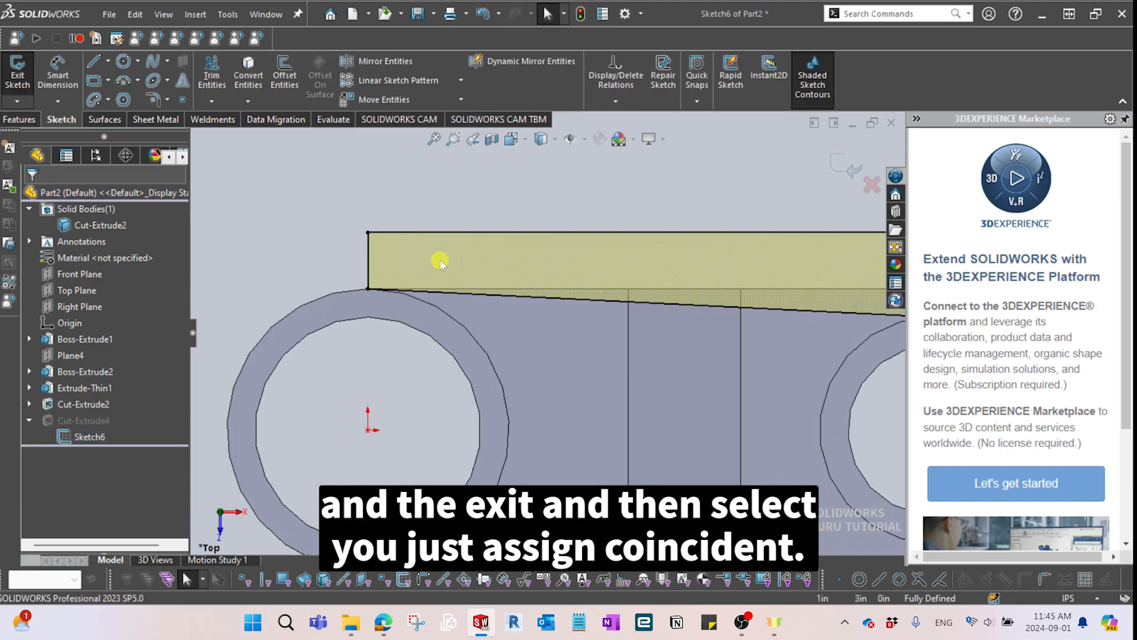
pyautogui.click(354, 321)
pyautogui.press('Escape')
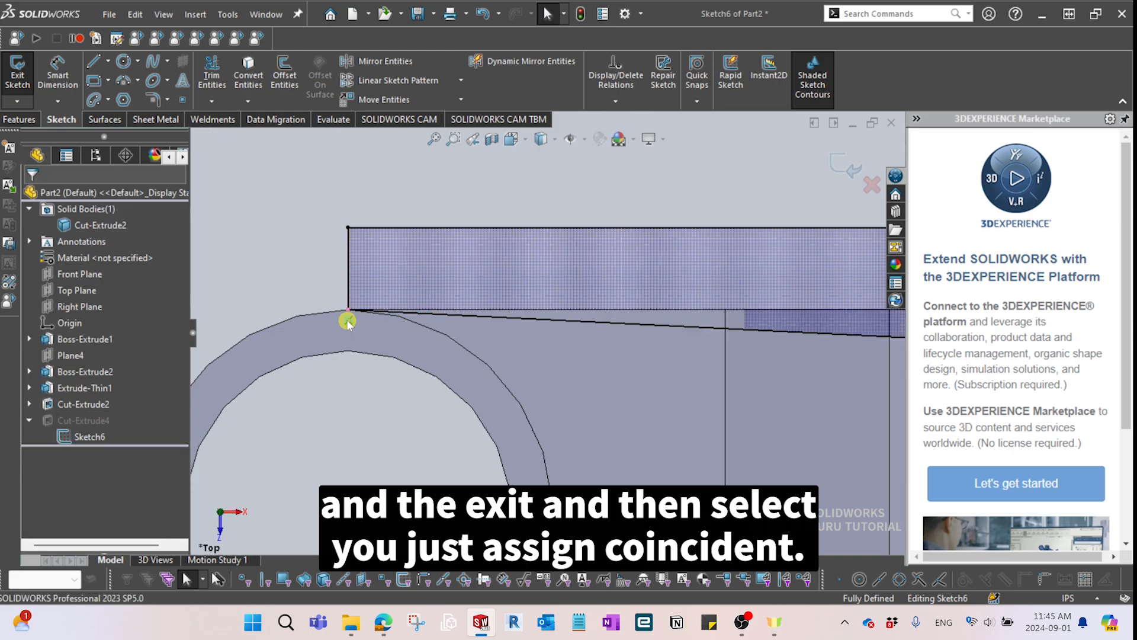
pyautogui.scroll(3, 554, 340)
pyautogui.scroll(-5, 671, 342)
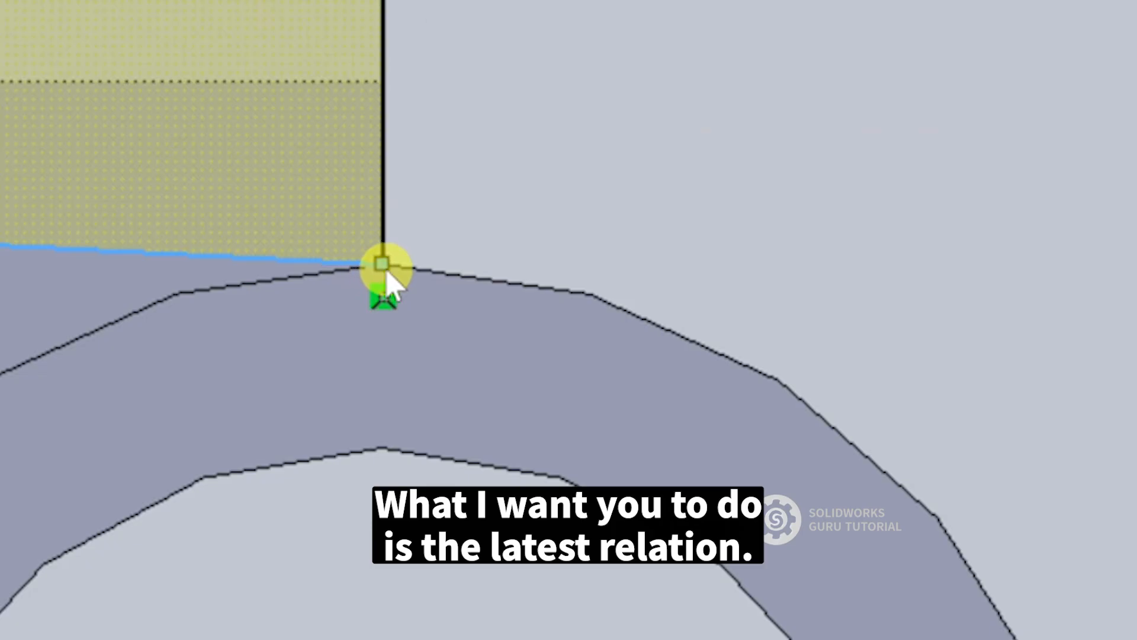
pyautogui.click(383, 265)
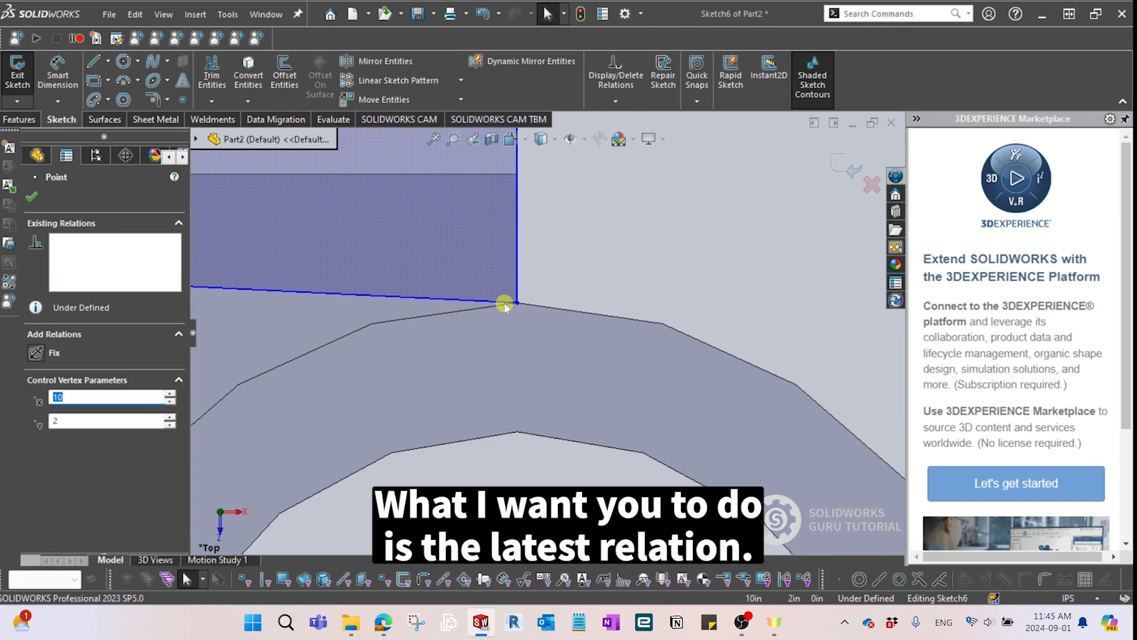
# Extend the sloped line past the small cylinder to about X 10.69 in and make it tangent to that cylinder's outer edge.
pyautogui.moveTo(516, 303); pyautogui.dragTo(695, 252)
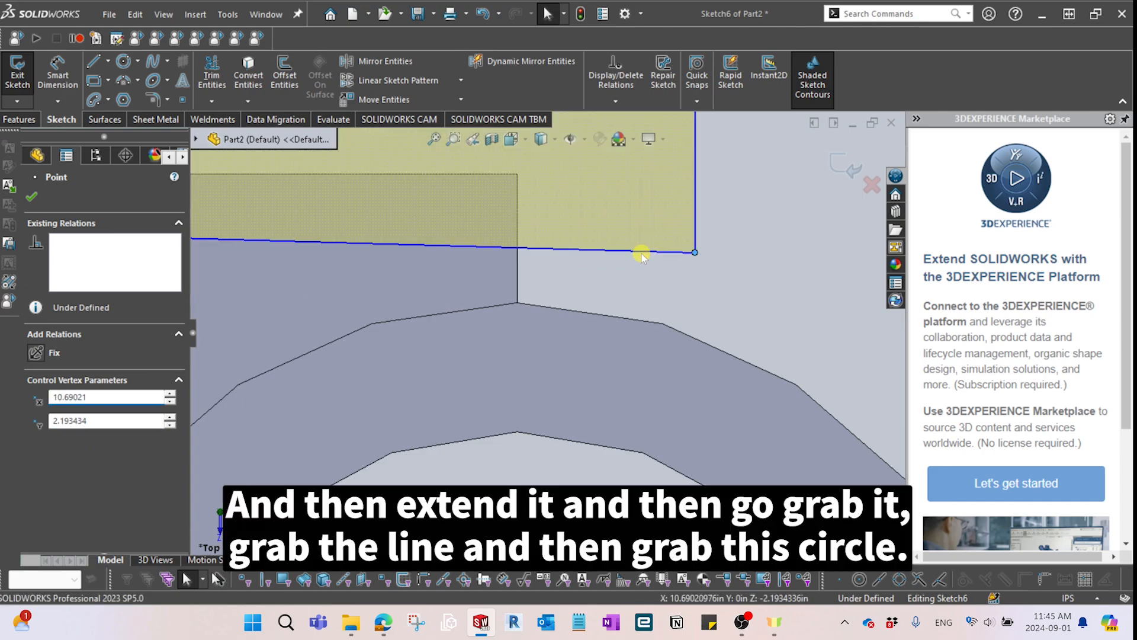
pyautogui.click(642, 250)
pyautogui.keyDown('ctrl'); pyautogui.click(595, 315); pyautogui.keyUp('ctrl')
pyautogui.keyDown('ctrl'); pyautogui.click(593, 316); pyautogui.keyUp('ctrl')
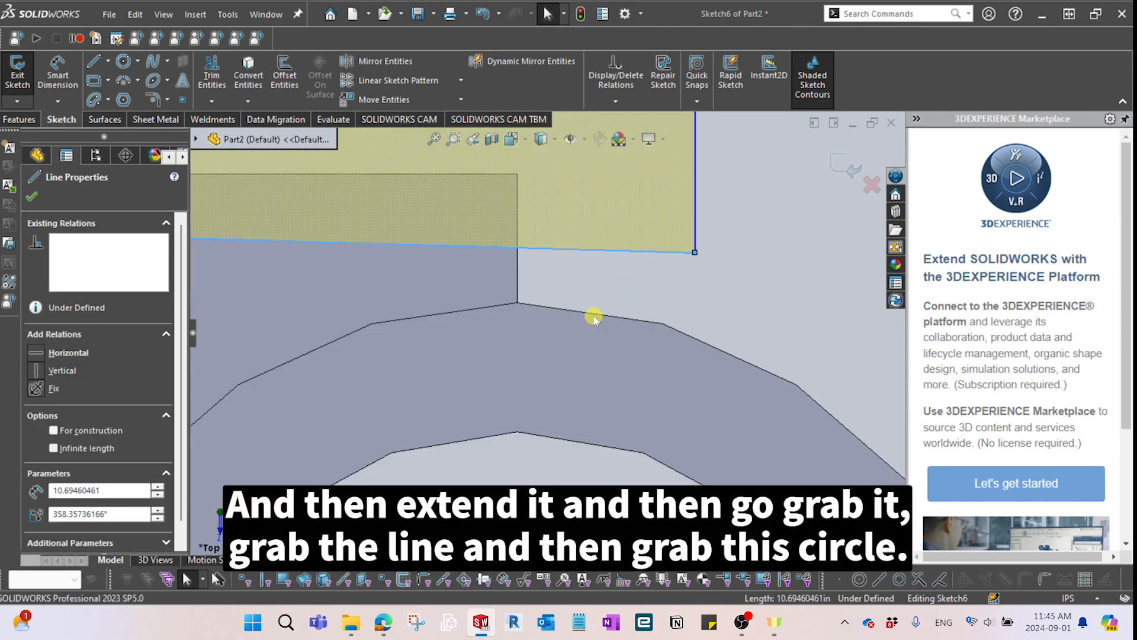
pyautogui.keyDown('ctrl'); pyautogui.click(596, 314); pyautogui.keyUp('ctrl')
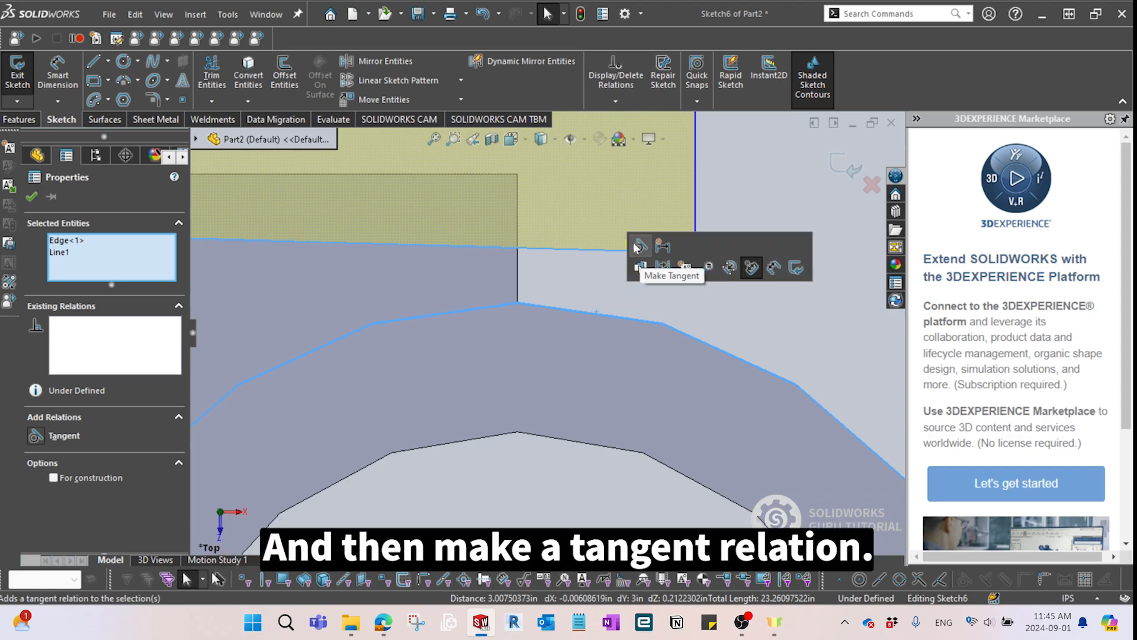
pyautogui.click(640, 245)
# Make the sloped line tangent to the large cylinder's outer edge and extend its end past the tangent point.
pyautogui.scroll(2, 531, 305)
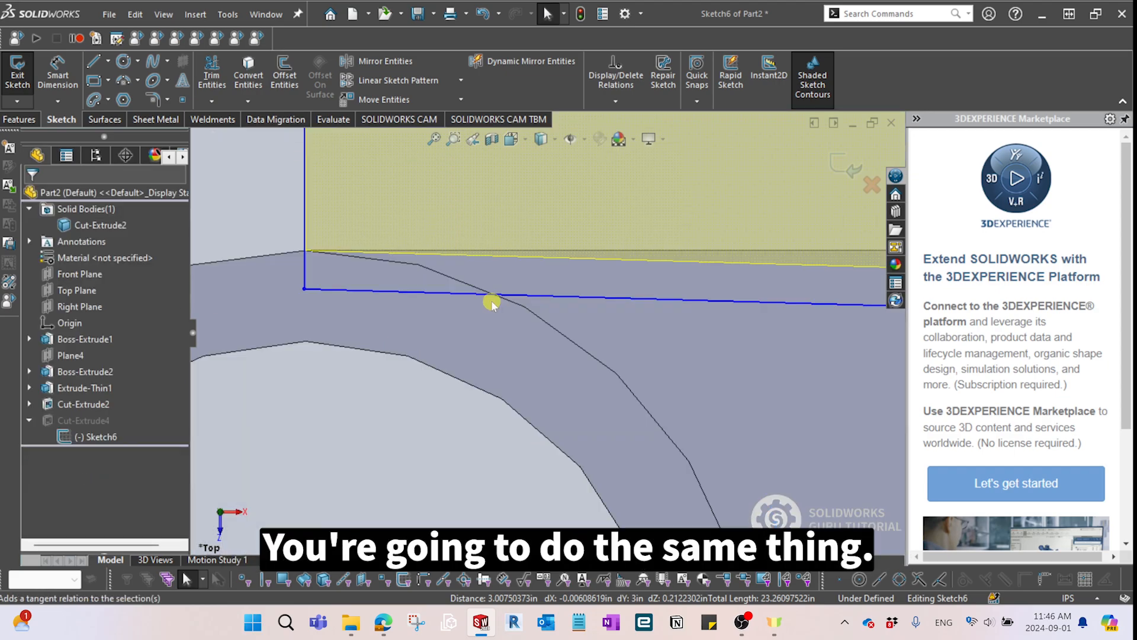
pyautogui.click(475, 293)
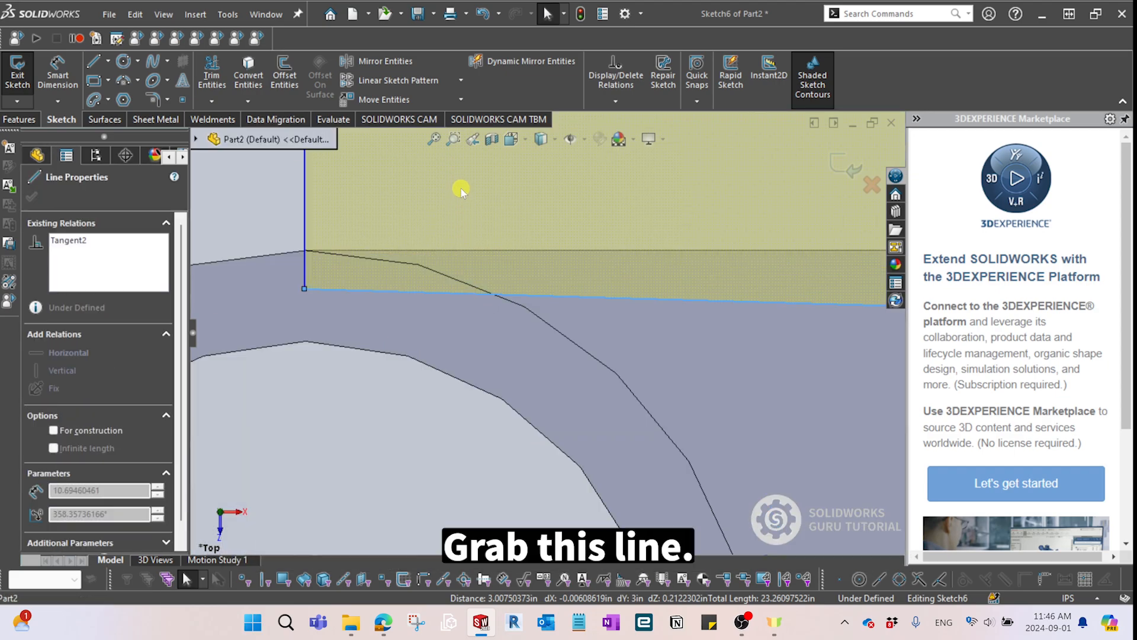
pyautogui.keyDown('ctrl'); pyautogui.click(303, 237); pyautogui.keyUp('ctrl')
pyautogui.click(314, 188)
pyautogui.press('Escape')
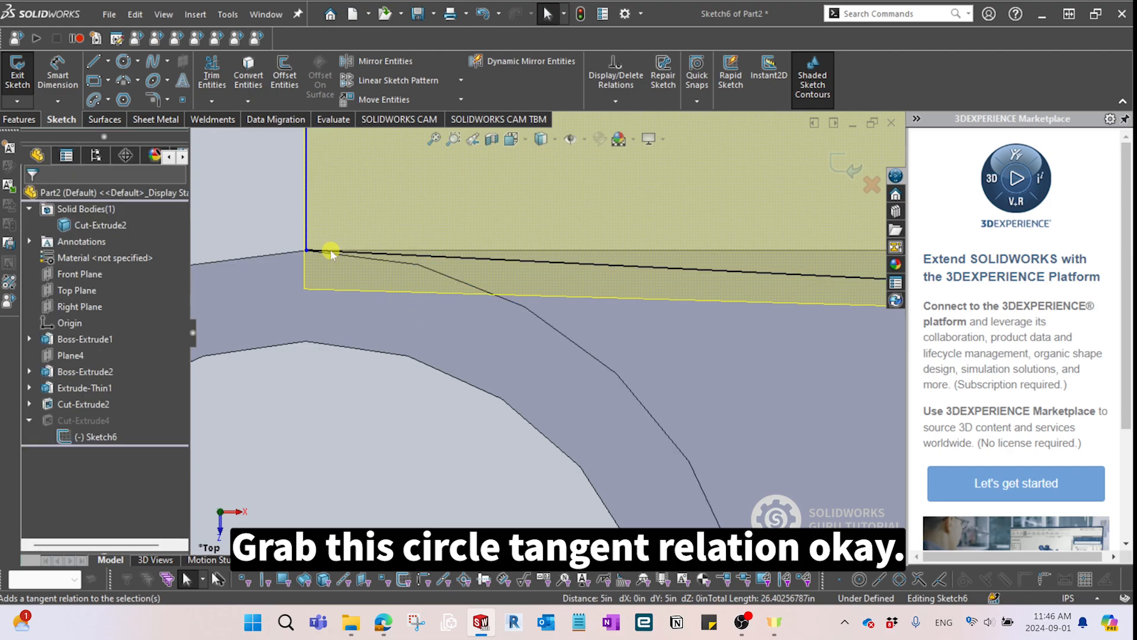
pyautogui.moveTo(308, 252); pyautogui.dragTo(251, 249)
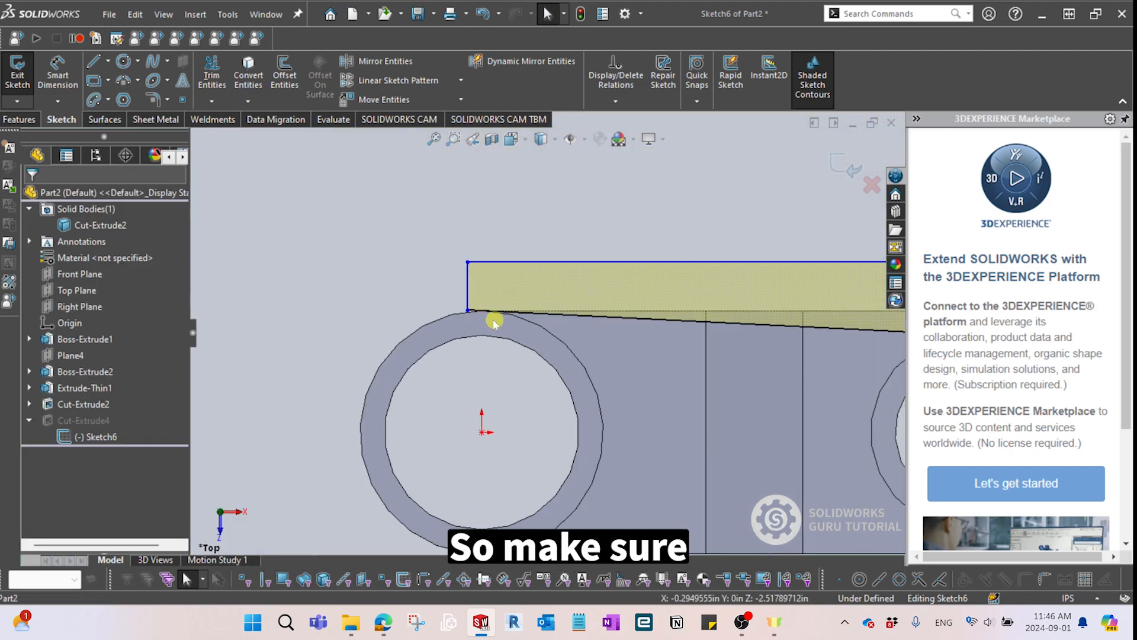
# Dimension the cut profile's horizontal outer line to a length of 11 in.
pyautogui.scroll(6, 494, 320)
pyautogui.scroll(-10, 659, 351)
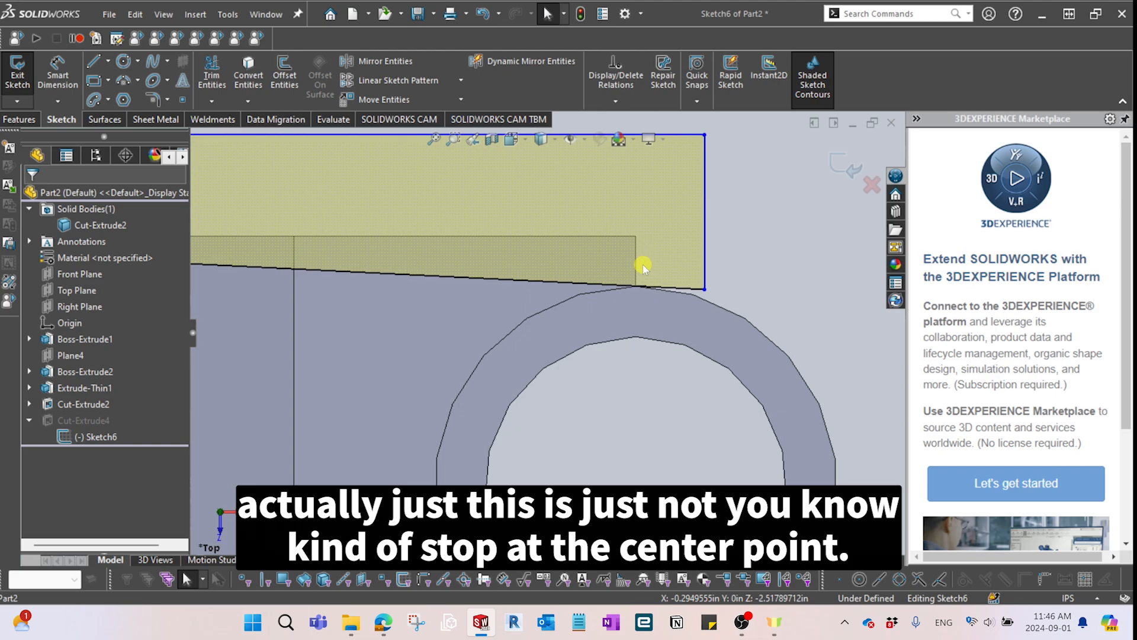
pyautogui.scroll(3, 681, 286)
pyautogui.scroll(-2, 673, 286)
pyautogui.press('d')
pyautogui.scroll(3, 509, 257)
pyautogui.scroll(-1, 503, 257)
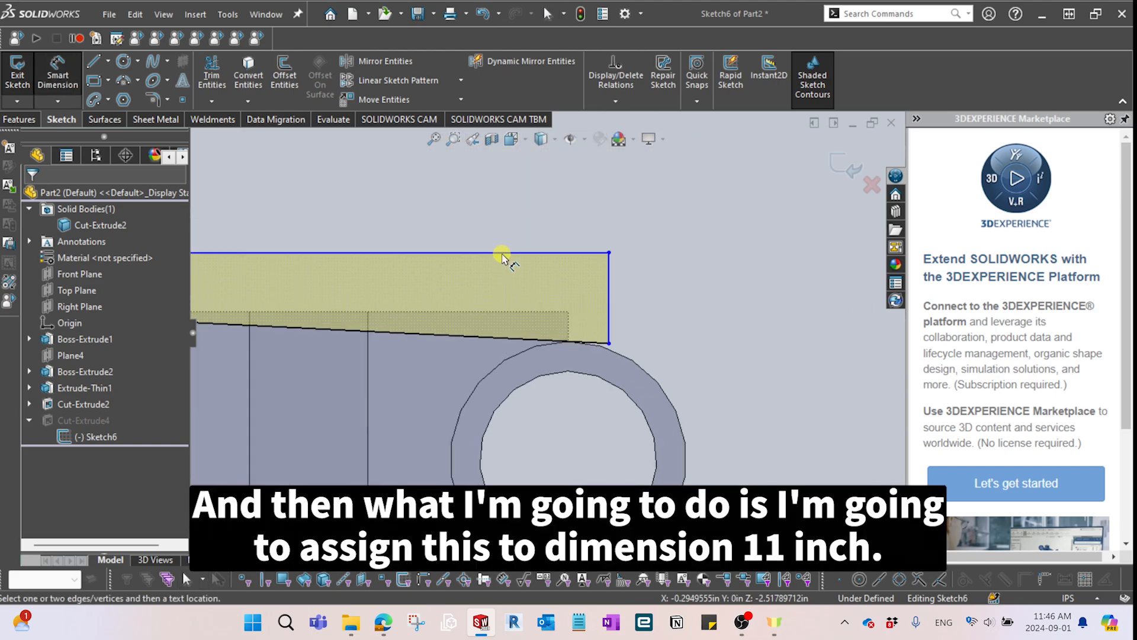
pyautogui.click(502, 256)
pyautogui.scroll(3, 397, 254)
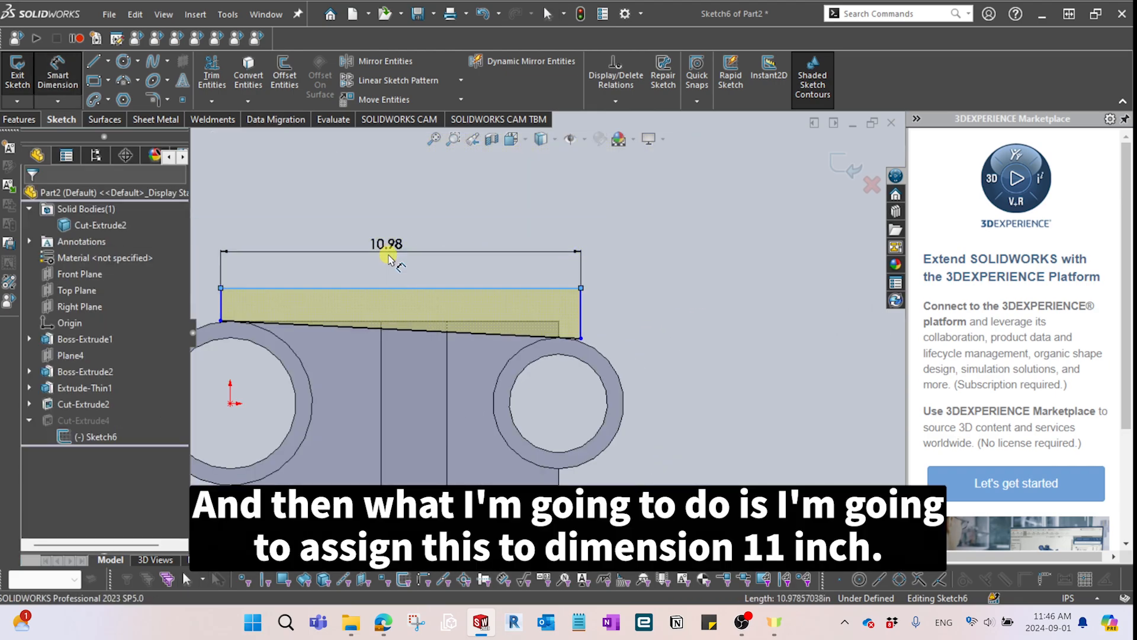
pyautogui.click(389, 256)
pyautogui.write('11')
pyautogui.press('Return')
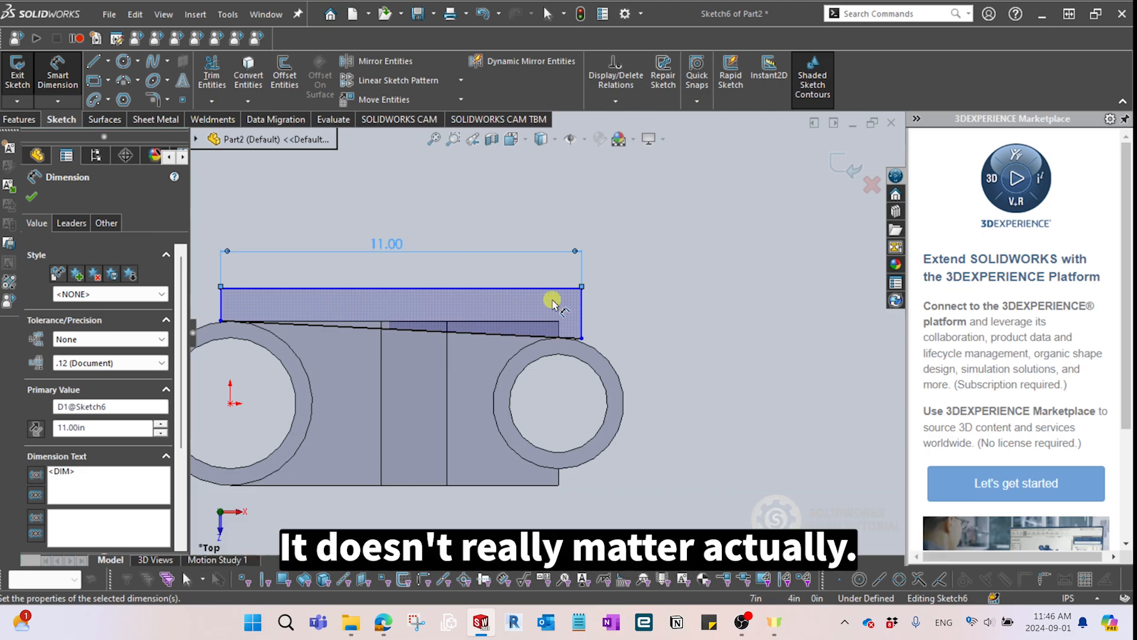
pyautogui.press('Escape')
# Dimension the cut profile's vertical line beside the small cylinder to 1.50 in.
pyautogui.scroll(3, 578, 312)
pyautogui.click(579, 312)
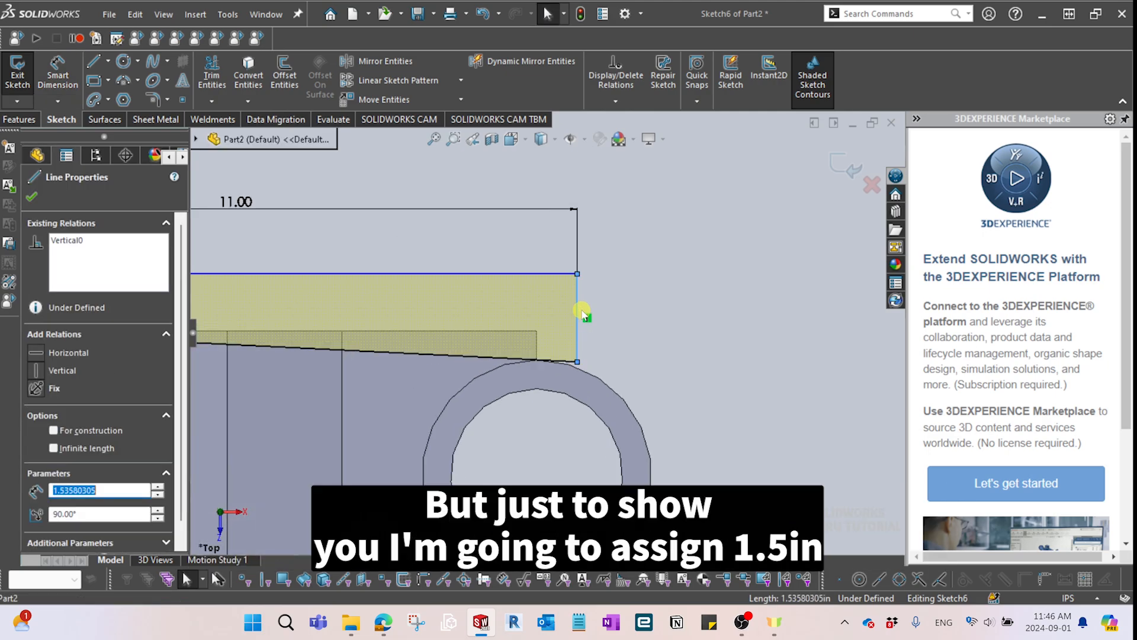
pyautogui.press('d')
pyautogui.click(578, 302)
pyautogui.click(632, 317)
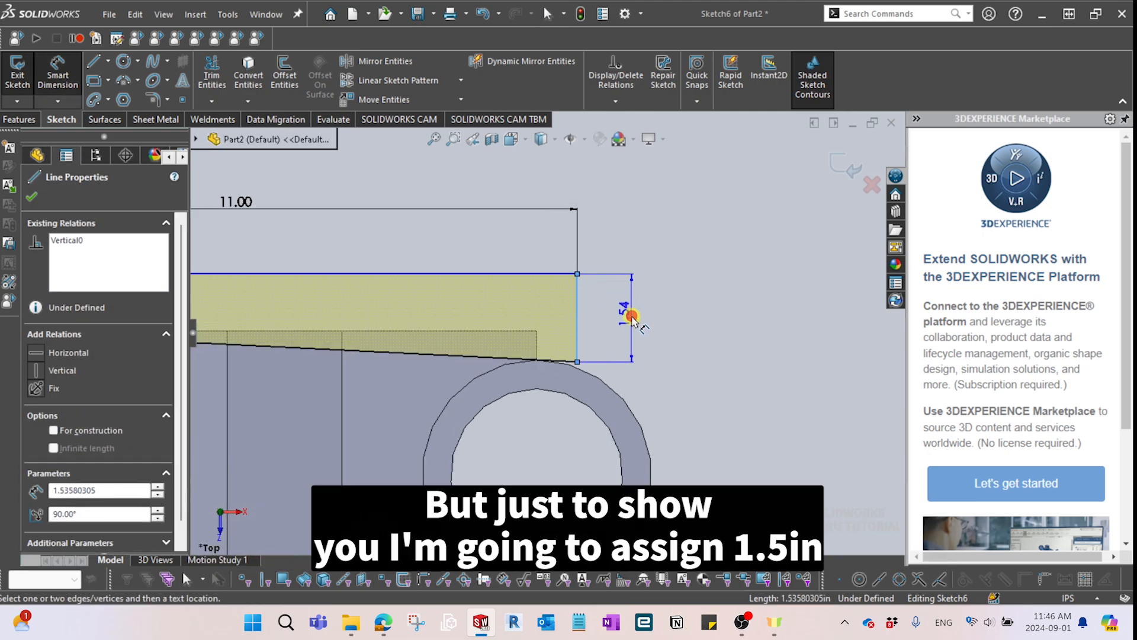
pyautogui.write('1.50in')
pyautogui.press('Return')
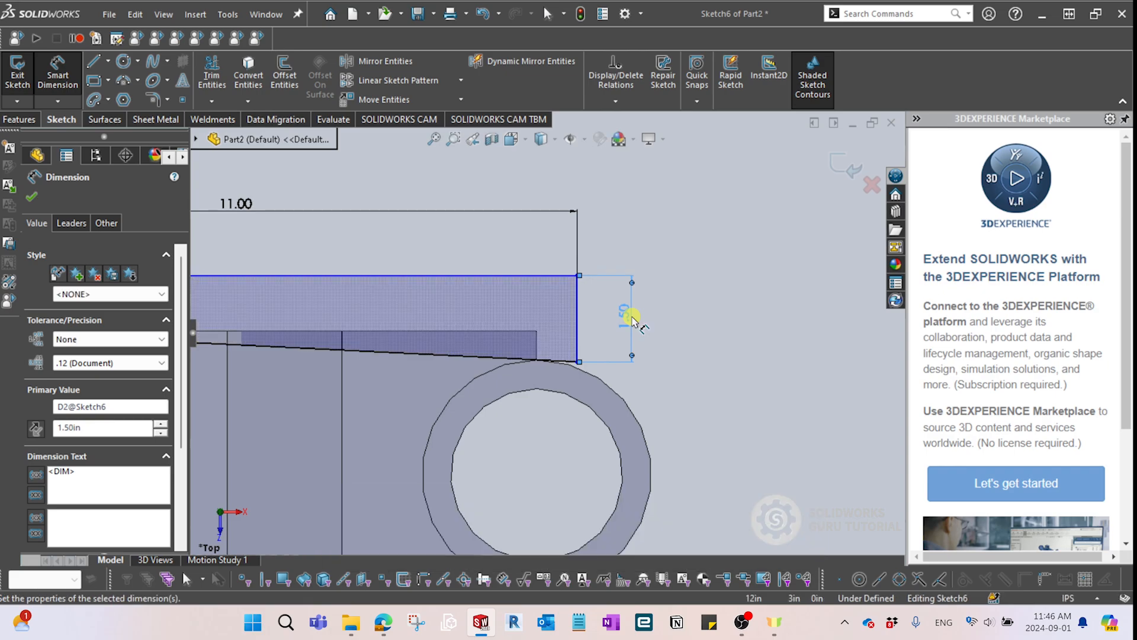
pyautogui.press('Escape')
pyautogui.scroll(-3, 330, 376)
pyautogui.scroll(4, 336, 321)
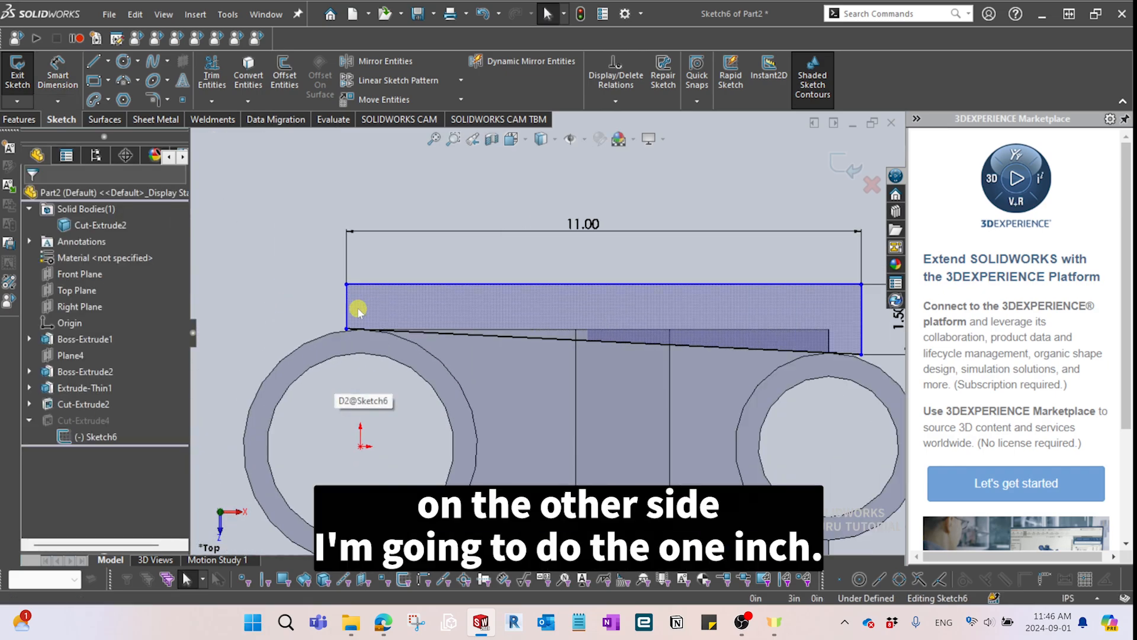
pyautogui.press('d')
pyautogui.click(347, 305)
pyautogui.click(321, 304)
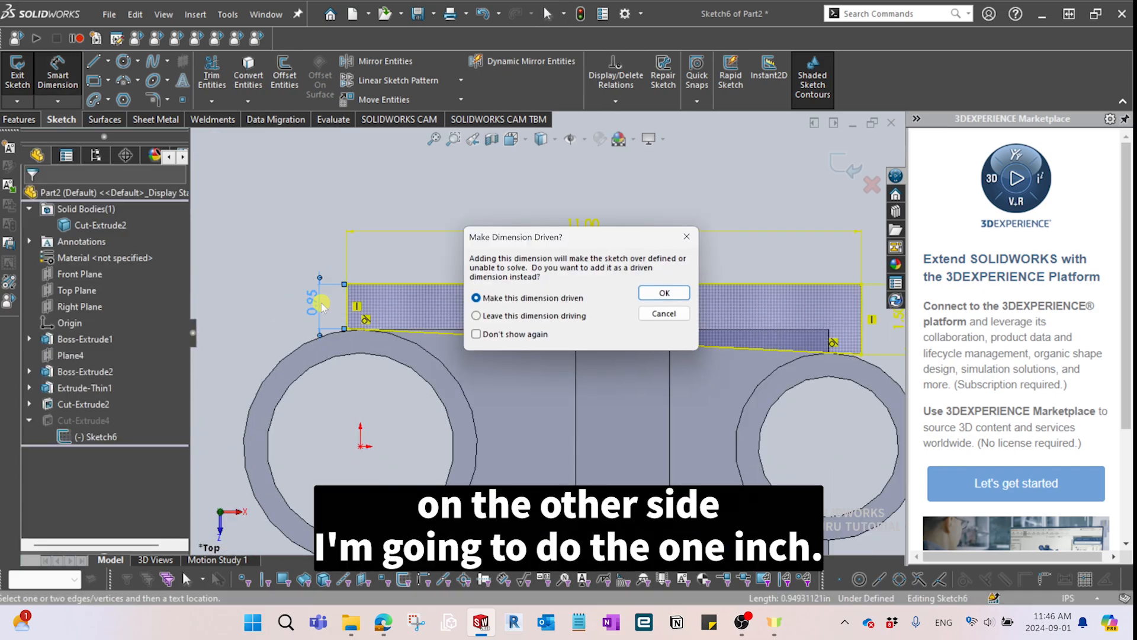
pyautogui.press('Escape')
pyautogui.press('Escape')
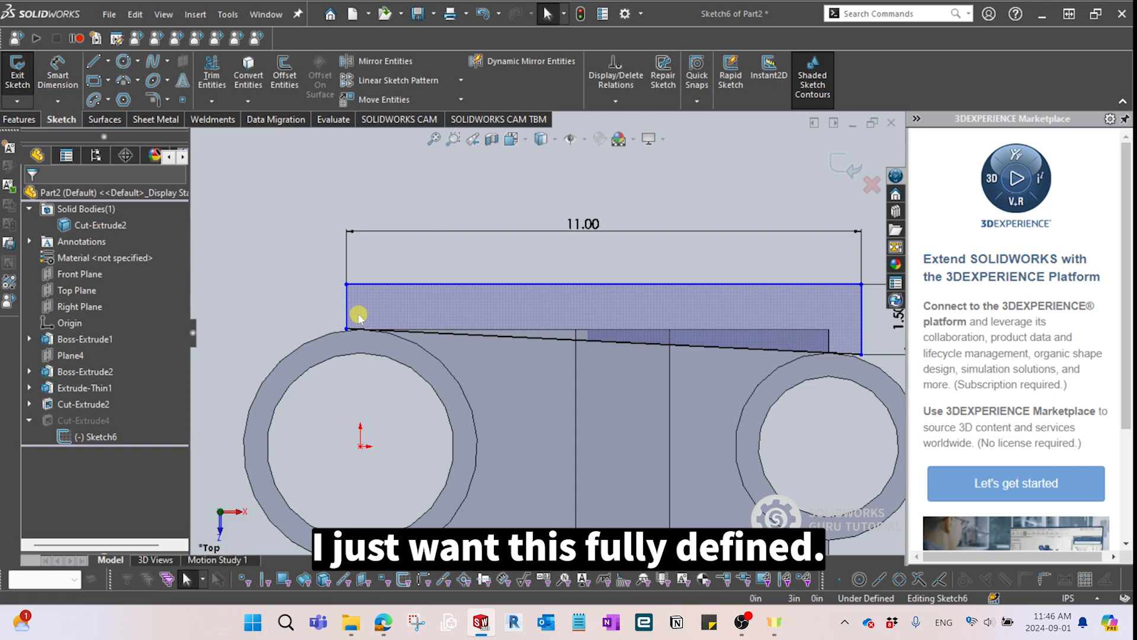
# Dimension the vertical line near the large cylinder 0.5 in horizontally from the origin and exit the sketch to rebuild the cut.
pyautogui.moveTo(348, 307)
pyautogui.mouseDown()
pyautogui.moveTo(331, 299)
pyautogui.moveTo(361, 451)
pyautogui.mouseUp()
pyautogui.press('d')
pyautogui.click(359, 490)
pyautogui.write('0')
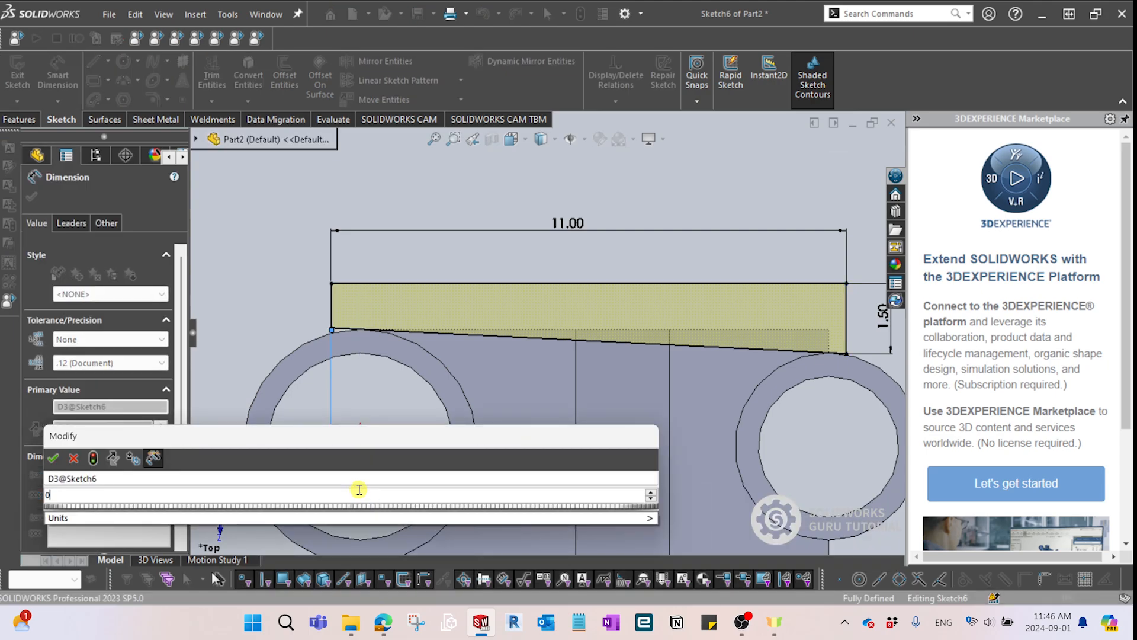
pyautogui.write('.5')
pyautogui.press('Return')
pyautogui.press('Escape')
pyautogui.scroll(1, 582, 413)
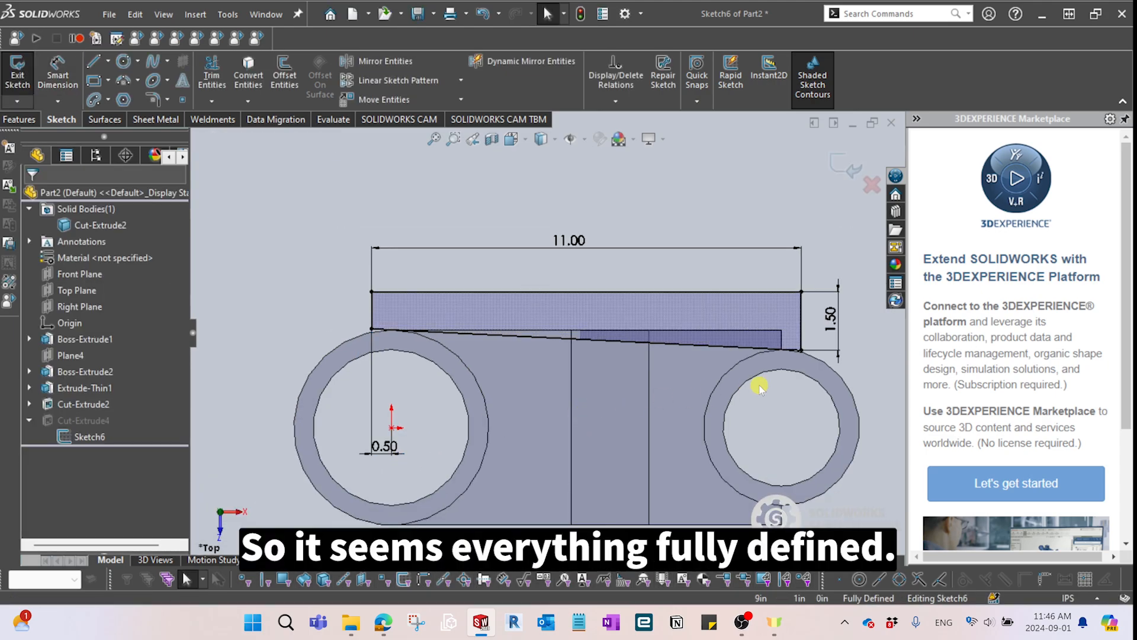
pyautogui.click(844, 165)
# Examine where the rebuilt web edge meets the outer walls of both cylinders, and check the untrimmed opposite side.
pyautogui.scroll(-1, 813, 395)
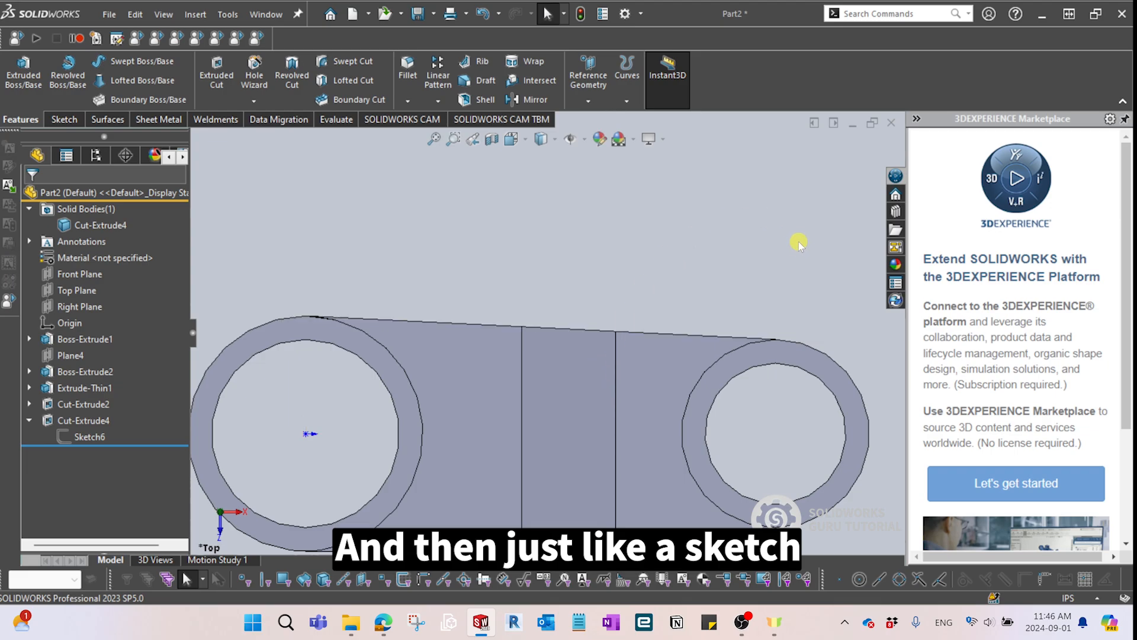
pyautogui.moveTo(770, 304); pyautogui.dragTo(621, 214, button='middle')
pyautogui.scroll(-4, 752, 420)
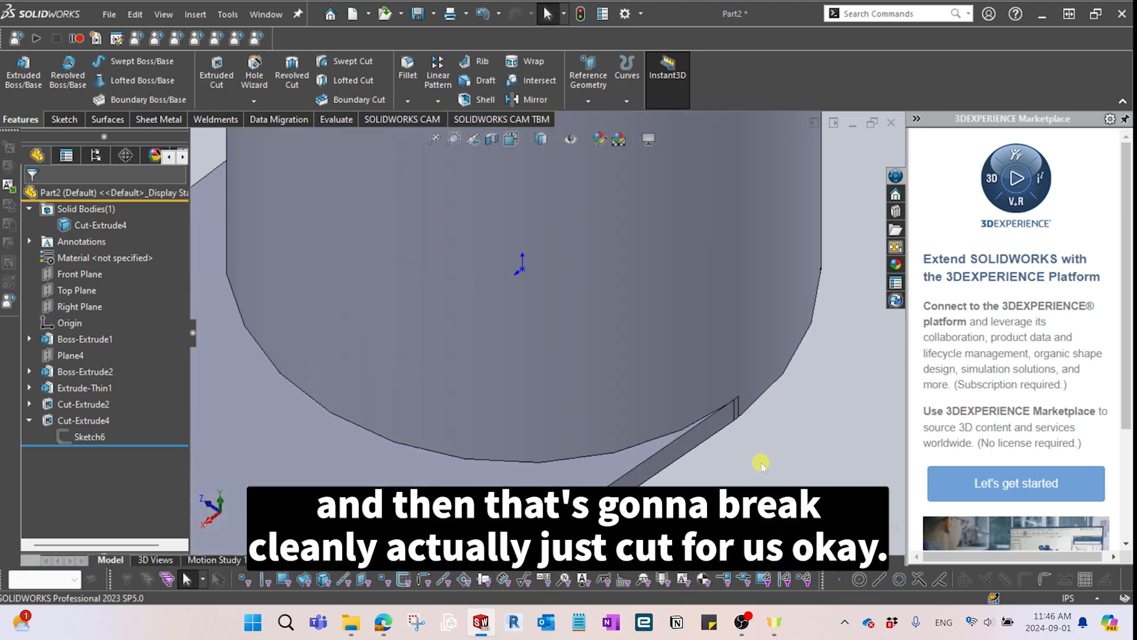
pyautogui.scroll(-3, 735, 415)
pyautogui.scroll(6, 589, 419)
pyautogui.scroll(-4, 525, 419)
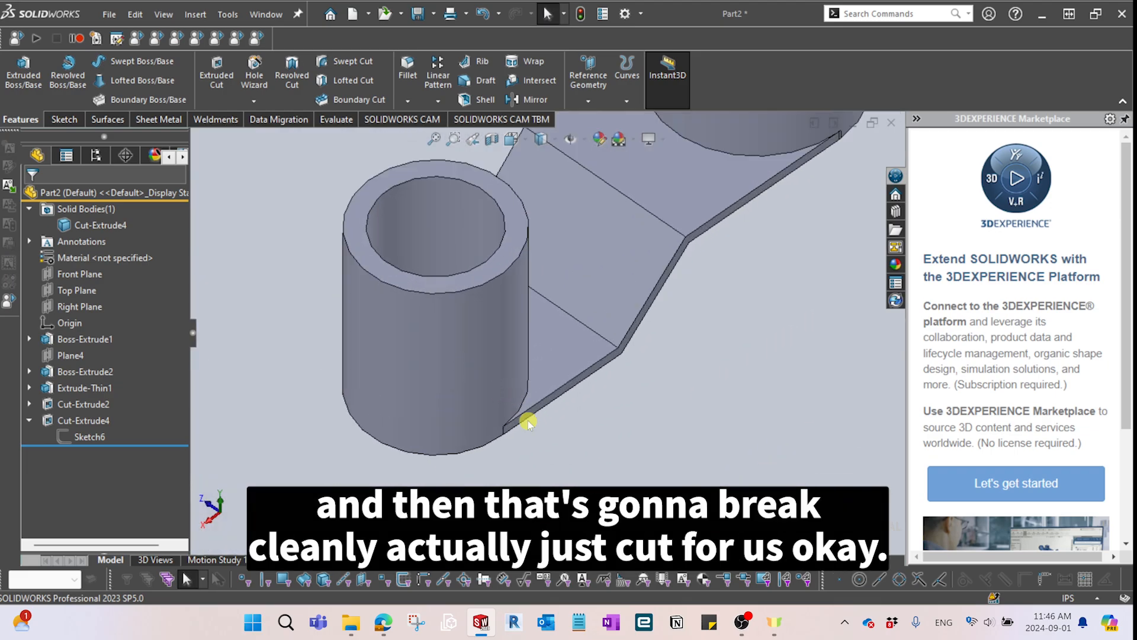
pyautogui.scroll(5, 593, 446)
pyautogui.moveTo(610, 447); pyautogui.dragTo(640, 347, button='middle')
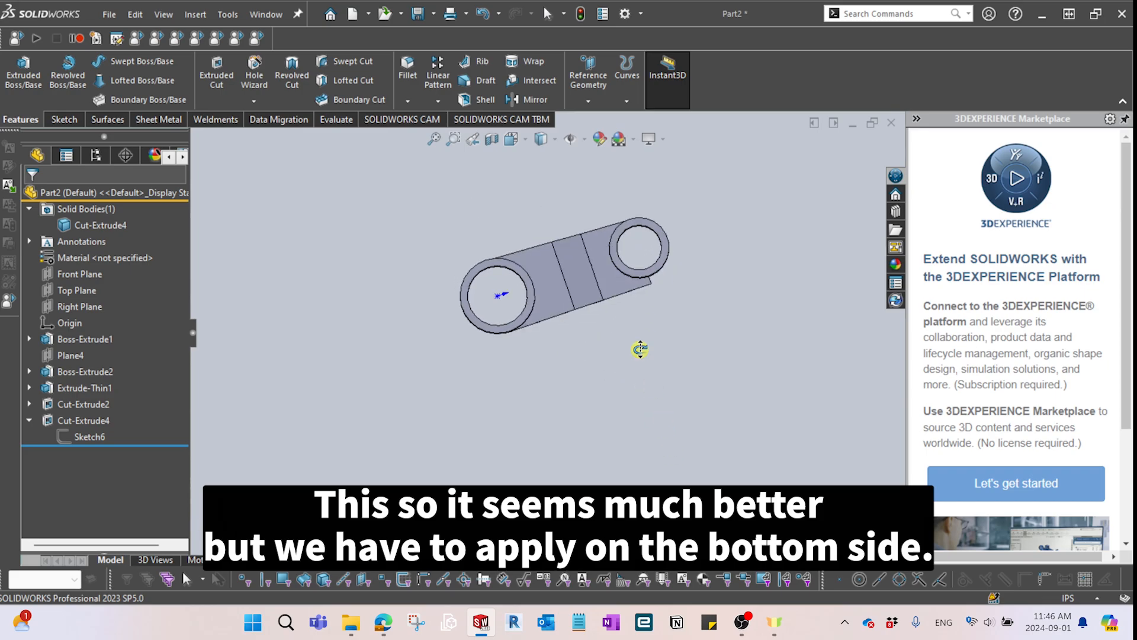
# Mirror the Cut-Extrude4 feature about the Front Plane to trim the opposite side of the web.
pyautogui.scroll(-3, 583, 288)
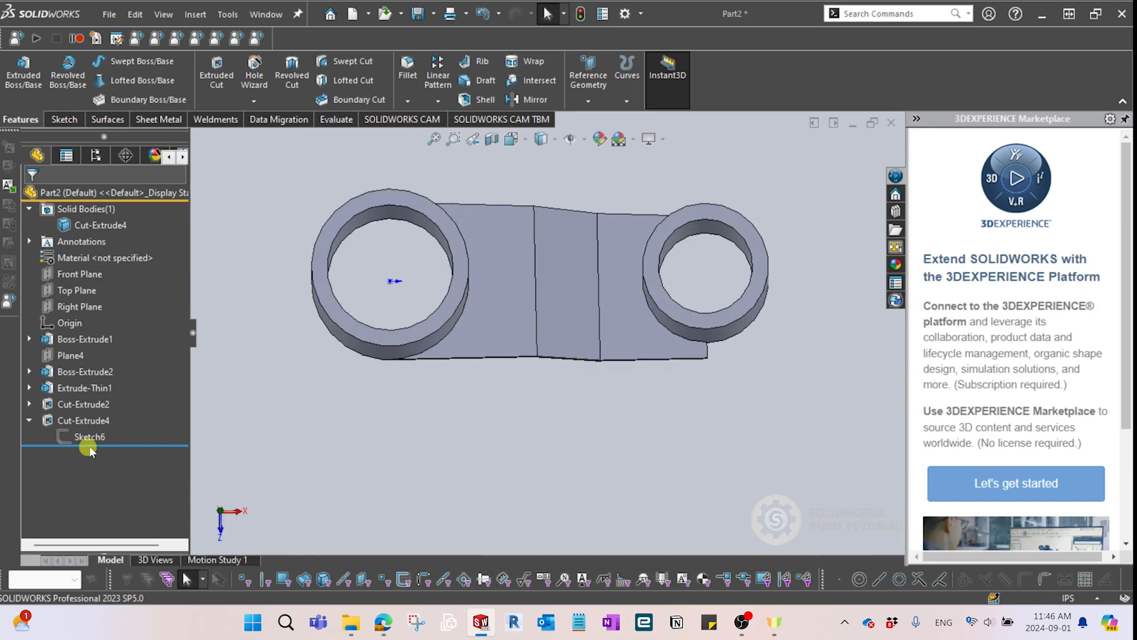
pyautogui.click(28, 420)
pyautogui.click(82, 421)
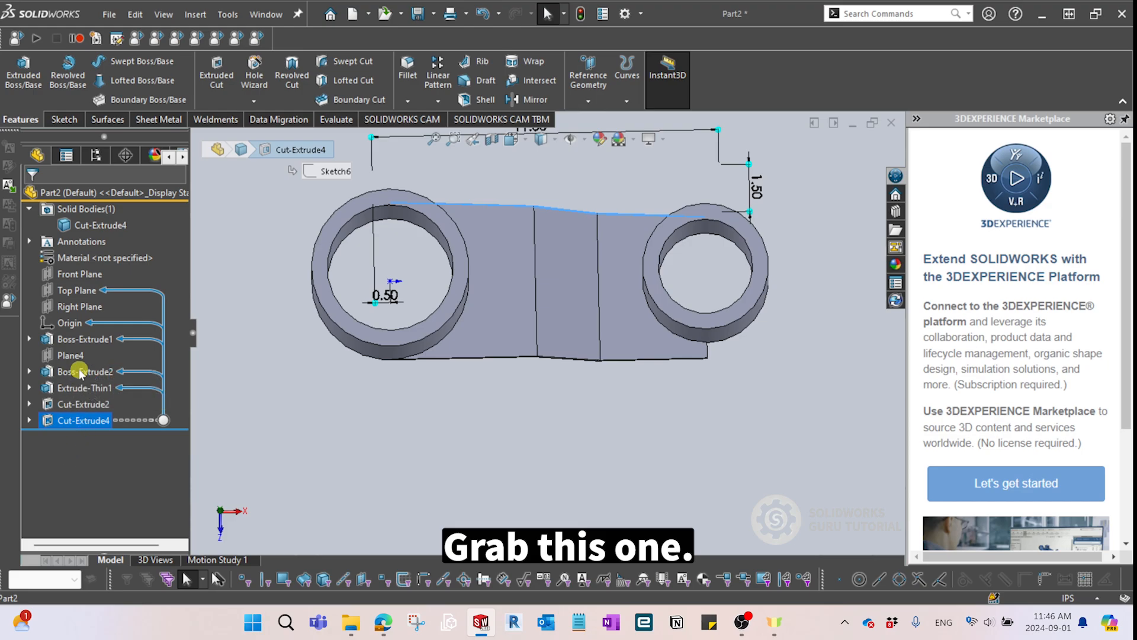
pyautogui.keyDown('ctrl'); pyautogui.click(82, 278); pyautogui.keyUp('ctrl')
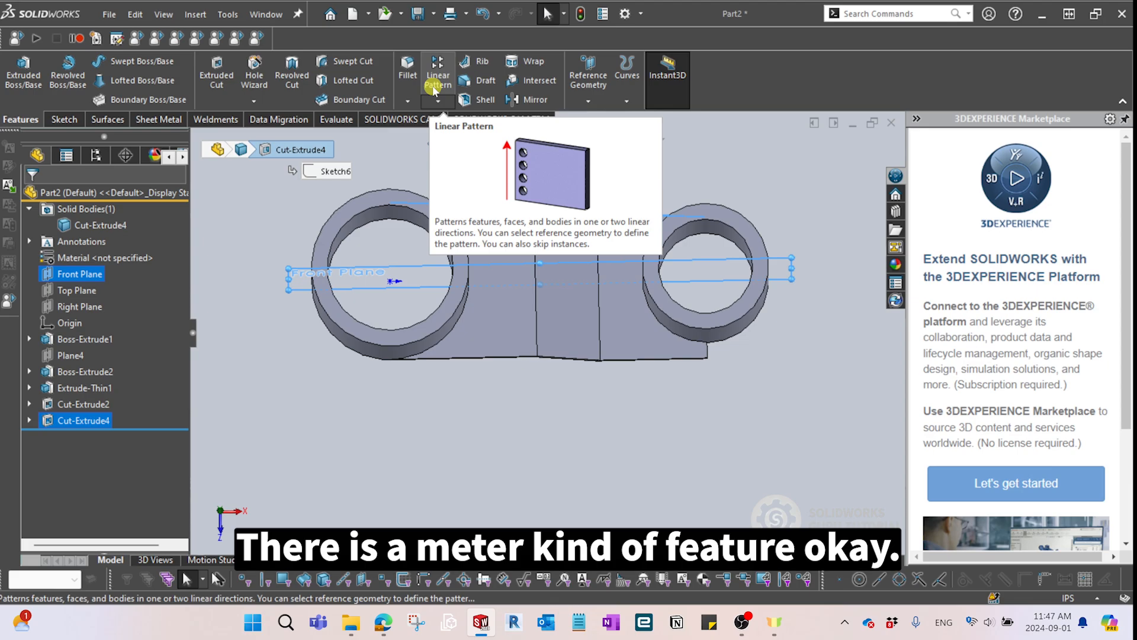
pyautogui.click(439, 102)
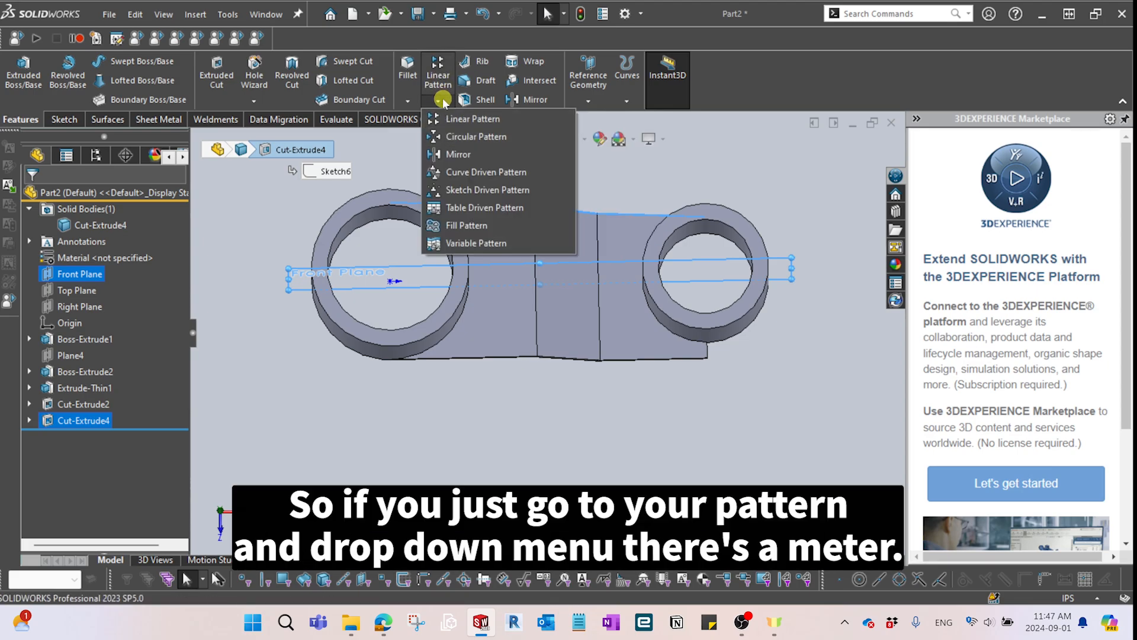
pyautogui.click(465, 154)
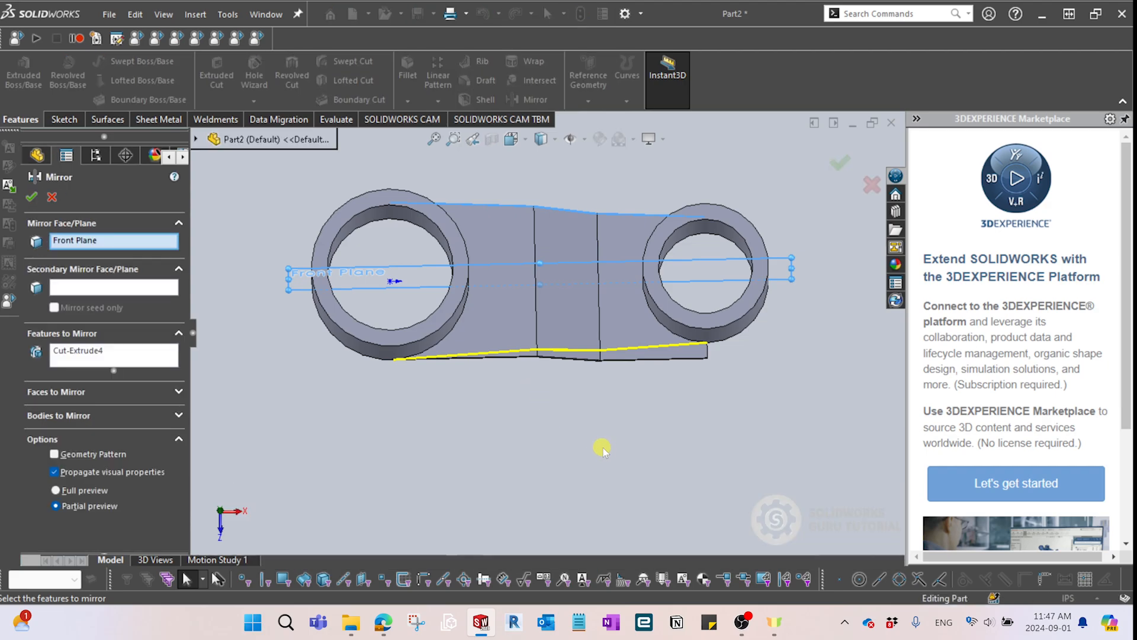
pyautogui.moveTo(604, 447); pyautogui.dragTo(770, 296, button='middle')
pyautogui.click(840, 161)
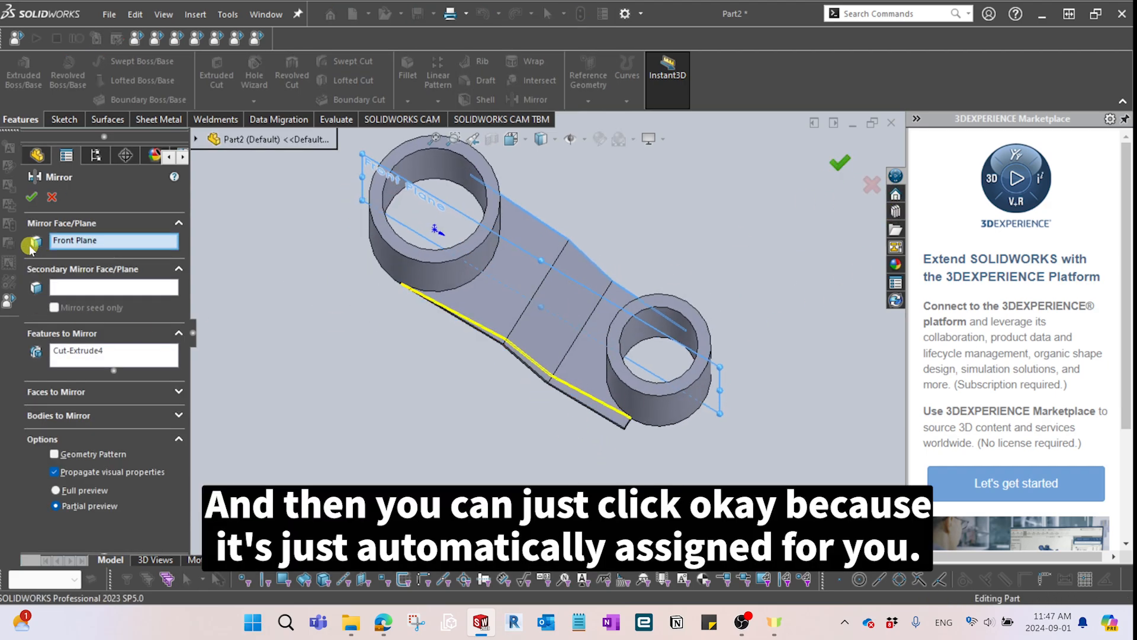
pyautogui.click(542, 488)
pyautogui.moveTo(542, 483)
pyautogui.mouseDown(button='middle')
pyautogui.moveTo(455, 387)
pyautogui.moveTo(559, 356)
pyautogui.mouseUp(button='middle')
pyautogui.click(490, 448)
pyautogui.moveTo(491, 448); pyautogui.dragTo(542, 394, button='middle')
pyautogui.press('Escape')
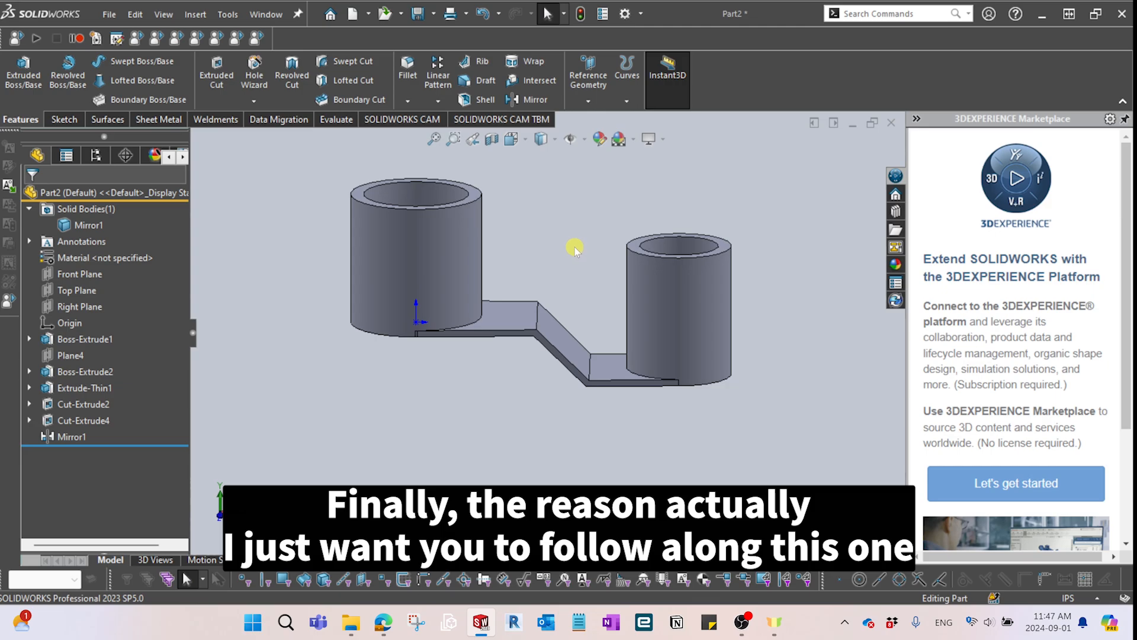
pyautogui.scroll(-3, 560, 249)
pyautogui.scroll(2, 560, 249)
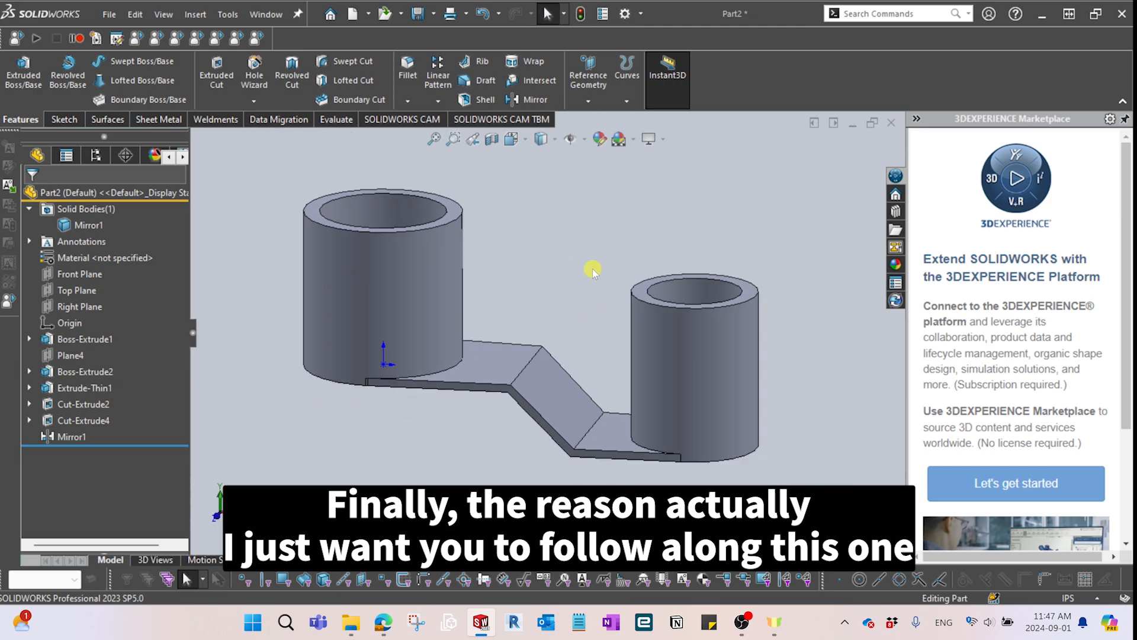
pyautogui.moveTo(543, 284); pyautogui.dragTo(560, 287, button='middle')
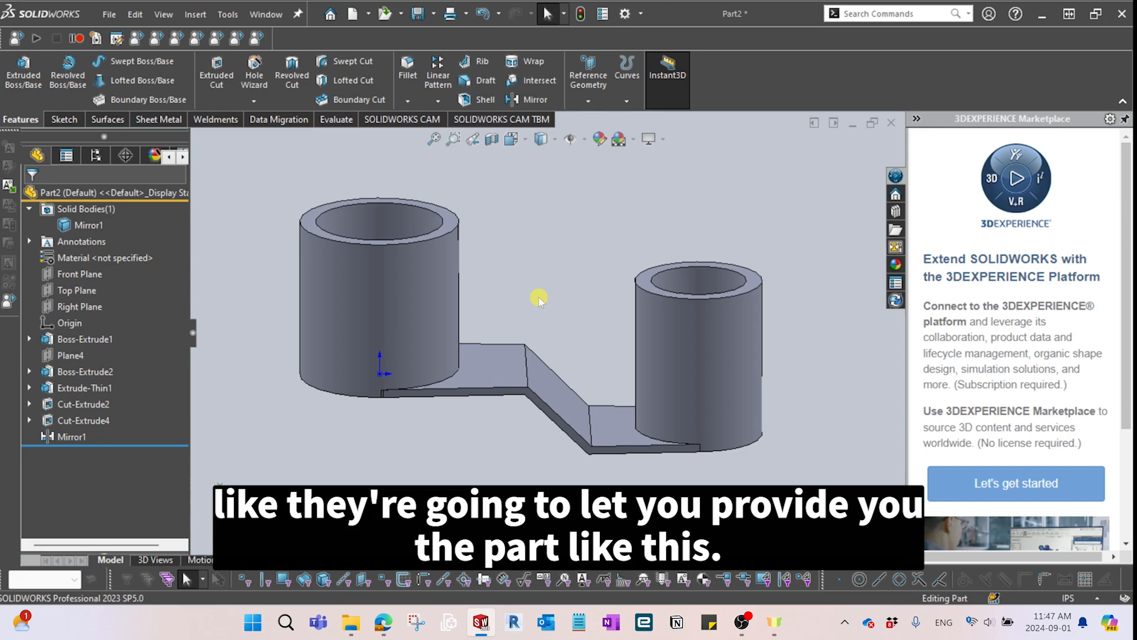
pyautogui.moveTo(562, 306)
pyautogui.mouseDown(button='middle')
pyautogui.moveTo(530, 296)
pyautogui.moveTo(555, 307)
pyautogui.mouseUp(button='middle')
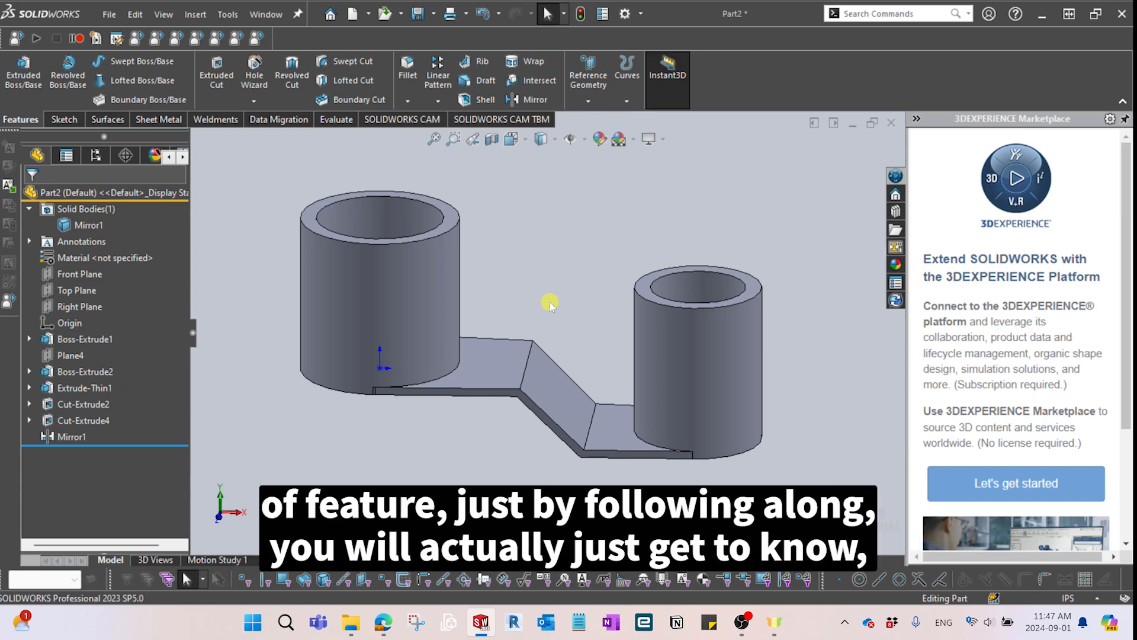
pyautogui.moveTo(550, 303); pyautogui.dragTo(543, 326, button='middle')
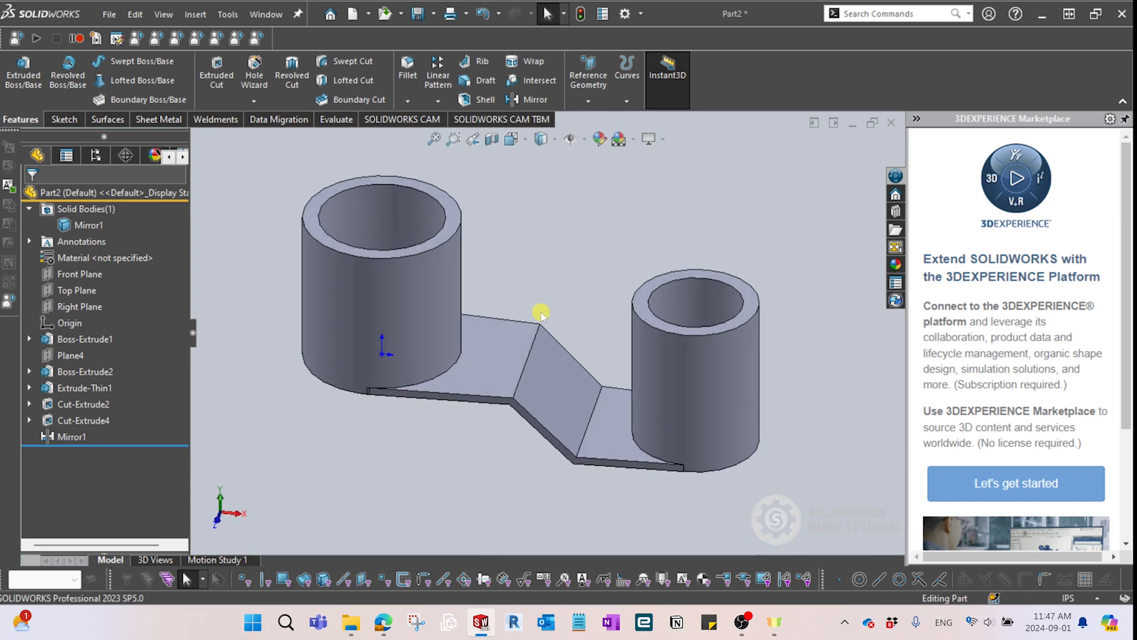
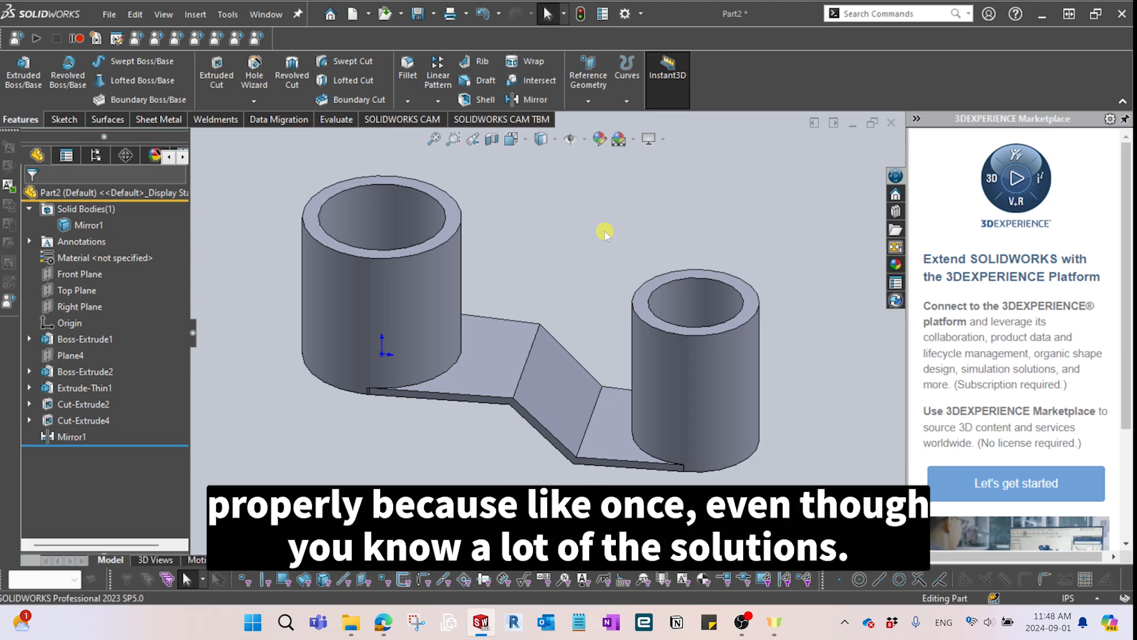
pyautogui.scroll(1, 591, 268)
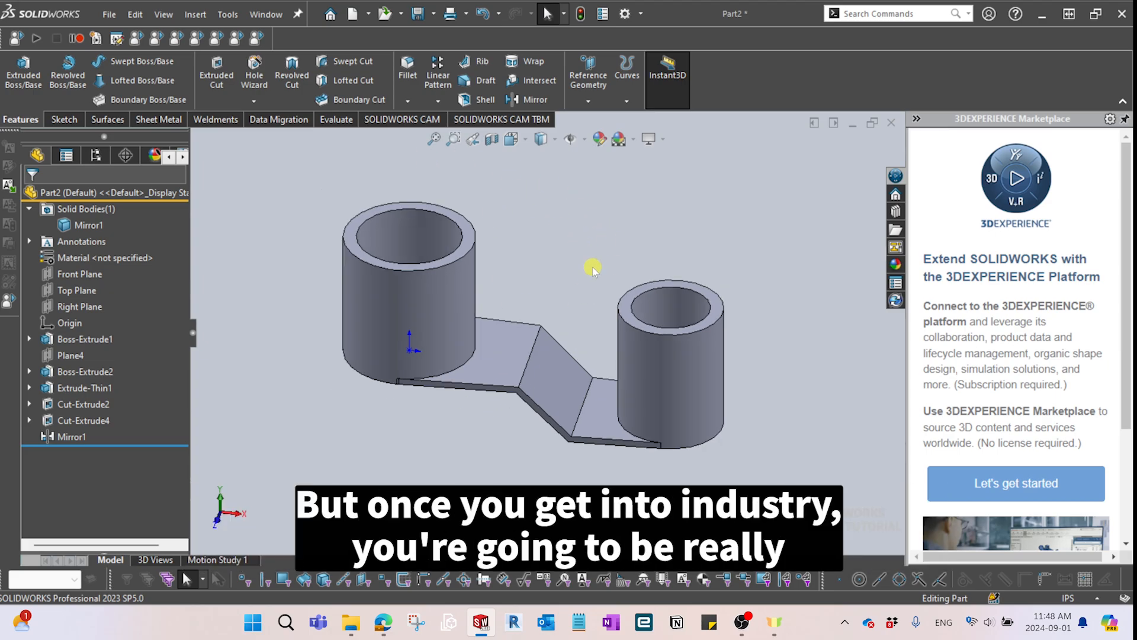
pyautogui.moveTo(593, 265); pyautogui.dragTo(578, 262, button='middle')
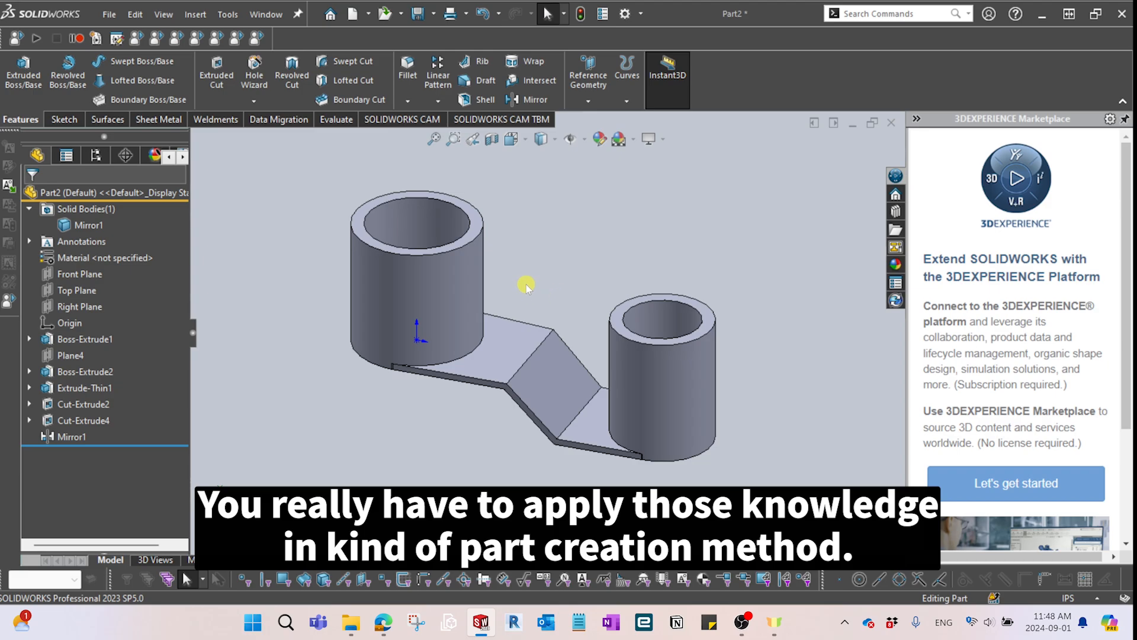
pyautogui.scroll(-2, 525, 269)
pyautogui.scroll(1, 524, 267)
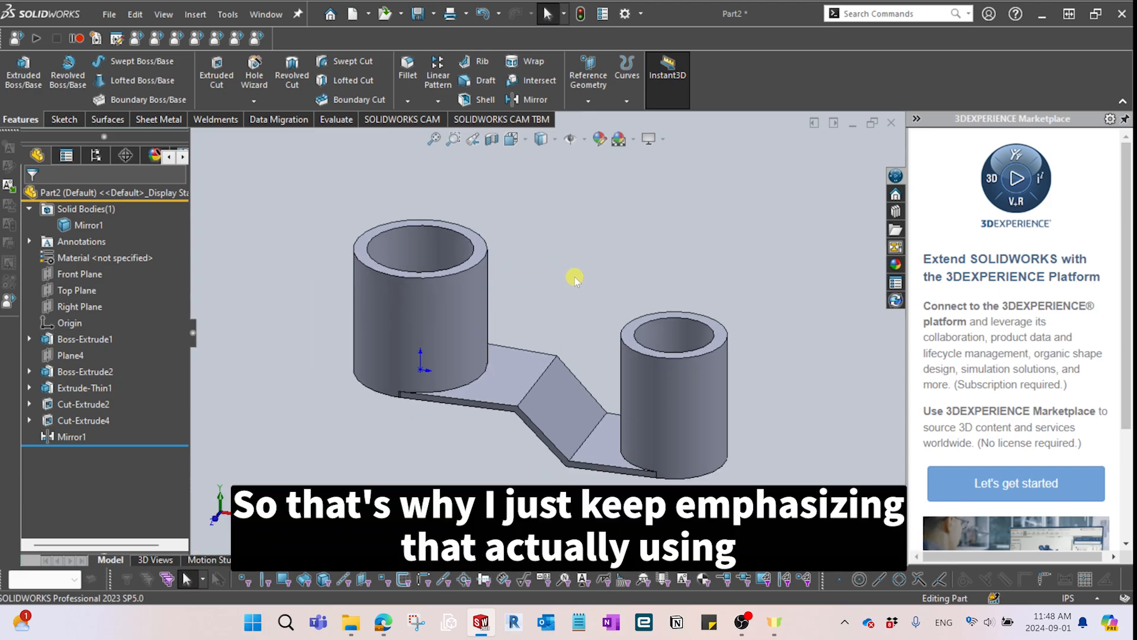
pyautogui.scroll(2, 577, 263)
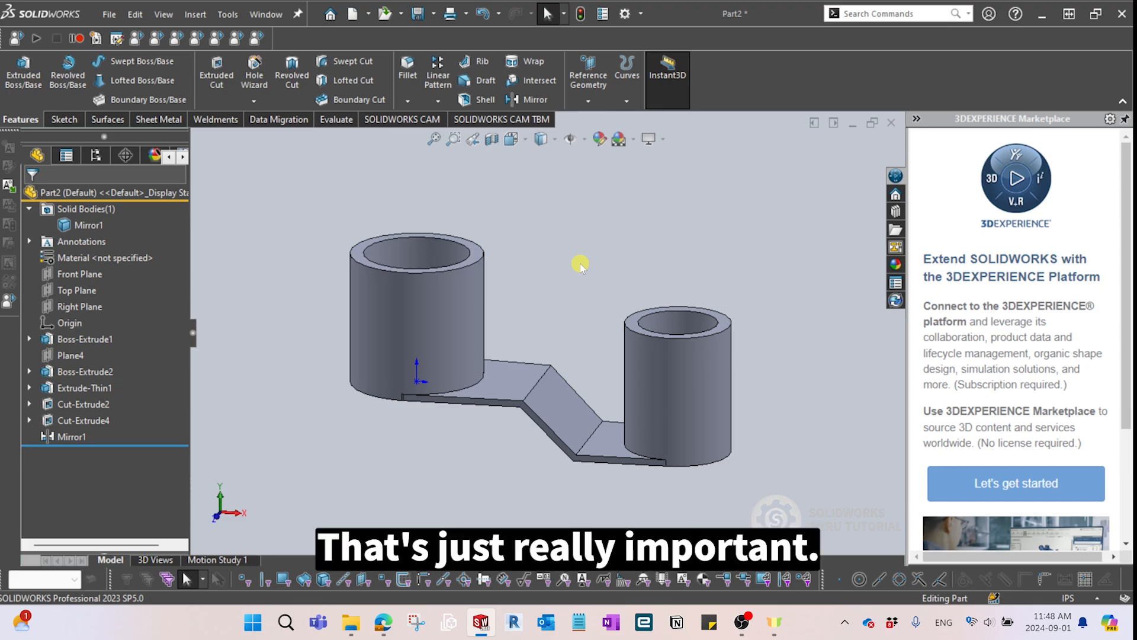
pyautogui.moveTo(580, 265); pyautogui.dragTo(536, 339, button='middle')
pyautogui.moveTo(272, 394); pyautogui.dragTo(267, 385, button='middle')
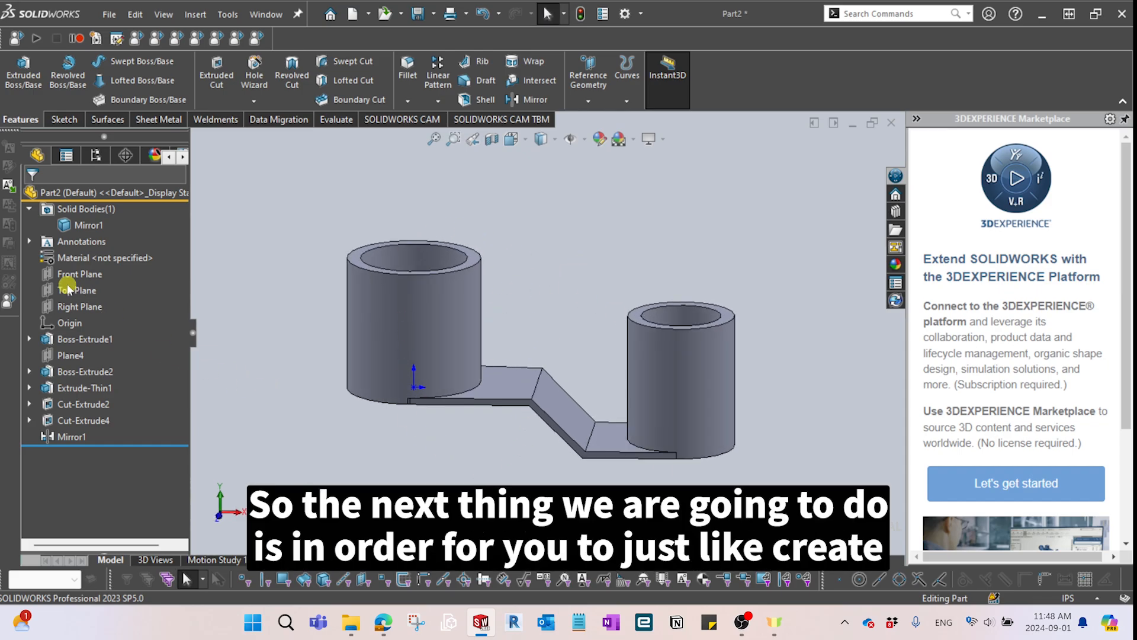
pyautogui.click(76, 276)
pyautogui.click(470, 478)
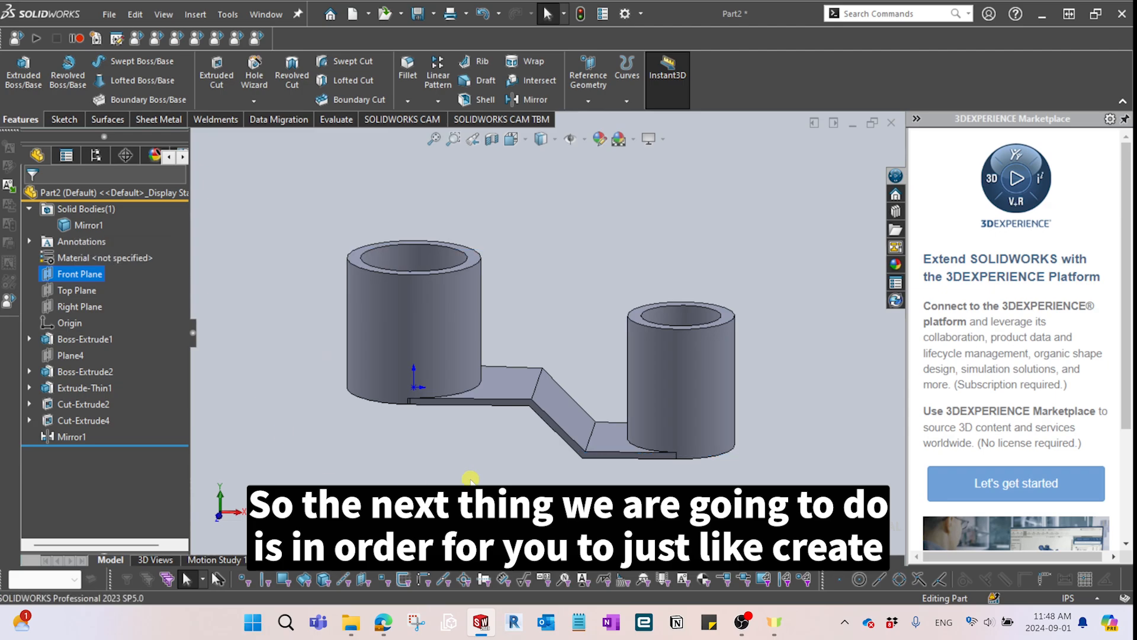
pyautogui.moveTo(471, 474); pyautogui.dragTo(501, 388, button='middle')
pyautogui.scroll(-1, 502, 294)
pyautogui.moveTo(502, 291); pyautogui.dragTo(488, 262, button='middle')
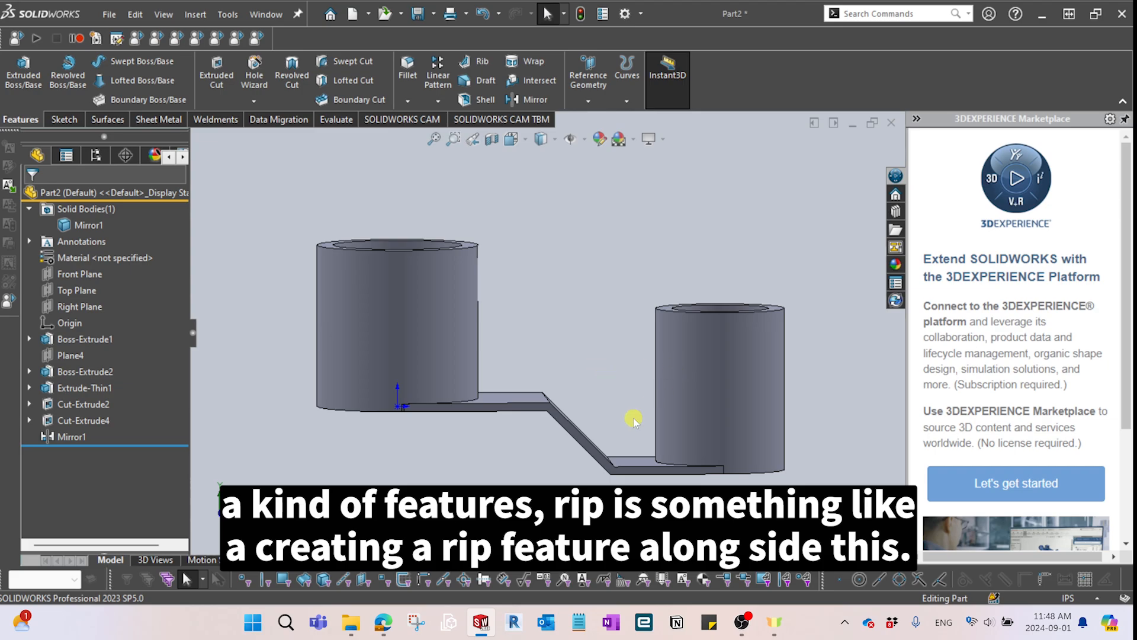
# Sketch a horizontal, sloped and horizontal line chain on the Front Plane from the large cylinder's top inner-facing corner to the small cylinder's.
pyautogui.click(79, 274)
pyautogui.click(90, 249)
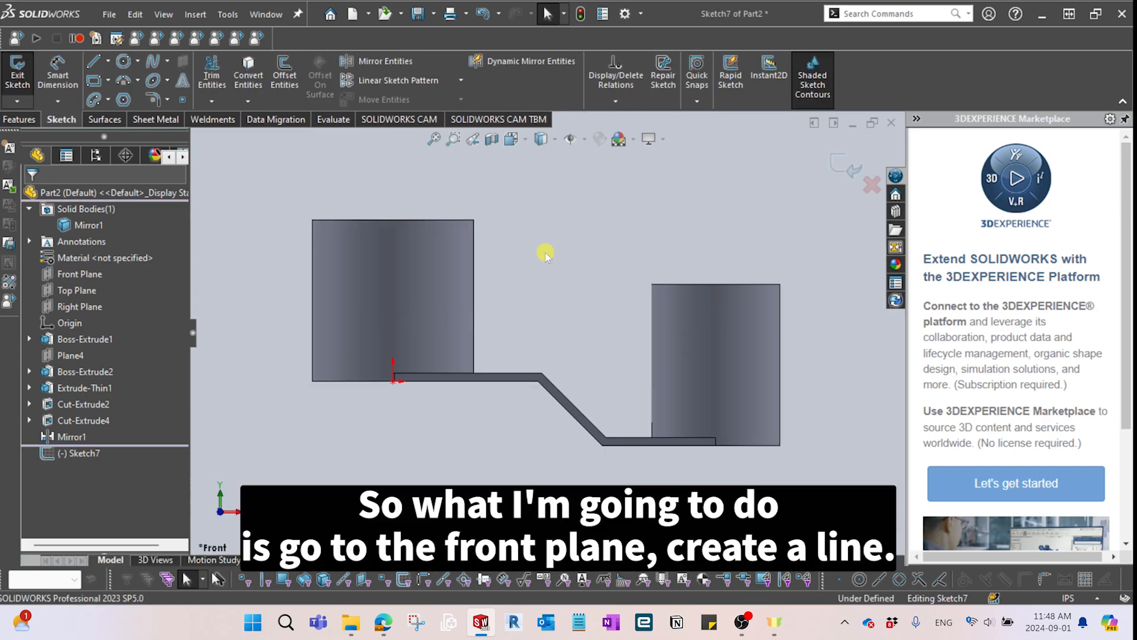
pyautogui.click(98, 62)
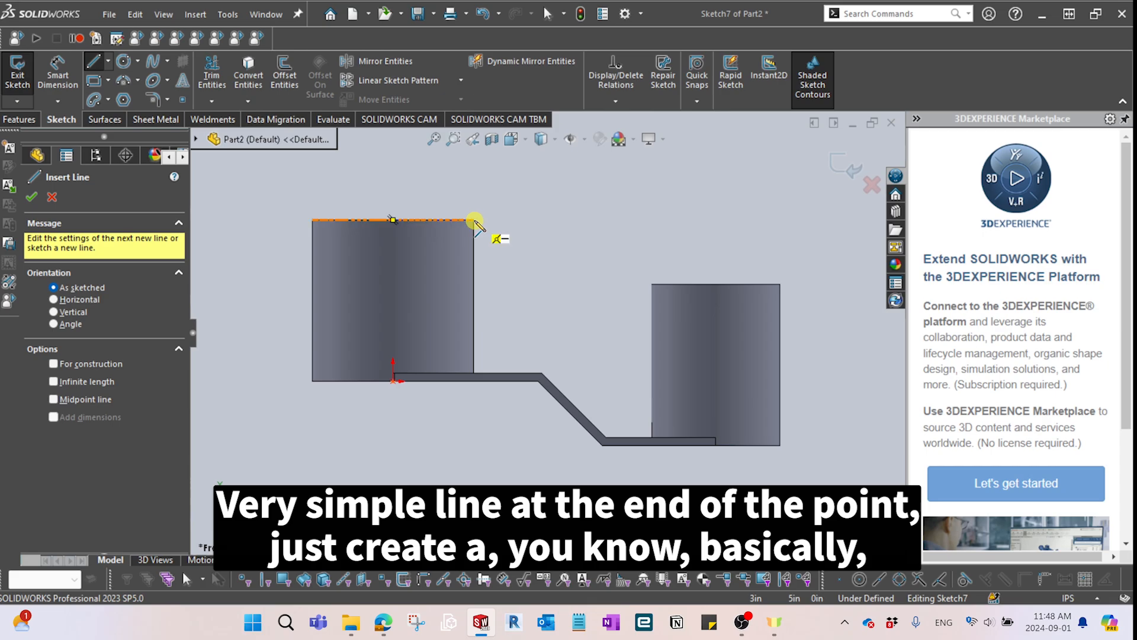
pyautogui.click(474, 220)
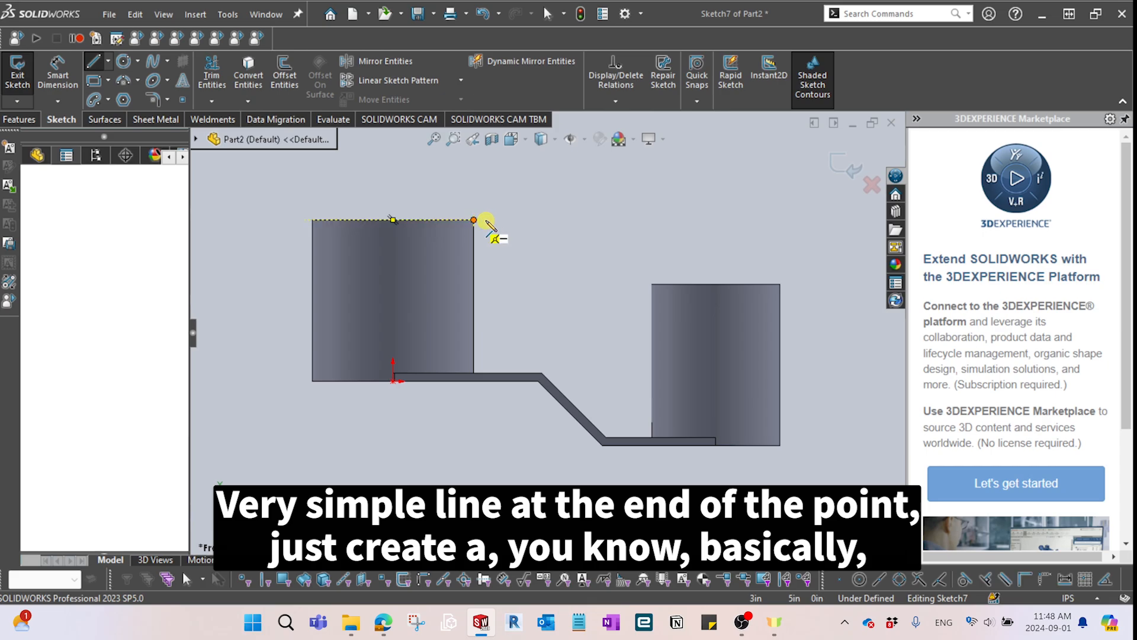
pyautogui.click(533, 220)
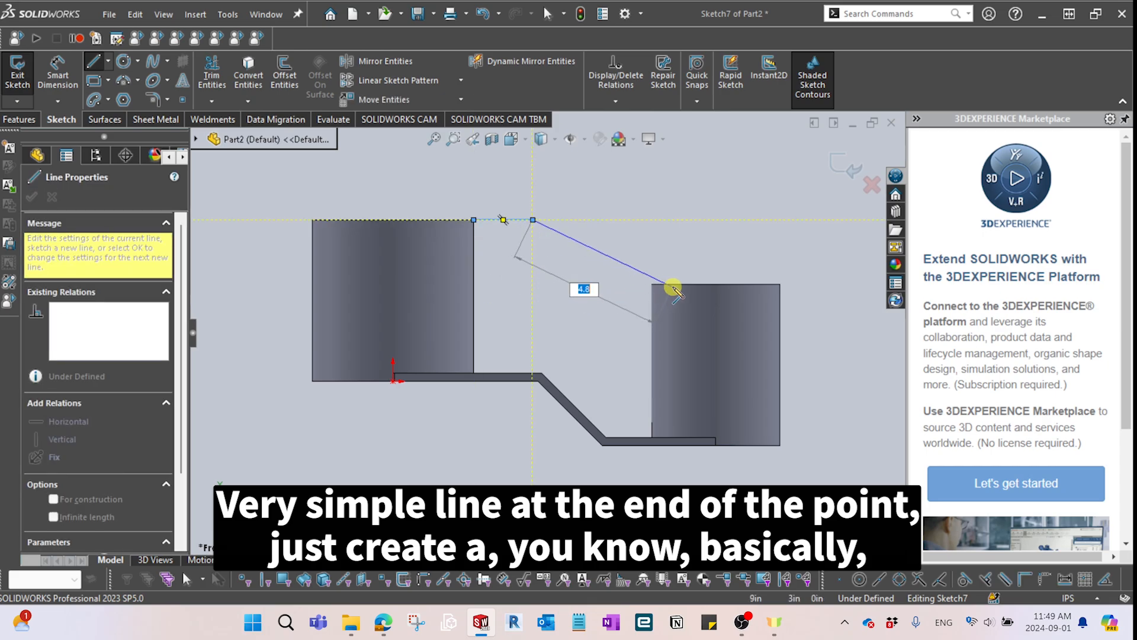
pyautogui.click(597, 285)
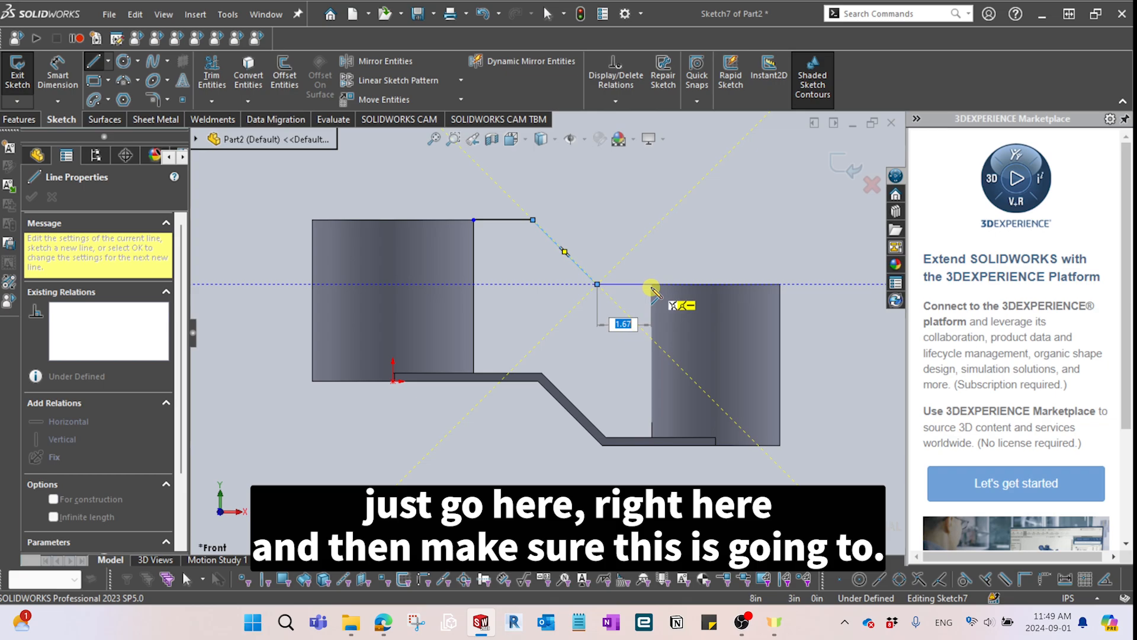
pyautogui.click(651, 287)
pyautogui.press('Escape')
# Snap the free end of the lower horizontal line onto the small cylinder's top corner.
pyautogui.scroll(-5, 645, 292)
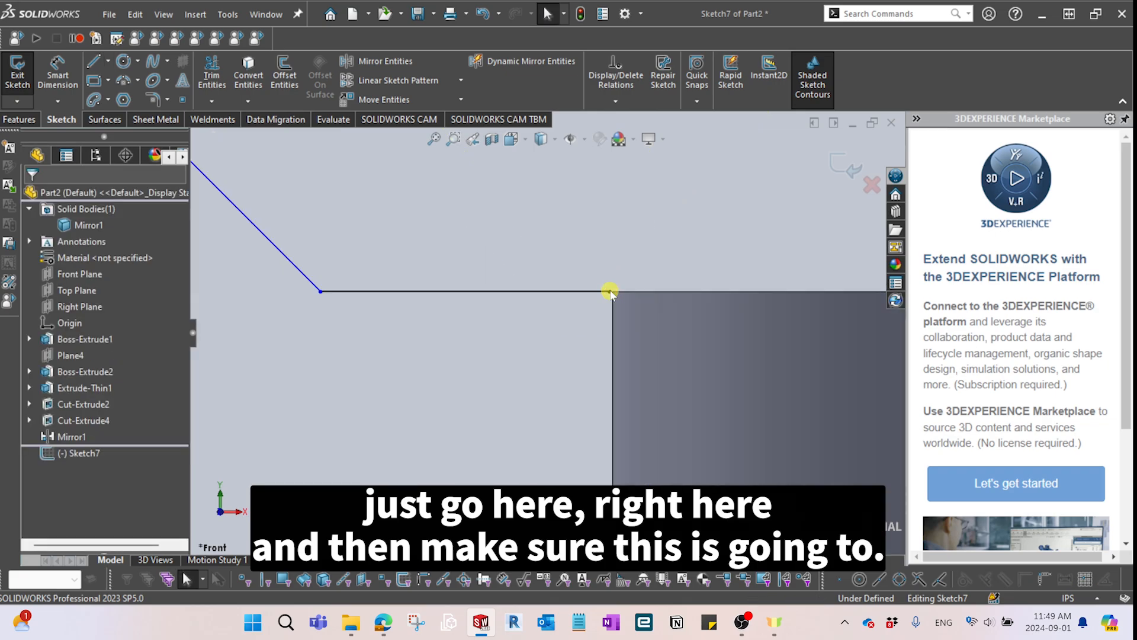
pyautogui.click(610, 291)
pyautogui.moveTo(487, 293); pyautogui.dragTo(614, 292)
pyautogui.scroll(-3, 616, 317)
pyautogui.press('Escape')
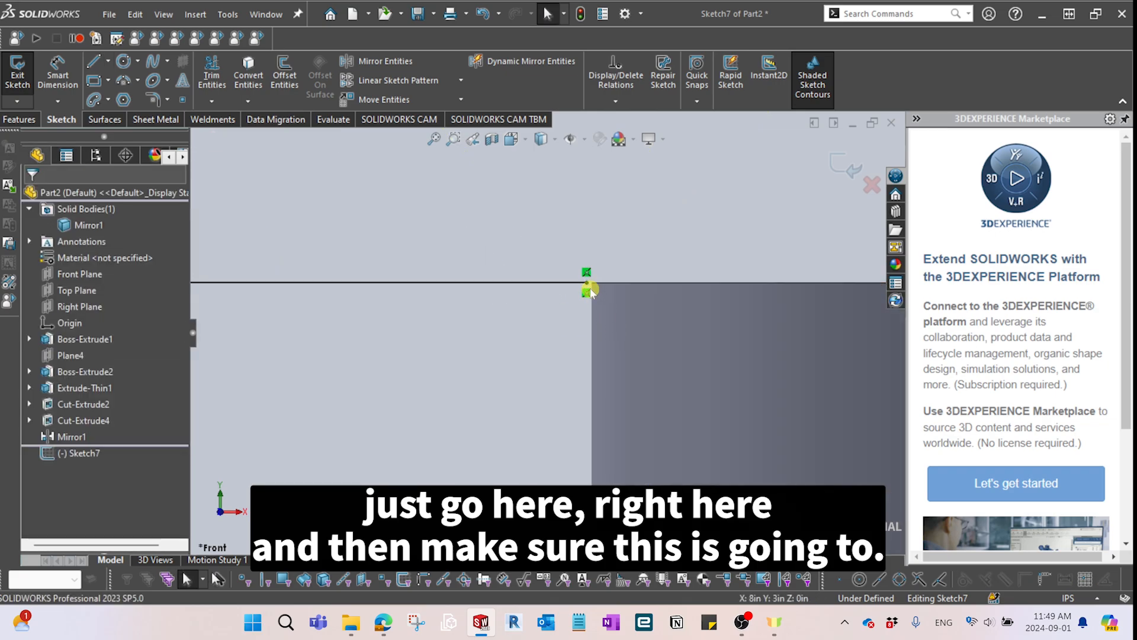
pyautogui.press('f')
pyautogui.scroll(2, 516, 225)
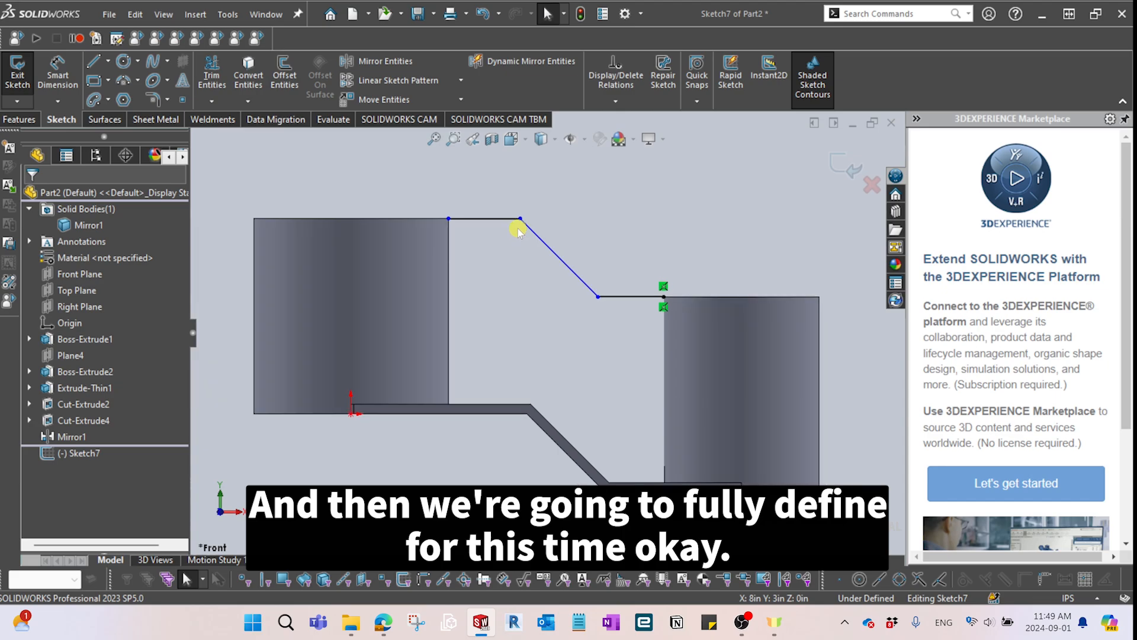
# Dimension the upper horizontal line beside the large cylinder to 1.75 in.
pyautogui.scroll(-1, 567, 265)
pyautogui.click(56, 75)
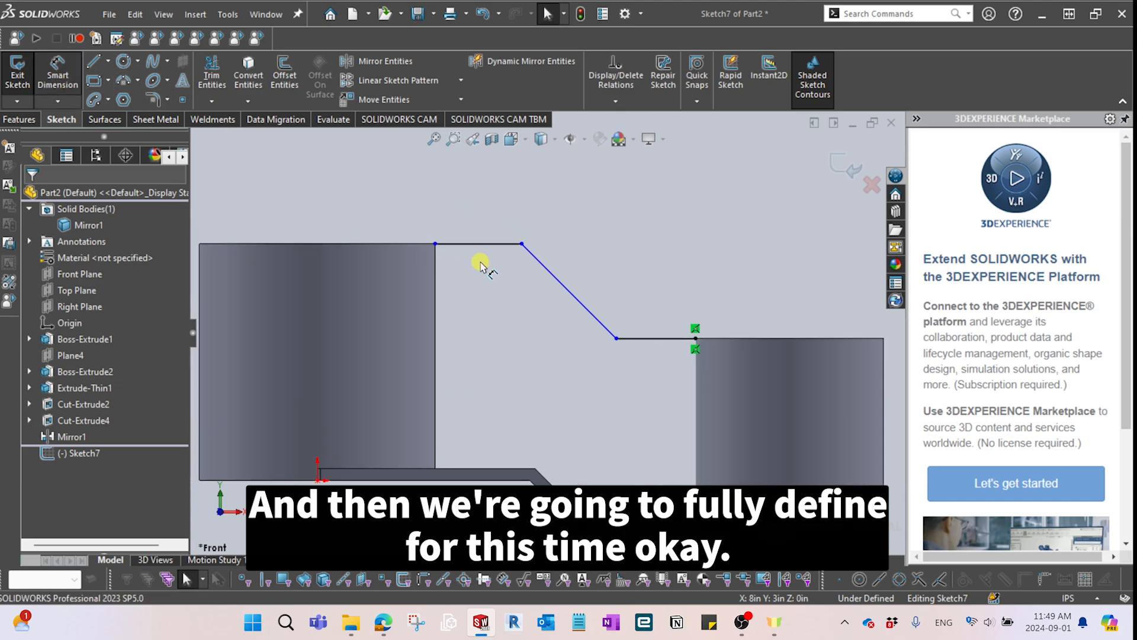
pyautogui.click(489, 245)
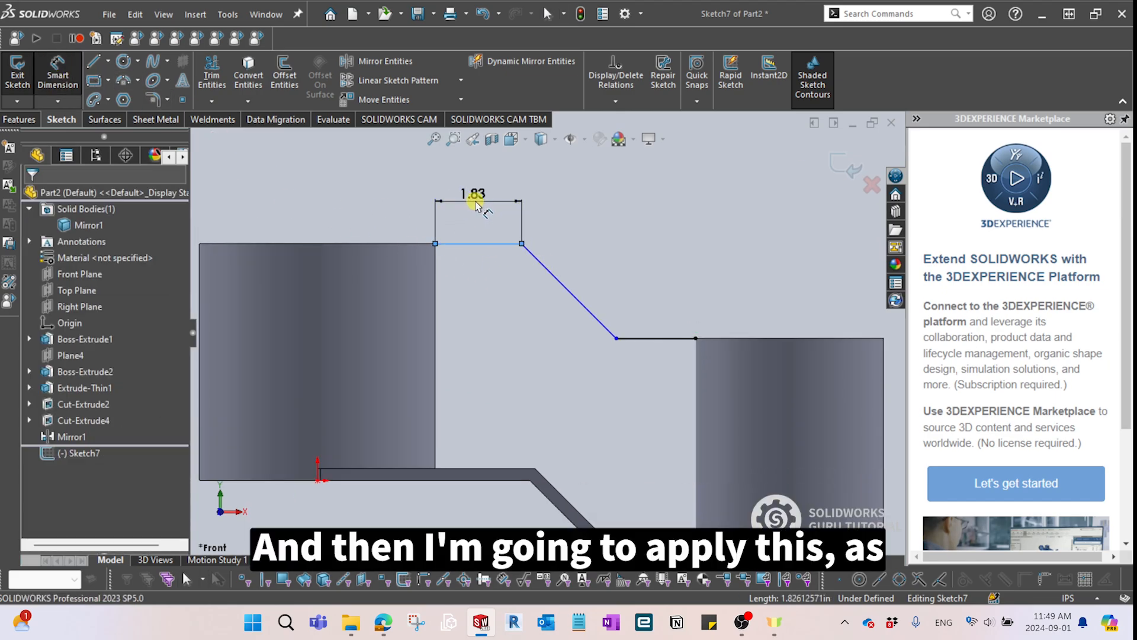
pyautogui.click(476, 201)
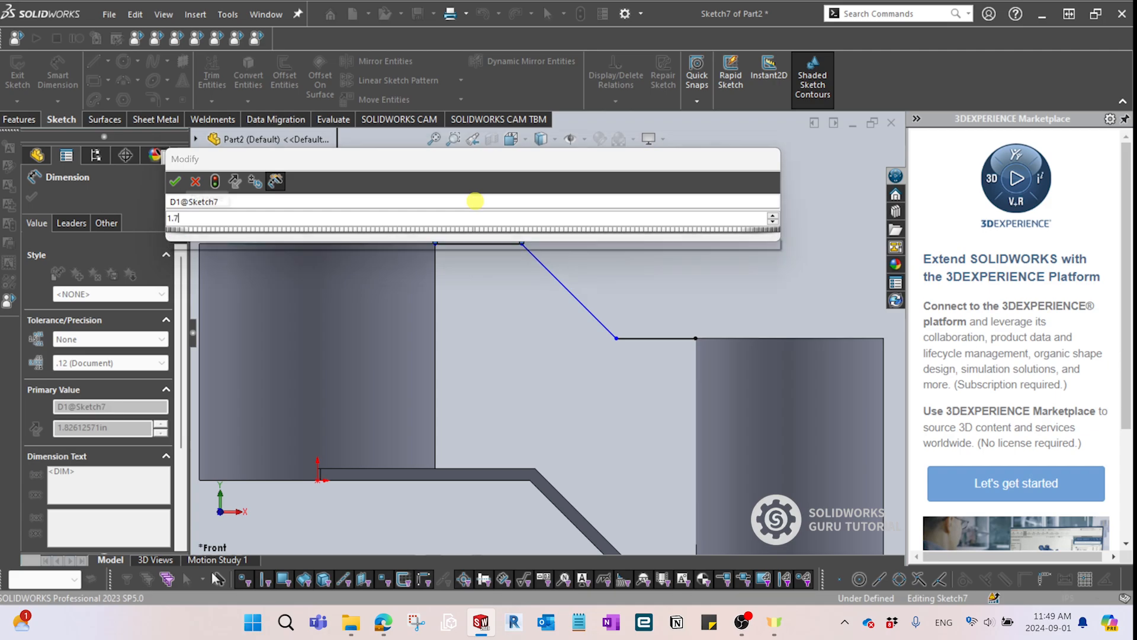
pyautogui.press('Return')
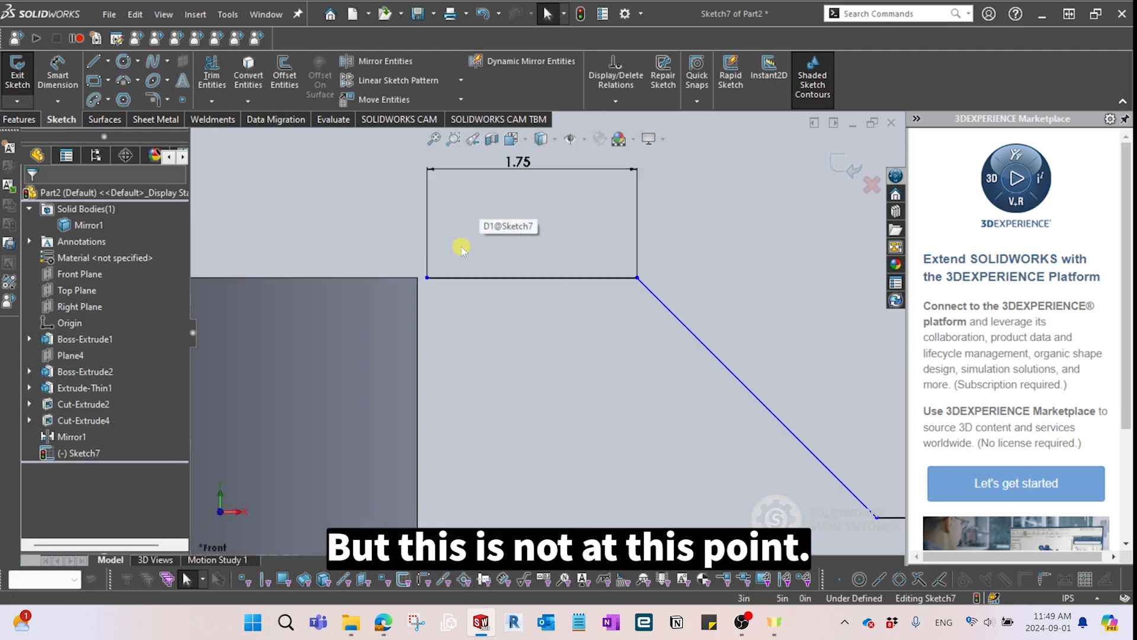
# Make the upper line's start point coincident with the large cylinder's top corner.
pyautogui.scroll(-3, 445, 285)
pyautogui.click(442, 301)
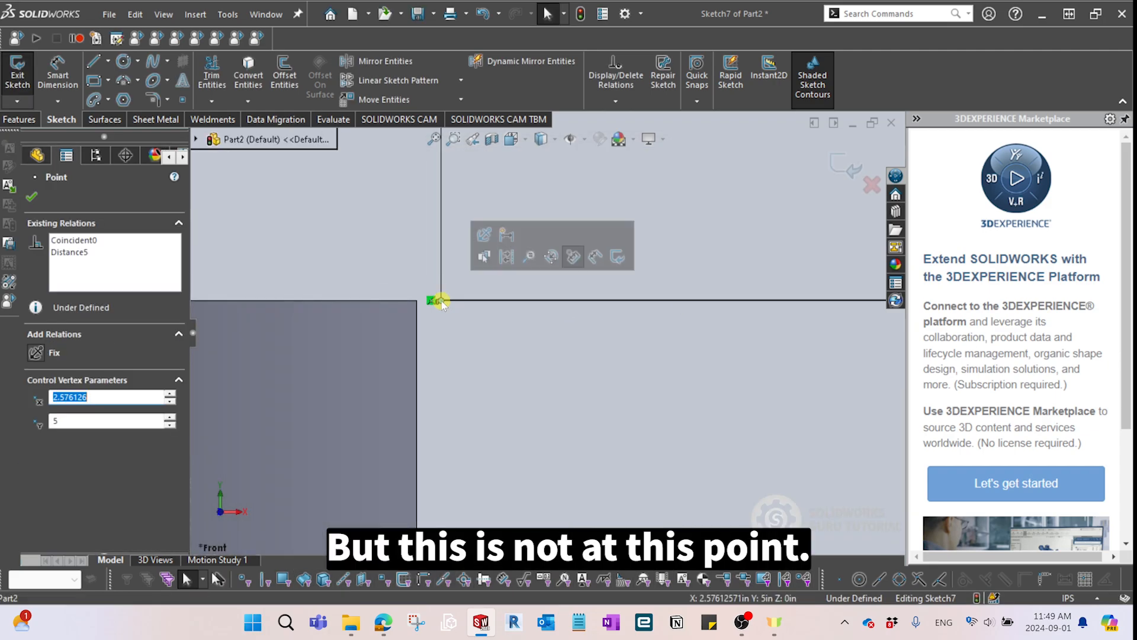
pyautogui.keyDown('ctrl'); pyautogui.click(418, 301); pyautogui.keyUp('ctrl')
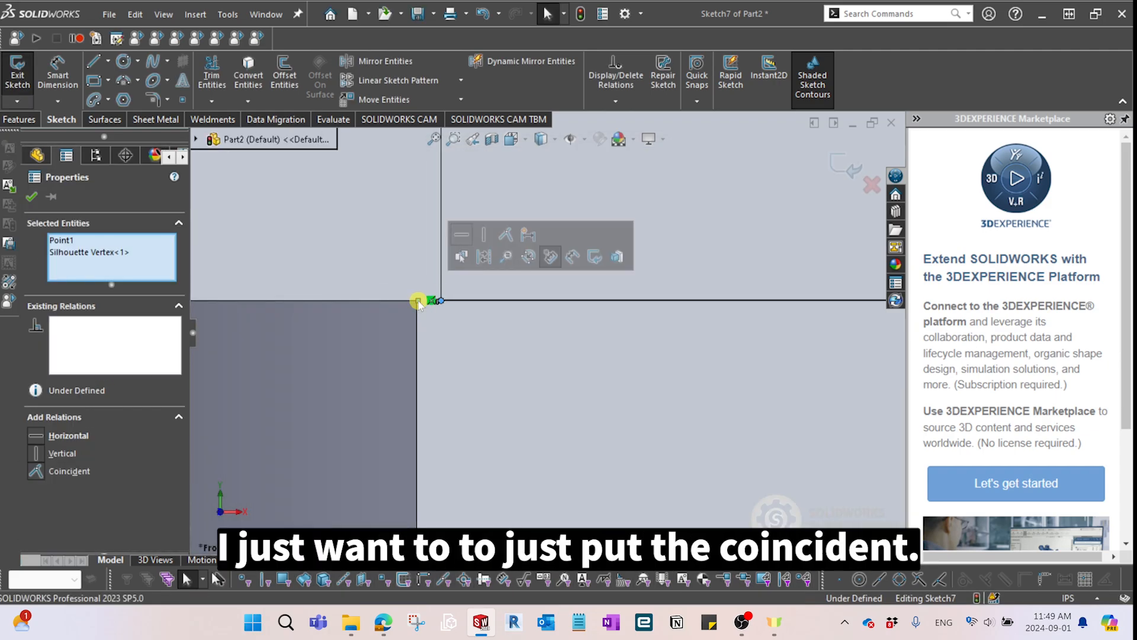
pyautogui.click(529, 256)
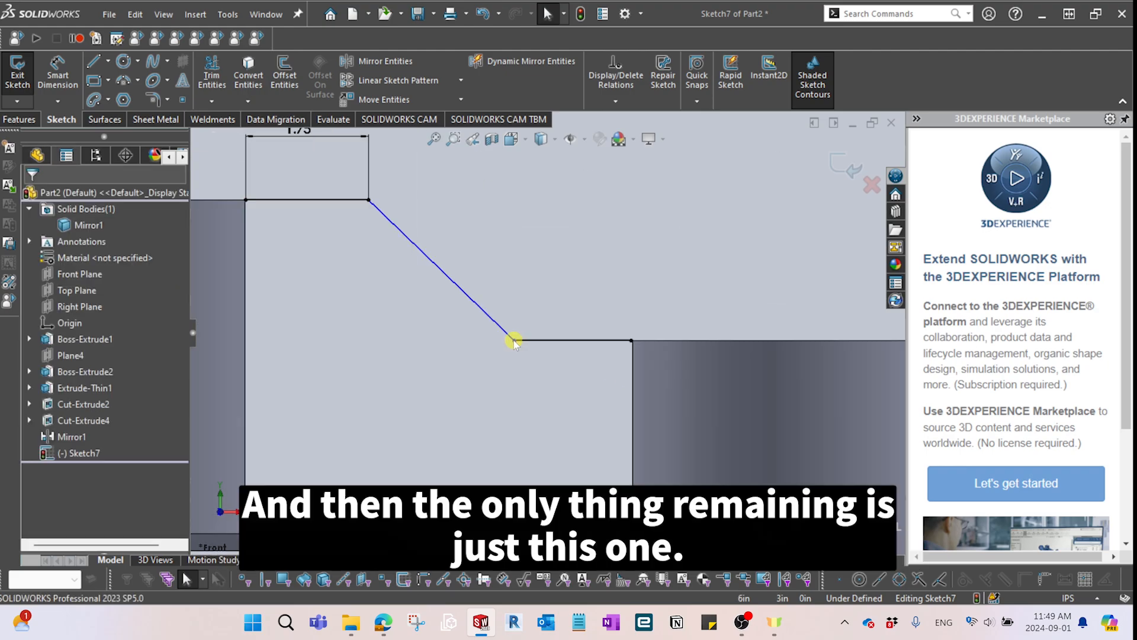
pyautogui.click(555, 342)
pyautogui.click(529, 374)
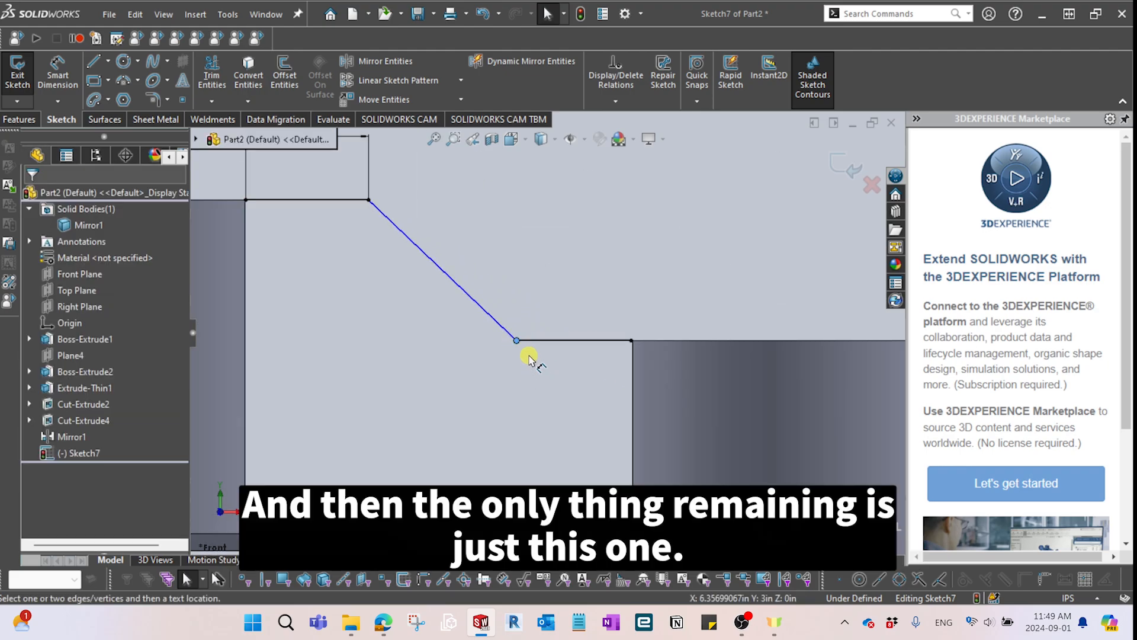
pyautogui.click(513, 337)
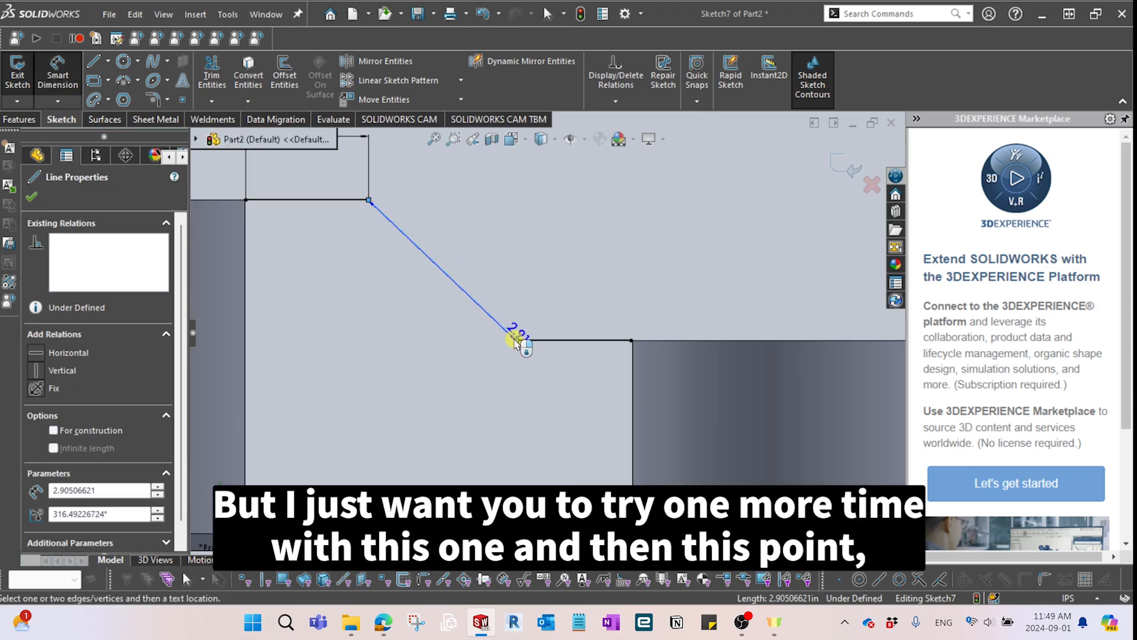
pyautogui.click(516, 341)
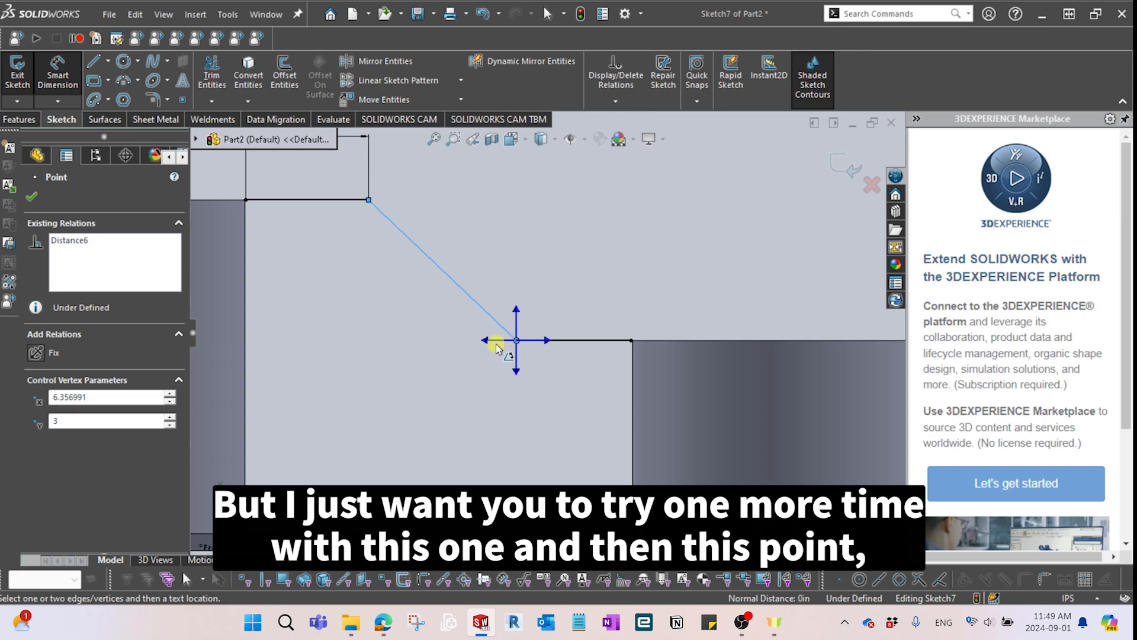
pyautogui.click(490, 345)
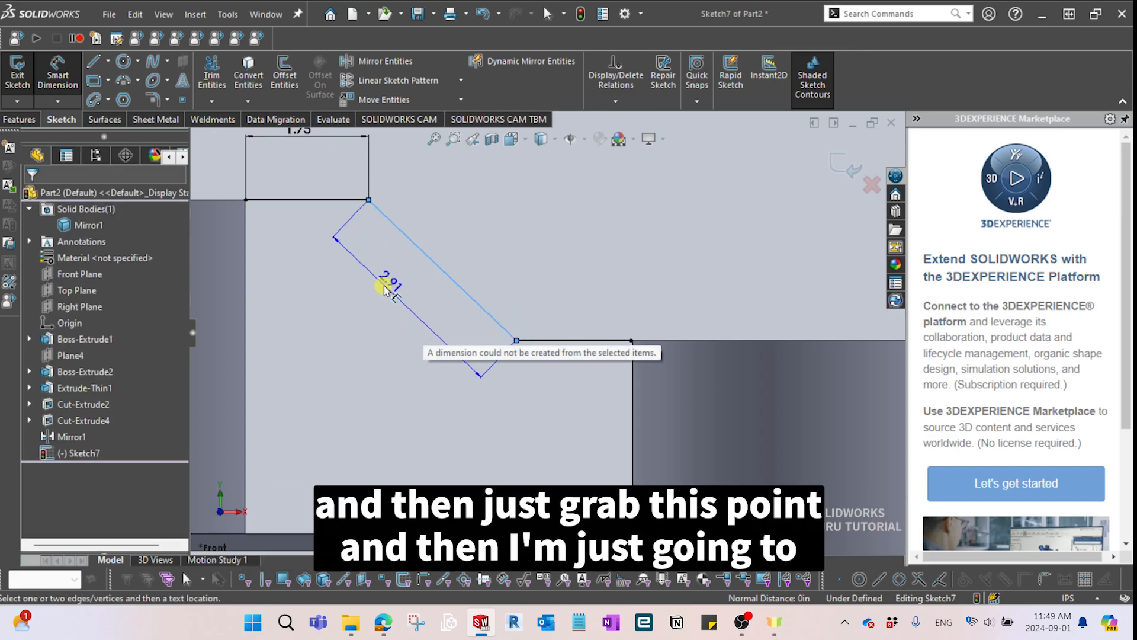
pyautogui.press('Escape')
pyautogui.scroll(-2, 492, 343)
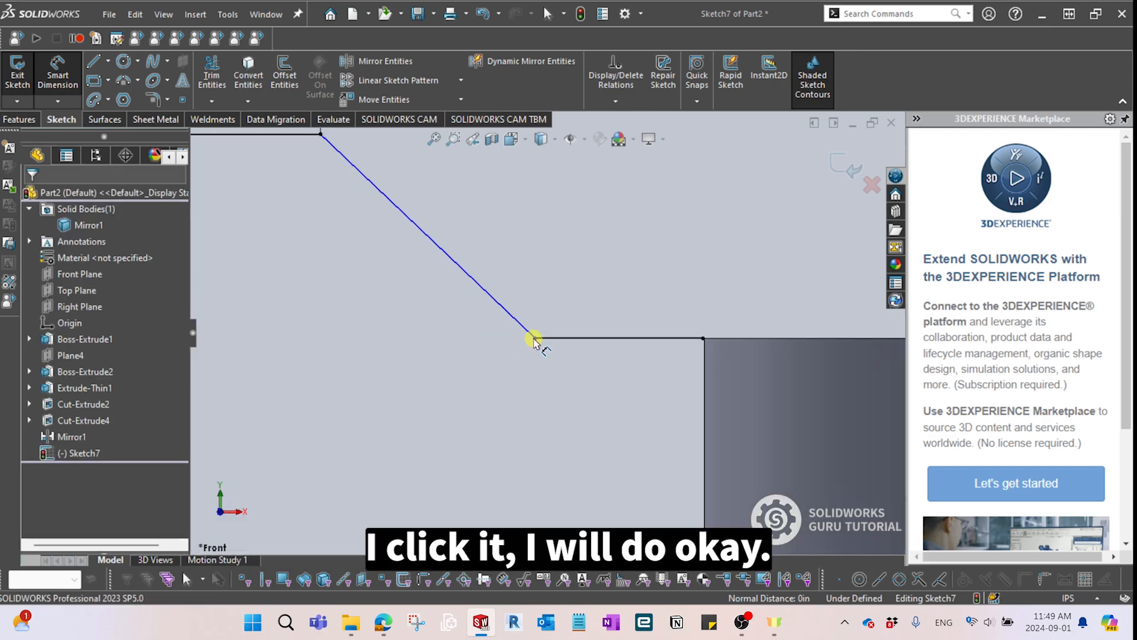
# Dimension the sloped line's angle from the horizontal at its lower endpoint to 45°.
pyautogui.click(507, 311)
pyautogui.scroll(-2, 503, 331)
pyautogui.click(545, 341)
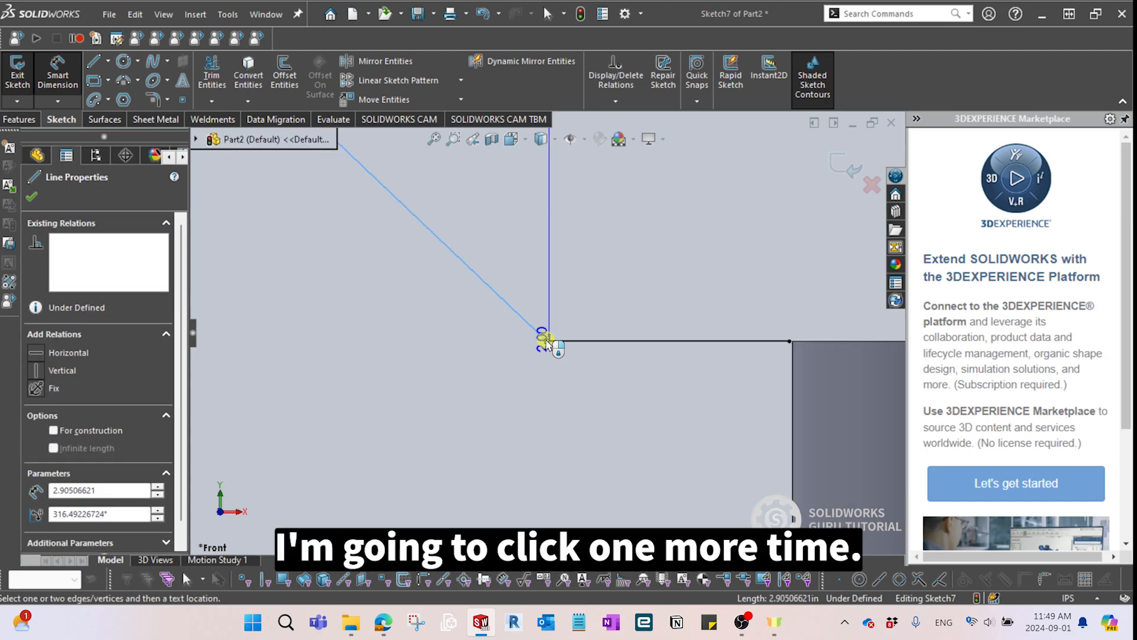
pyautogui.click(546, 342)
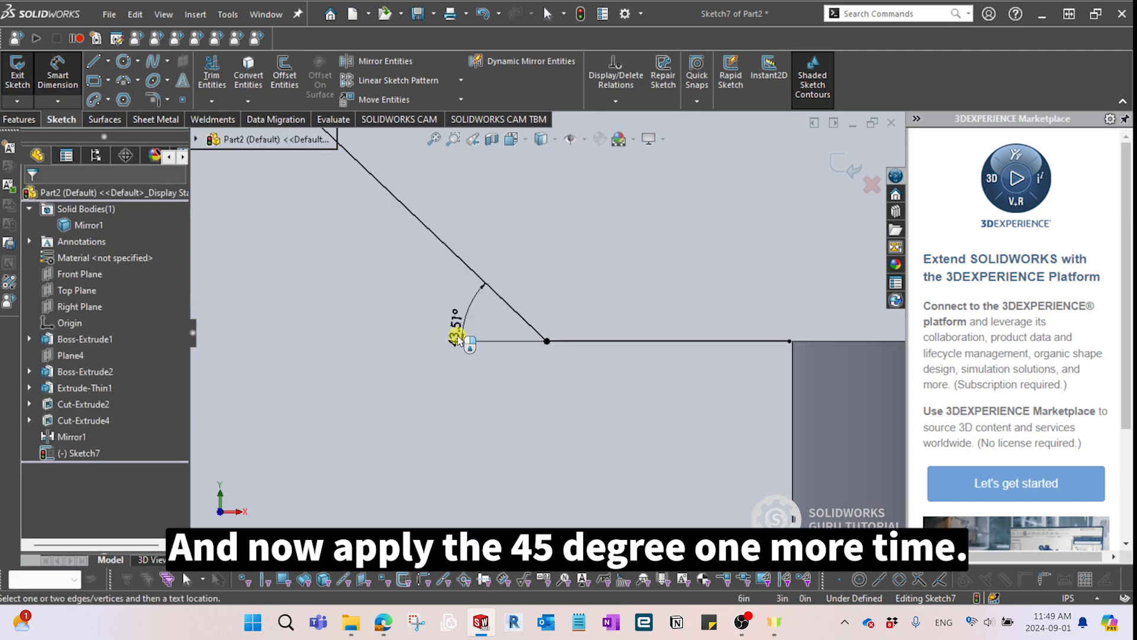
pyautogui.click(459, 339)
pyautogui.write('45')
pyautogui.press('Return')
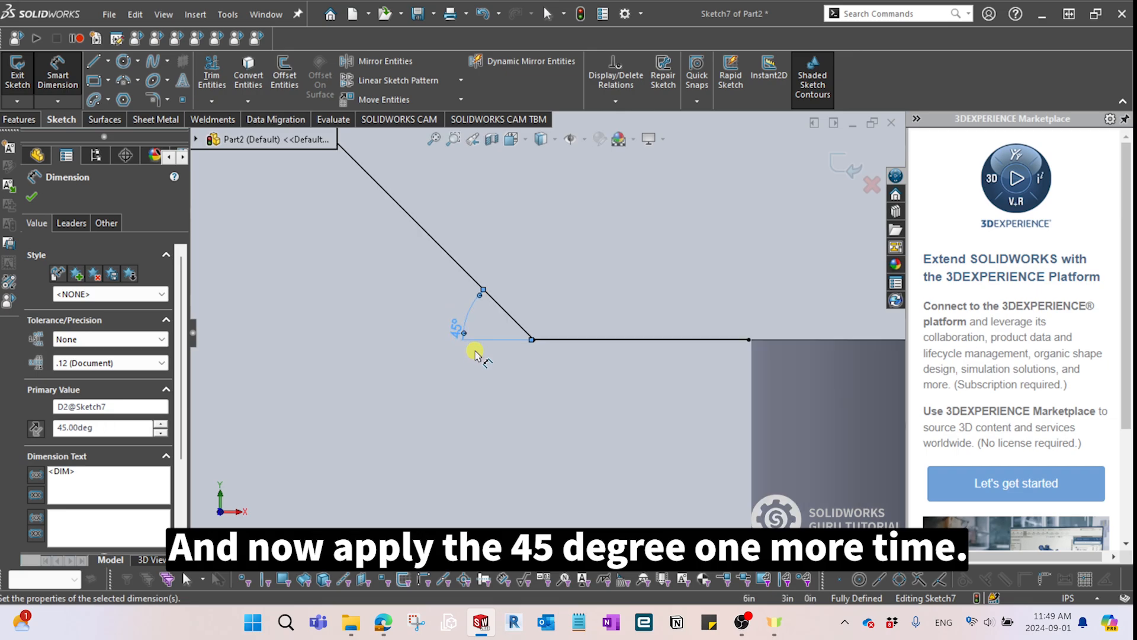
pyautogui.scroll(4, 516, 338)
pyautogui.press('Escape')
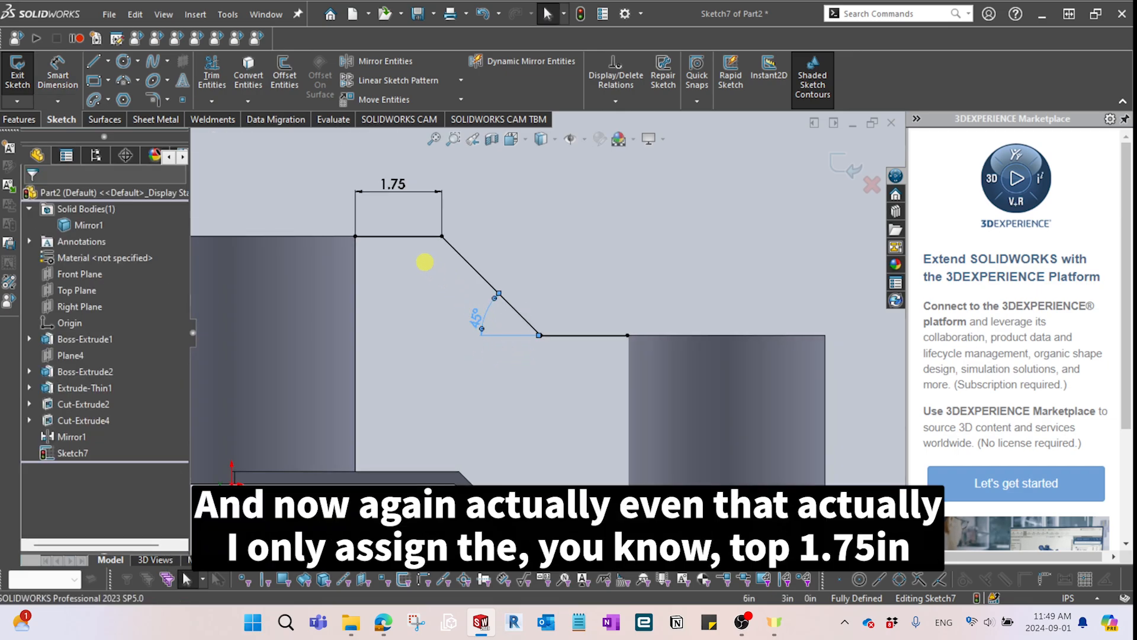
# Exit the finished sketch of the rib profile.
pyautogui.scroll(1, 539, 340)
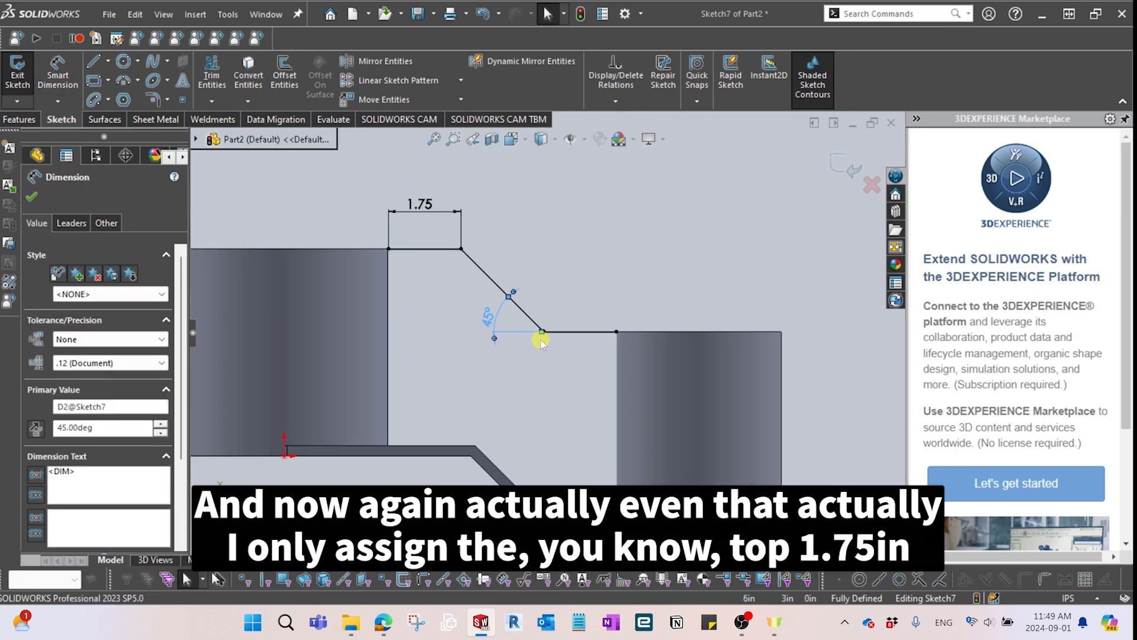
pyautogui.scroll(-1, 540, 340)
pyautogui.scroll(1, 538, 343)
pyautogui.scroll(-1, 538, 342)
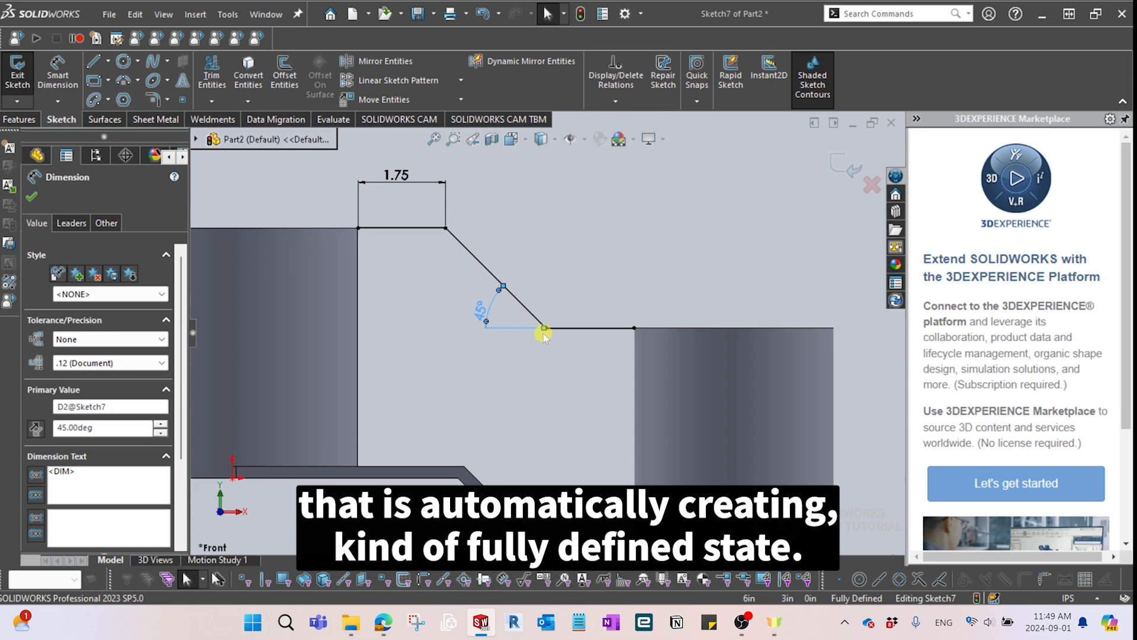
pyautogui.scroll(1, 597, 339)
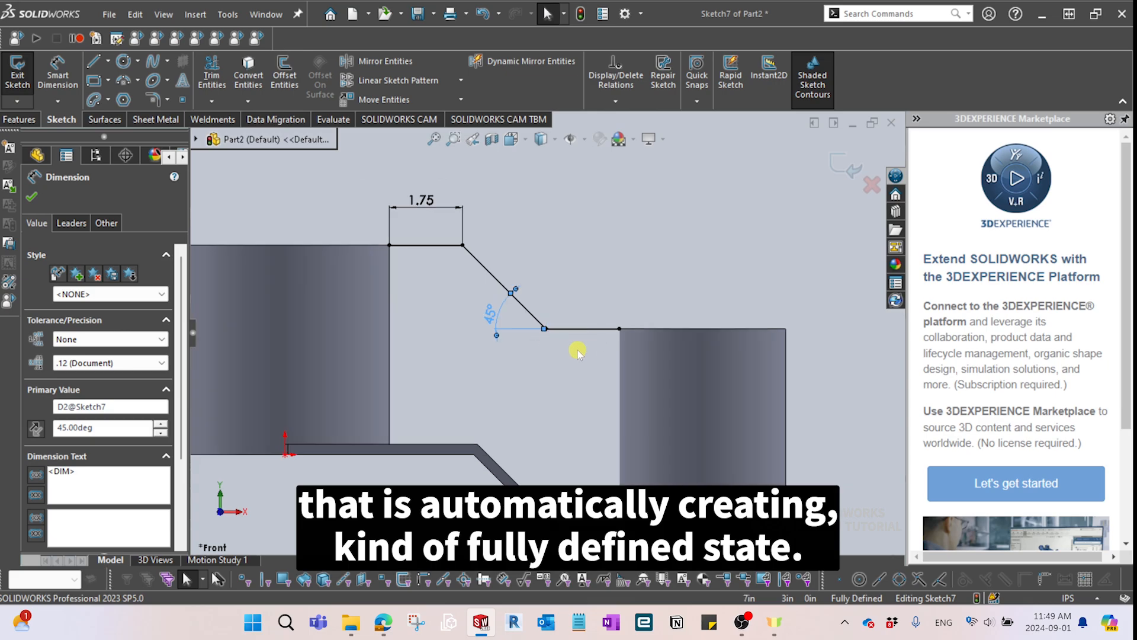
pyautogui.scroll(1, 579, 350)
pyautogui.click(852, 172)
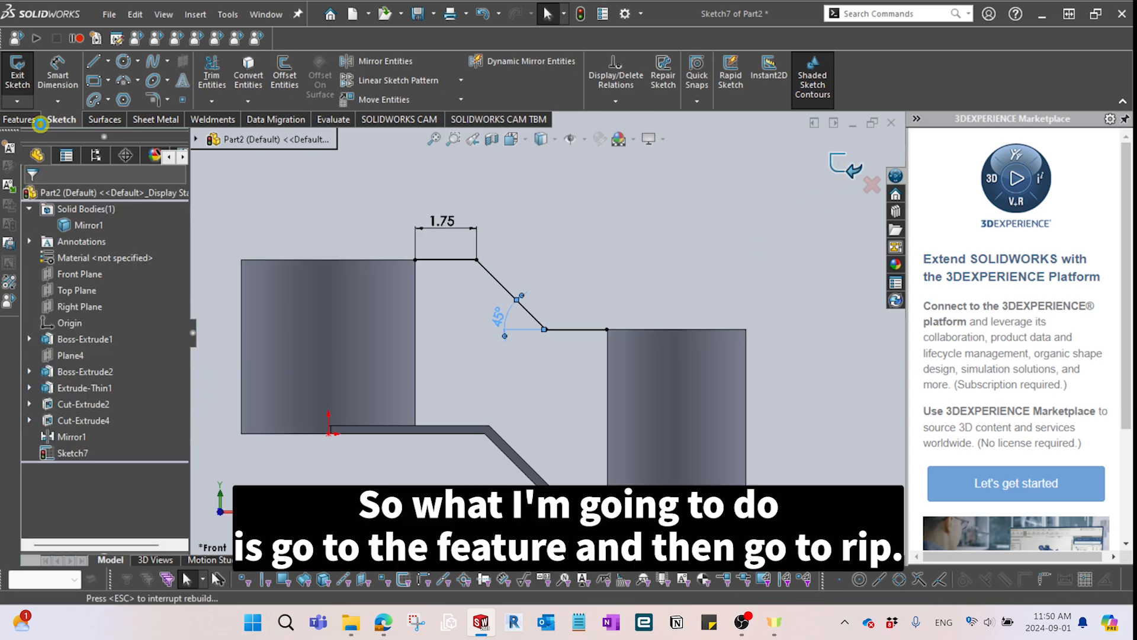
pyautogui.click(20, 122)
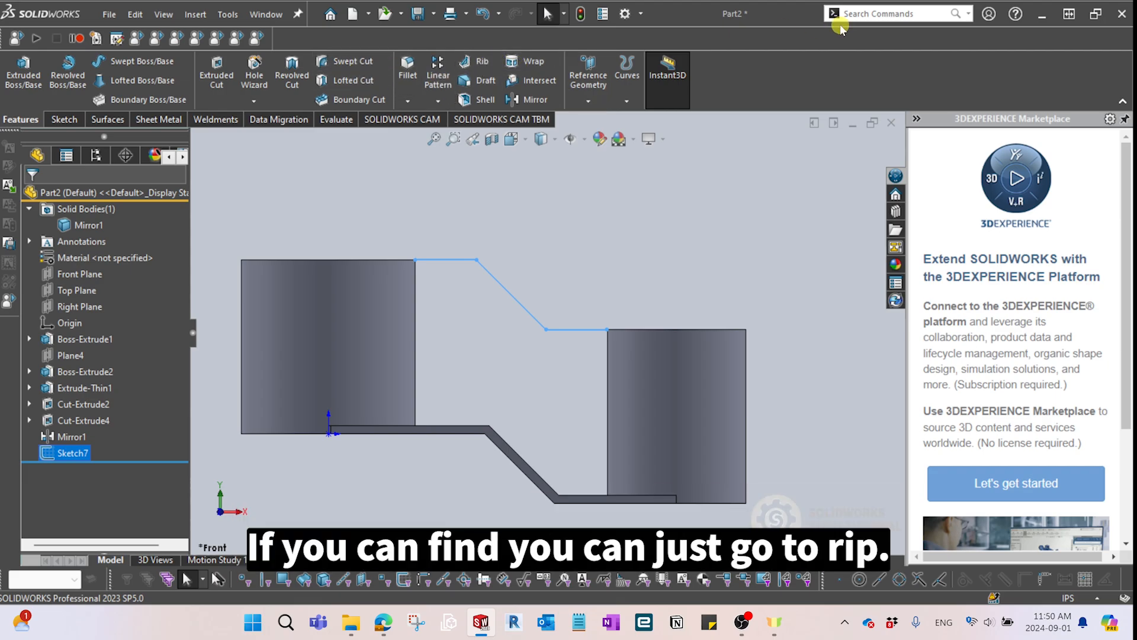
# Find the Rib command and create a rib from the sketched profile down to the web, 0.1 in thick on both sides.
pyautogui.click(886, 16)
pyautogui.write('RIB')
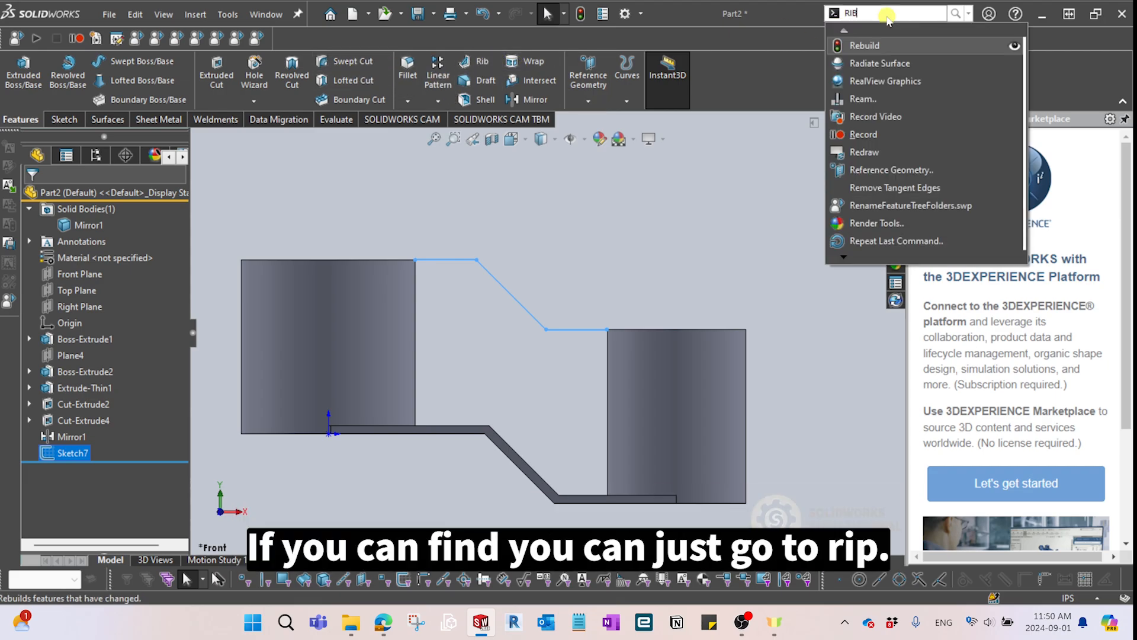
pyautogui.click(881, 34)
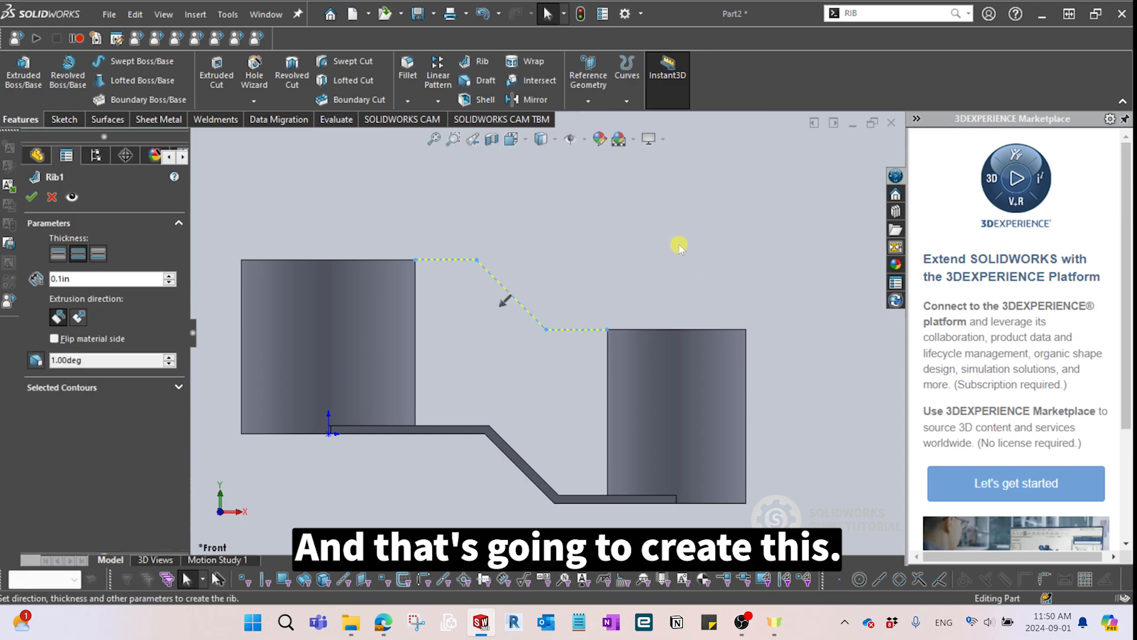
pyautogui.moveTo(681, 244); pyautogui.dragTo(603, 324, button='middle')
pyautogui.scroll(-3, 603, 325)
pyautogui.moveTo(485, 347)
pyautogui.mouseDown(button='middle')
pyautogui.moveTo(561, 326)
pyautogui.moveTo(605, 270)
pyautogui.moveTo(685, 246)
pyautogui.moveTo(666, 223)
pyautogui.mouseUp(button='middle')
pyautogui.scroll(-4, 605, 270)
pyautogui.scroll(5, 616, 249)
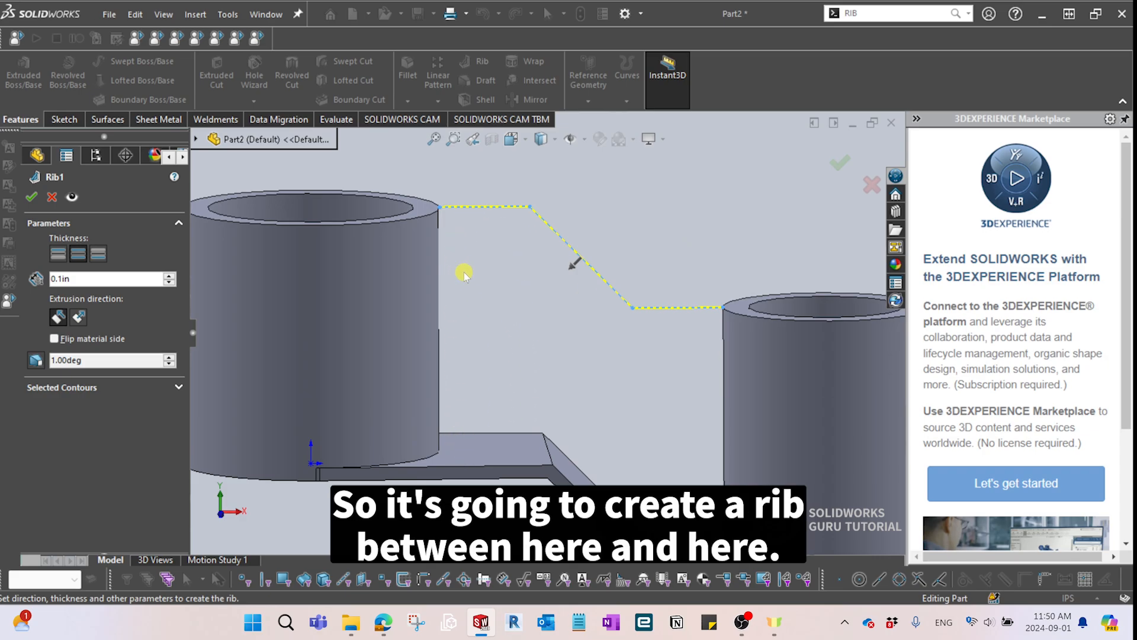
pyautogui.click(848, 167)
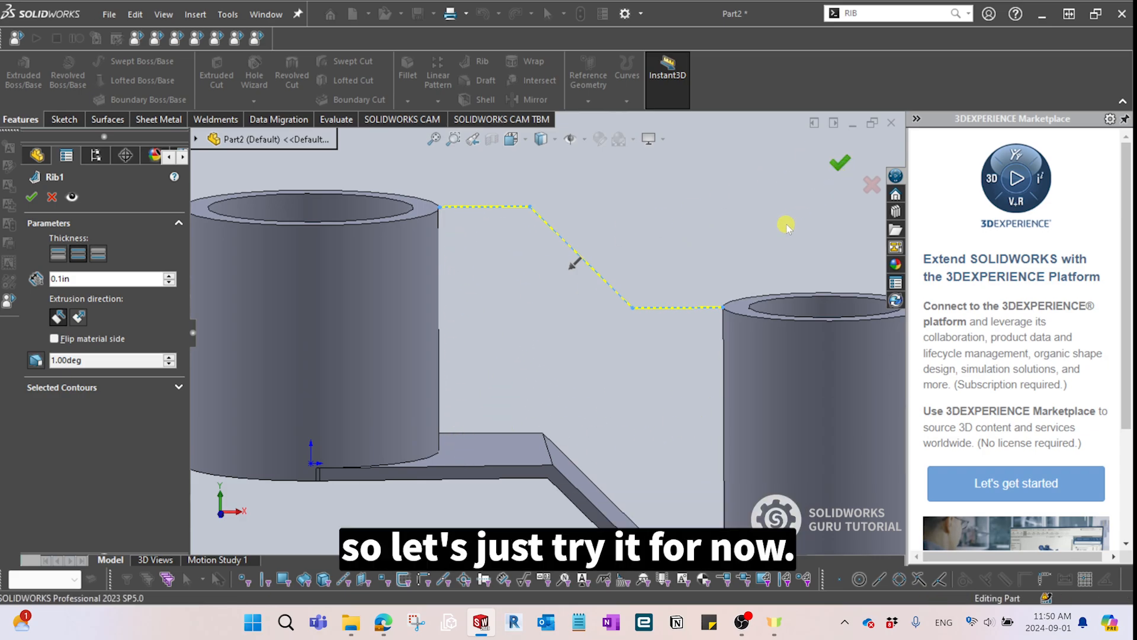
# Examine the rib's sloped edge and how it joins the two cylinders and the web.
pyautogui.moveTo(782, 223); pyautogui.dragTo(551, 332, button='middle')
pyautogui.scroll(-3, 561, 279)
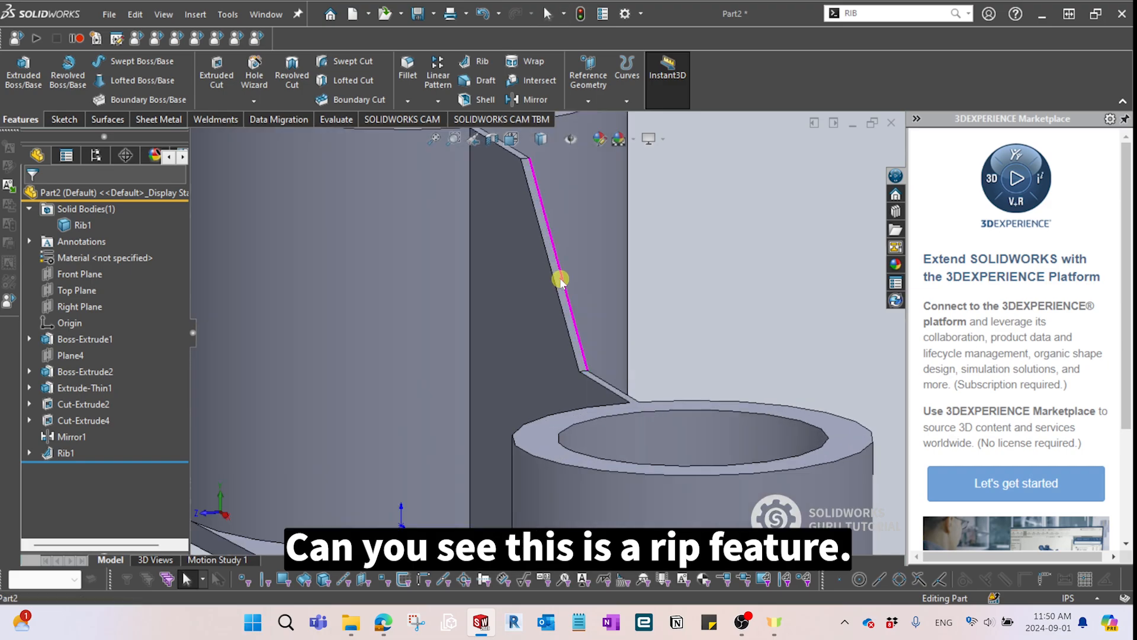
pyautogui.scroll(4, 551, 296)
pyautogui.moveTo(561, 279); pyautogui.dragTo(735, 335, button='middle')
pyautogui.scroll(-1, 738, 331)
pyautogui.scroll(2, 749, 295)
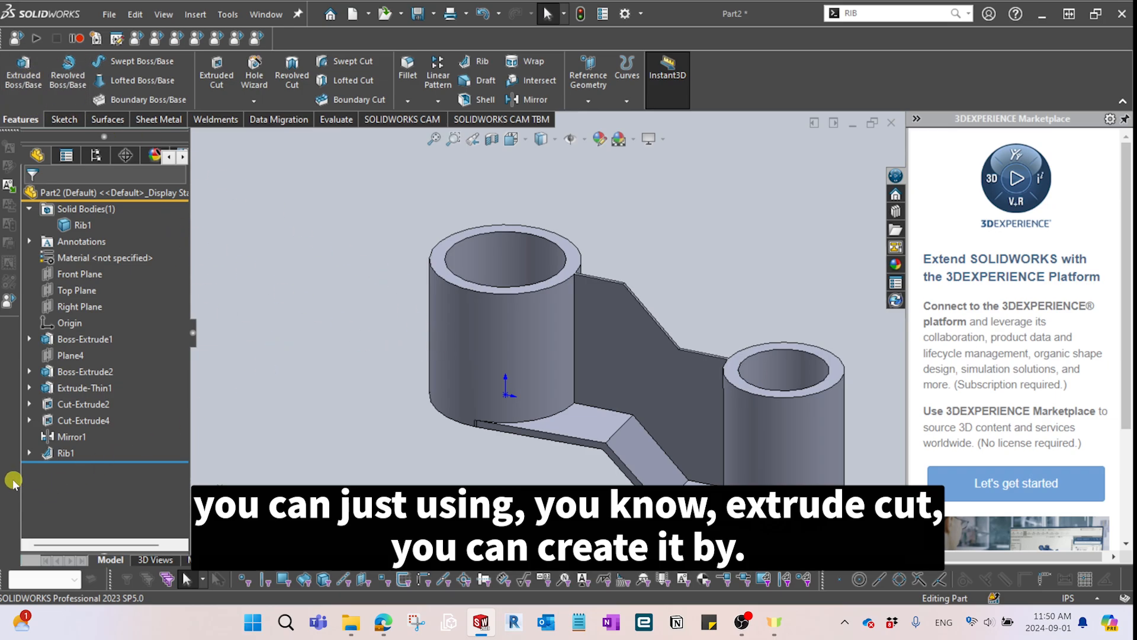
# Undo the rib created from the stepped profile sketch.
pyautogui.hotkey('ctrl', 'z')
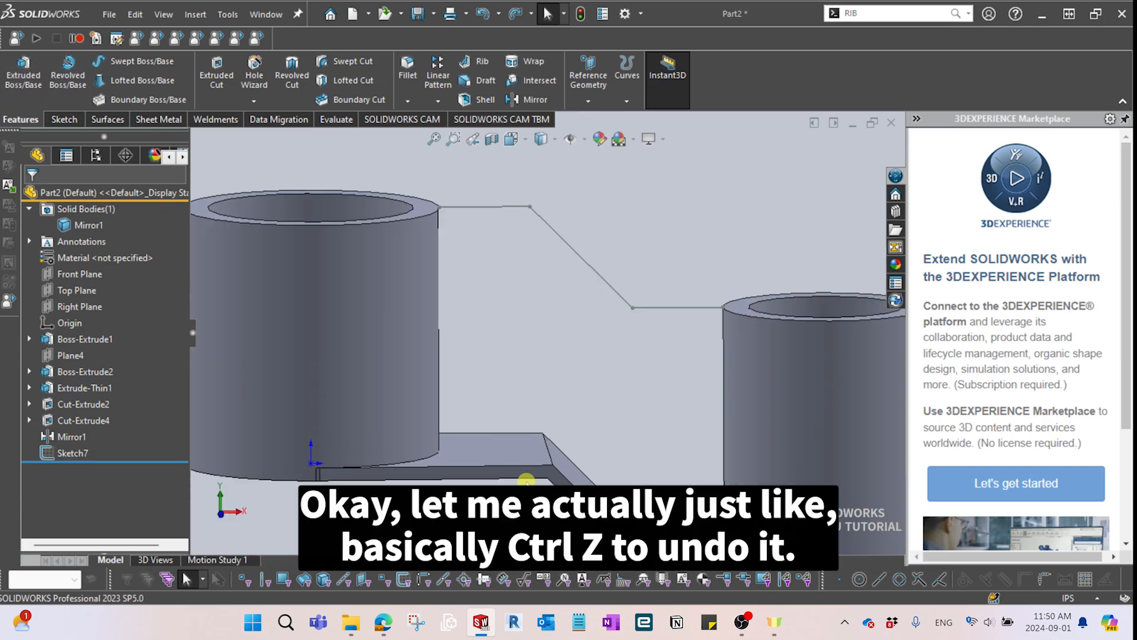
pyautogui.scroll(5, 527, 481)
pyautogui.scroll(-4, 542, 323)
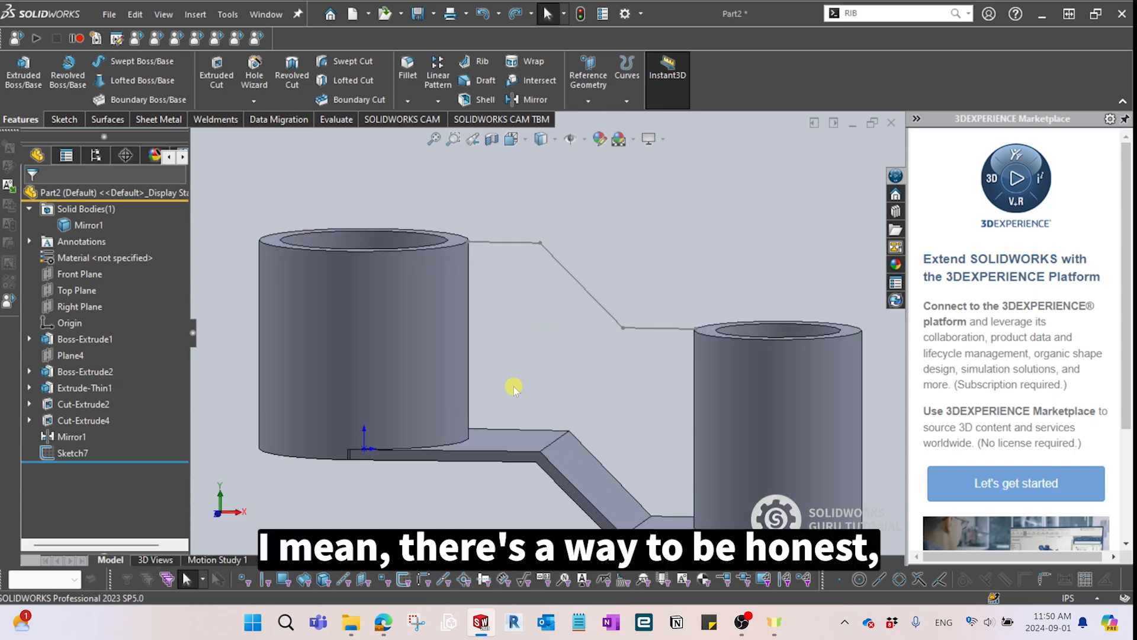
# Edit the rib profile sketch and convert the cylinders' facing side edges and the web's upper edges into sketch lines.
pyautogui.click(73, 454)
pyautogui.click(74, 438)
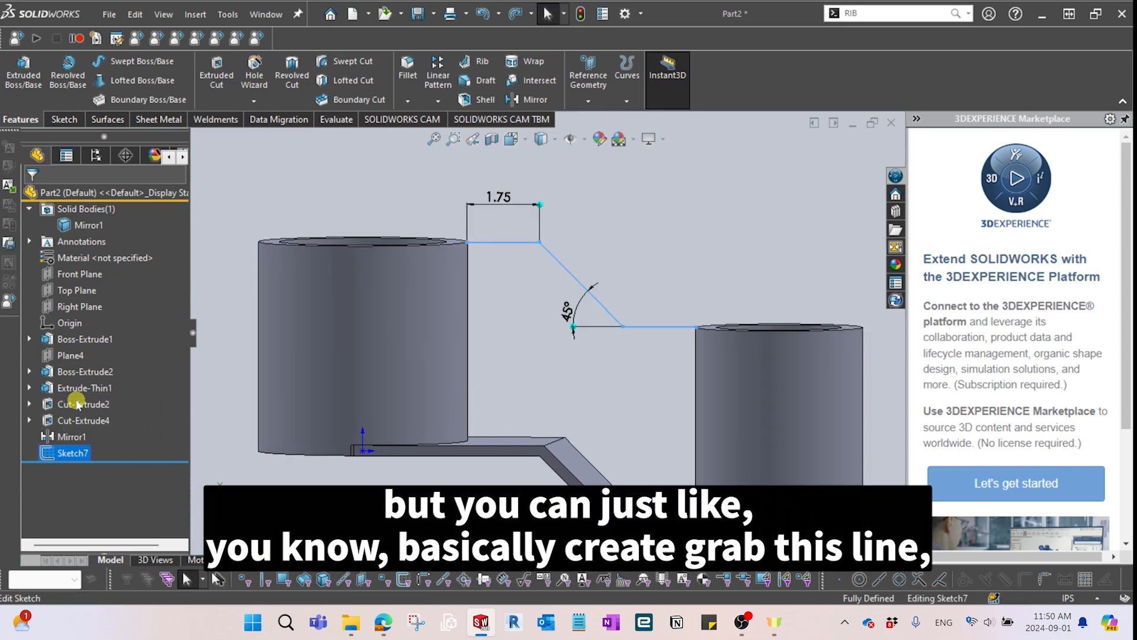
pyautogui.scroll(-4, 472, 249)
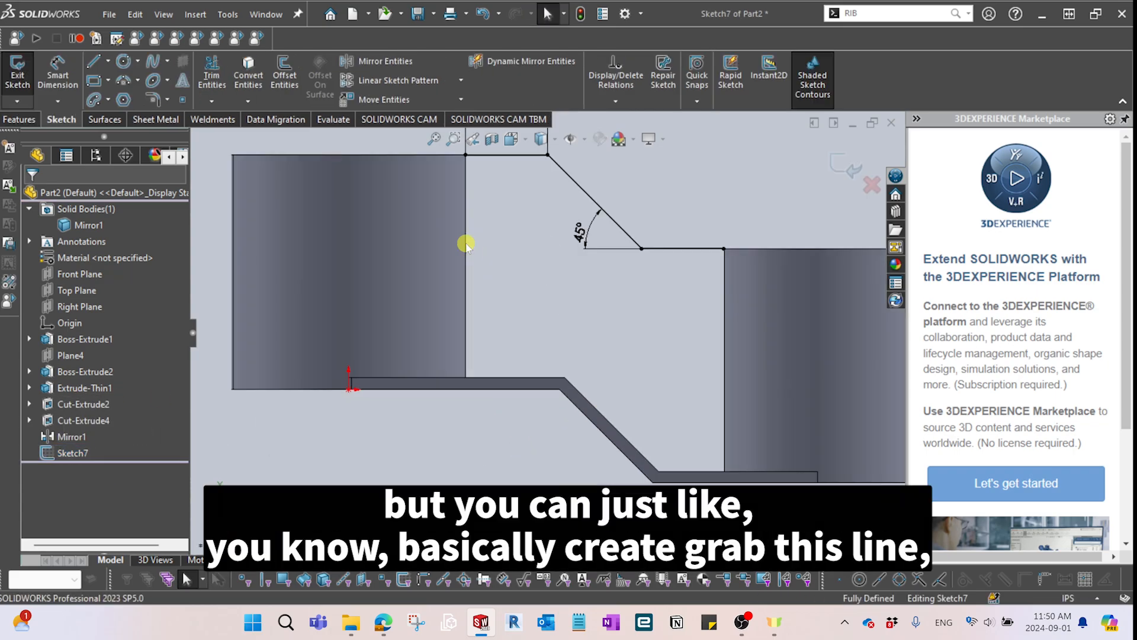
pyautogui.click(466, 240)
pyautogui.keyDown('ctrl'); pyautogui.click(495, 377); pyautogui.keyUp('ctrl')
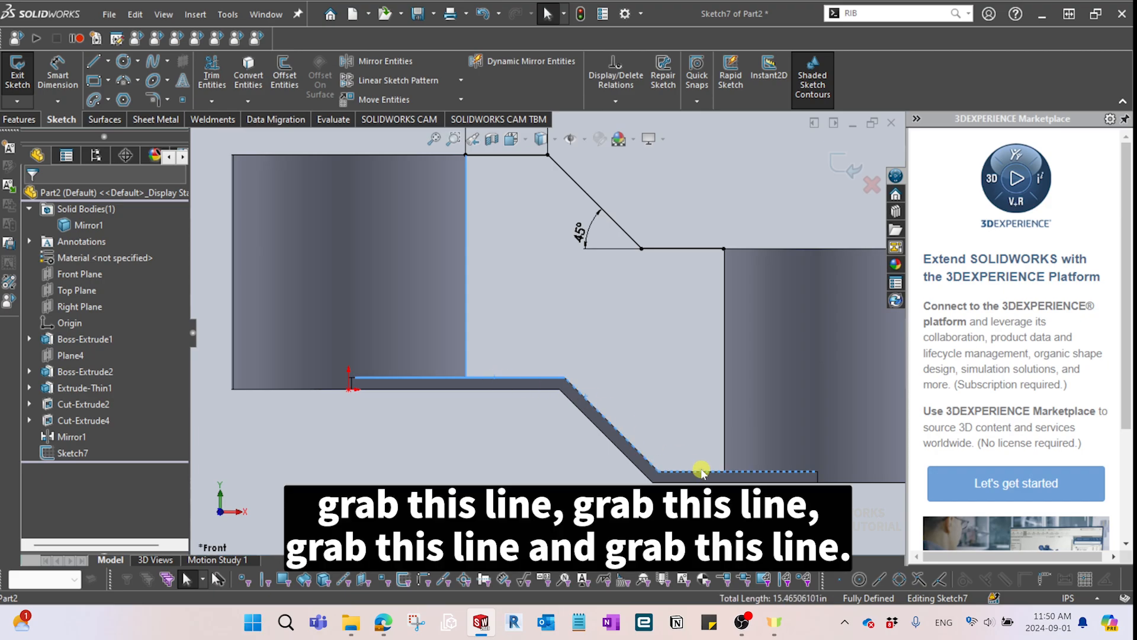
pyautogui.keyDown('ctrl'); pyautogui.click(724, 437); pyautogui.keyUp('ctrl')
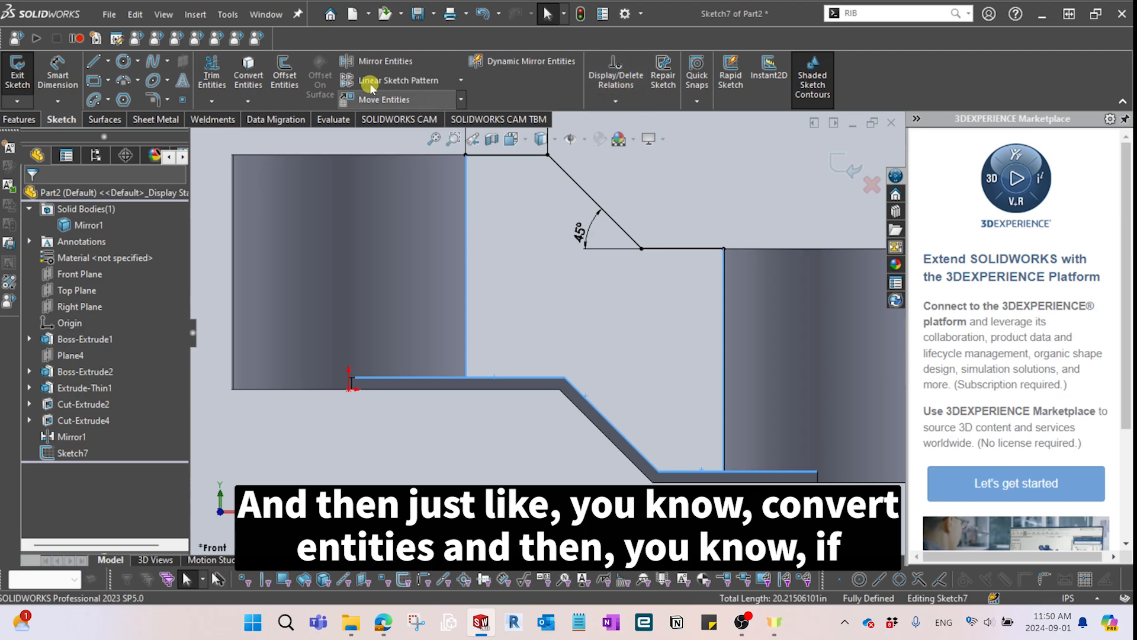
pyautogui.click(252, 85)
pyautogui.scroll(2, 493, 326)
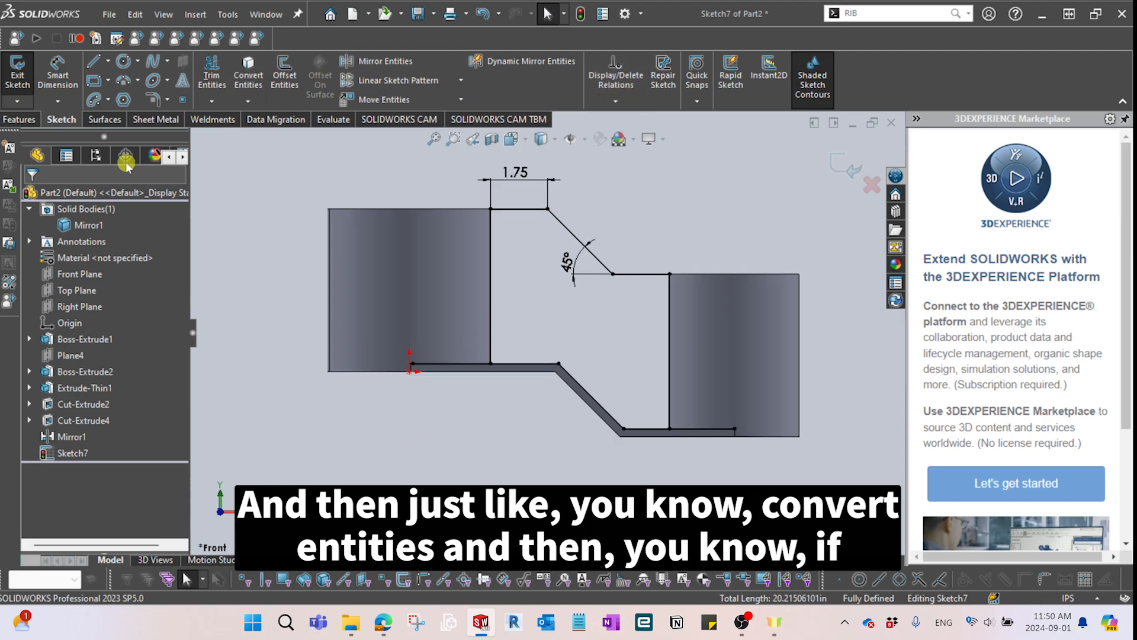
# Power-trim the converted web lines that extend into both cylinders to close the profile, and exit the sketch.
pyautogui.click(211, 75)
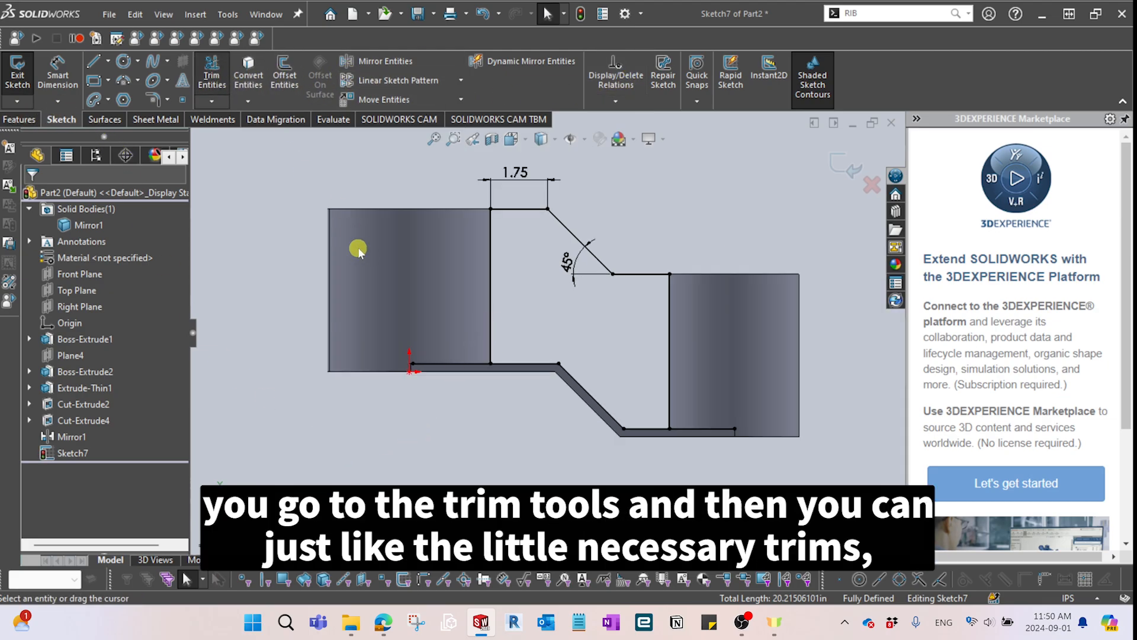
pyautogui.scroll(-1, 466, 241)
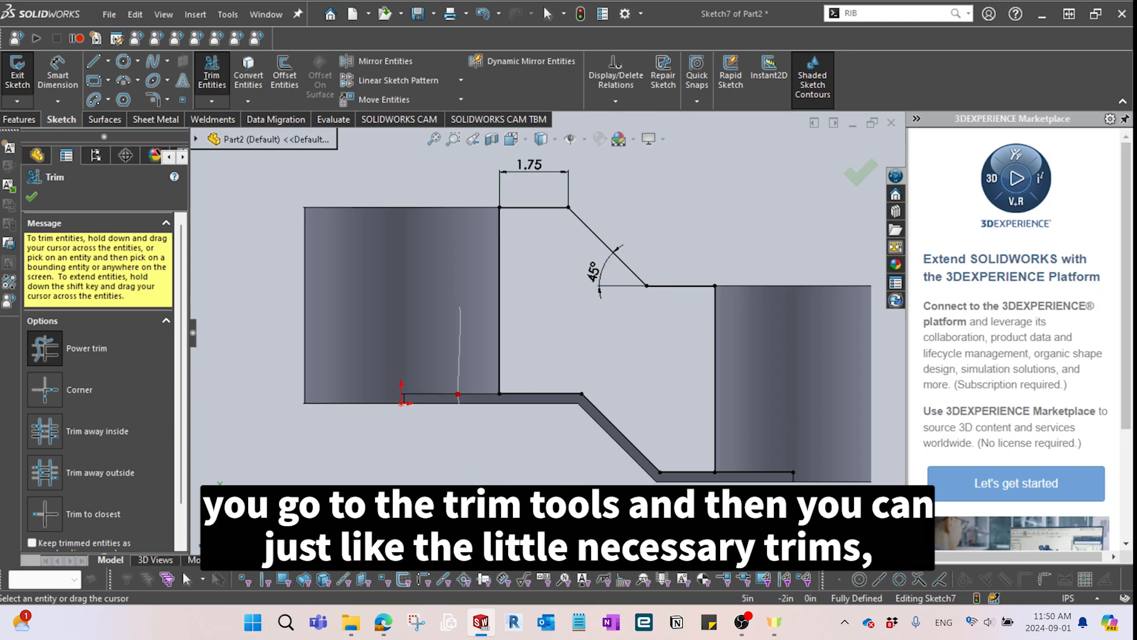
pyautogui.moveTo(774, 483); pyautogui.dragTo(770, 342)
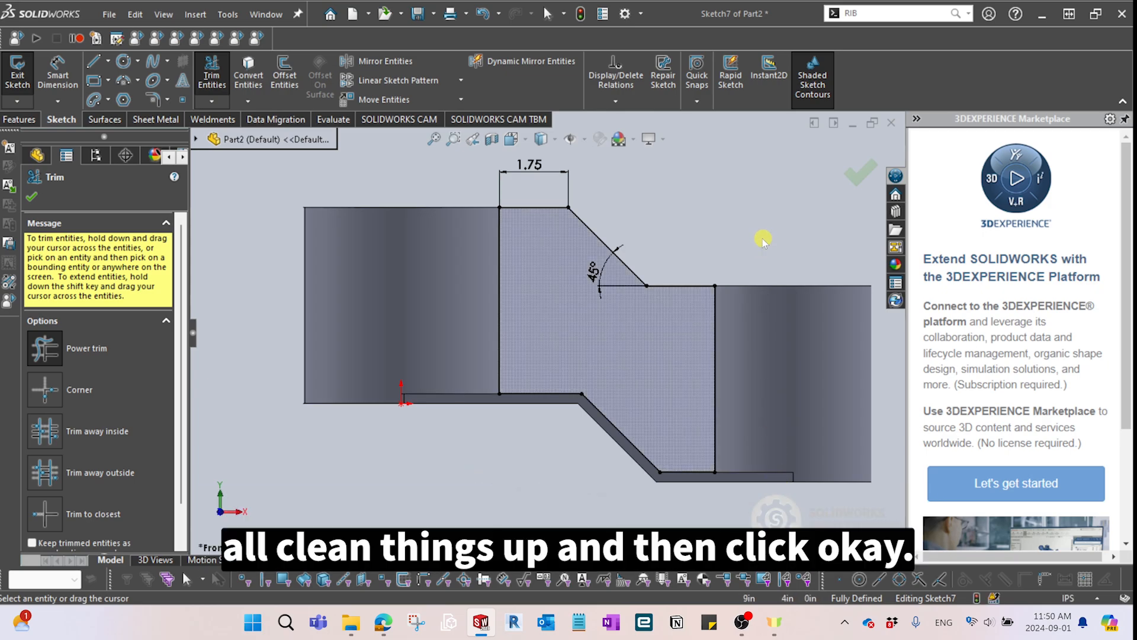
pyautogui.click(857, 177)
pyautogui.click(28, 90)
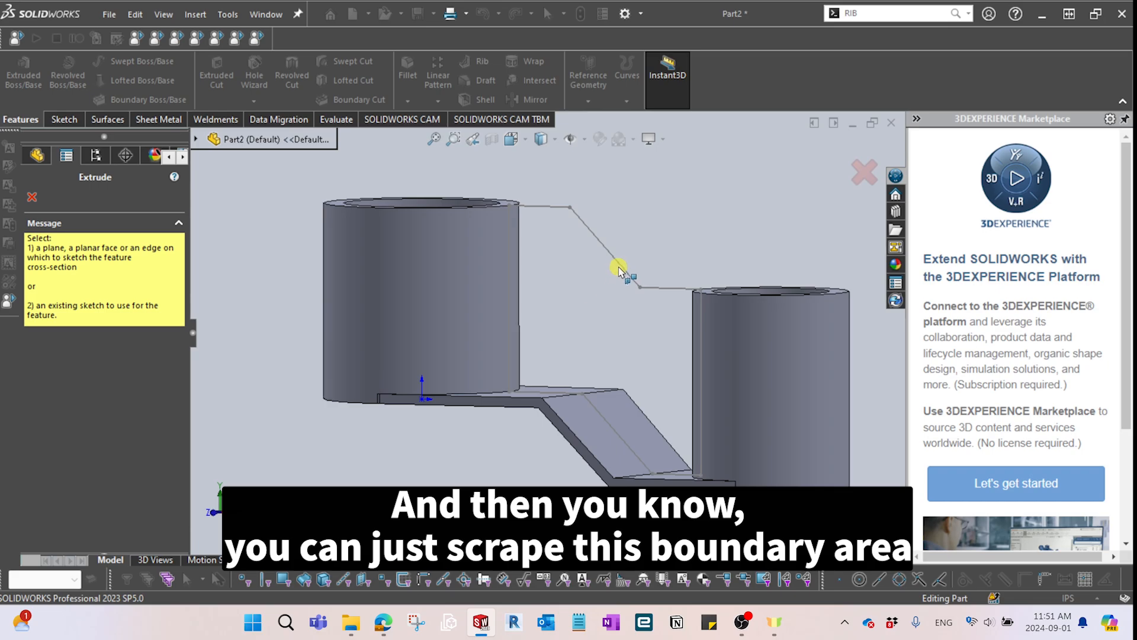
# Try to extrude the closed profile between the cylinders 0.2 in about the mid plane, merged with the body.
pyautogui.click(620, 327)
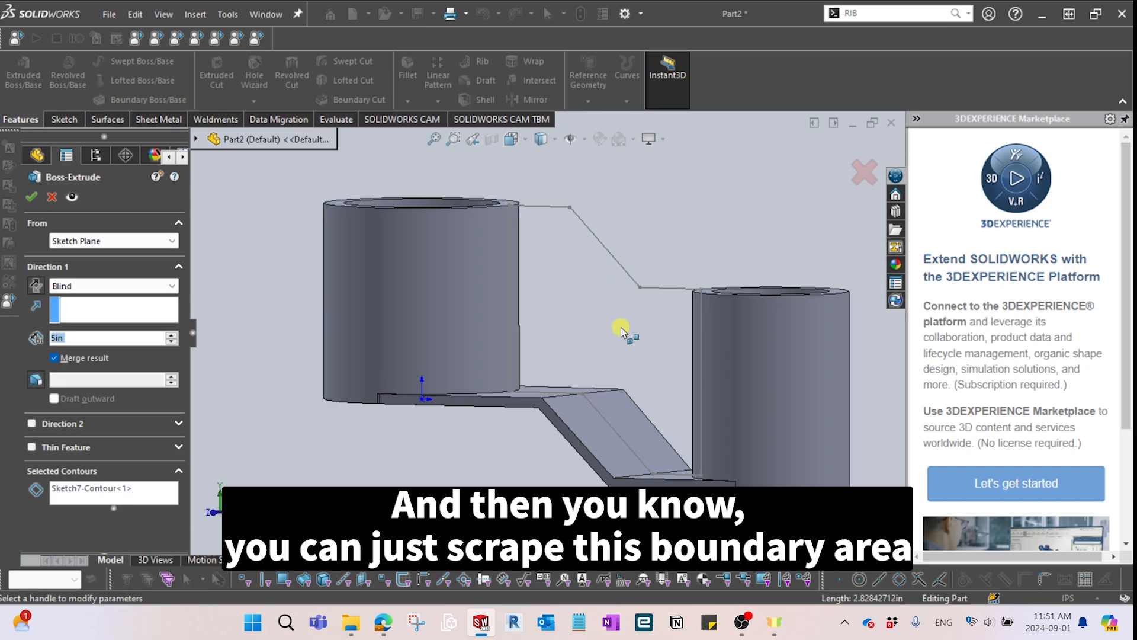
pyautogui.click(113, 286)
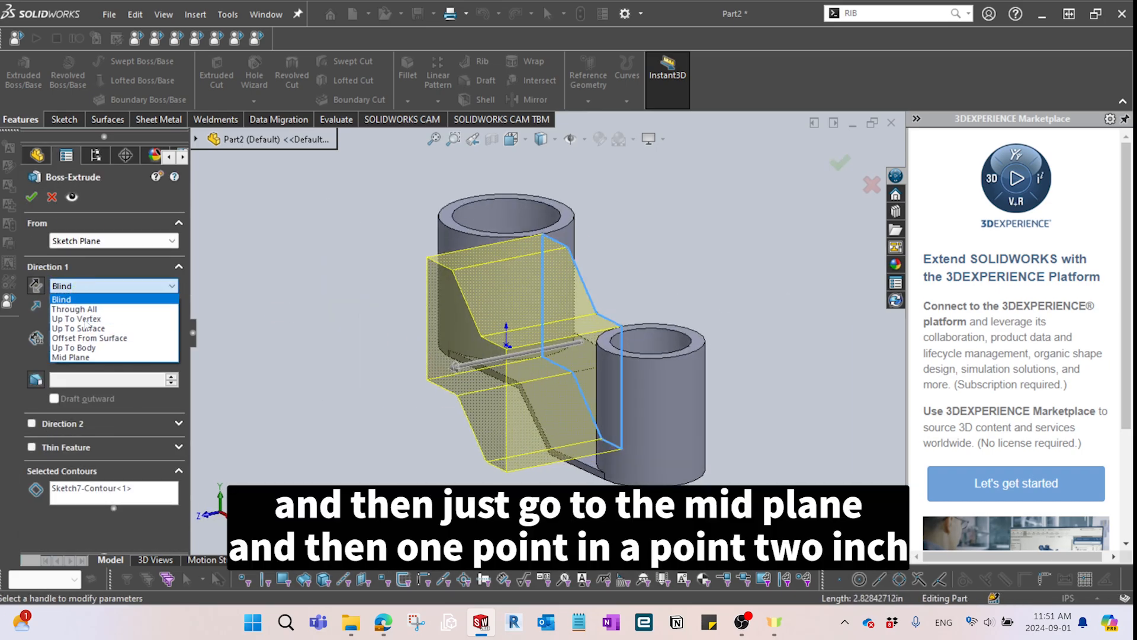
pyautogui.click(80, 358)
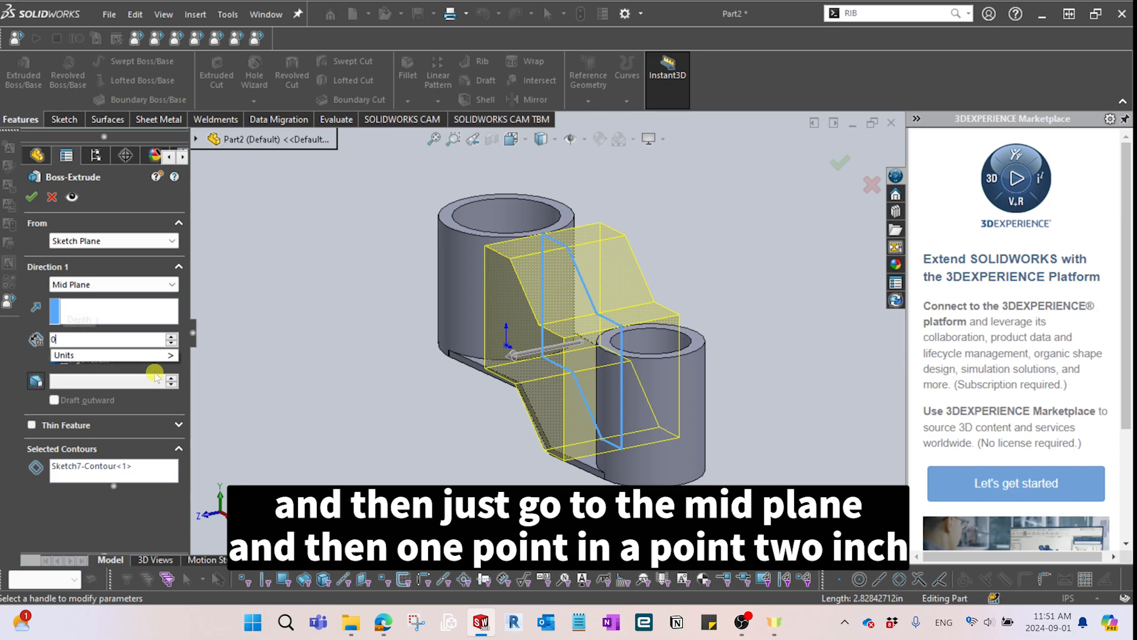
pyautogui.write('0.2')
pyautogui.press('Return')
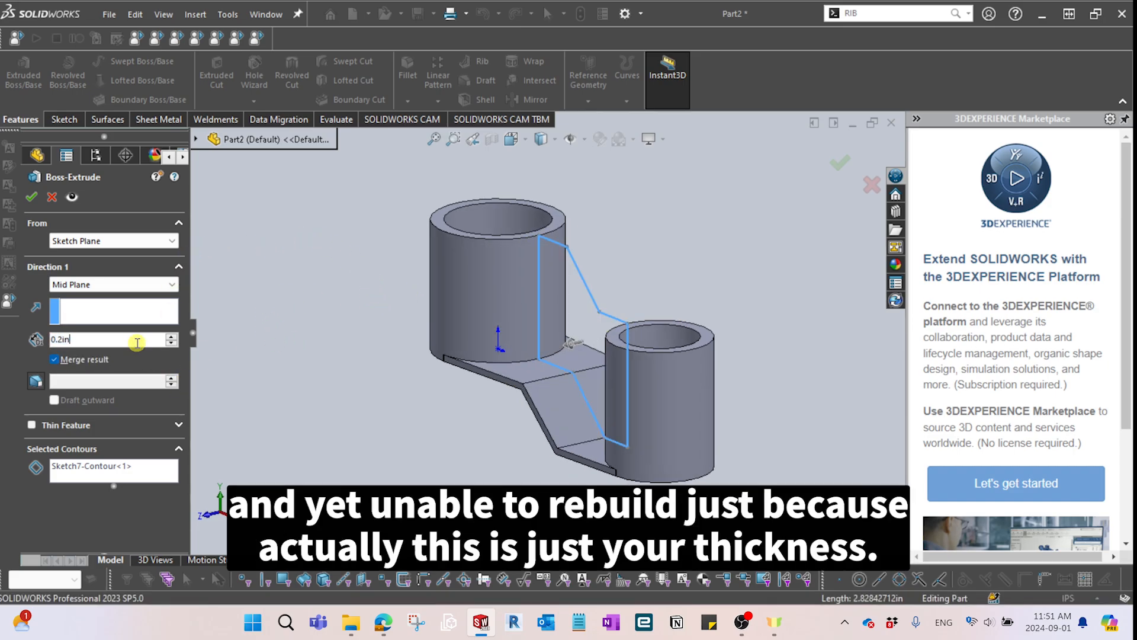
pyautogui.press('Return')
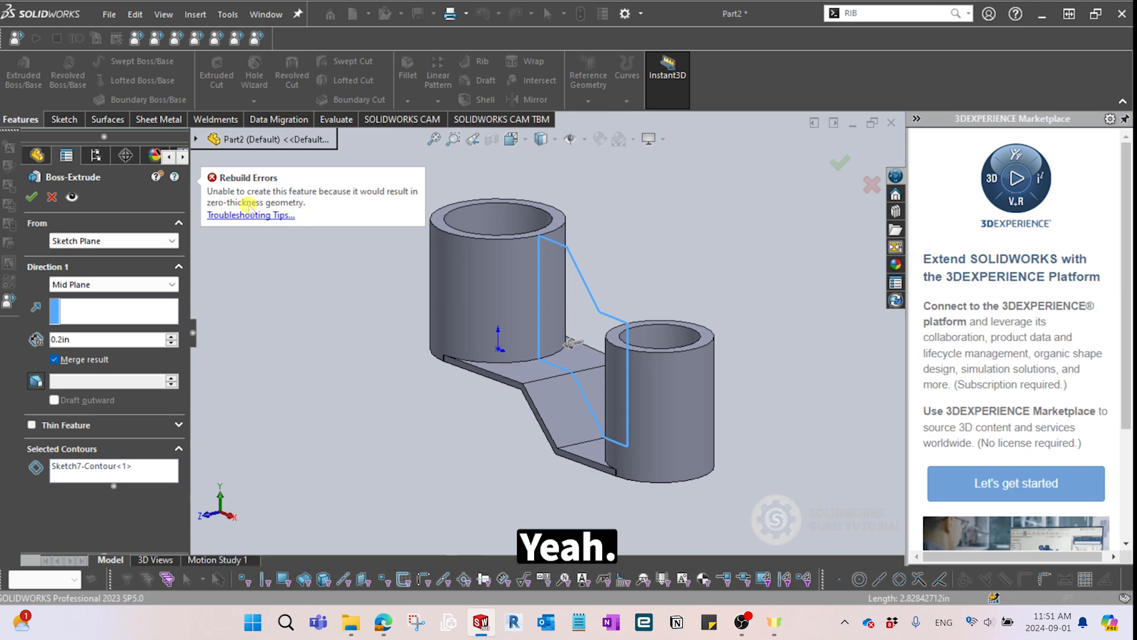
pyautogui.moveTo(388, 335); pyautogui.dragTo(577, 351, button='middle')
pyautogui.press('Escape')
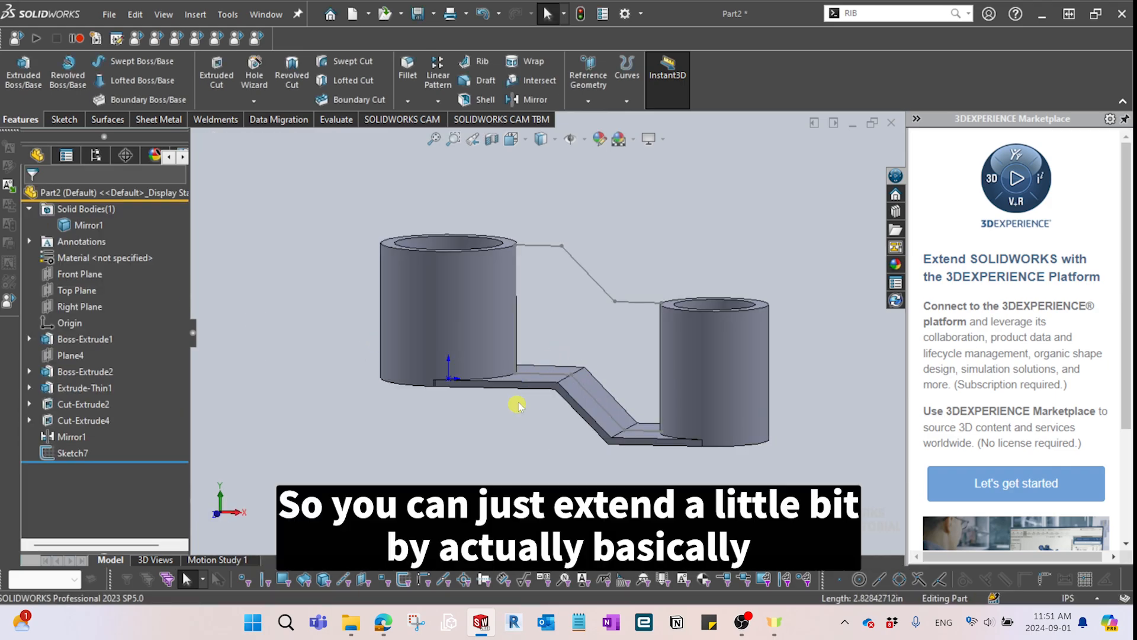
# Extrude the closed rib profile 0.5 in about the mid plane as a separate body, without merging the result.
pyautogui.click(71, 452)
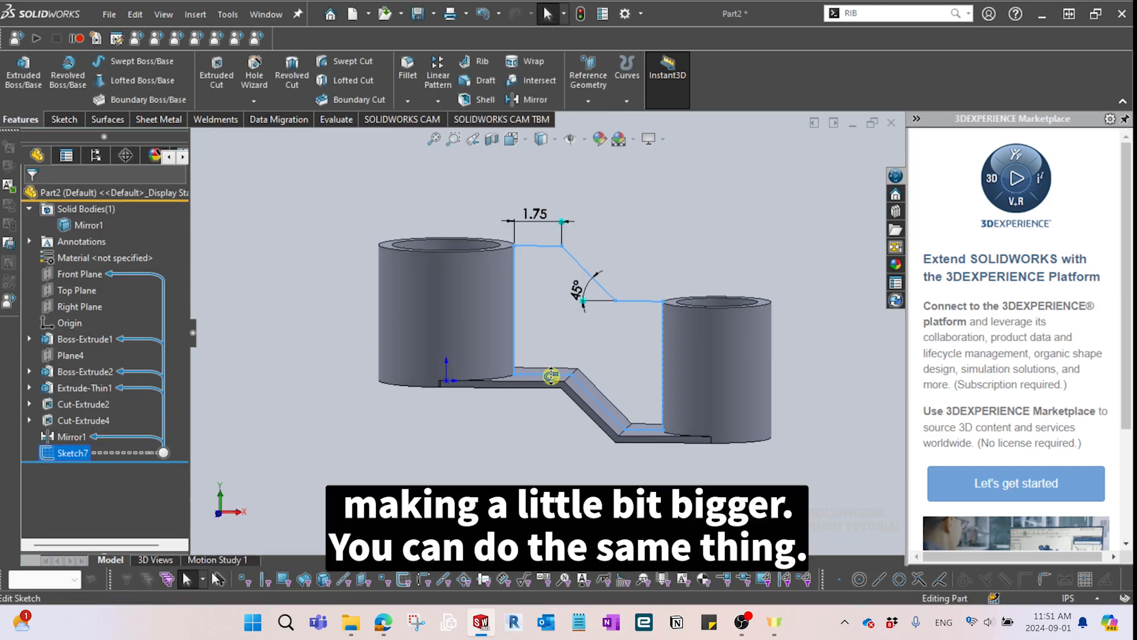
pyautogui.moveTo(536, 405); pyautogui.dragTo(533, 409, button='middle')
pyautogui.rightClick(80, 451)
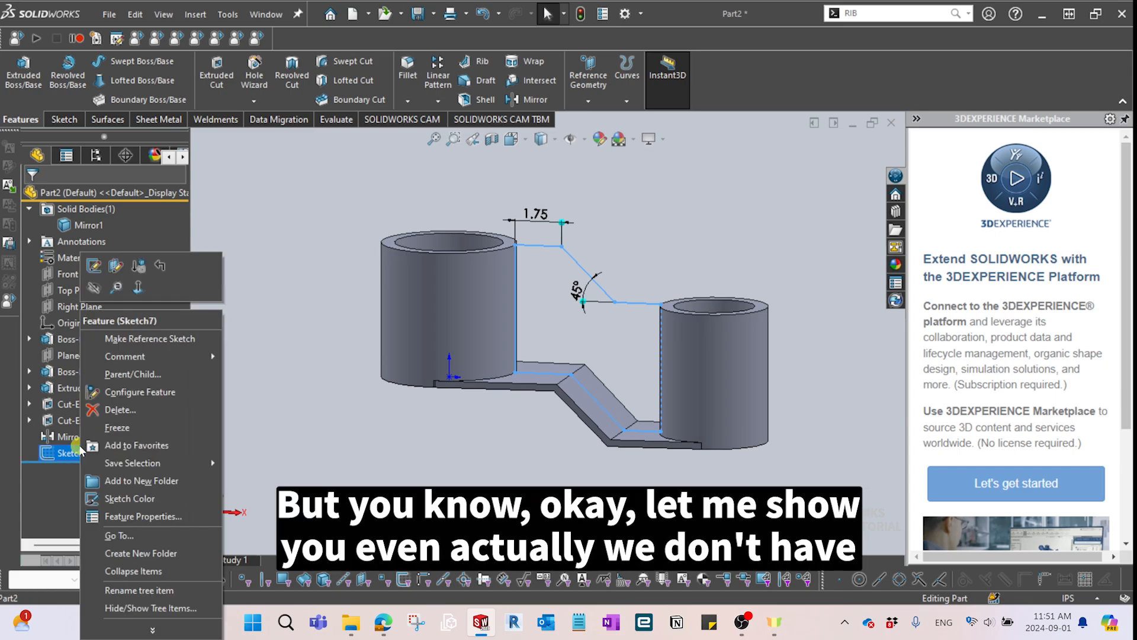
pyautogui.click(352, 468)
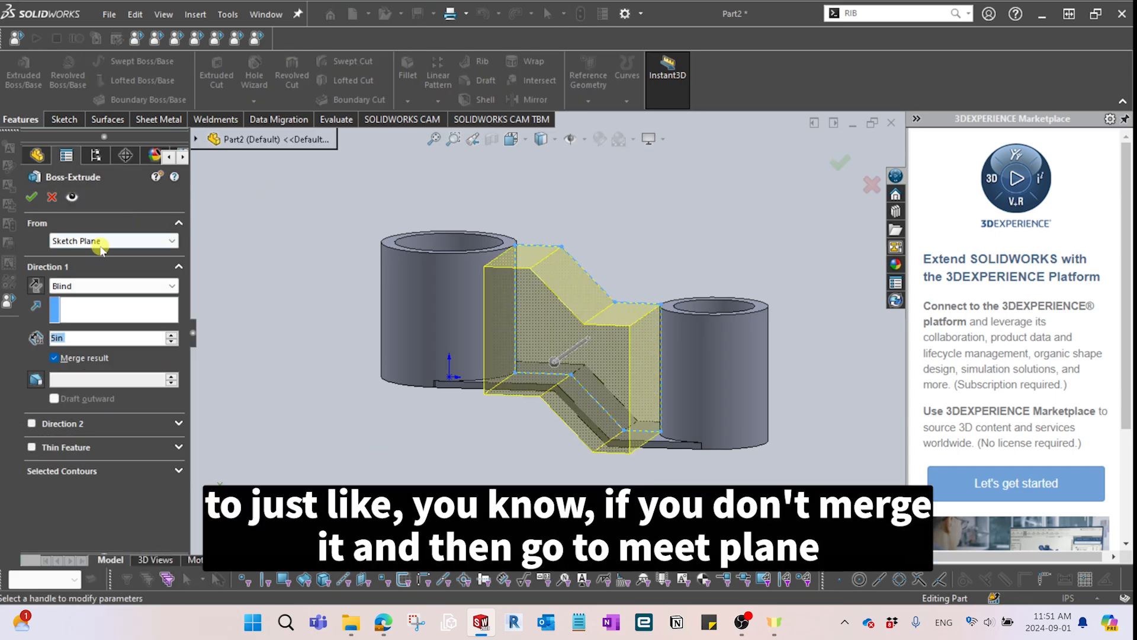
pyautogui.click(88, 284)
pyautogui.click(74, 354)
pyautogui.click(89, 337)
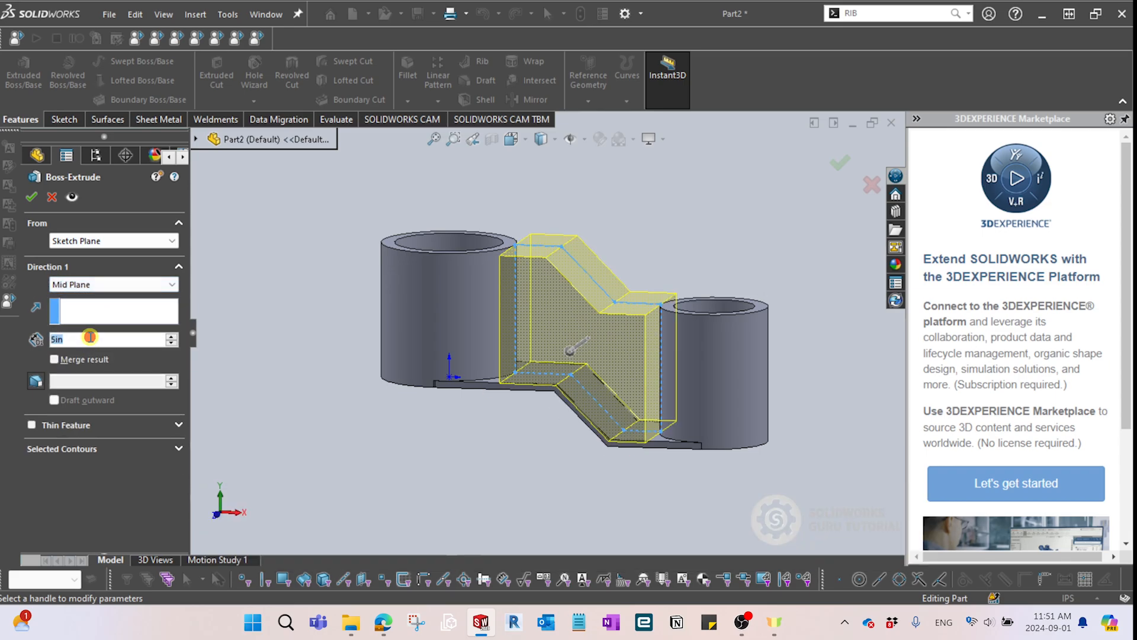
pyautogui.write('0.5')
pyautogui.press('Return')
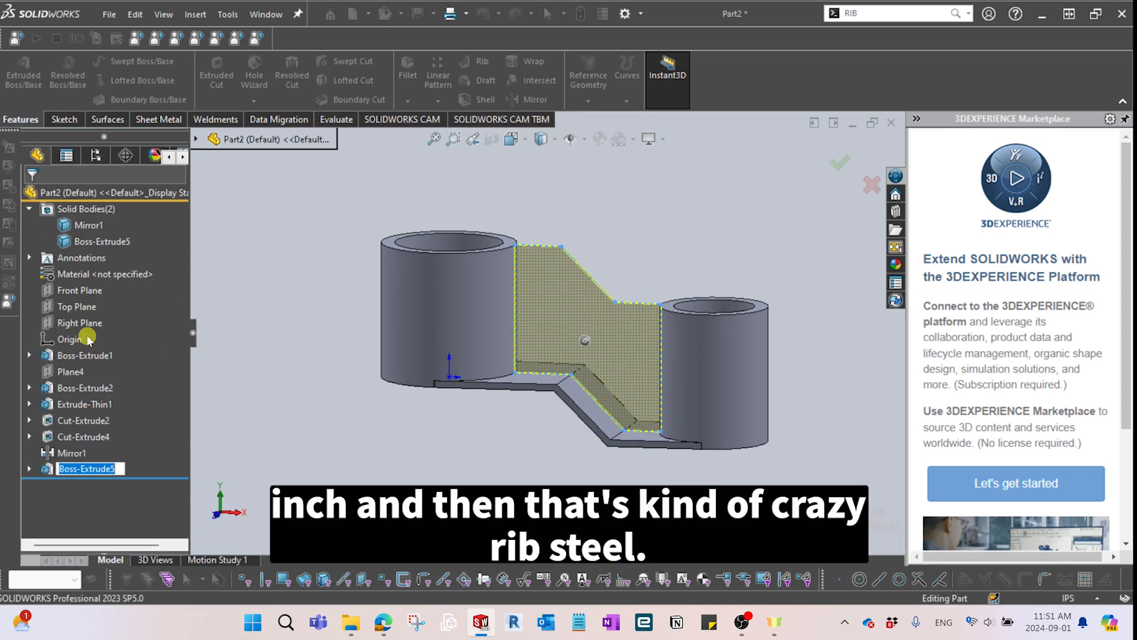
pyautogui.click(265, 408)
pyautogui.scroll(1, 548, 306)
pyautogui.moveTo(548, 296)
pyautogui.mouseDown(button='middle')
pyautogui.moveTo(554, 251)
pyautogui.moveTo(536, 307)
pyautogui.mouseUp(button='middle')
pyautogui.scroll(-2, 554, 251)
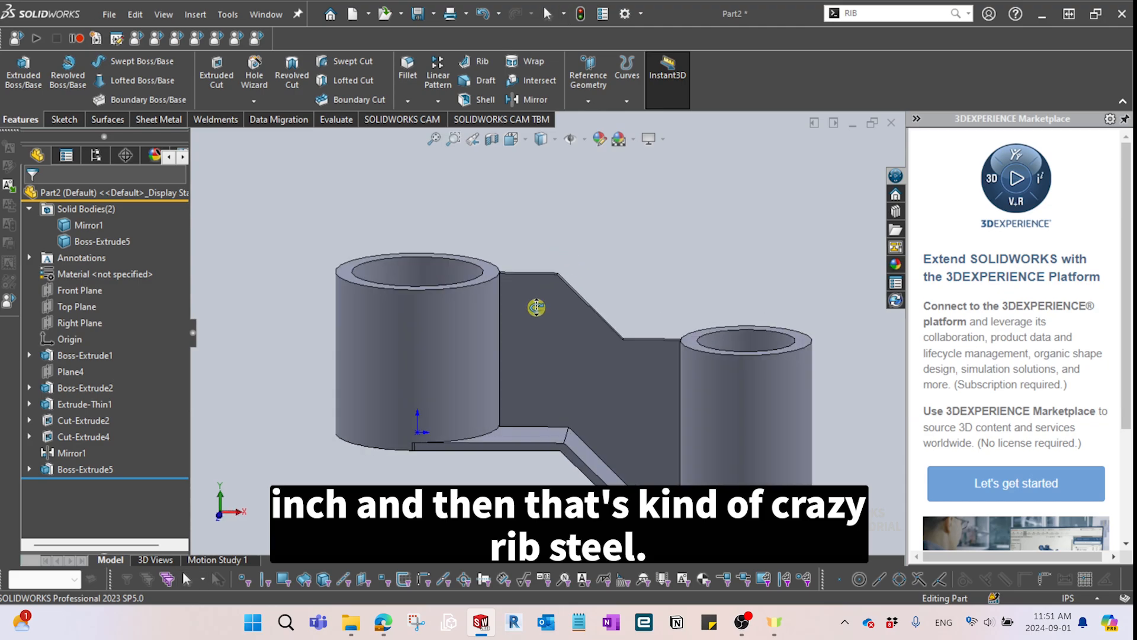
pyautogui.scroll(-1, 536, 309)
pyautogui.scroll(2, 533, 393)
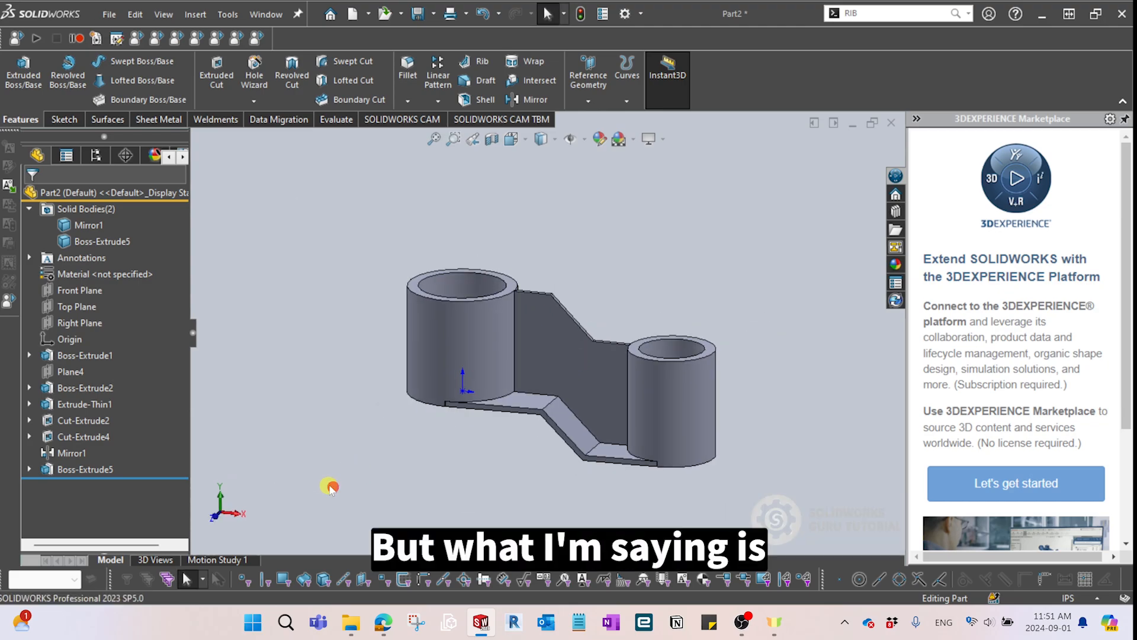
# Undo the unmerged extrusion together with the converted and trimmed lines in the rib sketch.
pyautogui.click(30, 470)
pyautogui.click(83, 472)
pyautogui.press('Delete')
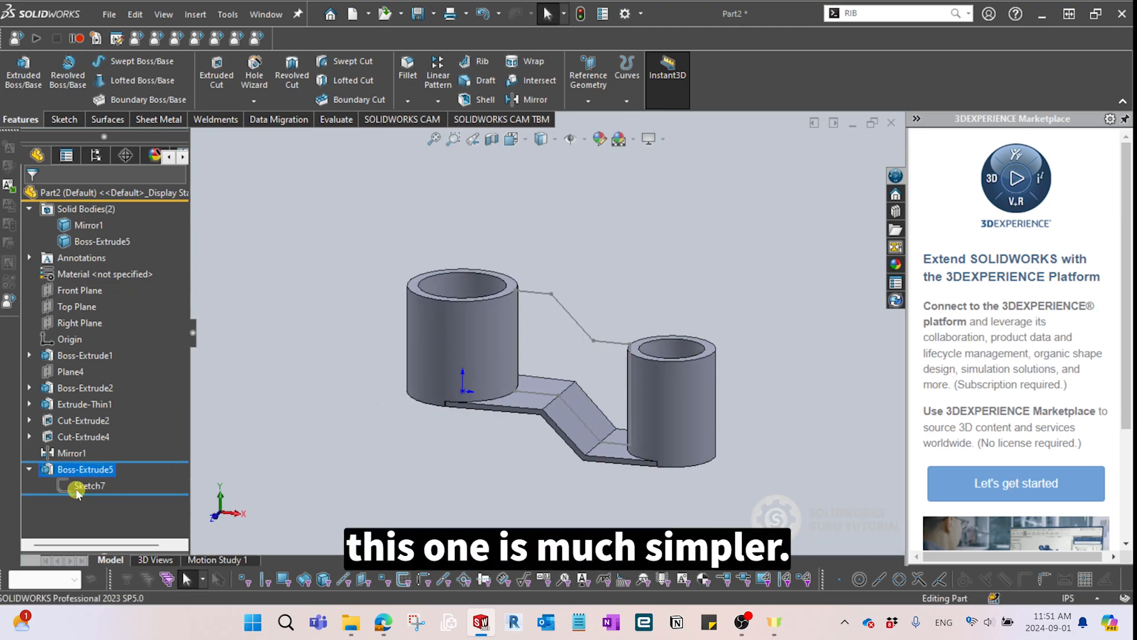
pyautogui.click(79, 455)
pyautogui.click(364, 449)
pyautogui.hotkey('ctrl', 'z')
pyautogui.hotkey('ctrl', 'z')
pyautogui.hotkey('ctrl', 'z')
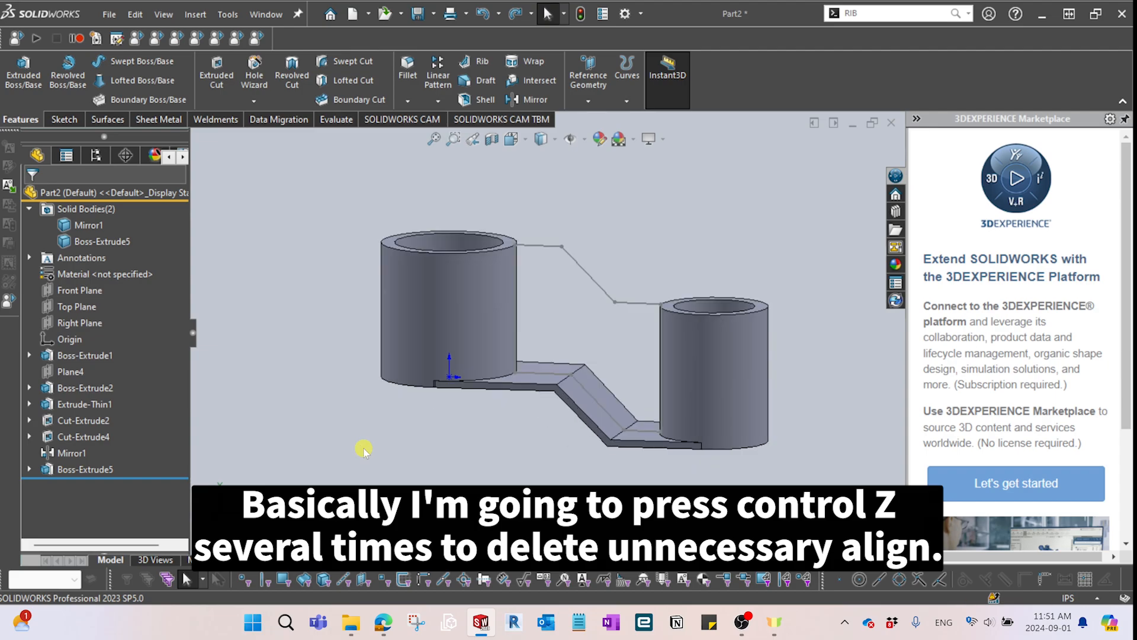
pyautogui.hotkey('ctrl', 'z')
pyautogui.hotkey('ctrl', 'z')
pyautogui.hotkey('ctrl', 'z')
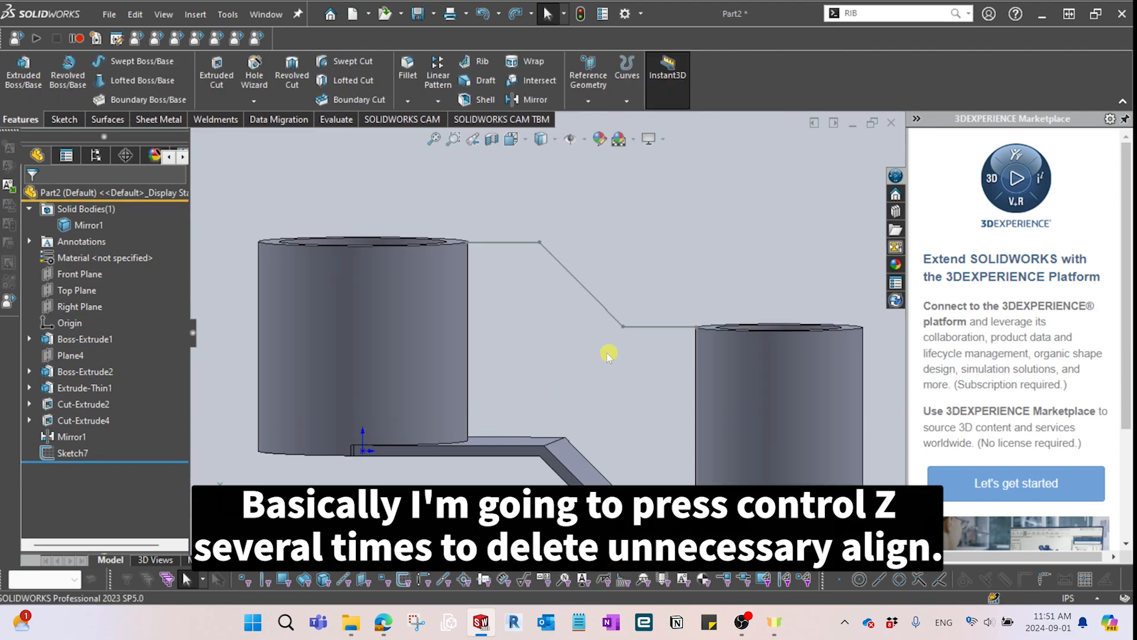
# Start a rib from the open stepped profile sketch and examine its two-sided thickness preview.
pyautogui.scroll(4, 462, 436)
pyautogui.click(63, 453)
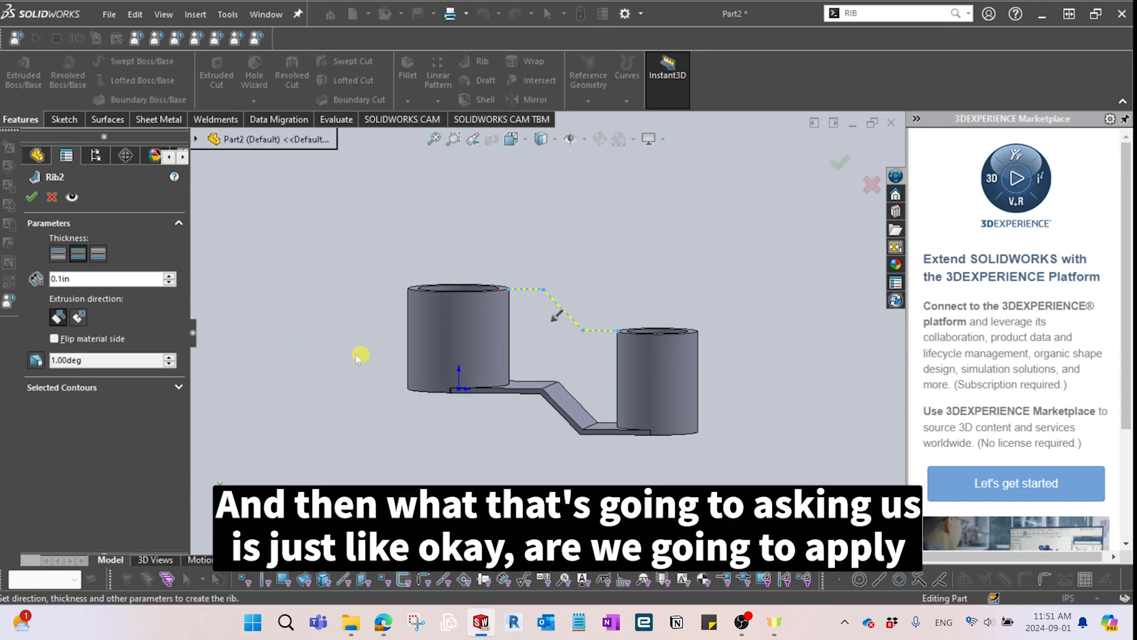
pyautogui.moveTo(361, 353); pyautogui.dragTo(539, 311, button='middle')
pyautogui.scroll(-6, 533, 305)
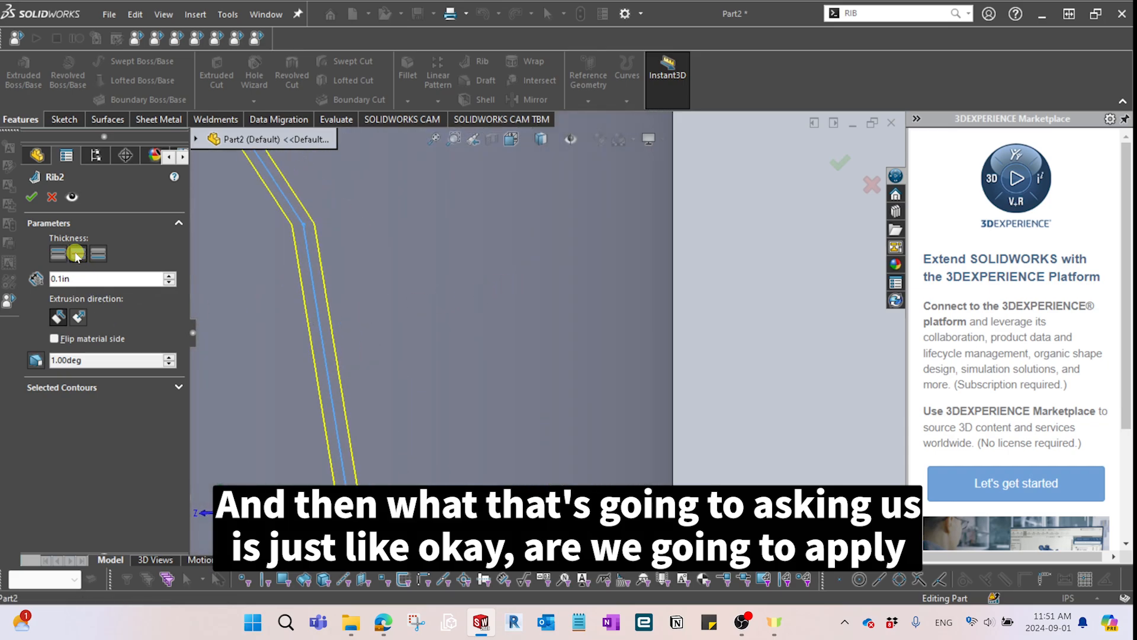
pyautogui.scroll(-4, 314, 257)
pyautogui.moveTo(315, 257); pyautogui.dragTo(388, 266, button='middle')
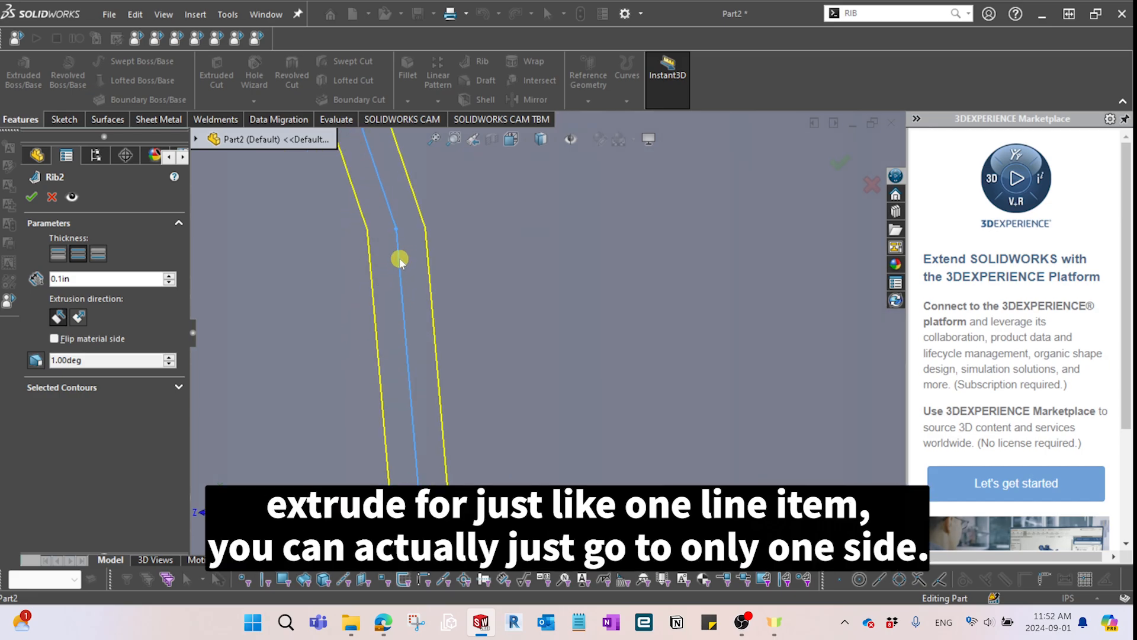
# Compare the rib's single-side thickness options, choose both sides, and set the thickness to 0.25 in.
pyautogui.click(64, 261)
pyautogui.scroll(5, 366, 287)
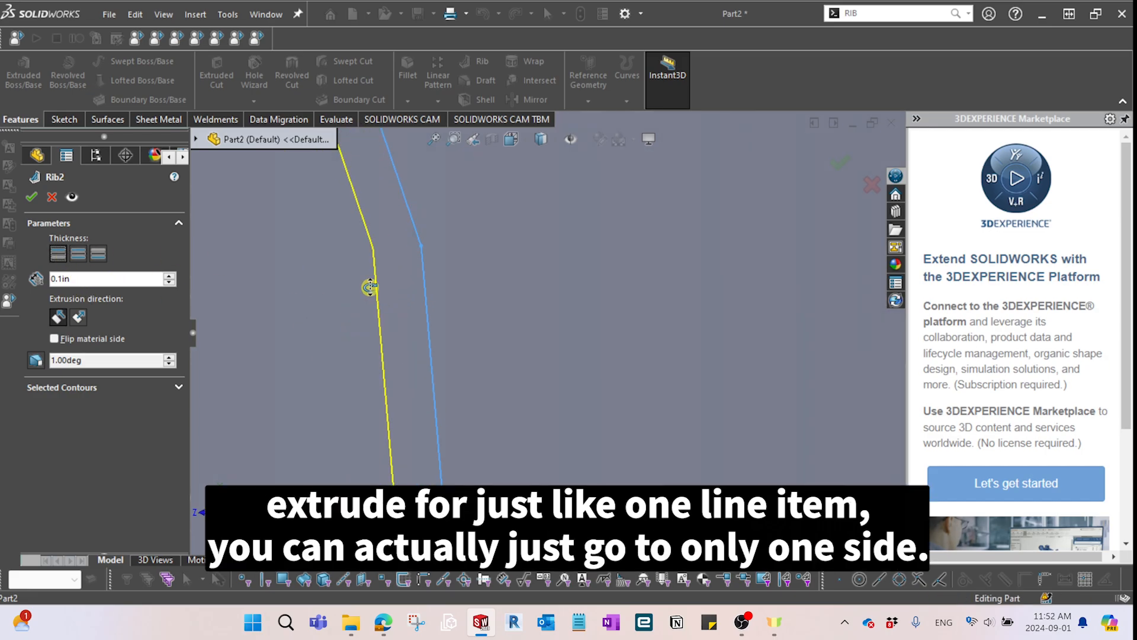
pyautogui.click(98, 254)
pyautogui.click(77, 255)
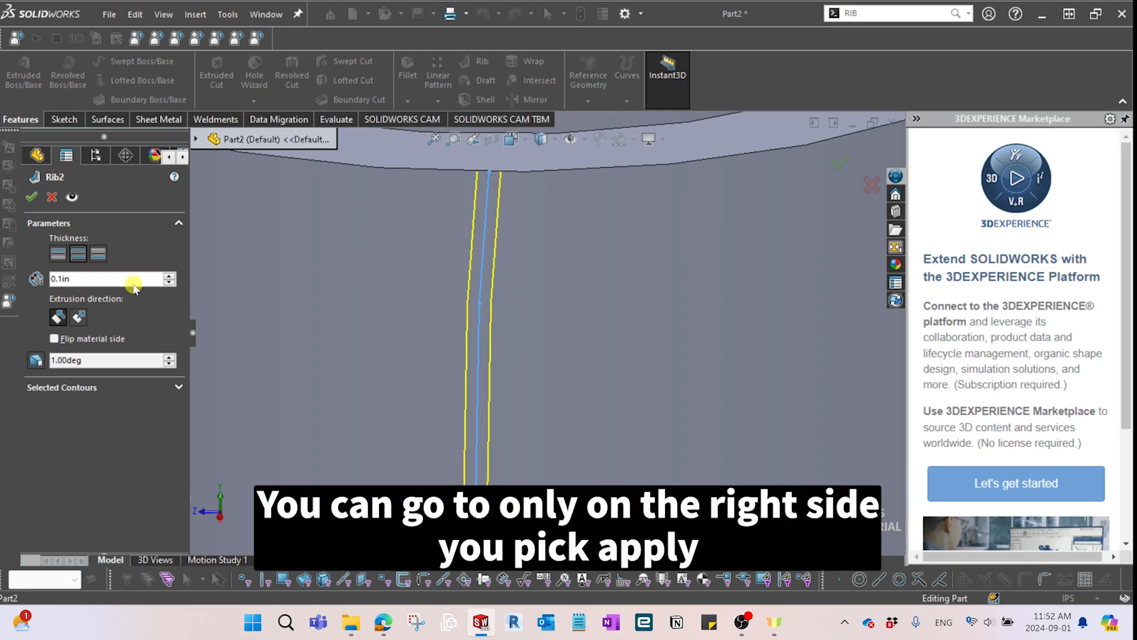
pyautogui.write('0.25')
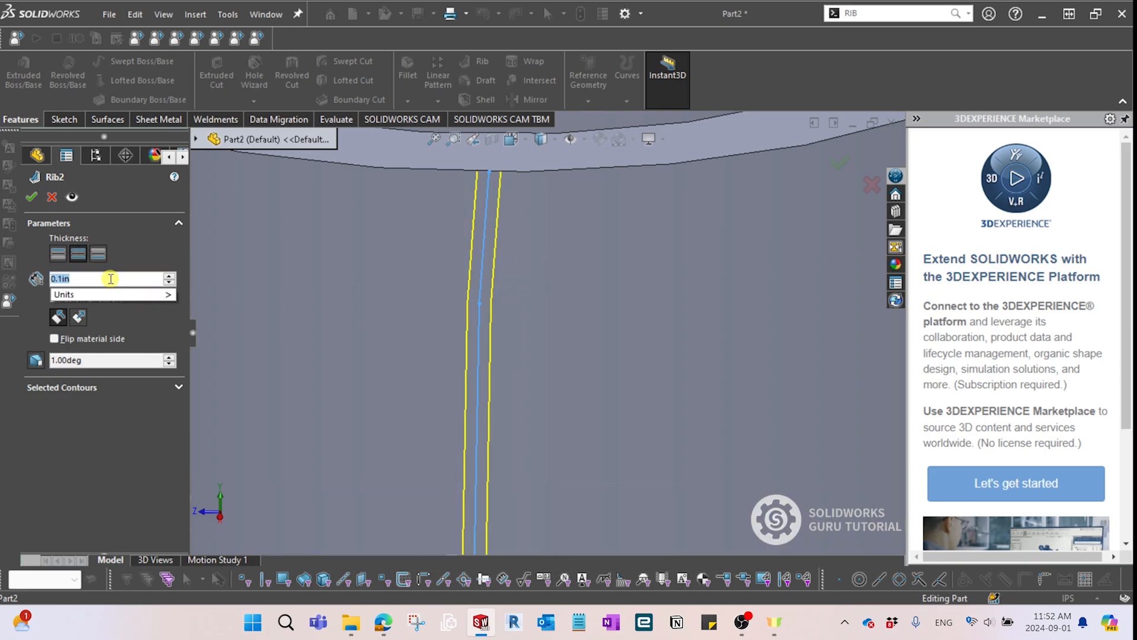
pyautogui.press('Return')
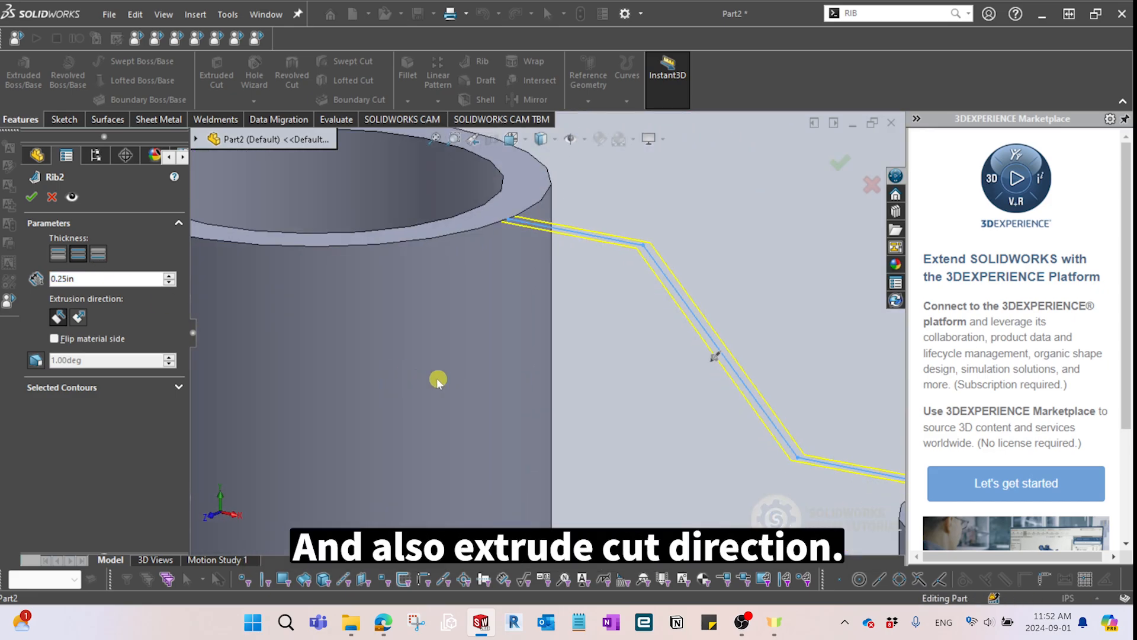
# Compare the rib's normal-to-sketch and parallel-to-sketch extrusion directions, ending on parallel to sketch.
pyautogui.click(75, 317)
pyautogui.scroll(-5, 625, 359)
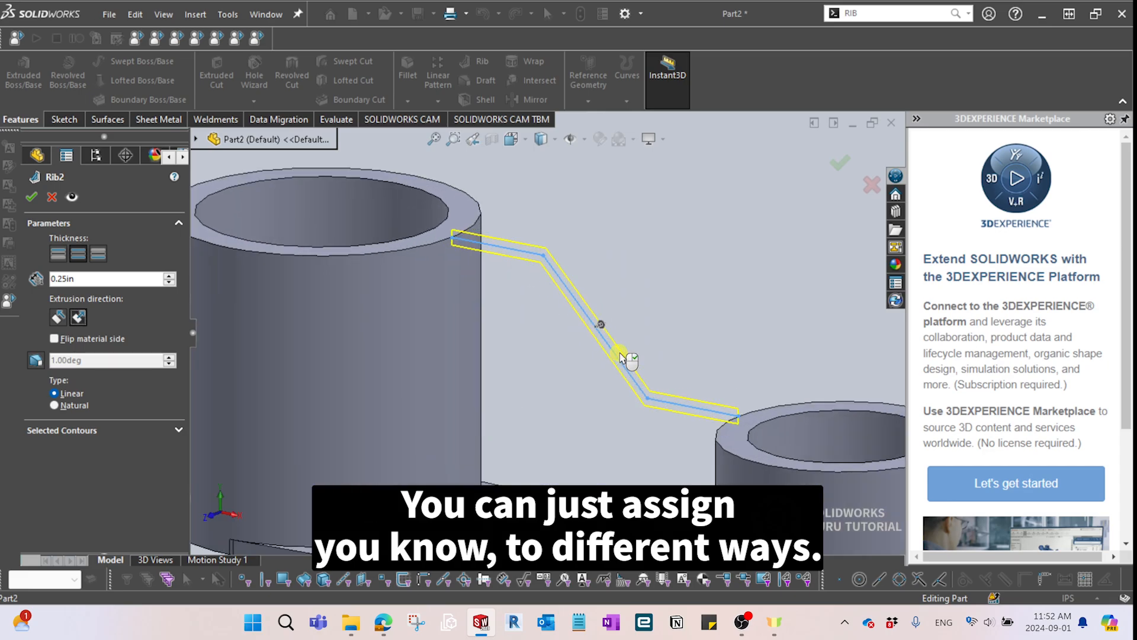
pyautogui.moveTo(625, 359); pyautogui.dragTo(646, 323, button='middle')
pyautogui.click(57, 320)
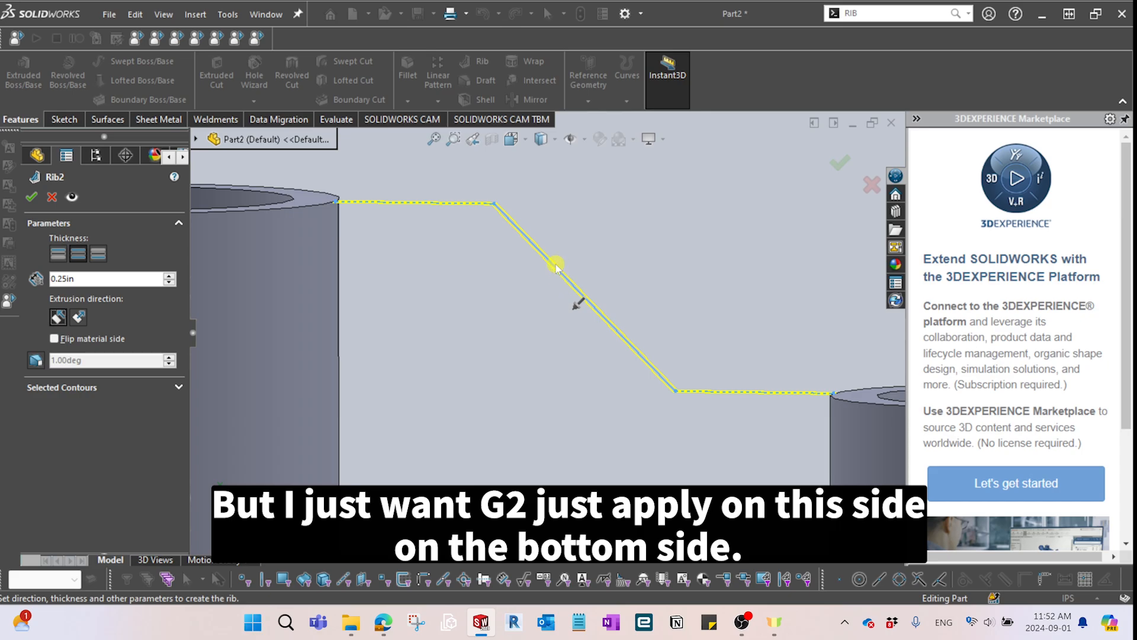
pyautogui.moveTo(556, 266)
pyautogui.mouseDown(button='middle')
pyautogui.moveTo(536, 278)
pyautogui.moveTo(526, 307)
pyautogui.moveTo(467, 348)
pyautogui.moveTo(360, 361)
pyautogui.moveTo(470, 389)
pyautogui.mouseUp(button='middle')
pyautogui.scroll(-1, 361, 361)
pyautogui.scroll(5, 361, 374)
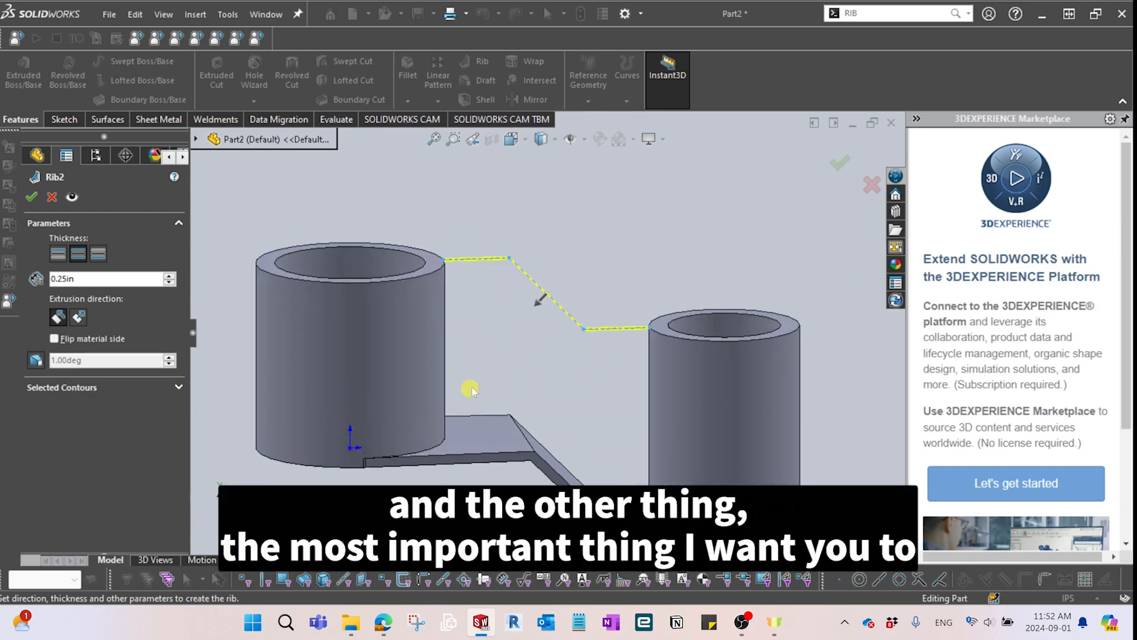
pyautogui.scroll(2, 470, 389)
pyautogui.scroll(-1, 604, 398)
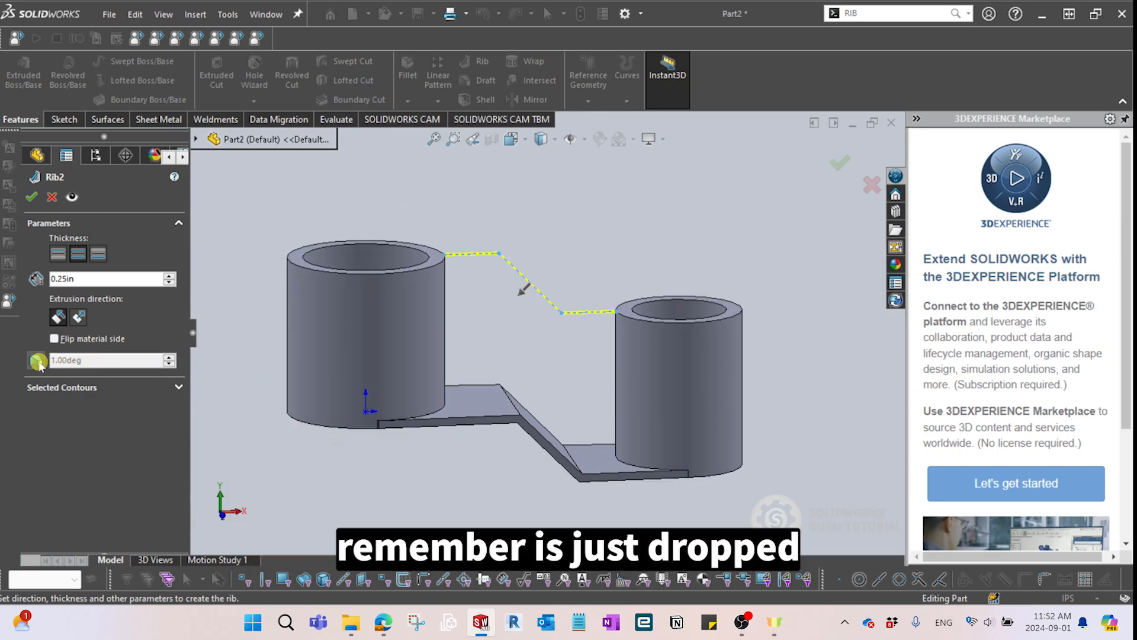
pyautogui.moveTo(465, 358); pyautogui.dragTo(439, 378, button='middle')
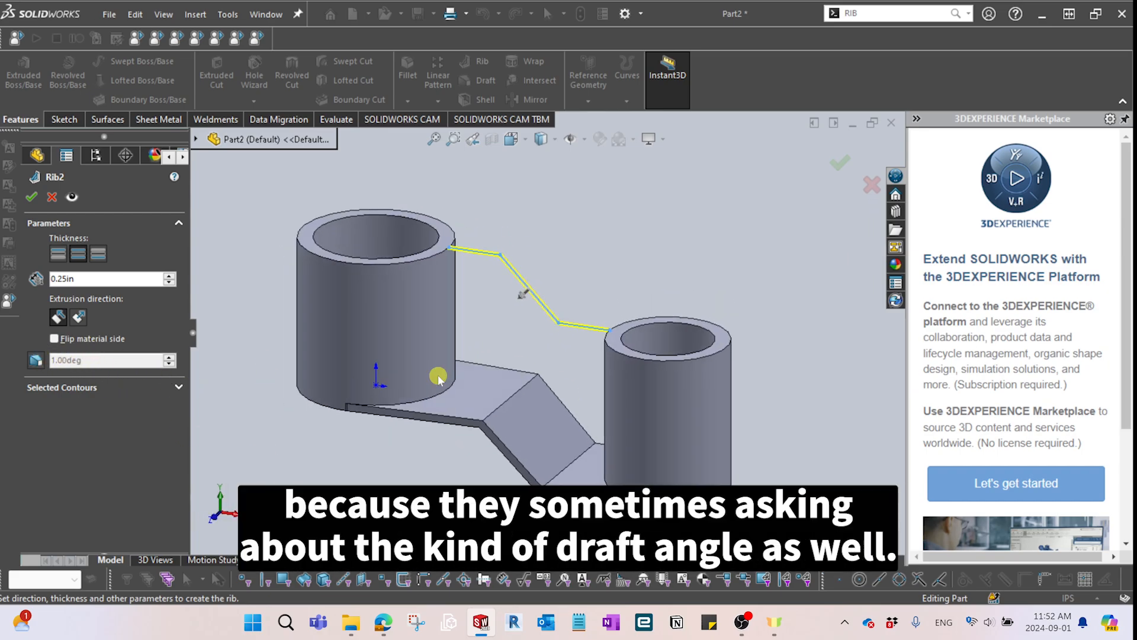
# Add a 1° outward draft at the sketch plane to the rib and create the feature.
pyautogui.click(39, 360)
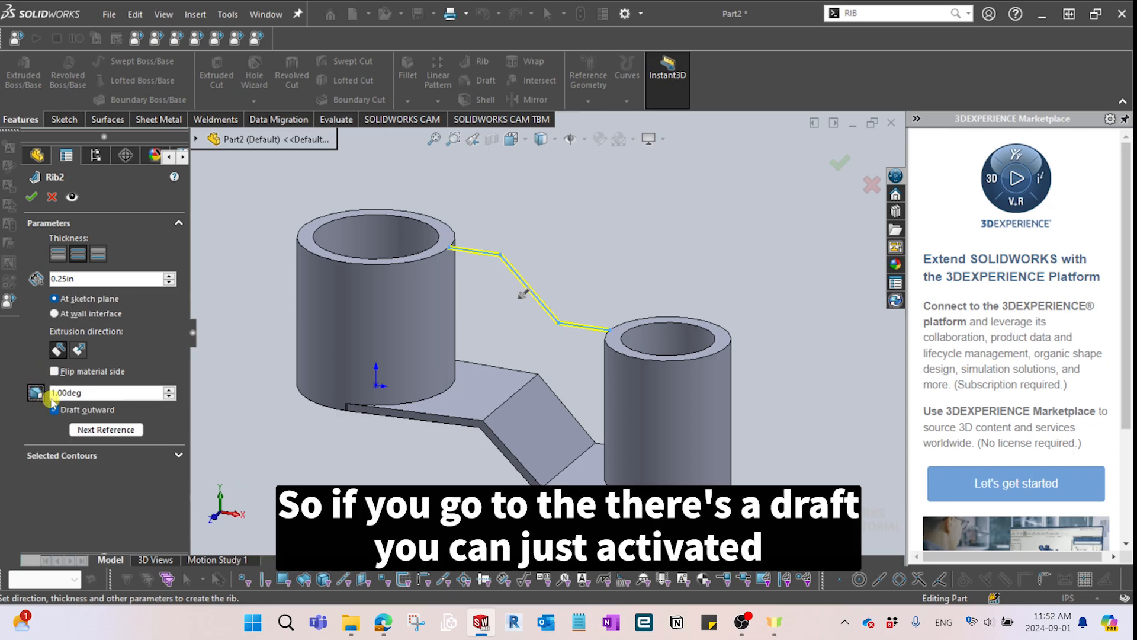
pyautogui.moveTo(535, 370); pyautogui.dragTo(498, 381, button='middle')
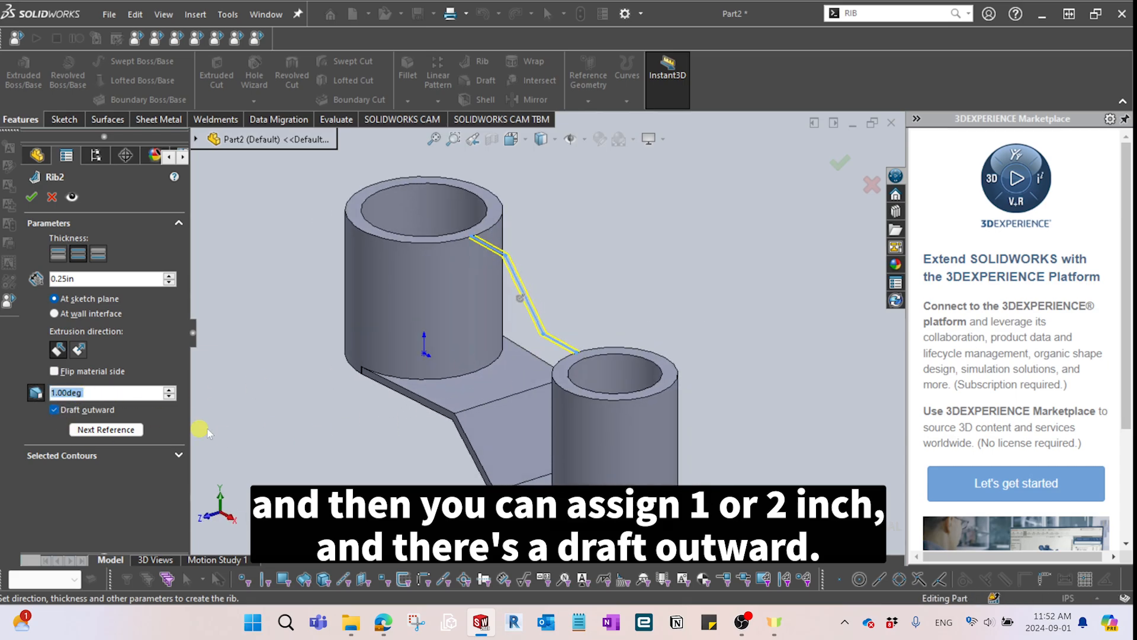
pyautogui.click(32, 197)
pyautogui.moveTo(523, 358); pyautogui.dragTo(533, 364, button='middle')
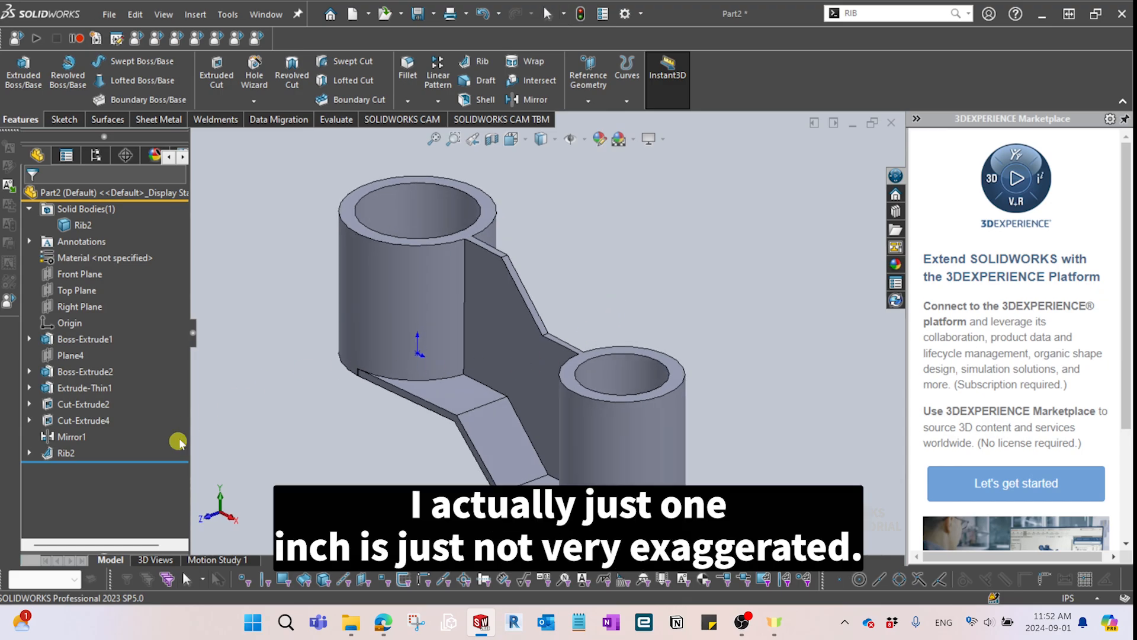
# Edit the rib feature and set its outward draft angle to 4°.
pyautogui.scroll(-2, 454, 379)
pyautogui.click(66, 454)
pyautogui.click(87, 410)
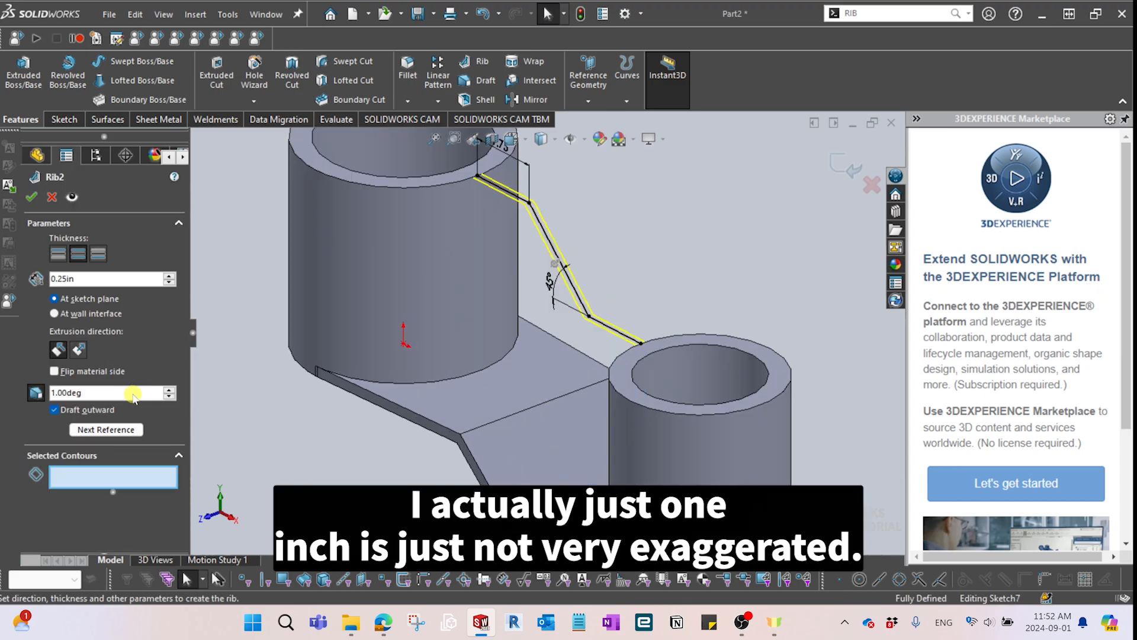
pyautogui.write('4')
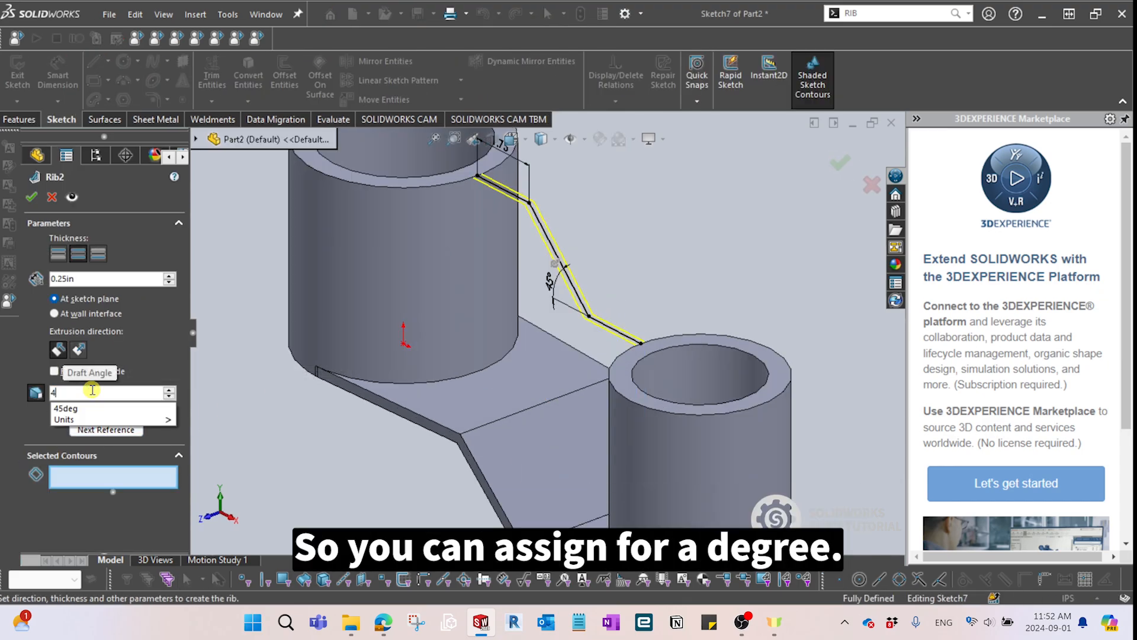
pyautogui.press('Return')
pyautogui.press('Return')
pyautogui.click(739, 235)
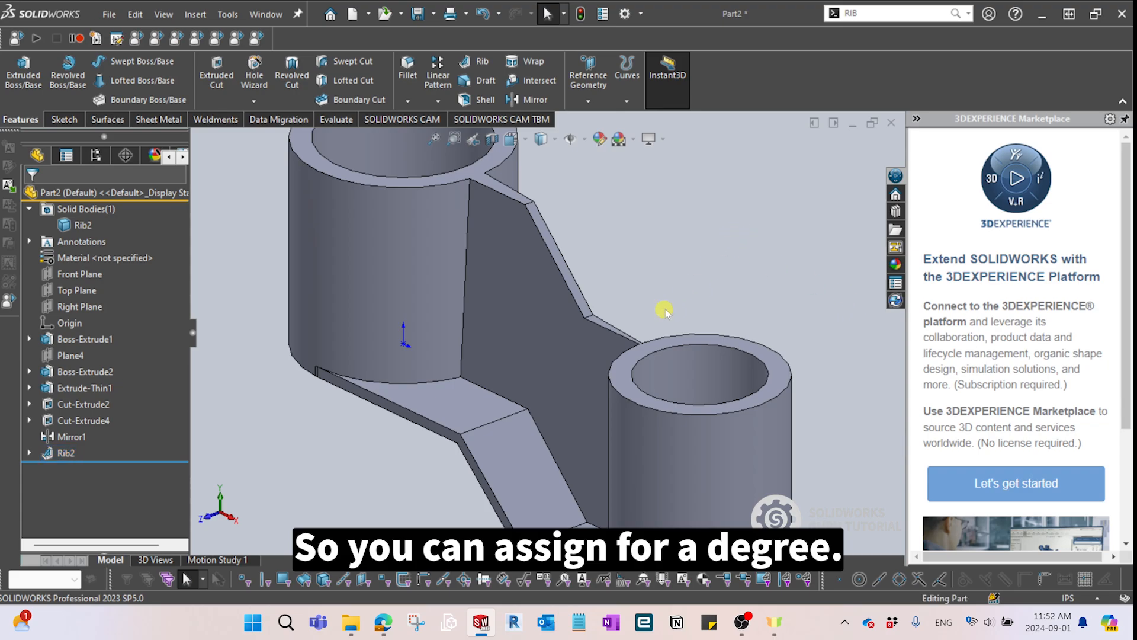
# Examine the taper of the drafted rib's side faces from above and close up.
pyautogui.scroll(1, 665, 310)
pyautogui.moveTo(665, 310); pyautogui.dragTo(593, 354, button='middle')
pyautogui.scroll(-6, 595, 347)
pyautogui.scroll(5, 594, 347)
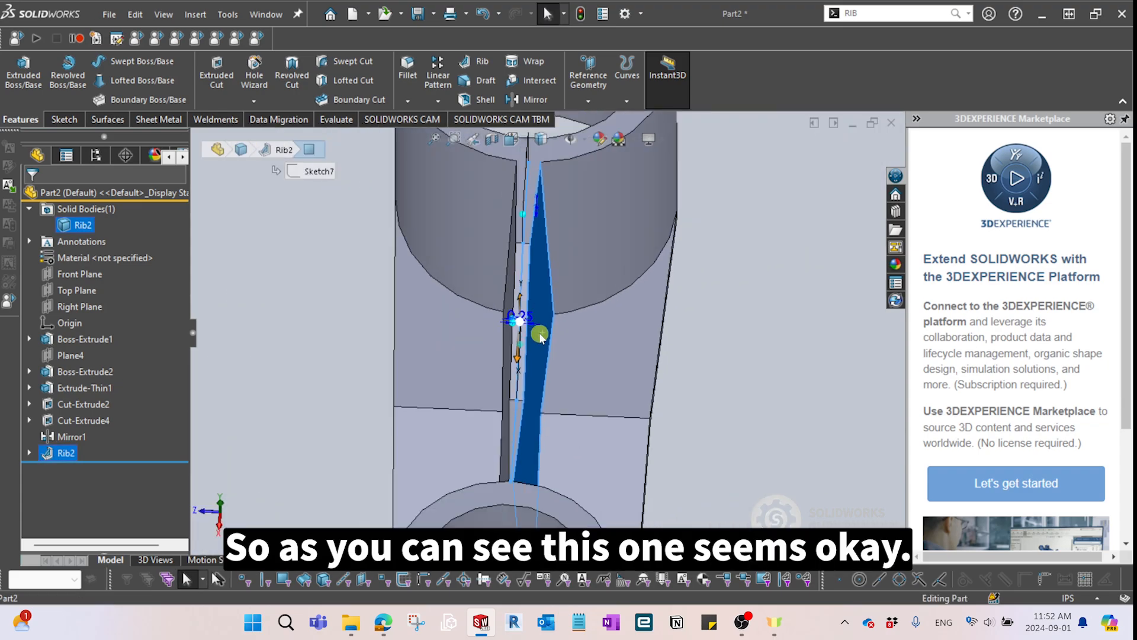
pyautogui.moveTo(533, 330); pyautogui.dragTo(780, 381, button='middle')
pyautogui.press('space')
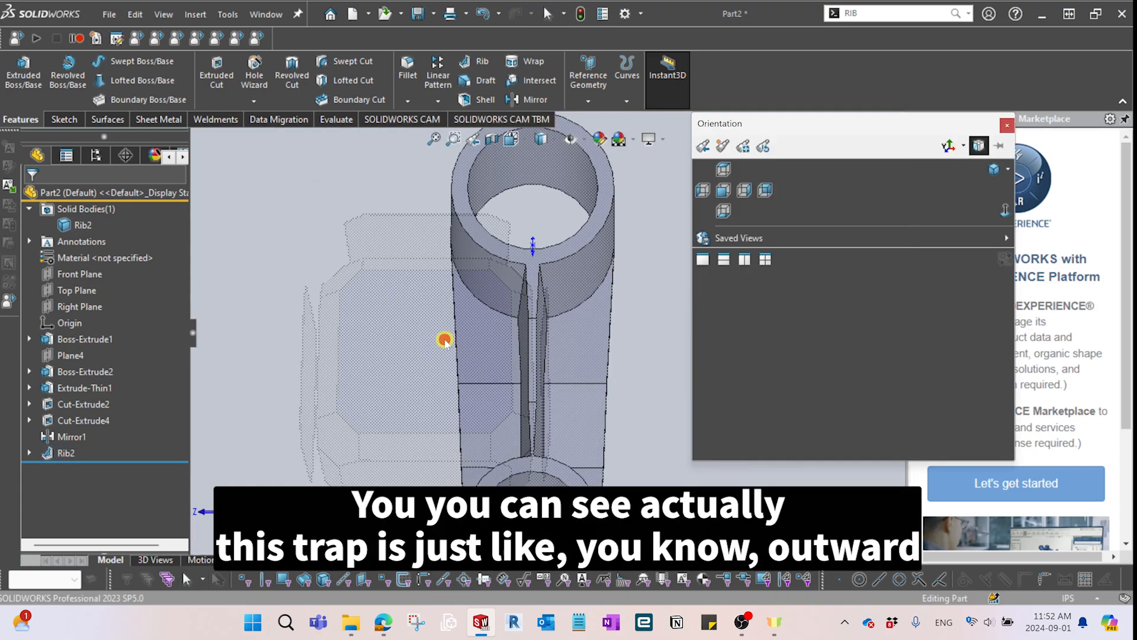
pyautogui.click(445, 338)
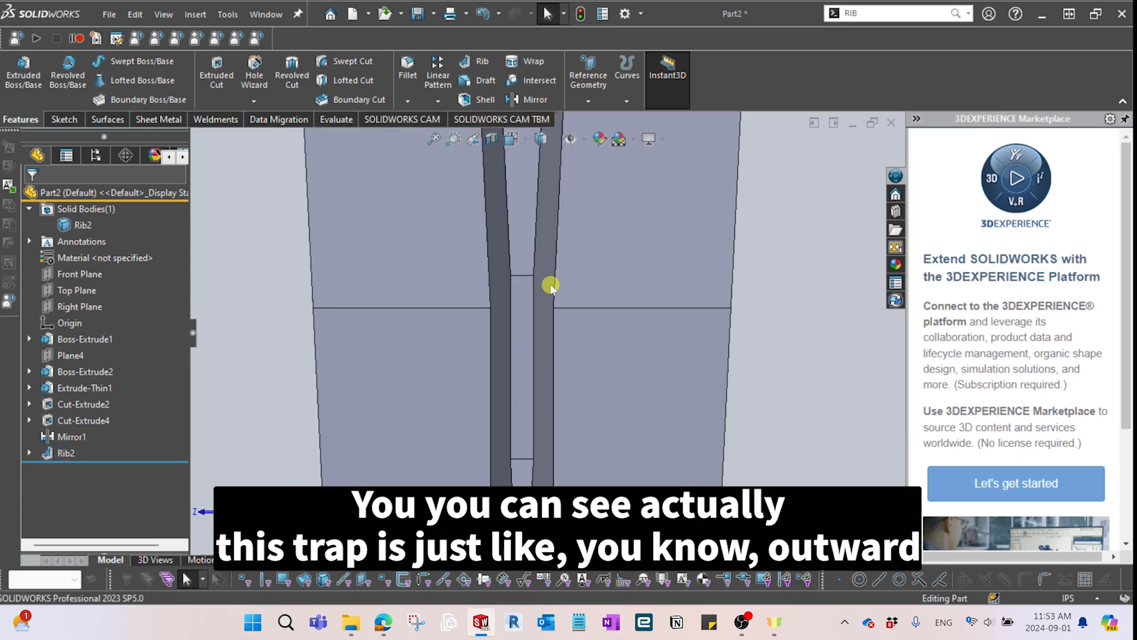
pyautogui.scroll(-2, 520, 273)
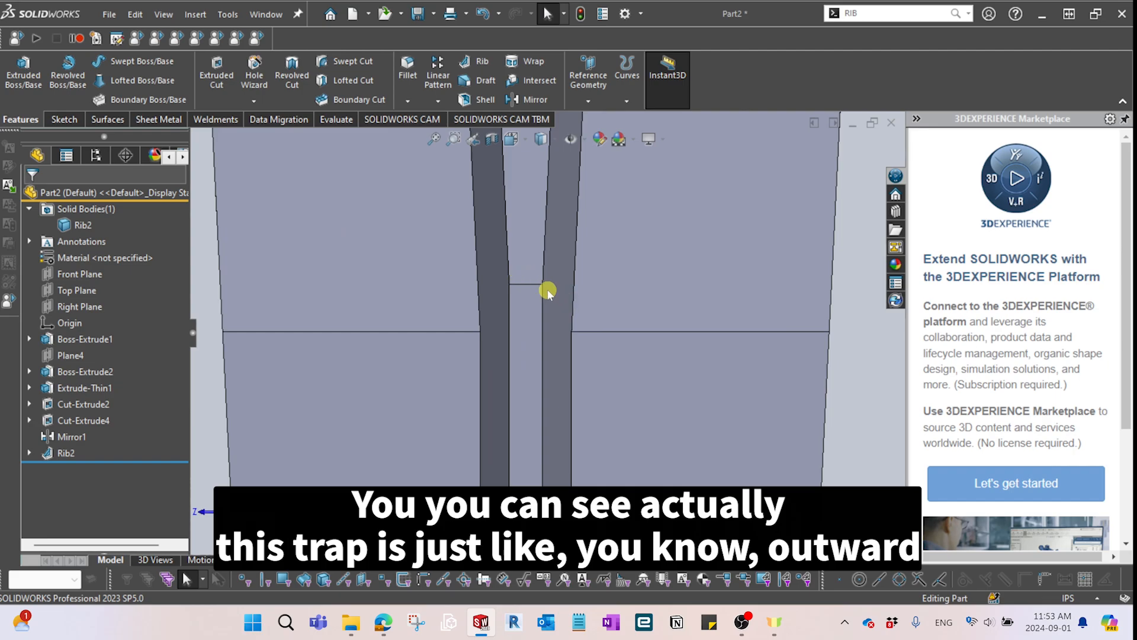
pyautogui.moveTo(572, 311)
pyautogui.mouseDown(button='middle')
pyautogui.moveTo(609, 300)
pyautogui.moveTo(584, 236)
pyautogui.moveTo(602, 284)
pyautogui.moveTo(638, 322)
pyautogui.moveTo(615, 343)
pyautogui.moveTo(574, 327)
pyautogui.mouseUp(button='middle')
pyautogui.scroll(5, 584, 236)
pyautogui.scroll(-1, 584, 238)
pyautogui.scroll(5, 638, 323)
pyautogui.scroll(-3, 574, 328)
pyautogui.scroll(-2, 533, 274)
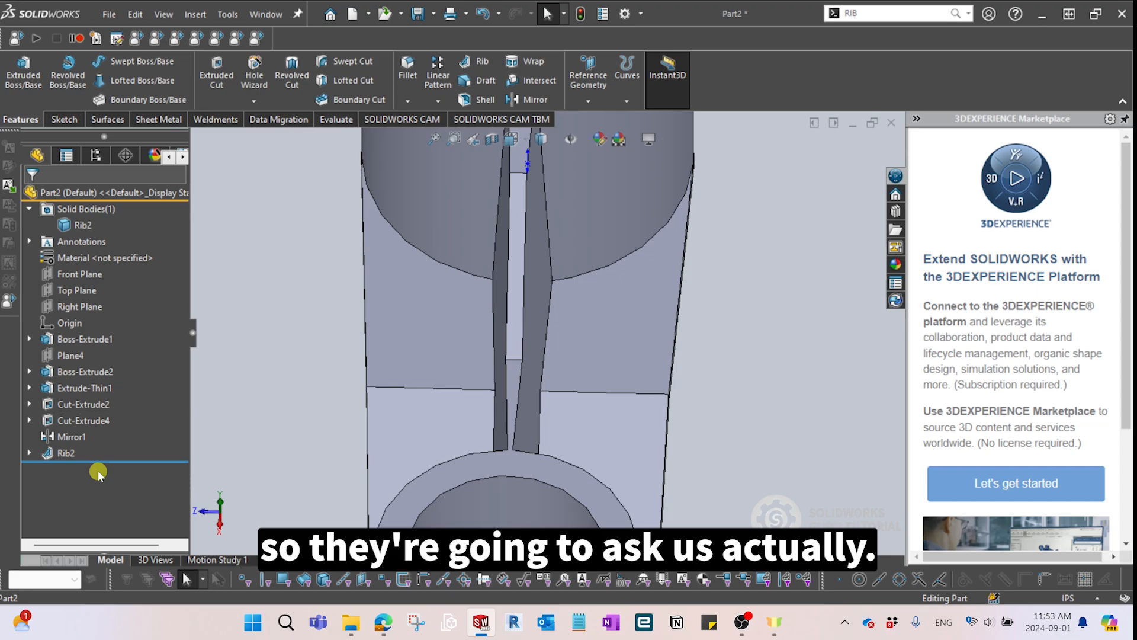
# Edit the rib feature again and set its draft angle to 2°.
pyautogui.click(66, 453)
pyautogui.click(80, 406)
pyautogui.scroll(2, 481, 393)
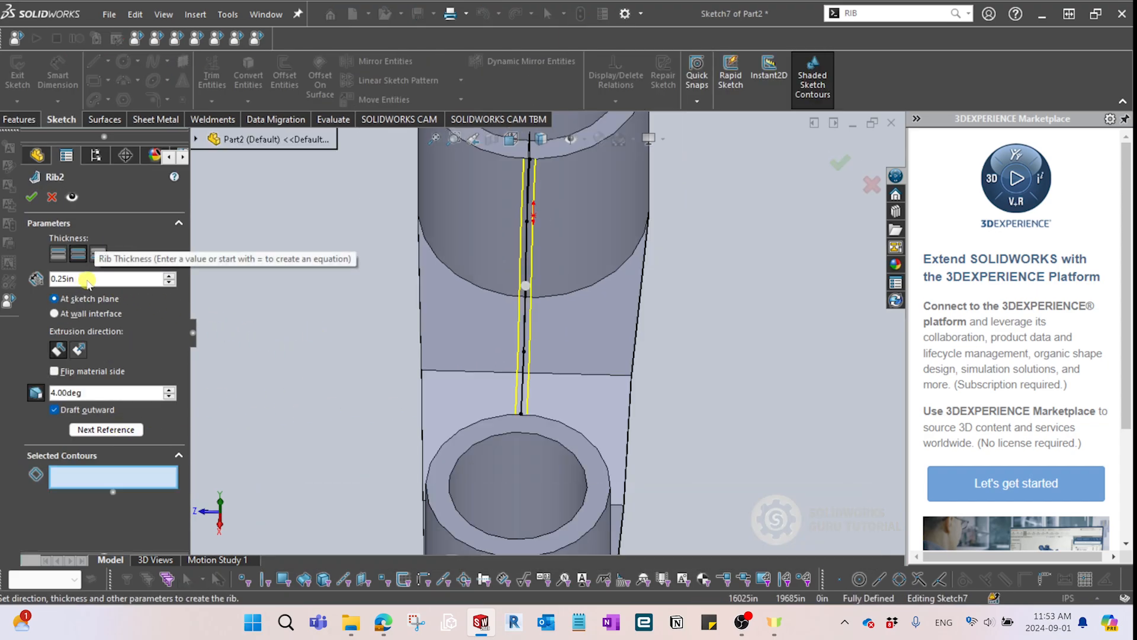
pyautogui.doubleClick(100, 396)
pyautogui.write('2')
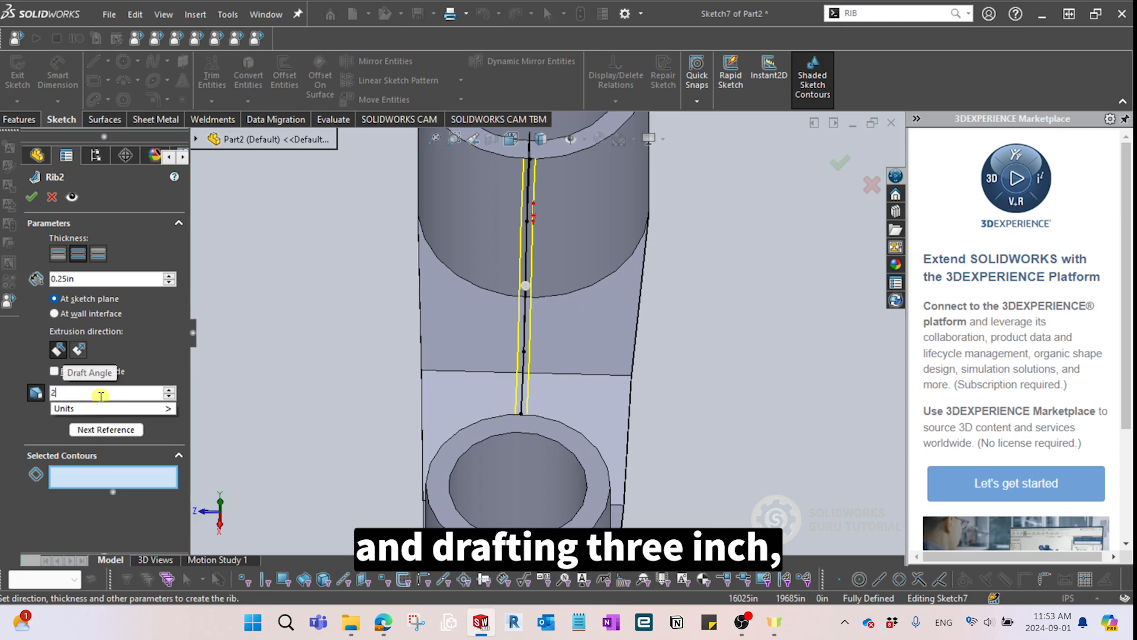
pyautogui.press('Return')
pyautogui.press('Return')
pyautogui.click(360, 399)
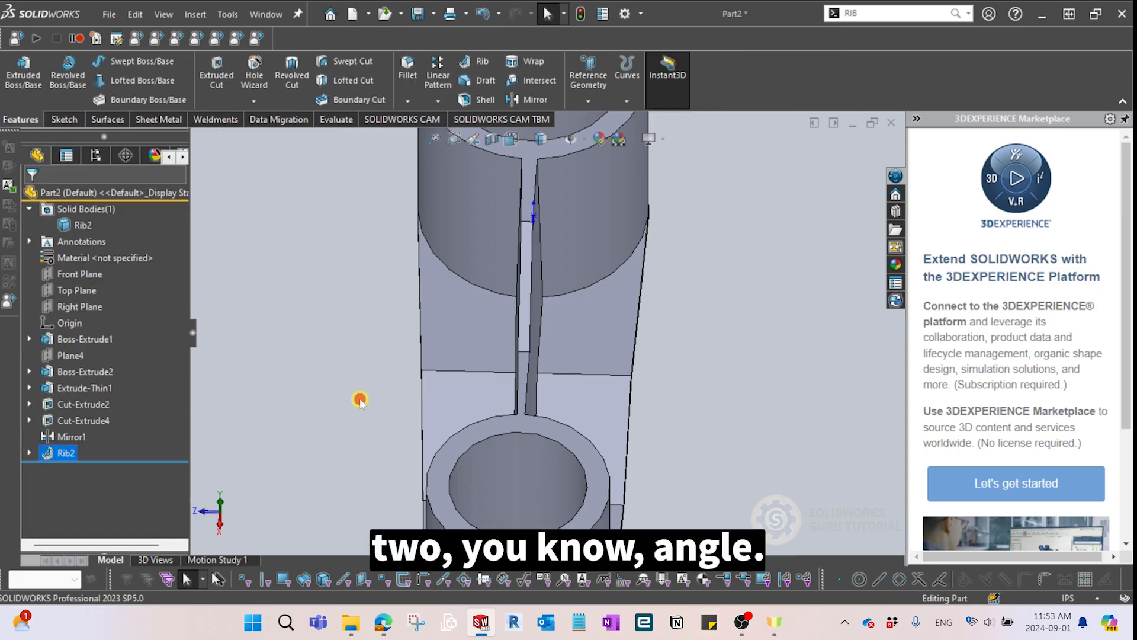
# Examine the rib's reduced taper between the two cylinders from several angles.
pyautogui.moveTo(359, 389)
pyautogui.mouseDown(button='middle')
pyautogui.moveTo(346, 381)
pyautogui.moveTo(361, 385)
pyautogui.mouseUp(button='middle')
pyautogui.scroll(-5, 472, 388)
pyautogui.scroll(2, 474, 392)
pyautogui.moveTo(480, 398); pyautogui.dragTo(545, 379, button='middle')
pyautogui.scroll(2, 510, 370)
pyautogui.scroll(3, 536, 497)
pyautogui.moveTo(536, 504)
pyautogui.mouseDown(button='middle')
pyautogui.moveTo(556, 444)
pyautogui.moveTo(534, 512)
pyautogui.mouseUp(button='middle')
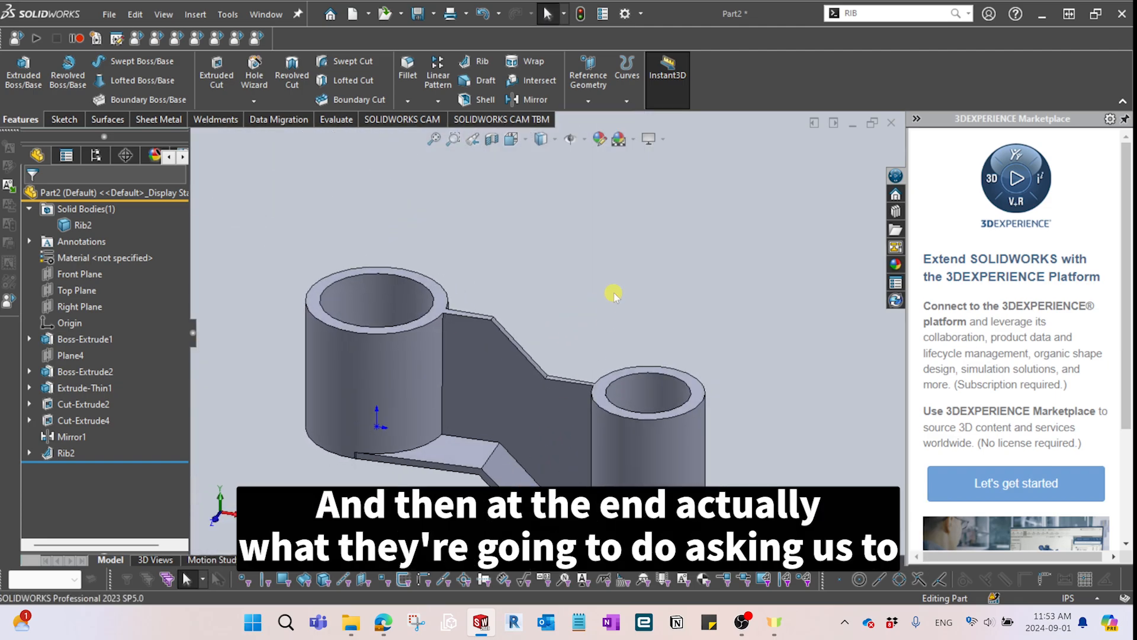
pyautogui.moveTo(612, 292); pyautogui.dragTo(566, 250, button='middle')
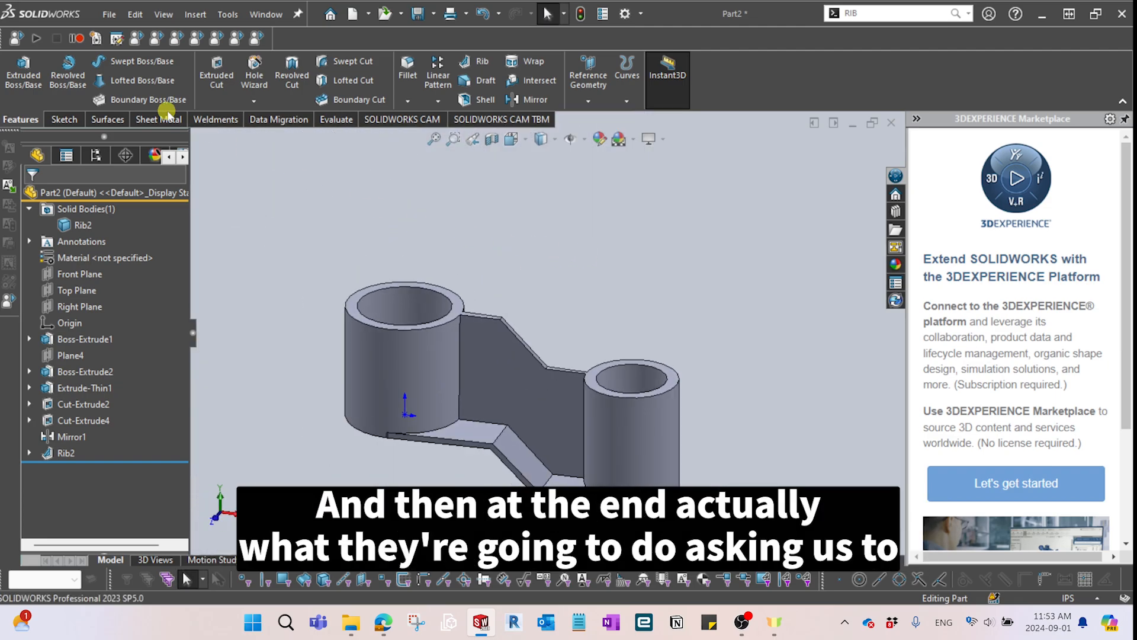
# Start a fillet and select the two short corner edges where the rib's stepped top face bends.
pyautogui.click(409, 71)
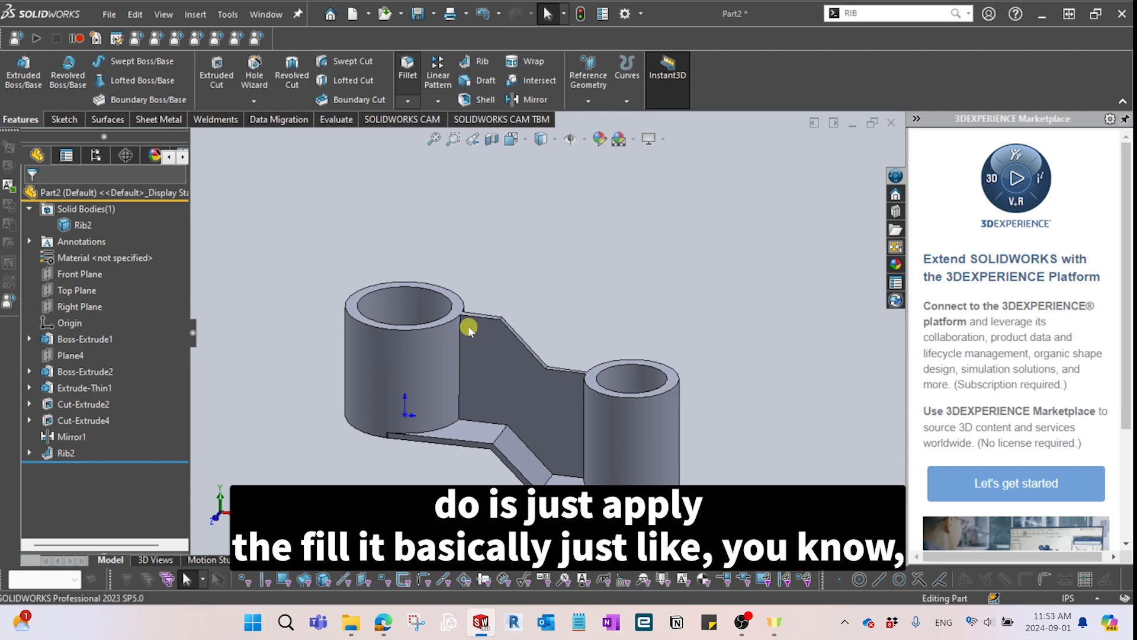
pyautogui.scroll(-3, 503, 320)
pyautogui.scroll(-3, 503, 320)
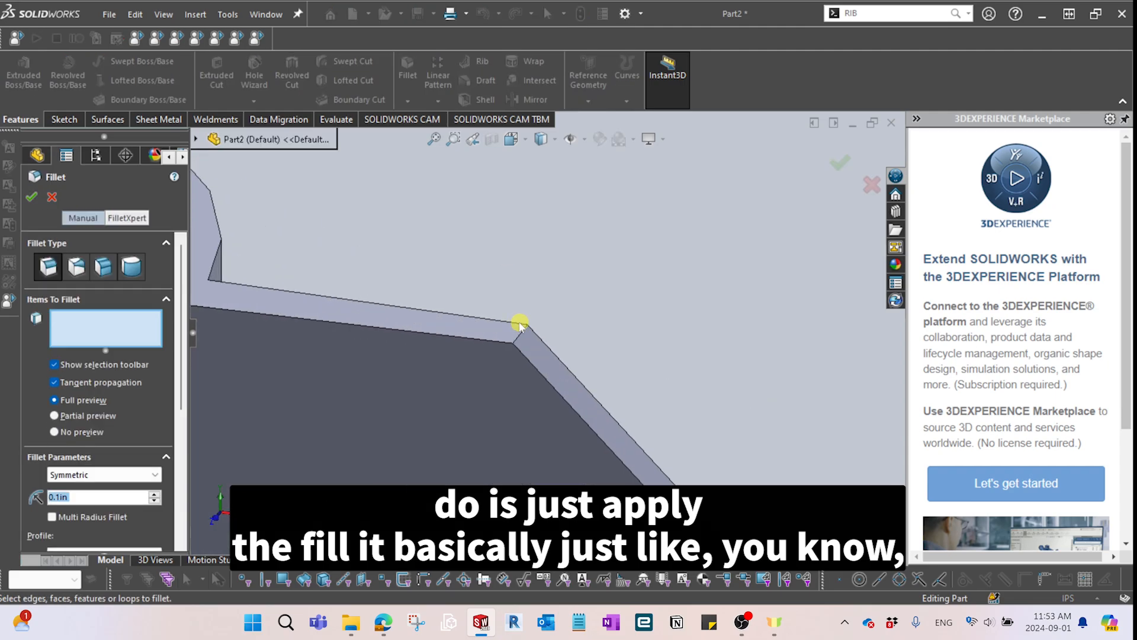
pyautogui.click(520, 333)
pyautogui.scroll(5, 614, 481)
pyautogui.scroll(-5, 637, 433)
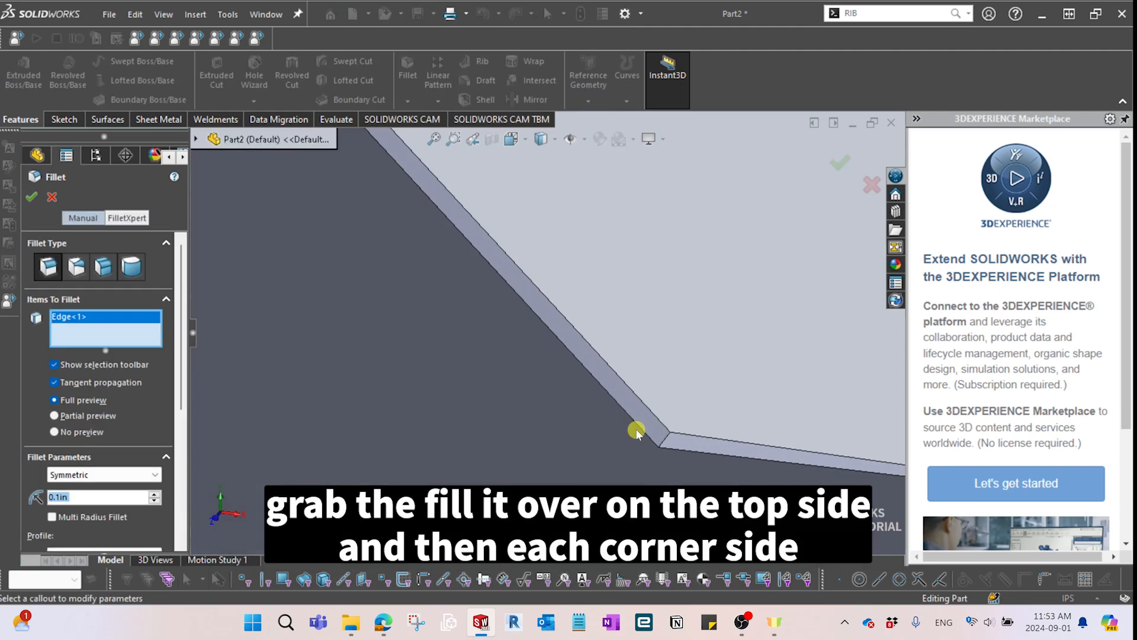
pyautogui.click(665, 436)
pyautogui.scroll(5, 567, 502)
pyautogui.scroll(4, 510, 386)
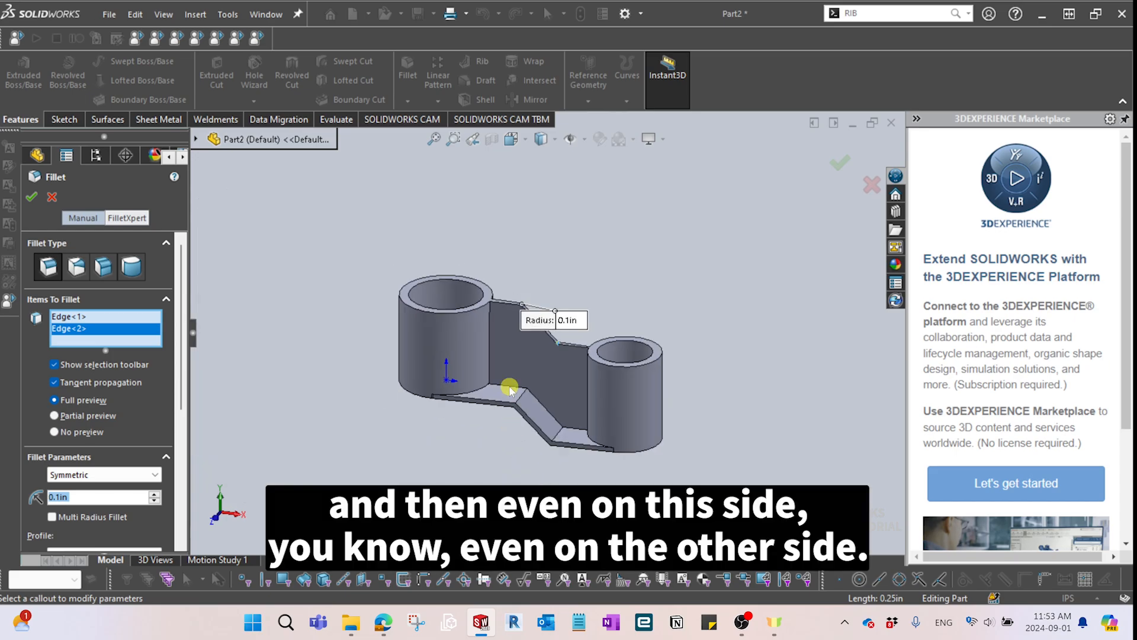
# Add the four bend edges on the web's upper face to the fillet, two on each side of the rib.
pyautogui.scroll(-6, 525, 272)
pyautogui.click(519, 244)
pyautogui.click(629, 359)
pyautogui.scroll(5, 459, 375)
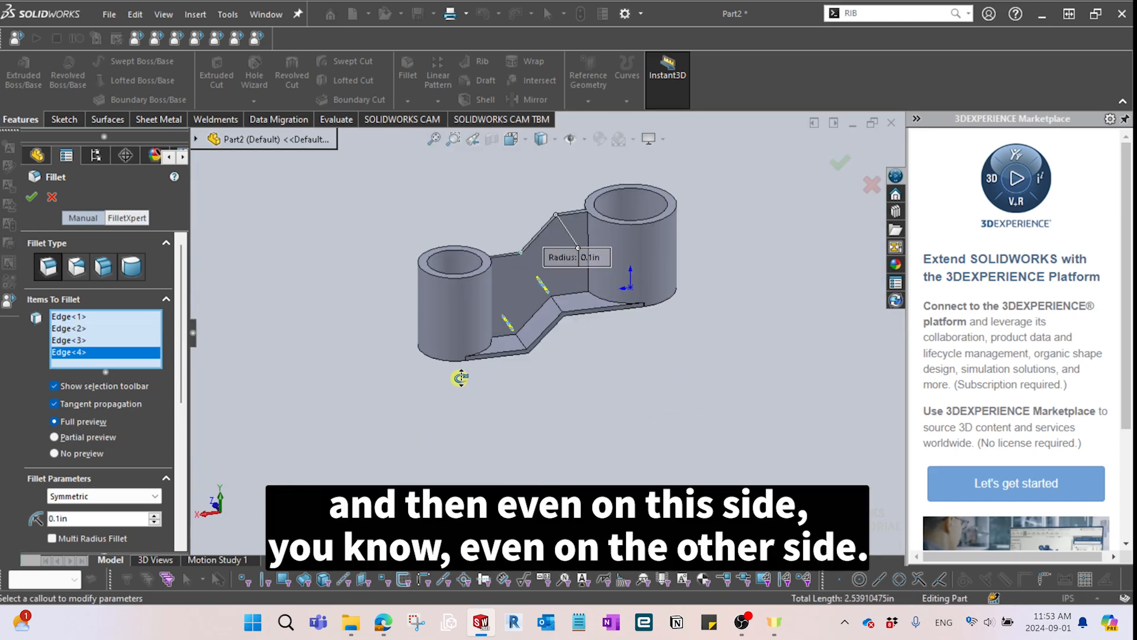
pyautogui.scroll(-7, 500, 320)
pyautogui.click(533, 365)
pyautogui.click(719, 178)
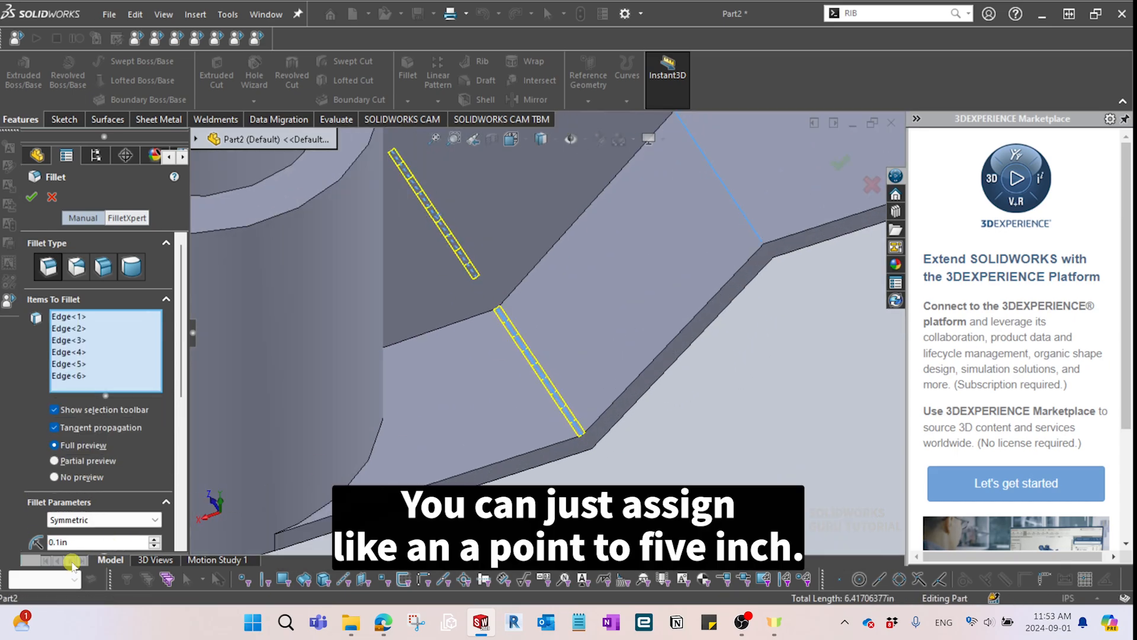
# Set the fillet radius to 0.25 in and apply it to the six selected edges.
pyautogui.doubleClick(79, 543)
pyautogui.press('BackSpace')
pyautogui.write('.5')
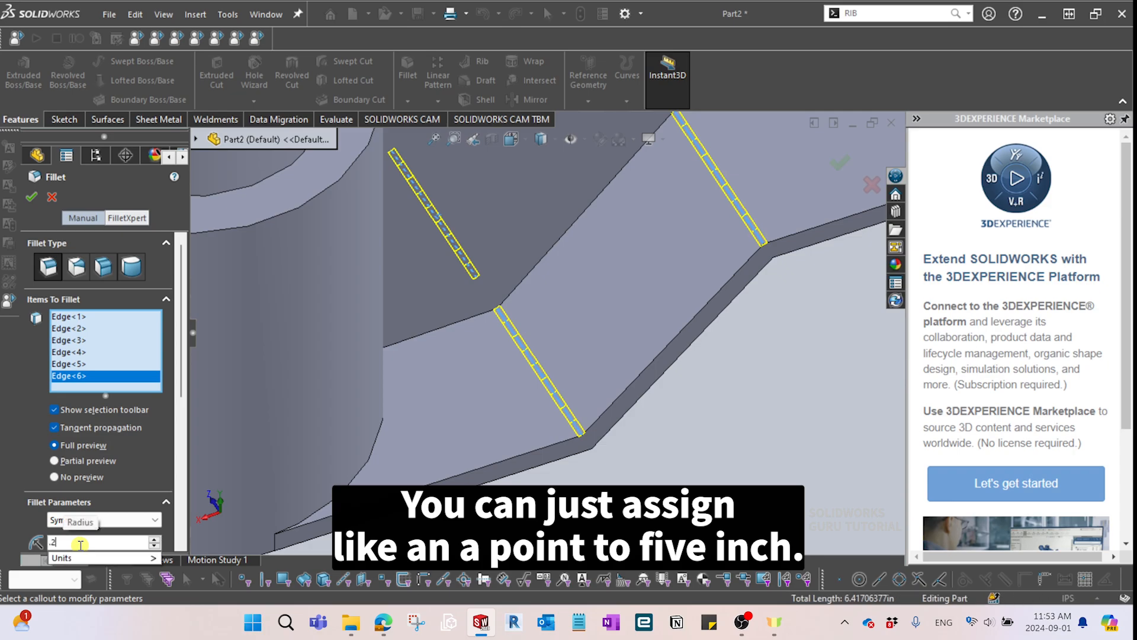
pyautogui.press('Return')
pyautogui.scroll(5, 572, 343)
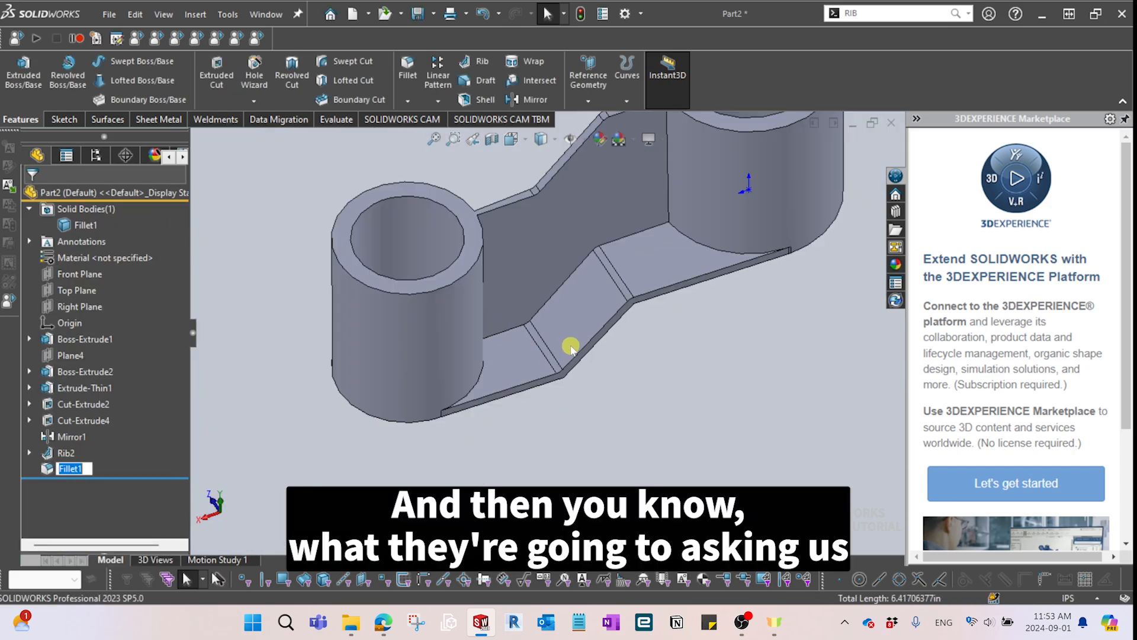
pyautogui.scroll(3, 571, 439)
pyautogui.moveTo(573, 406); pyautogui.dragTo(609, 253, button='middle')
pyautogui.scroll(3, 608, 254)
pyautogui.scroll(-3, 608, 254)
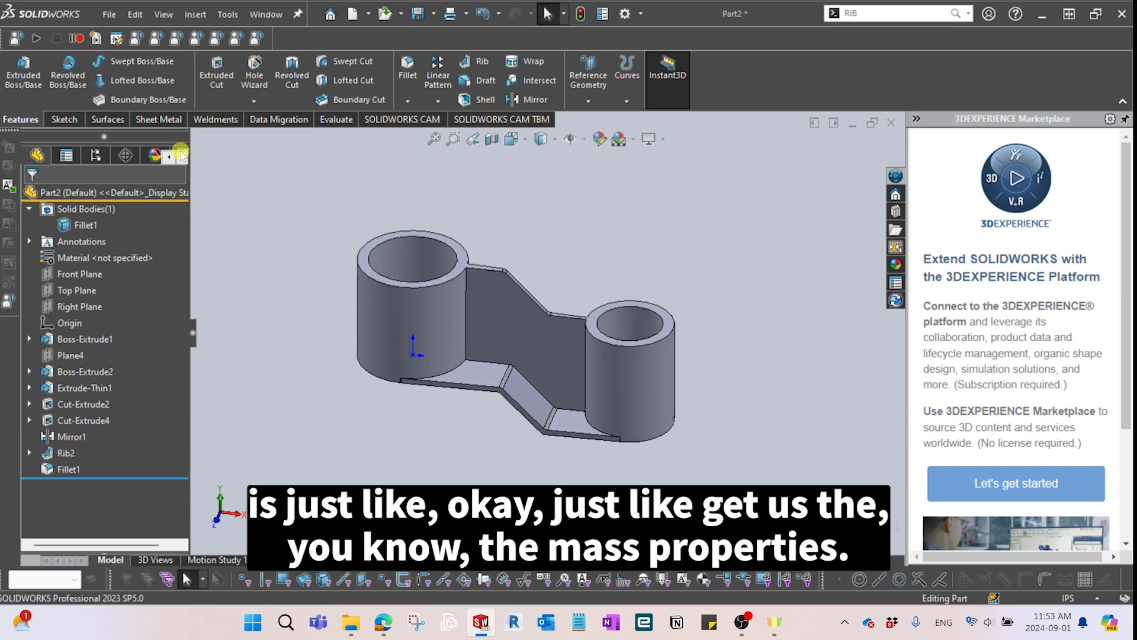
# Examine the part's mass properties, checking the mass value, and close the report.
pyautogui.click(328, 120)
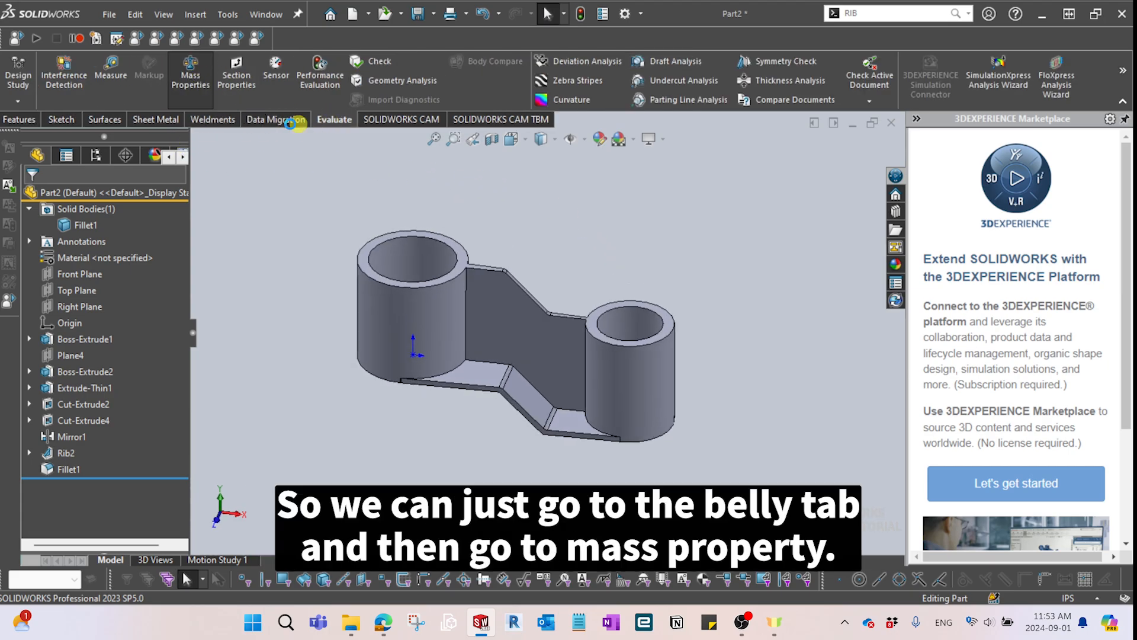
pyautogui.click(191, 72)
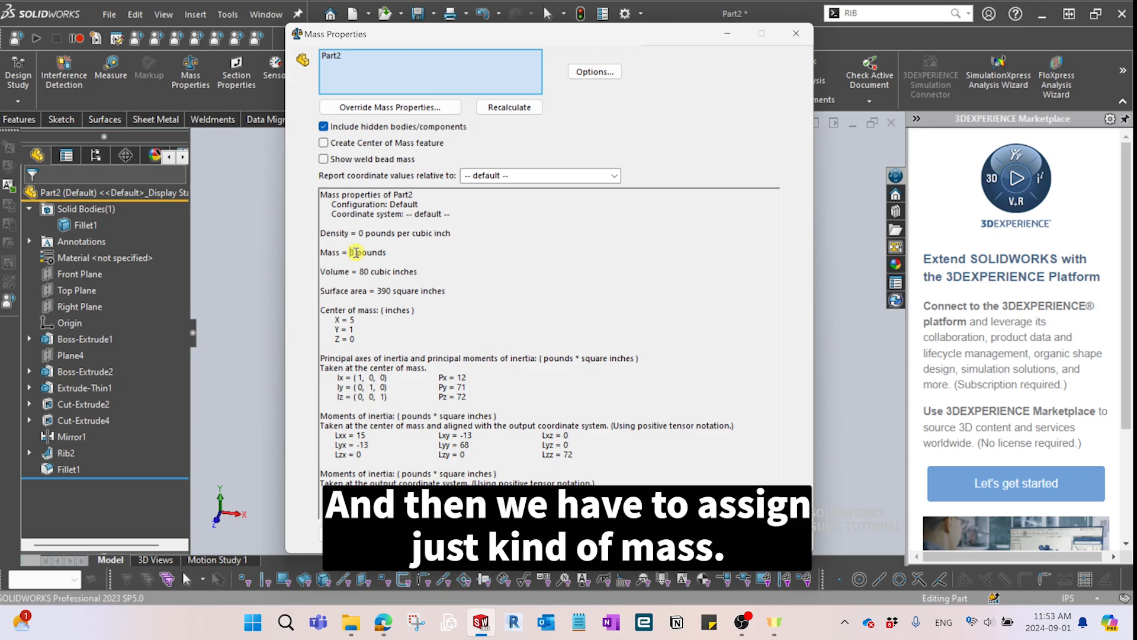
pyautogui.moveTo(354, 253); pyautogui.dragTo(382, 254)
pyautogui.click(380, 261)
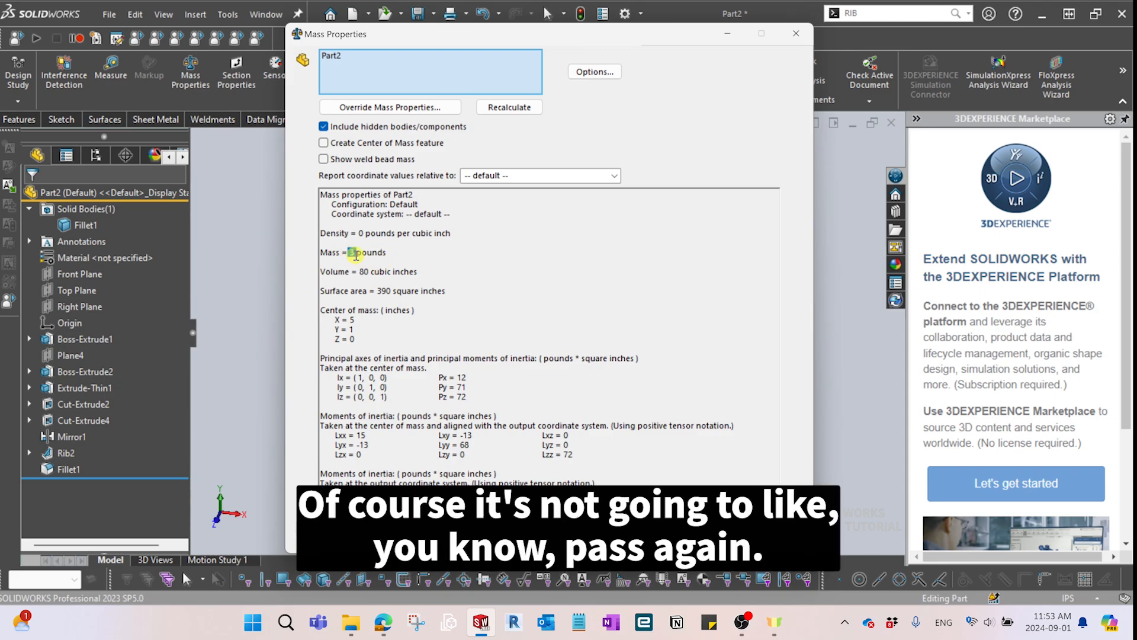
pyautogui.moveTo(341, 255); pyautogui.dragTo(401, 264)
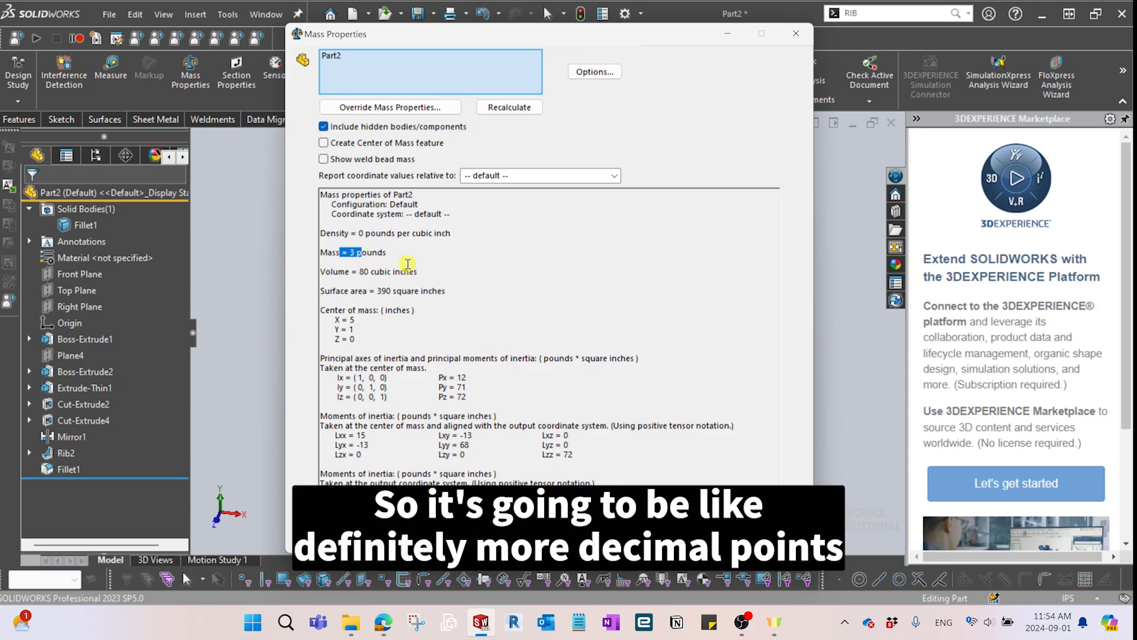
pyautogui.click(796, 33)
pyautogui.click(578, 257)
pyautogui.moveTo(577, 257); pyautogui.dragTo(551, 260, button='middle')
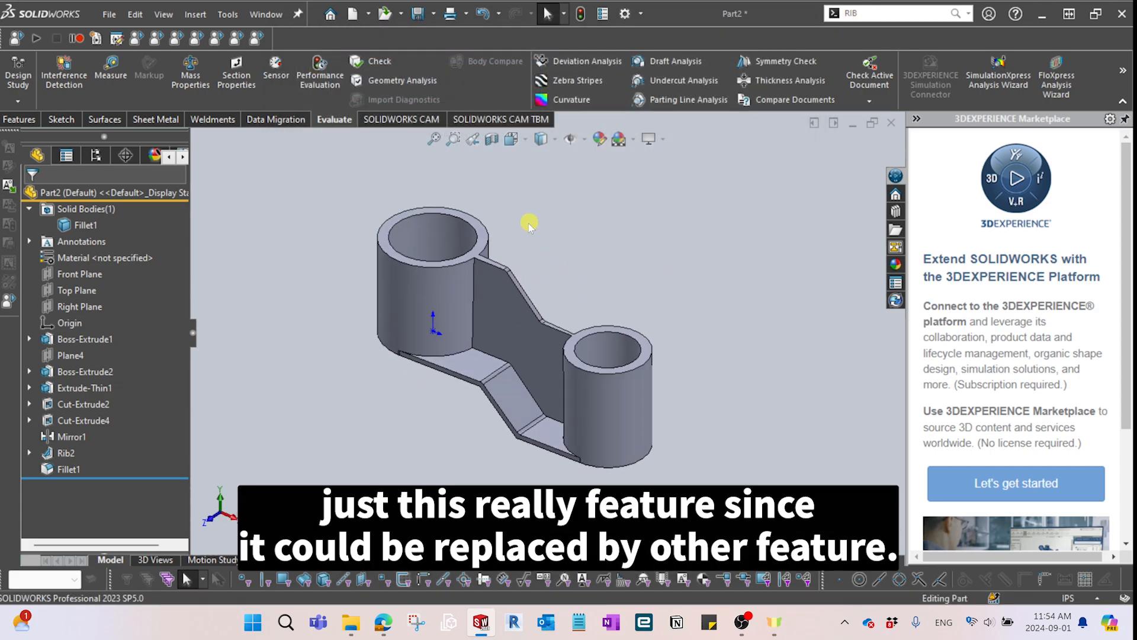
pyautogui.click(22, 121)
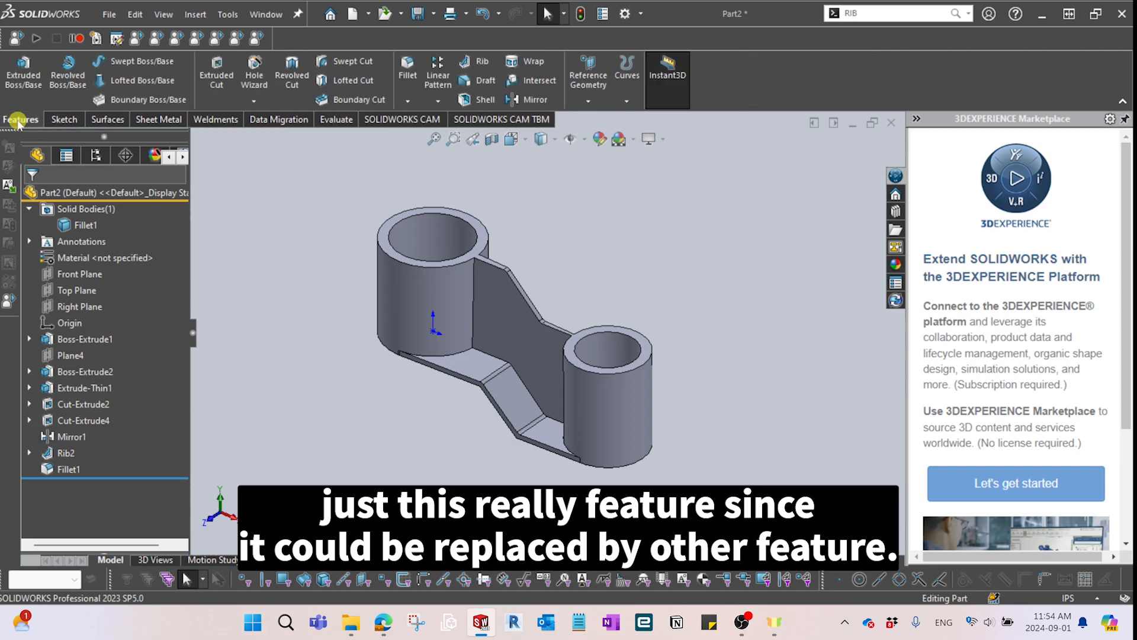
pyautogui.moveTo(618, 256); pyautogui.dragTo(597, 213, button='middle')
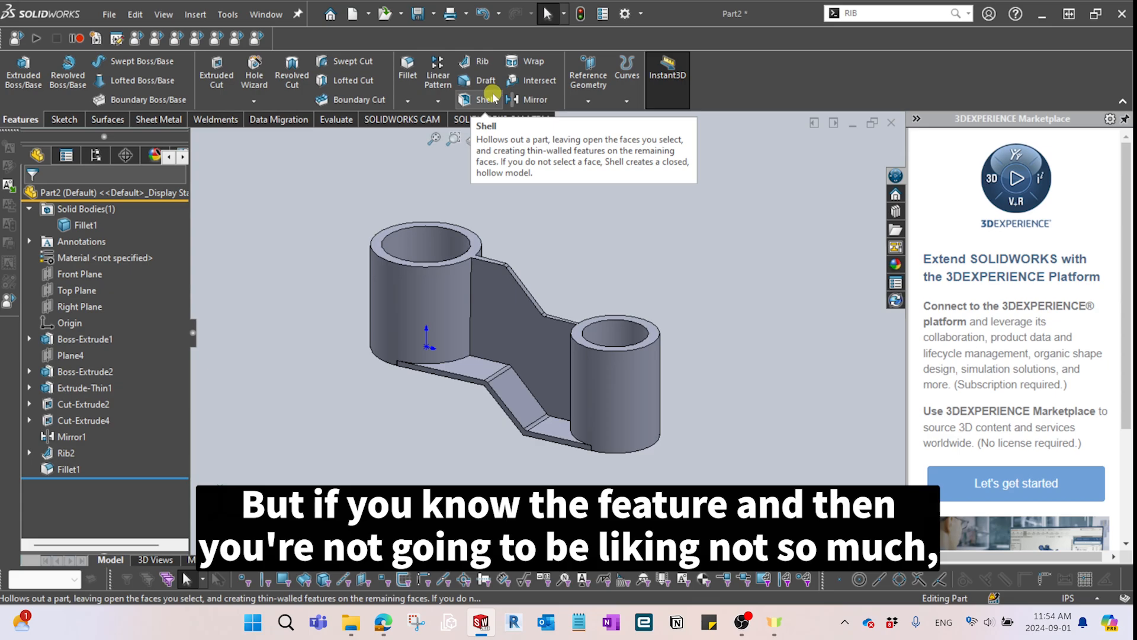
pyautogui.click(637, 243)
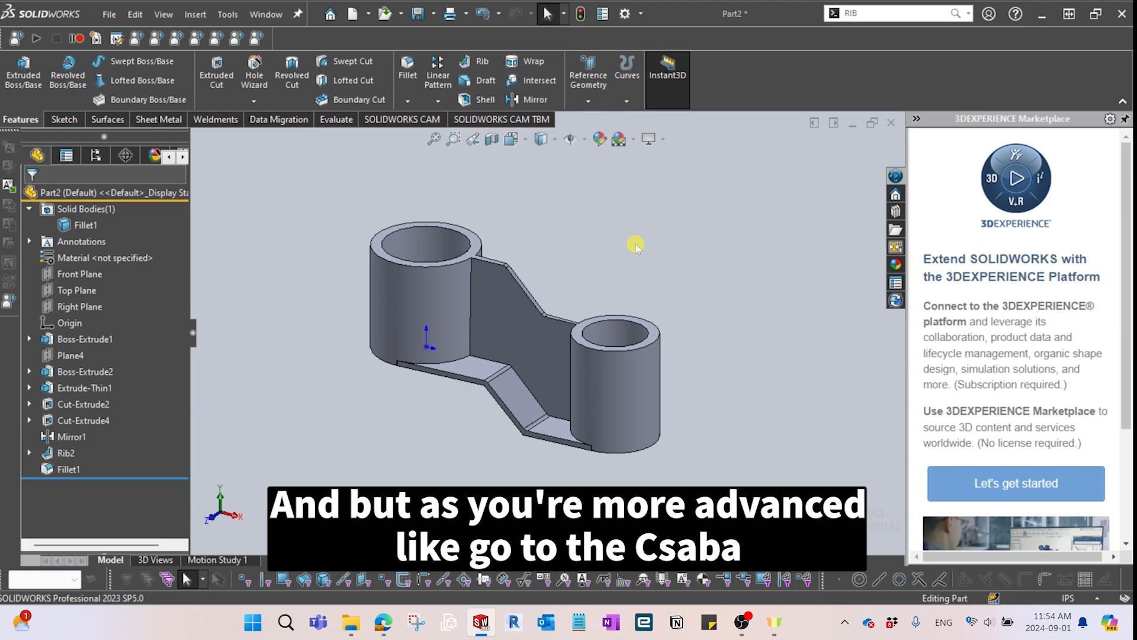
pyautogui.click(642, 242)
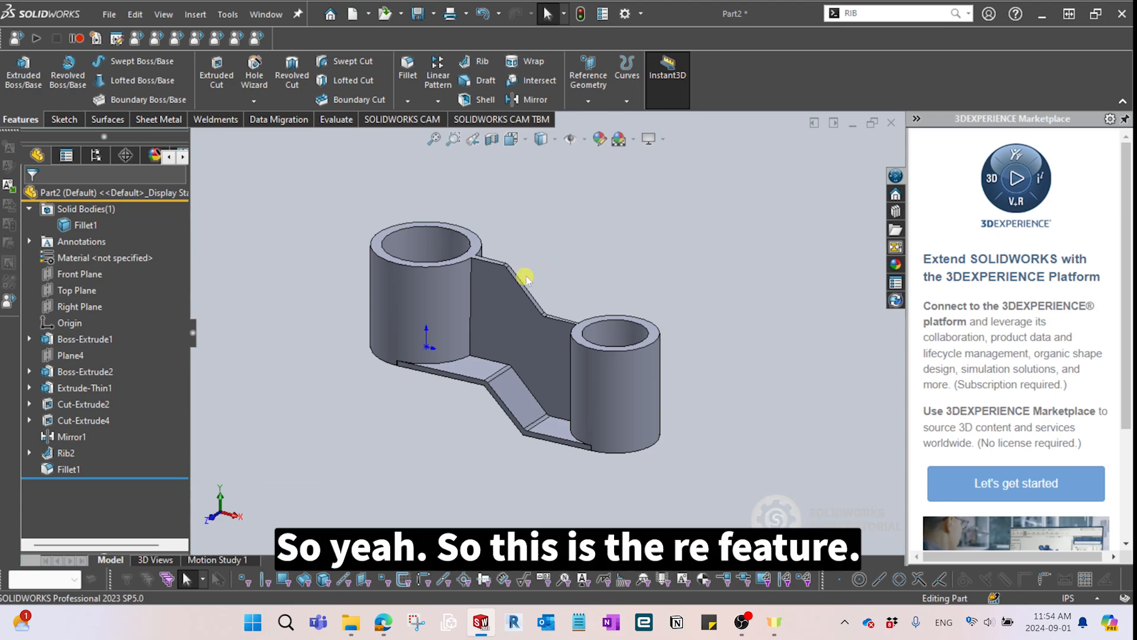
pyautogui.scroll(-2, 515, 270)
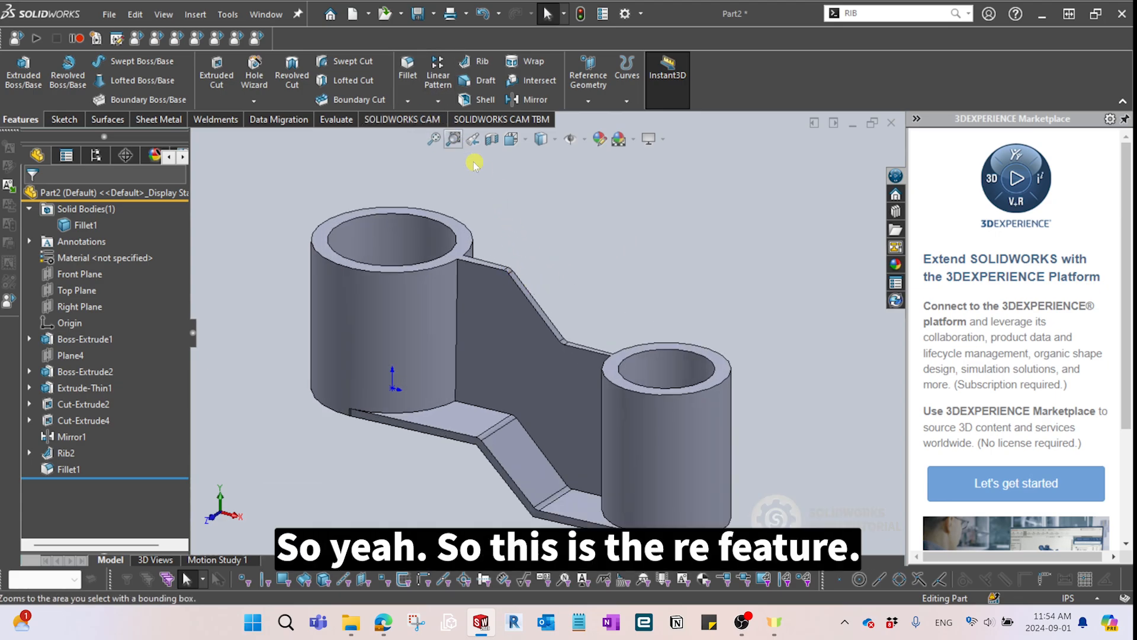
pyautogui.scroll(1, 614, 266)
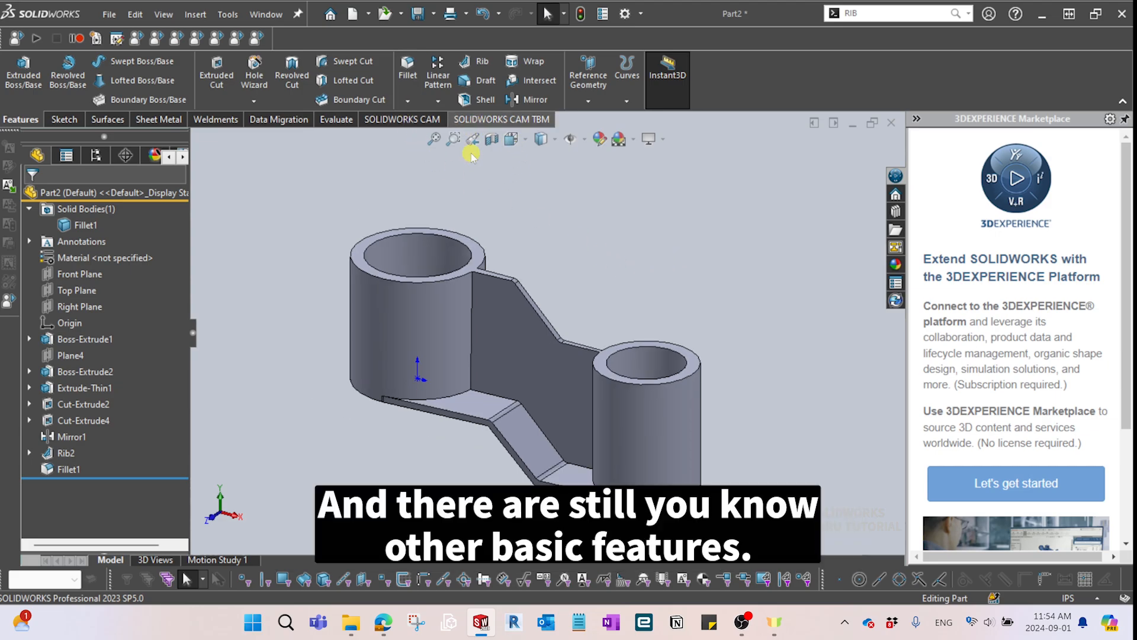
pyautogui.scroll(2, 593, 258)
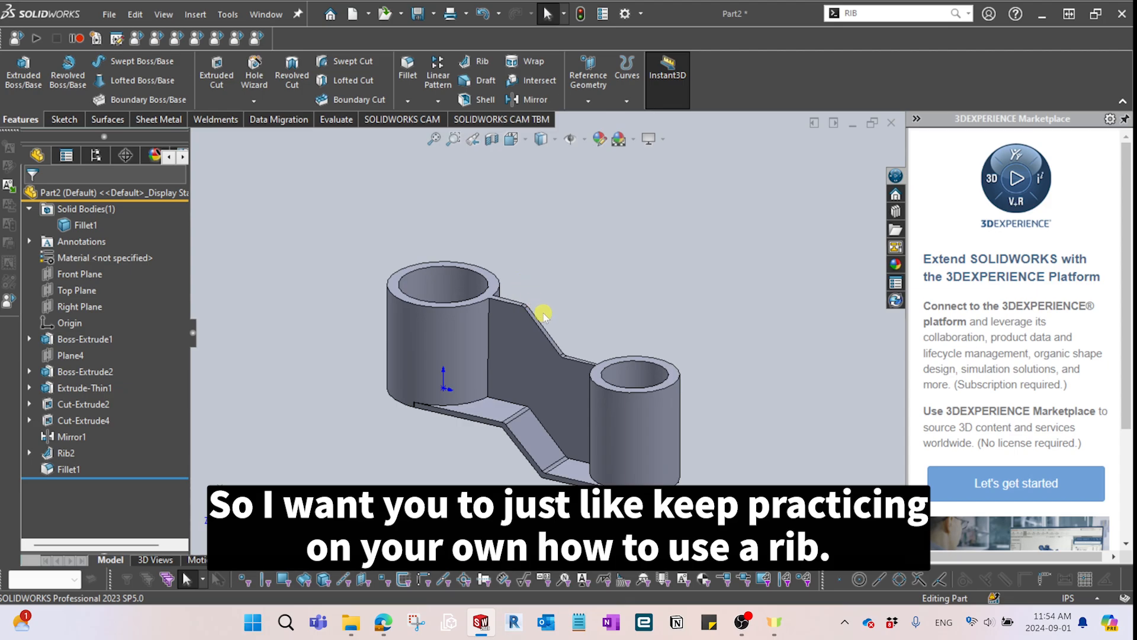